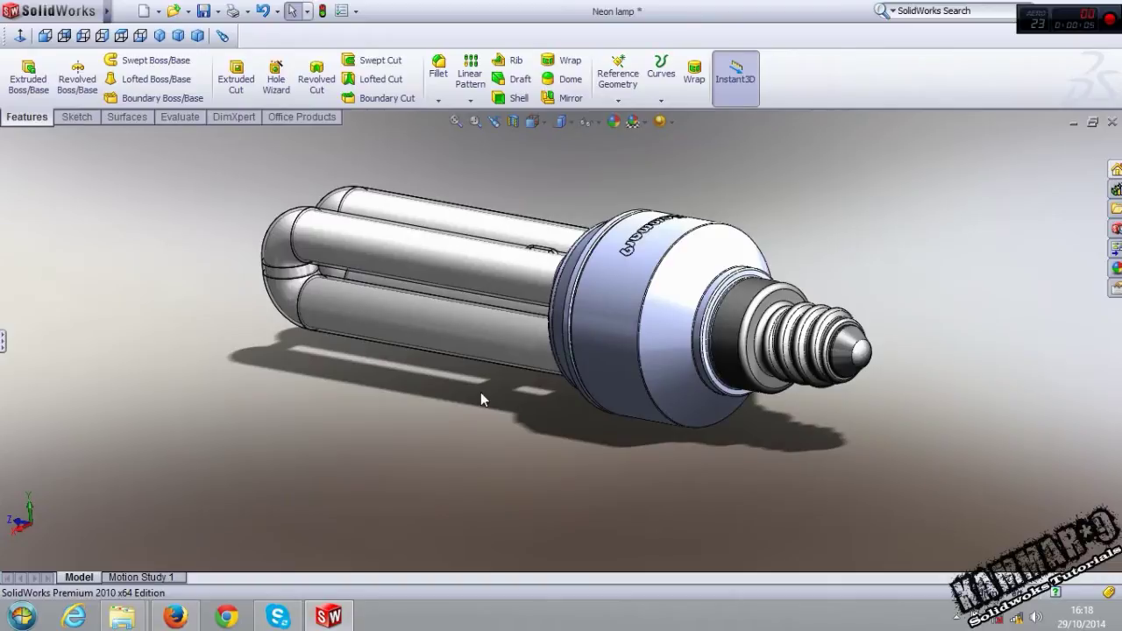
Orbit and zoom around the Neon lamp to view it from several angles
mouse_move(480, 392)
middle_mouse_down()
mouse_move(529, 427)
mouse_move(645, 284)
mouse_move(518, 266)
mouse_move(503, 307)
middle_mouse_up()
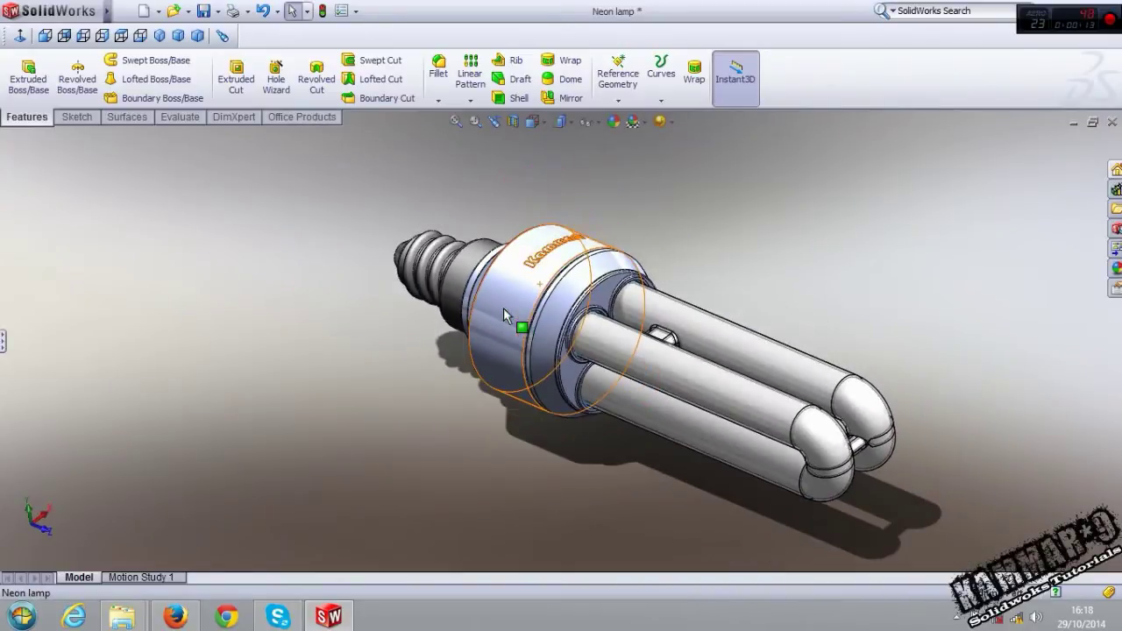
scroll(503, 307, "down", 3)
mouse_move(563, 338)
middle_mouse_down()
mouse_move(684, 339)
mouse_move(765, 366)
middle_mouse_up()
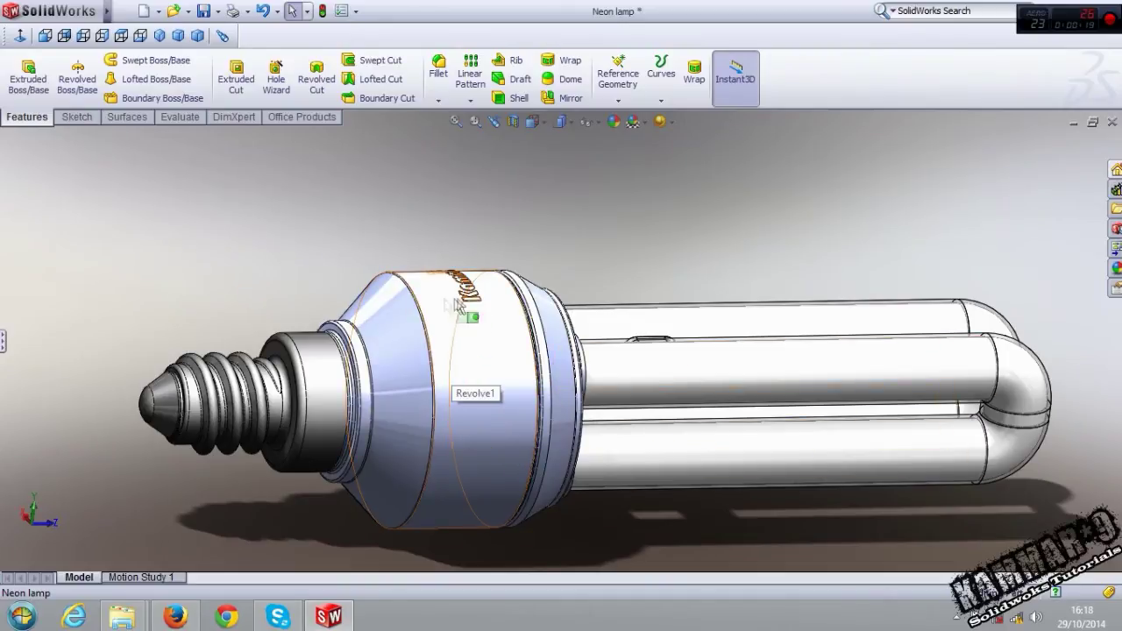
middle_click_drag(480, 438, 538, 393)
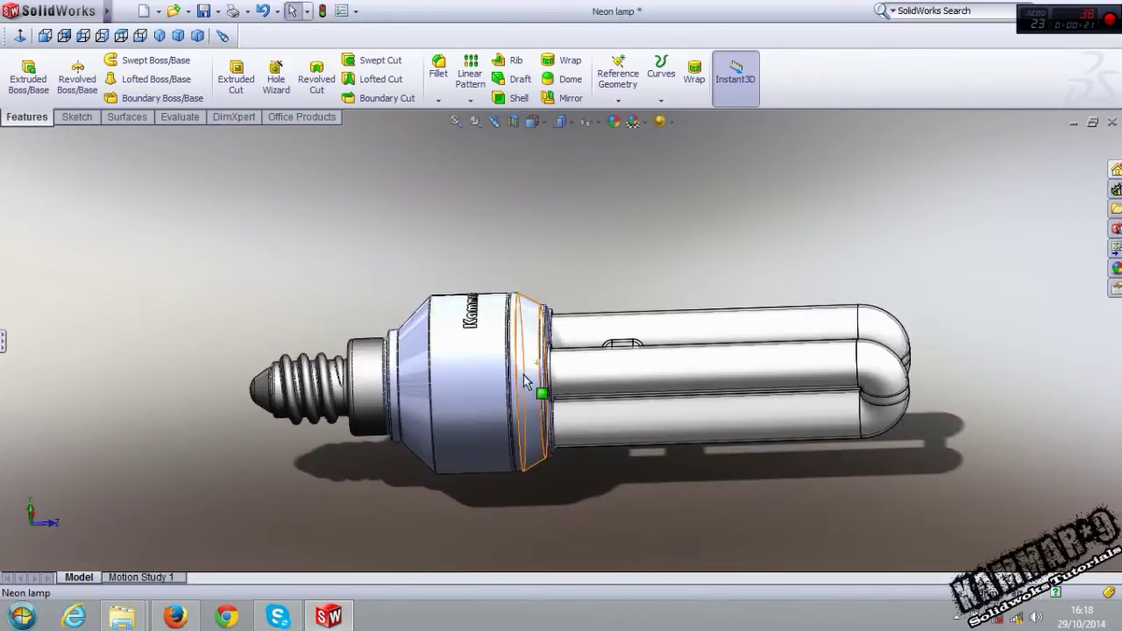
scroll(447, 414, "down", 2)
scroll(447, 414, "down", 3)
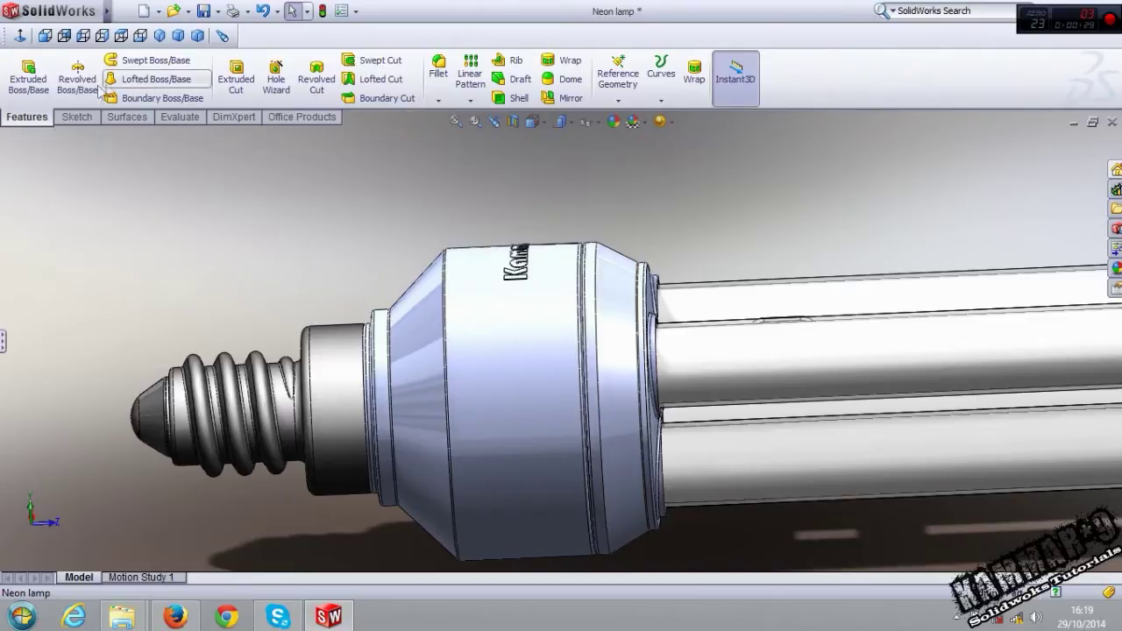
scroll(516, 385, "up", 3)
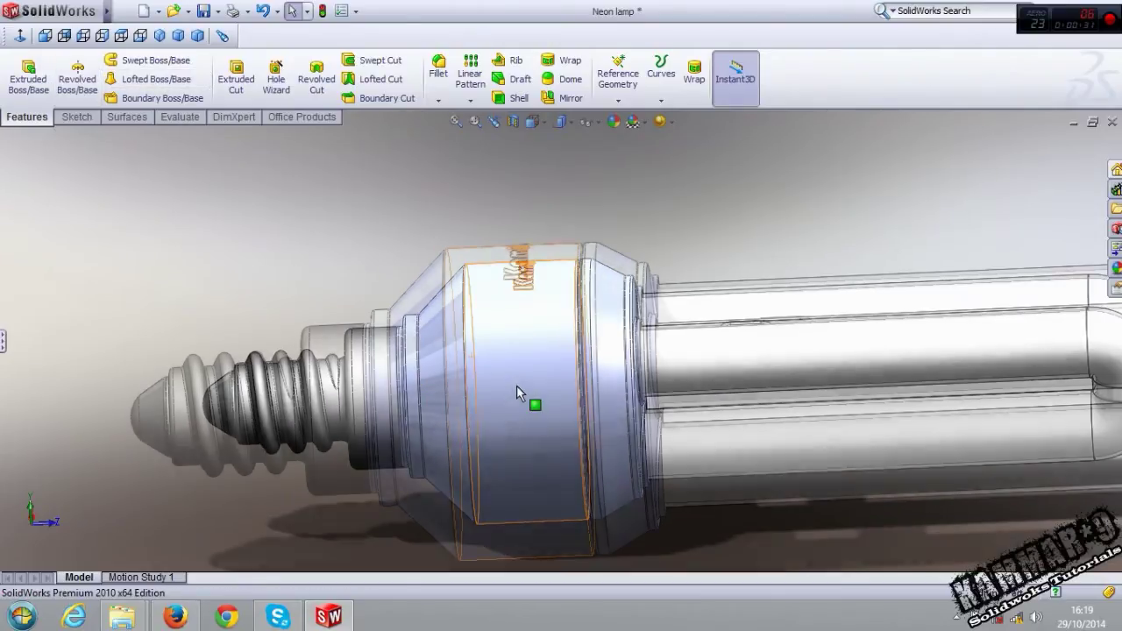
scroll(531, 396, "down", 3)
scroll(607, 396, "up", 2)
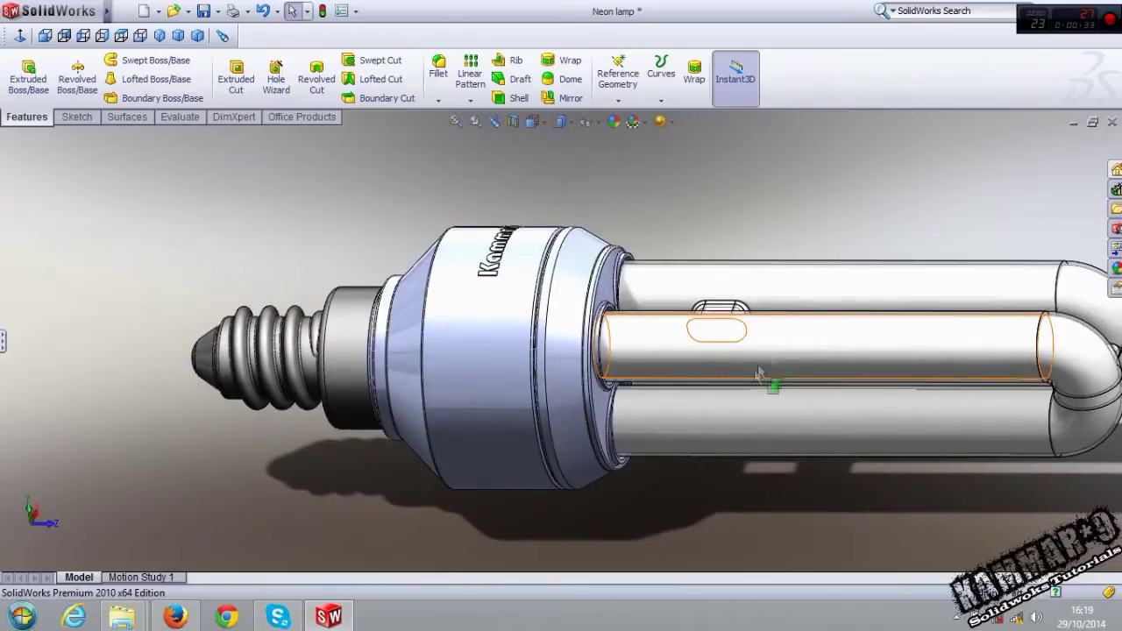
scroll(946, 359, "down", 1)
scroll(881, 369, "up", 1)
middle_click_drag(880, 370, 797, 390)
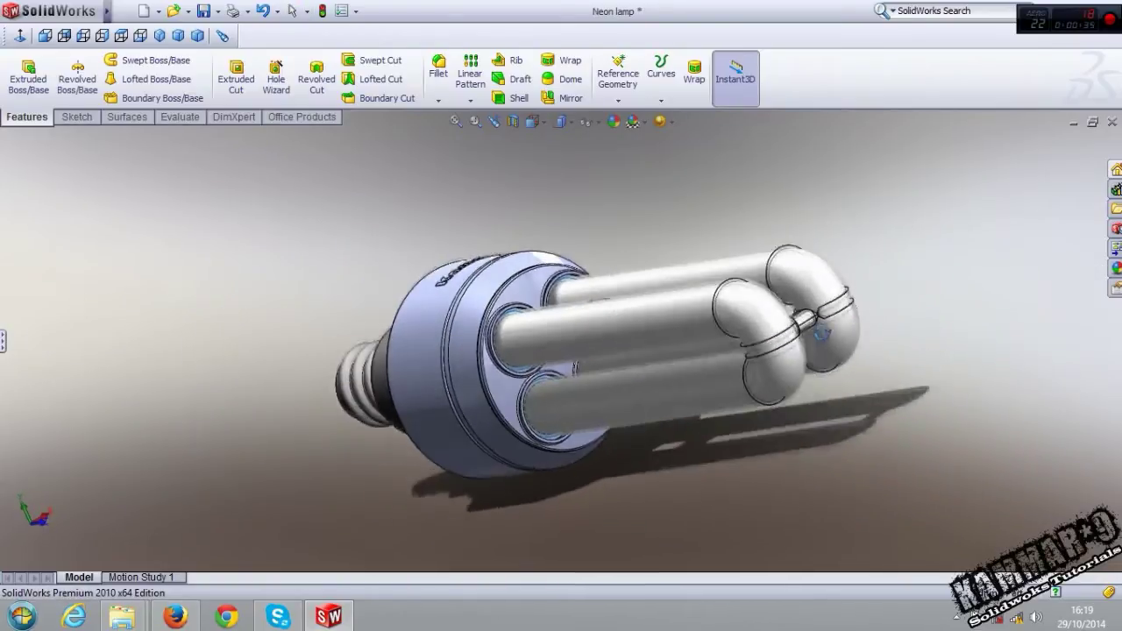
scroll(789, 385, "down", 2)
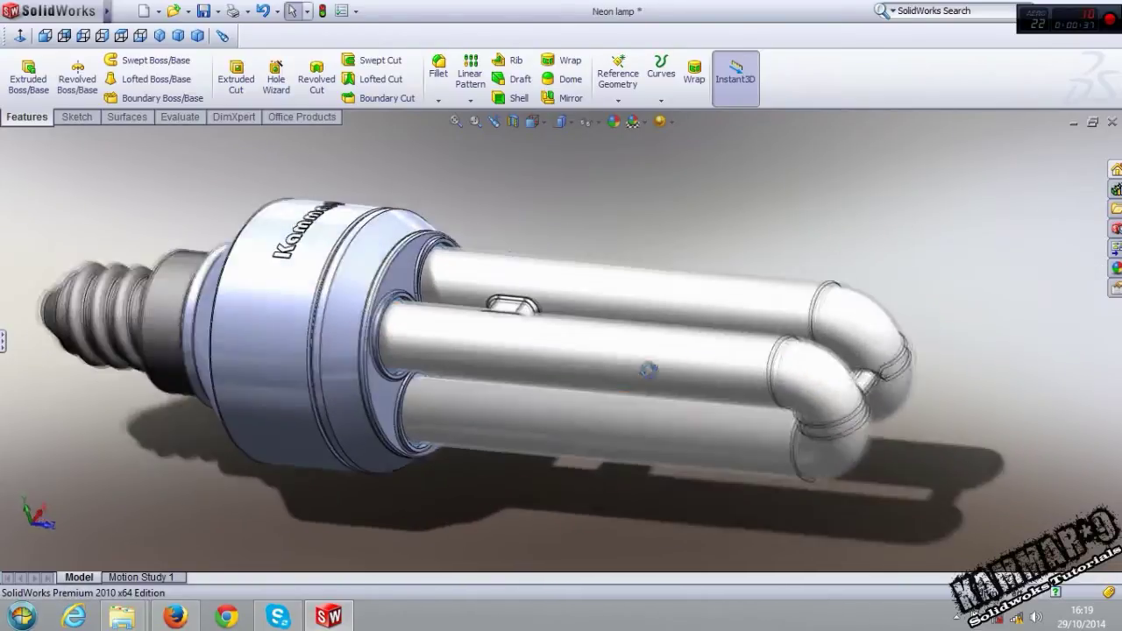
scroll(455, 342, "down", 2)
Select the middle glass tube, then clear the selection and tilt the view slightly
left_click(439, 332)
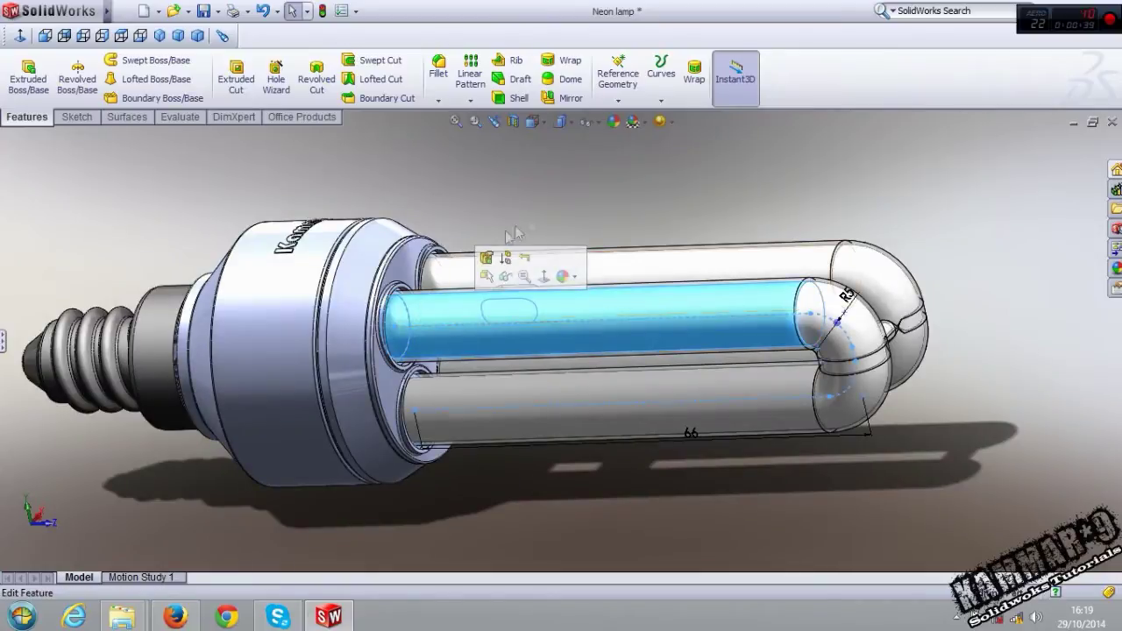
key("Escape")
middle_click_drag(711, 313, 704, 310)
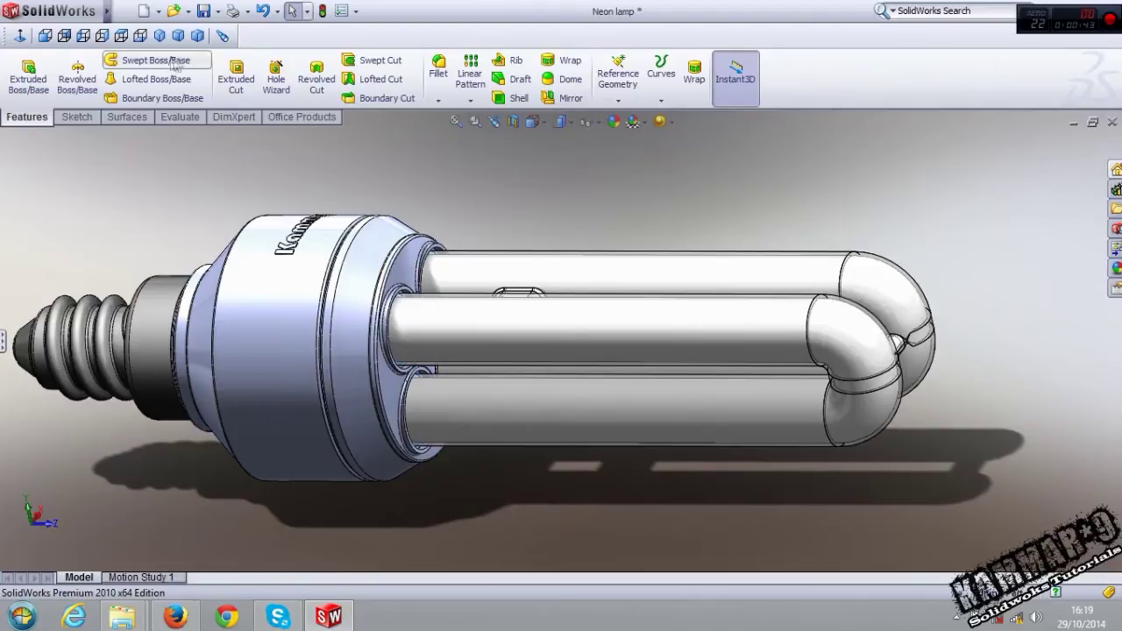
scroll(569, 346, "up", 3)
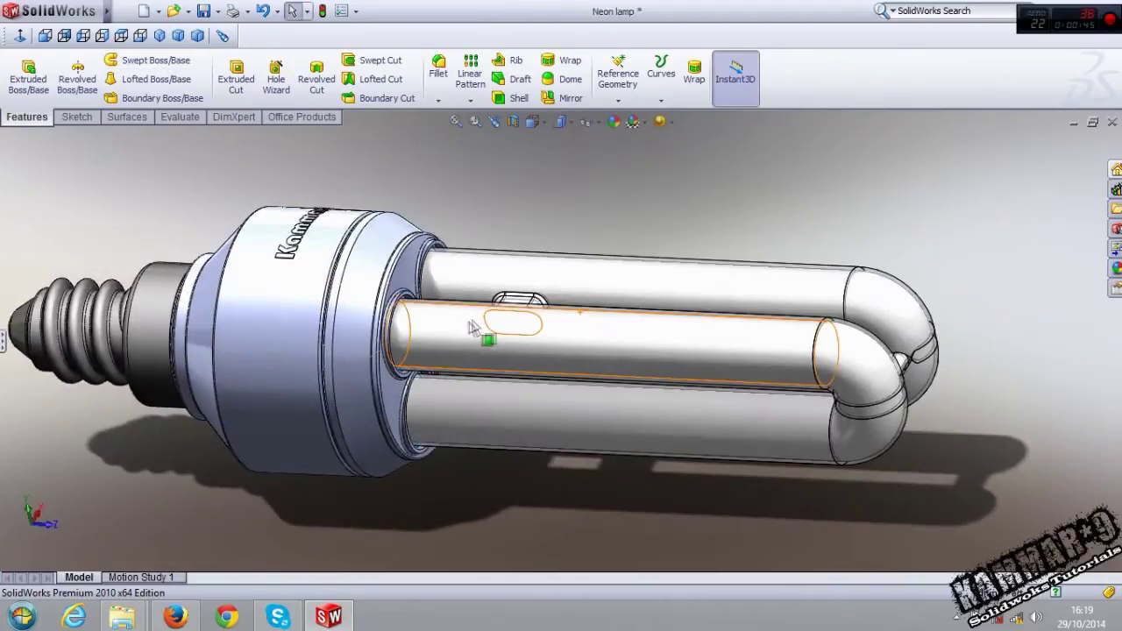
Orbit around the threaded base, show the feature history and select the thread's helix
mouse_move(322, 346)
middle_mouse_down()
mouse_move(418, 330)
mouse_move(447, 285)
middle_mouse_up()
scroll(419, 329, "down", 3)
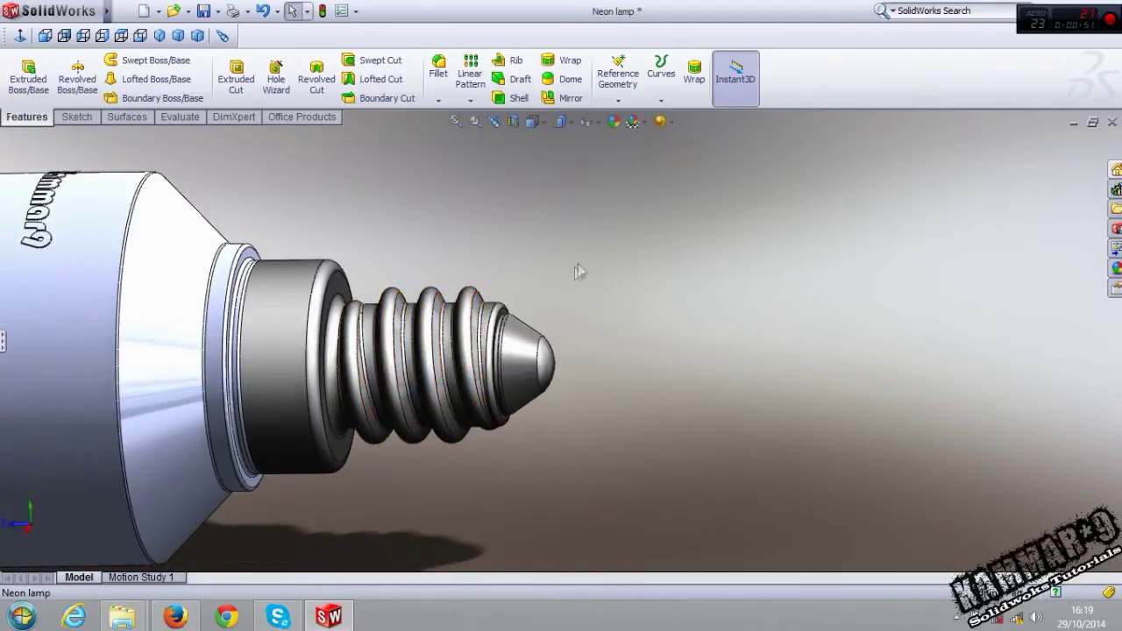
scroll(438, 376, "down", 2)
mouse_move(438, 376)
middle_mouse_down()
mouse_move(430, 251)
mouse_move(463, 405)
mouse_move(453, 306)
mouse_move(543, 425)
middle_mouse_up()
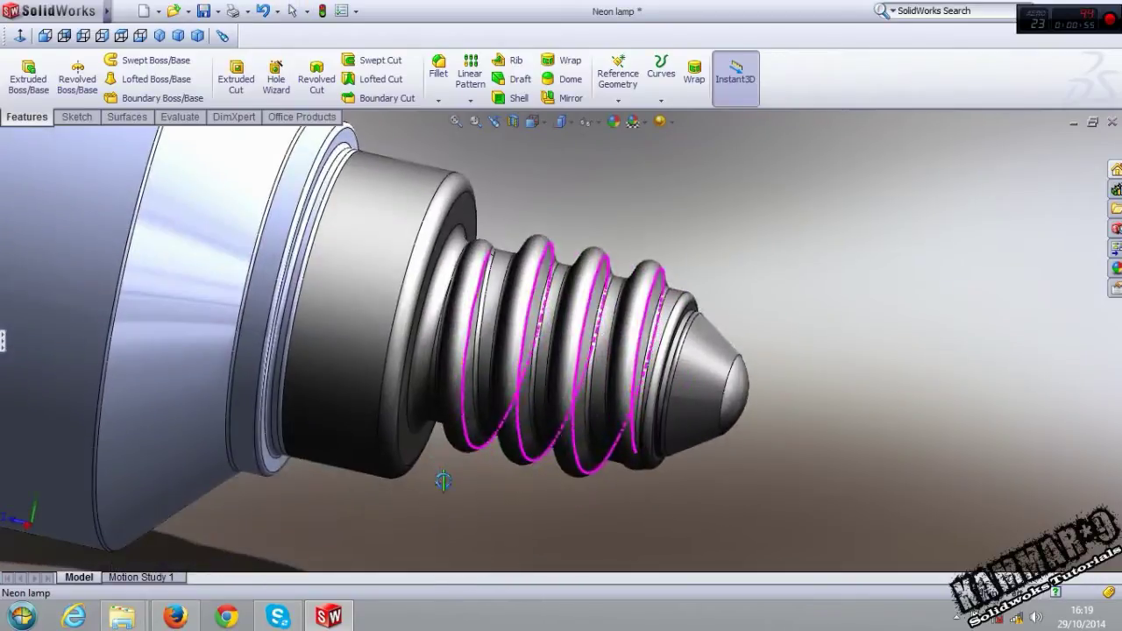
scroll(543, 425, "up", 2)
scroll(543, 425, "down", 3)
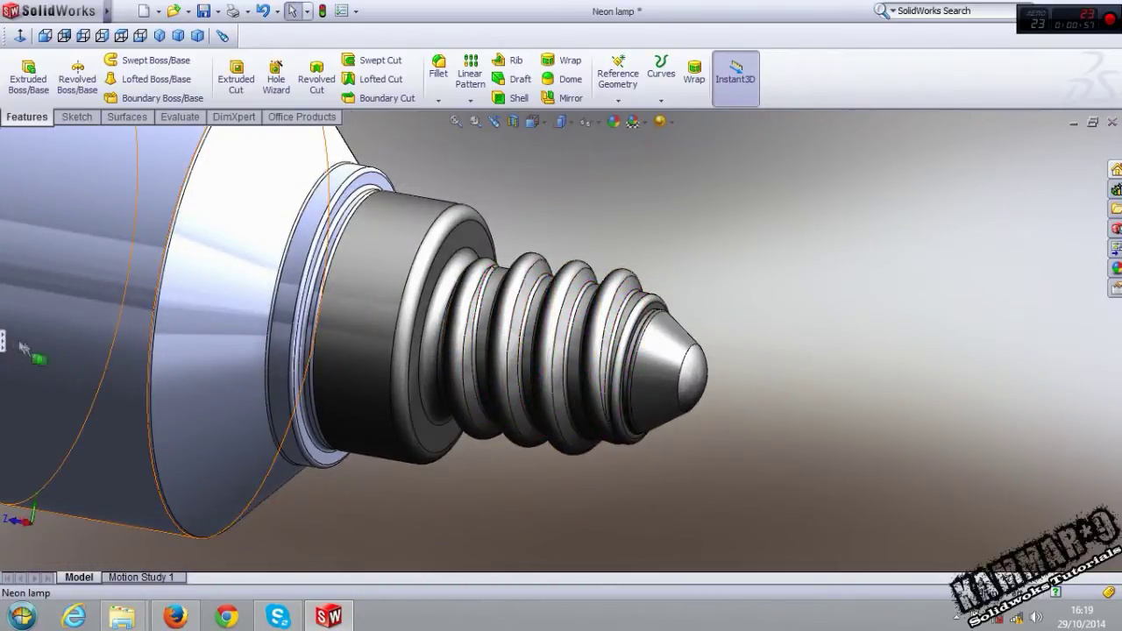
left_click(3, 341)
left_click(476, 376)
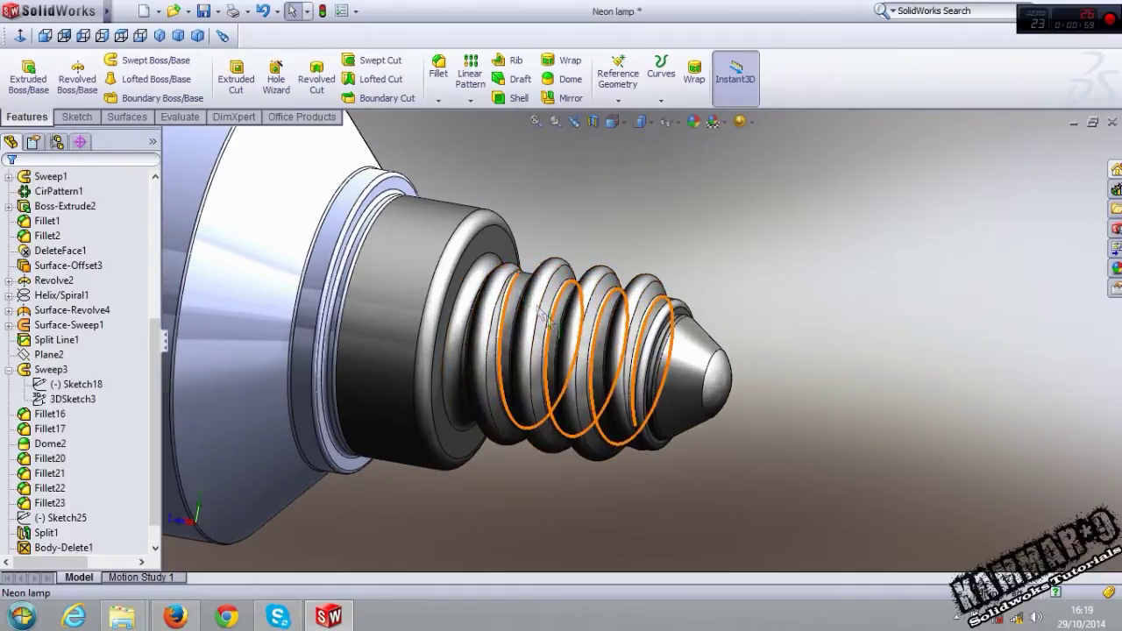
left_click(102, 36)
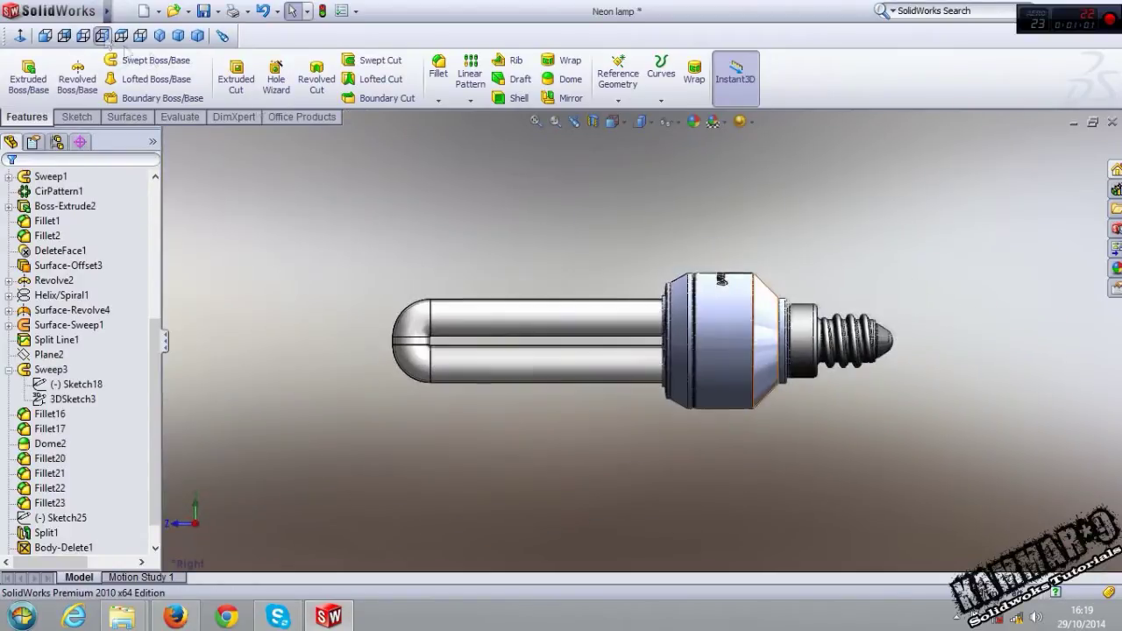
scroll(916, 337, "down", 3)
scroll(824, 385, "down", 2)
scroll(683, 307, "down", 2)
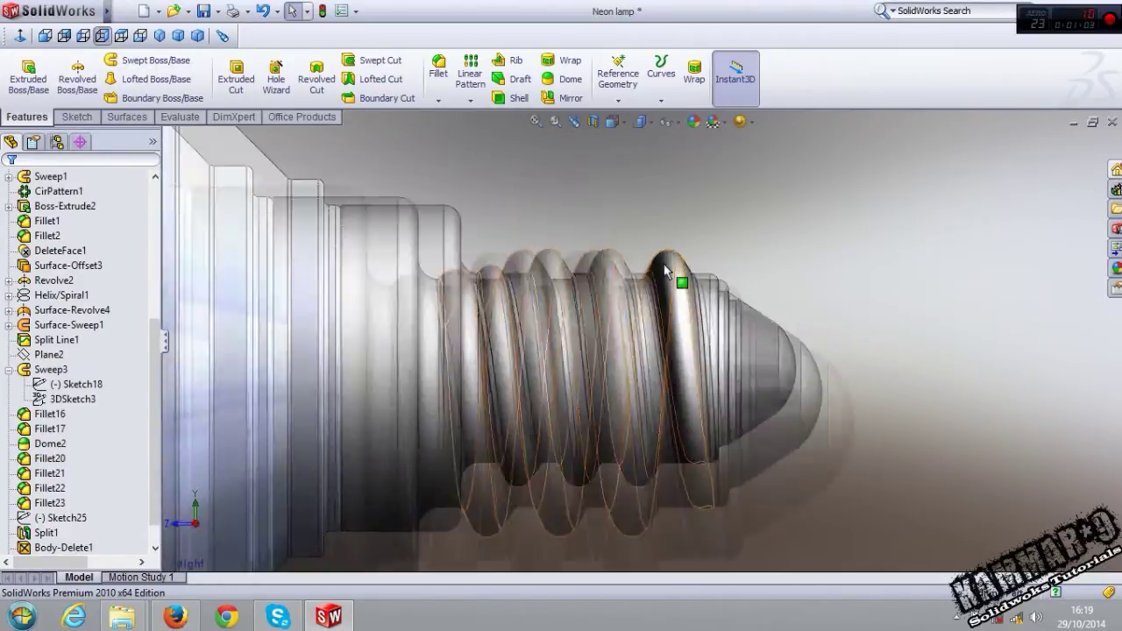
scroll(518, 266, "down", 2)
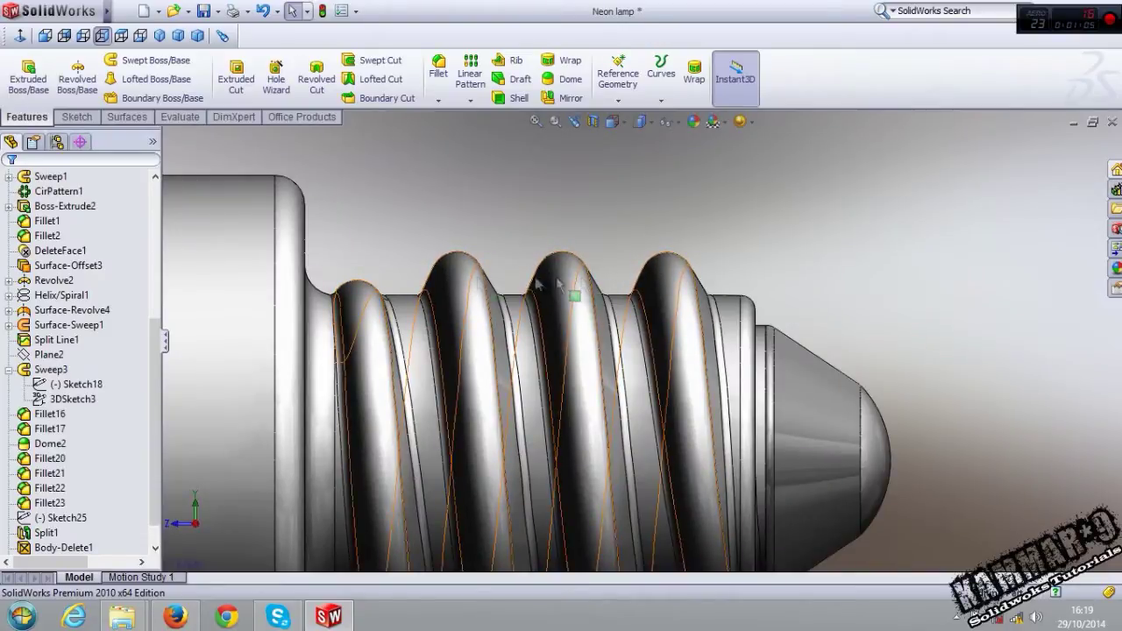
scroll(375, 313, "up", 1)
scroll(500, 400, "down", 1)
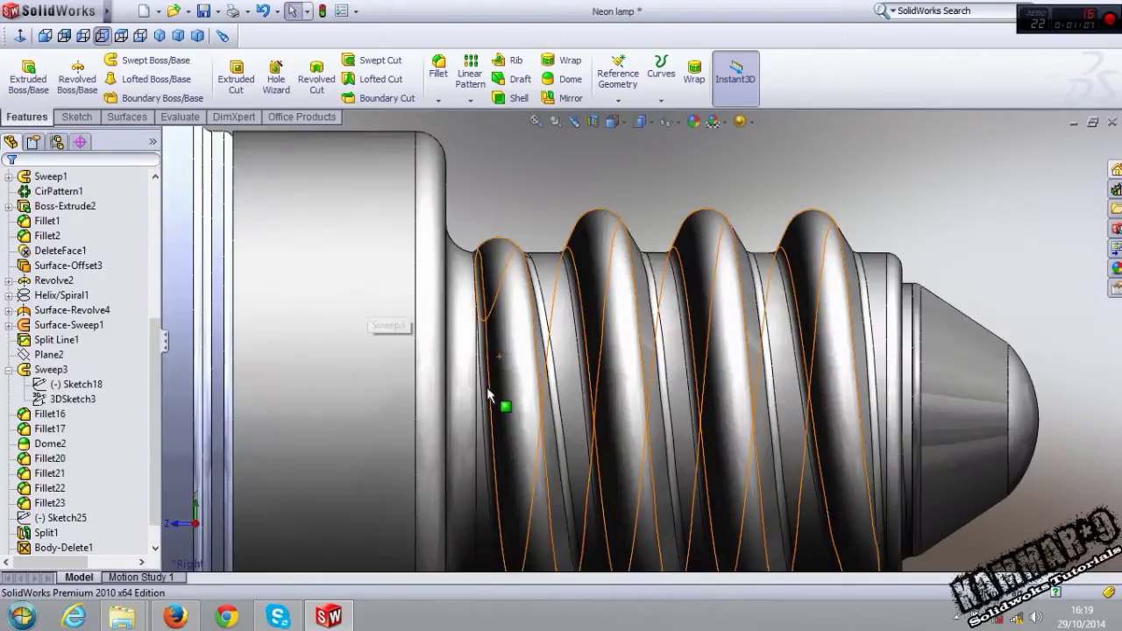
scroll(531, 416, "up", 3)
scroll(638, 386, "down", 1)
scroll(587, 285, "down", 1)
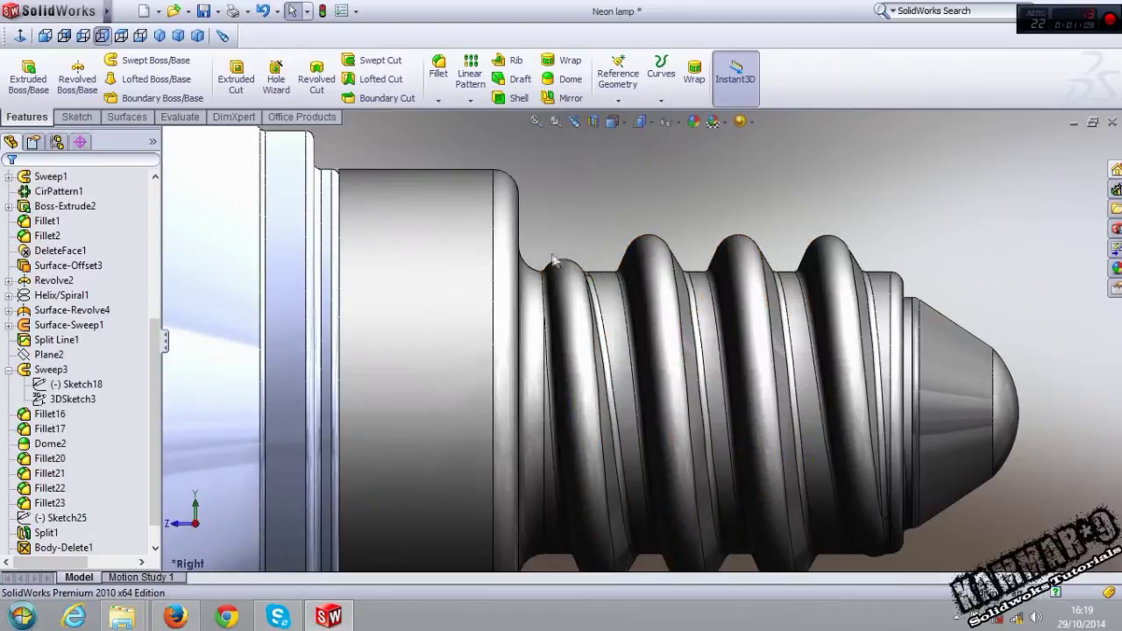
scroll(572, 342, "down", 1)
scroll(613, 403, "up", 1)
scroll(638, 438, "up", 1)
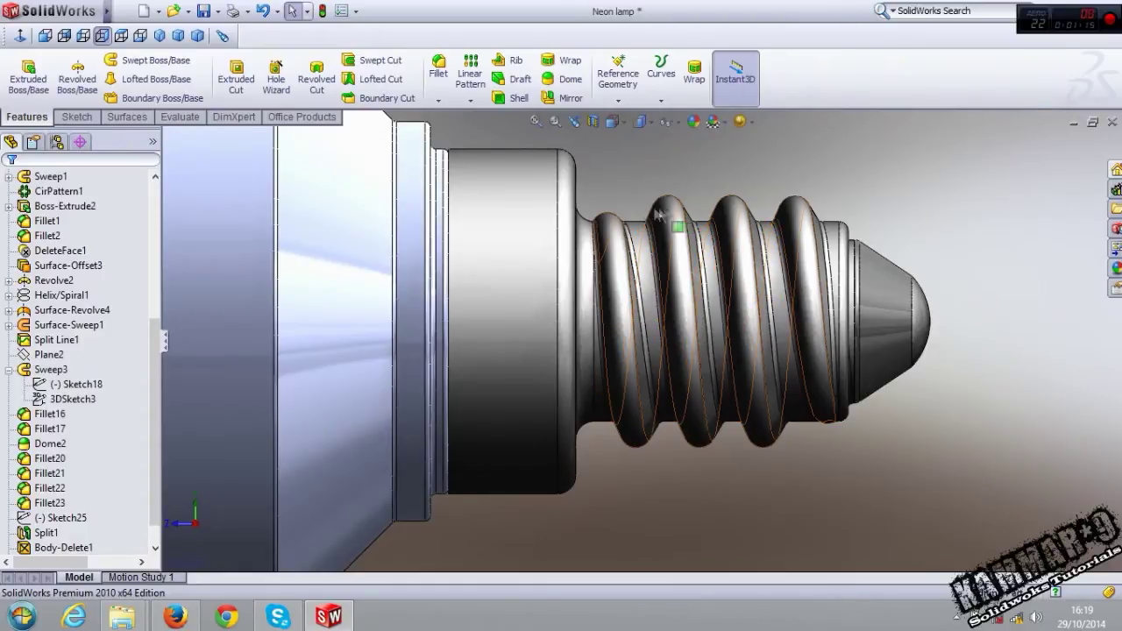
scroll(668, 214, "down", 1)
scroll(745, 246, "up", 2)
scroll(833, 272, "down", 1)
scroll(874, 291, "up", 1)
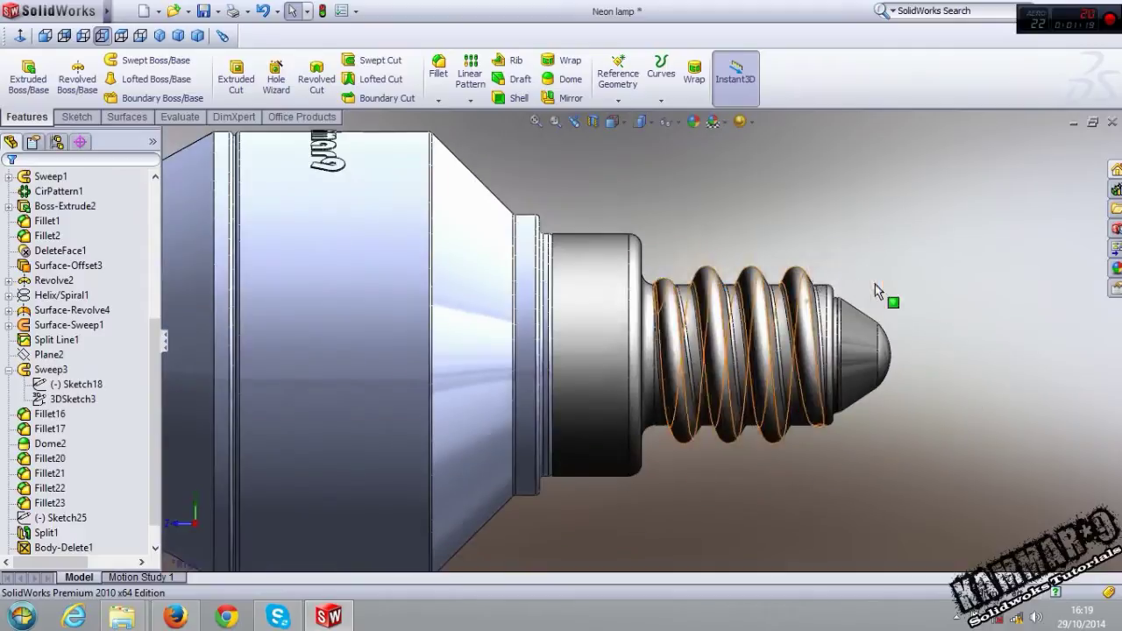
scroll(875, 291, "down", 1)
mouse_move(875, 291)
middle_mouse_down()
mouse_move(596, 304)
mouse_move(726, 234)
middle_mouse_up()
scroll(598, 304, "up", 2)
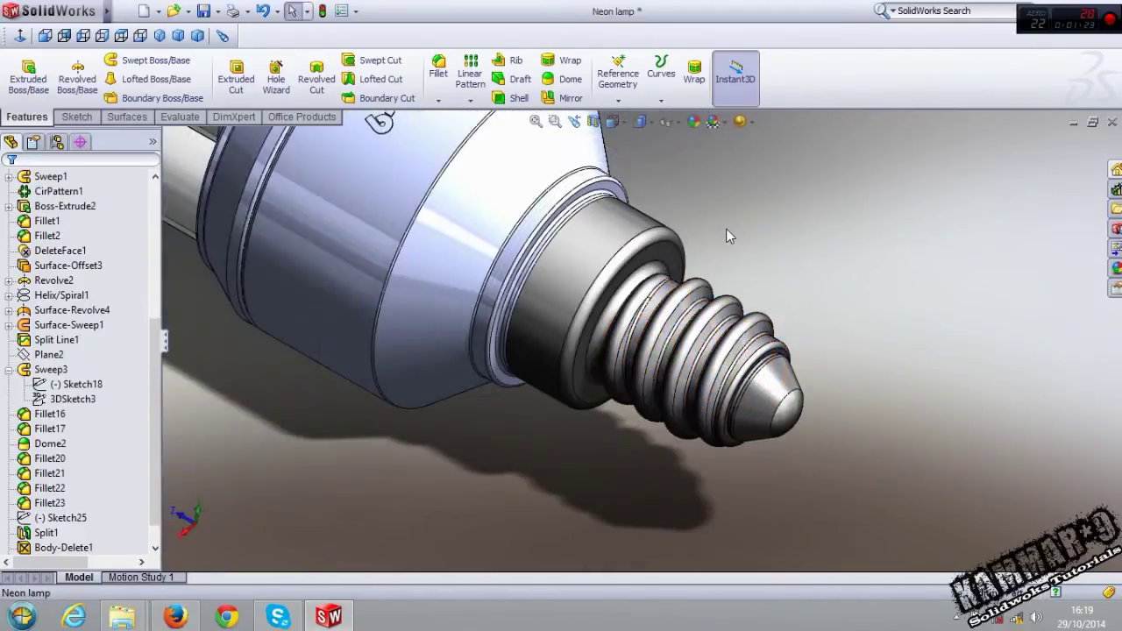
scroll(710, 239, "up", 3)
scroll(670, 241, "down", 2)
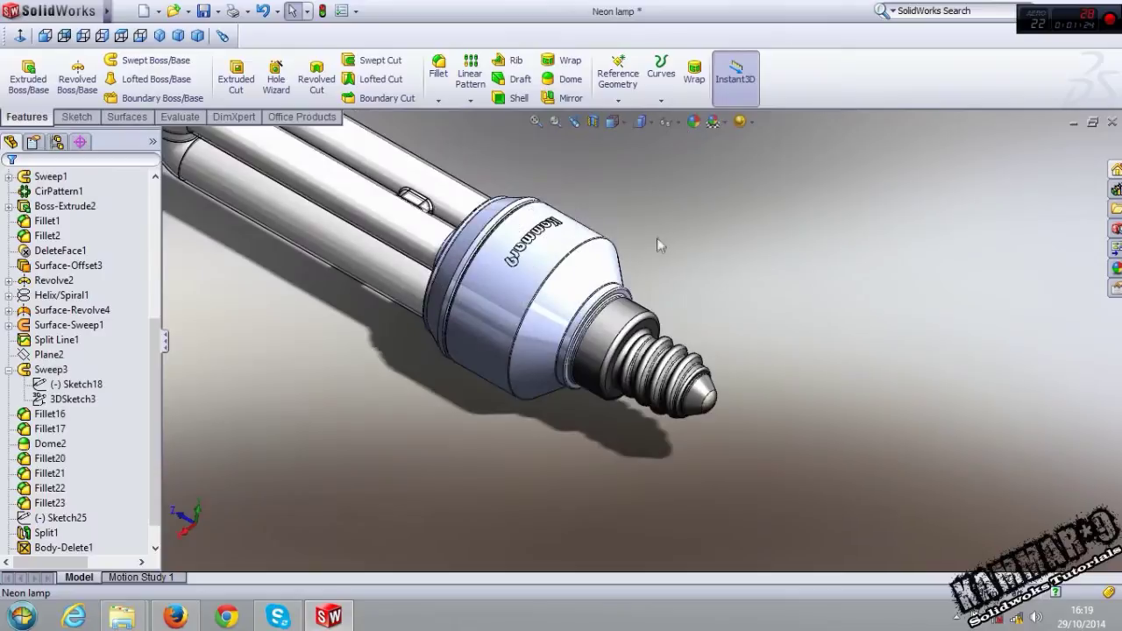
Create a new blank part and start a sketch on its Right Plane
left_click(1072, 124)
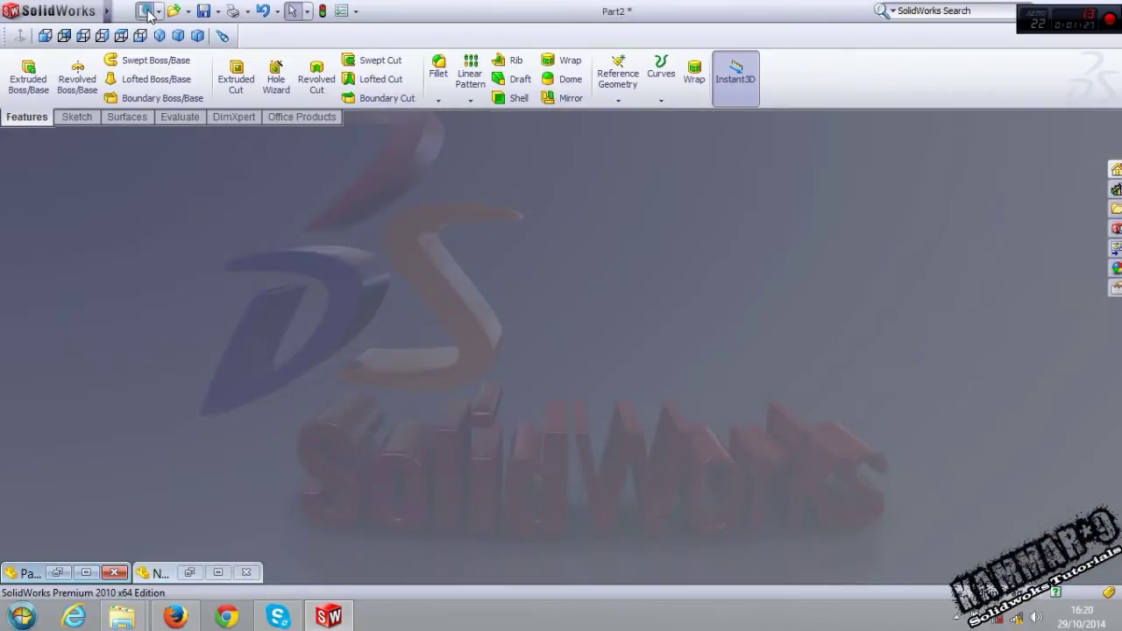
left_click(146, 11)
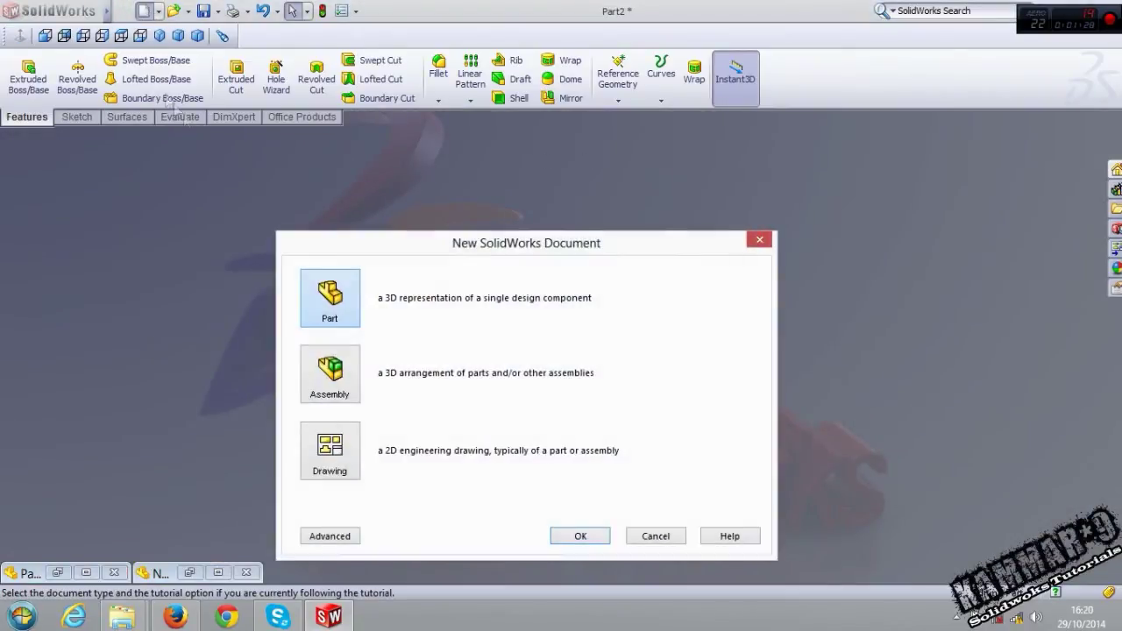
left_click(580, 537)
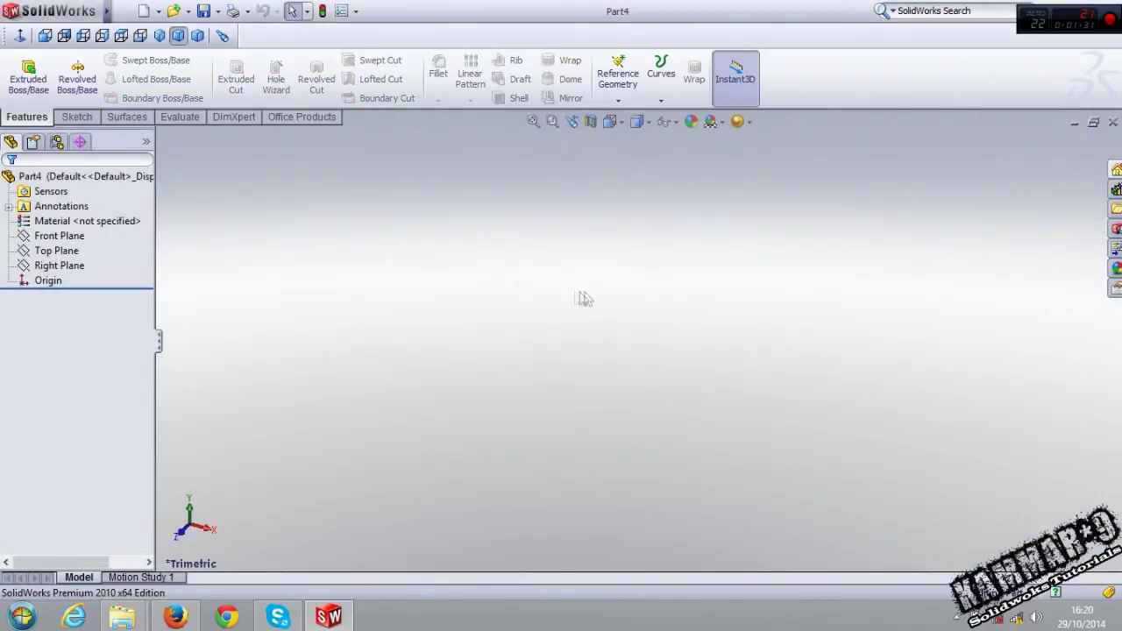
left_click(41, 267)
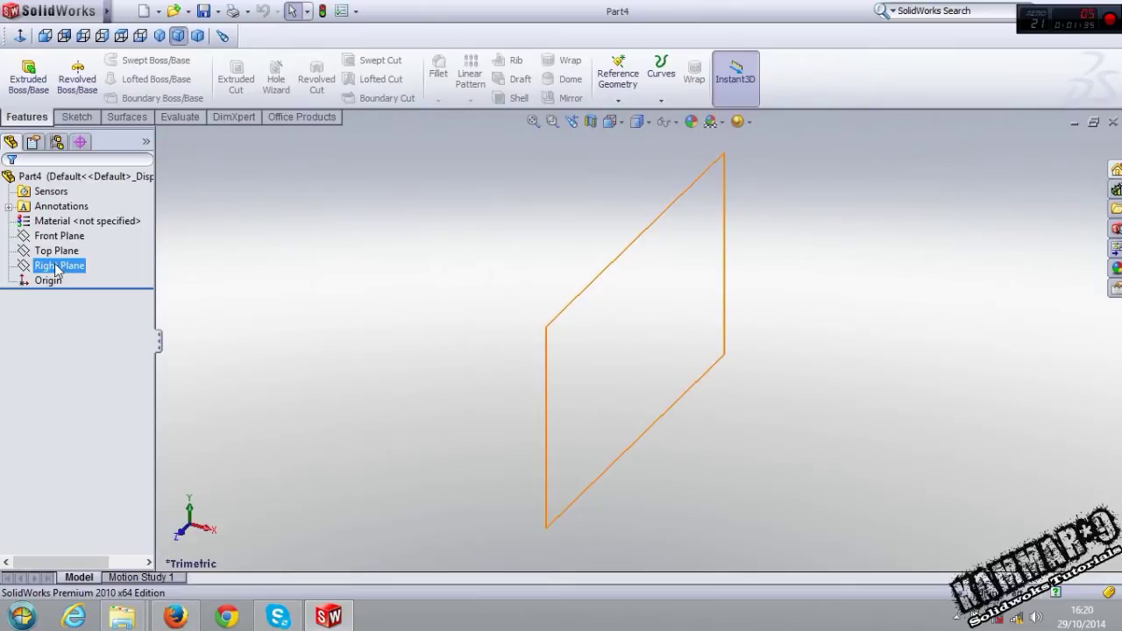
left_click(57, 270)
left_click(66, 250)
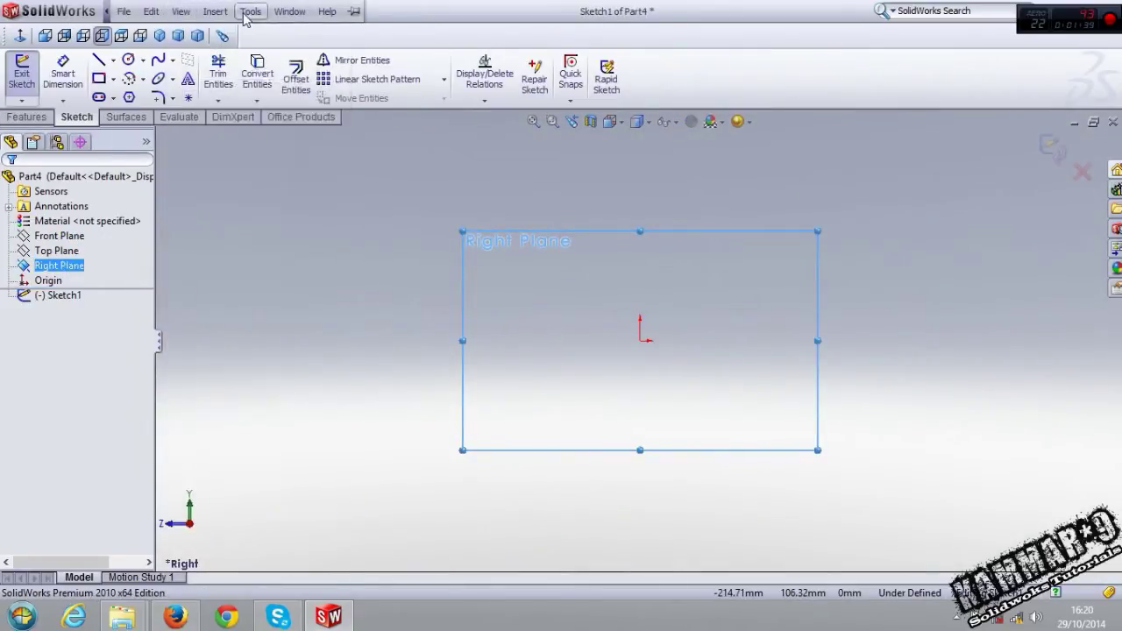
Insert the Capture lamp image into the sketch as a sketch picture
left_click(245, 16)
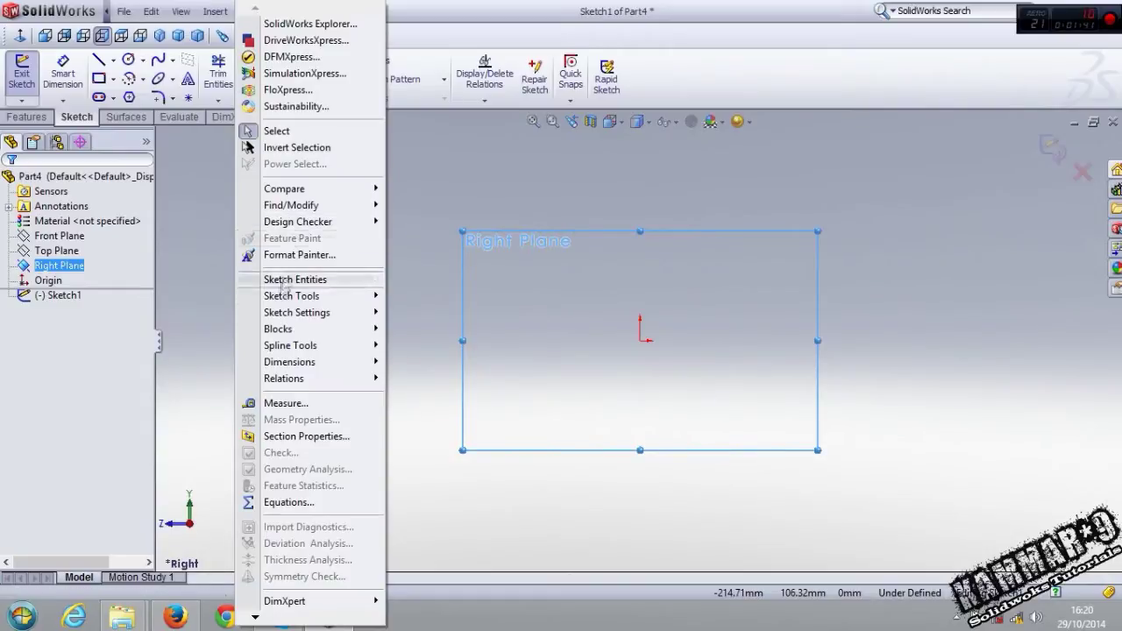
mouse_move(292, 295)
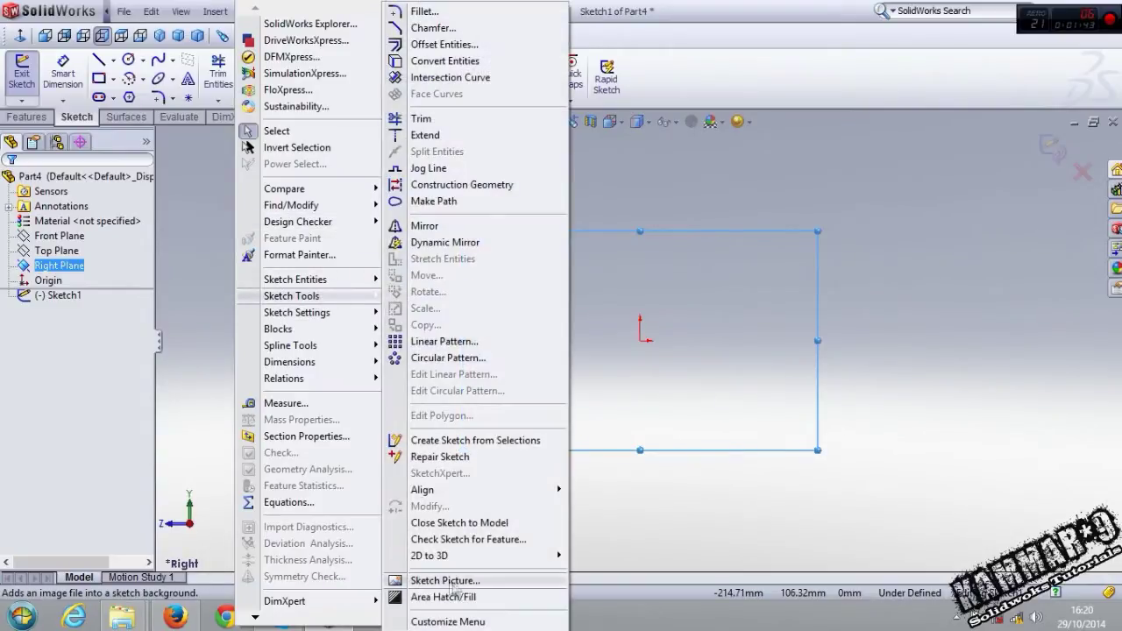
left_click(449, 582)
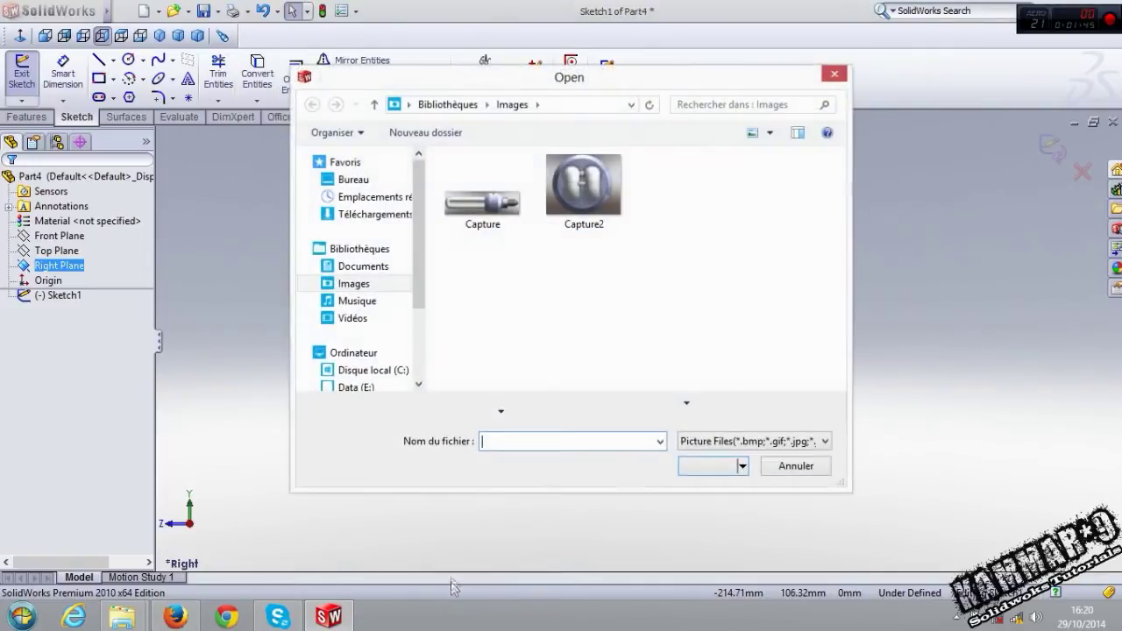
left_click(486, 204)
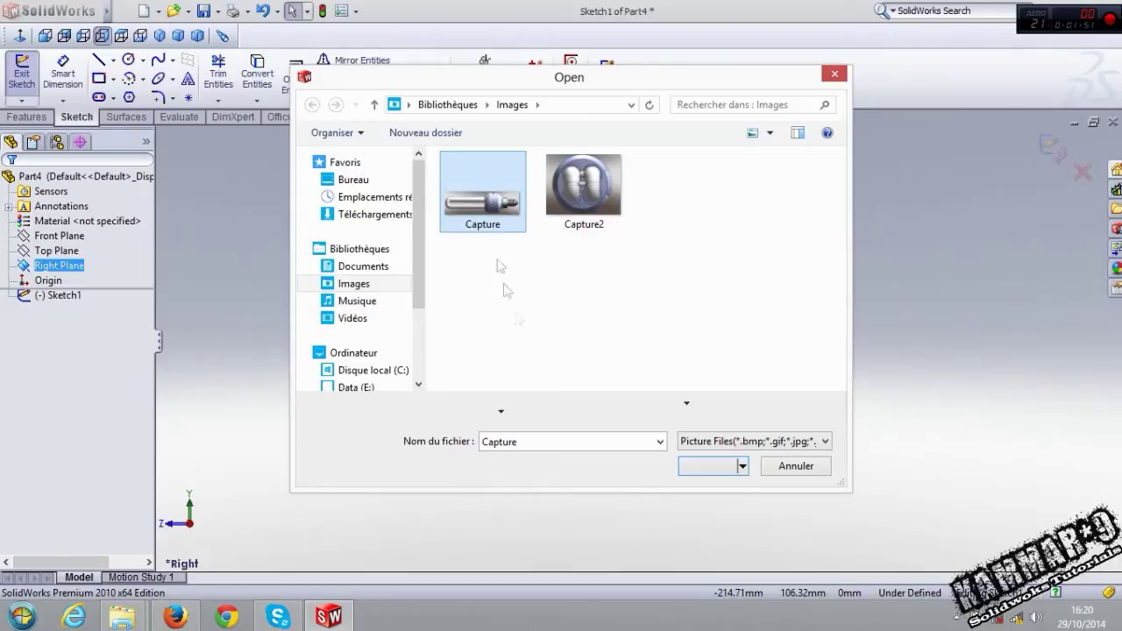
left_click(712, 466)
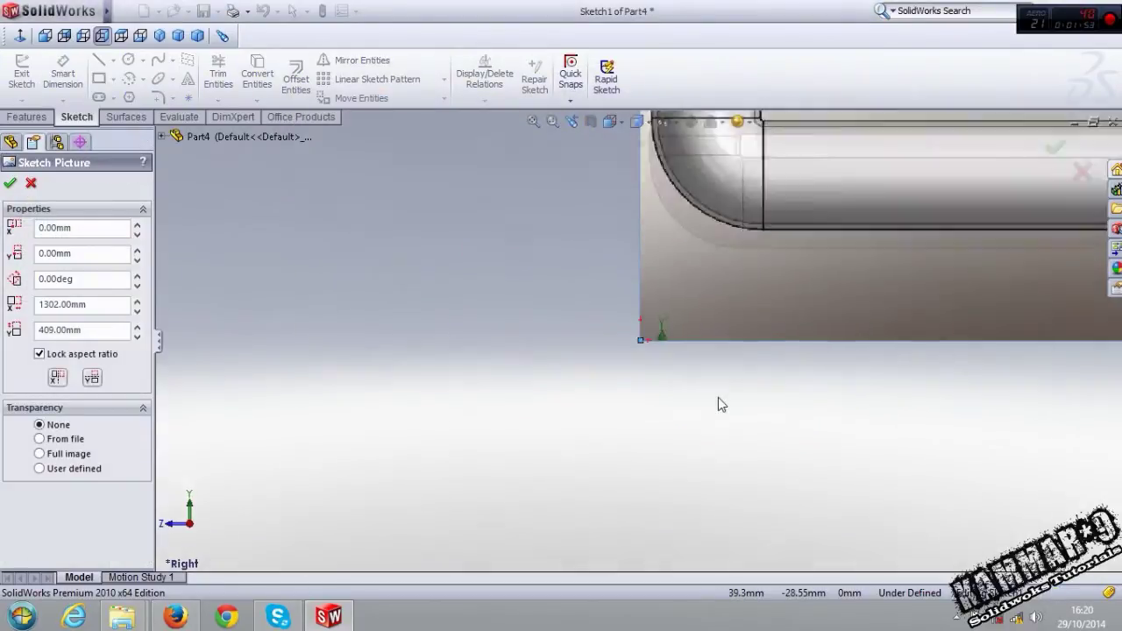
Accept the placed picture and draw a horizontal line from the origin past the bulb tip
scroll(634, 317, "up", 1)
scroll(633, 317, "down", 2)
scroll(631, 315, "down", 1)
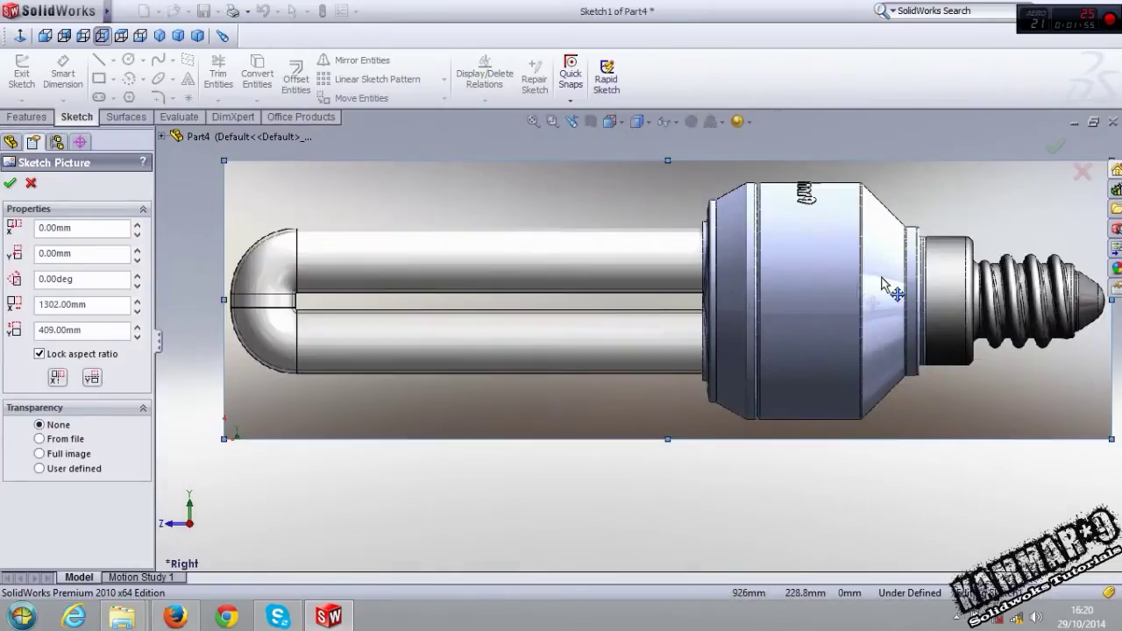
scroll(611, 315, "up", 1)
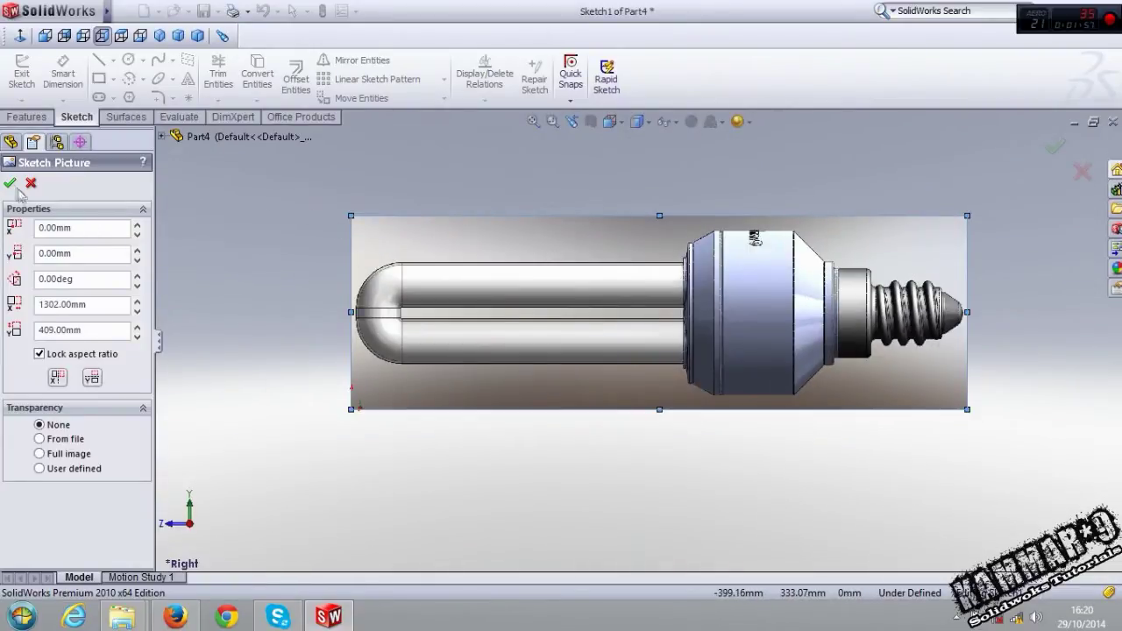
left_click(10, 182)
left_click(100, 61)
left_click(350, 410)
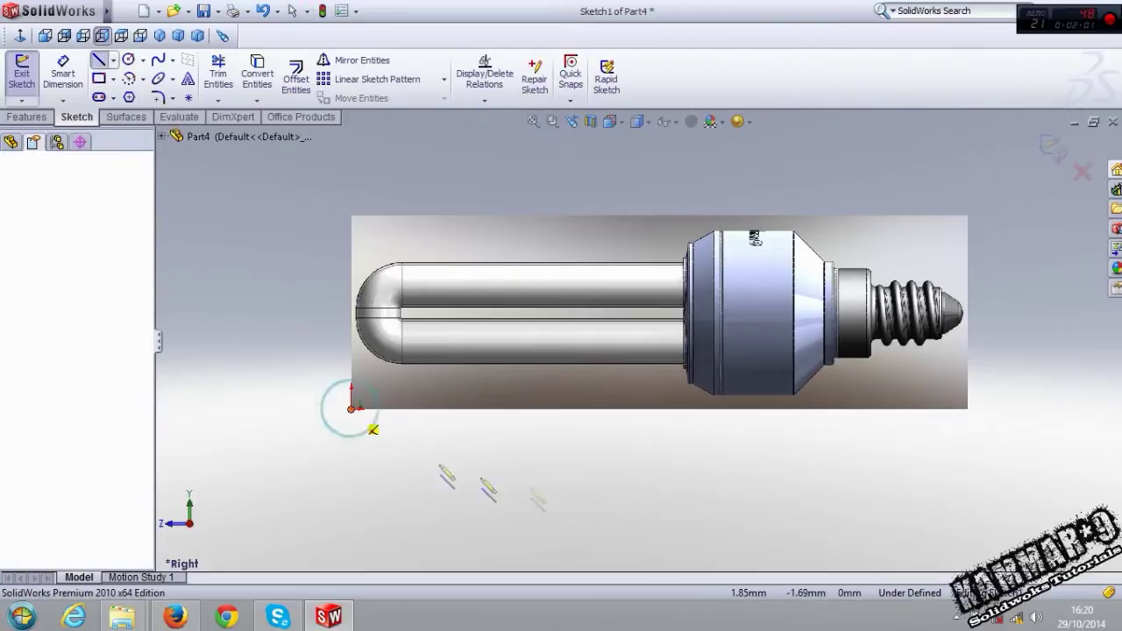
left_click(1023, 410)
key("Escape")
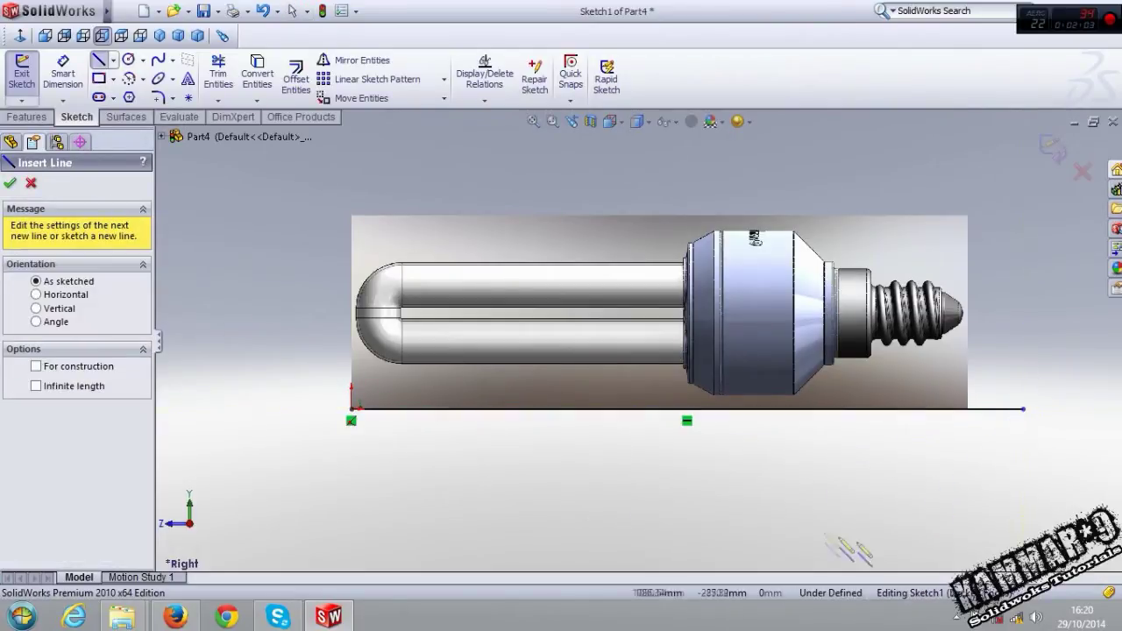
scroll(653, 456, "up", 2)
scroll(653, 438, "down", 3)
scroll(333, 401, "up", 1)
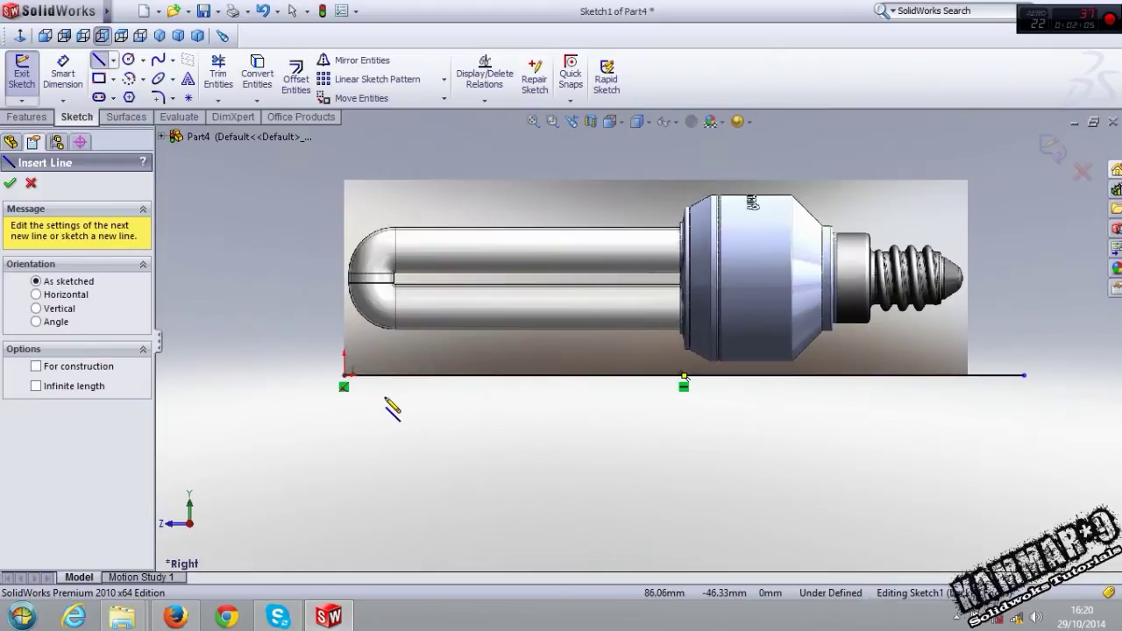
key("Escape")
Move the lamp picture down by setting its vertical origin to -203 mm
left_click(425, 279)
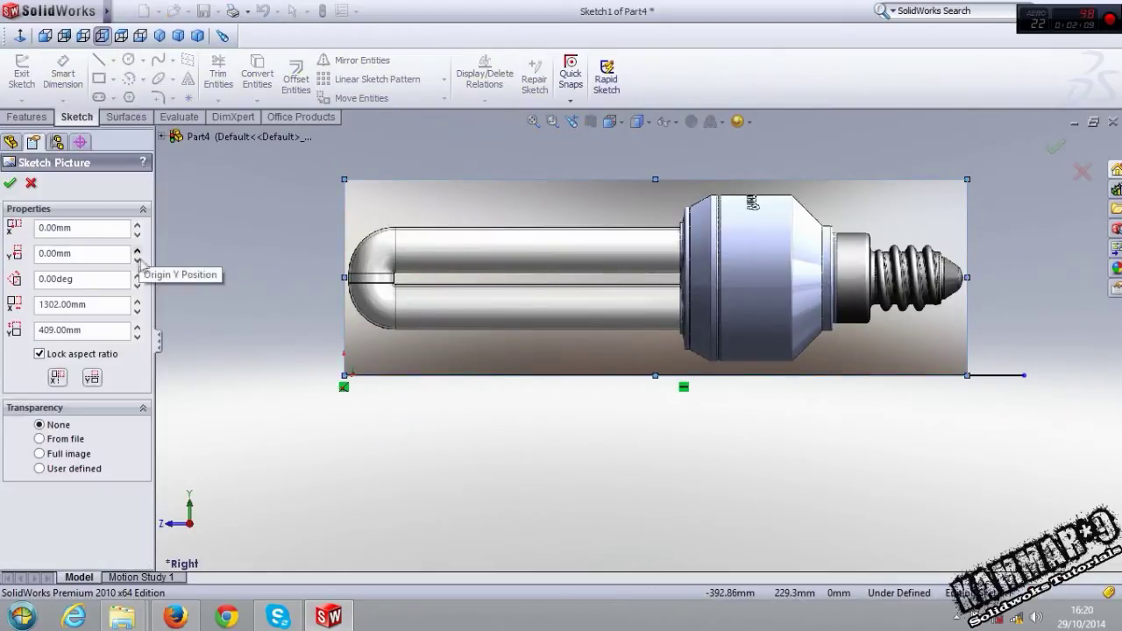
left_click_drag(138, 261, 334, 422)
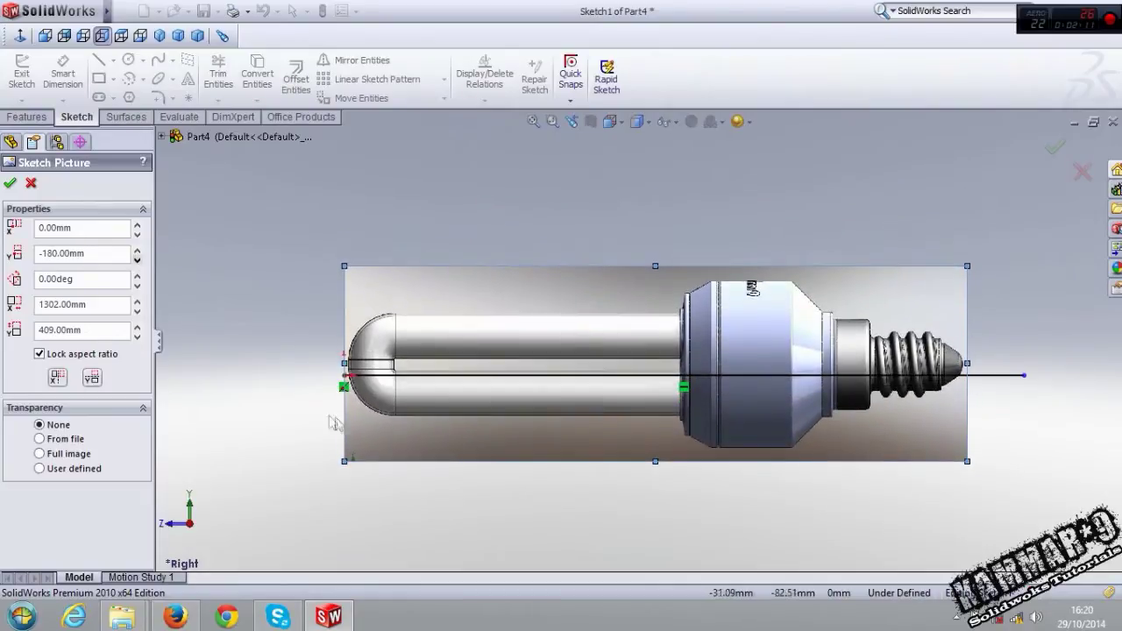
scroll(333, 423, "down", 3)
scroll(333, 423, "down", 2)
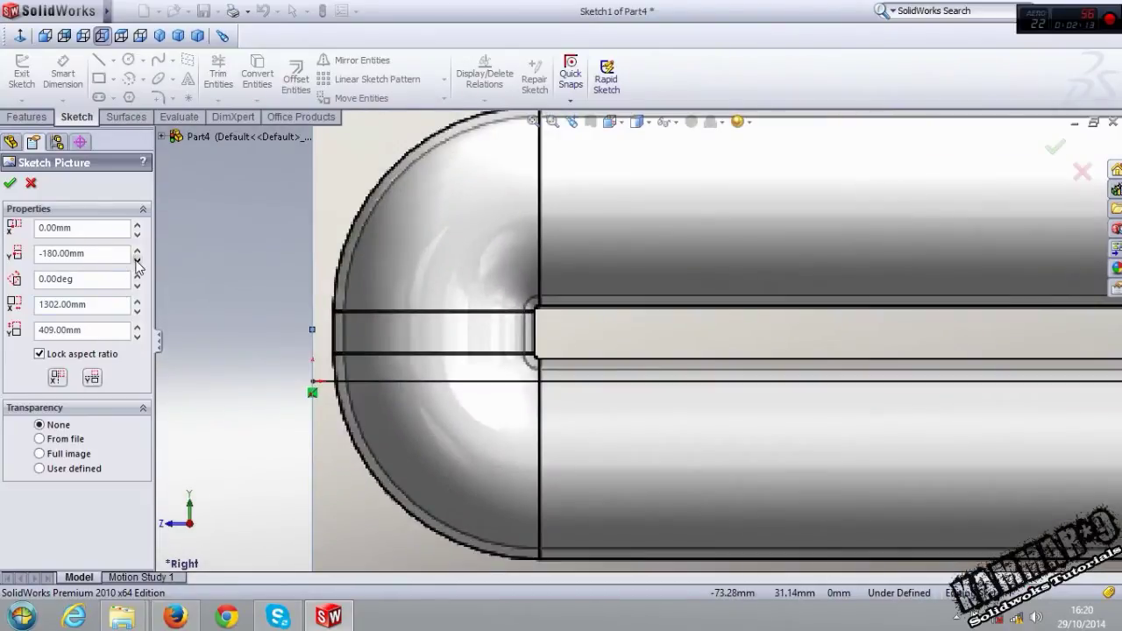
left_click(137, 261)
left_click(136, 261)
left_click(137, 262)
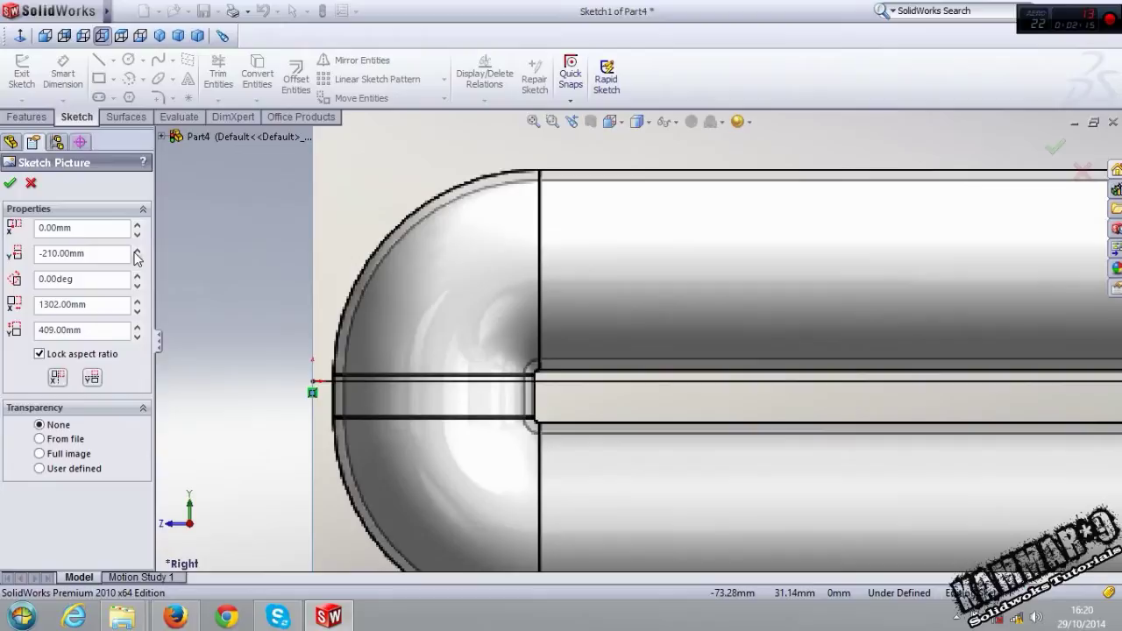
left_click(137, 249)
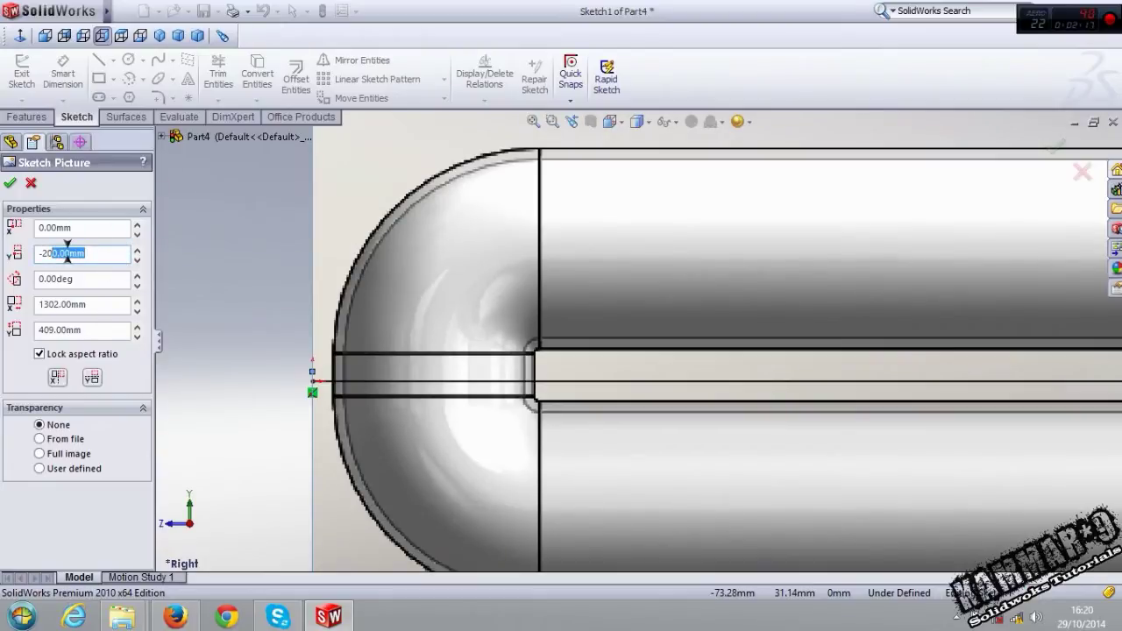
key("Return")
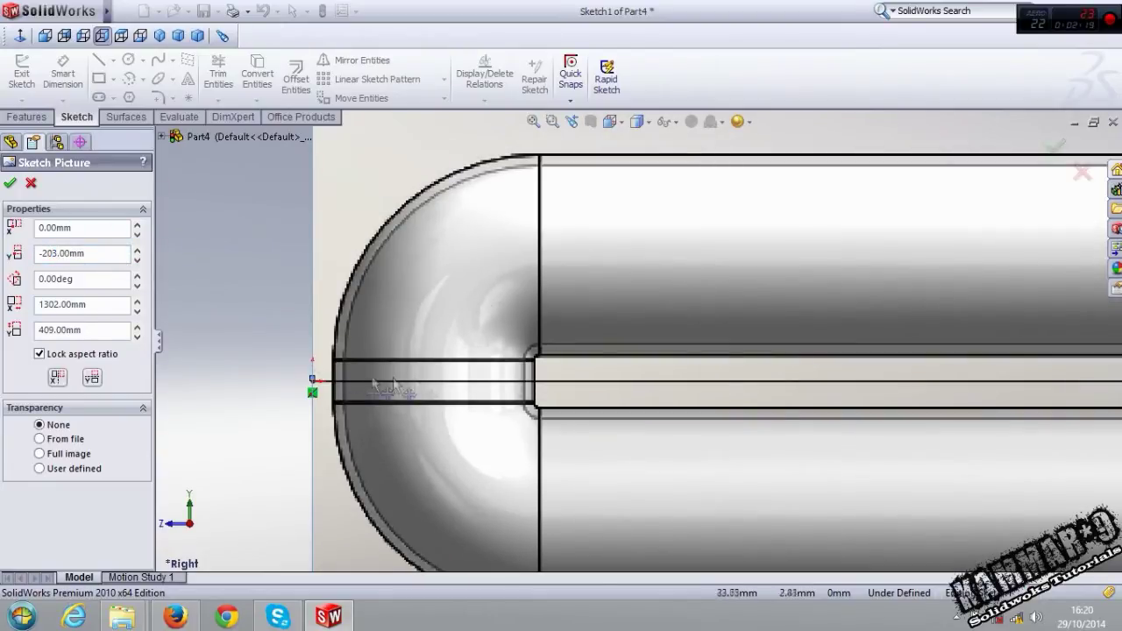
scroll(536, 359, "down", 2)
scroll(533, 405, "up", 1)
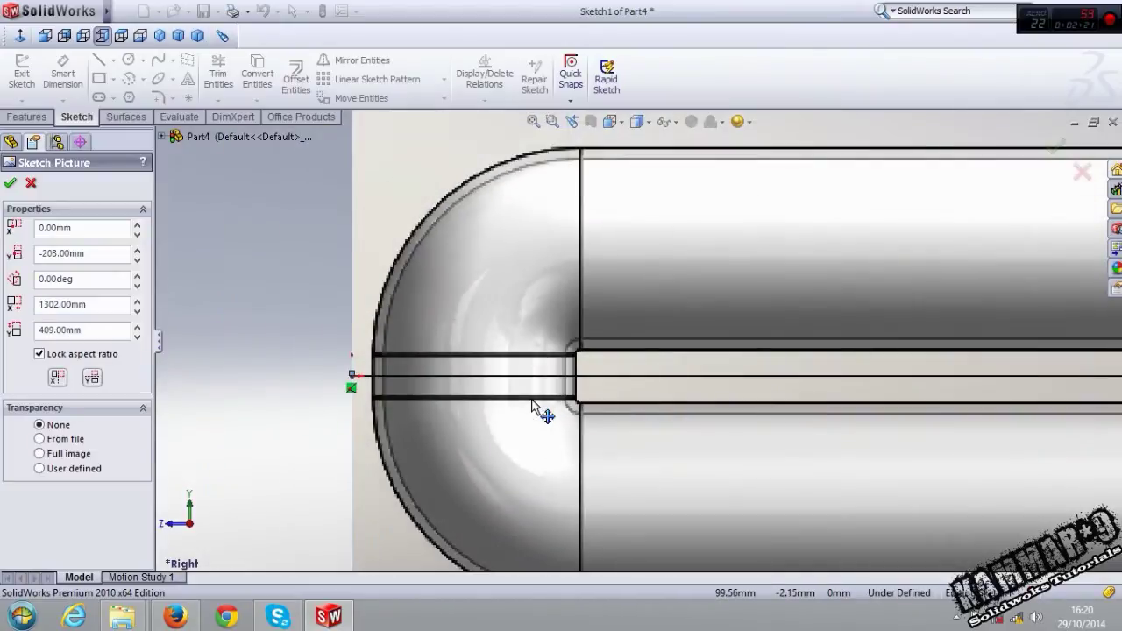
scroll(509, 401, "up", 2)
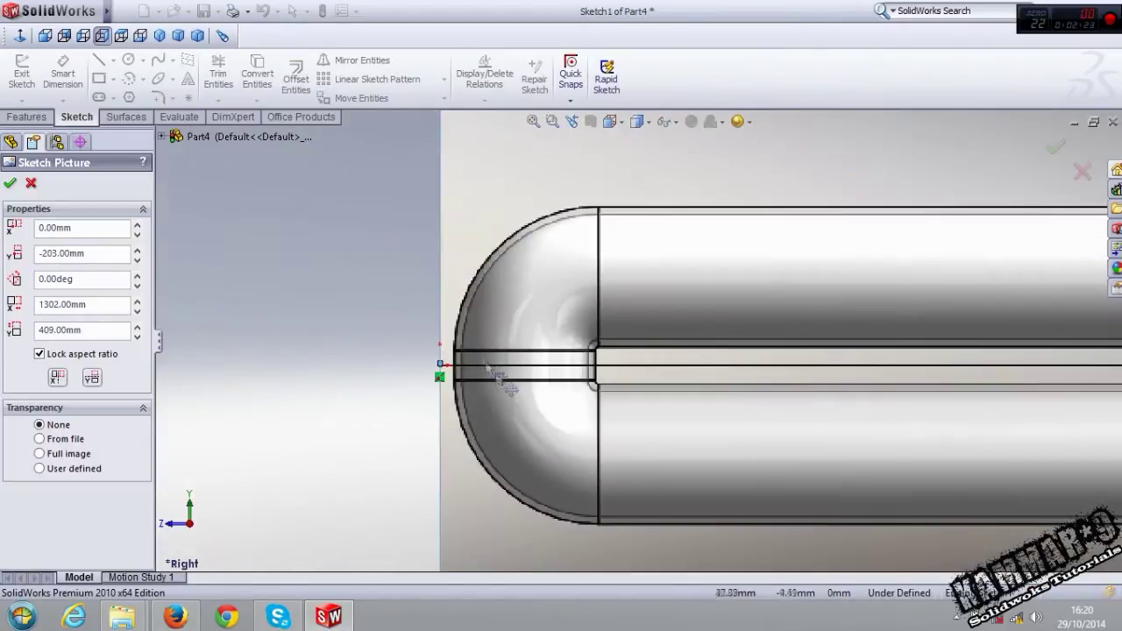
scroll(358, 366, "up", 2)
scroll(368, 359, "up", 2)
scroll(421, 333, "down", 1)
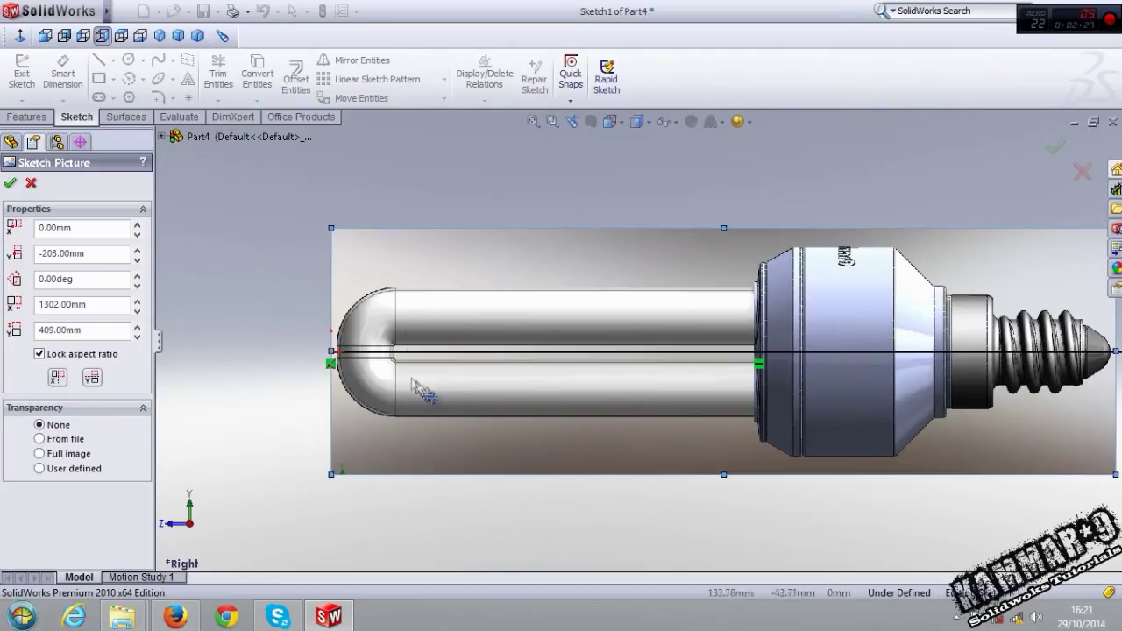
scroll(495, 371, "down", 2)
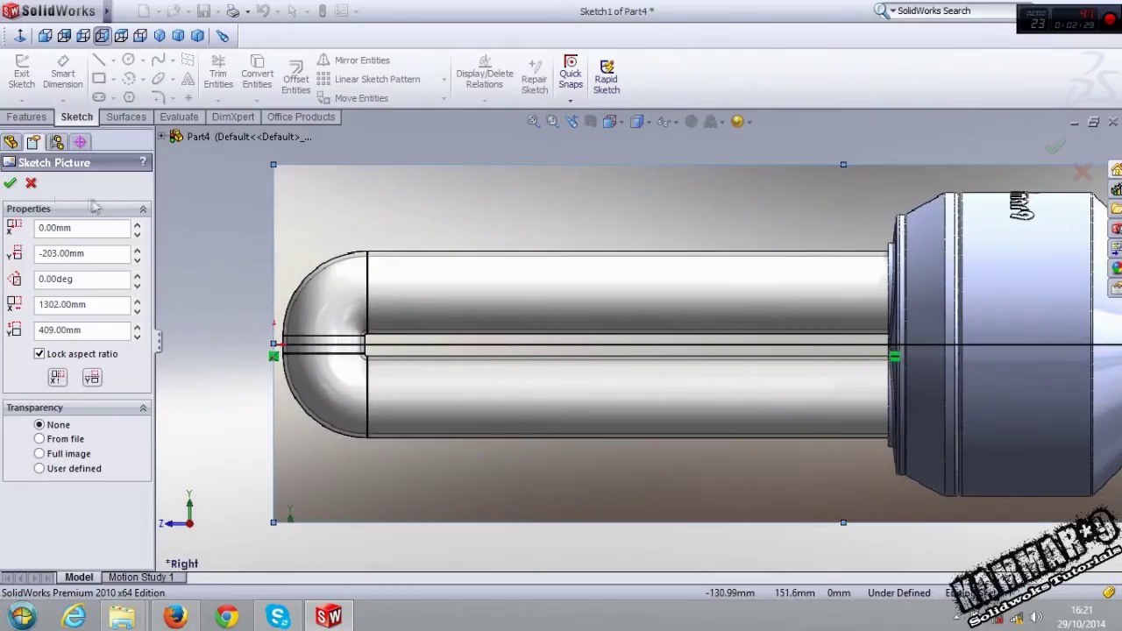
Accept the picture's new position and exit Sketch1
left_click(9, 183)
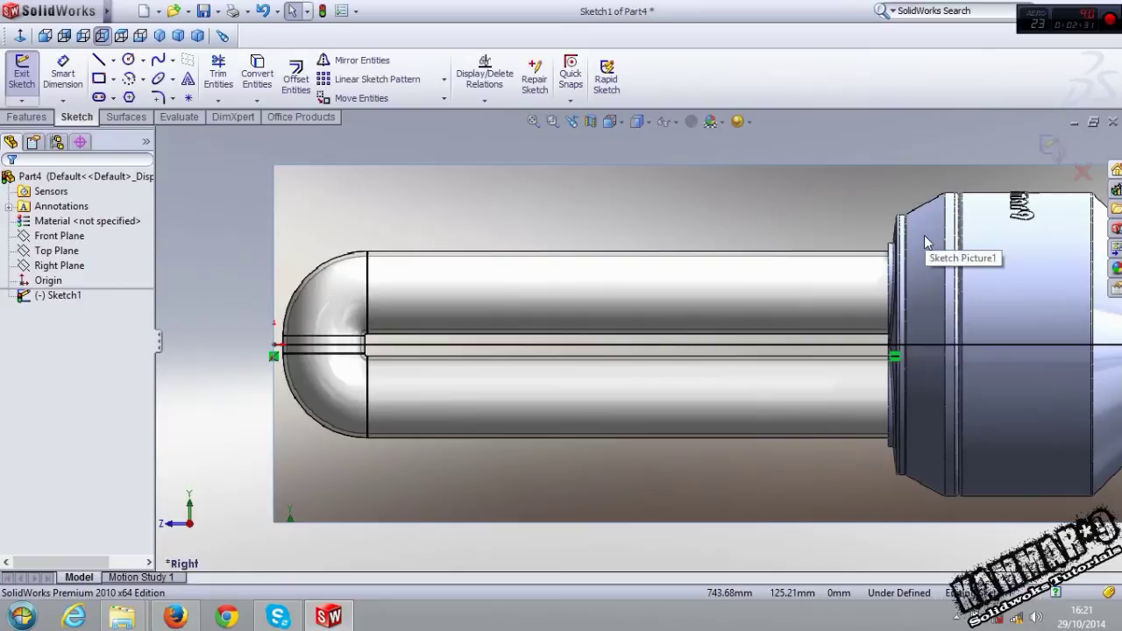
left_click(1056, 150)
key("z")
key("z")
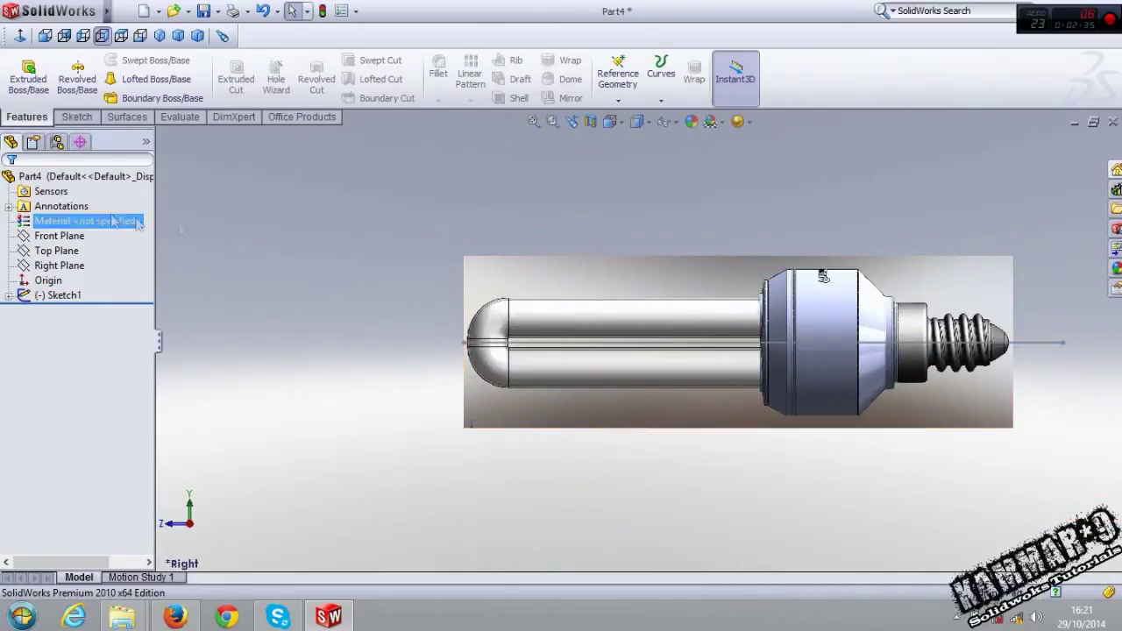
Select the Right Plane to begin a new sketch on it
scroll(867, 342, "down", 3)
scroll(876, 346, "up", 2)
scroll(932, 352, "down", 4)
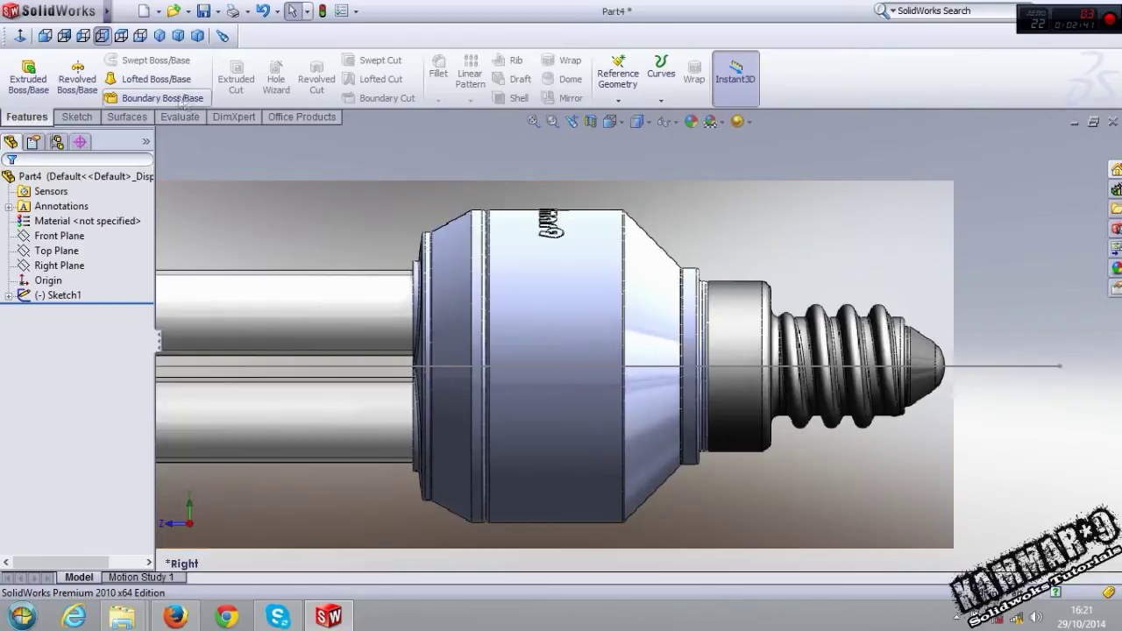
left_click(54, 266)
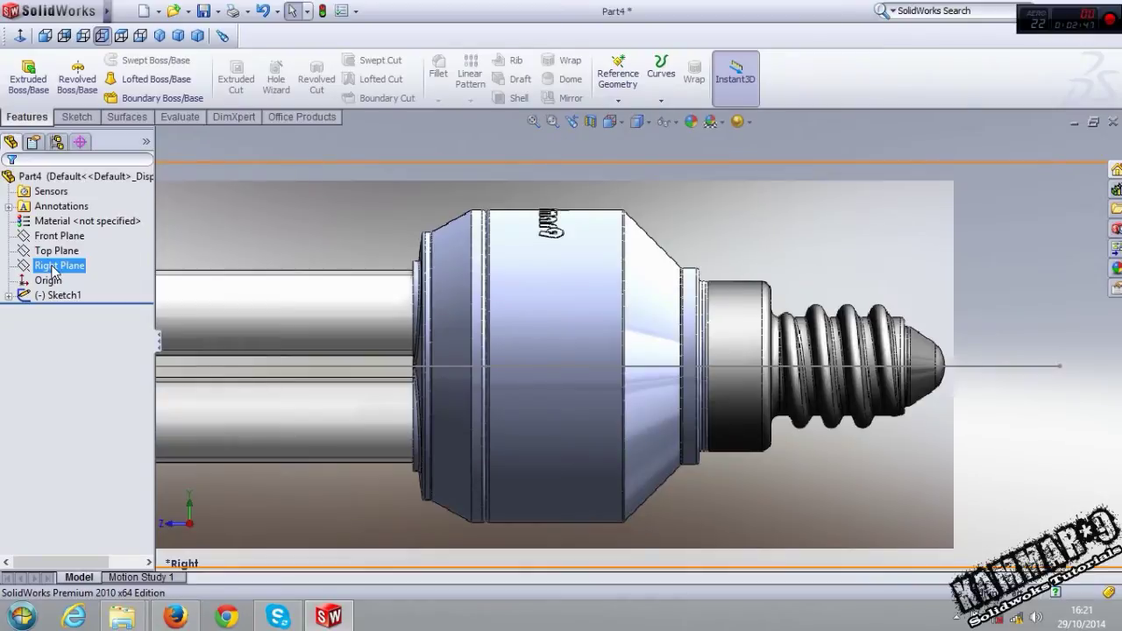
left_click(55, 269)
Start Sketch2 on the Right Plane with the Line tool active
left_click(64, 245)
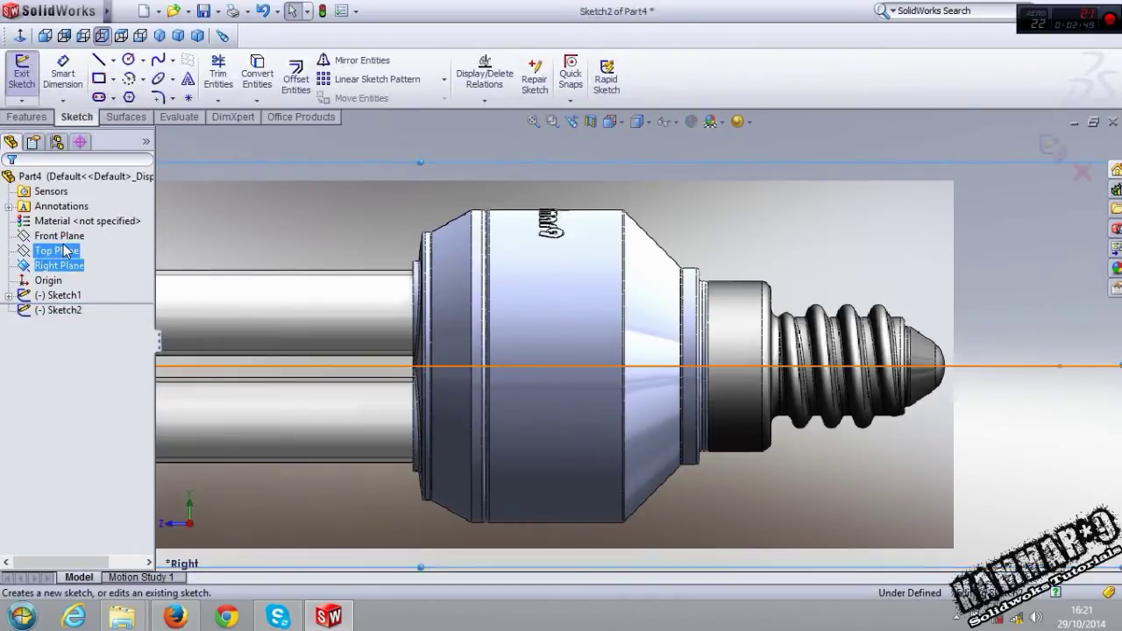
left_click(99, 59)
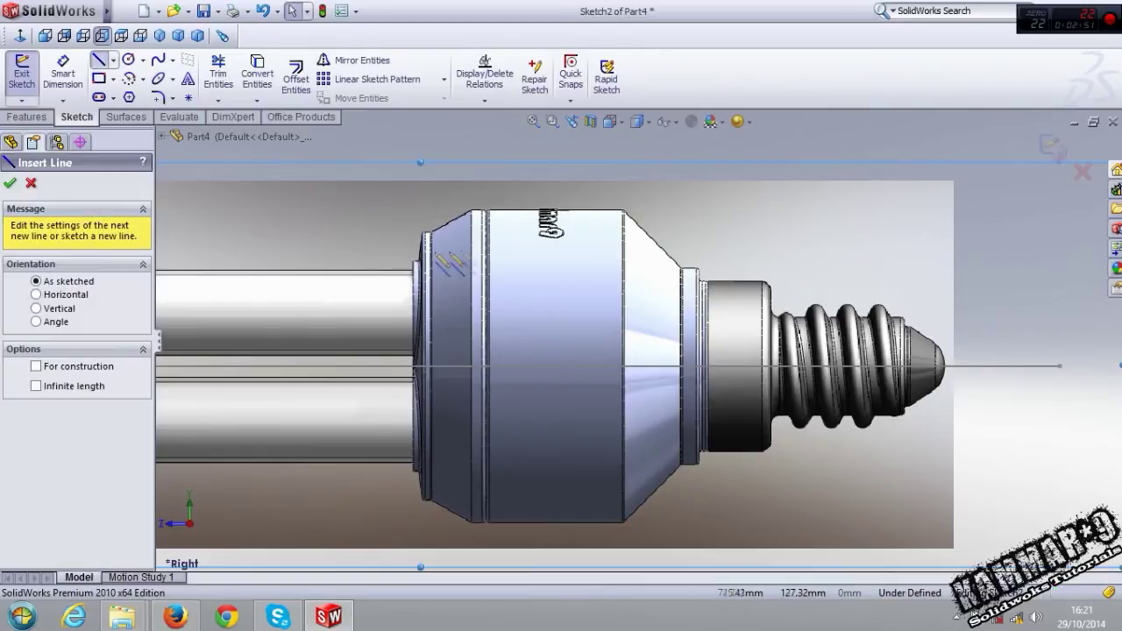
scroll(526, 237, "down", 3)
scroll(460, 274, "down", 3)
scroll(390, 351, "up", 3)
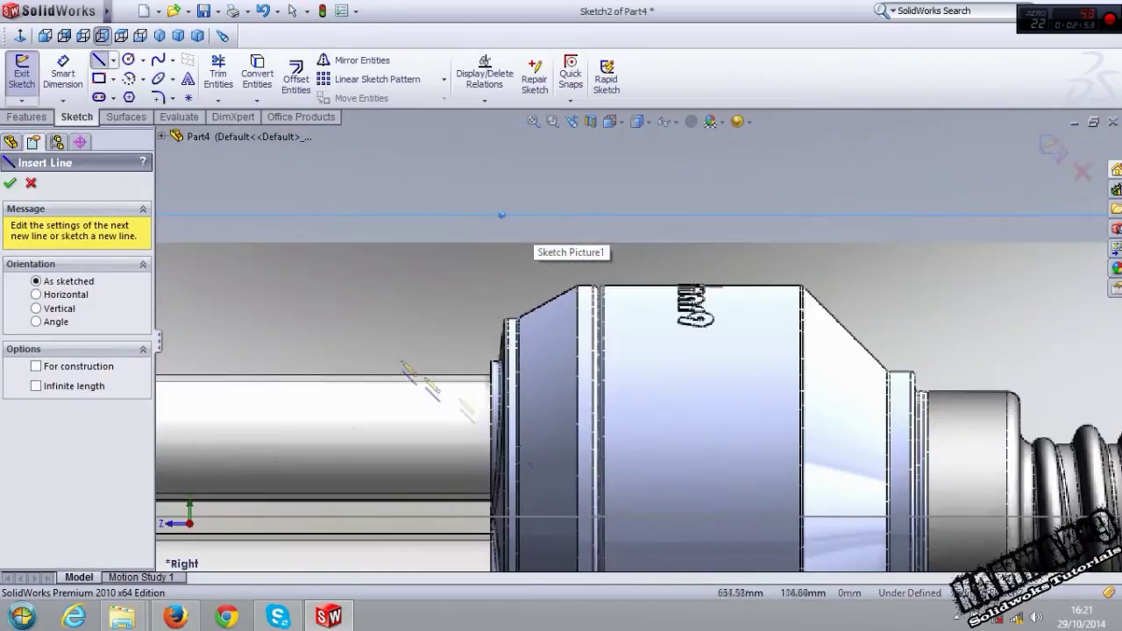
scroll(438, 394, "up", 2)
scroll(544, 455, "down", 3)
scroll(543, 456, "down", 3)
scroll(543, 456, "down", 2)
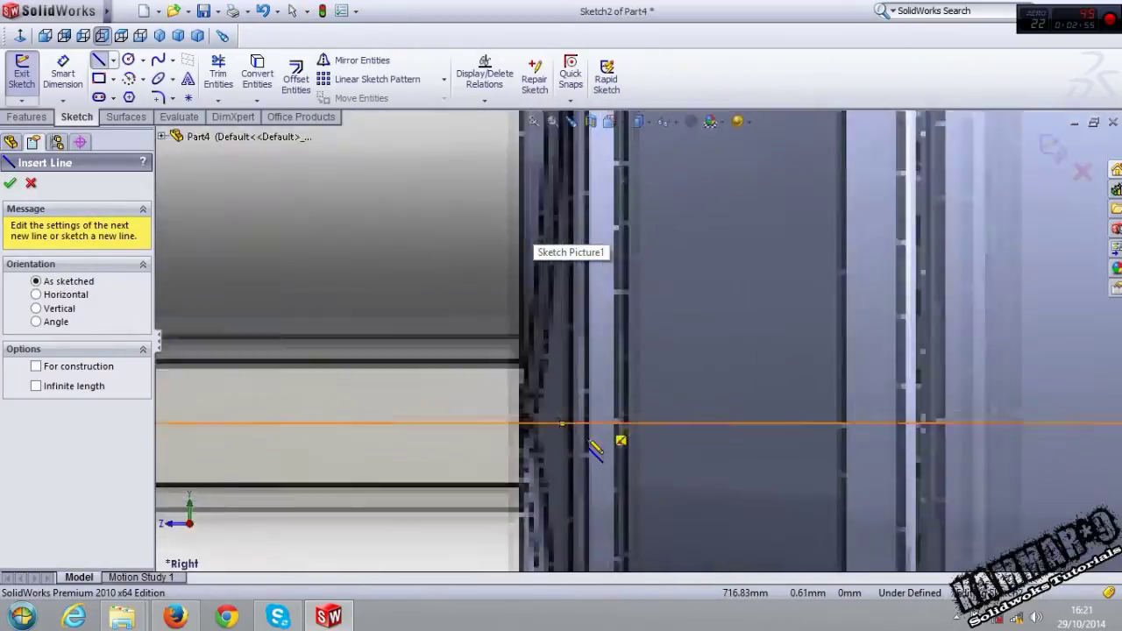
scroll(561, 438, "down", 2)
scroll(574, 418, "down", 2)
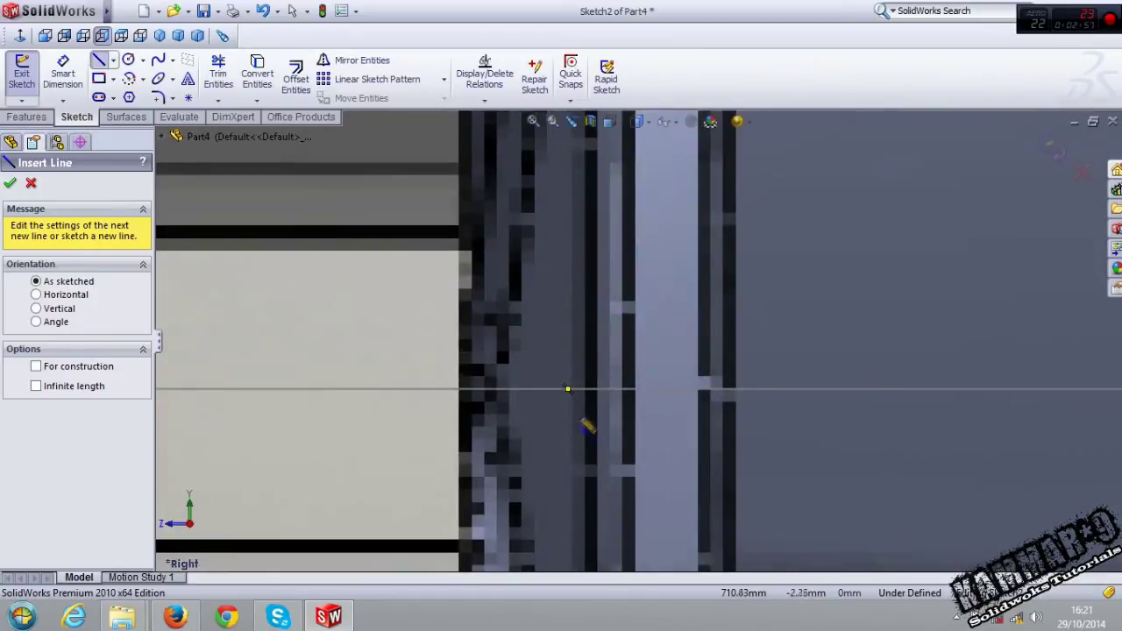
Trace the base outline from the centre line: a vertical edge, a sloped edge and a top edge
left_click(589, 390)
scroll(638, 376, "up", 2)
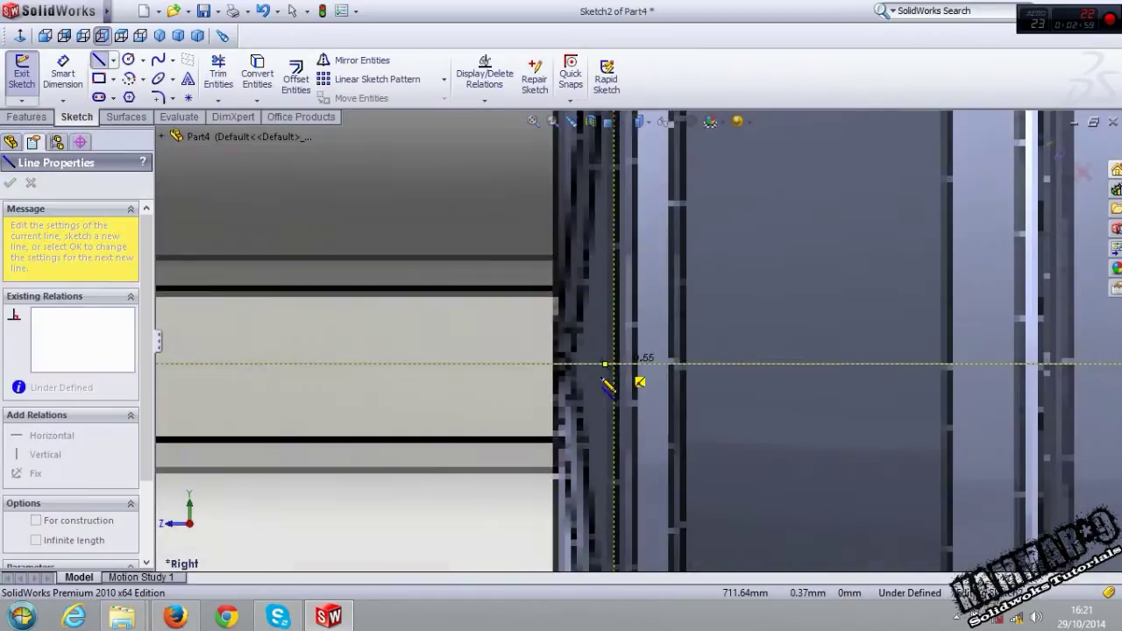
scroll(641, 375, "up", 2)
scroll(644, 368, "up", 2)
scroll(653, 232, "down", 3)
scroll(614, 250, "down", 3)
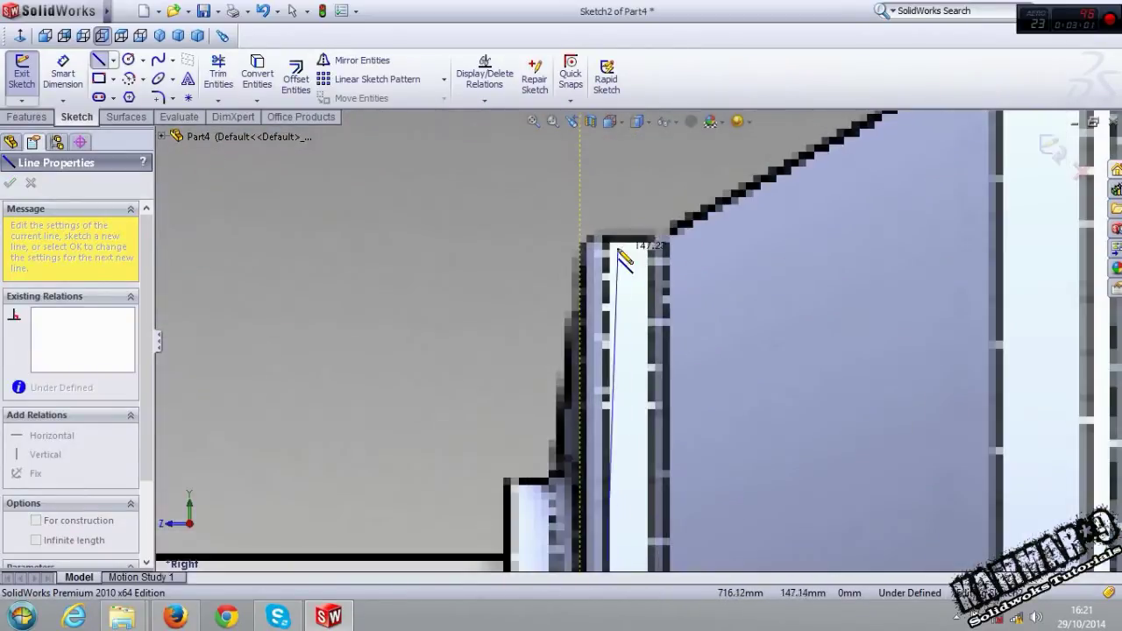
scroll(549, 256, "down", 2)
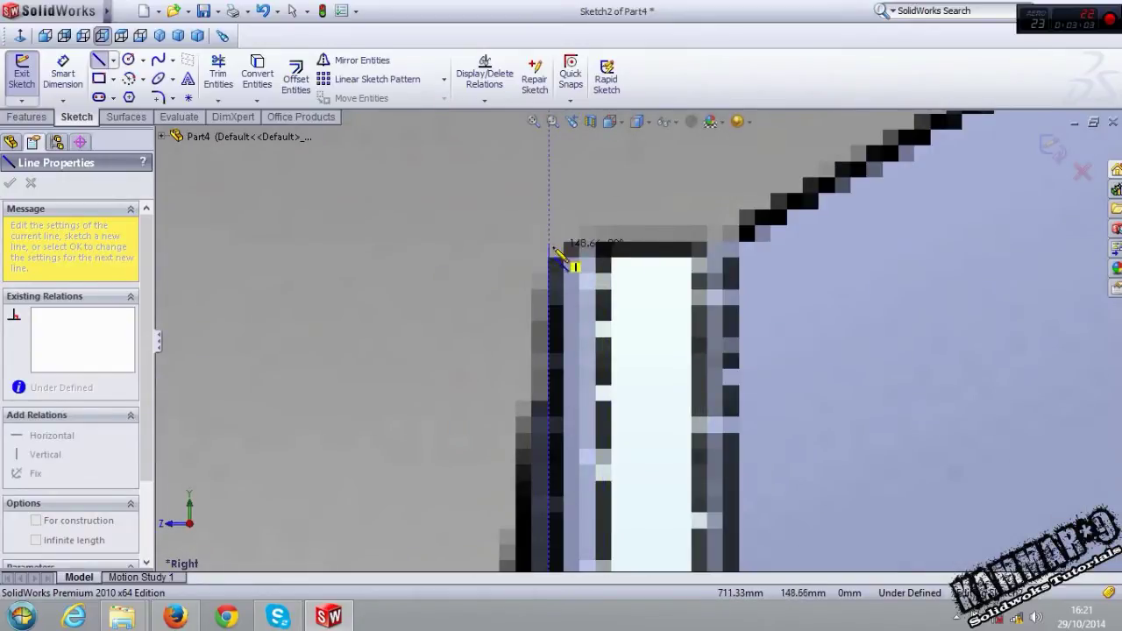
left_click(549, 247)
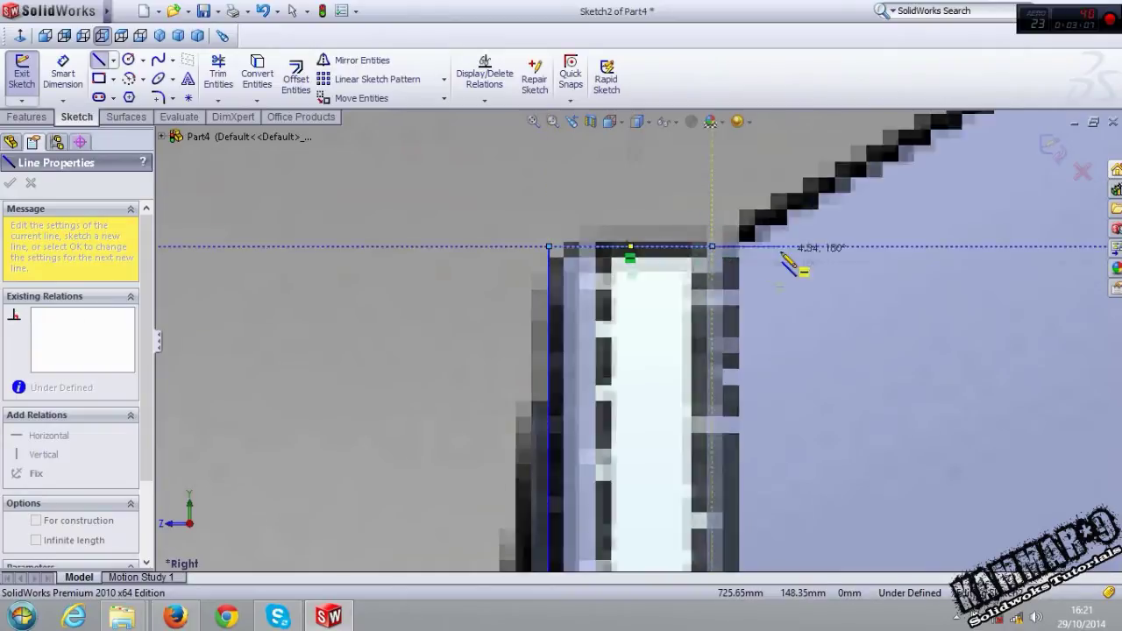
scroll(718, 263, "up", 3)
scroll(727, 280, "down", 2)
scroll(729, 294, "down", 2)
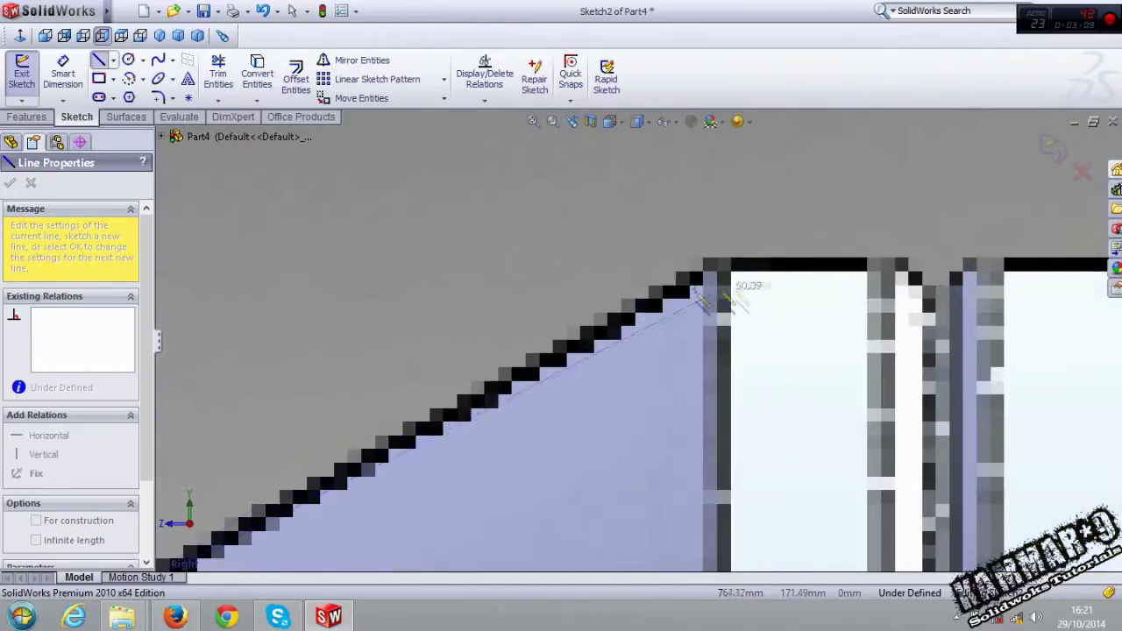
left_click(720, 277)
scroll(823, 284, "up", 2)
scroll(824, 291, "down", 2)
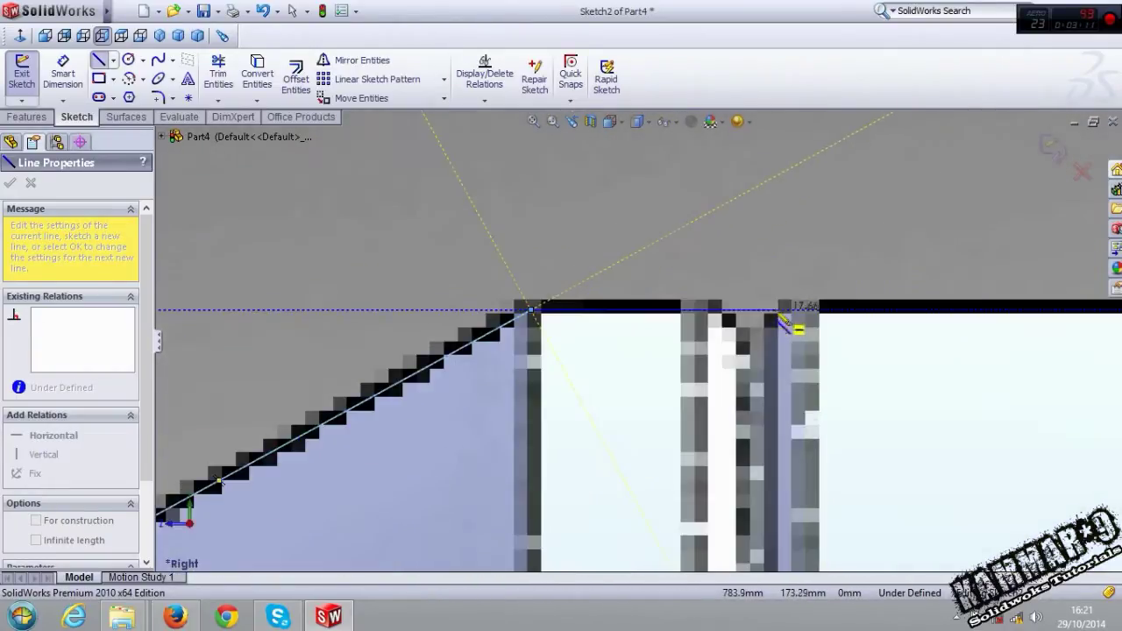
scroll(771, 306, "down", 1)
left_click(759, 317)
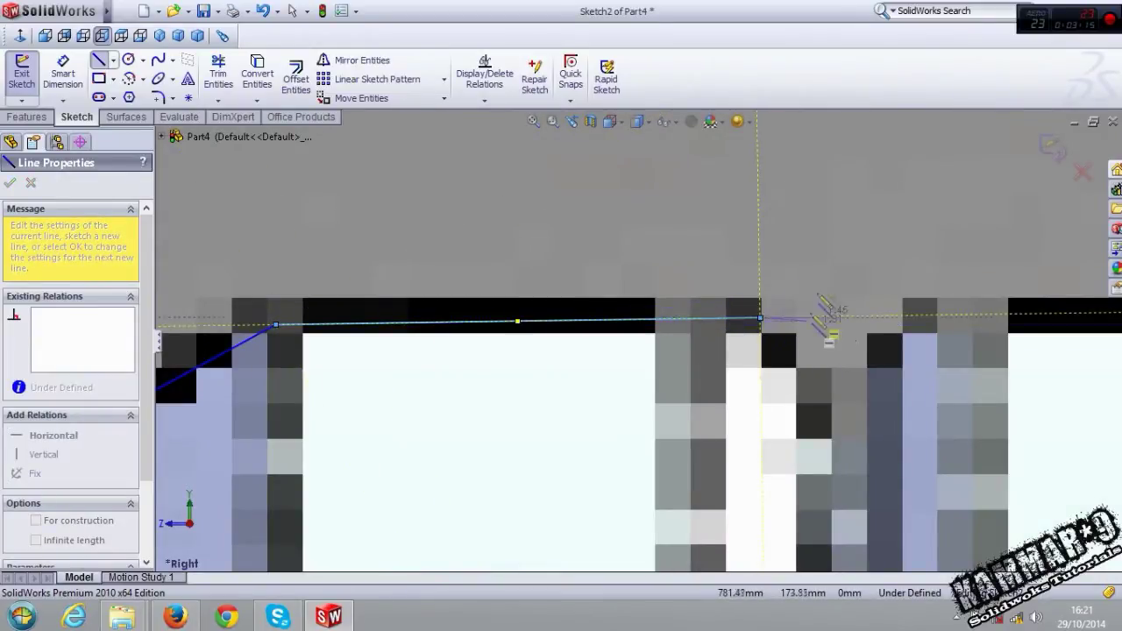
key("Escape")
key("Escape")
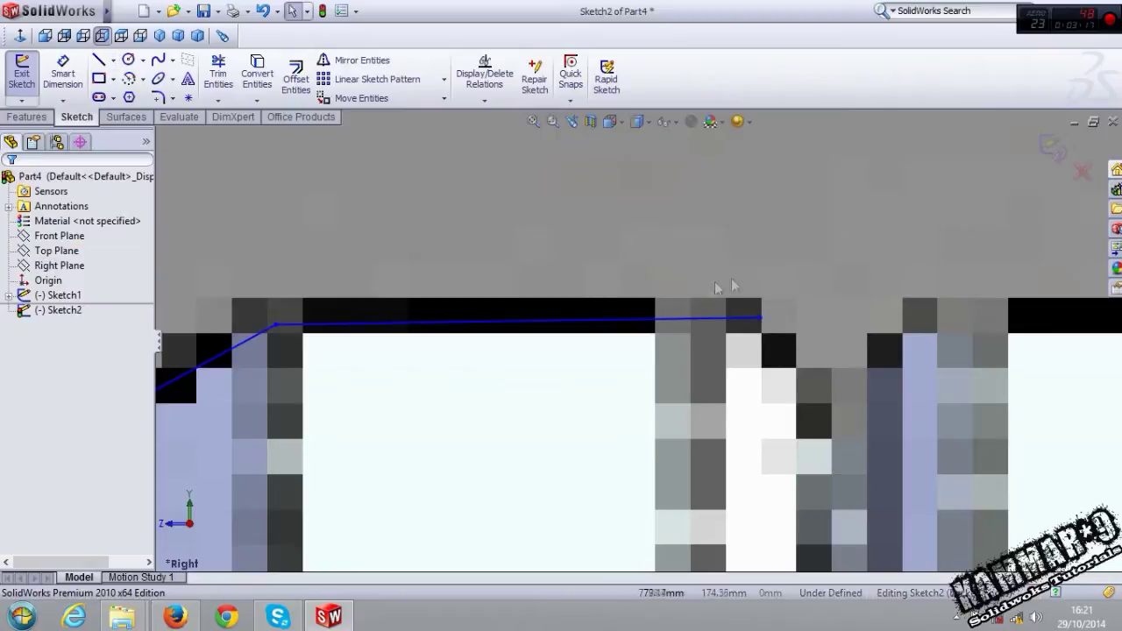
Apply a Horizontal relation to the long top line of the base profile
left_click(667, 319)
scroll(666, 317, "up", 1)
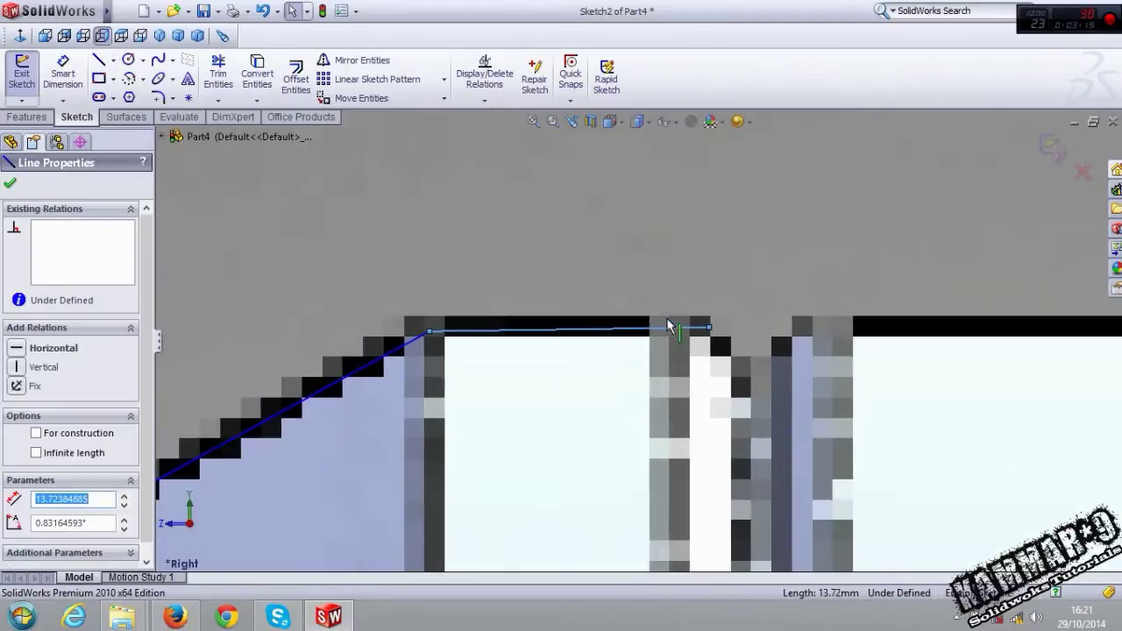
scroll(561, 333, "up", 1)
left_click(568, 284)
left_click(574, 334)
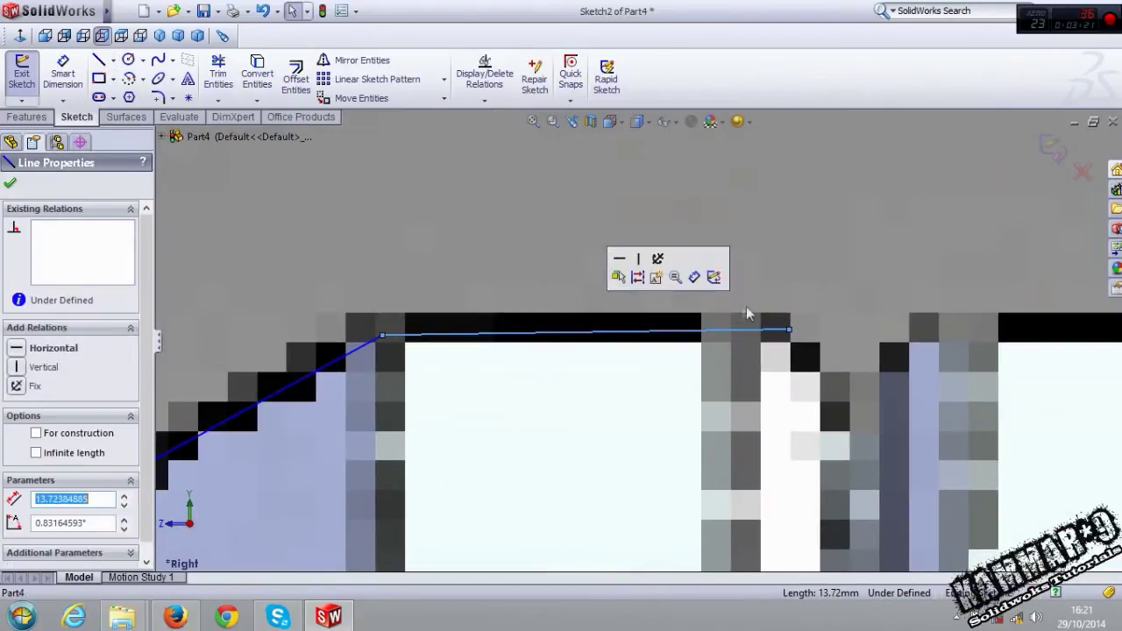
left_click(618, 260)
left_click(517, 263)
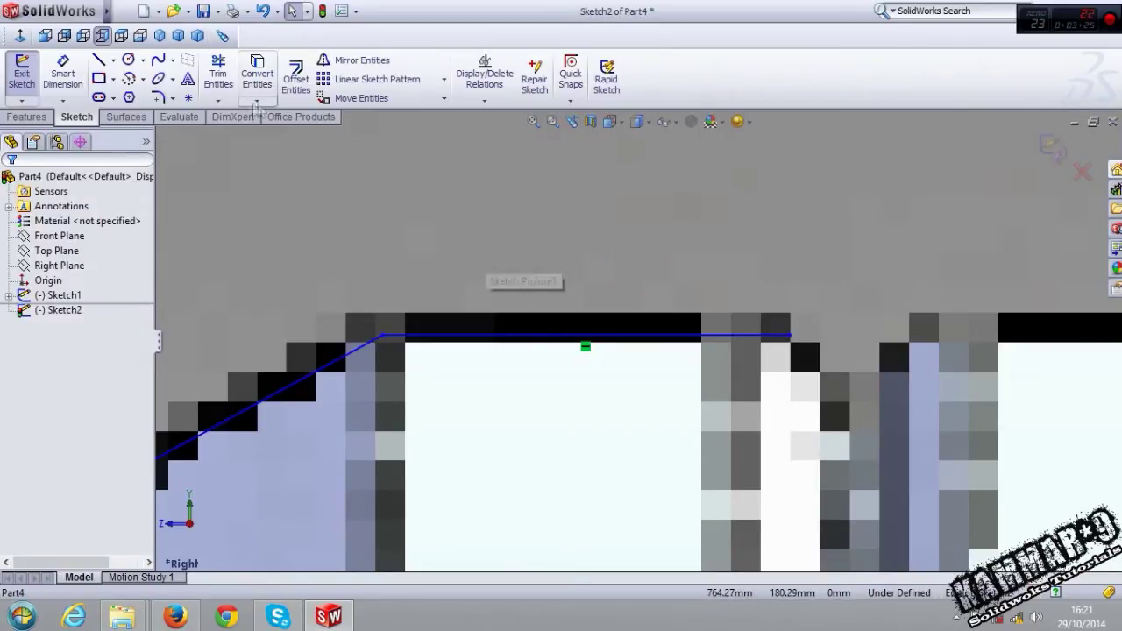
left_click(99, 61)
Trace the outline down the step, the sloped edge, and over the collar's top and right side
scroll(863, 373, "down", 2)
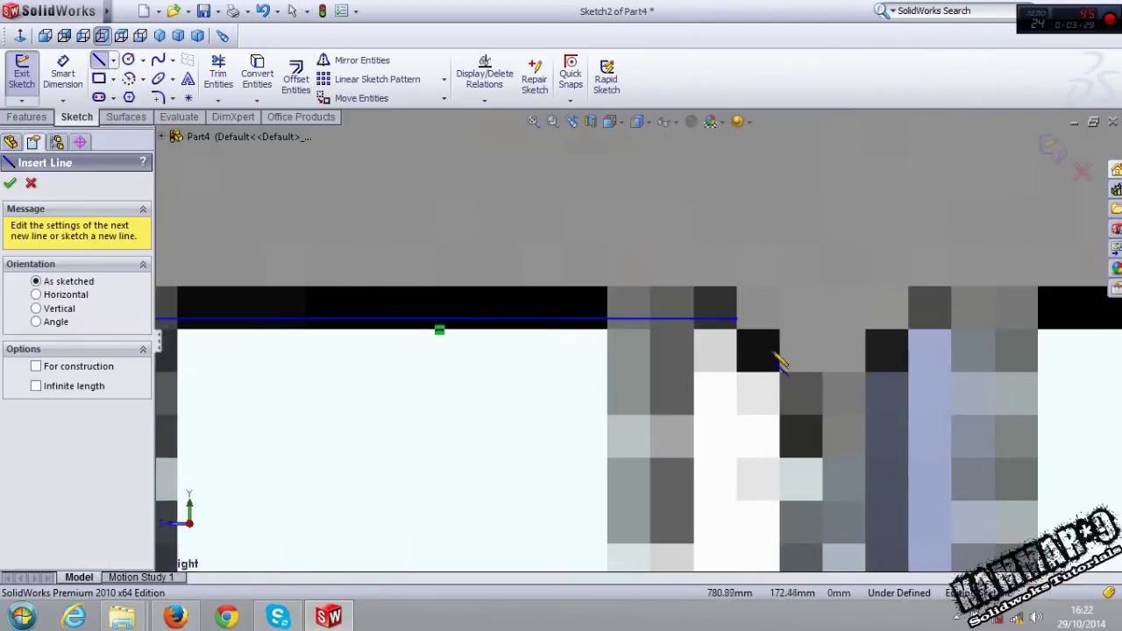
left_click(734, 319)
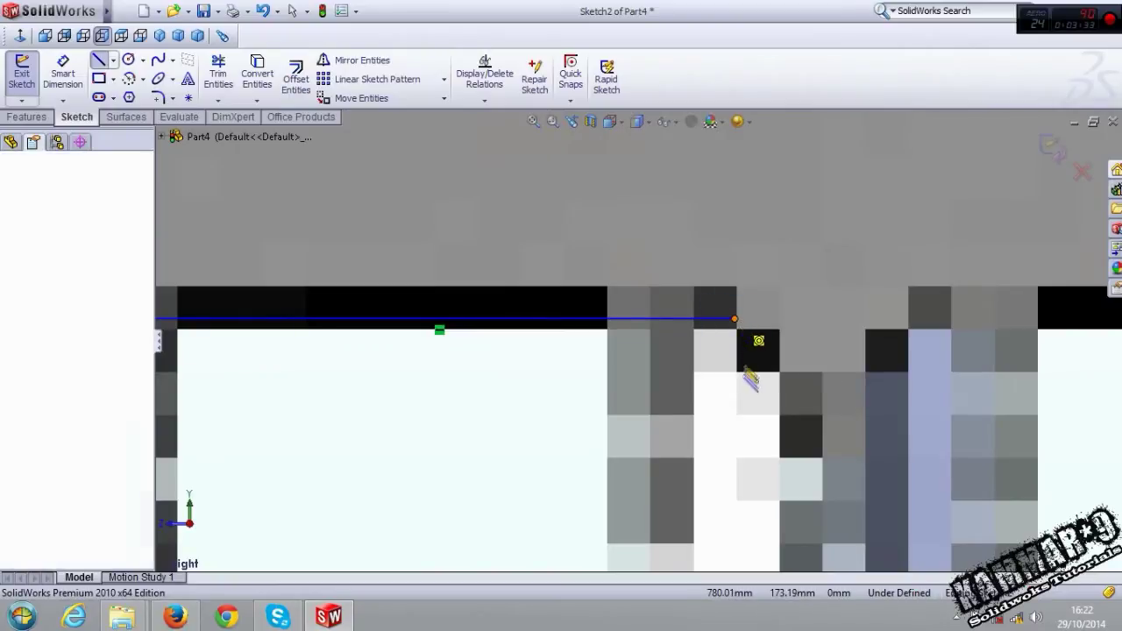
left_click(734, 426)
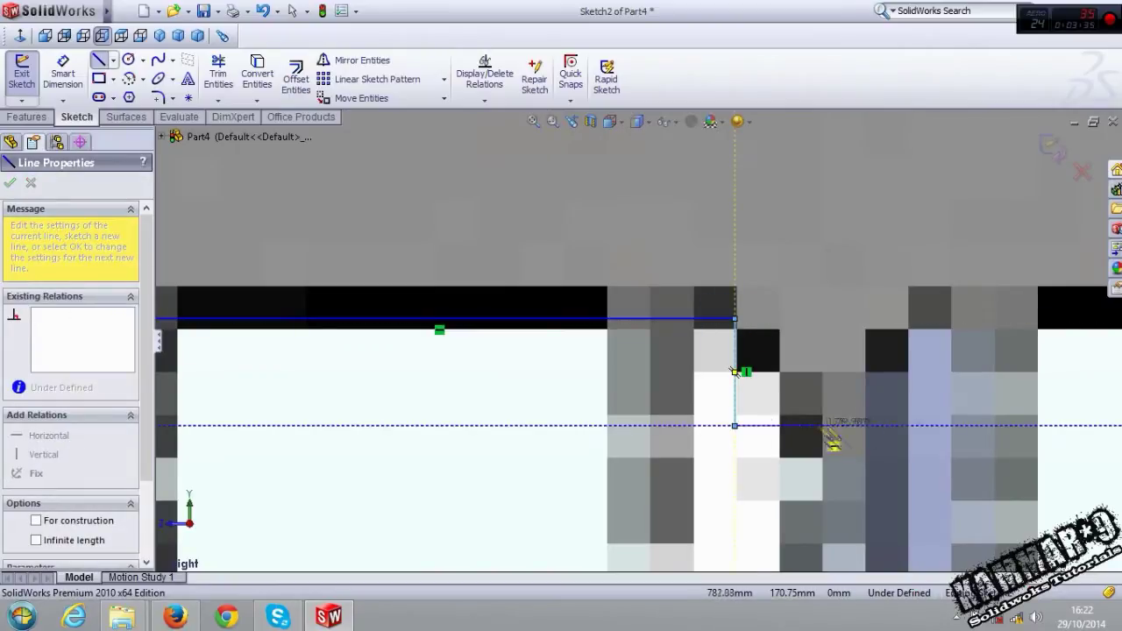
scroll(1007, 434, "up", 2)
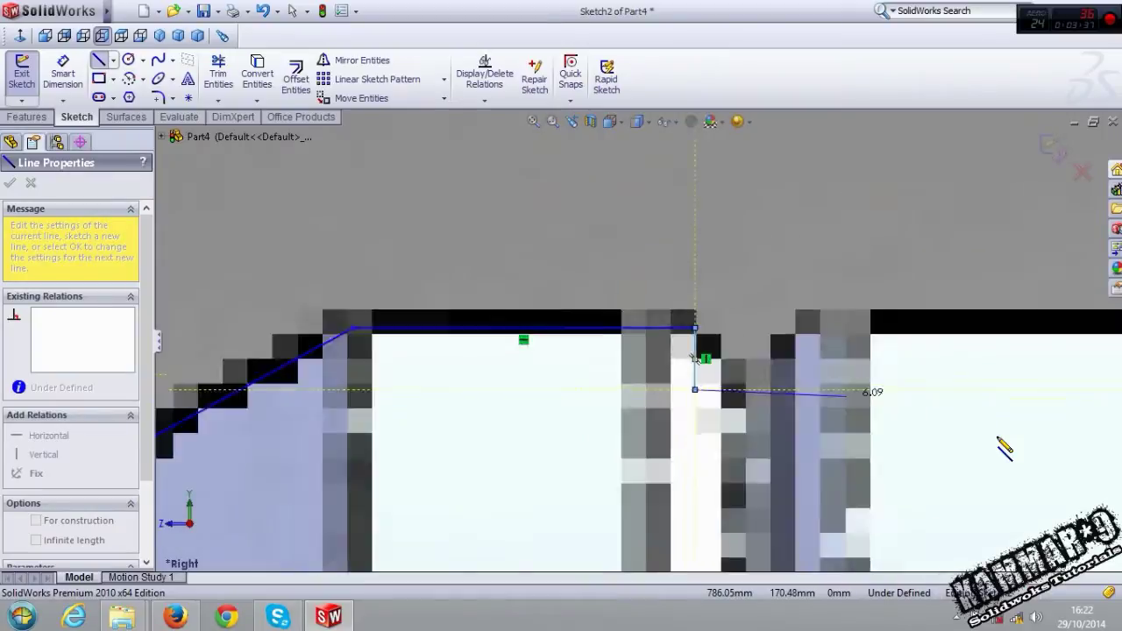
scroll(997, 445, "up", 1)
left_click(731, 381)
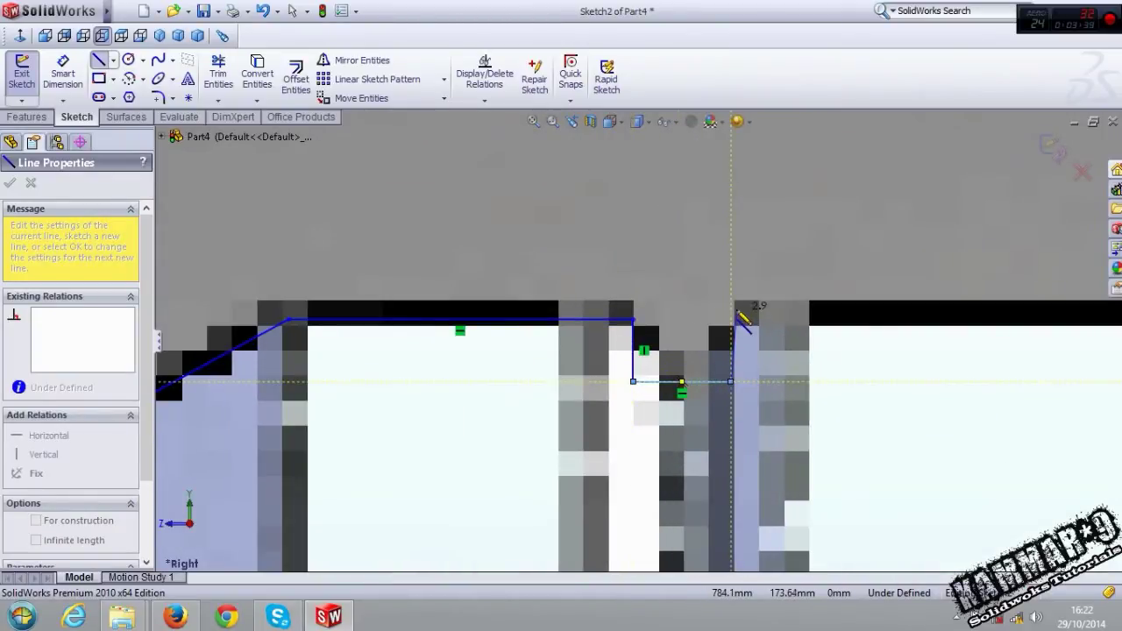
scroll(751, 317, "up", 1)
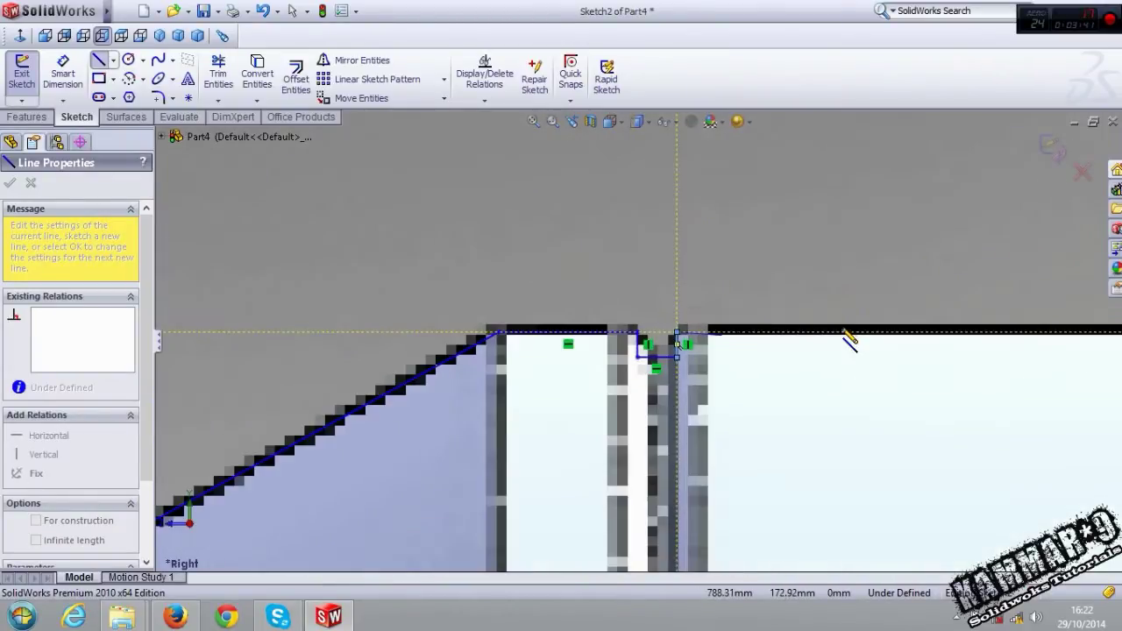
scroll(851, 333, "up", 1)
scroll(927, 348, "up", 1)
scroll(927, 347, "down", 2)
scroll(876, 342, "down", 2)
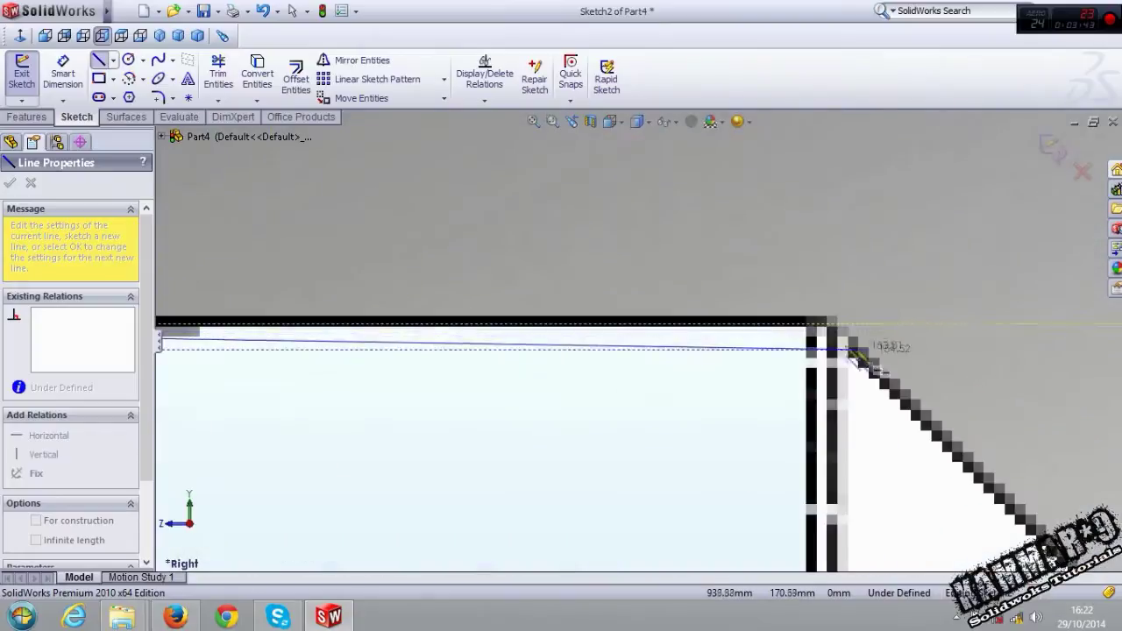
scroll(811, 337, "down", 1)
scroll(788, 341, "up", 1)
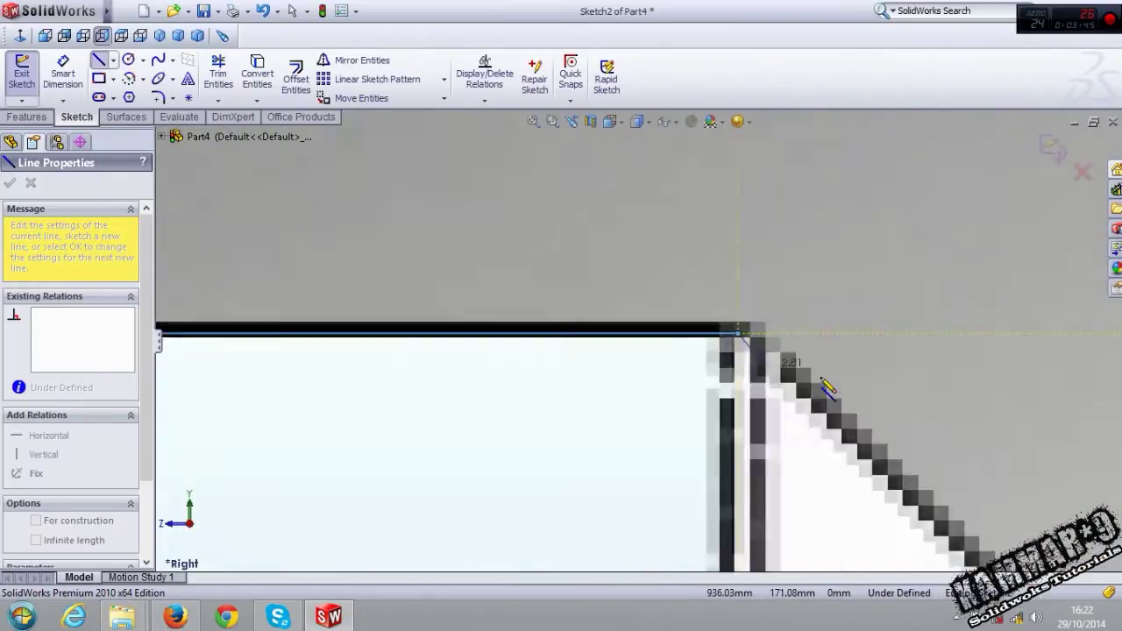
scroll(814, 376, "up", 2)
scroll(821, 393, "down", 2)
scroll(613, 377, "down", 2)
scroll(668, 351, "down", 2)
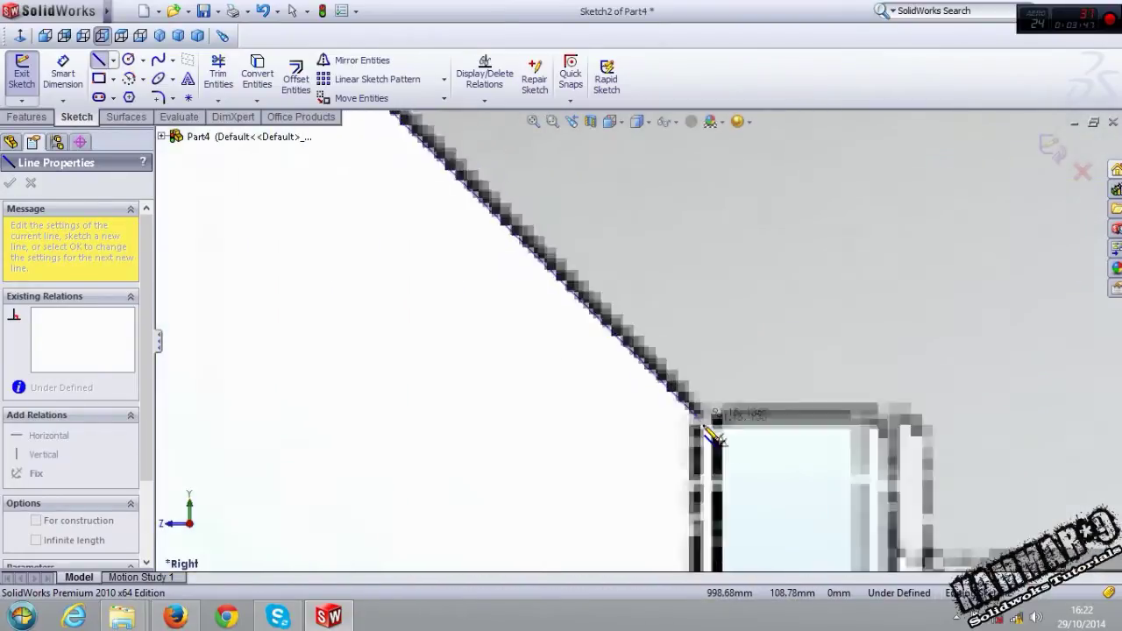
scroll(693, 403, "down", 2)
left_click(682, 392)
scroll(794, 376, "up", 1)
scroll(784, 380, "down", 1)
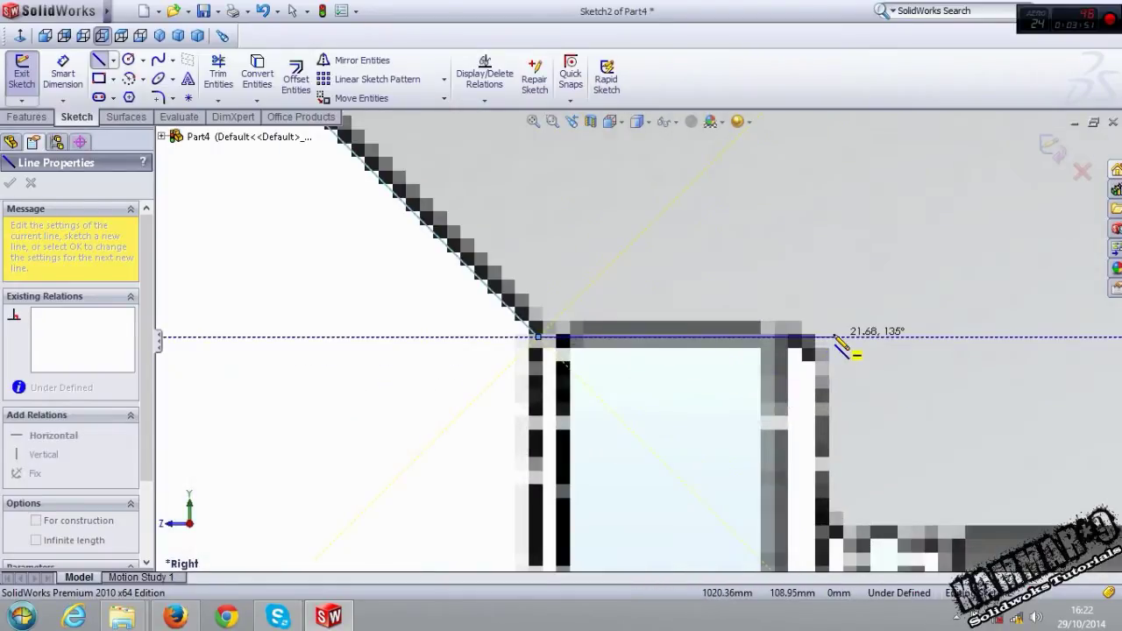
left_click(817, 337)
scroll(815, 337, "up", 1)
scroll(714, 421, "down", 1)
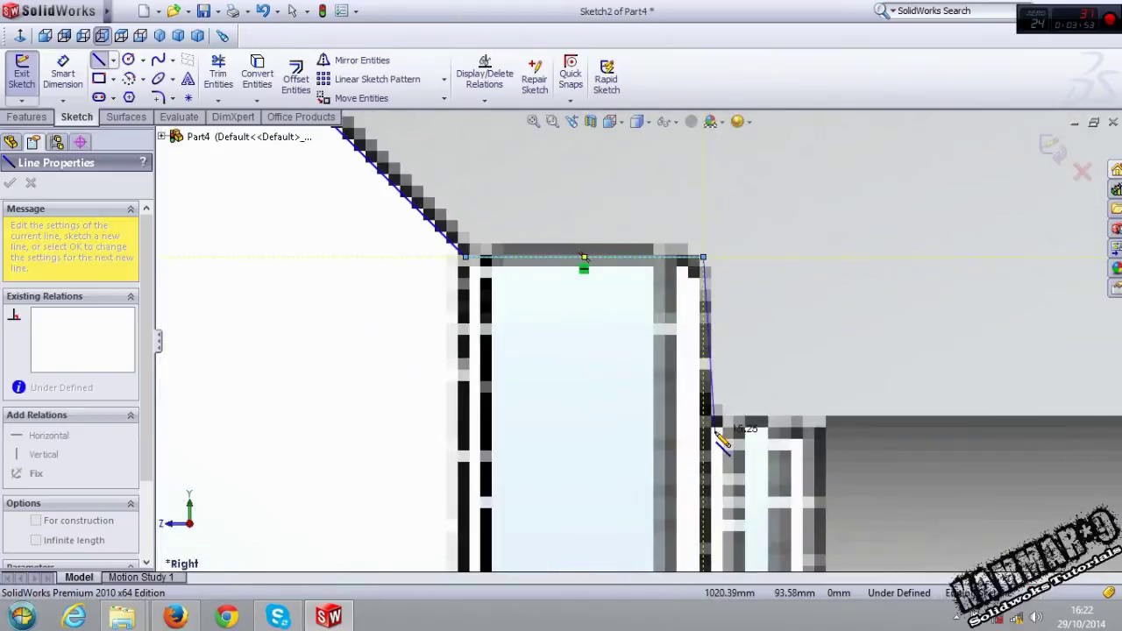
left_click(708, 428)
Continue the outline along the neck's top and over the threads to their end
scroll(789, 429, "up", 1)
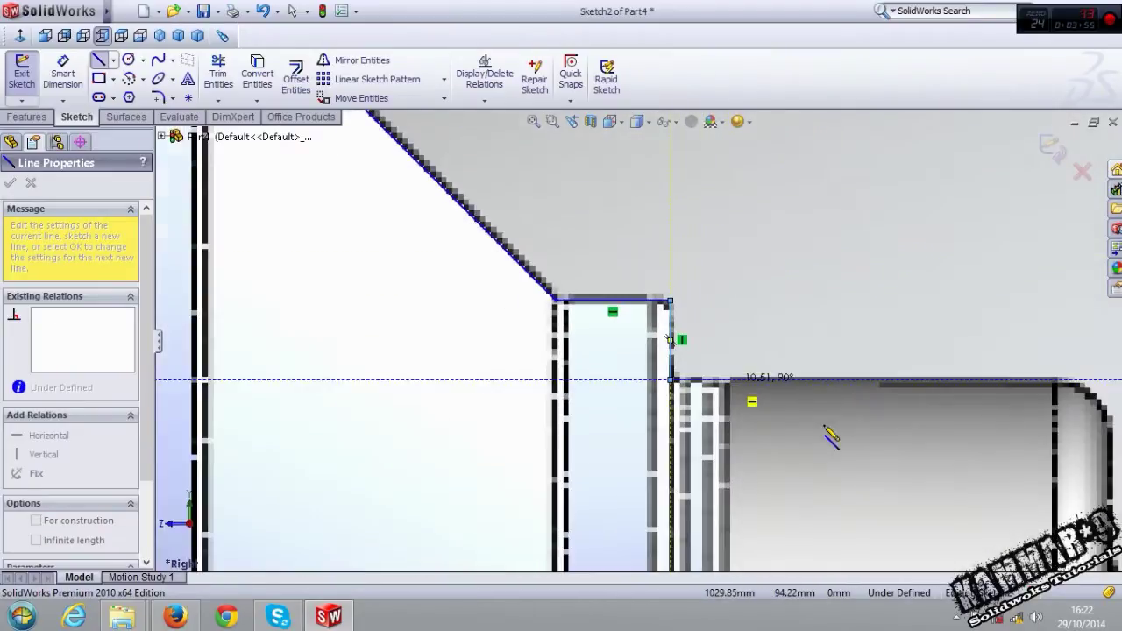
scroll(841, 455, "down", 1)
scroll(903, 370, "up", 1)
scroll(947, 371, "down", 3)
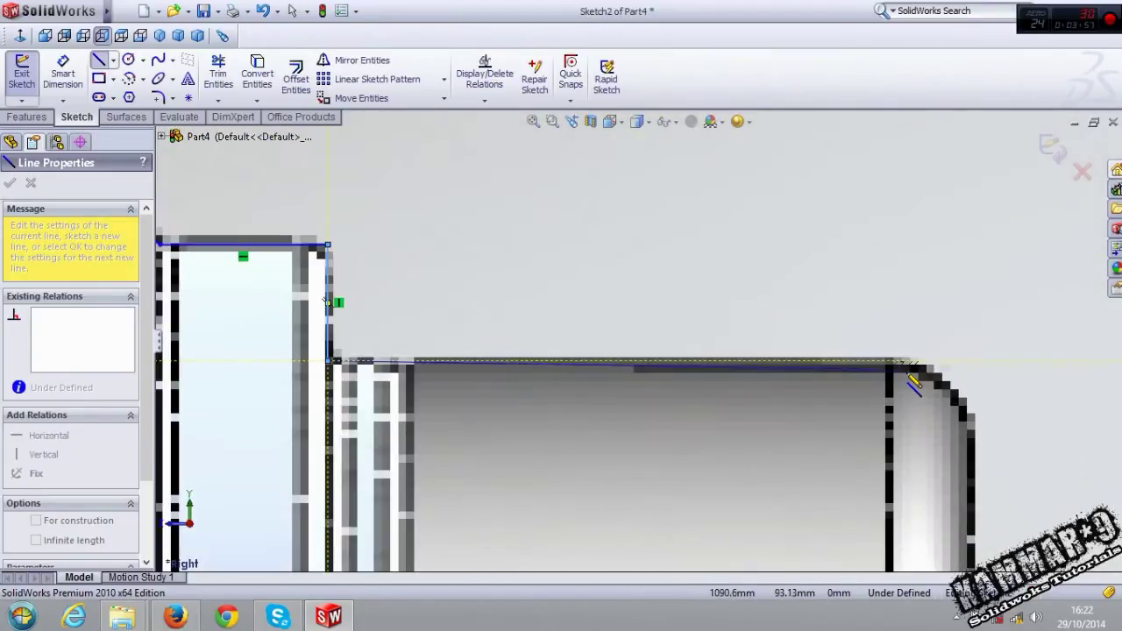
left_click(979, 361)
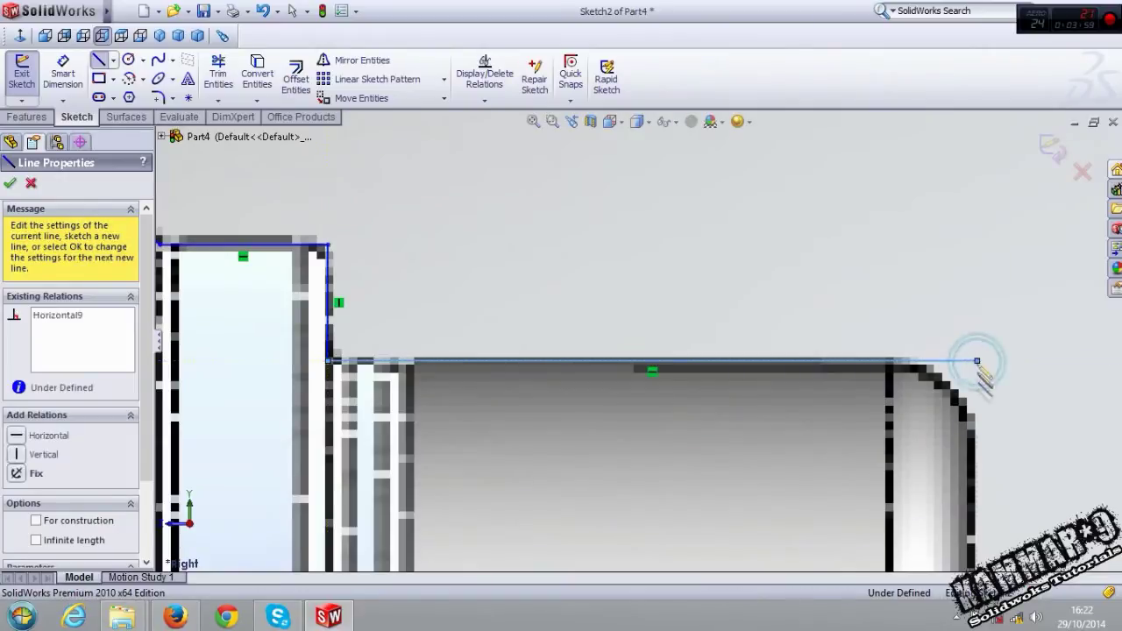
scroll(876, 355, "up", 1)
scroll(793, 420, "down", 1)
left_click(761, 536)
scroll(832, 420, "up", 1)
scroll(920, 432, "down", 1)
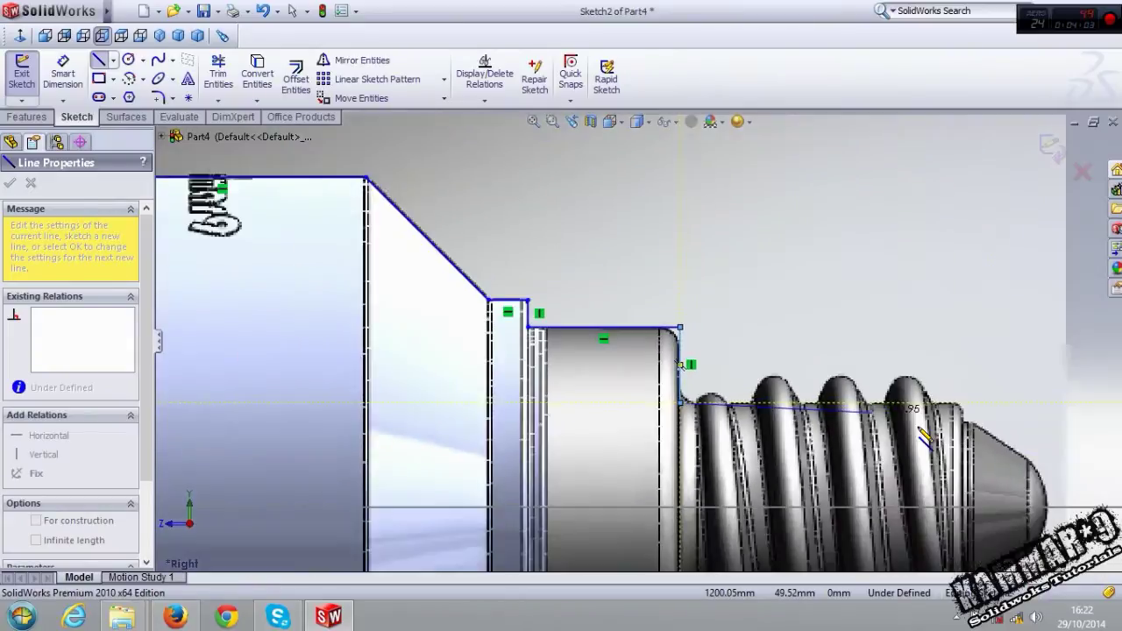
scroll(911, 421, "down", 2)
scroll(876, 398, "down", 1)
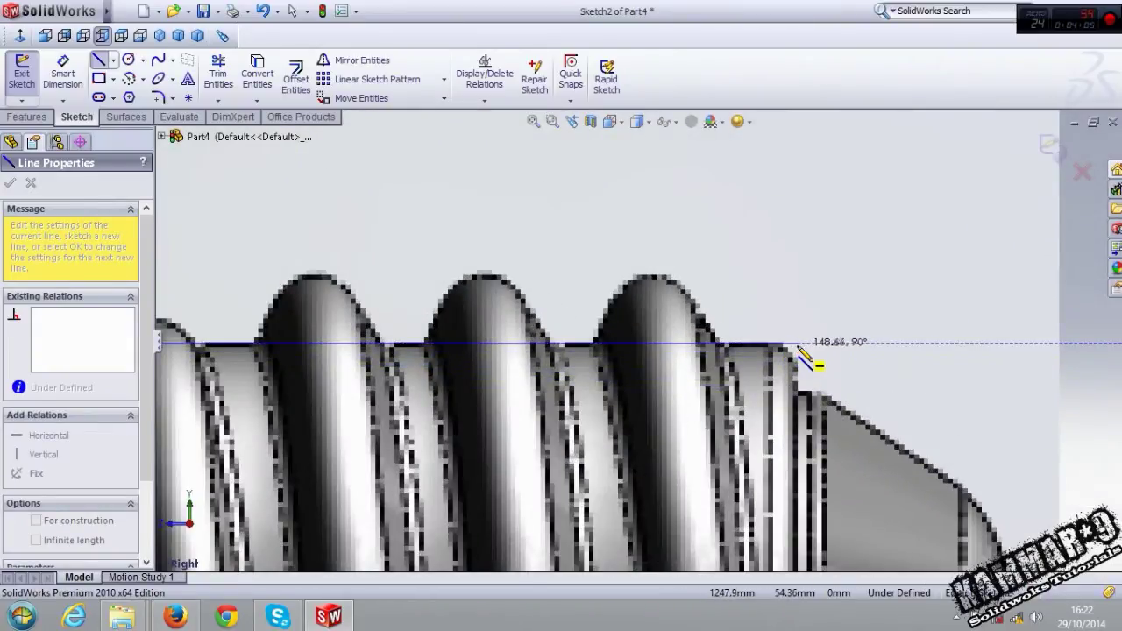
left_click(798, 343)
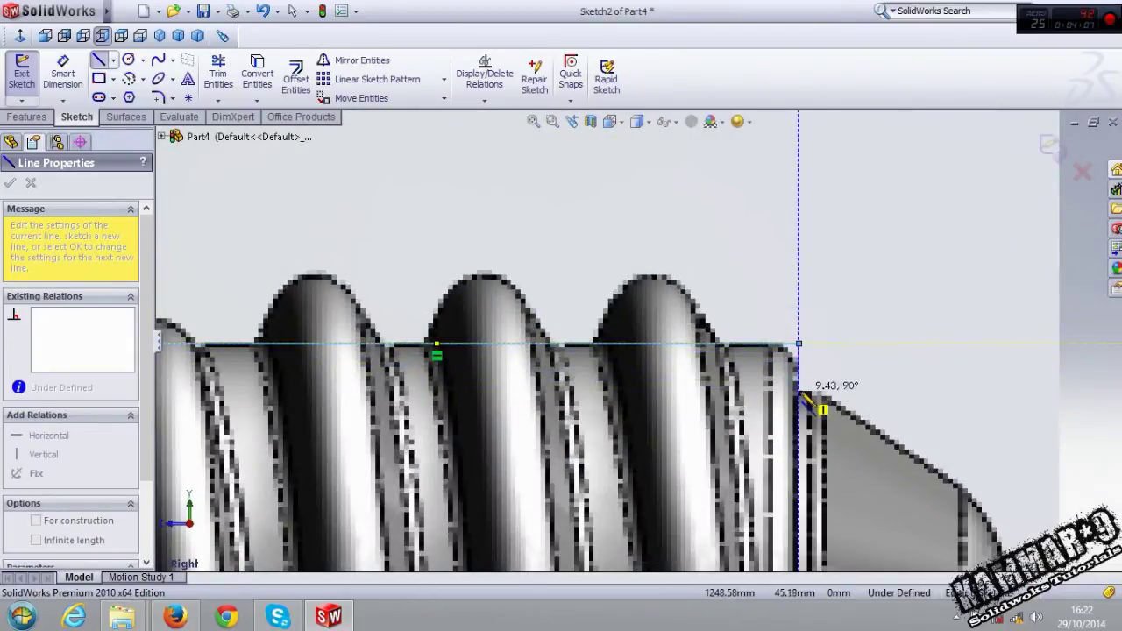
scroll(805, 398, "down", 2)
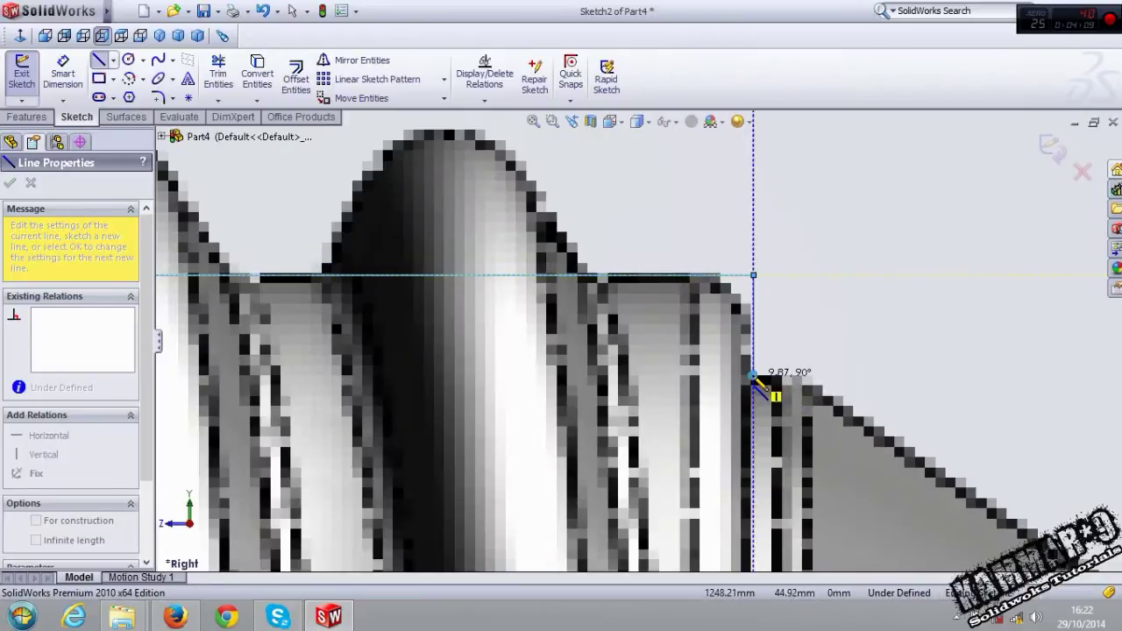
left_click(753, 376)
Trace the tip's step, sloped edge and flat end, closing the profile at its start point
scroll(815, 380, "up", 2)
scroll(745, 385, "up", 1)
left_click(741, 377)
scroll(788, 420, "down", 1)
scroll(864, 459, "down", 2)
scroll(833, 438, "up", 1)
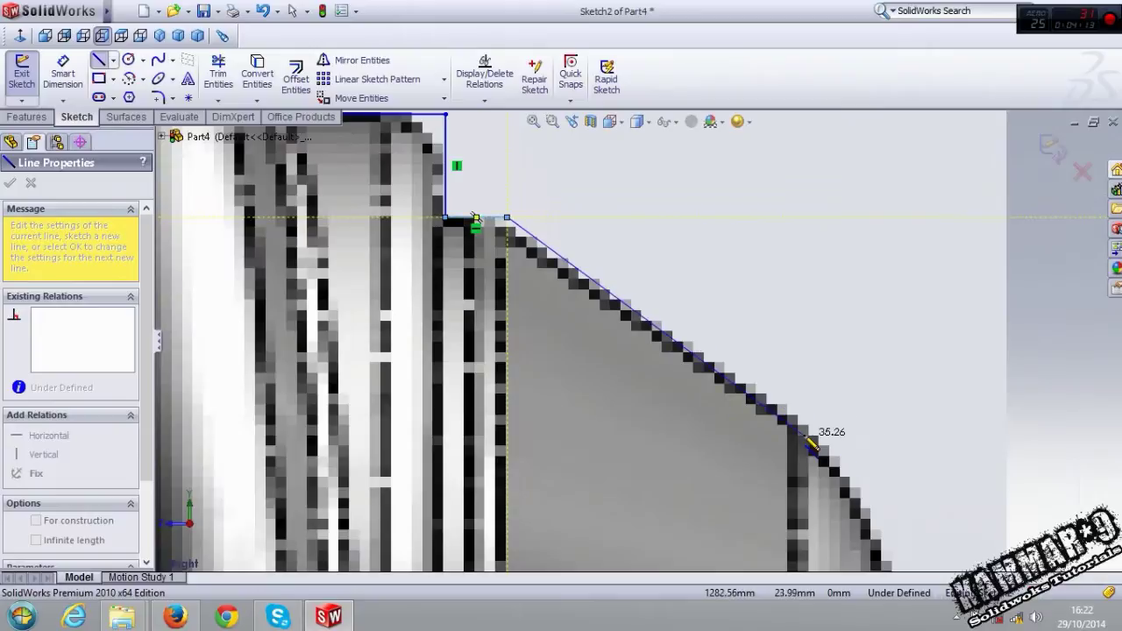
left_click(816, 442)
scroll(807, 455, "up", 3)
scroll(745, 448, "up", 2)
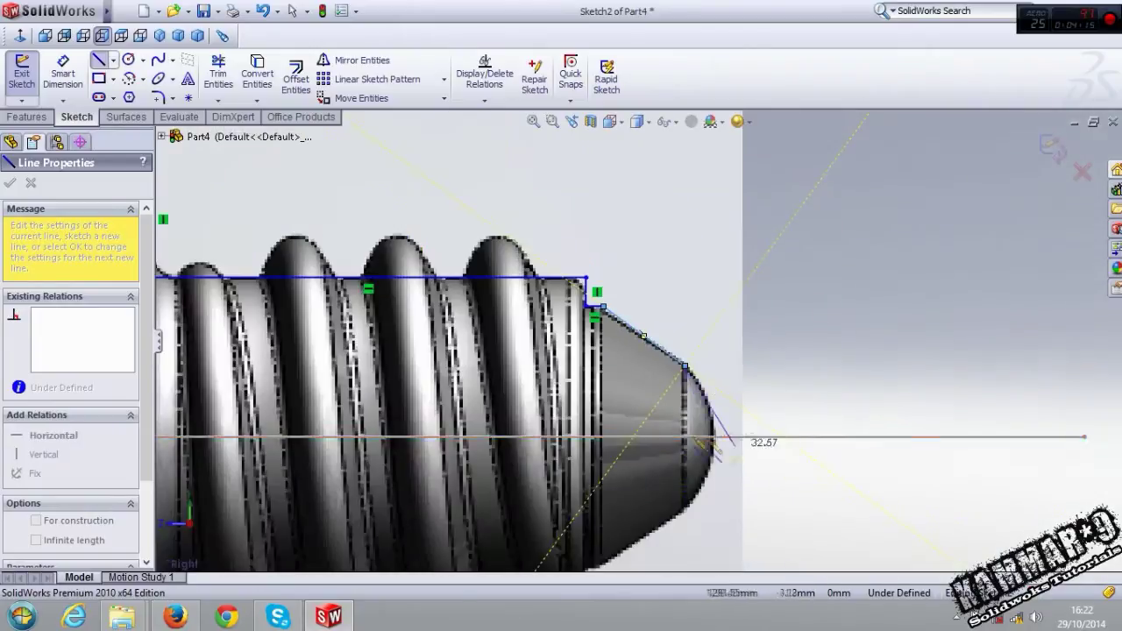
scroll(693, 445, "down", 2)
scroll(689, 439, "down", 1)
scroll(675, 429, "down", 1)
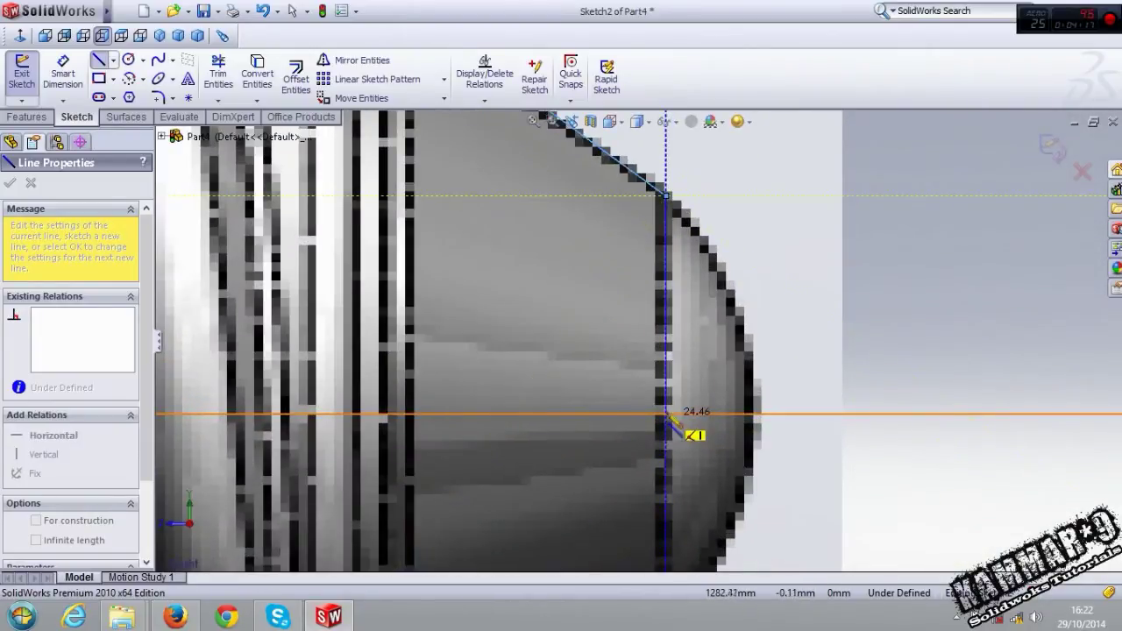
left_click(668, 415)
scroll(723, 473, "up", 2)
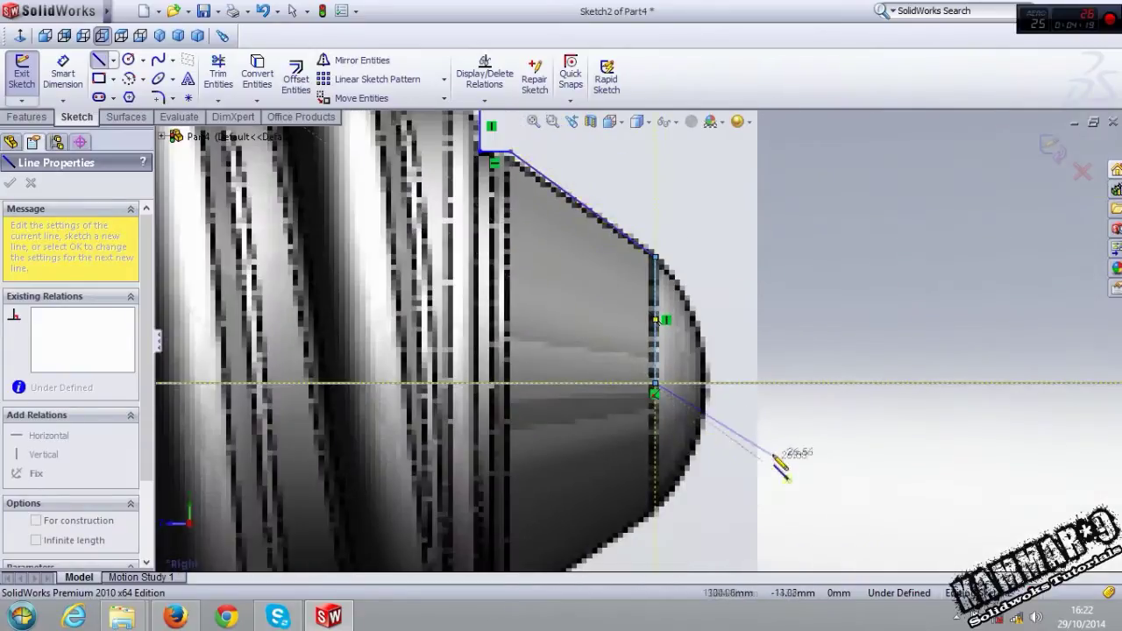
scroll(726, 475, "up", 2)
scroll(727, 477, "up", 2)
scroll(701, 455, "up", 2)
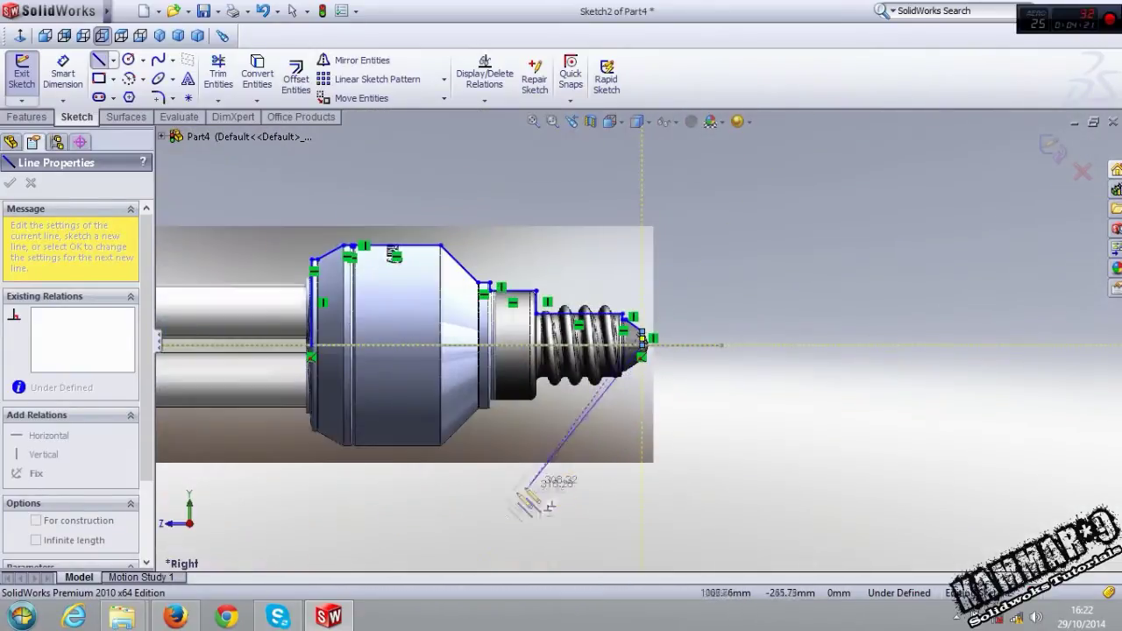
scroll(490, 456, "up", 1)
scroll(442, 412, "down", 3)
scroll(442, 408, "down", 2)
scroll(464, 263, "down", 2)
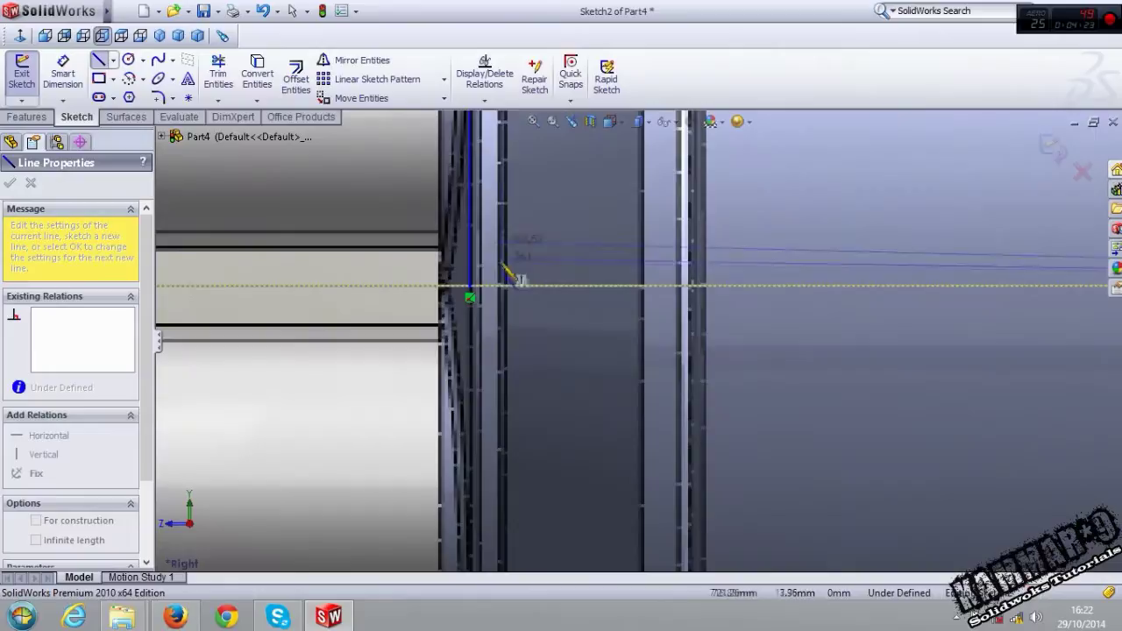
scroll(500, 289, "down", 2)
left_click(474, 317)
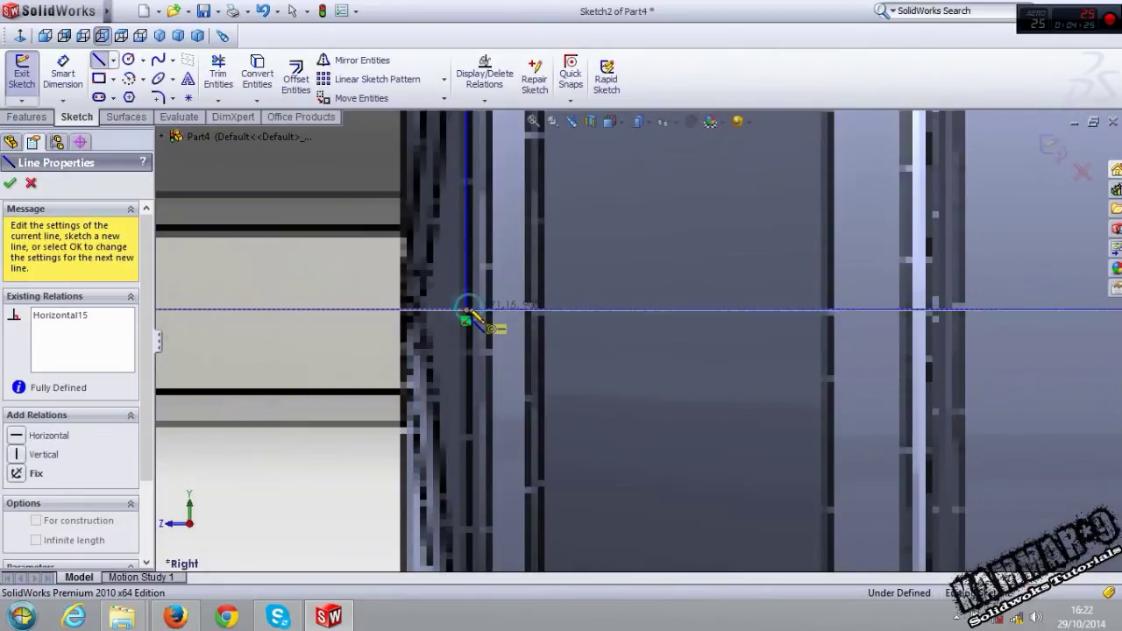
scroll(581, 409, "up", 2)
scroll(578, 416, "up", 2)
scroll(581, 419, "up", 3)
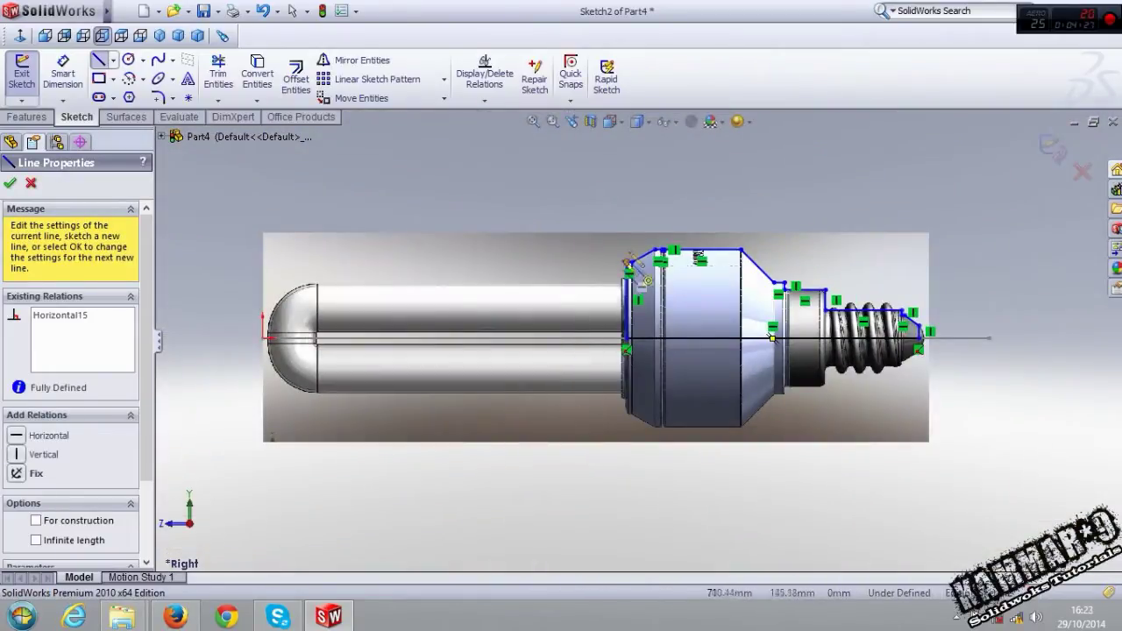
middle_click_drag(772, 337, 701, 333)
scroll(701, 333, "up", 2)
scroll(718, 313, "down", 3)
scroll(604, 397, "down", 2)
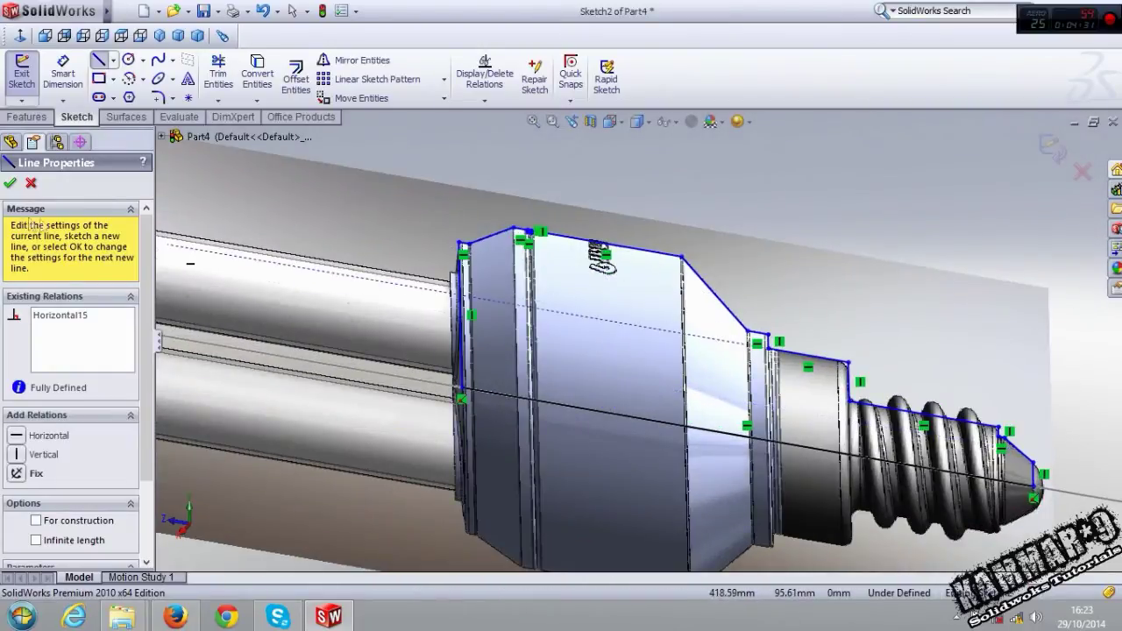
Revolve the base profile 360° about the centreline into the Revolve1 solid
left_click(11, 184)
left_click(35, 118)
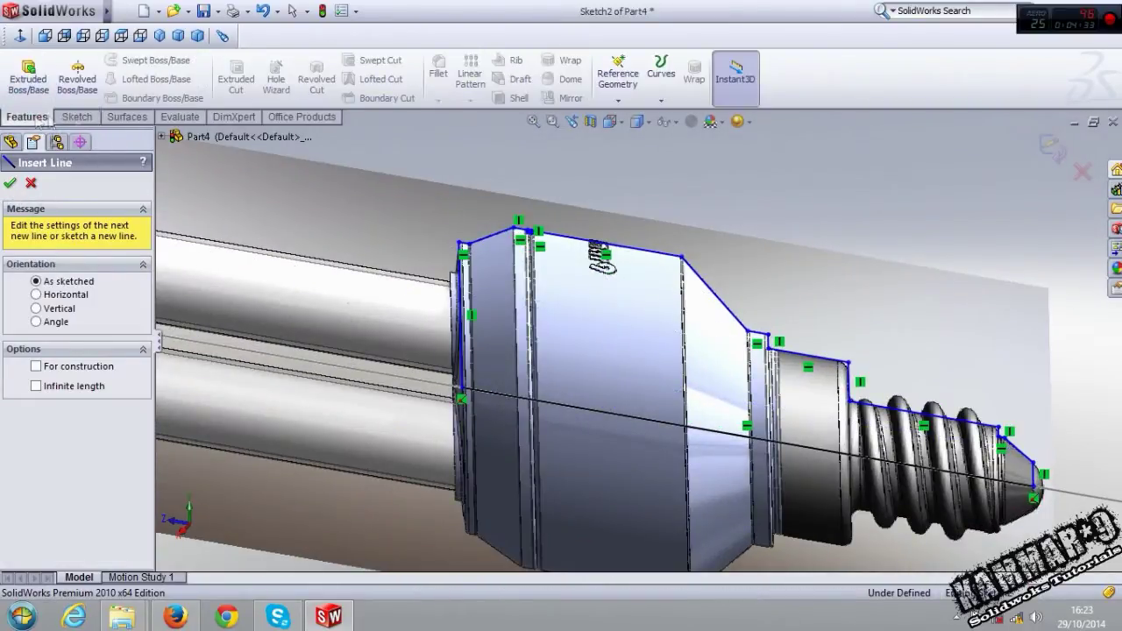
left_click(77, 77)
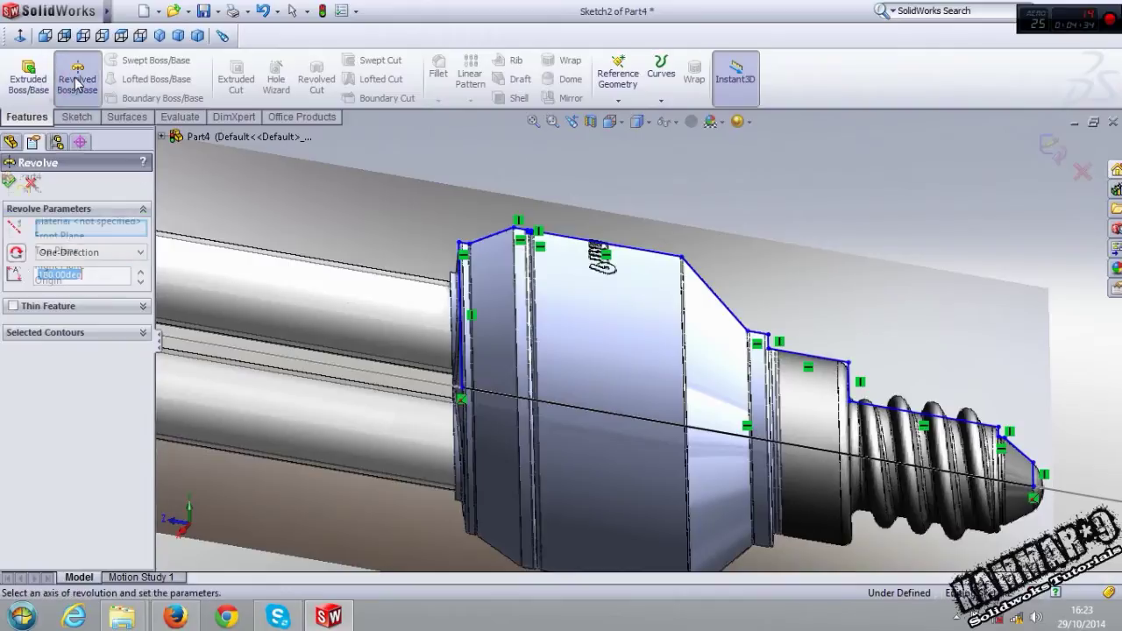
left_click(646, 426)
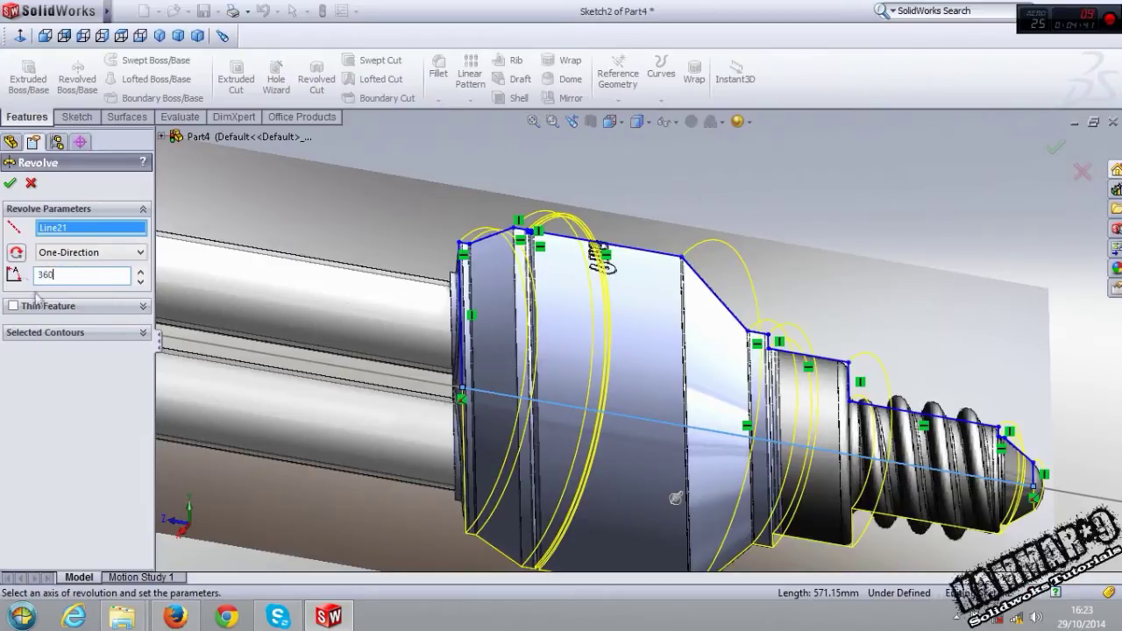
key("Return")
left_click(10, 183)
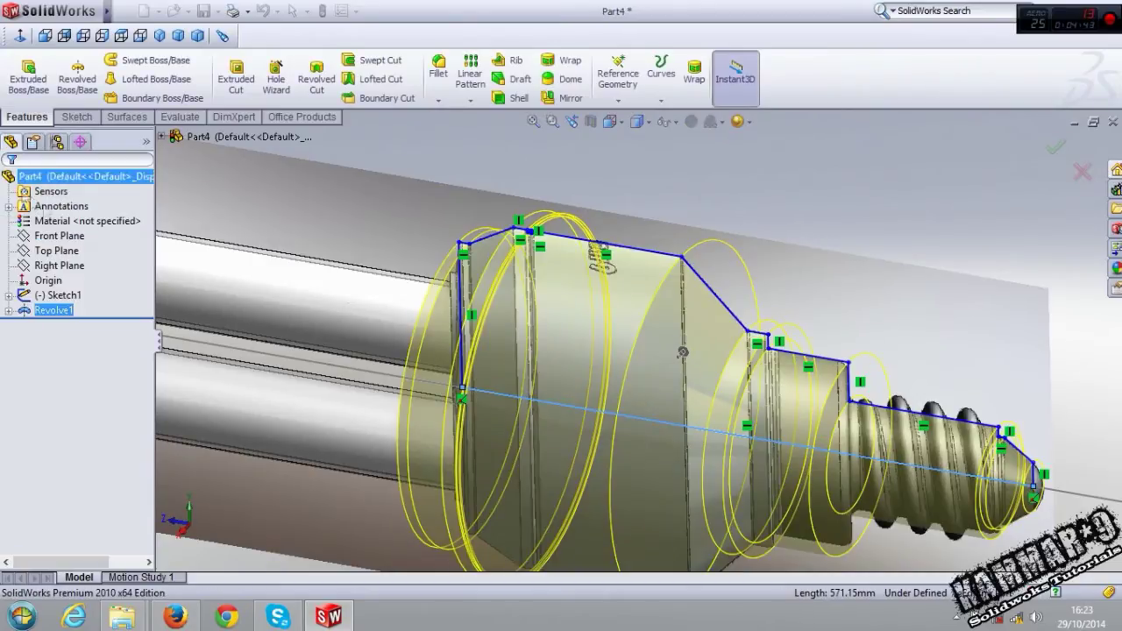
scroll(501, 398, "up", 2)
scroll(504, 394, "up", 3)
scroll(506, 390, "up", 2)
middle_click_drag(506, 392, 507, 374)
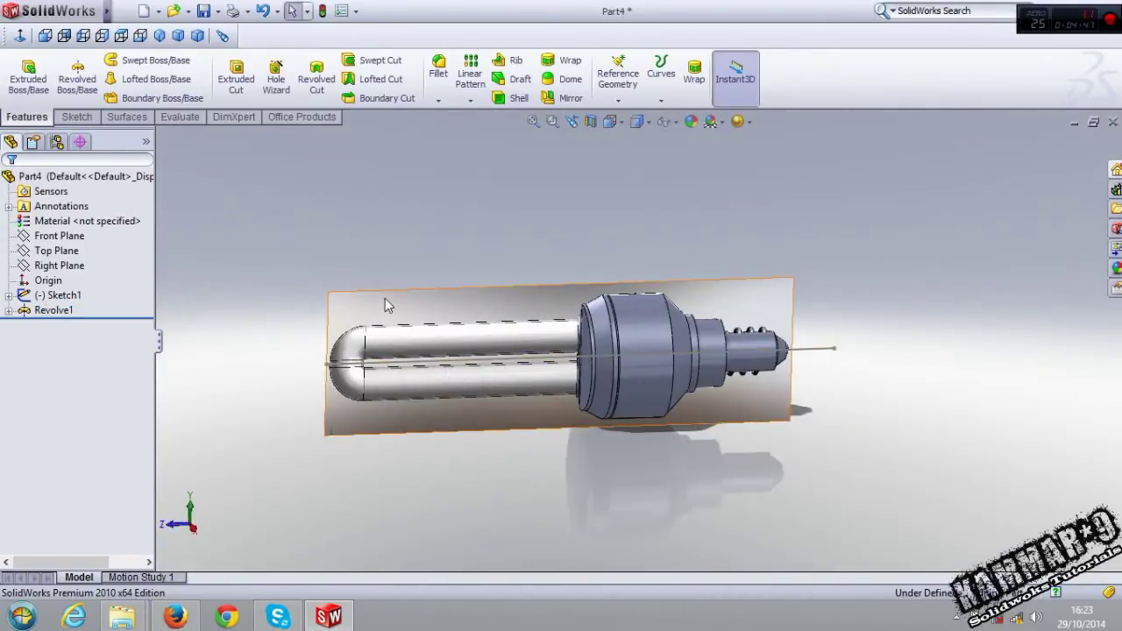
Hide the bulb tube sketch and select the base's flat end face
left_click(58, 295)
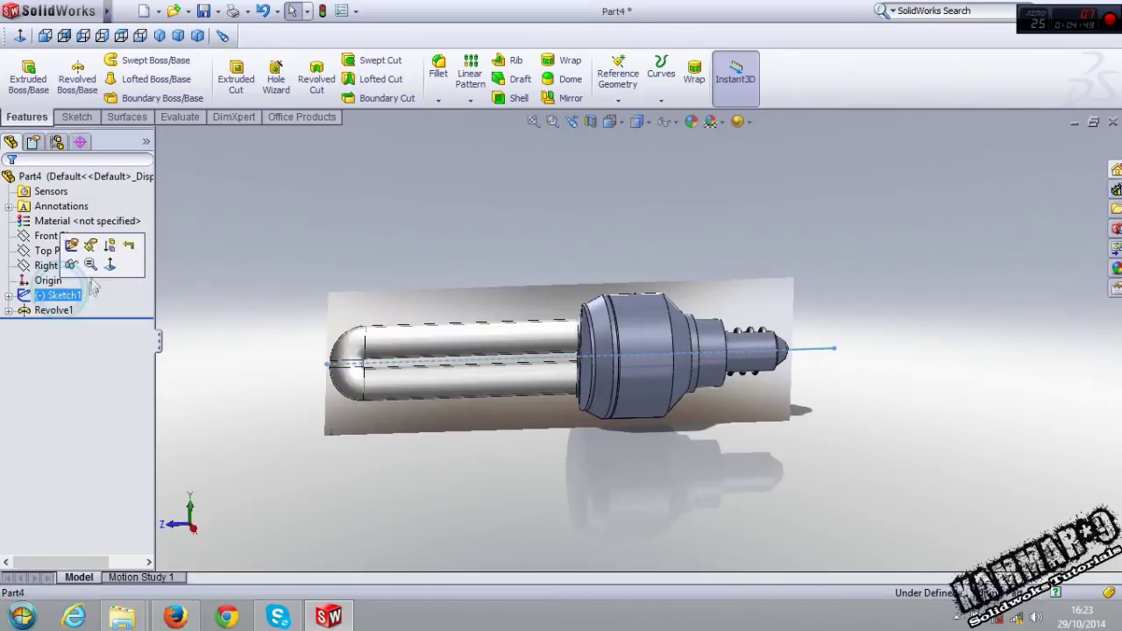
left_click(113, 245)
mouse_move(684, 394)
middle_mouse_down()
mouse_move(604, 522)
mouse_move(542, 499)
middle_mouse_up()
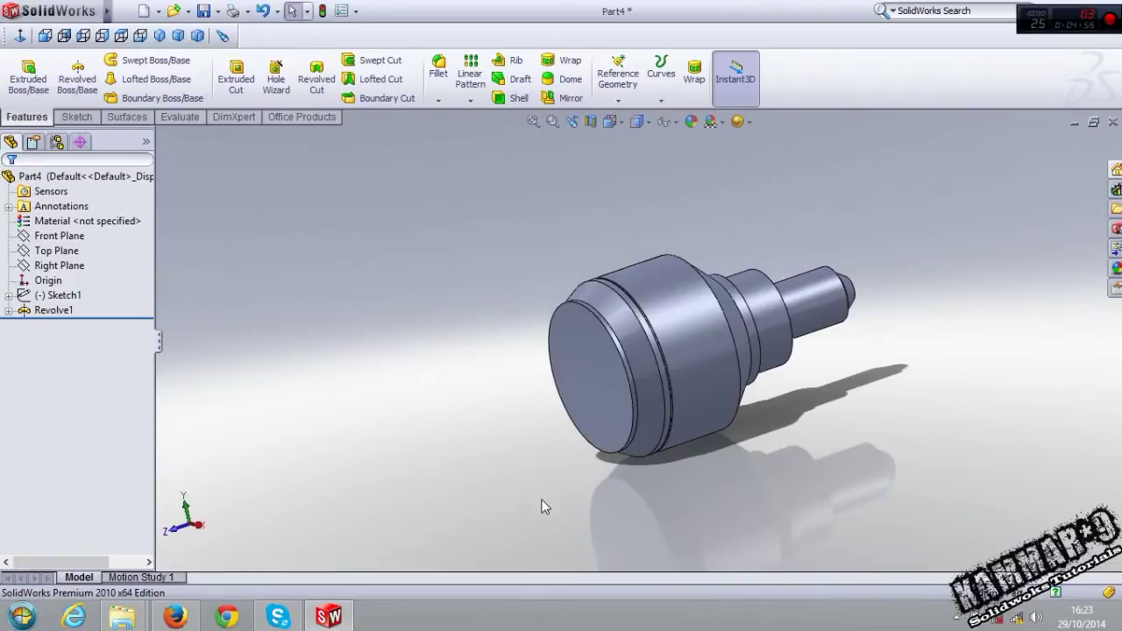
left_click(584, 393)
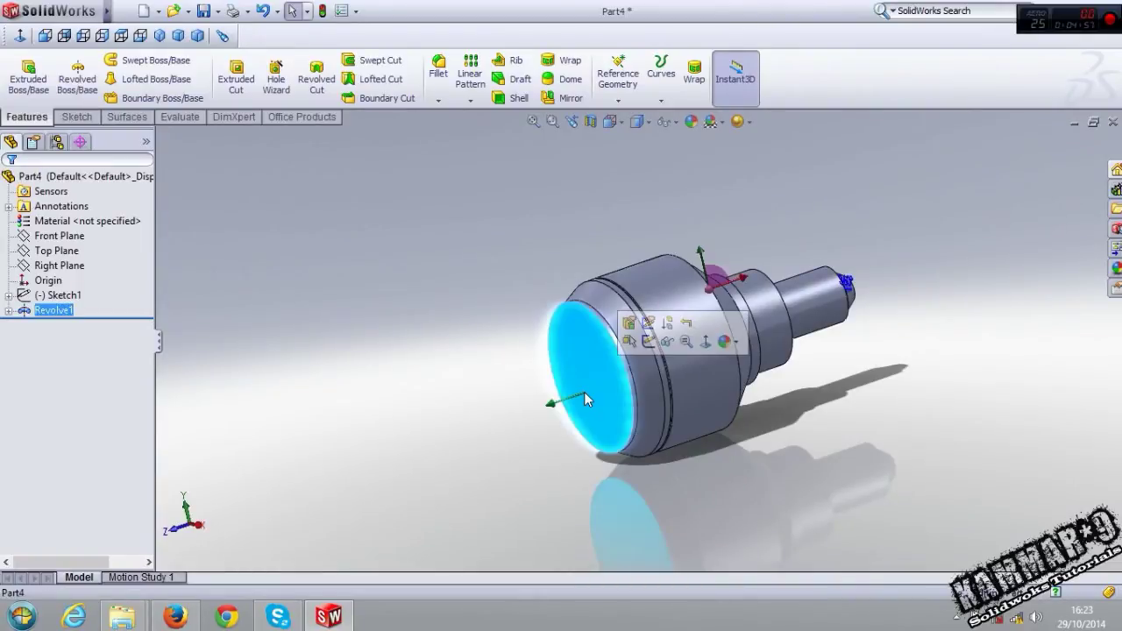
mouse_move(583, 392)
middle_mouse_down()
mouse_move(488, 263)
mouse_move(589, 375)
middle_mouse_up()
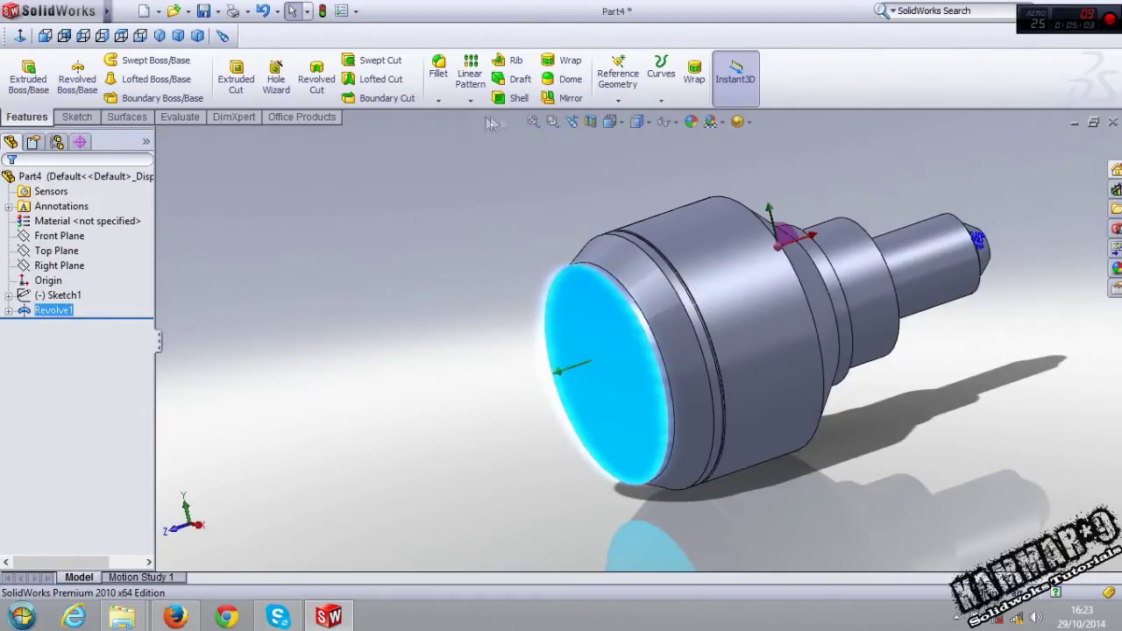
Add a 10 mm dome to the base's flat end face, initially set as elliptical
left_click(582, 82)
scroll(611, 391, "down", 3)
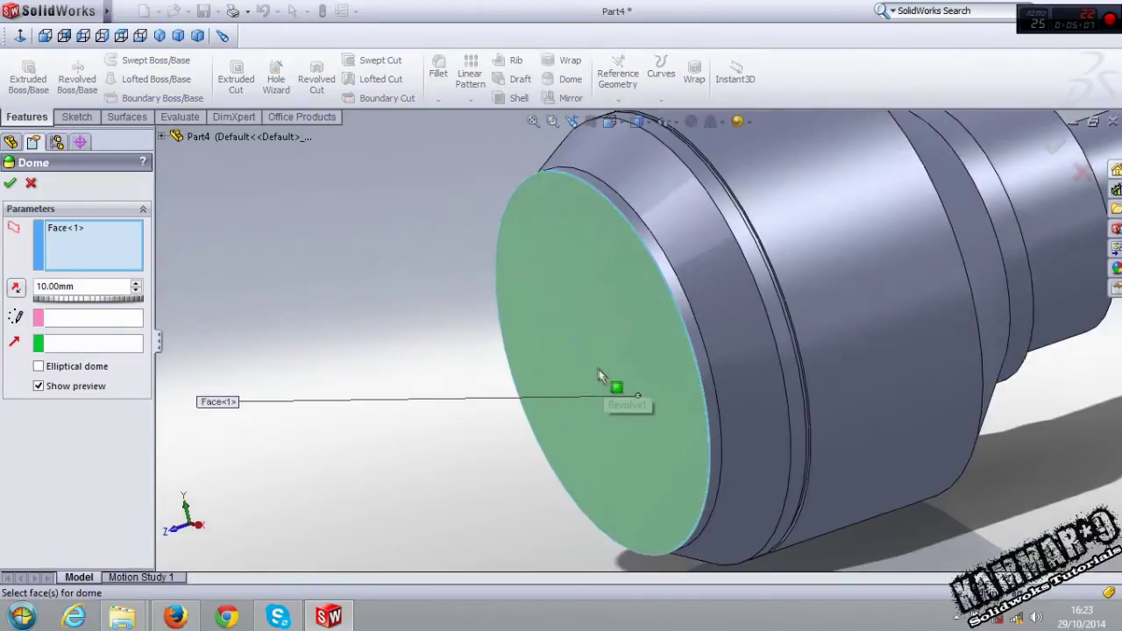
left_click(75, 371)
left_click(102, 35)
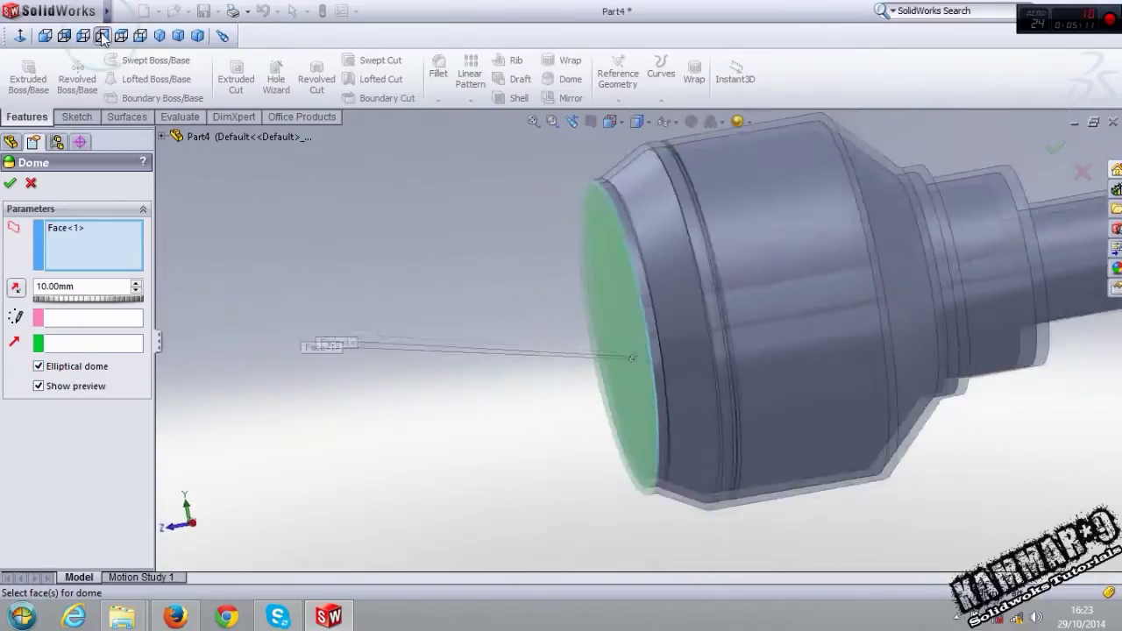
scroll(686, 332, "down", 3)
scroll(686, 332, "down", 2)
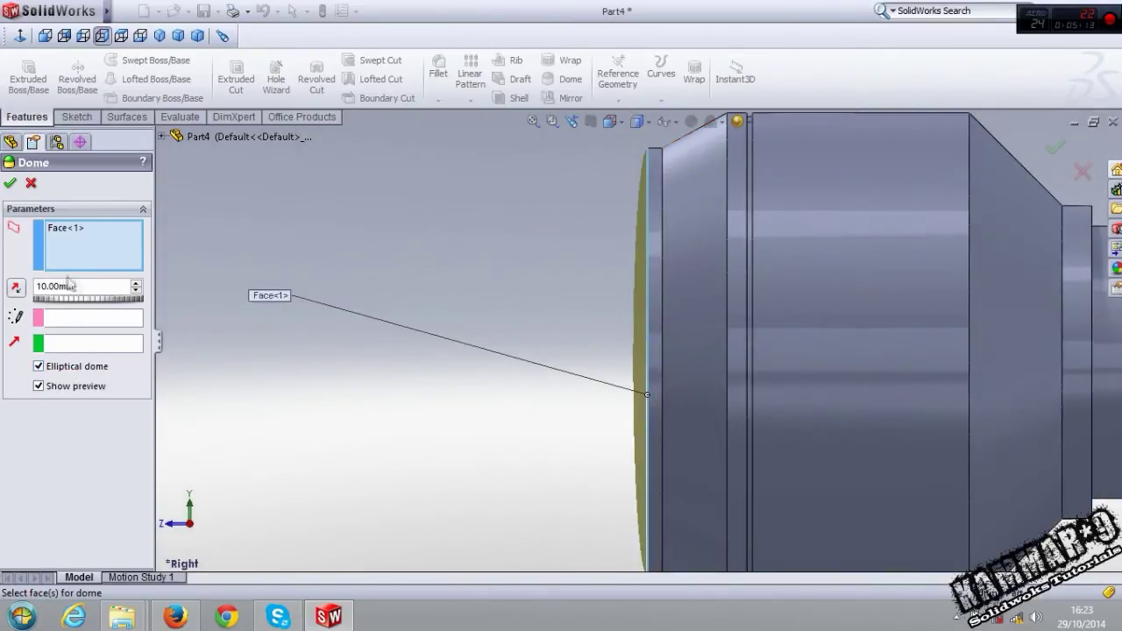
left_click(11, 184)
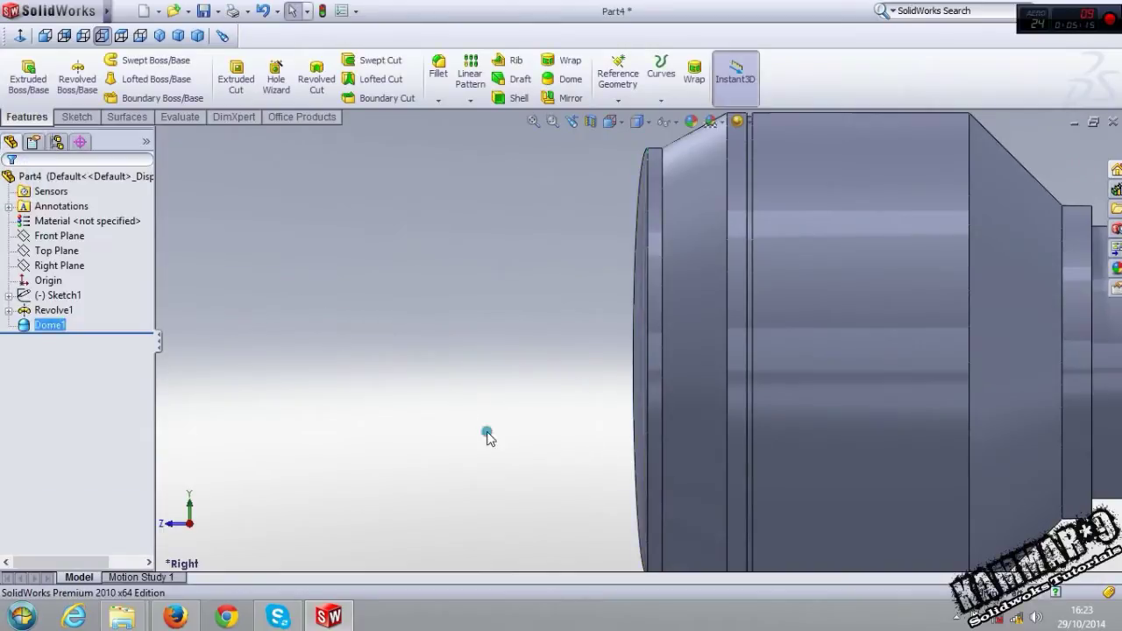
Edit Dome1 to turn off the elliptical option, keeping a round 10 mm dome
key("f")
mouse_move(488, 430)
middle_mouse_down()
mouse_move(795, 375)
mouse_move(577, 332)
middle_mouse_up()
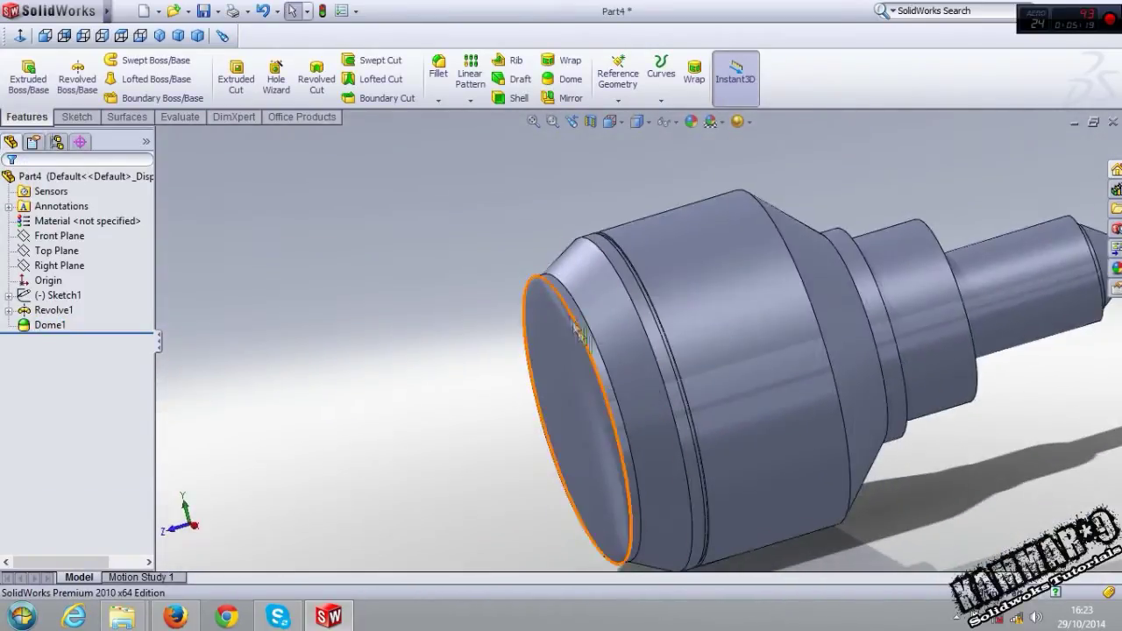
scroll(576, 331, "down", 3)
mouse_move(534, 283)
middle_mouse_down()
mouse_move(566, 286)
mouse_move(587, 345)
middle_mouse_up()
left_click(587, 345)
left_click(35, 325)
left_click(55, 282)
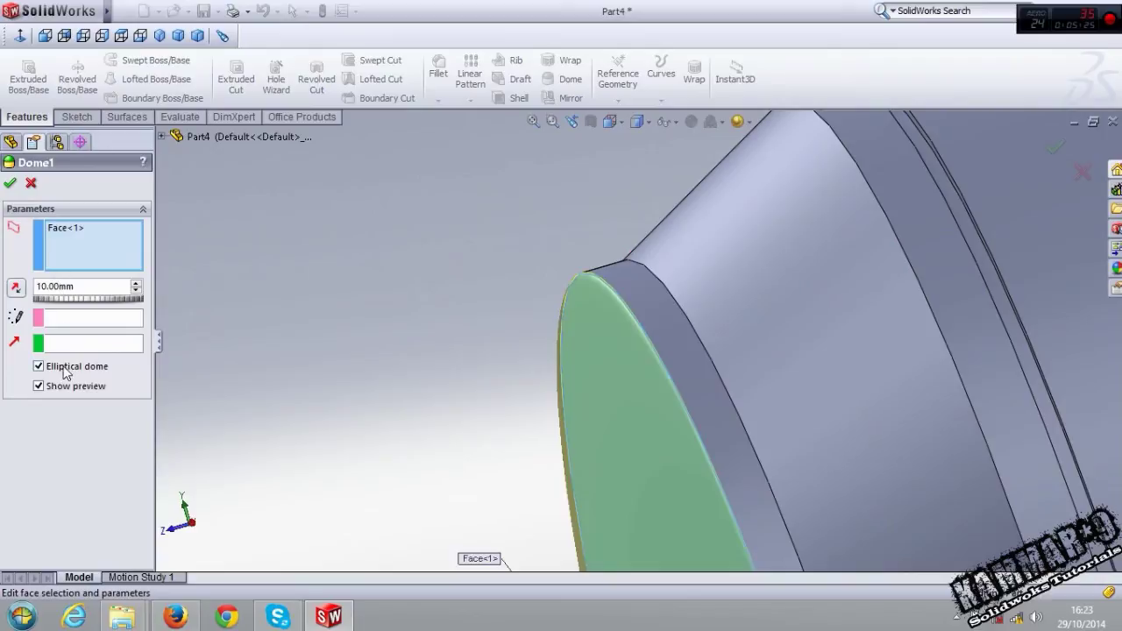
left_click(64, 370)
middle_click_drag(377, 404, 627, 388)
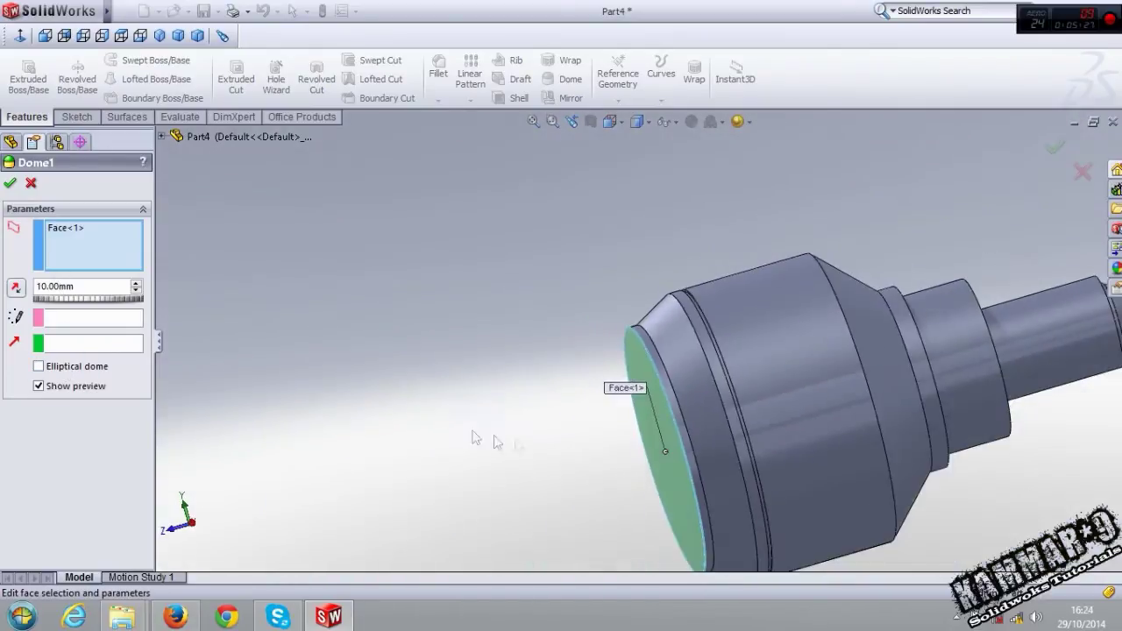
left_click(10, 182)
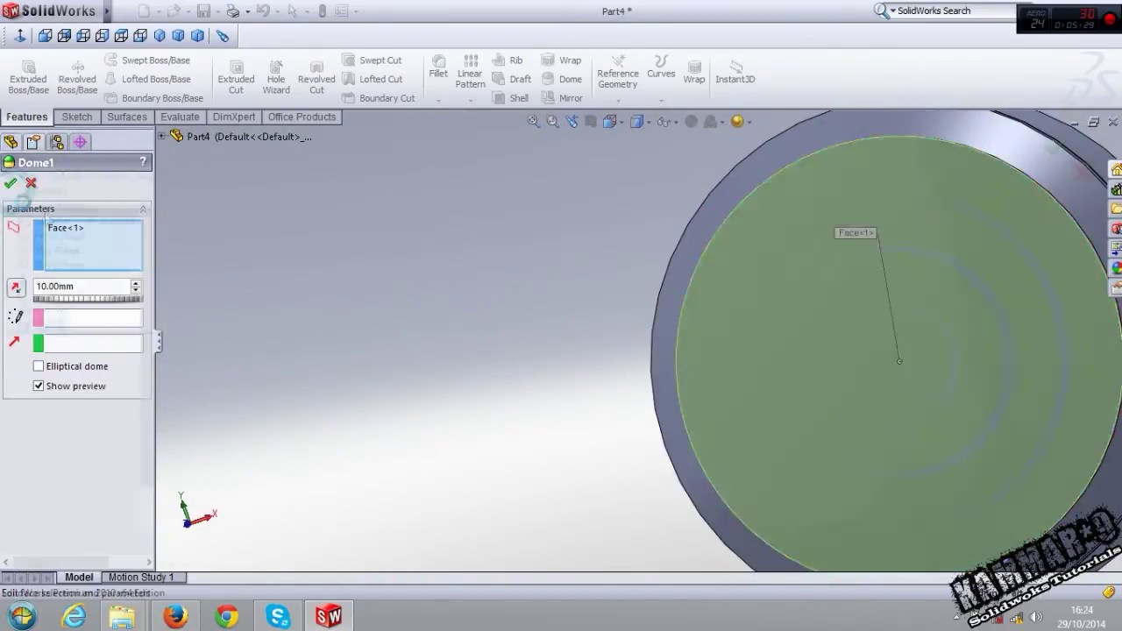
mouse_move(719, 310)
middle_mouse_down()
mouse_move(781, 524)
mouse_move(746, 388)
middle_mouse_up()
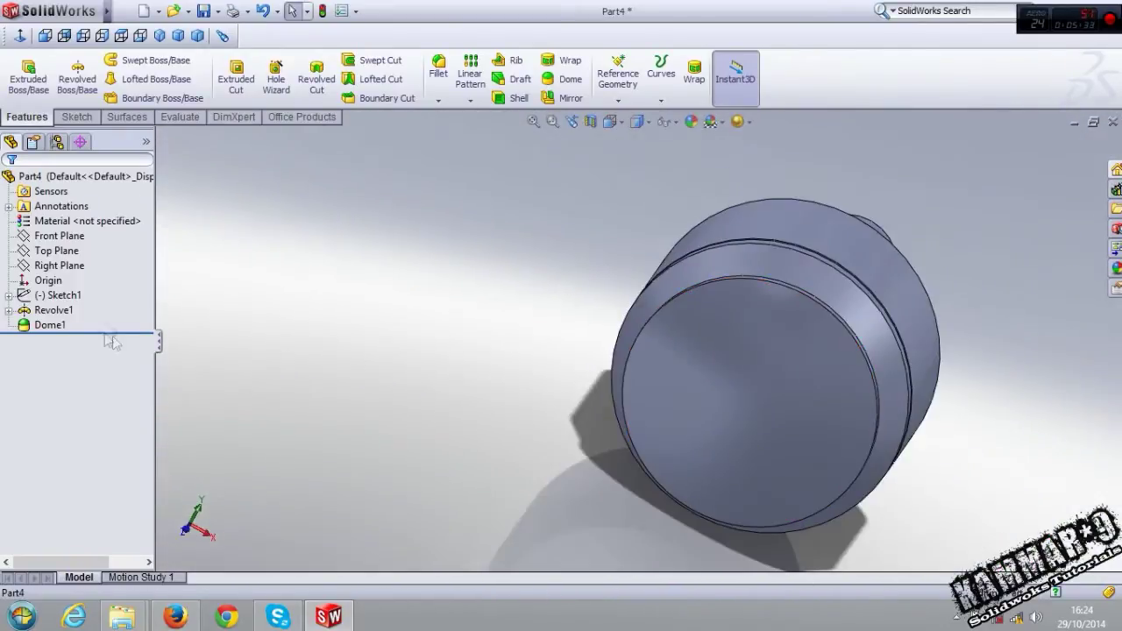
left_click(49, 325)
left_click(41, 296)
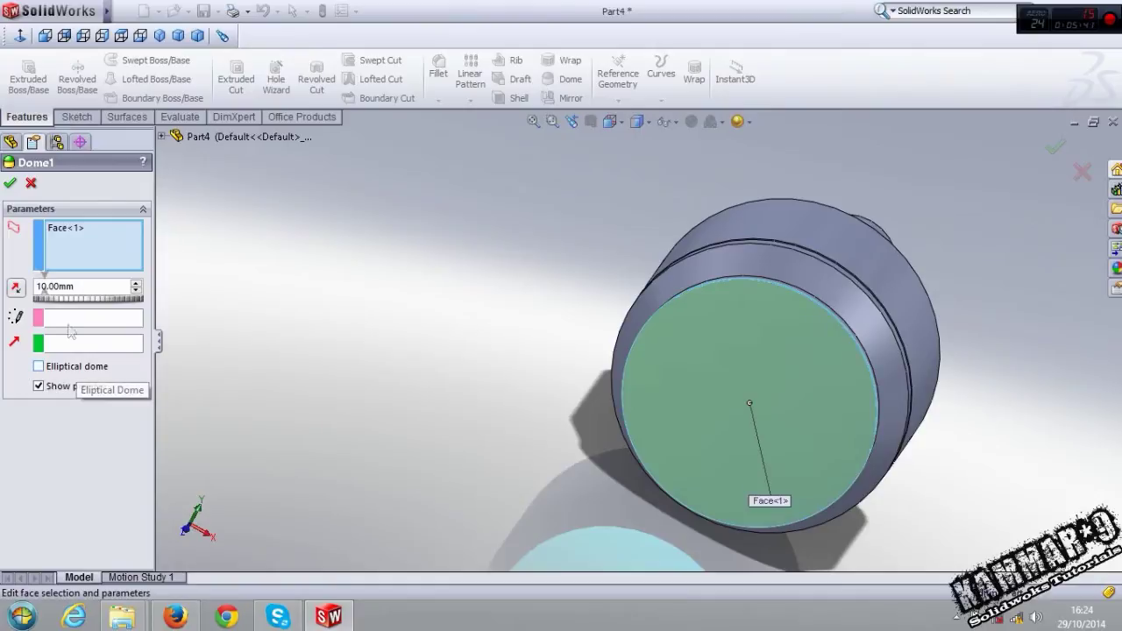
left_click(9, 183)
mouse_move(684, 383)
middle_mouse_down()
mouse_move(713, 321)
mouse_move(447, 371)
middle_mouse_up()
Start a Front Plane sketch and draw a circle above the origin
left_click(59, 235)
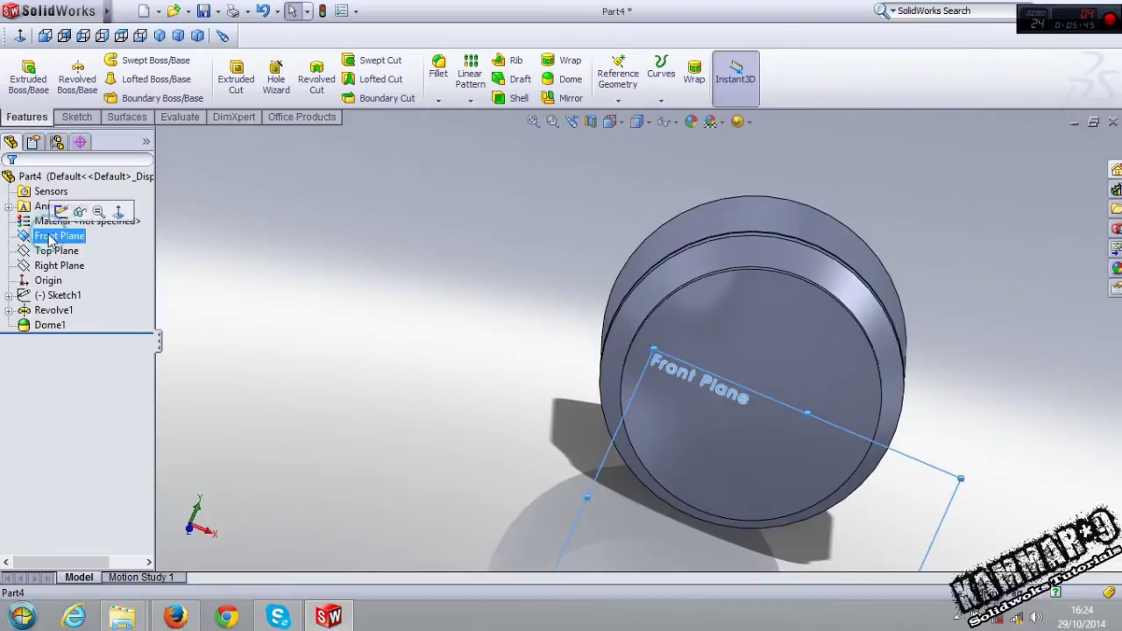
left_click(61, 212)
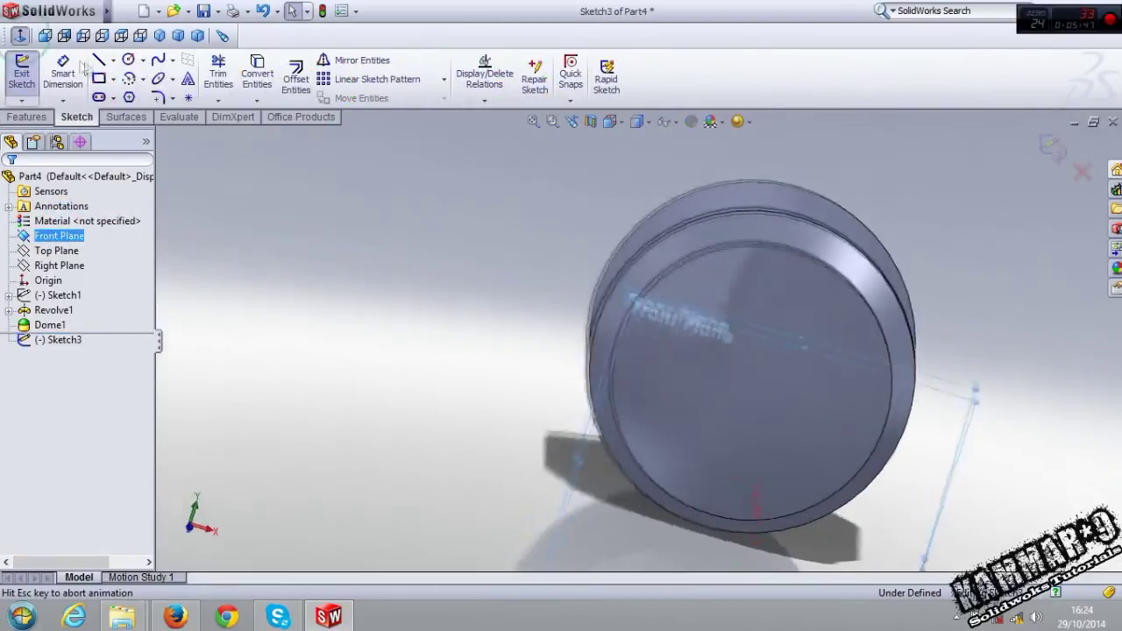
left_click(128, 59)
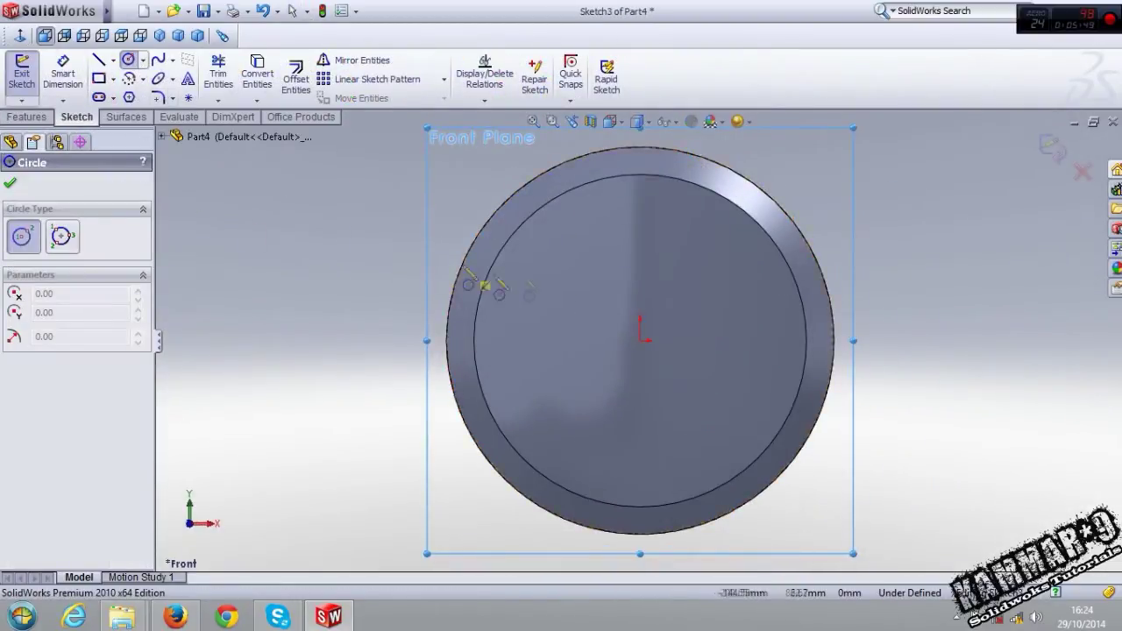
scroll(740, 268, "down", 2)
left_click(686, 256)
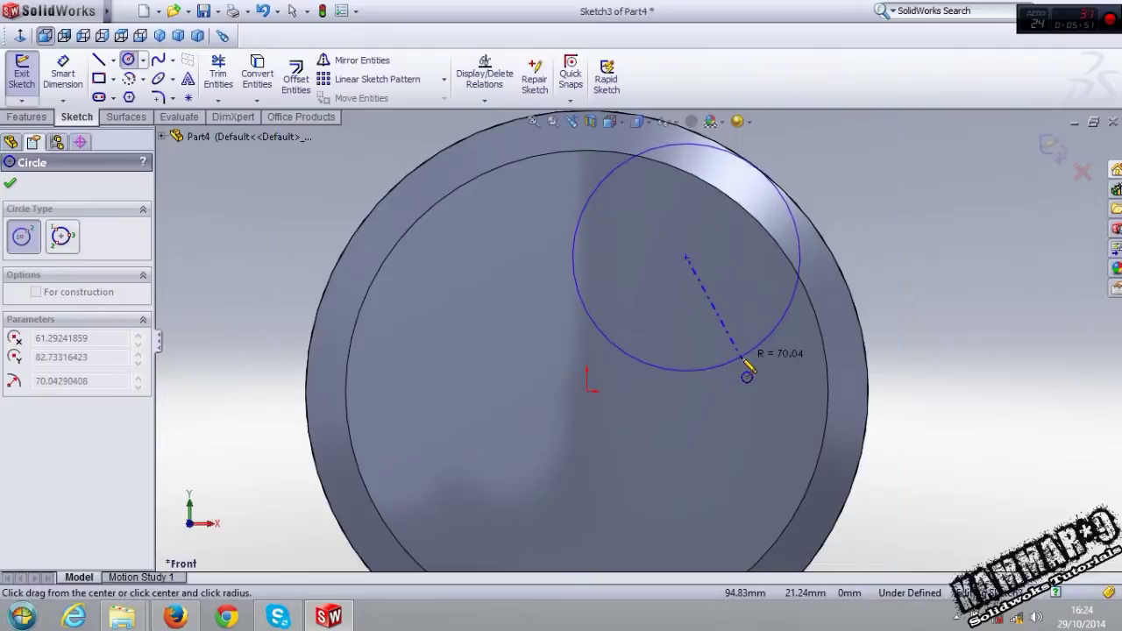
left_click(742, 361)
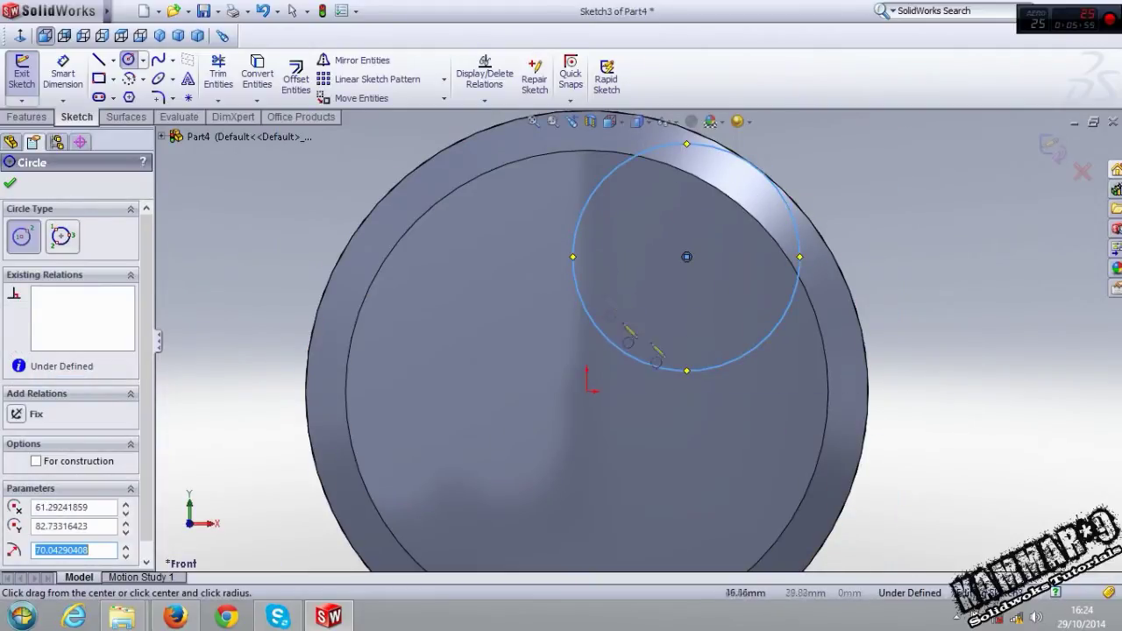
key("Escape")
Dimension the circle to Ø115 mm and 60 mm vertically above the origin
key("d")
left_click(801, 219)
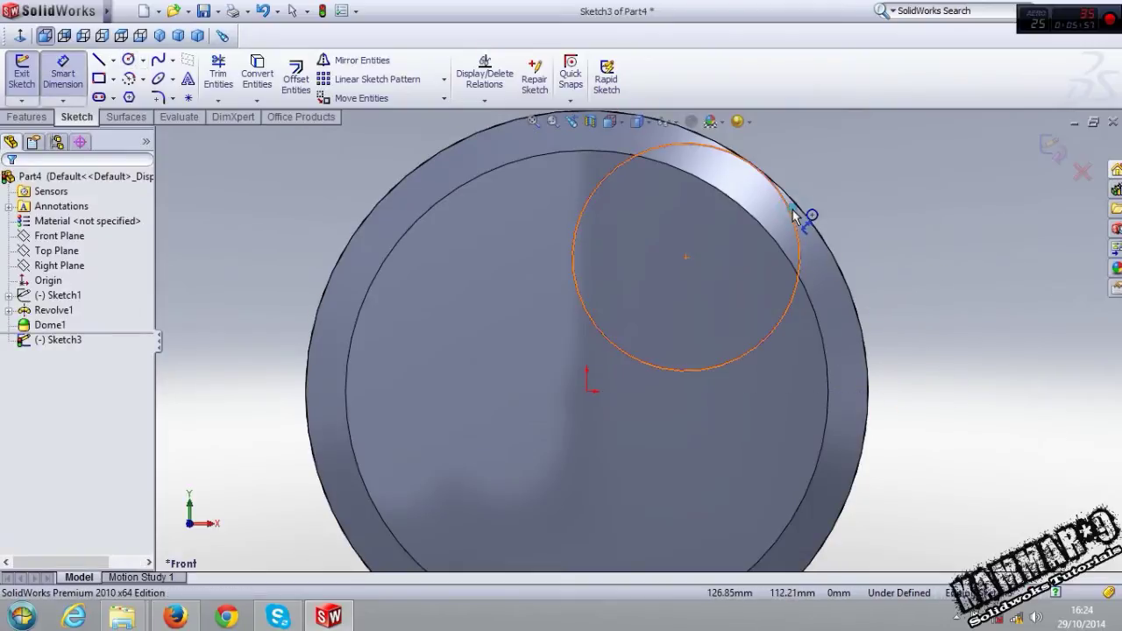
left_click(944, 175)
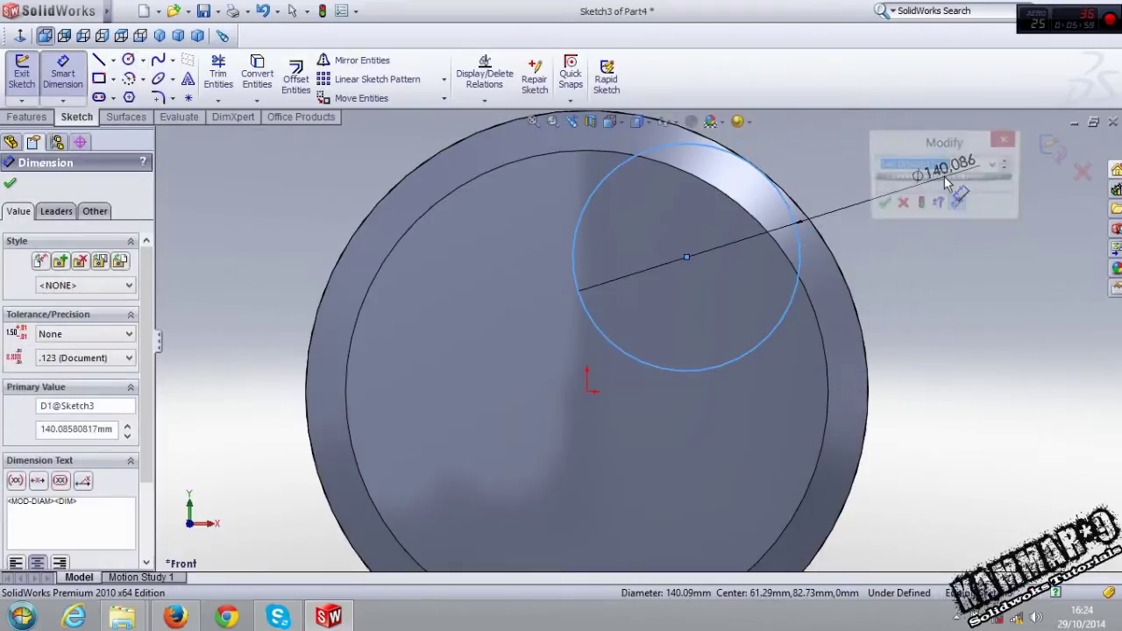
type("115")
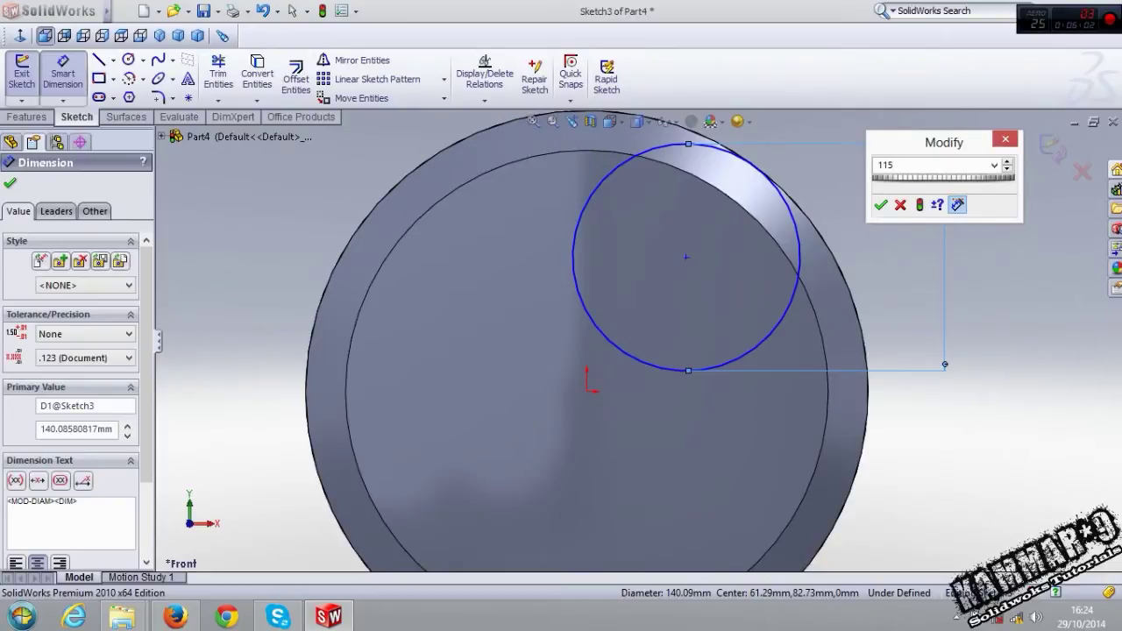
key("Return")
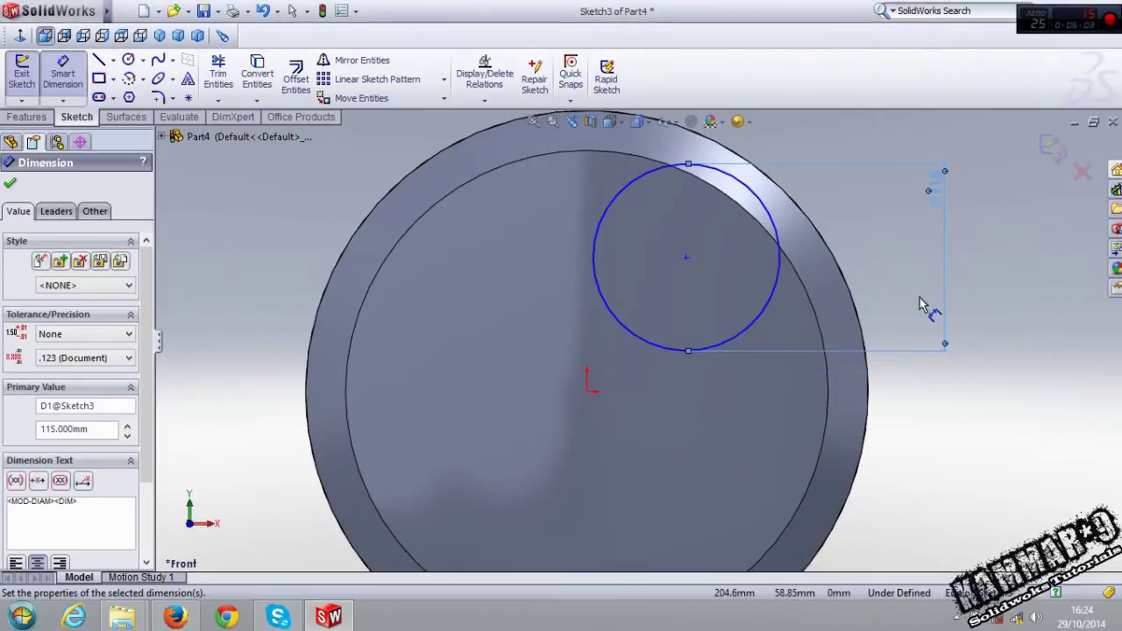
left_click(673, 343)
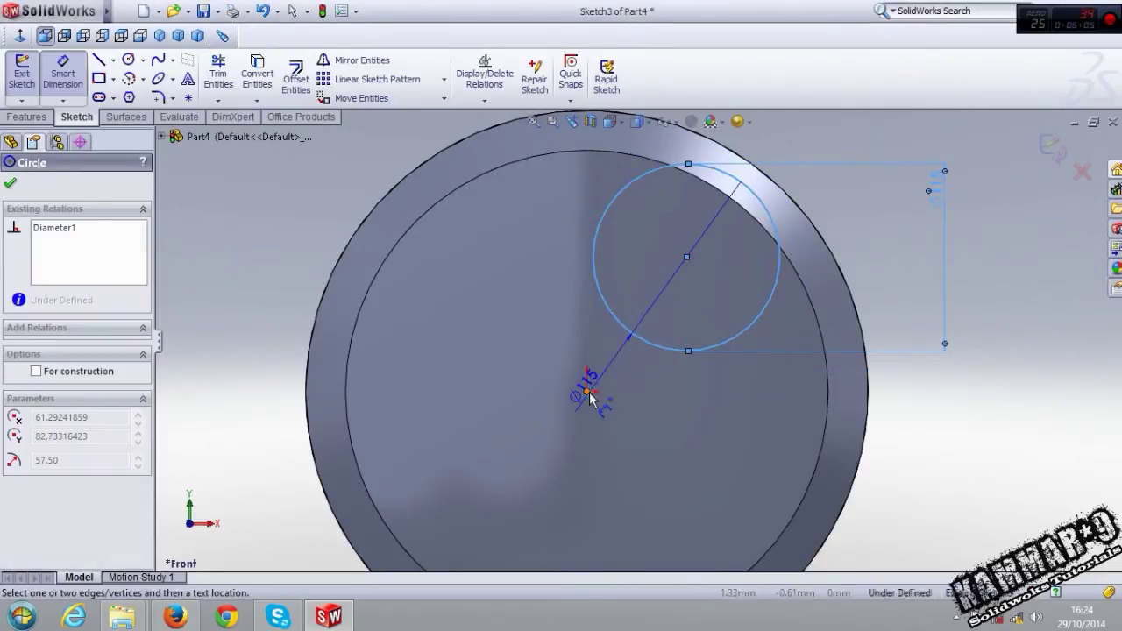
left_click(588, 392)
left_click(1018, 341)
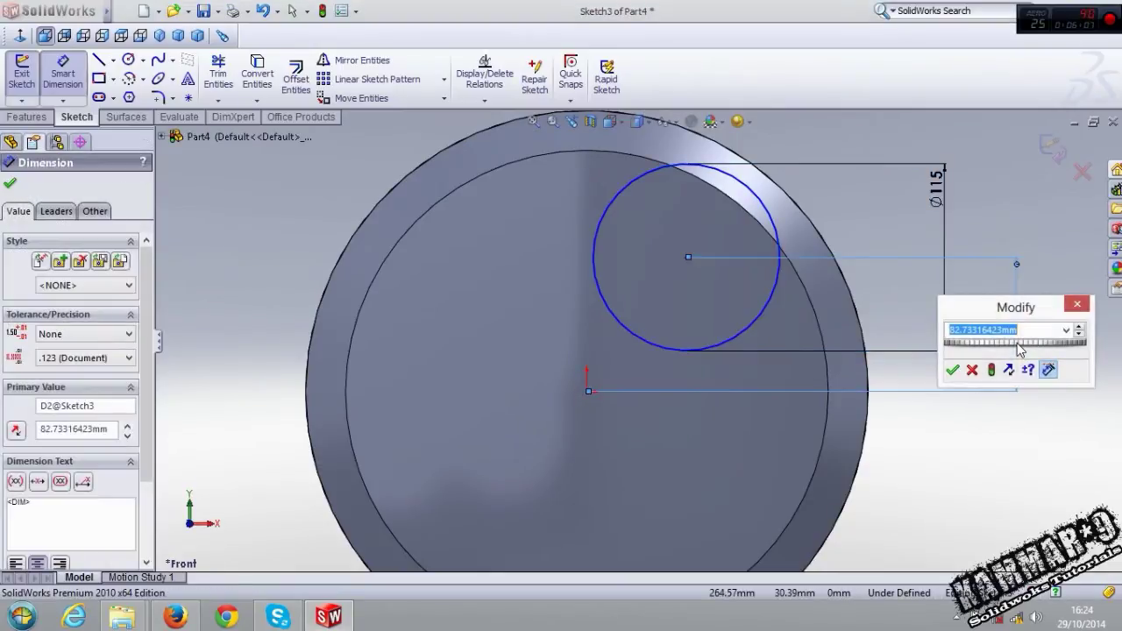
type("60")
key("Return")
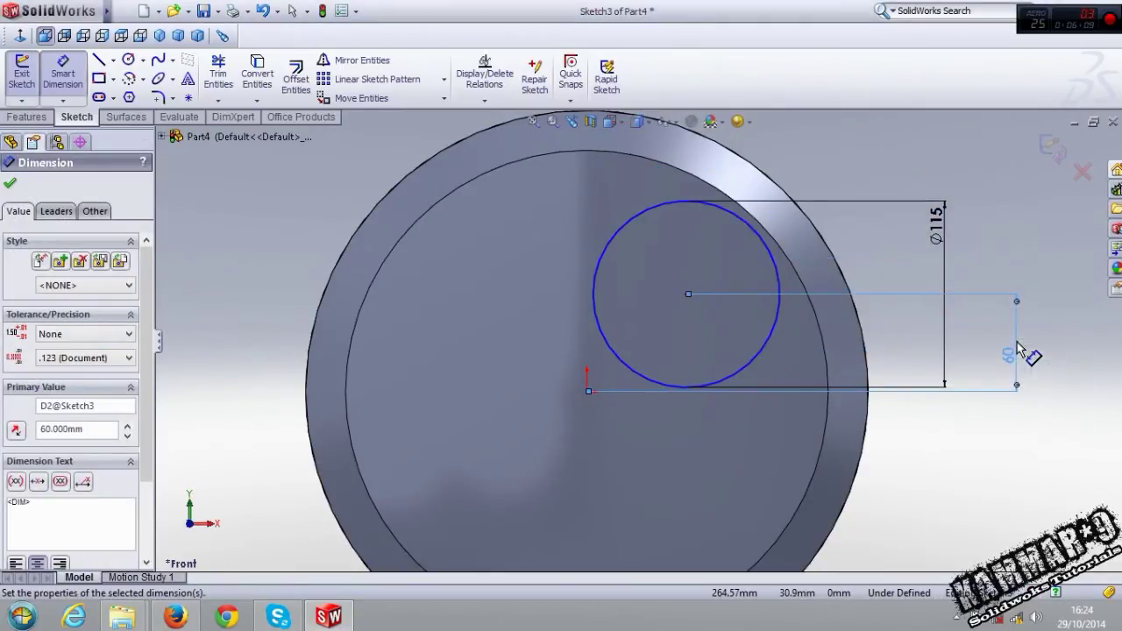
Set the circle 60 mm horizontally from the origin, declining the over-defining dimension
left_click(608, 345)
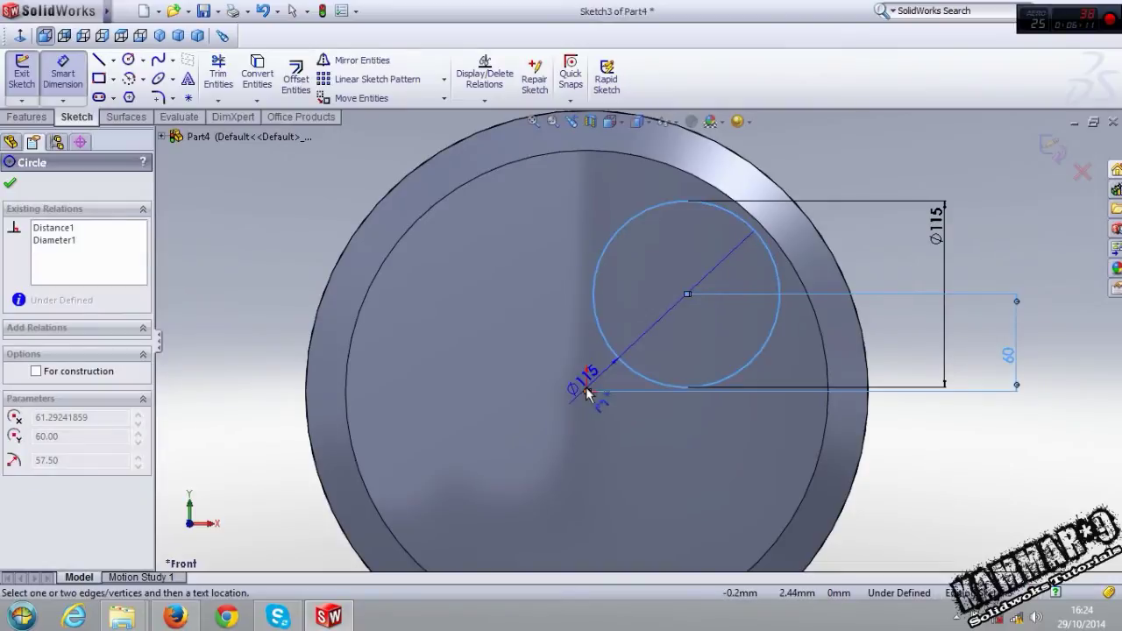
left_click(587, 392)
left_click(495, 306)
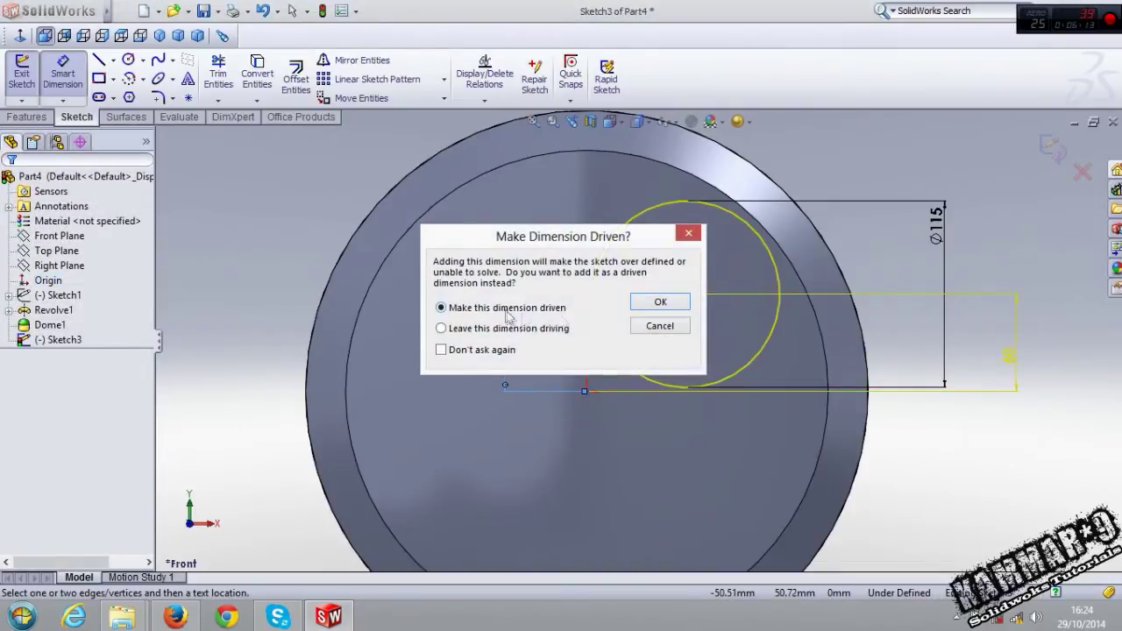
left_click(657, 326)
left_click(589, 394)
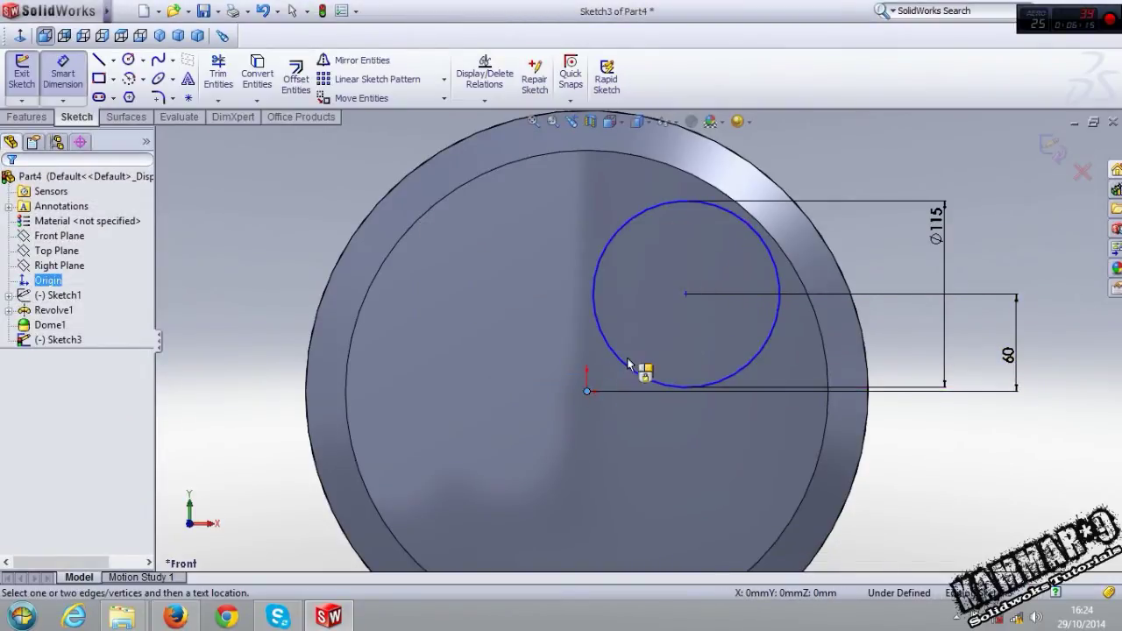
left_click(639, 375)
left_click(606, 194)
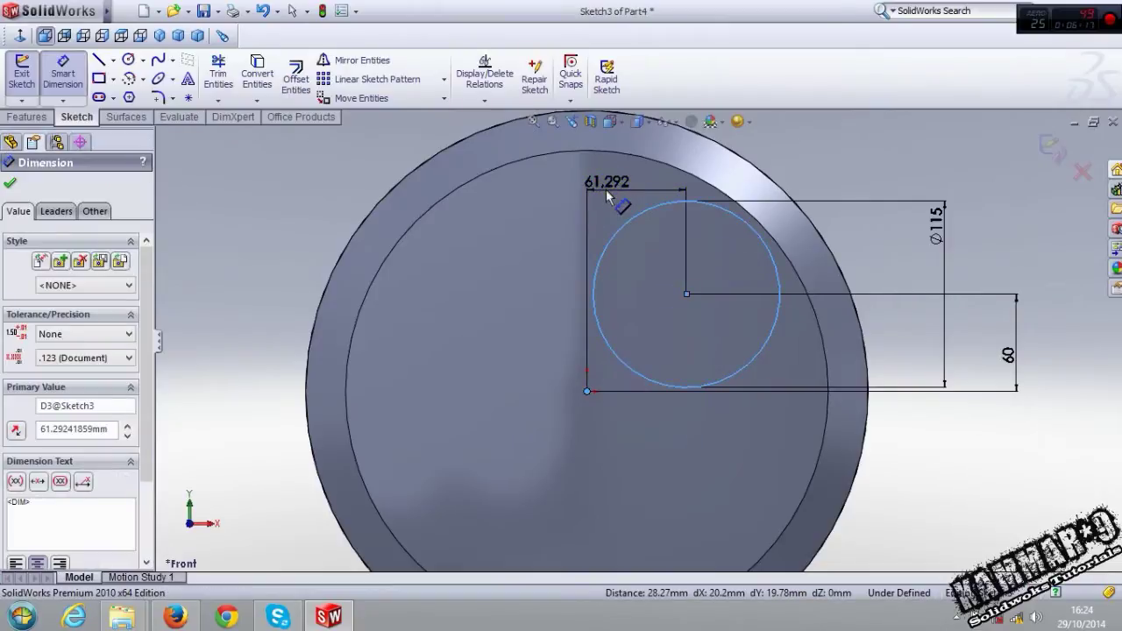
type("60")
key("Return")
key("Escape")
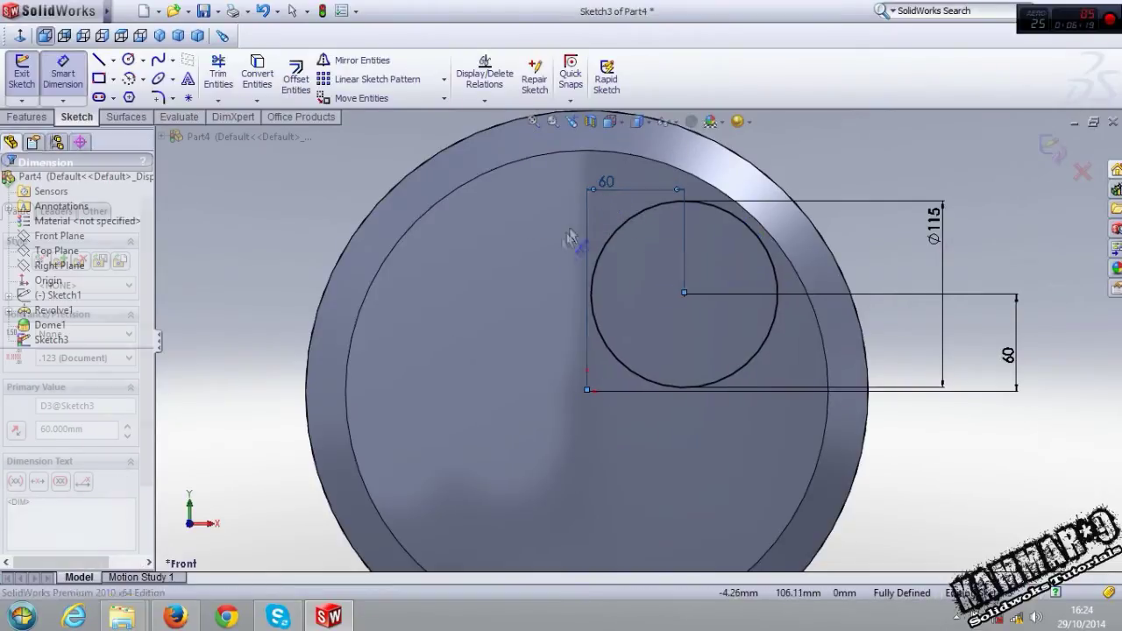
Circular-pattern the circle into four equally spaced instances around the origin
left_click(594, 265)
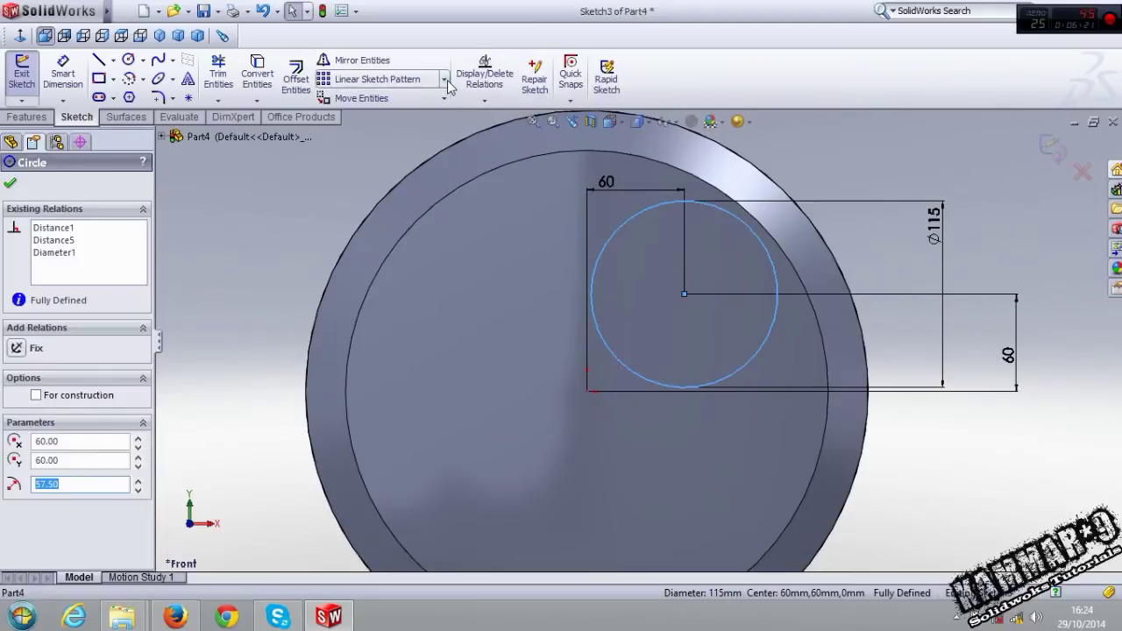
left_click(443, 79)
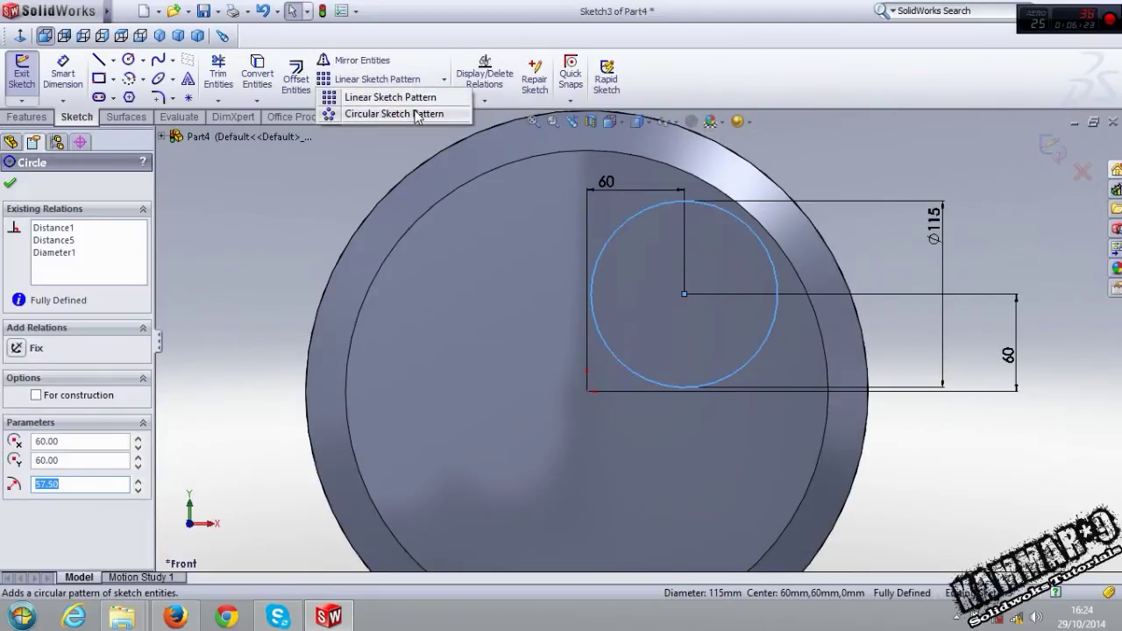
left_click(430, 113)
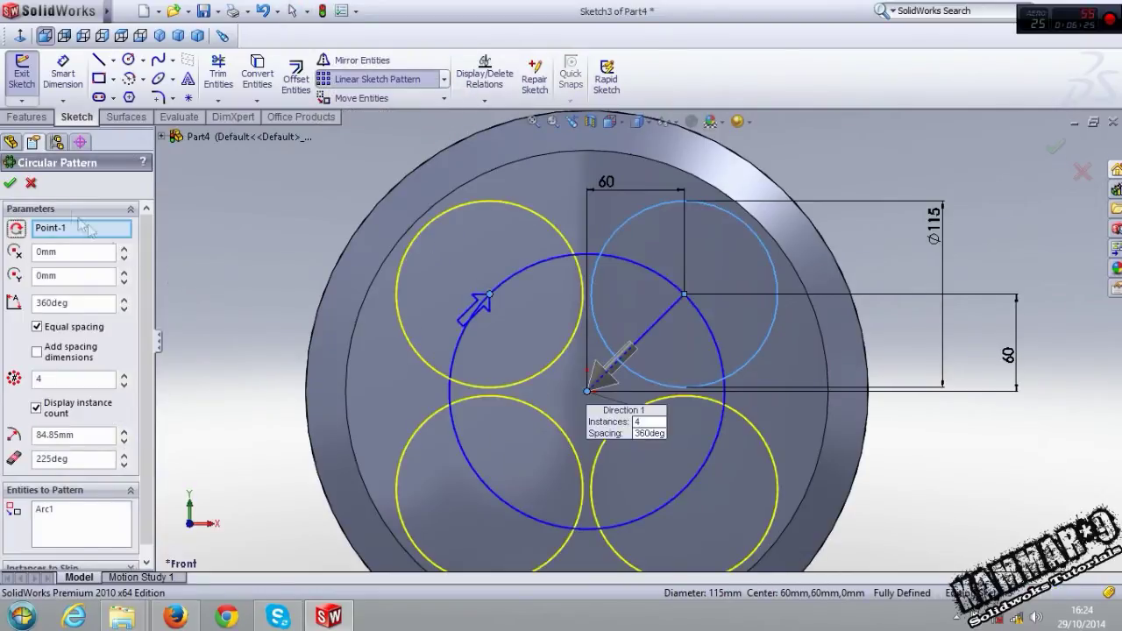
left_click(8, 184)
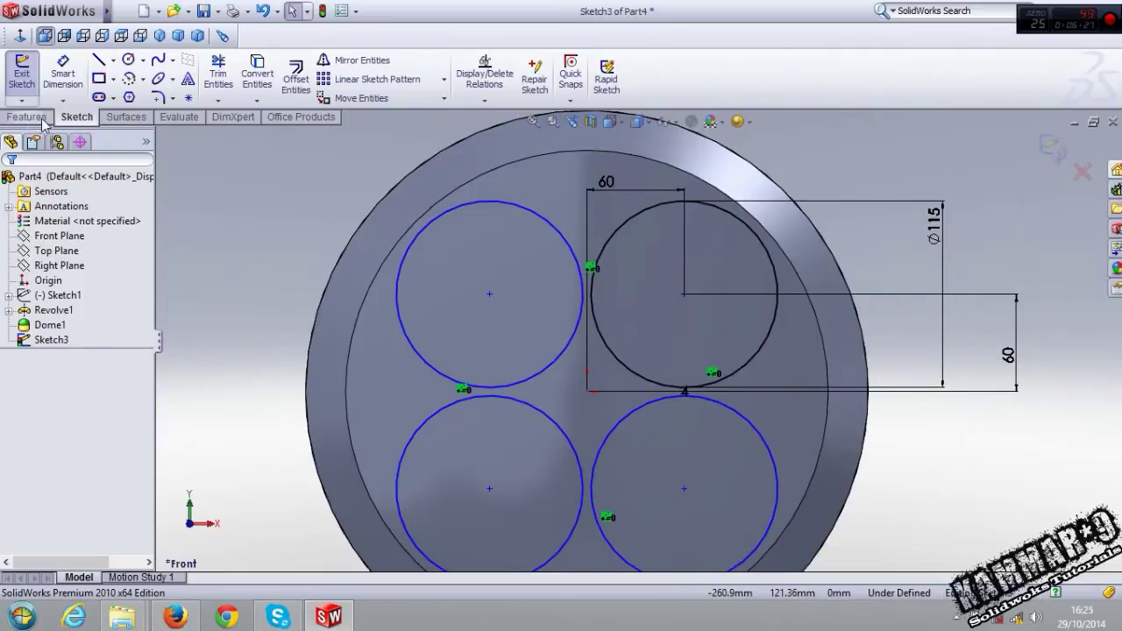
Start an Extruded Boss/Base on the four circles ending Up To Surface at the base's end face
left_click(27, 117)
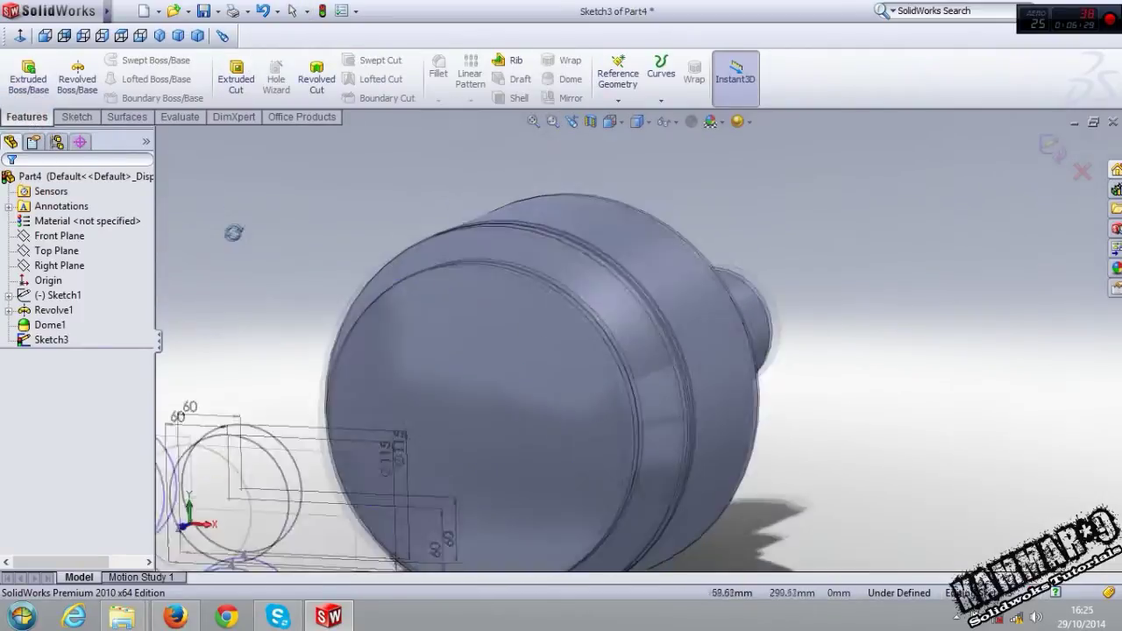
left_click(28, 75)
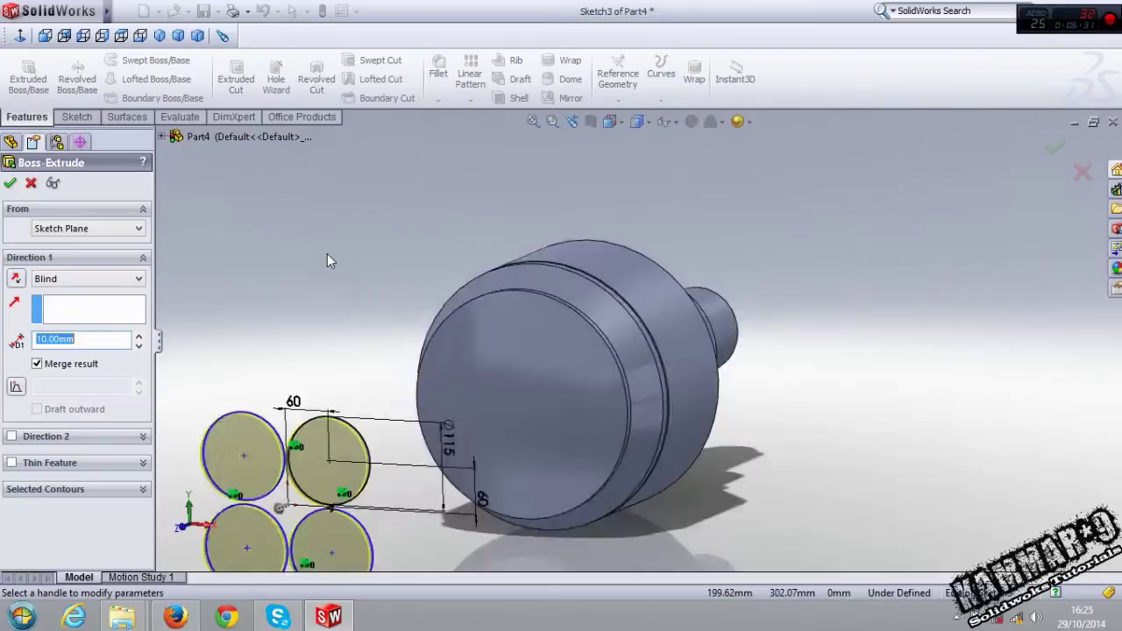
left_click(101, 35)
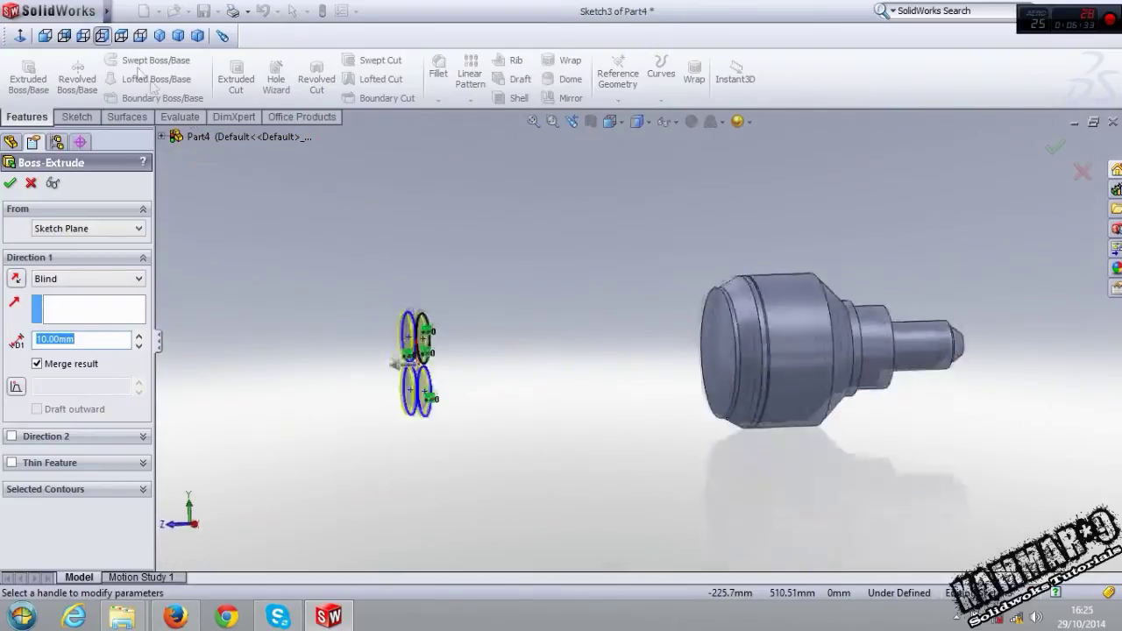
left_click(91, 280)
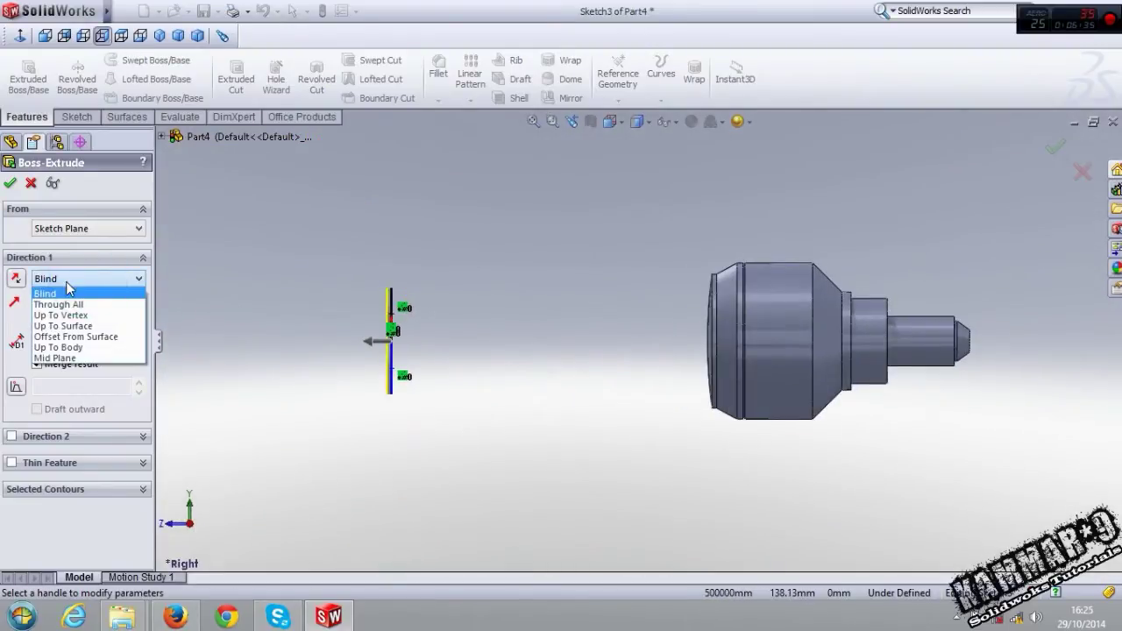
left_click(71, 330)
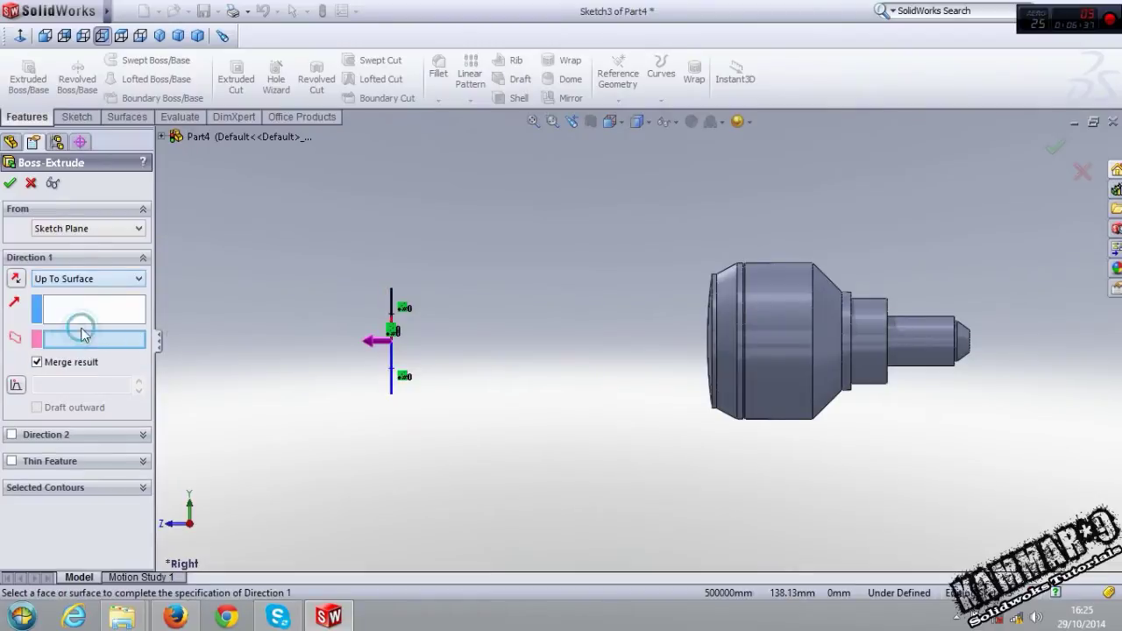
middle_click_drag(531, 316, 627, 349)
left_click(686, 331)
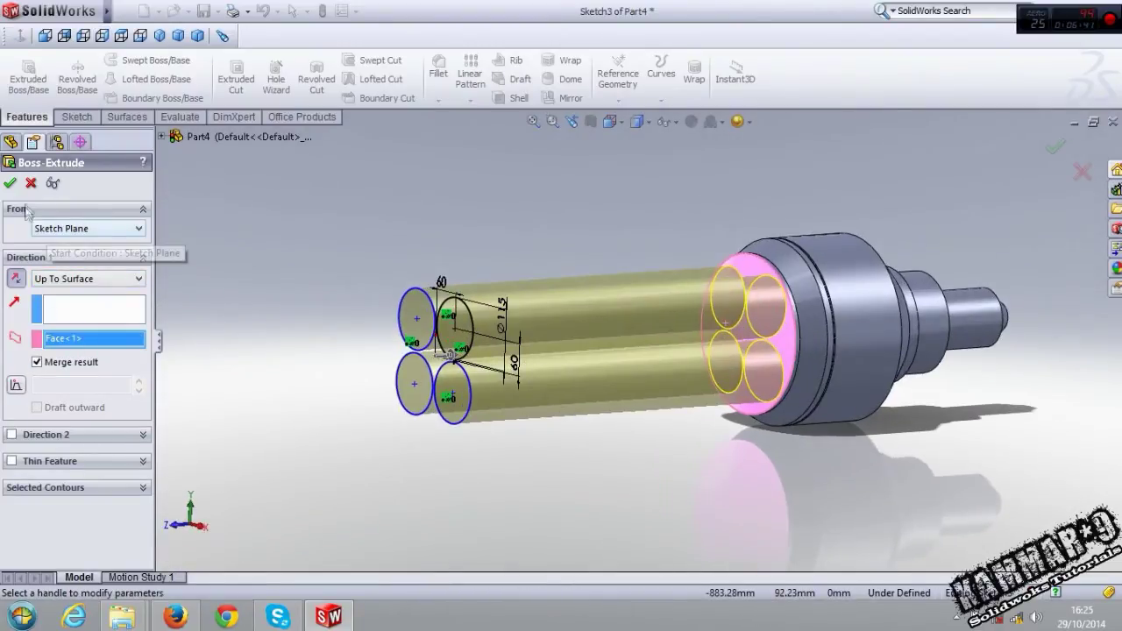
Start the extrusion from a reversed 700 mm offset and accept Boss-Extrude1
left_click(53, 231)
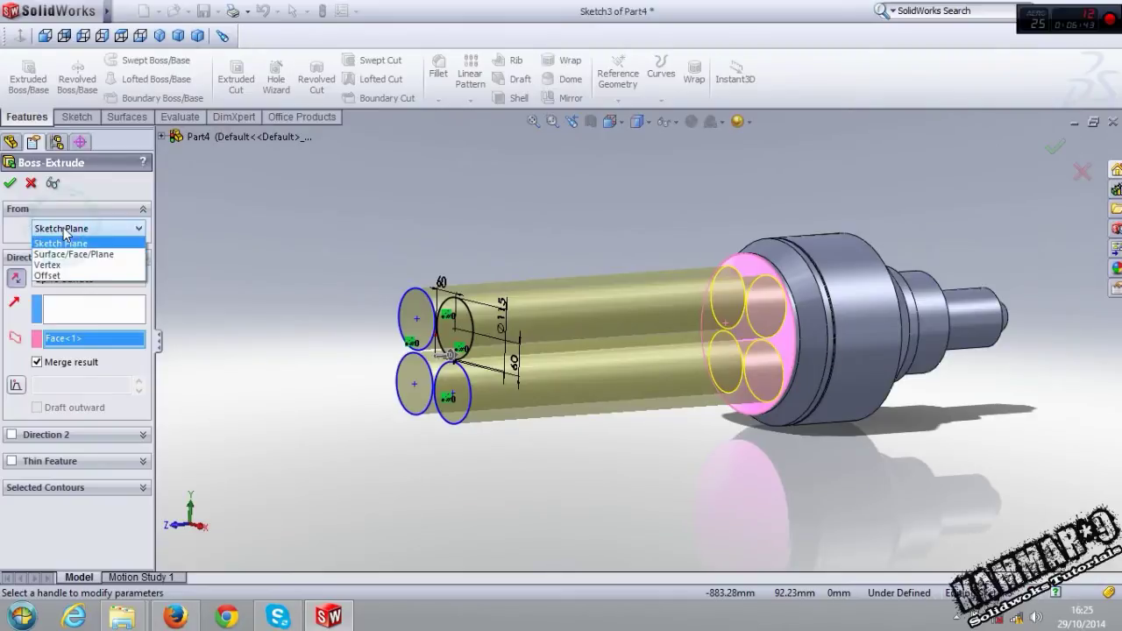
left_click(94, 276)
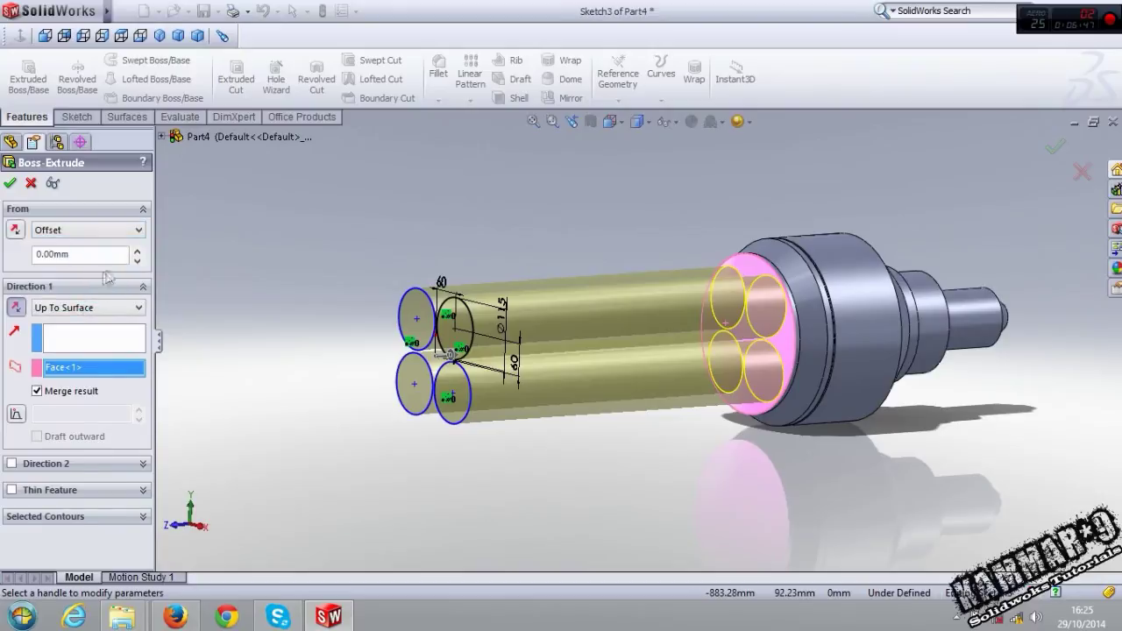
left_click(137, 252)
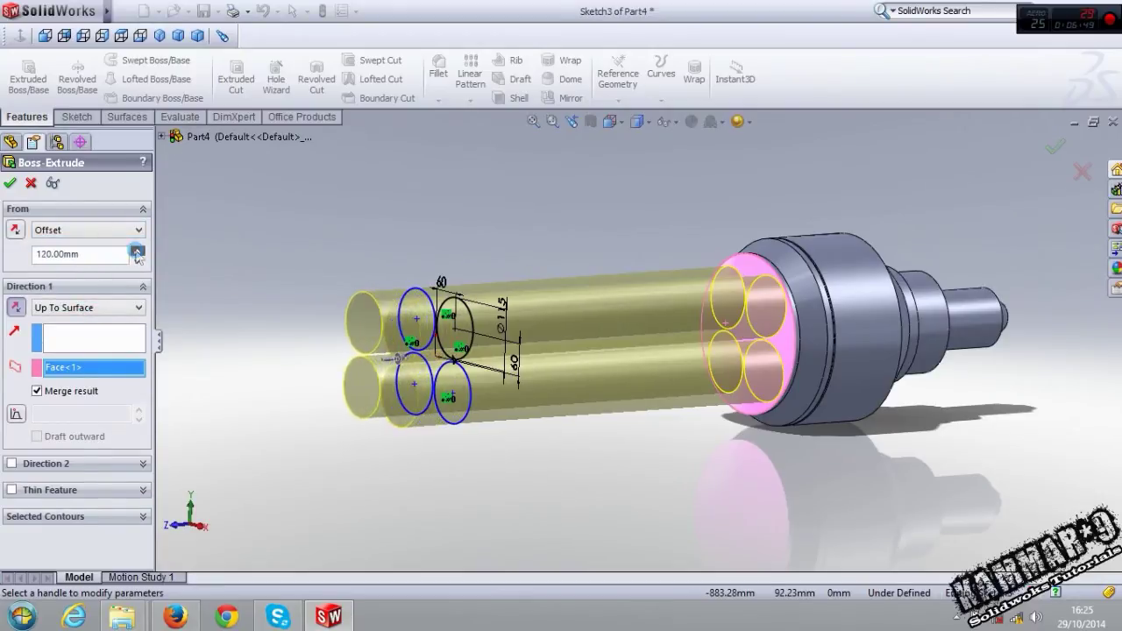
left_click(18, 231)
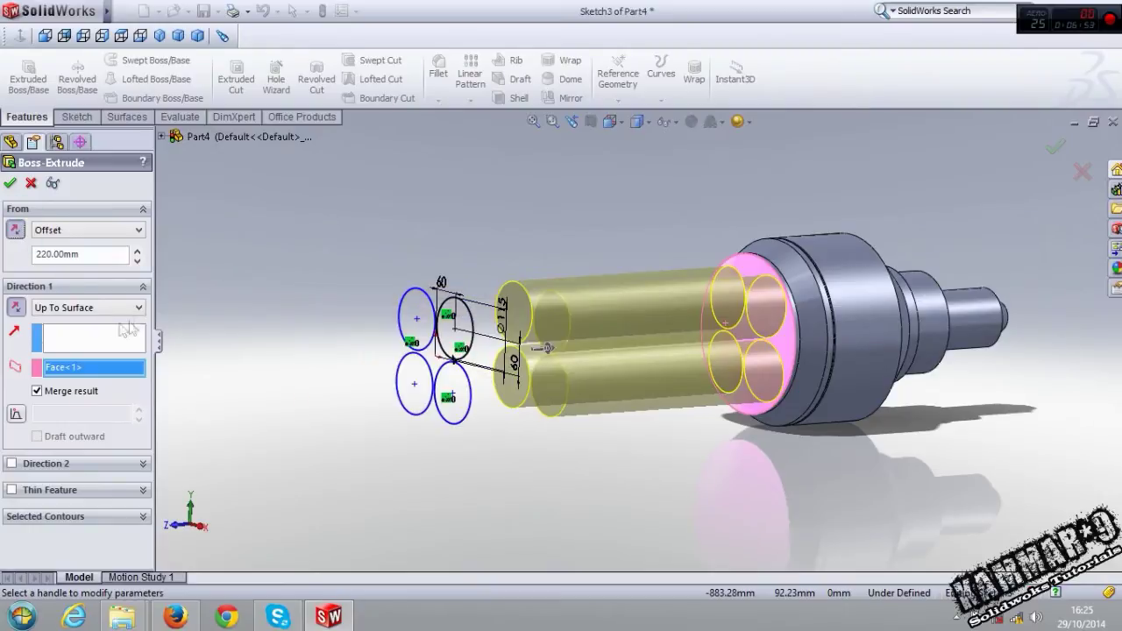
left_click(137, 252)
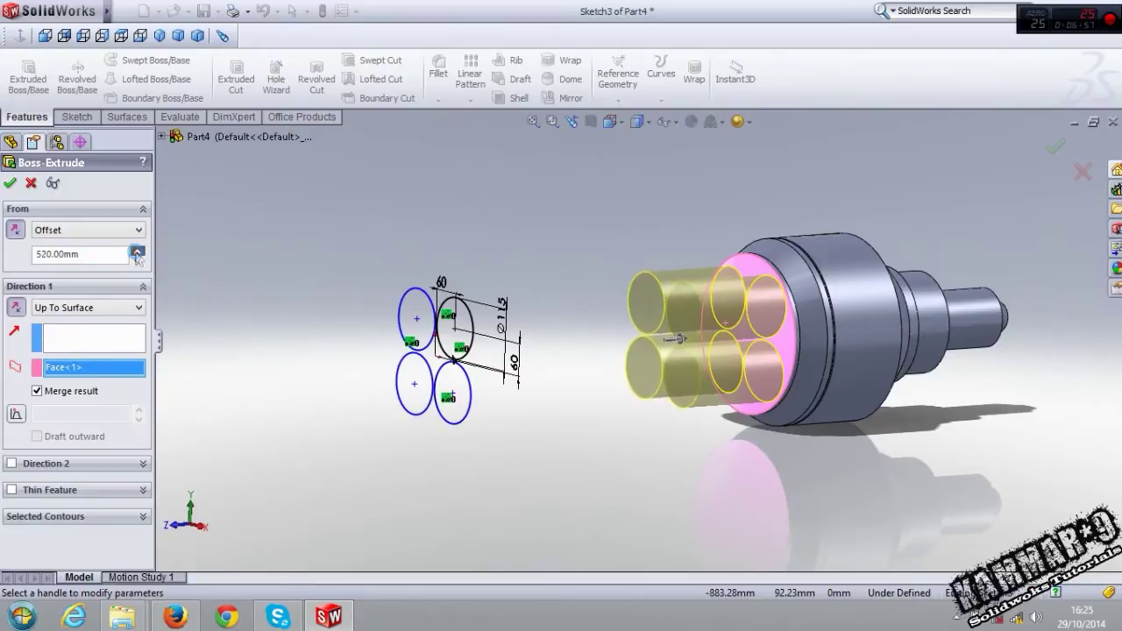
left_click(102, 35)
scroll(618, 401, "down", 5)
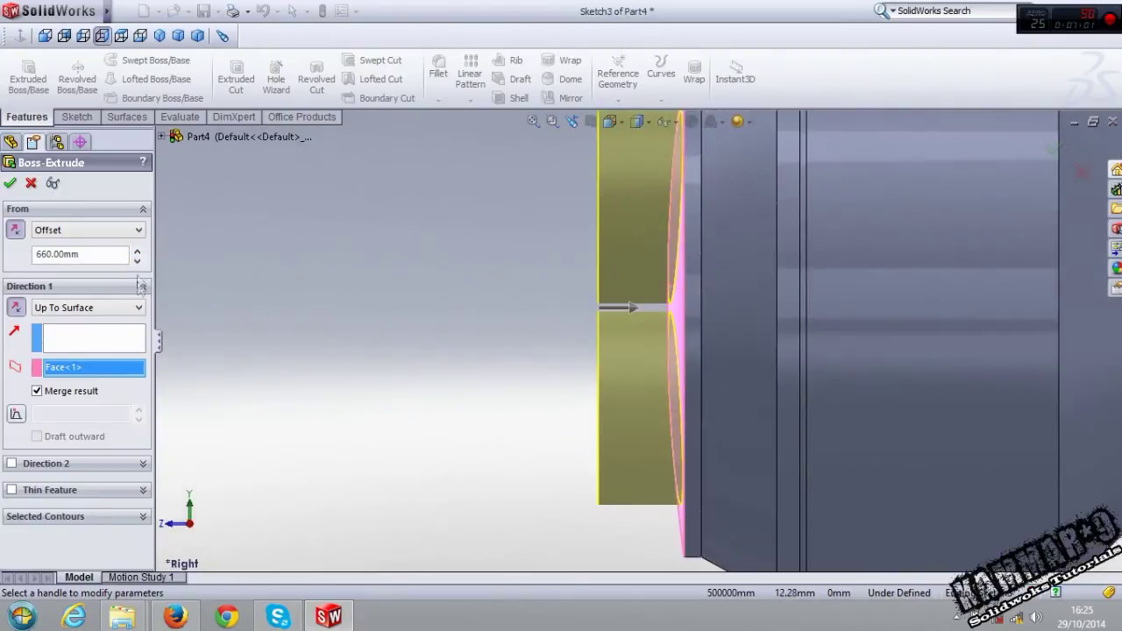
left_click(139, 251)
left_click(139, 251)
left_click(139, 251)
left_click(139, 250)
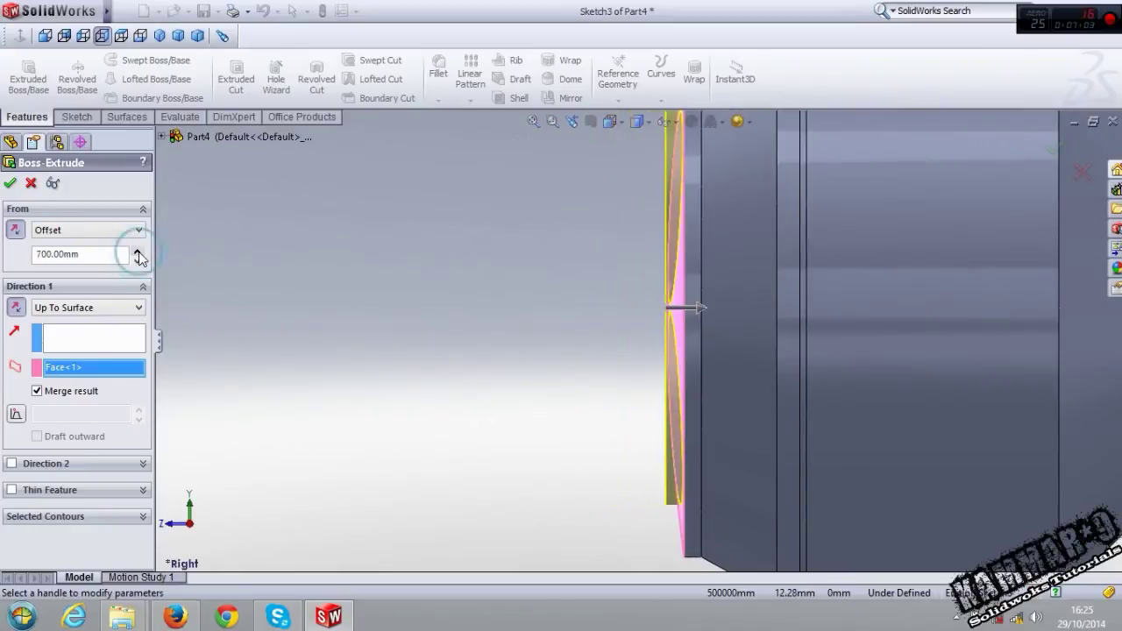
scroll(526, 338, "up", 5)
middle_click_drag(601, 318, 299, 277)
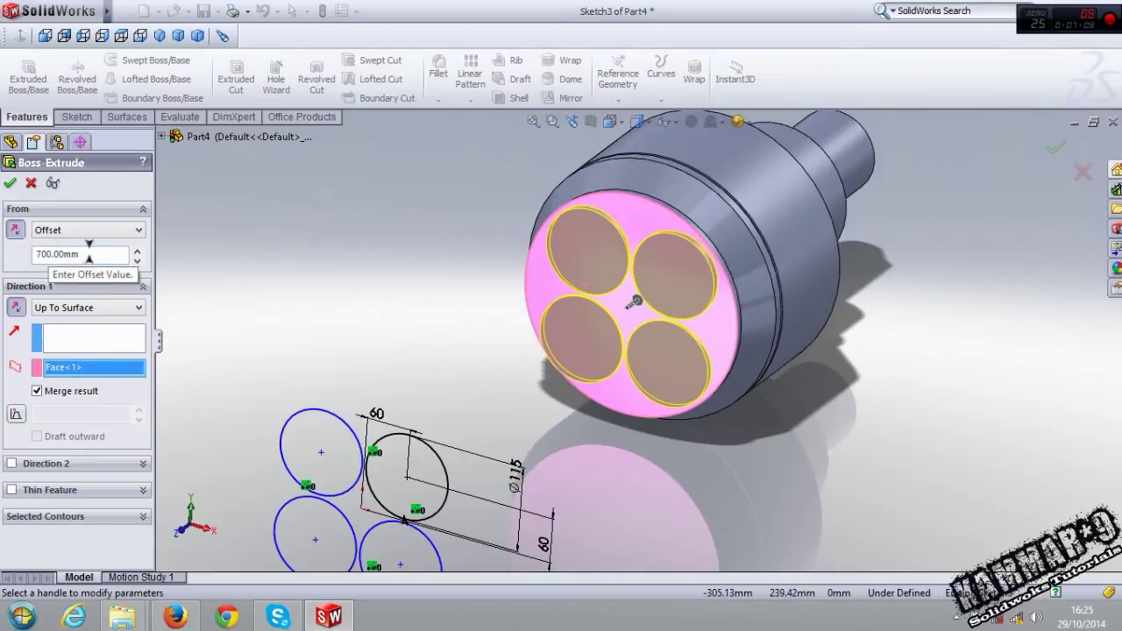
left_click(11, 184)
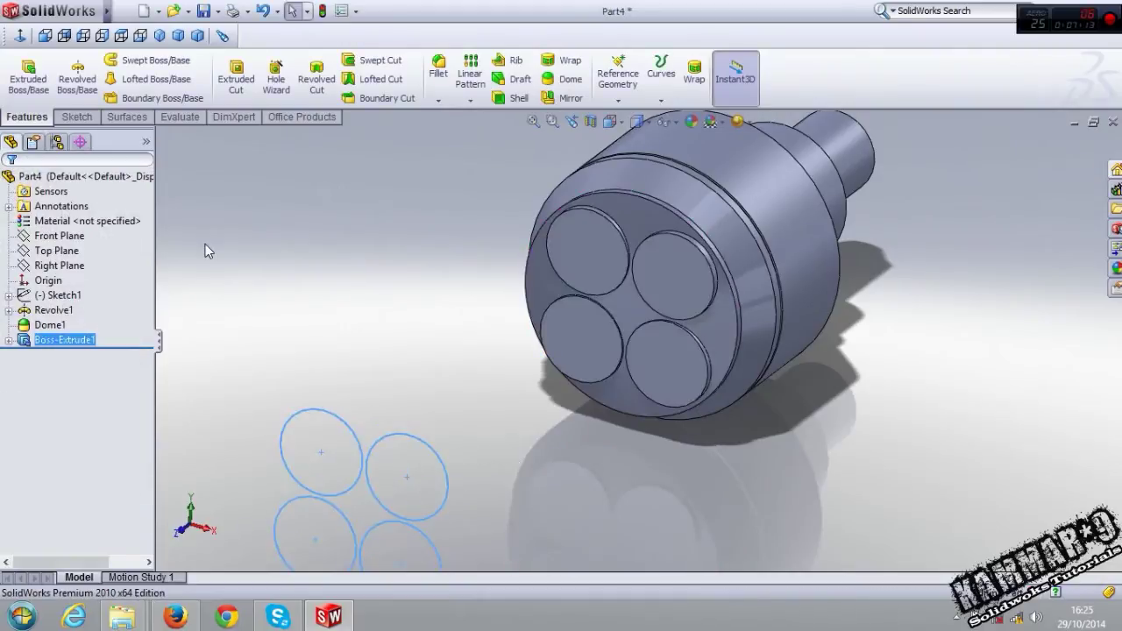
Sketch on the top-right boss face and offset its circular edge 5 mm inward
scroll(707, 275, "down", 3)
middle_click_drag(706, 275, 640, 354)
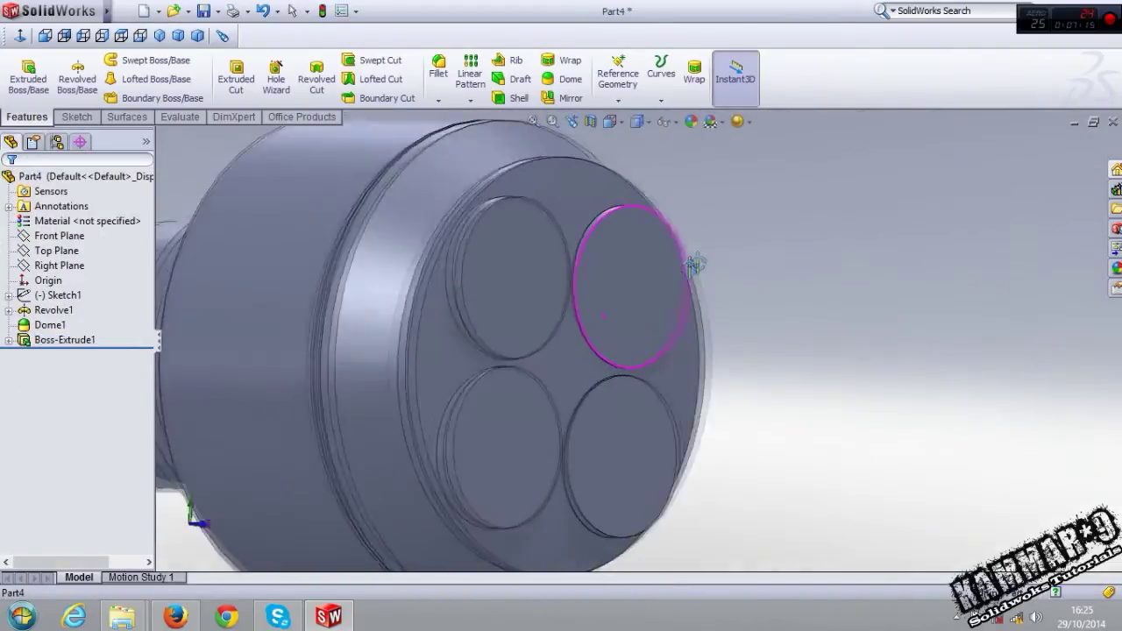
left_click(639, 276)
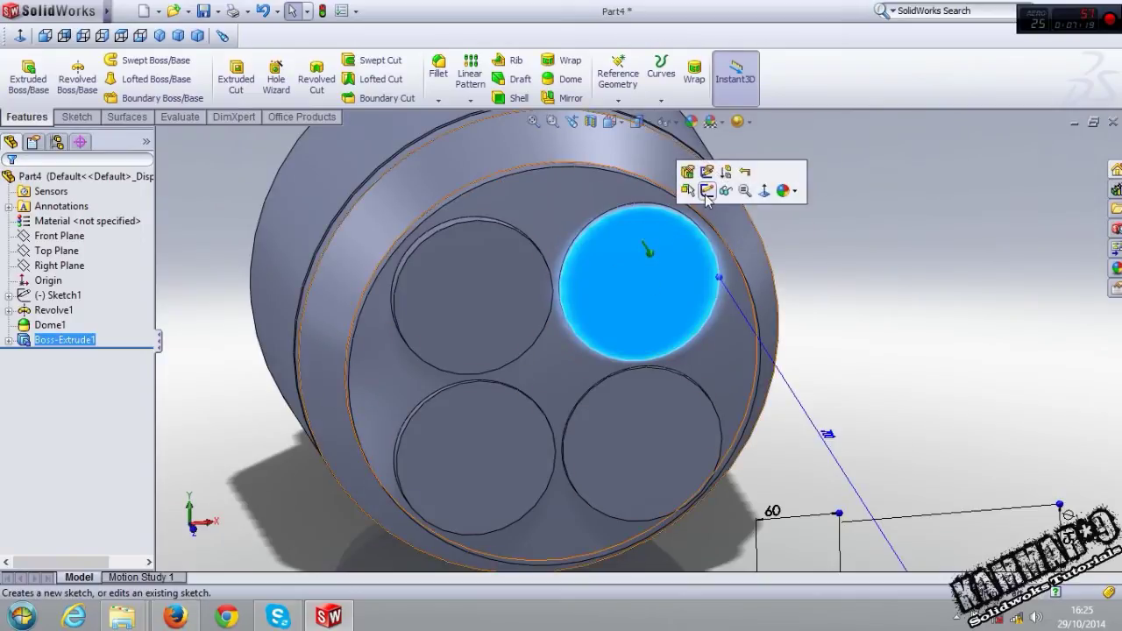
left_click(704, 206)
left_click(21, 36)
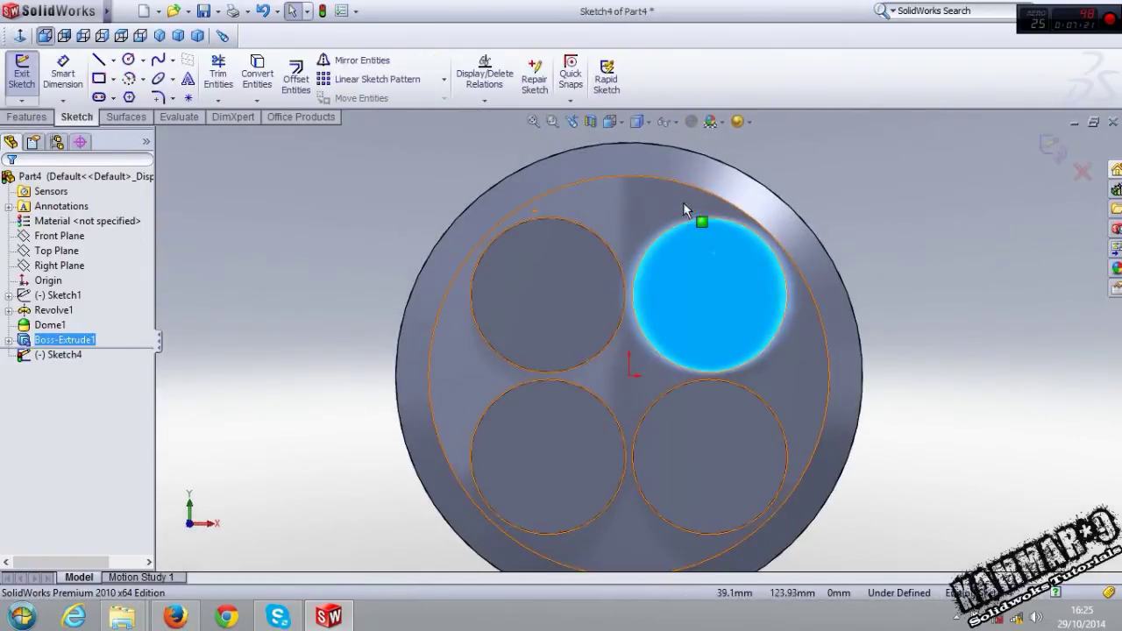
left_click(301, 88)
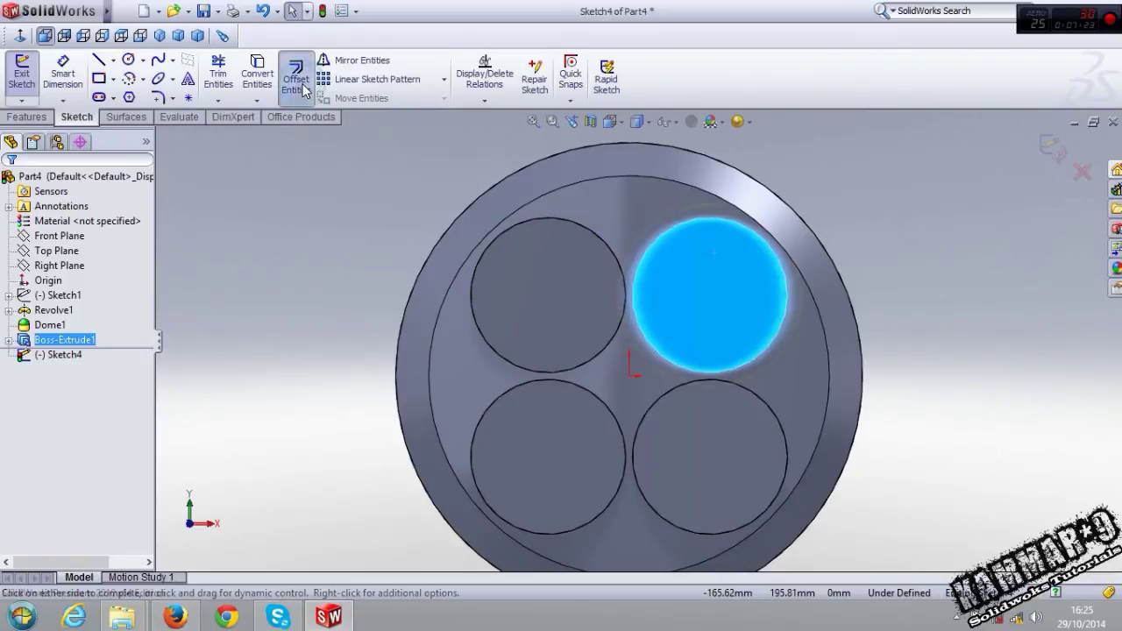
left_click(39, 269)
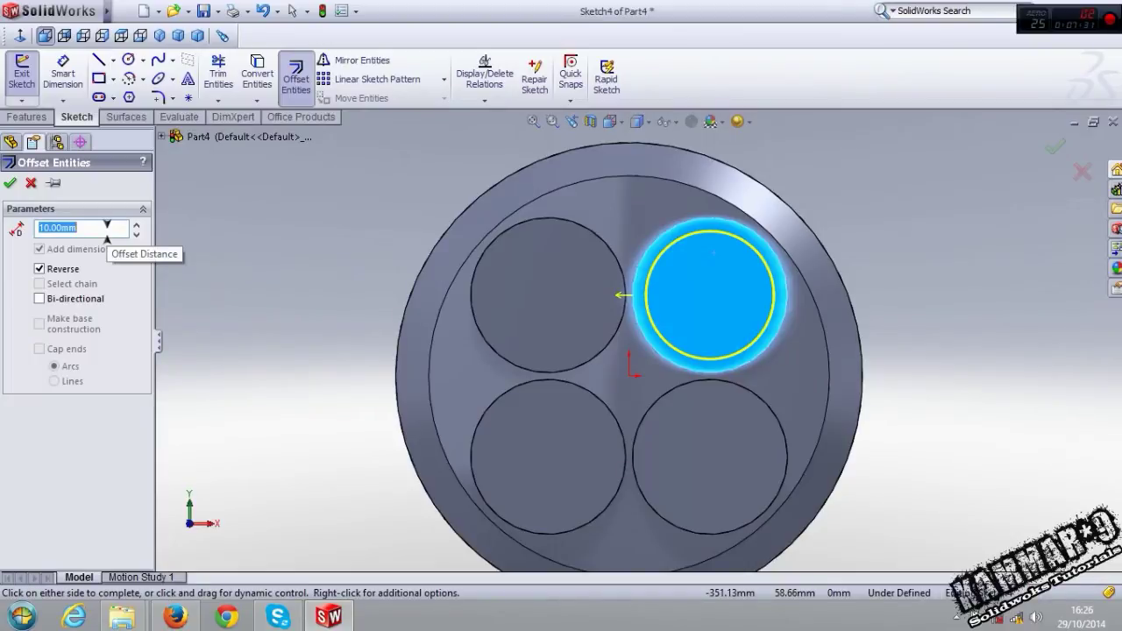
type("5")
key("Return")
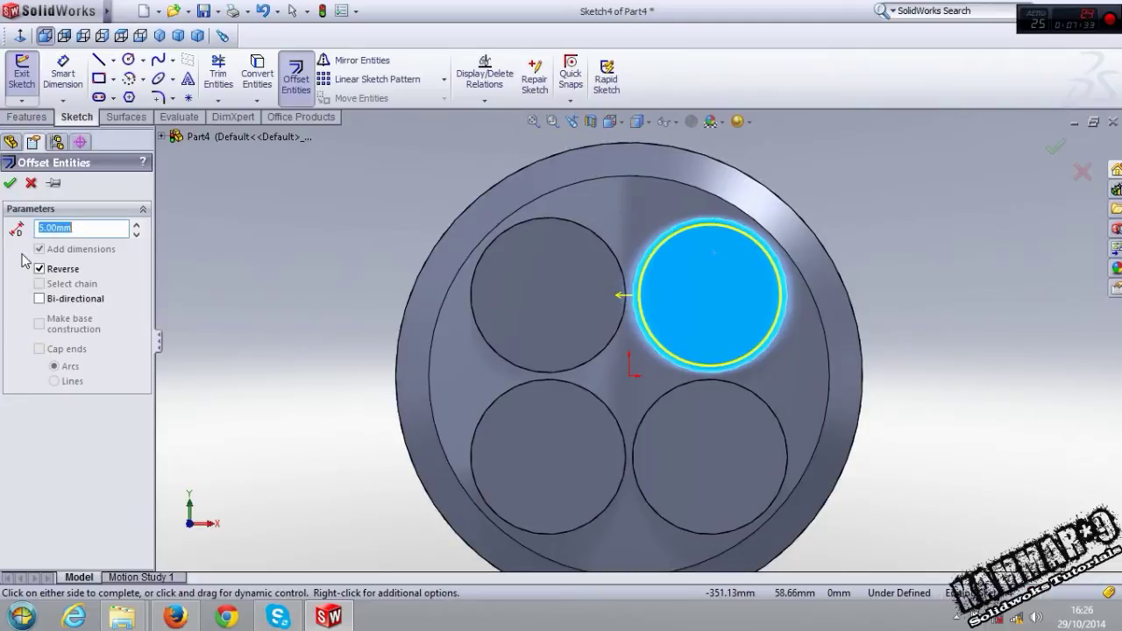
left_click(10, 182)
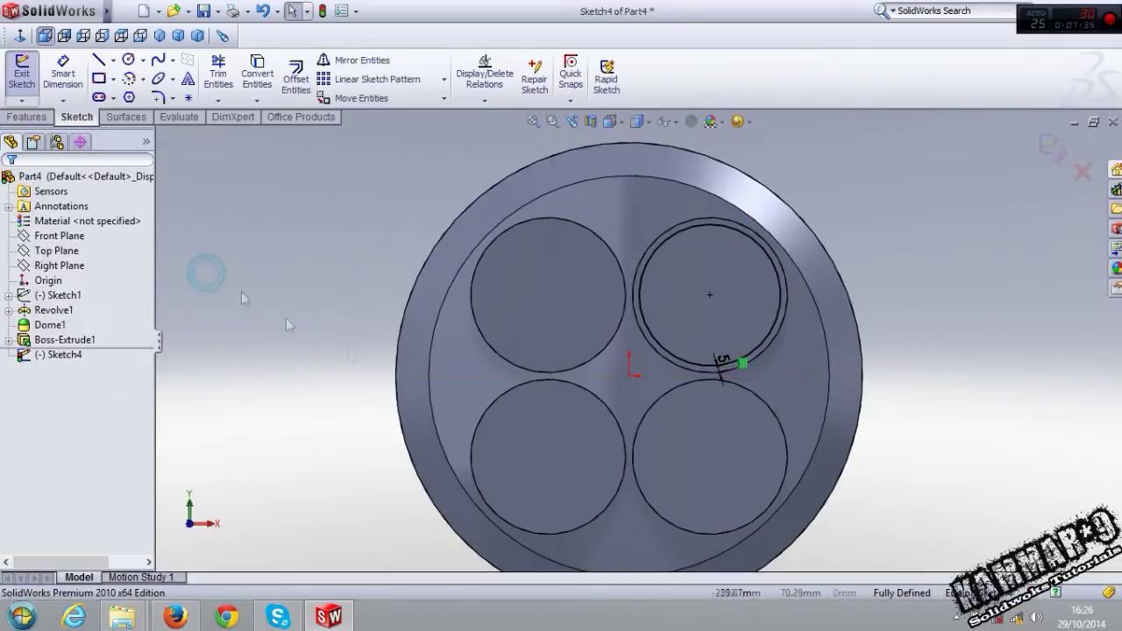
Circular-pattern the offset circle into four equally spaced circles
left_click(658, 346)
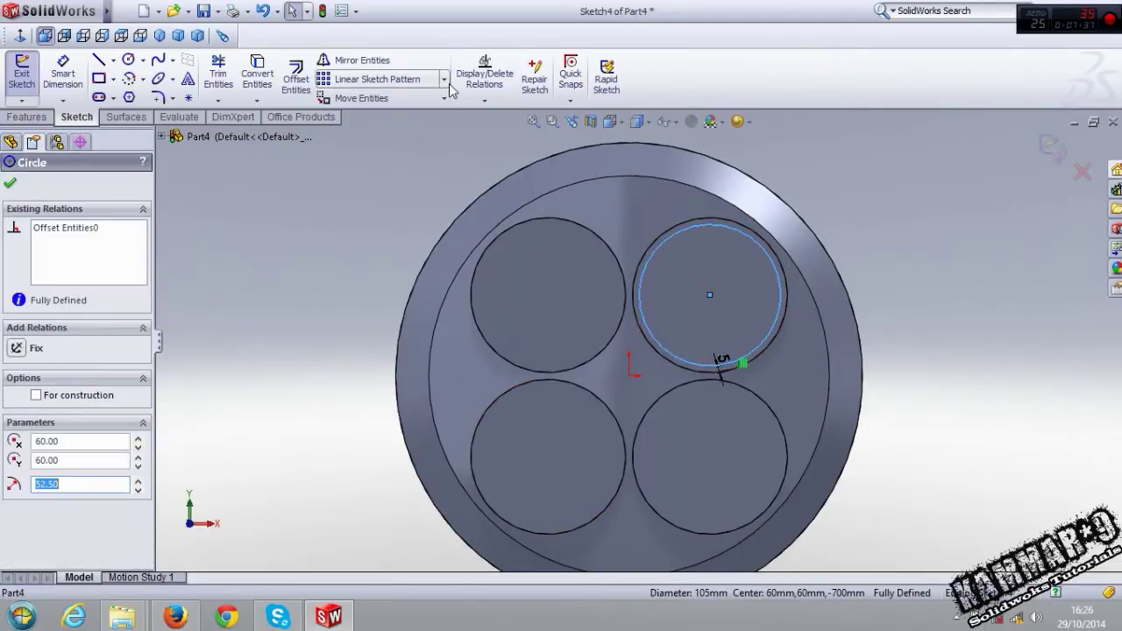
left_click(443, 79)
left_click(355, 114)
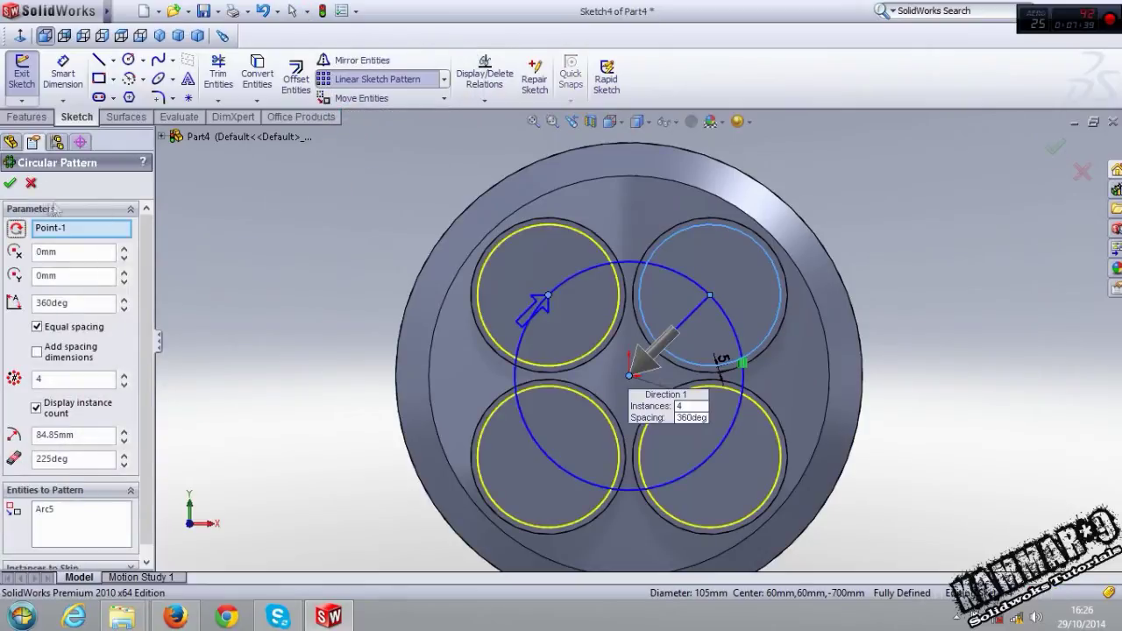
left_click(9, 182)
left_click(26, 116)
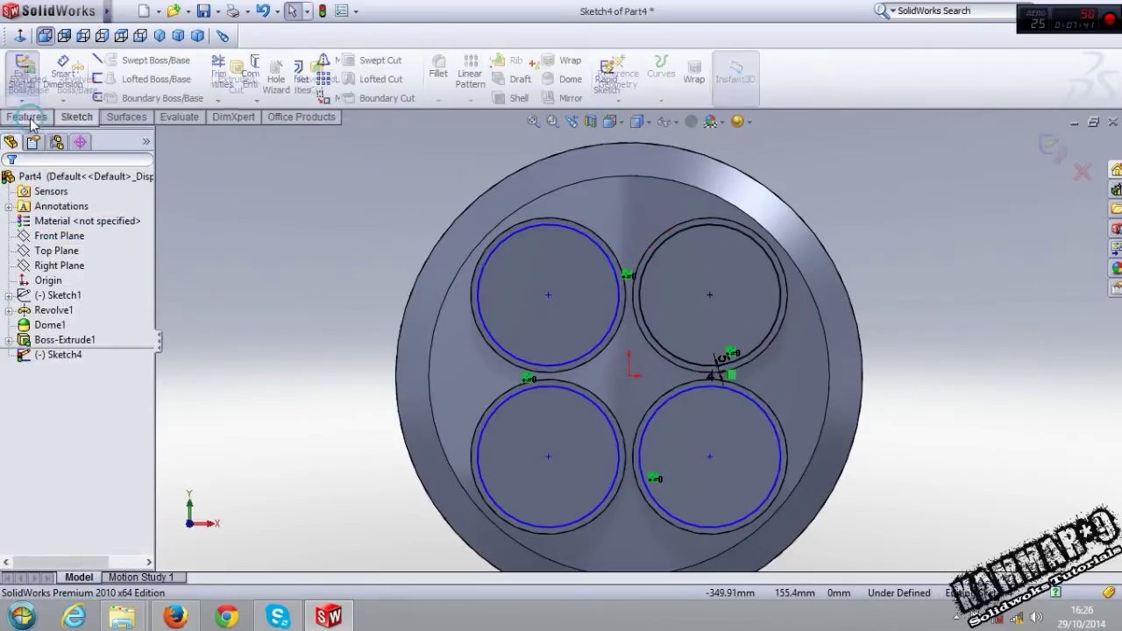
Extruded-cut the four circles 20 mm deep, creating Cut-Extrude1 with four holes
middle_click_drag(364, 279, 298, 210)
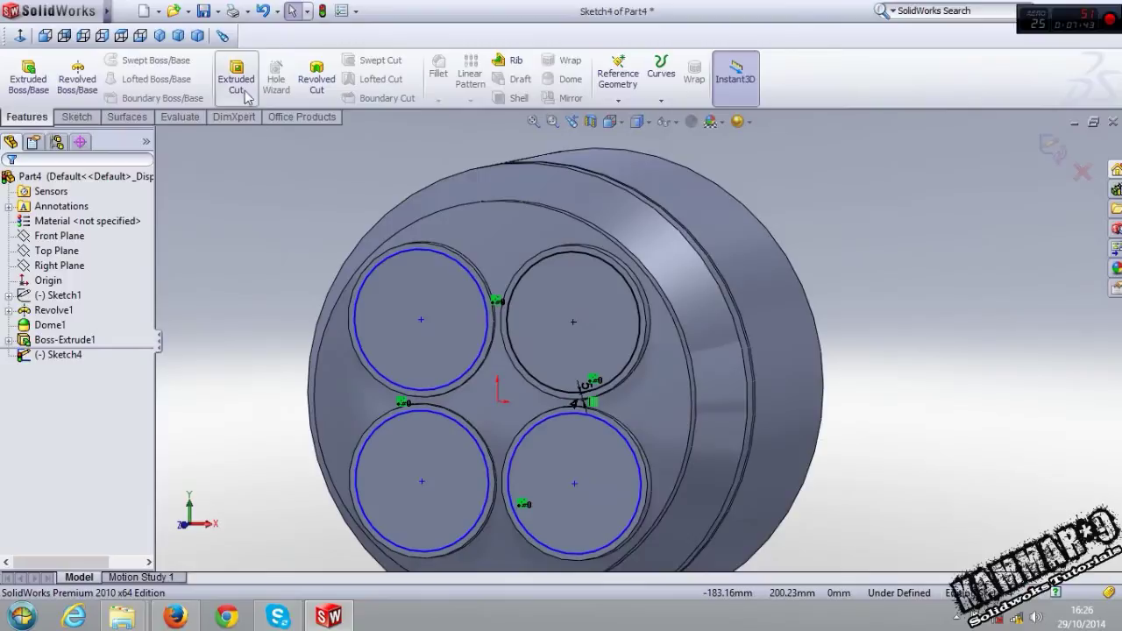
left_click(245, 87)
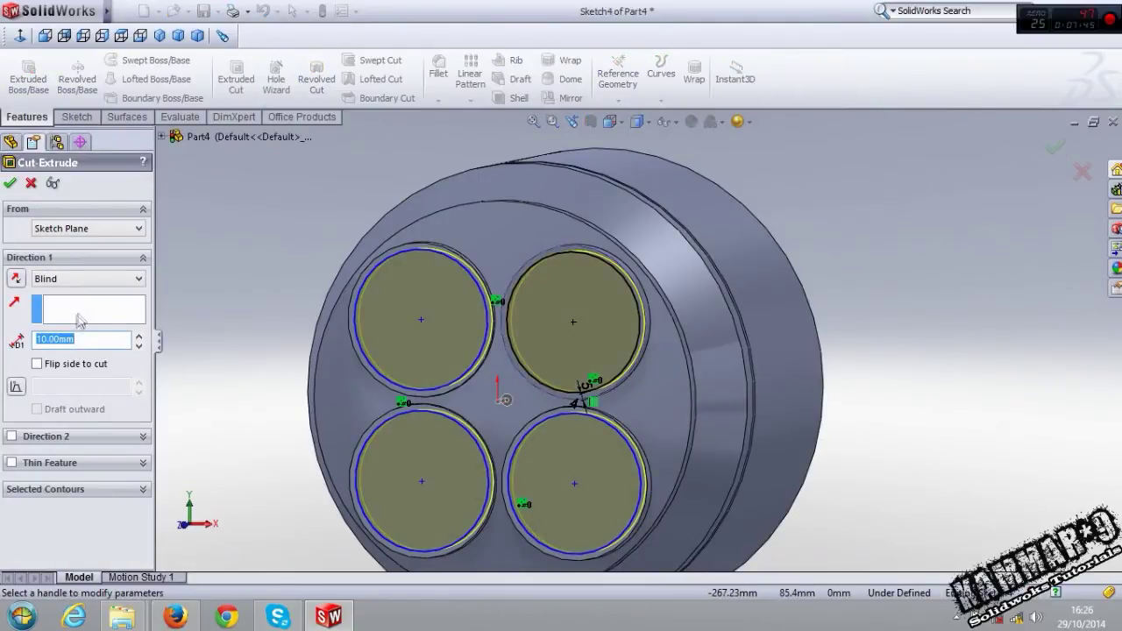
middle_click_drag(525, 395, 406, 412)
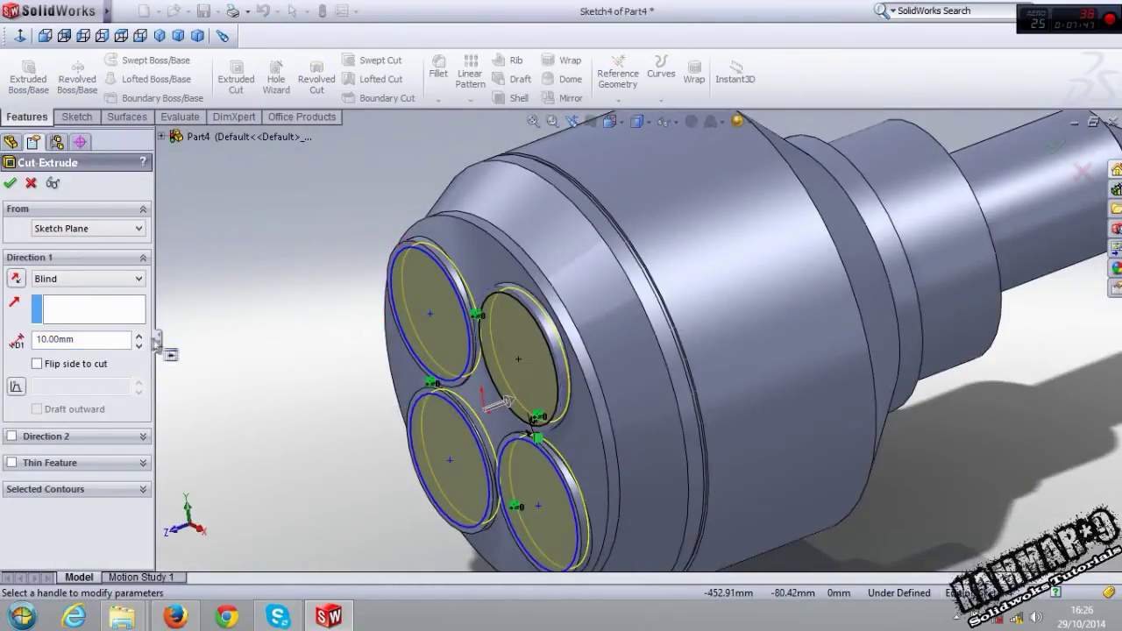
type("20")
key("Return")
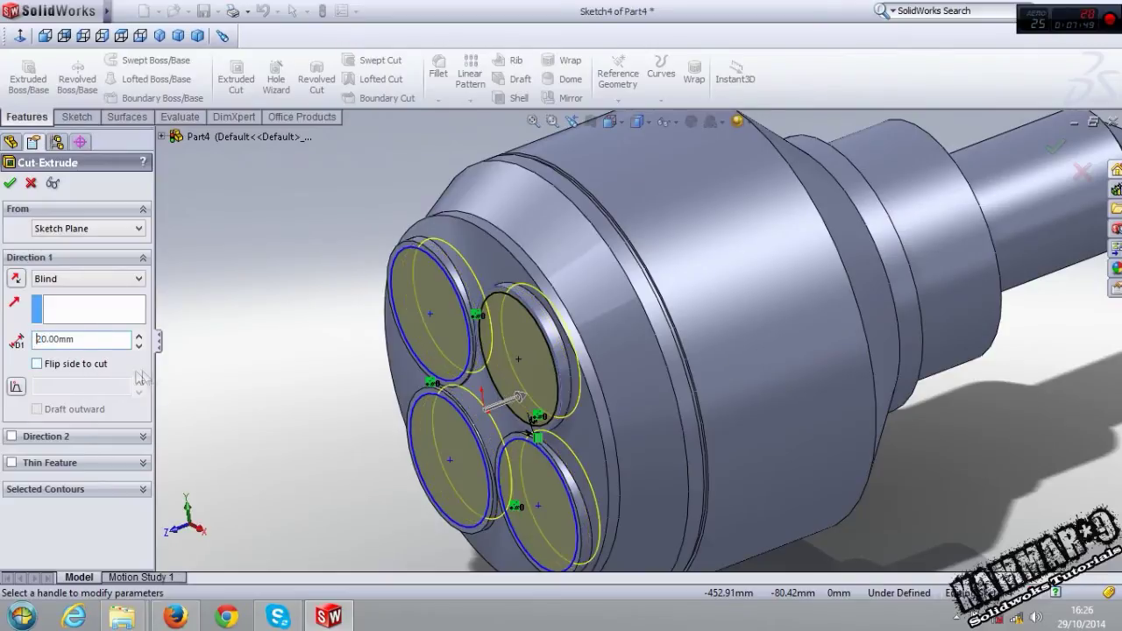
middle_click_drag(438, 438, 513, 364)
left_click(584, 307)
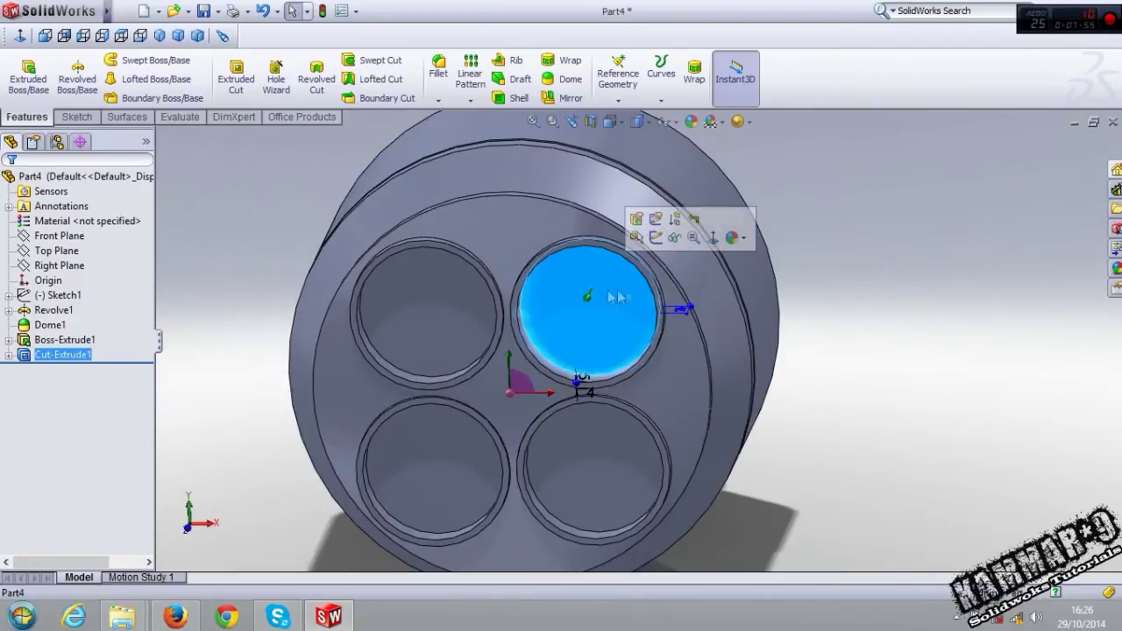
On the top-right hole's bottom face, sketch a circle centred in the hole
left_click(653, 238)
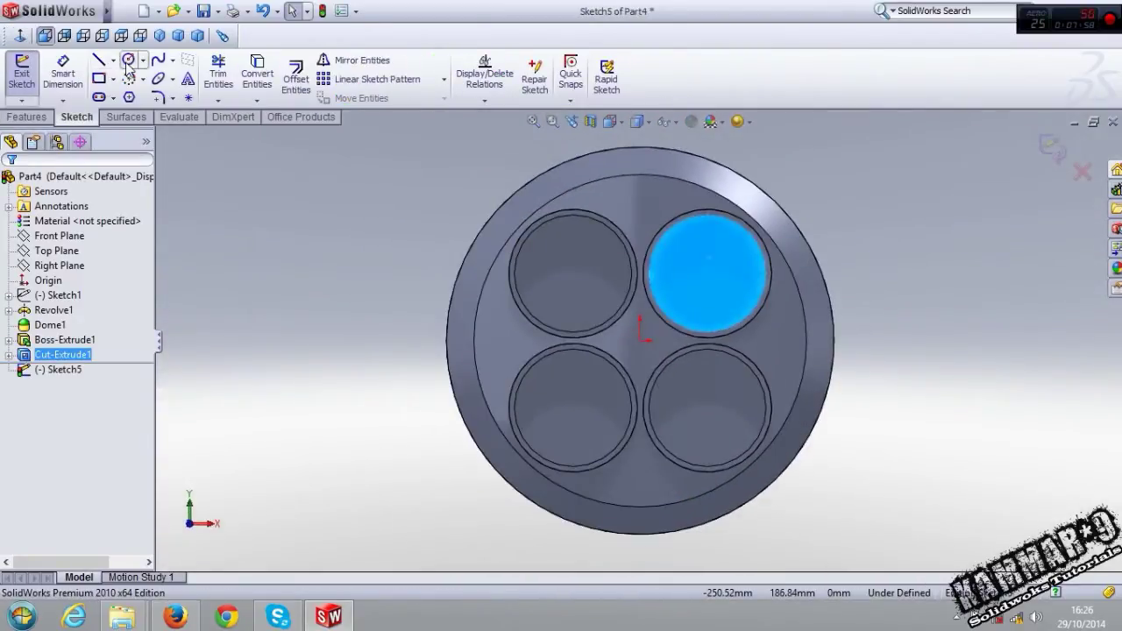
left_click(128, 59)
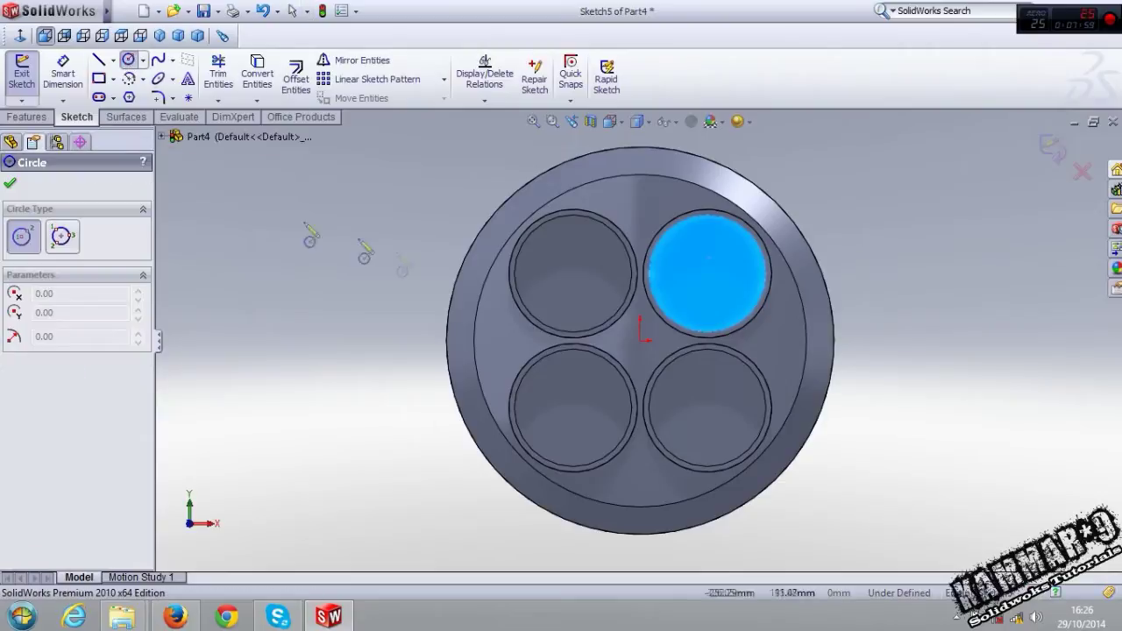
scroll(727, 272, "down", 2)
scroll(701, 300, "down", 3)
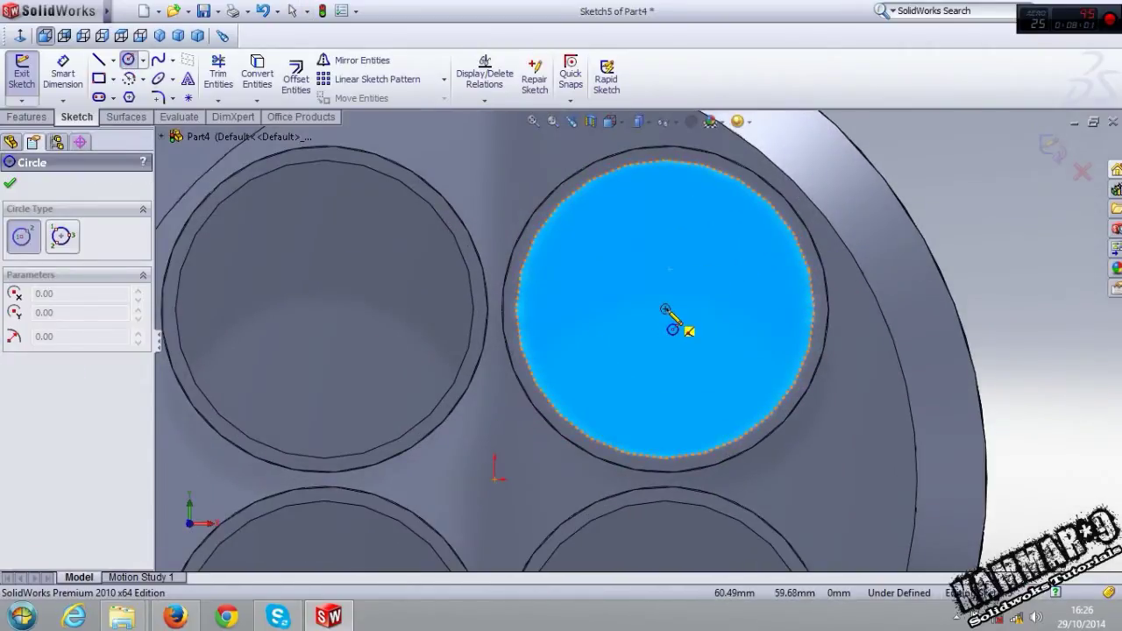
left_click(666, 309)
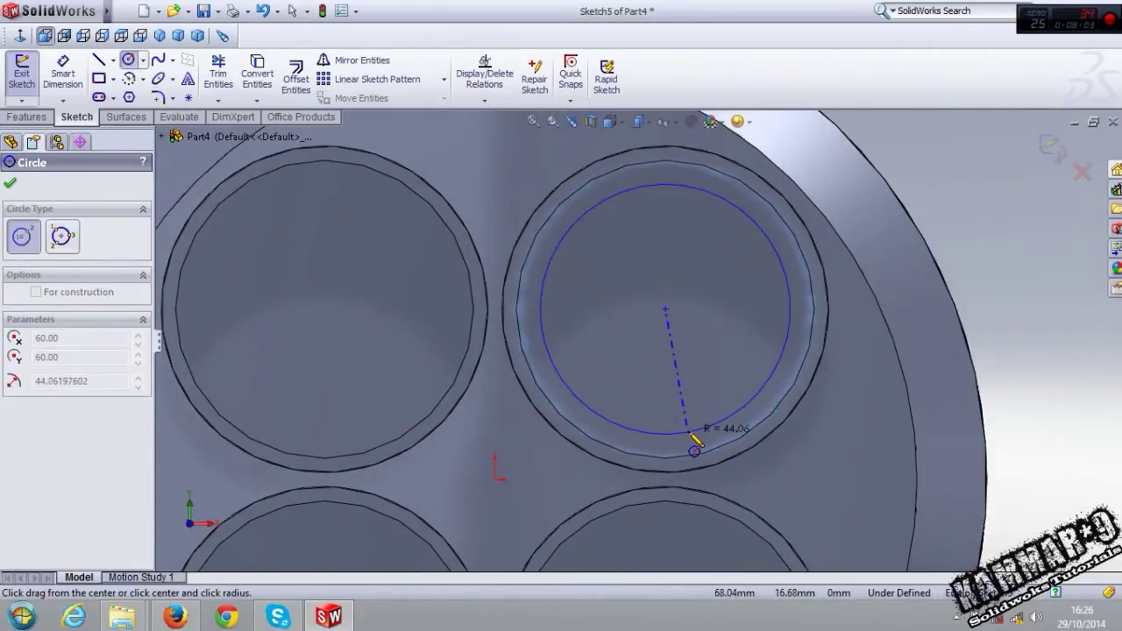
left_click(696, 444)
key("Escape")
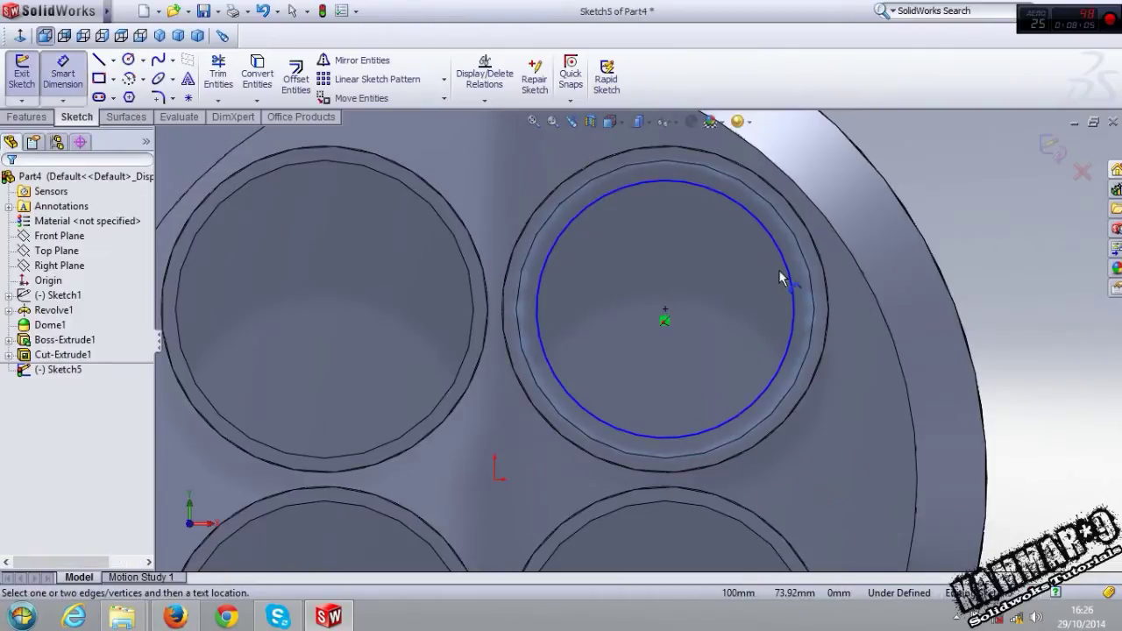
Dimension the circle to 95 mm diameter and exit Sketch5
left_click(790, 273)
left_click(969, 200)
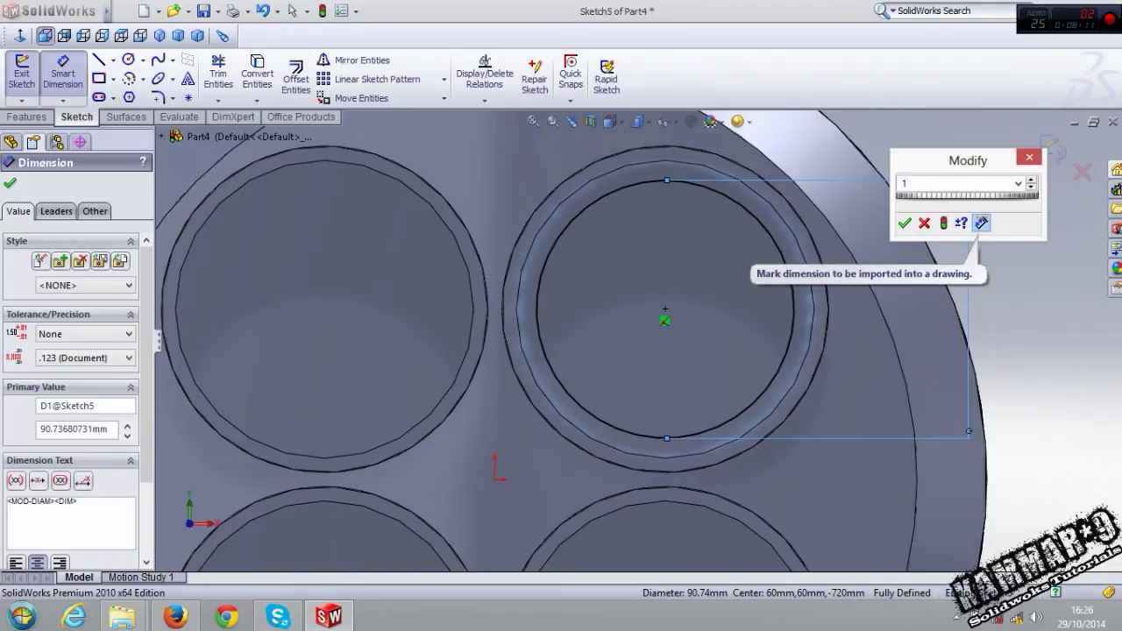
key("Return")
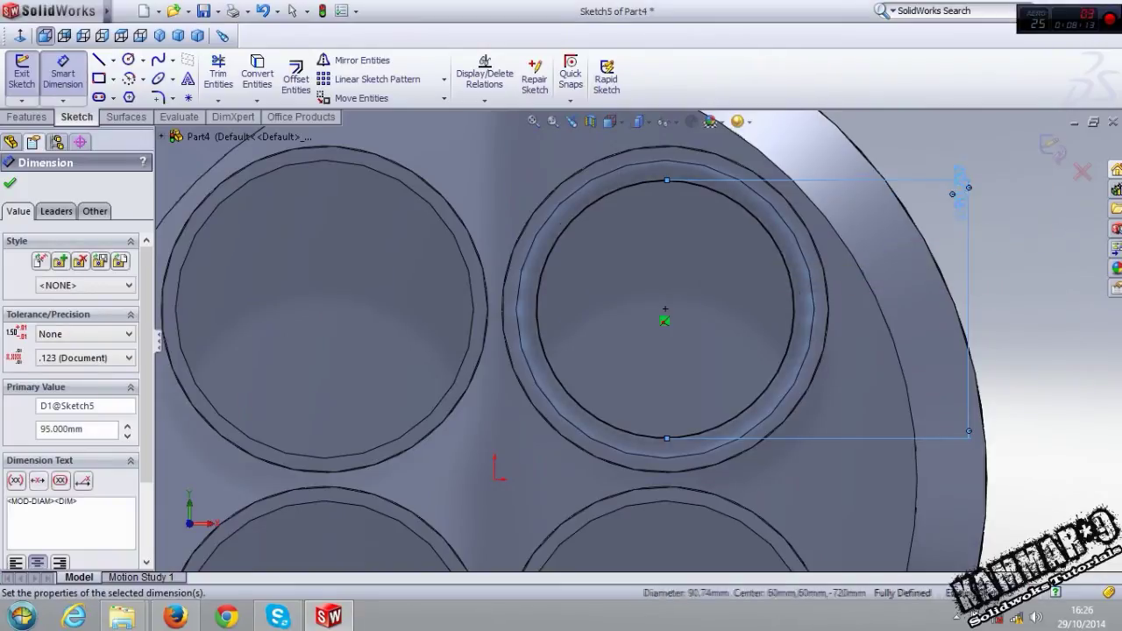
scroll(953, 302, "up", 2)
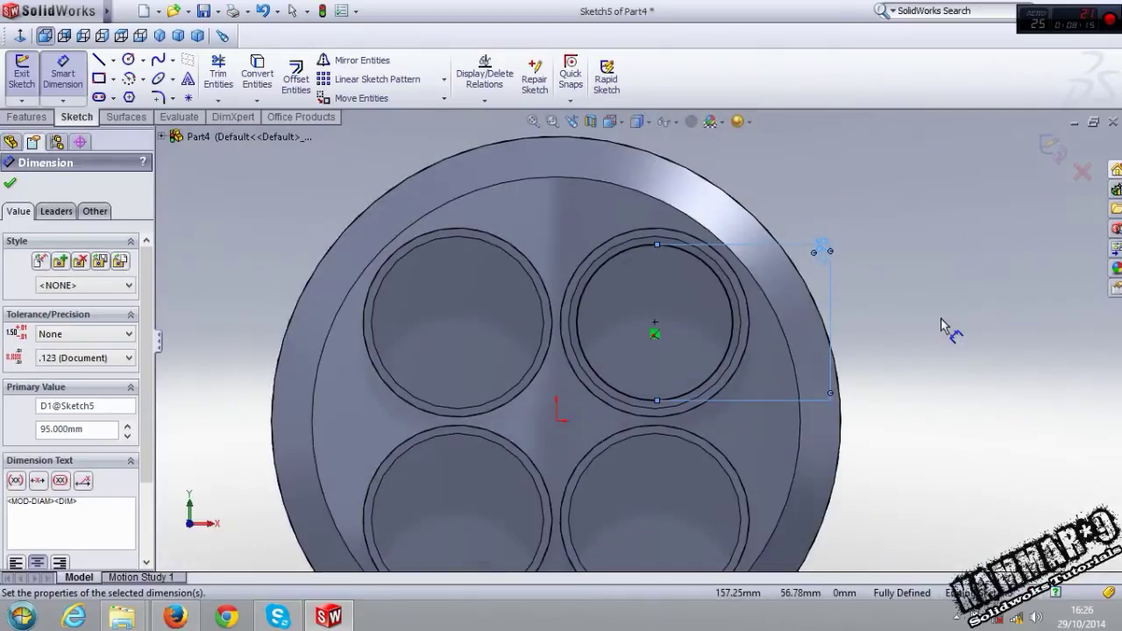
scroll(877, 361, "up", 2)
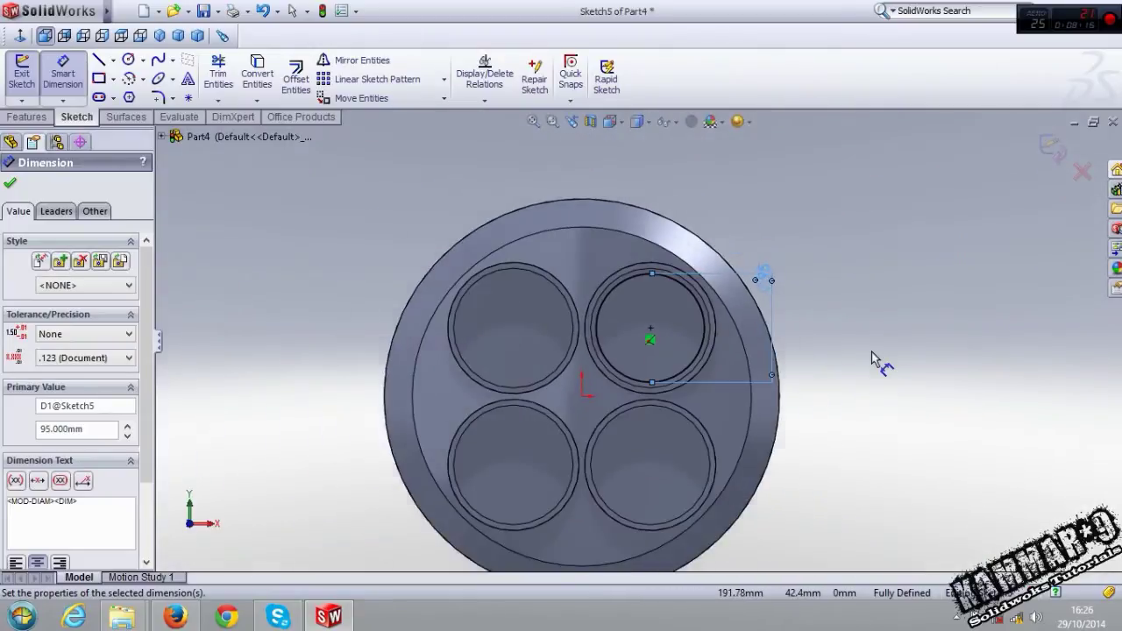
left_click(1052, 149)
mouse_move(885, 283)
middle_mouse_down()
mouse_move(814, 230)
mouse_move(789, 340)
middle_mouse_up()
scroll(480, 530, "down", 2)
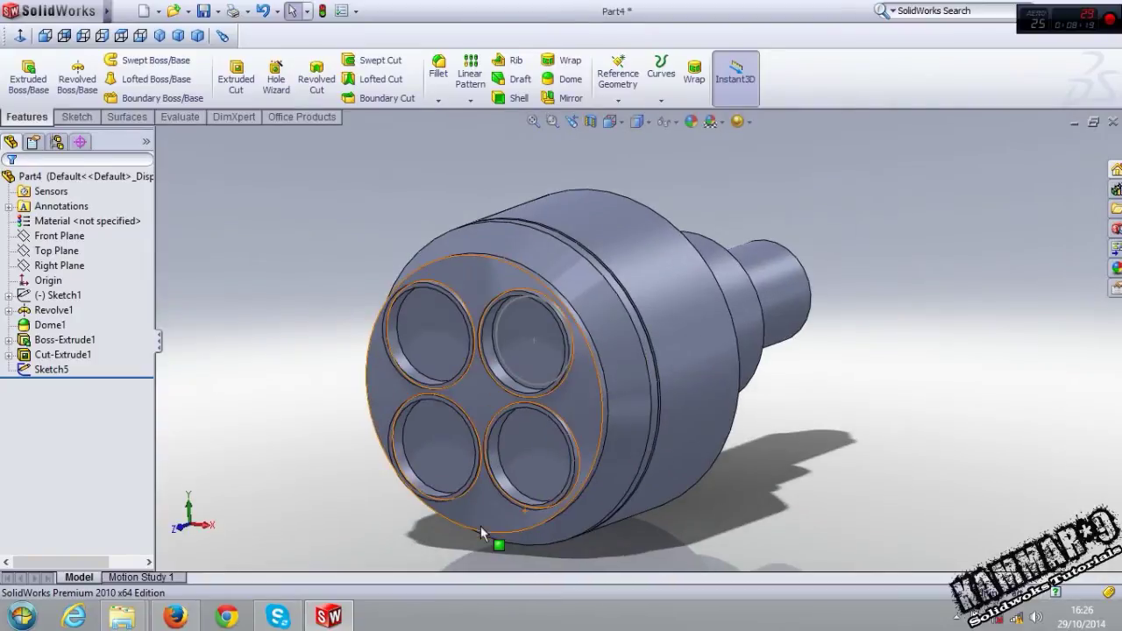
left_click(78, 116)
Start a 3D sketch with lines from the top-right hole centre outward, then down
left_click(21, 100)
left_click(44, 129)
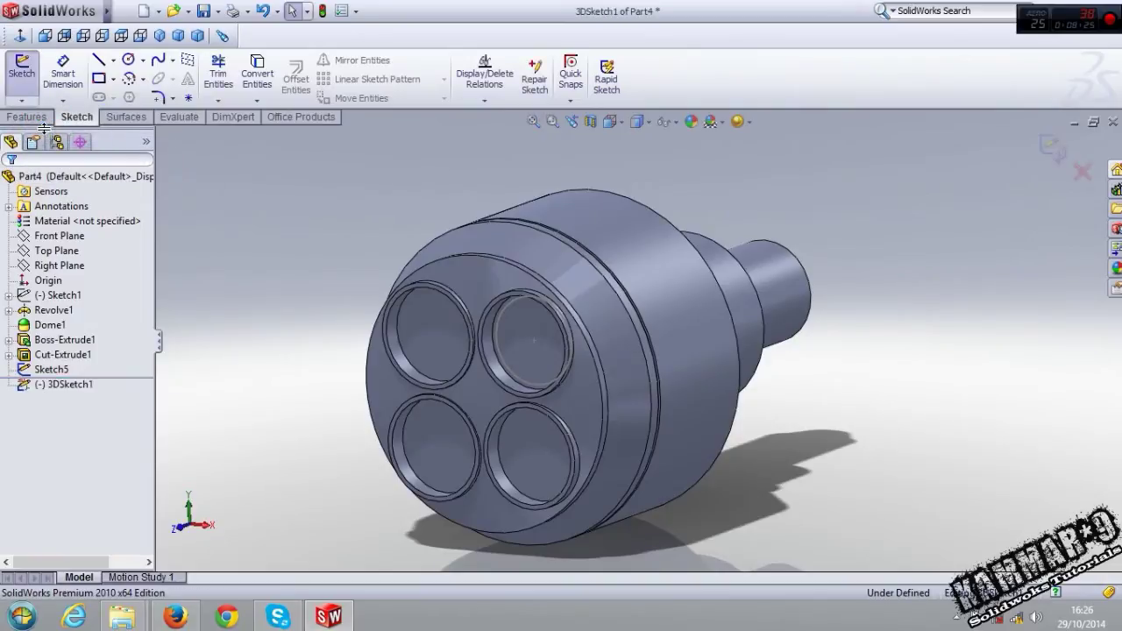
left_click(101, 64)
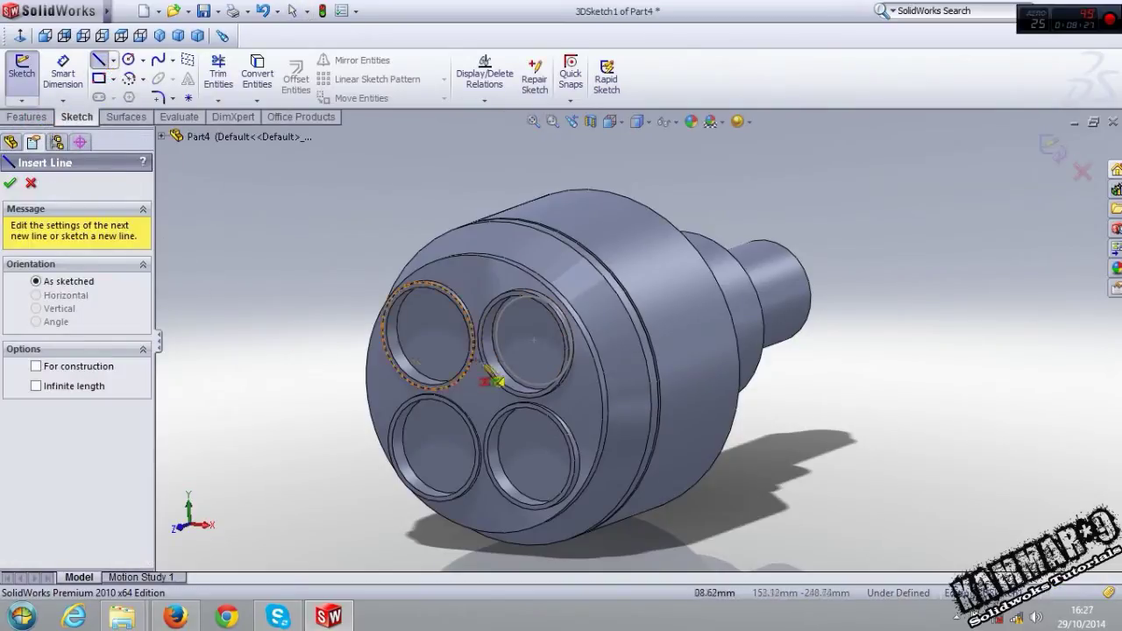
left_click(534, 341)
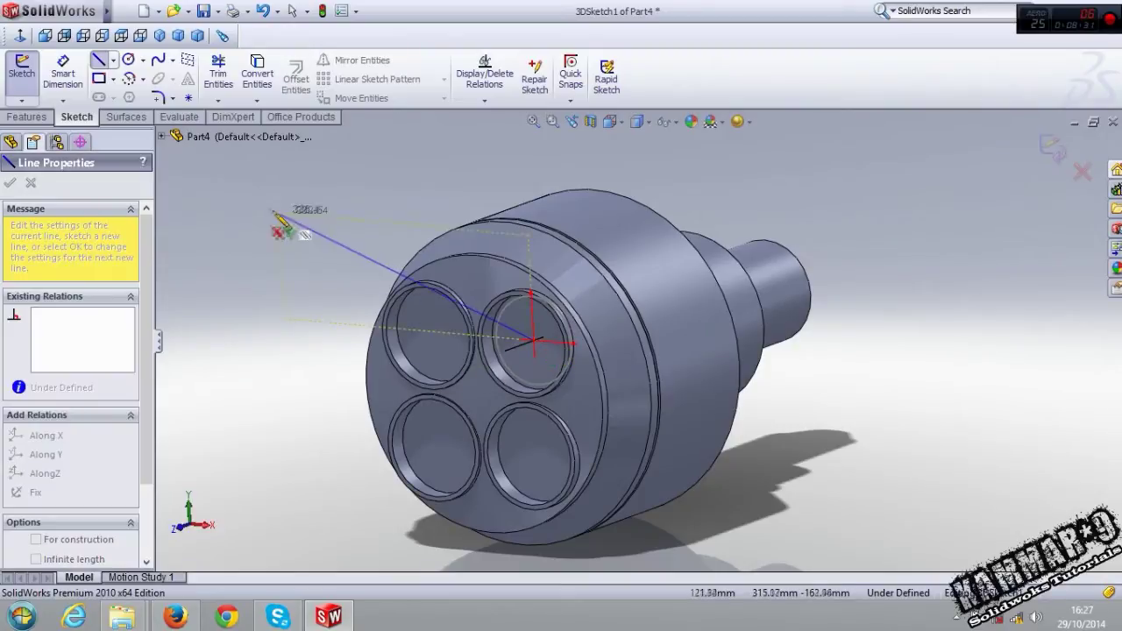
left_click(101, 35)
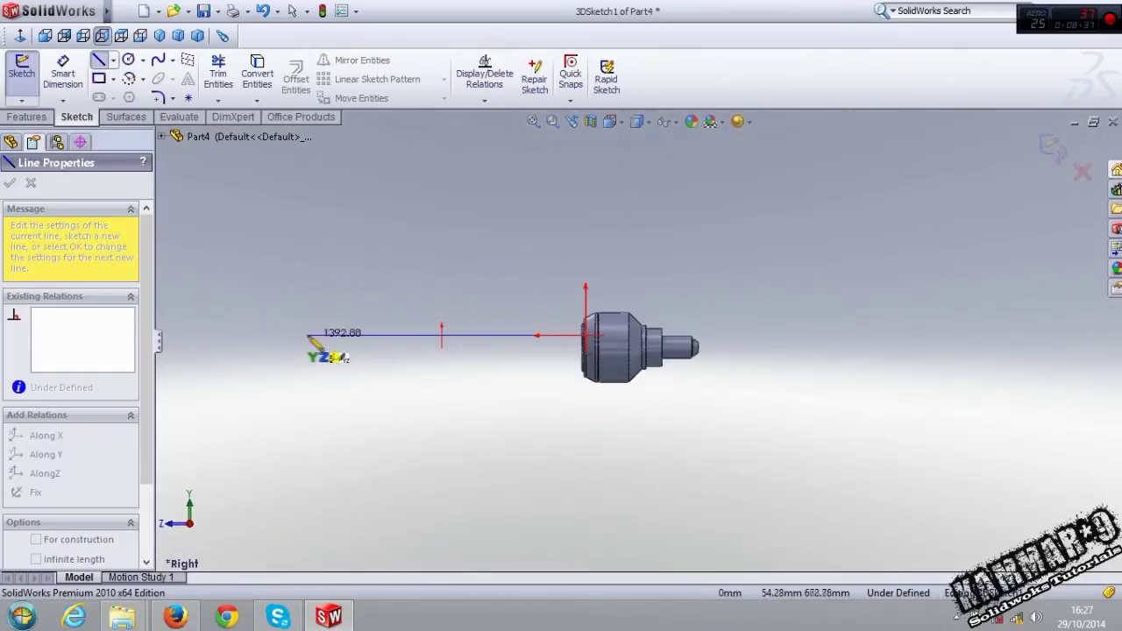
left_click(312, 336)
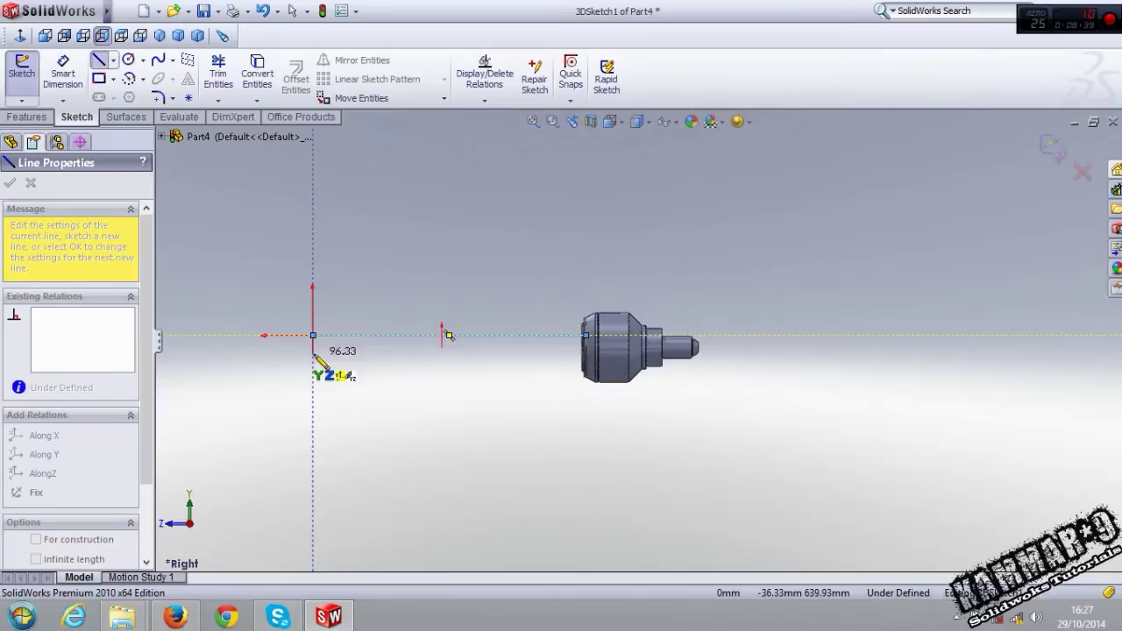
left_click(313, 358)
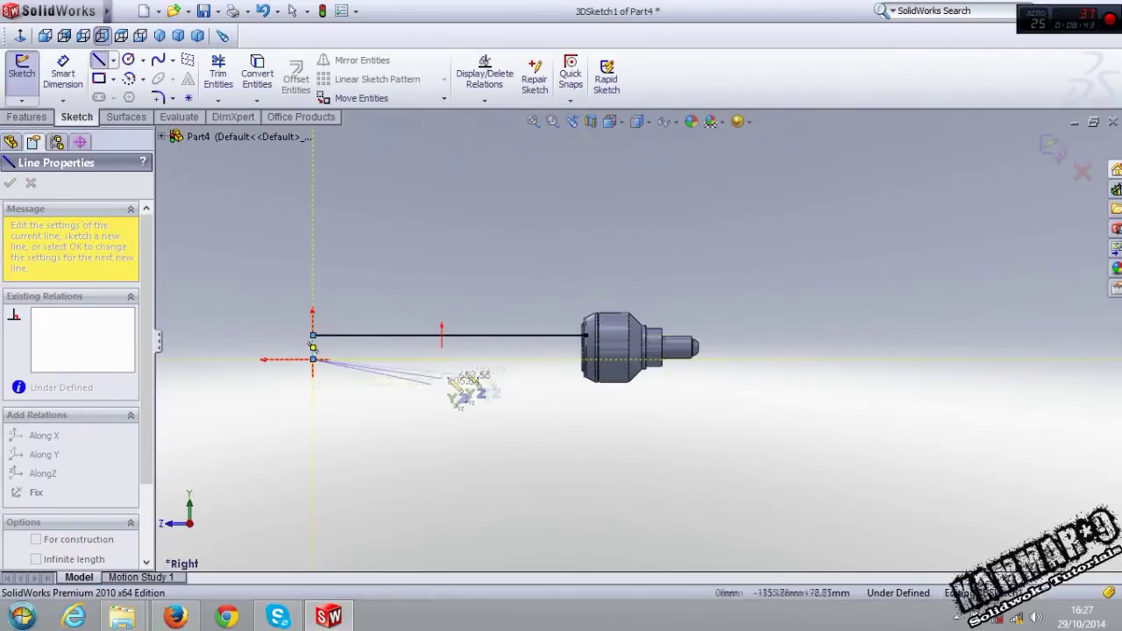
Complete the line path back into the lower-right hole's centre
middle_click_drag(467, 378, 500, 401)
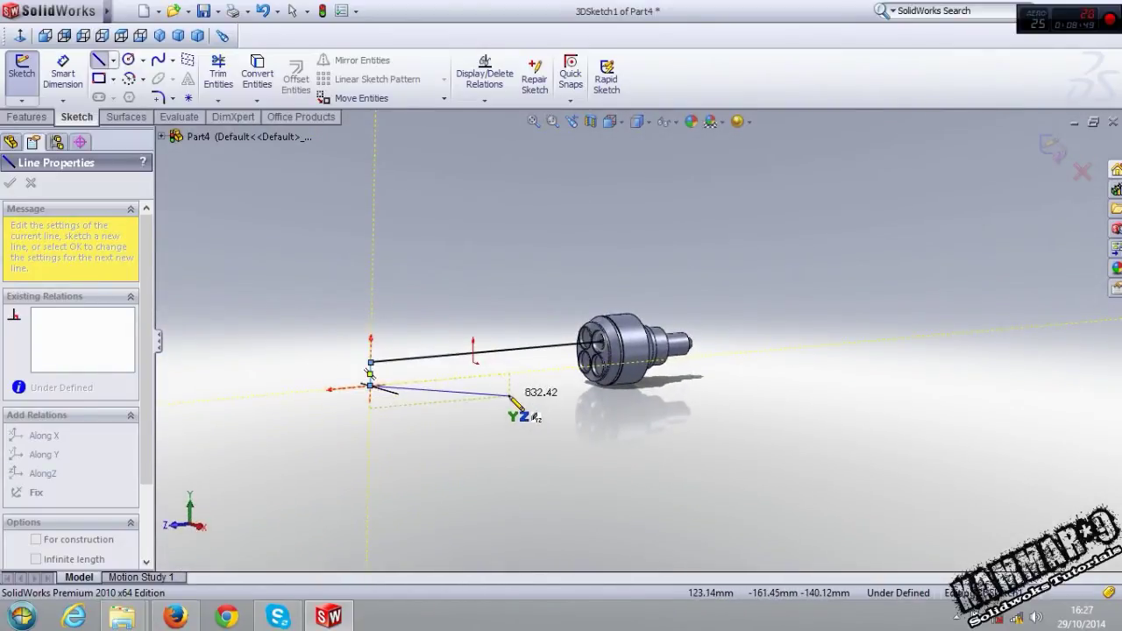
middle_click_drag(517, 407, 521, 404)
scroll(579, 377, "down", 3)
scroll(631, 359, "down", 3)
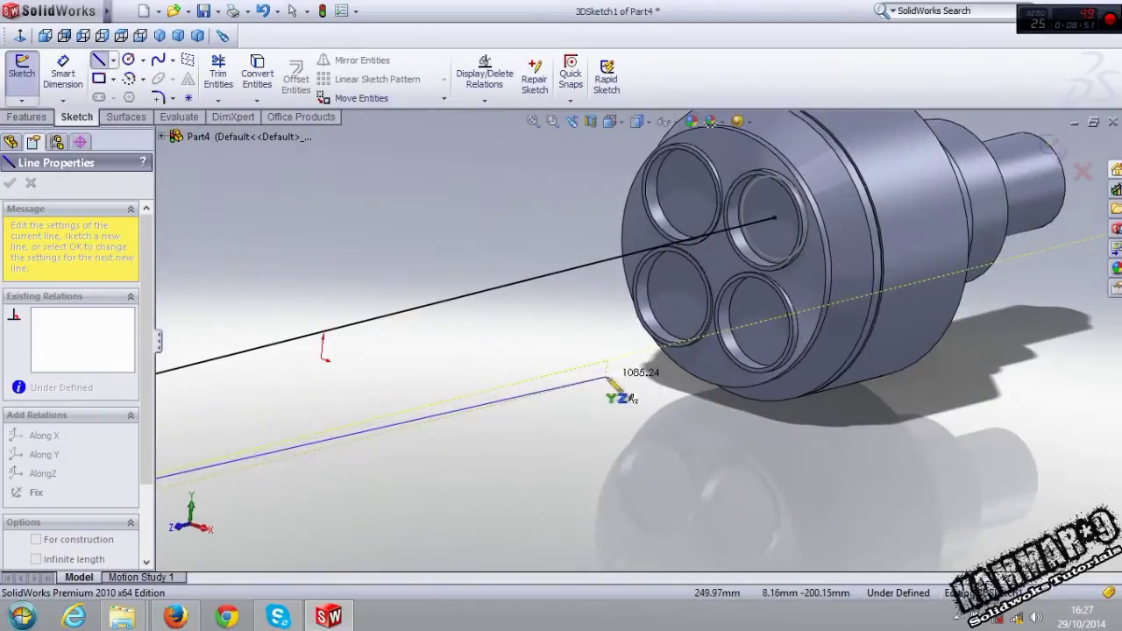
scroll(736, 359, "down", 3)
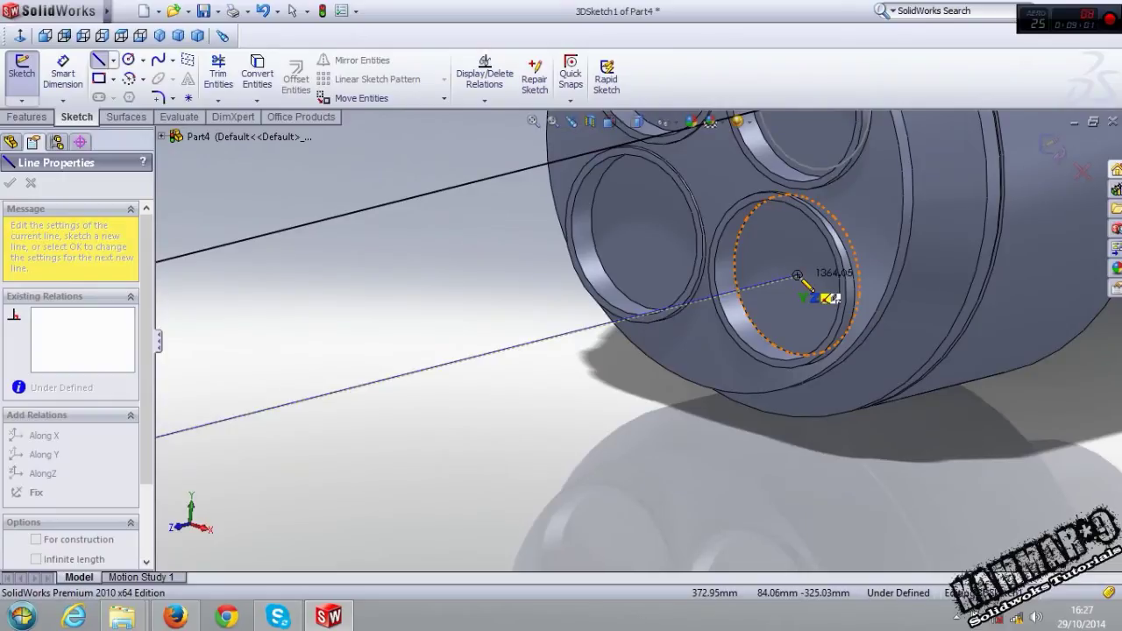
left_click(796, 276)
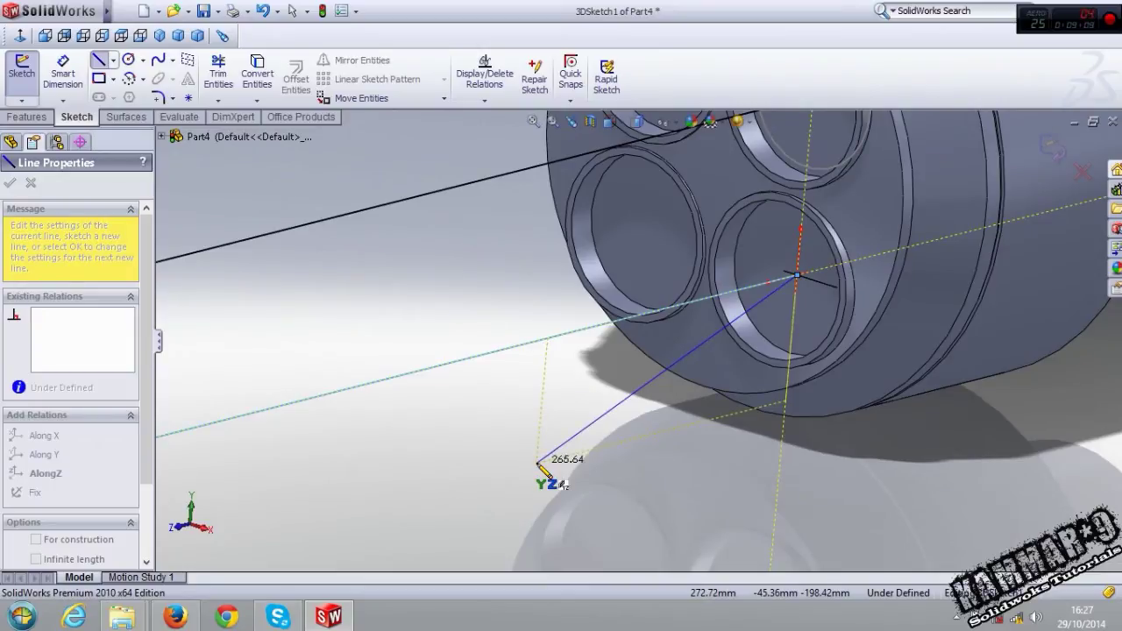
double_click(538, 463)
Make the path's bottom line perpendicular to the lower-right hole's face
scroll(596, 450, "up", 5)
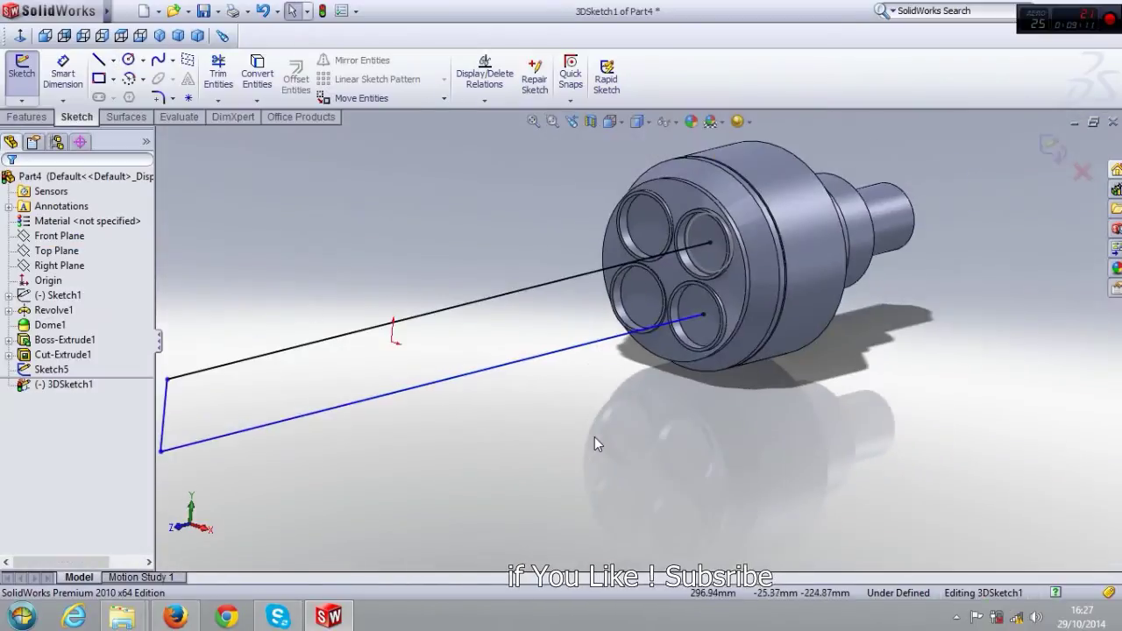
key("ctrl+4")
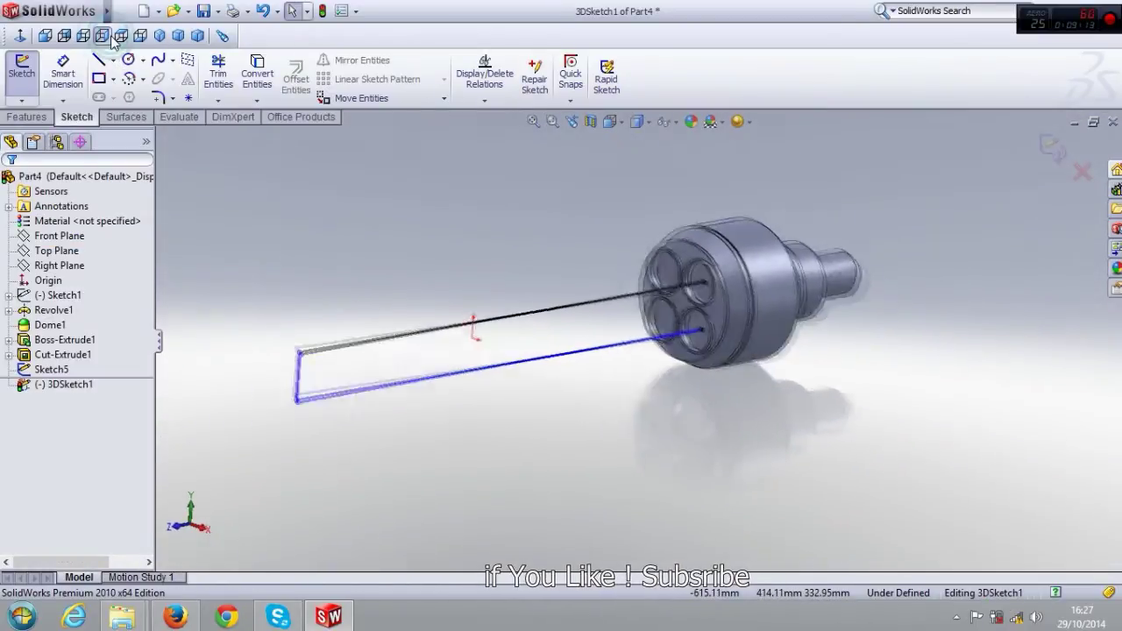
scroll(556, 344, "down", 2)
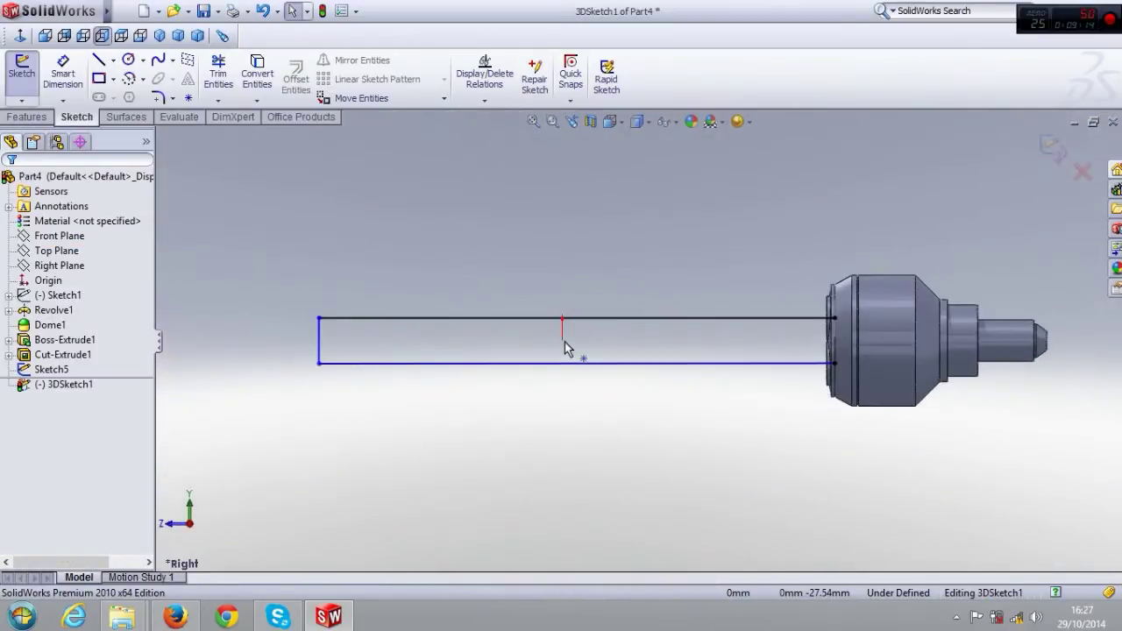
left_click(605, 364)
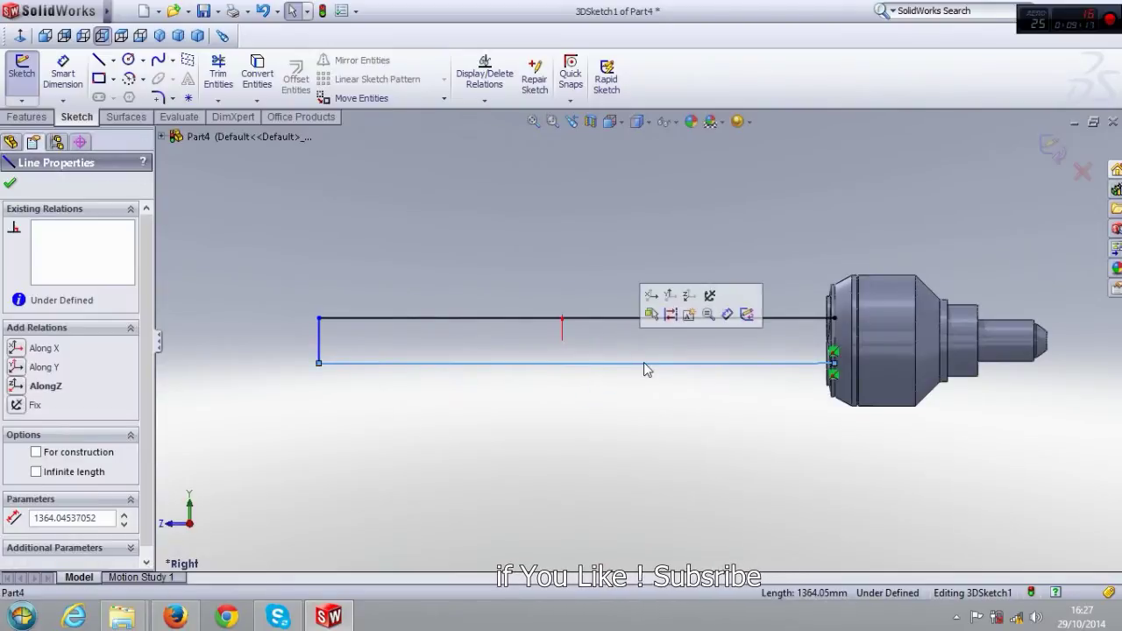
middle_click_drag(783, 404, 808, 406)
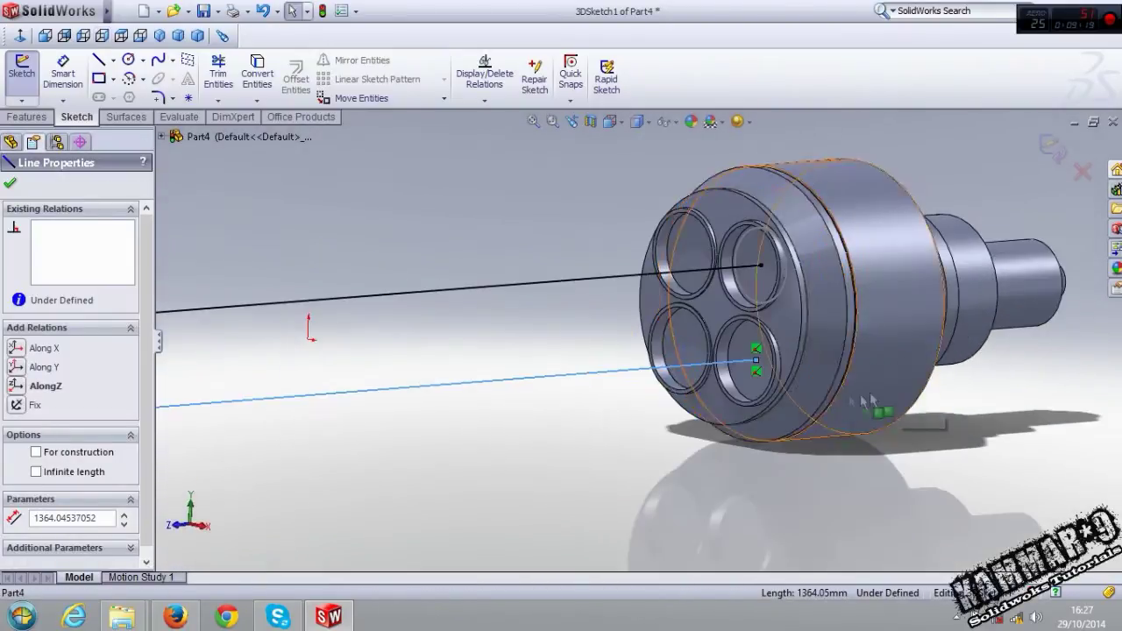
scroll(712, 433, "down", 5)
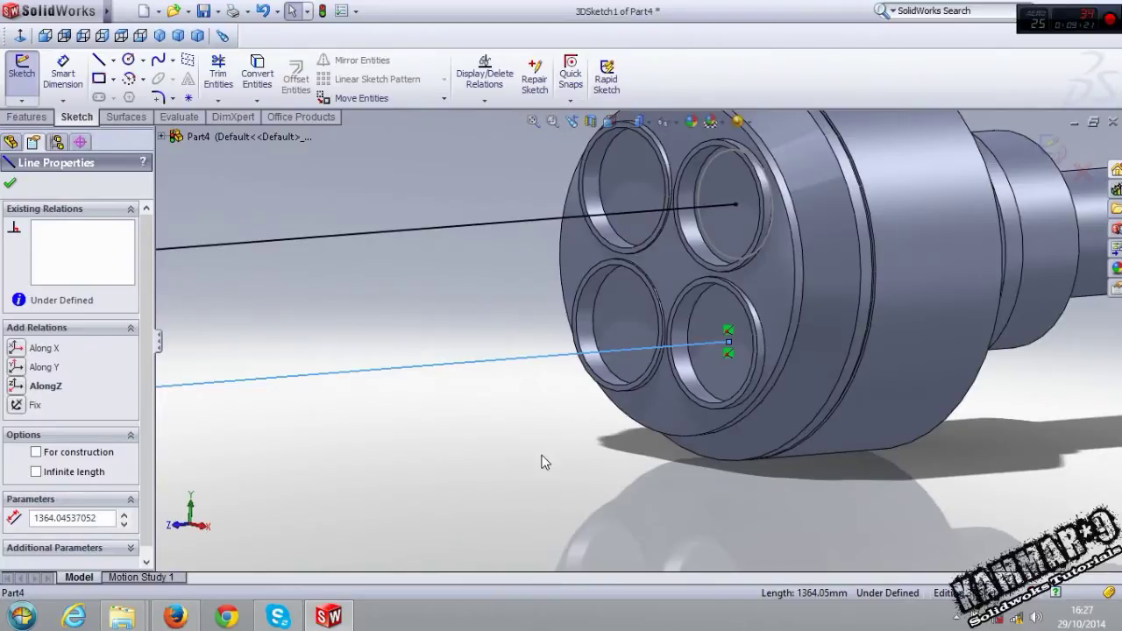
left_click(716, 364, "ctrl")
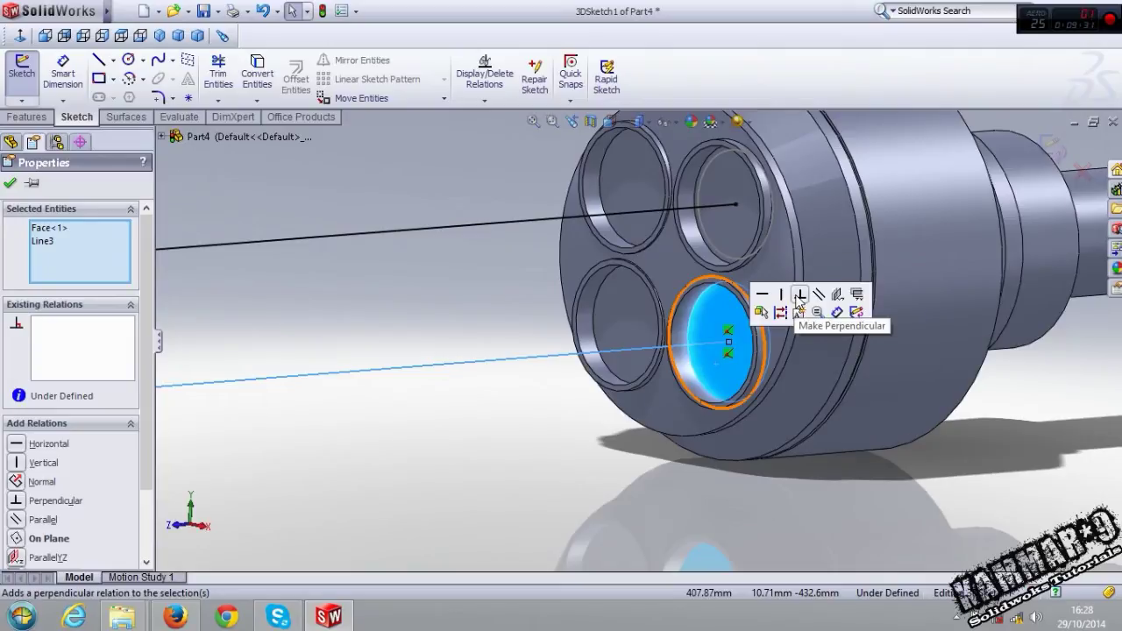
left_click(797, 296)
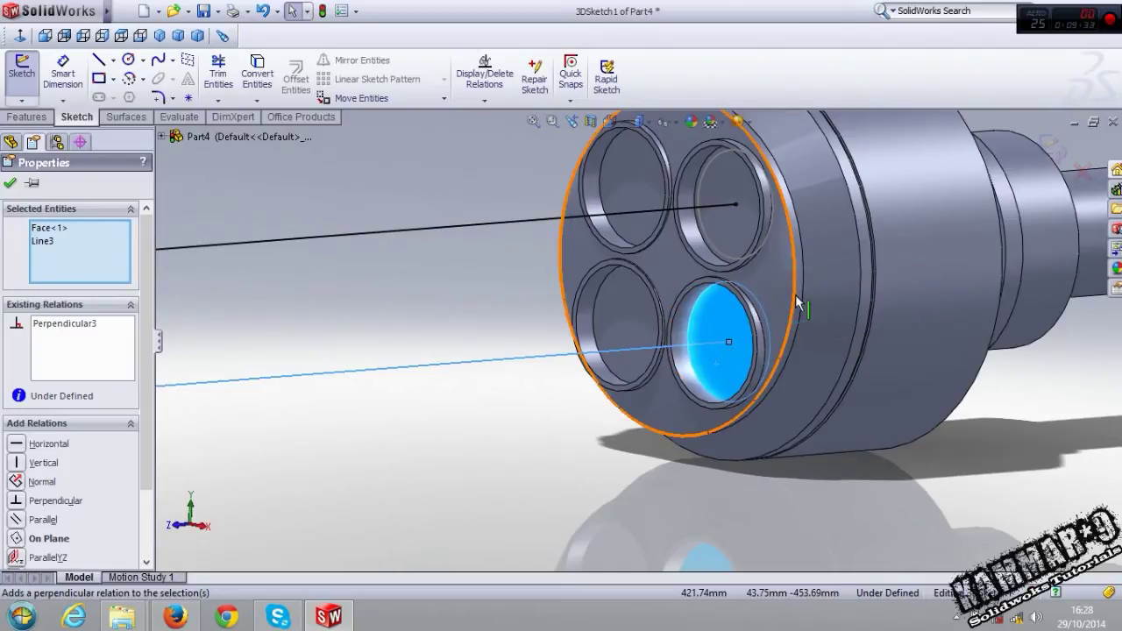
left_click(534, 492)
key("f")
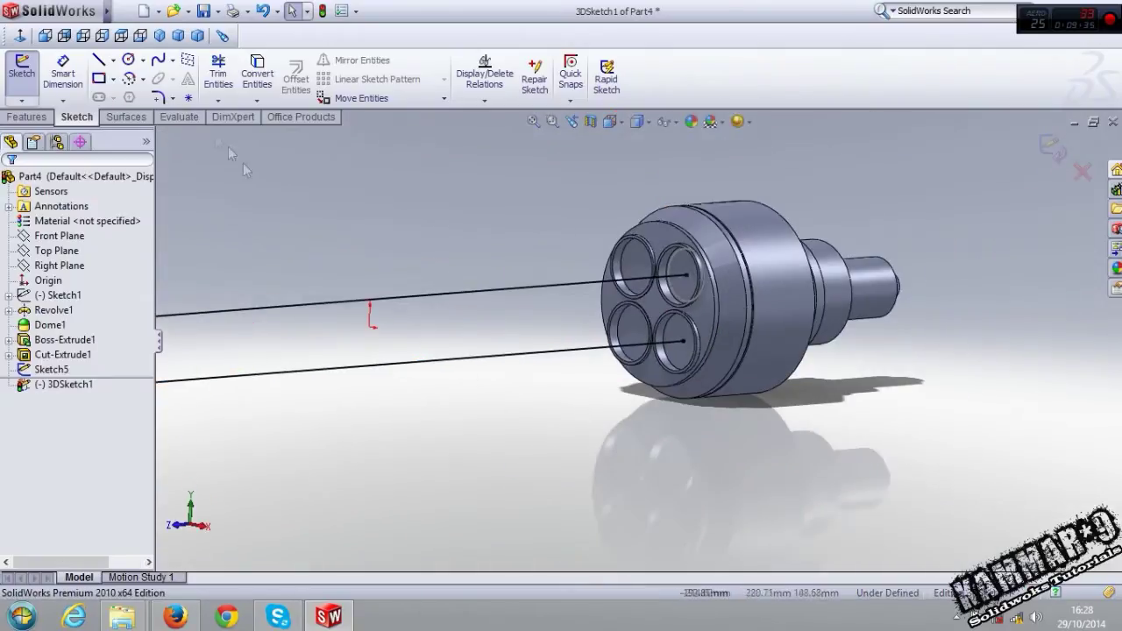
left_click(102, 35)
Drag the path's end line inward to shorten the tube lines
scroll(517, 368, "down", 2)
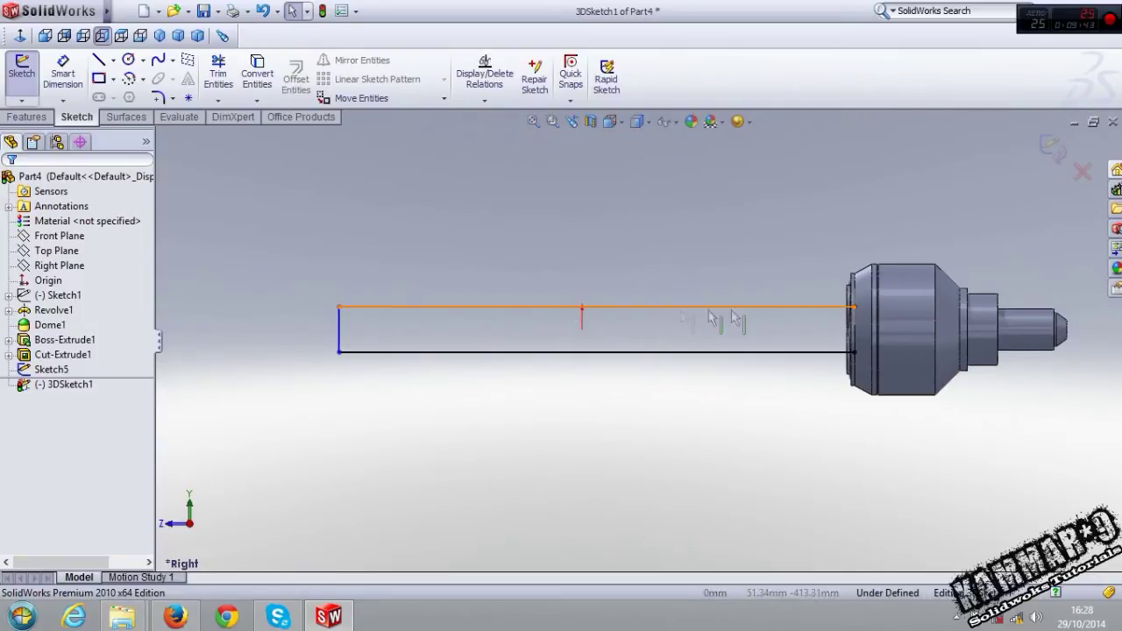
left_click_drag(342, 342, 459, 339)
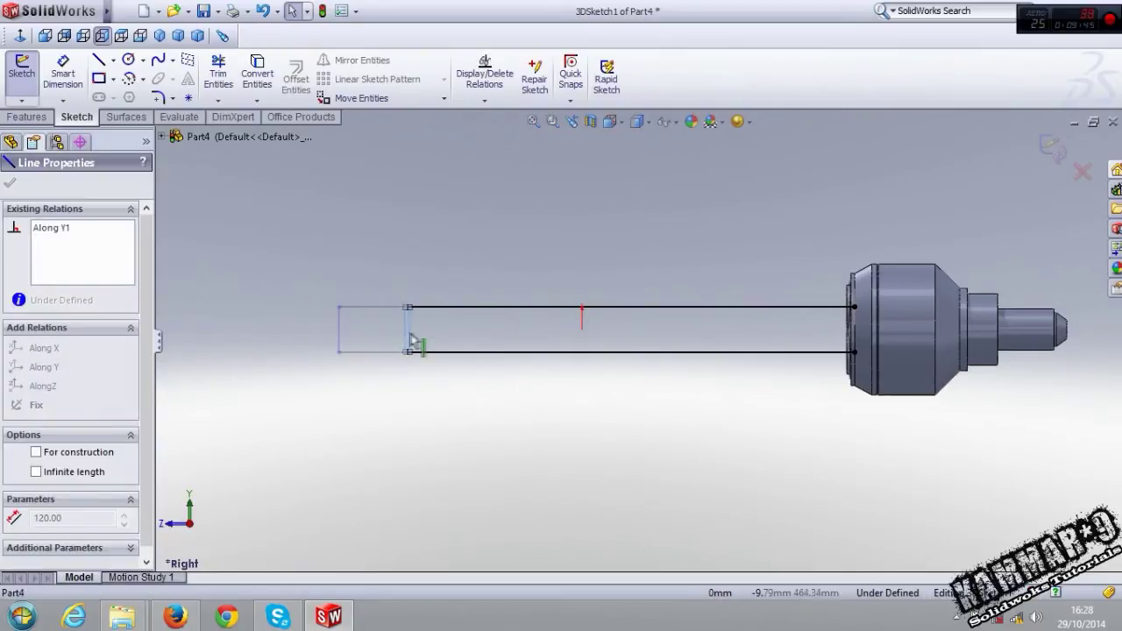
left_click_drag(459, 329, 538, 331)
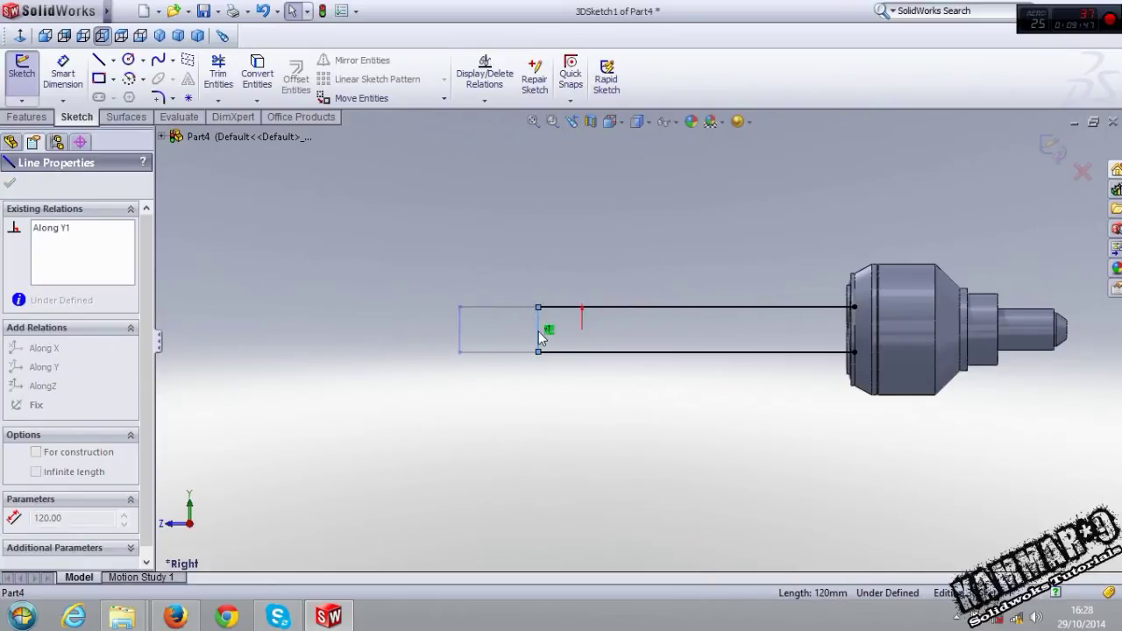
left_click(538, 418)
Dimension the distance from the hole point to the end line as 800 mm
scroll(538, 418, "down", 2)
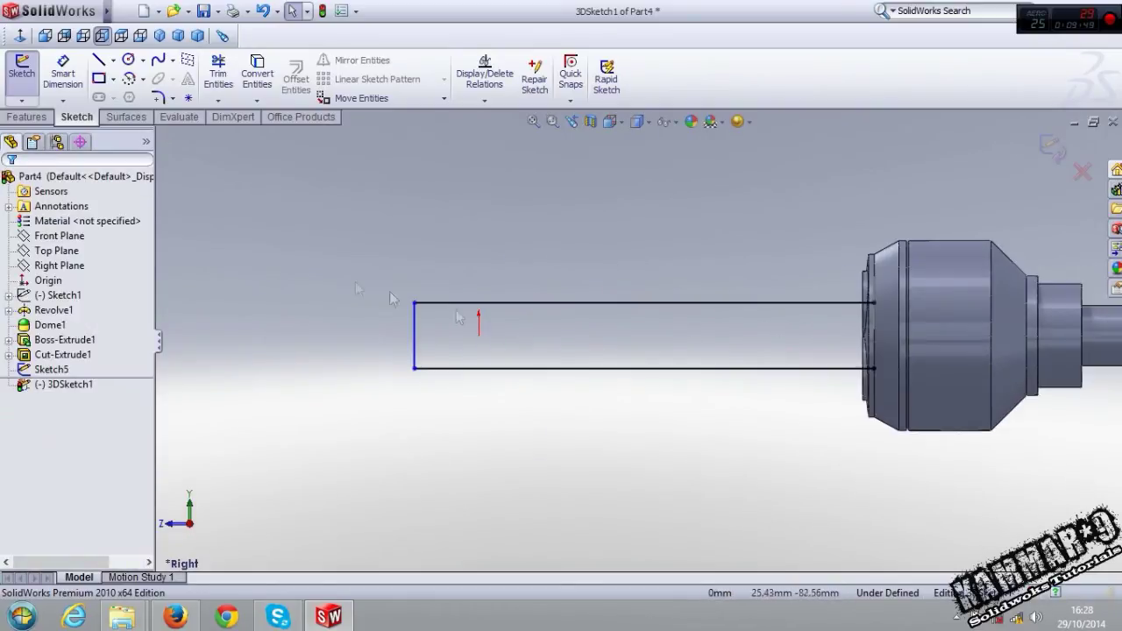
left_click(62, 73)
left_click(413, 343)
scroll(637, 340, "up", 2)
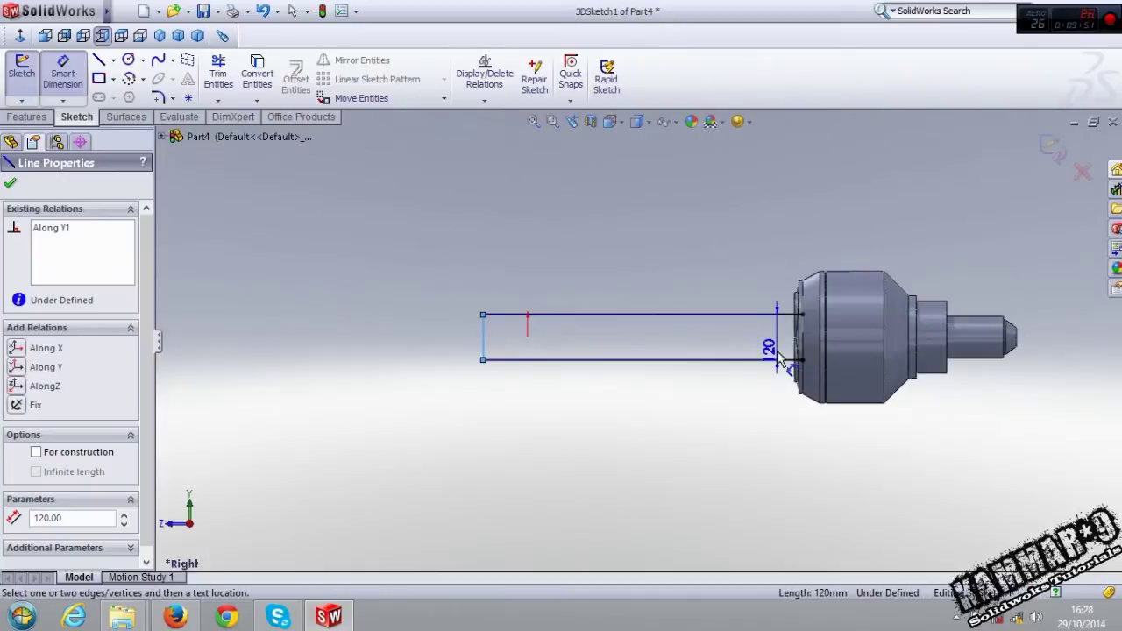
scroll(802, 352, "down", 2)
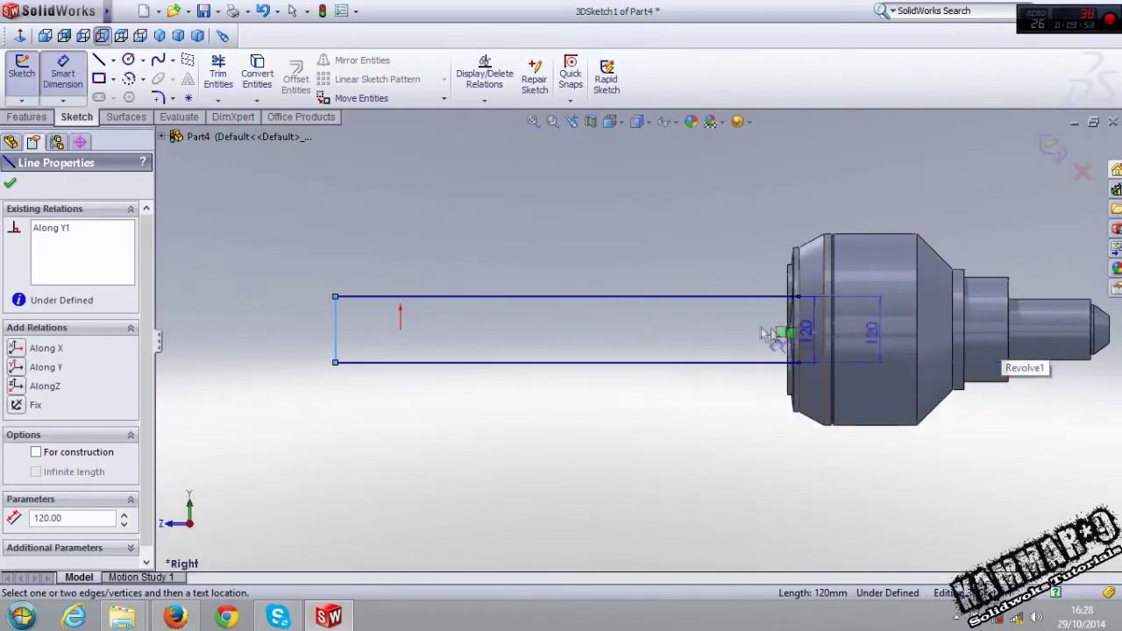
middle_click_drag(1009, 340, 846, 377)
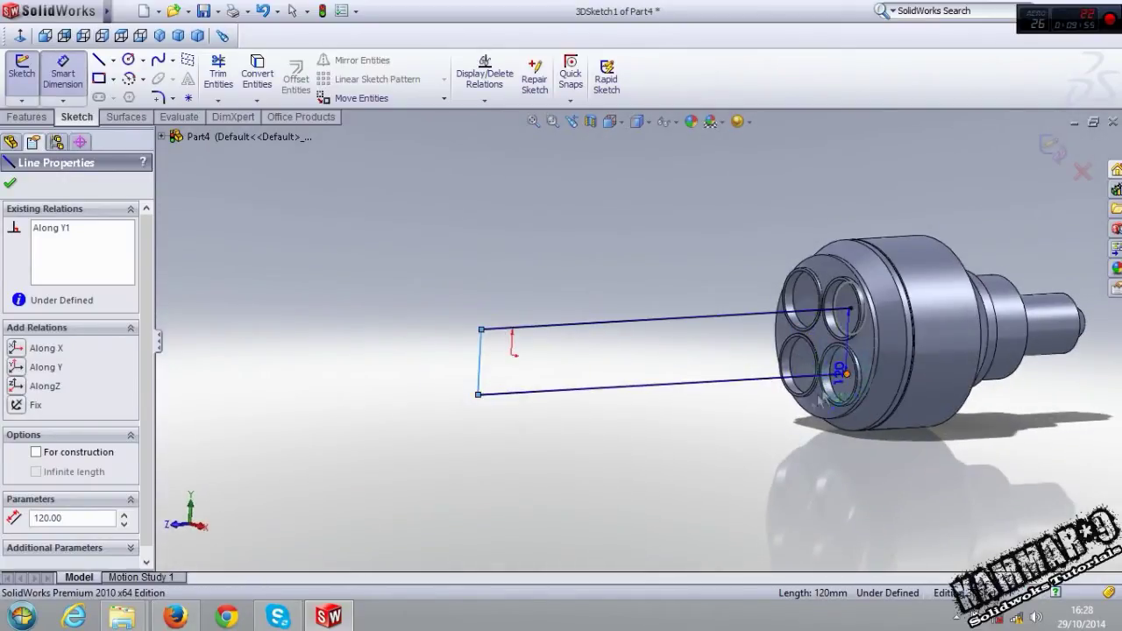
left_click(847, 377)
left_click(734, 478)
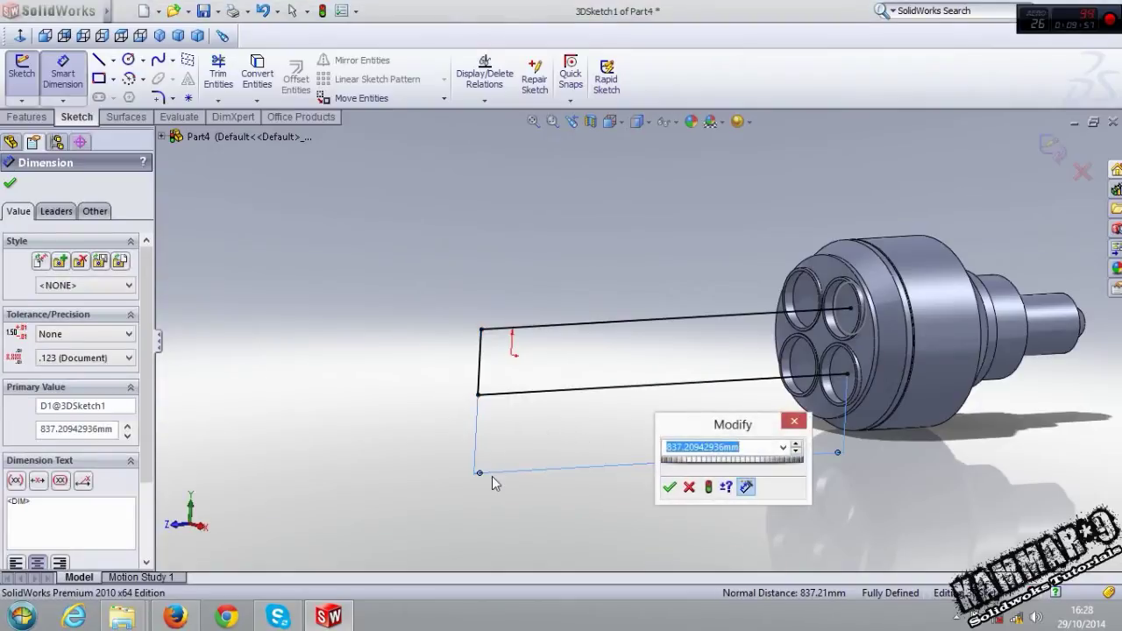
key("Return")
key("Escape")
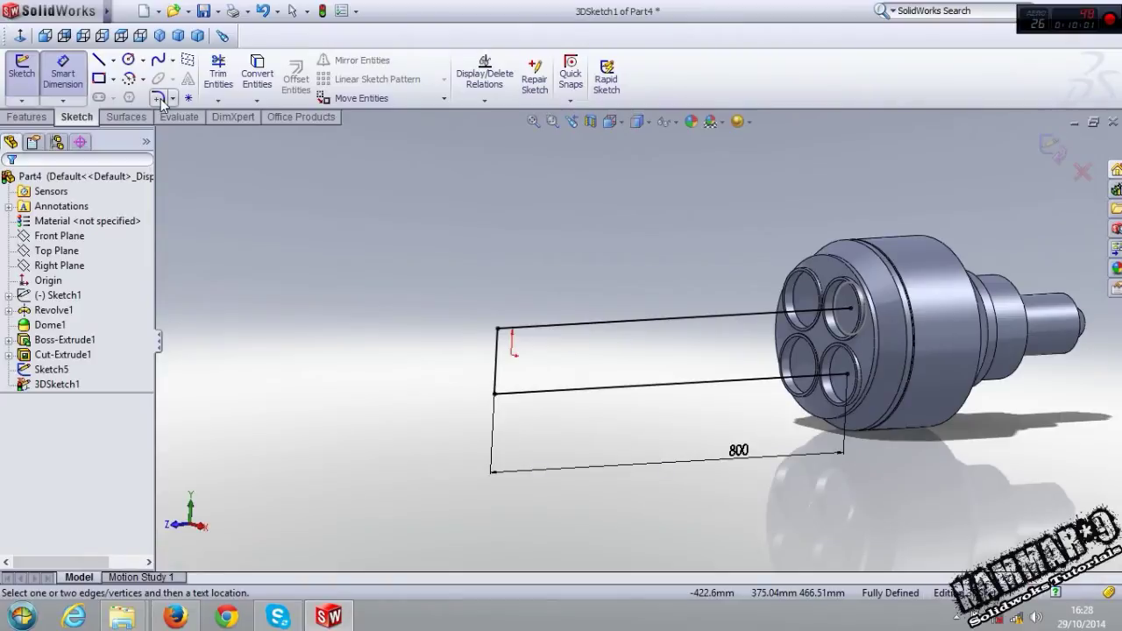
Fillet both far corners of 3DSketch1 with R50 and exit the 3D sketch
left_click(158, 98)
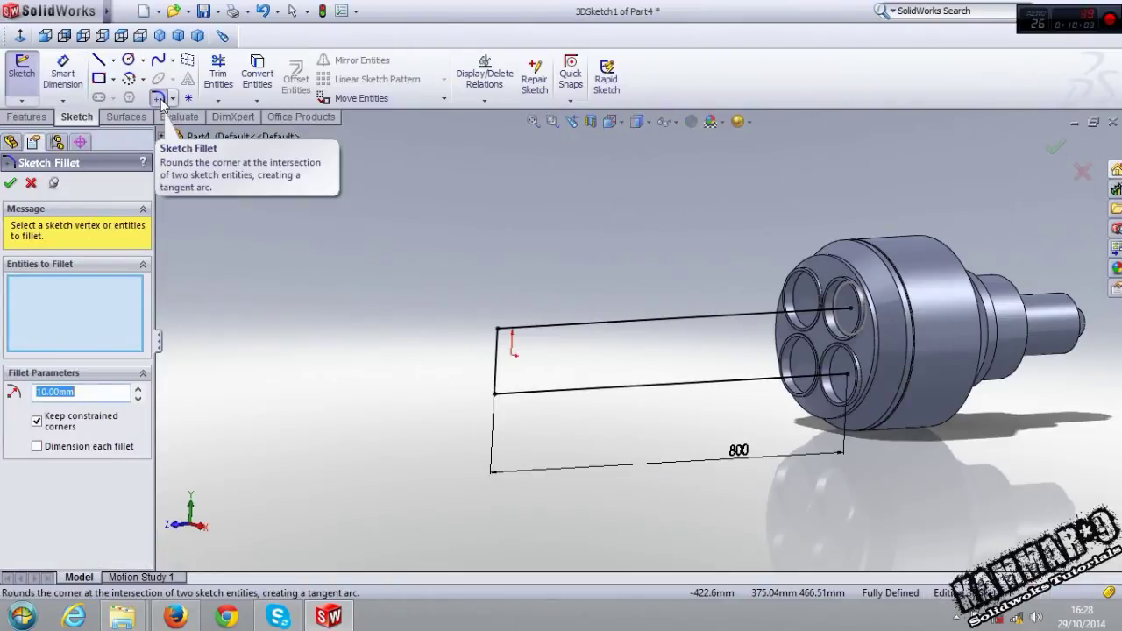
left_click(494, 393)
scroll(500, 408, "down", 3)
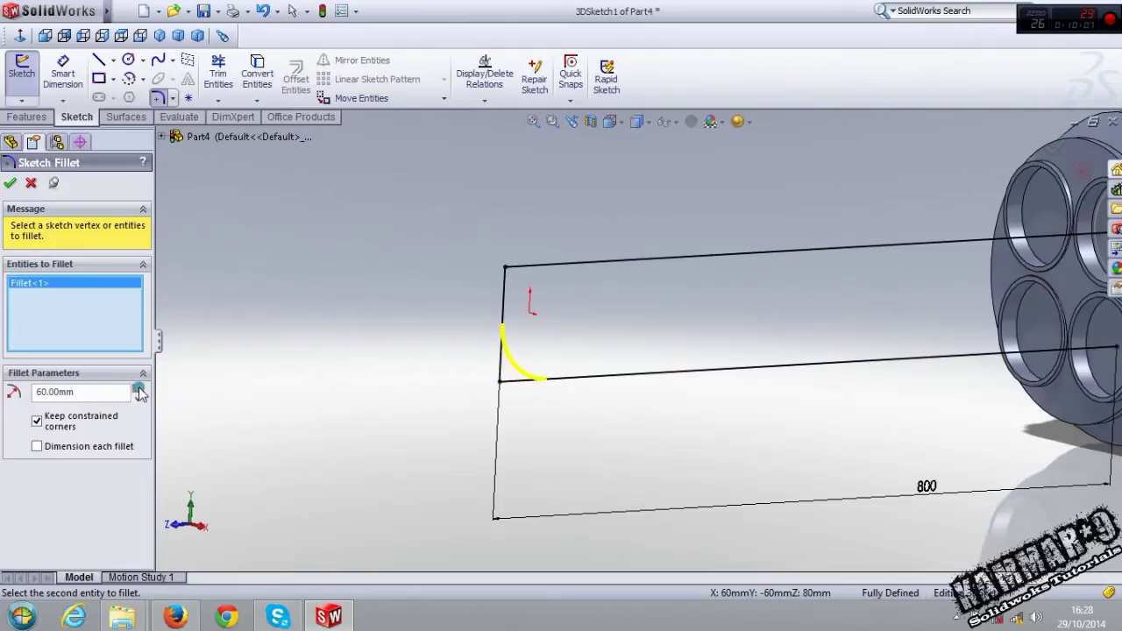
left_click(506, 267)
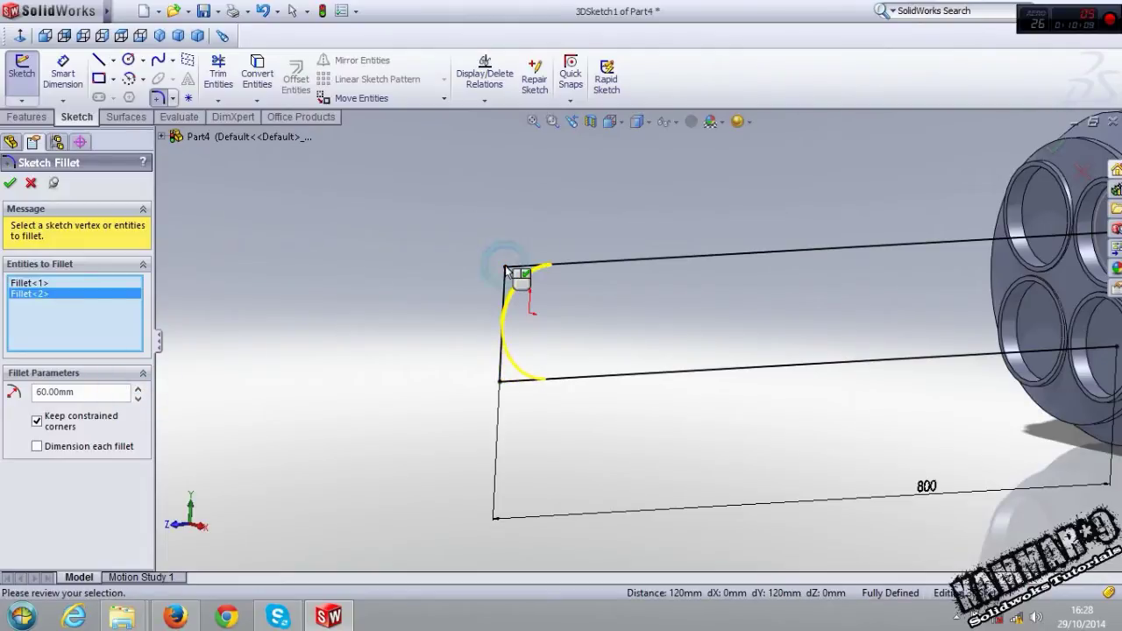
left_click(137, 399)
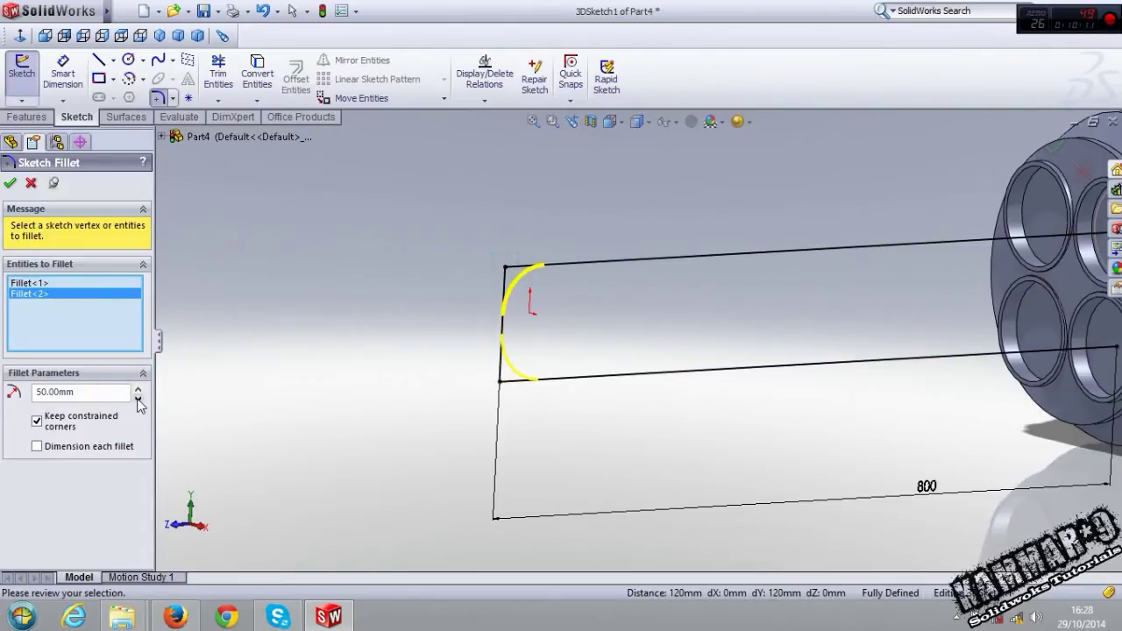
middle_click_drag(417, 404, 366, 403)
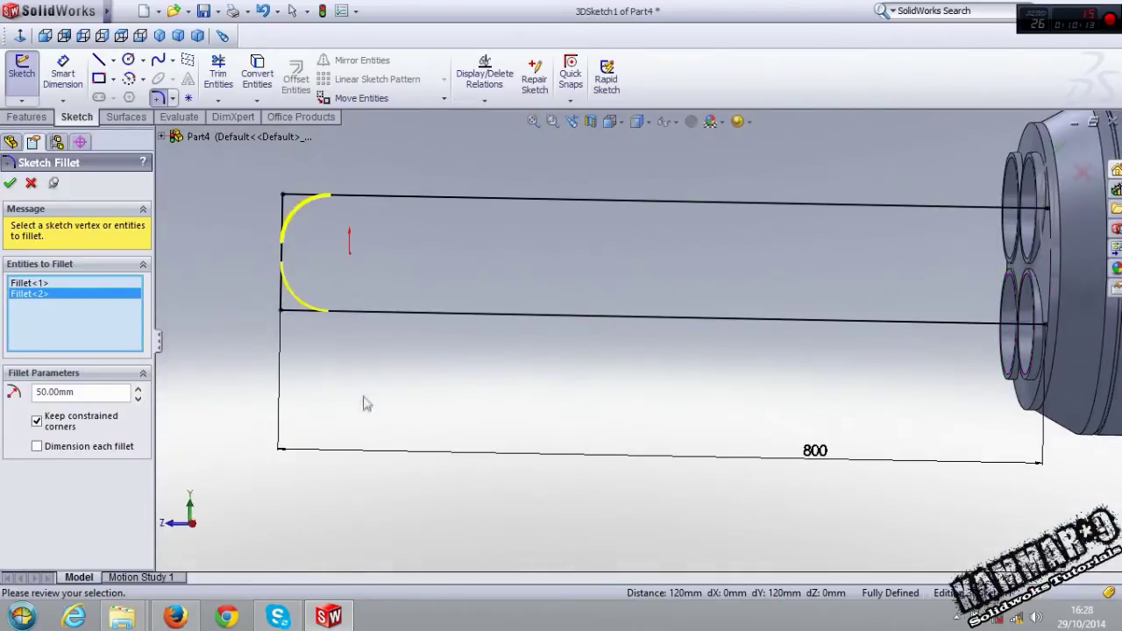
key("shift+z")
left_click(9, 182)
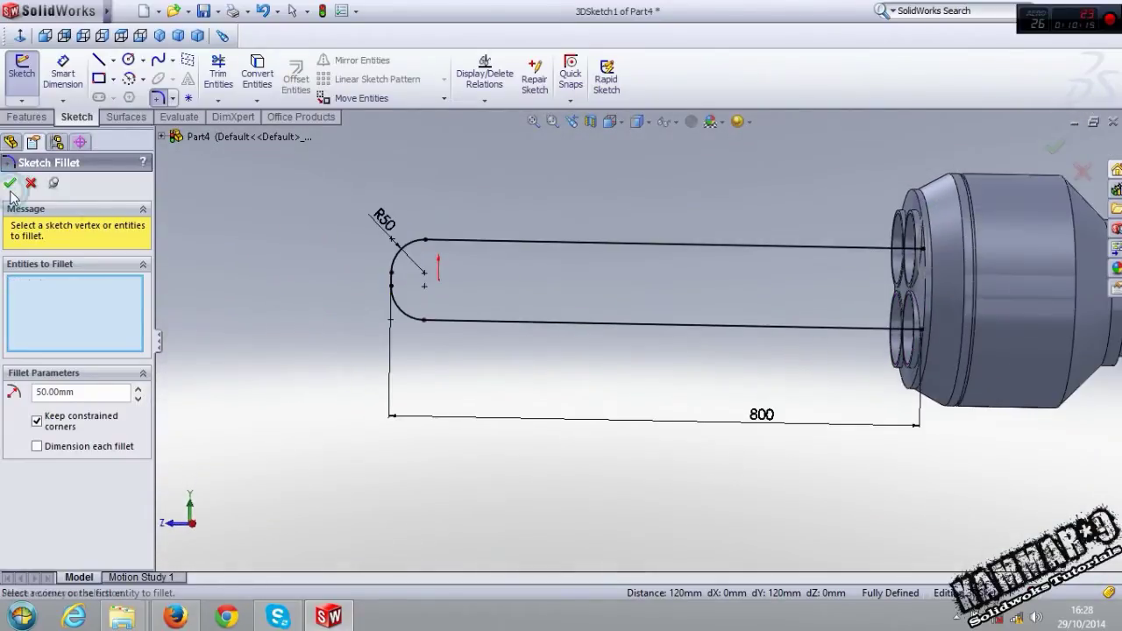
left_click(10, 182)
key("shift+z")
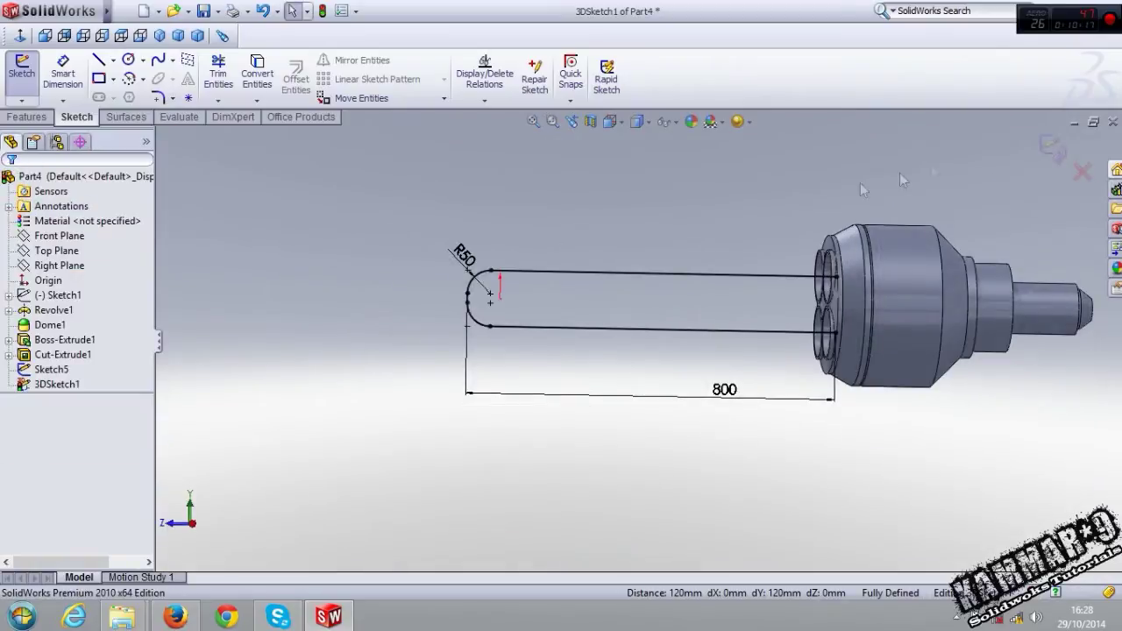
left_click(1043, 143)
mouse_move(731, 240)
middle_mouse_down()
mouse_move(593, 288)
mouse_move(614, 409)
mouse_move(728, 263)
mouse_move(656, 247)
middle_mouse_up()
Sweep the Ø95 mm Sketch5 circle along 3DSketch1 as an unmerged tube body
left_click(19, 117)
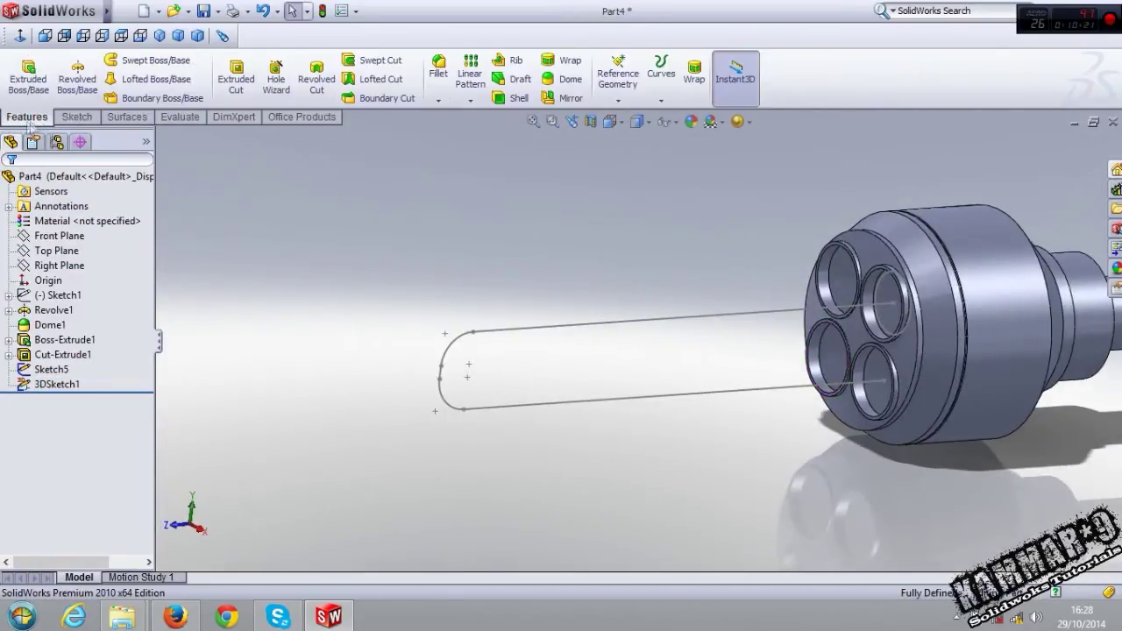
left_click(149, 60)
scroll(886, 382, "down", 2)
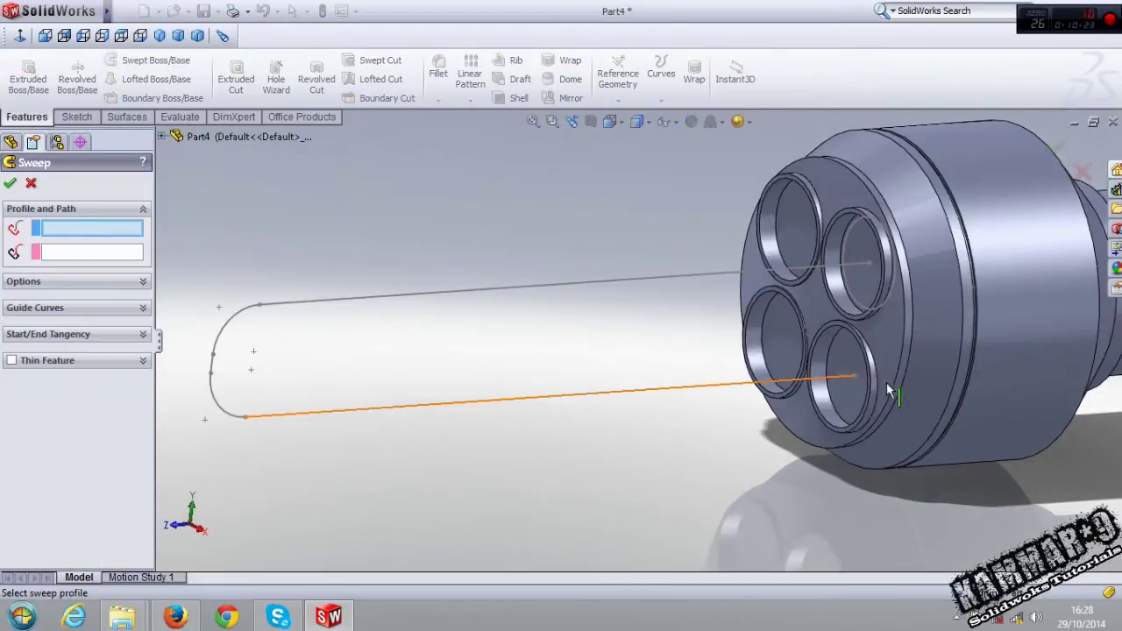
scroll(876, 342, "down", 2)
left_click(871, 307)
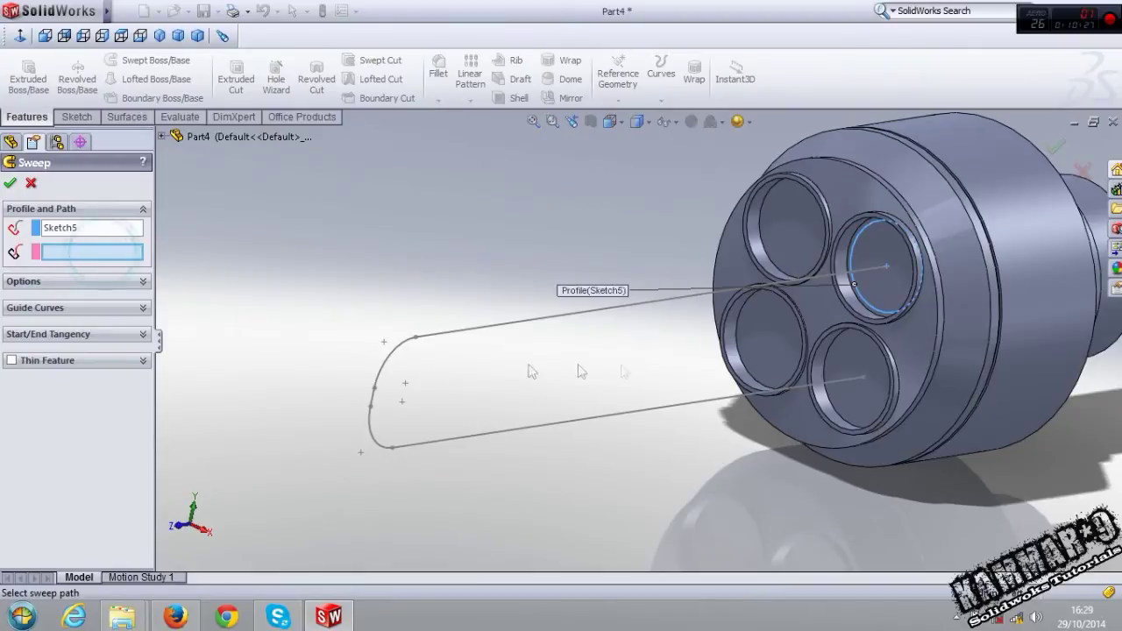
left_click(703, 299)
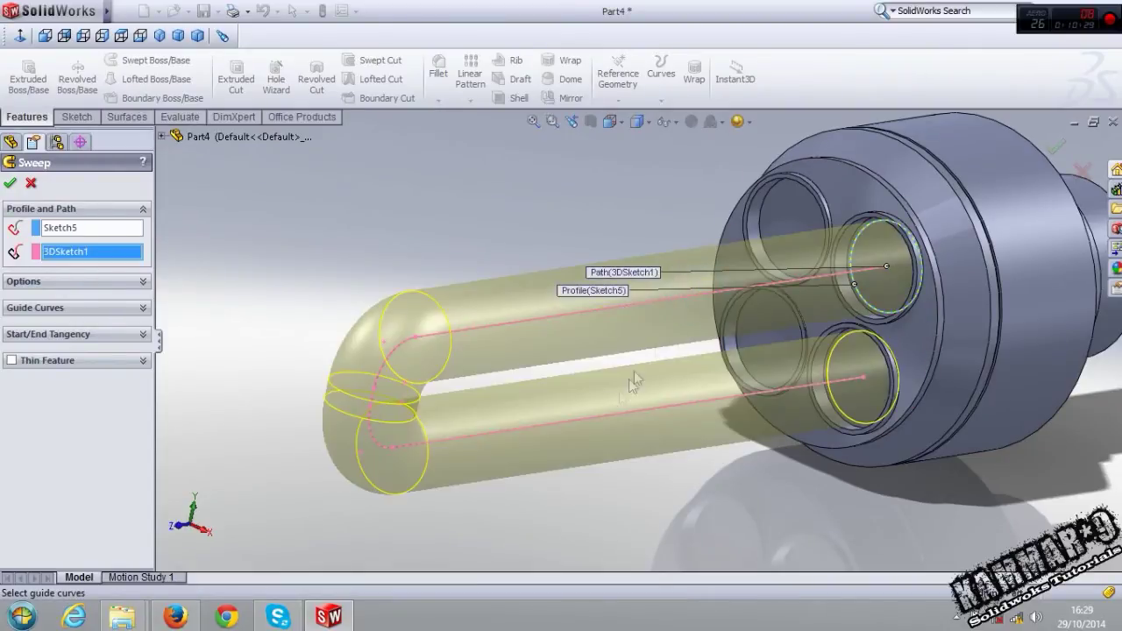
middle_click_drag(635, 381, 251, 291)
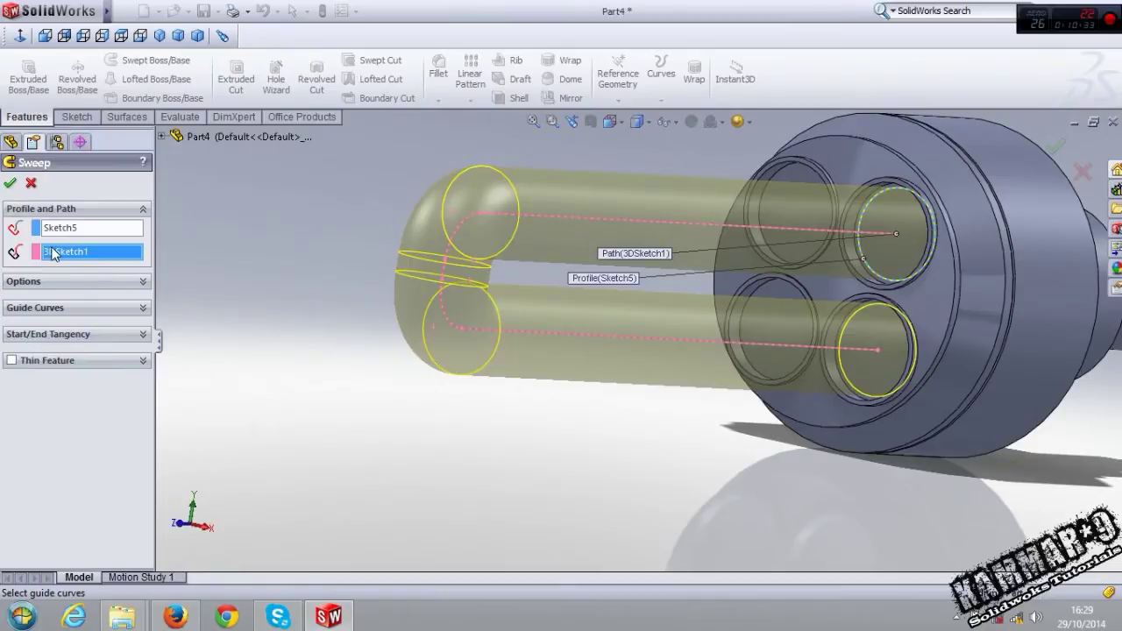
left_click(64, 285)
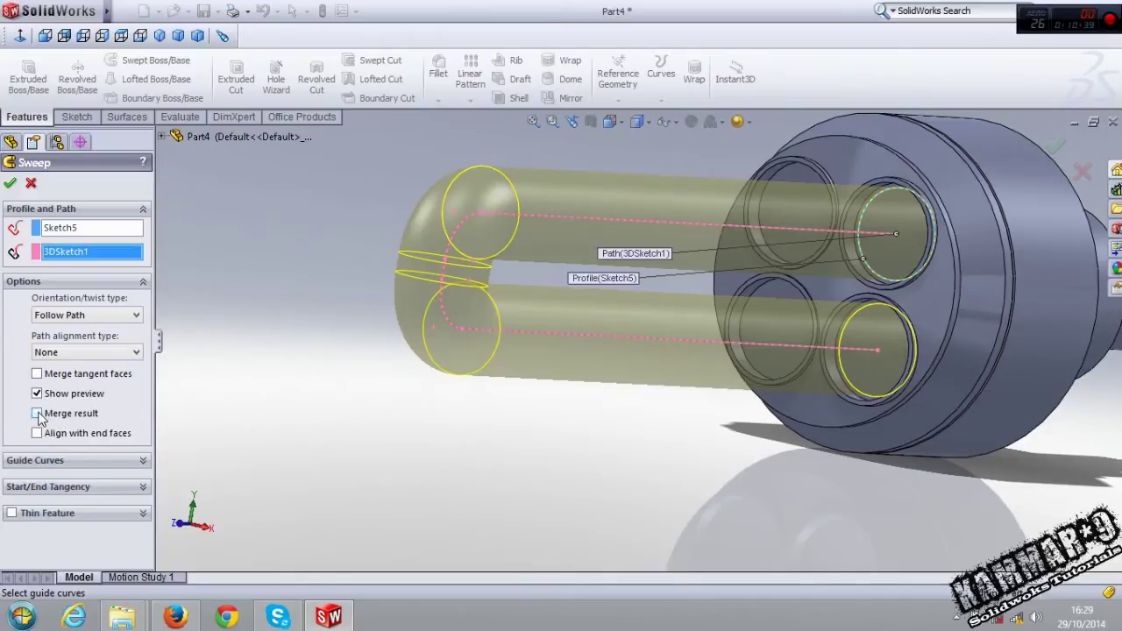
left_click(9, 186)
mouse_move(333, 412)
middle_mouse_down()
mouse_move(445, 500)
mouse_move(620, 301)
mouse_move(520, 278)
middle_mouse_up()
Inspect the Solid Bodies list, checking the Cut-Extrude1 and Sweep1 bodies
left_click(8, 221)
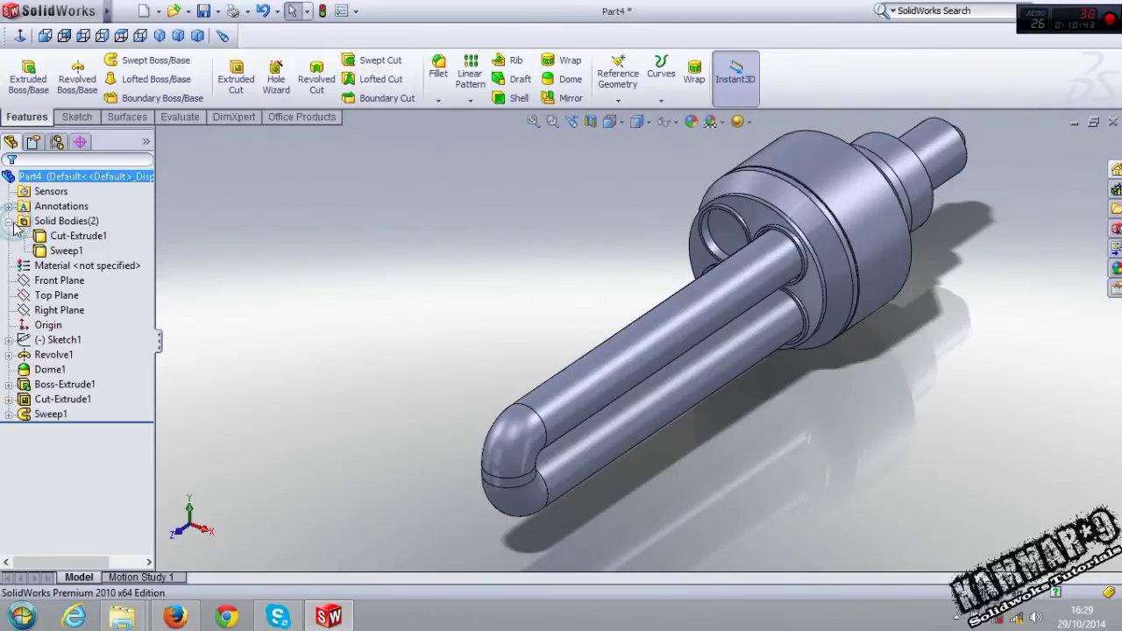
left_click(69, 236)
left_click(48, 250, "ctrl")
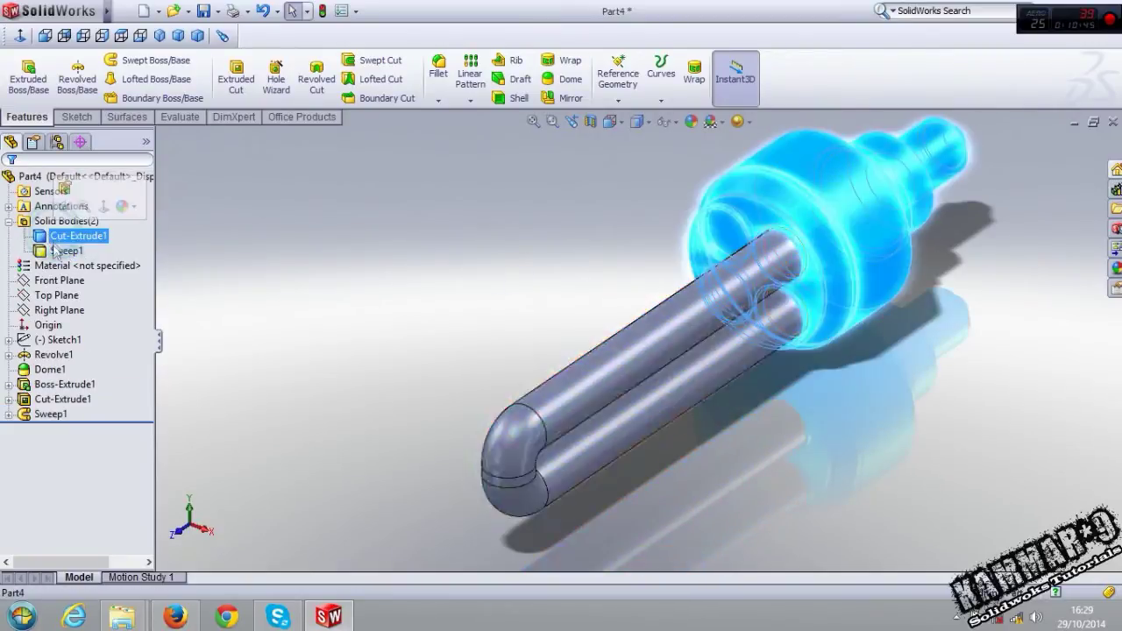
left_click(39, 236)
left_click(8, 221)
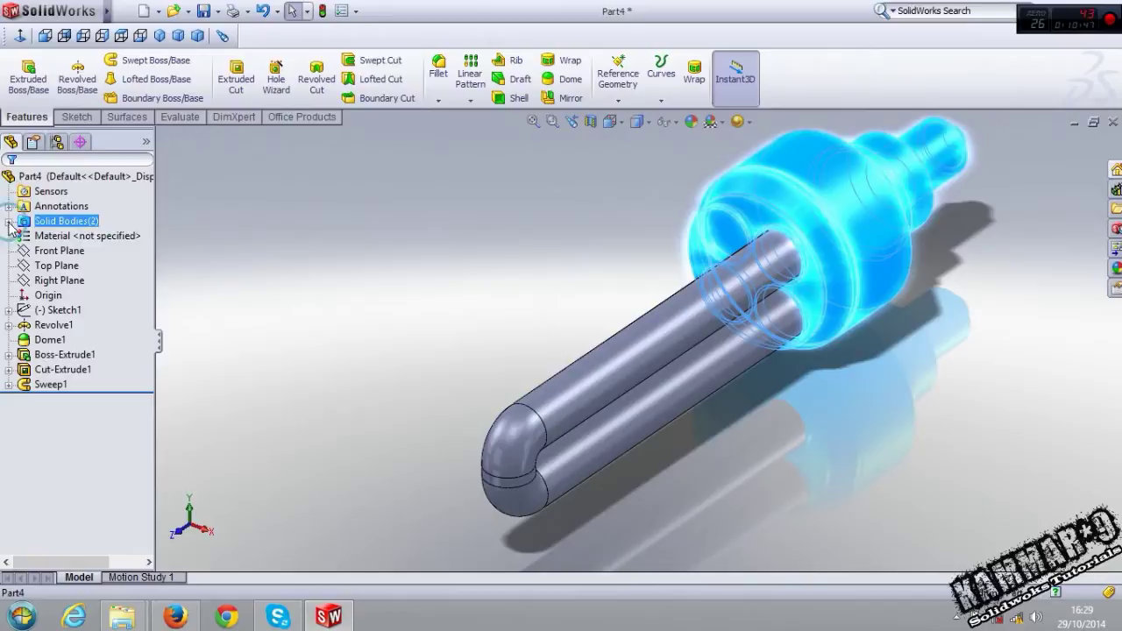
mouse_move(546, 258)
middle_mouse_down()
mouse_move(580, 355)
mouse_move(416, 311)
middle_mouse_up()
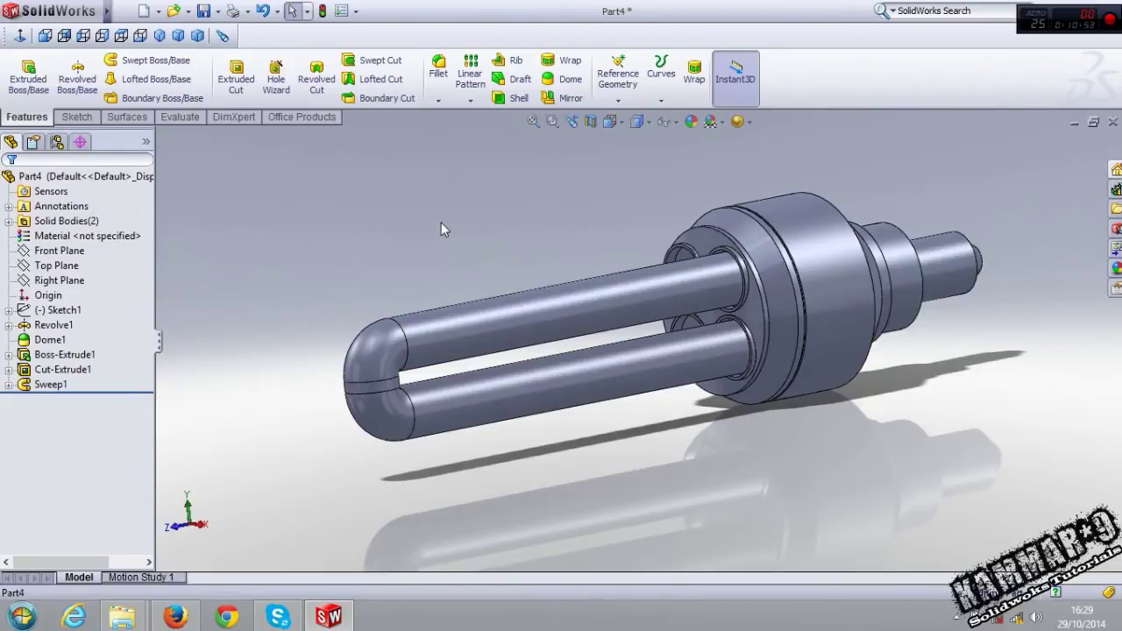
Select Sweep1 and begin a Circular Pattern of it
left_click(50, 384)
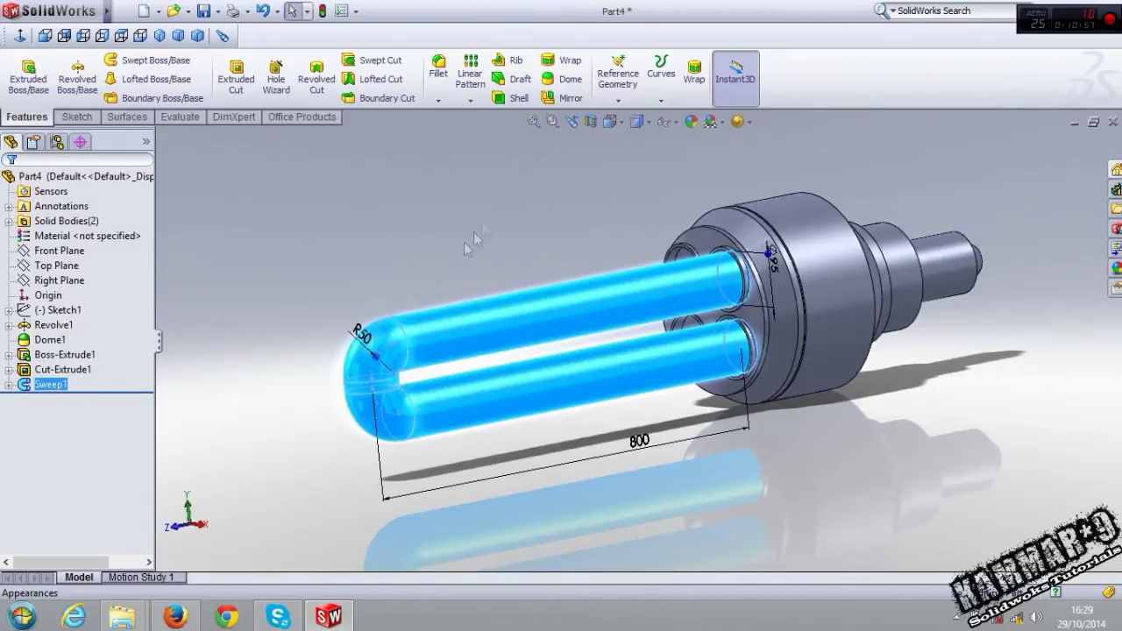
left_click(472, 103)
left_click(496, 116)
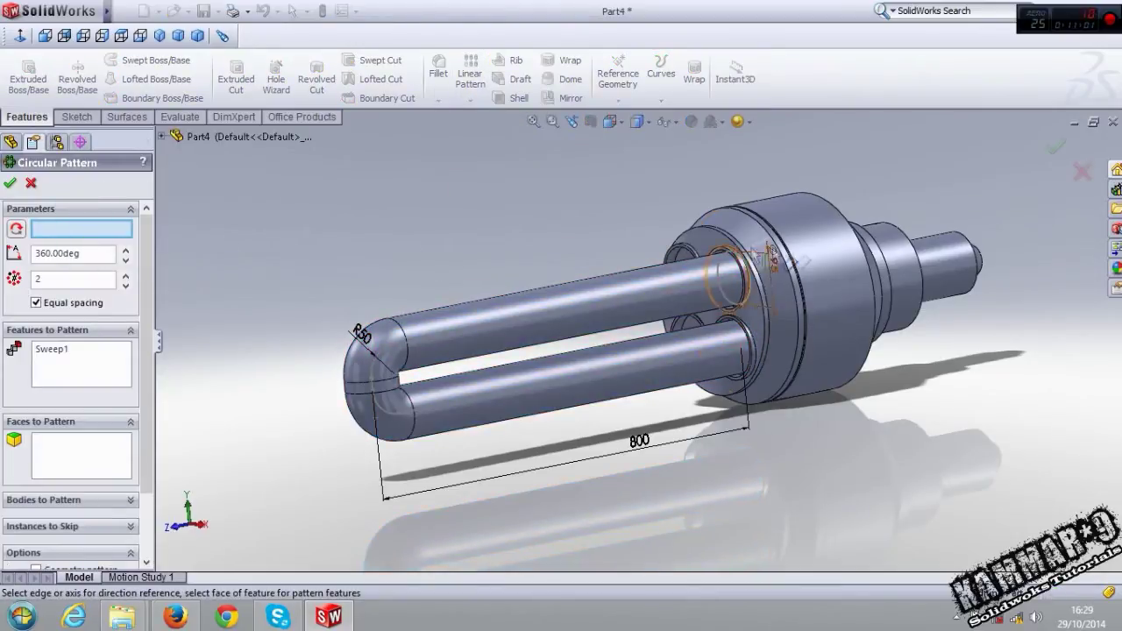
Use the base's cylindrical face as the pattern axis with 2 equally spaced instances over 360°
left_click(798, 240)
left_click(76, 254)
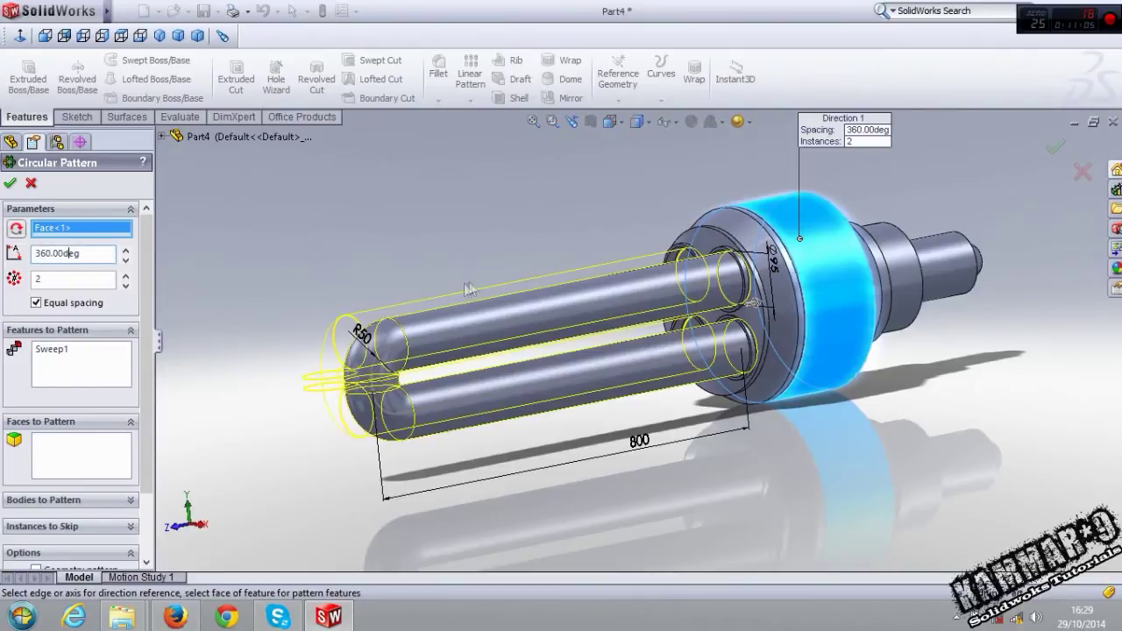
middle_click_drag(469, 289, 333, 356)
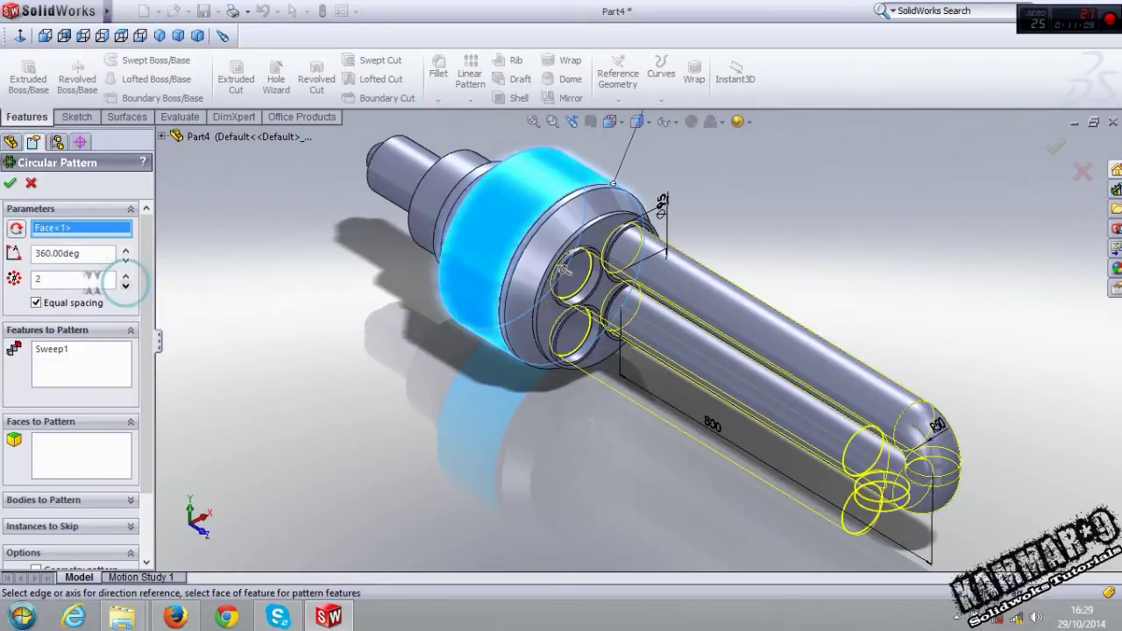
middle_click_drag(443, 364, 345, 329)
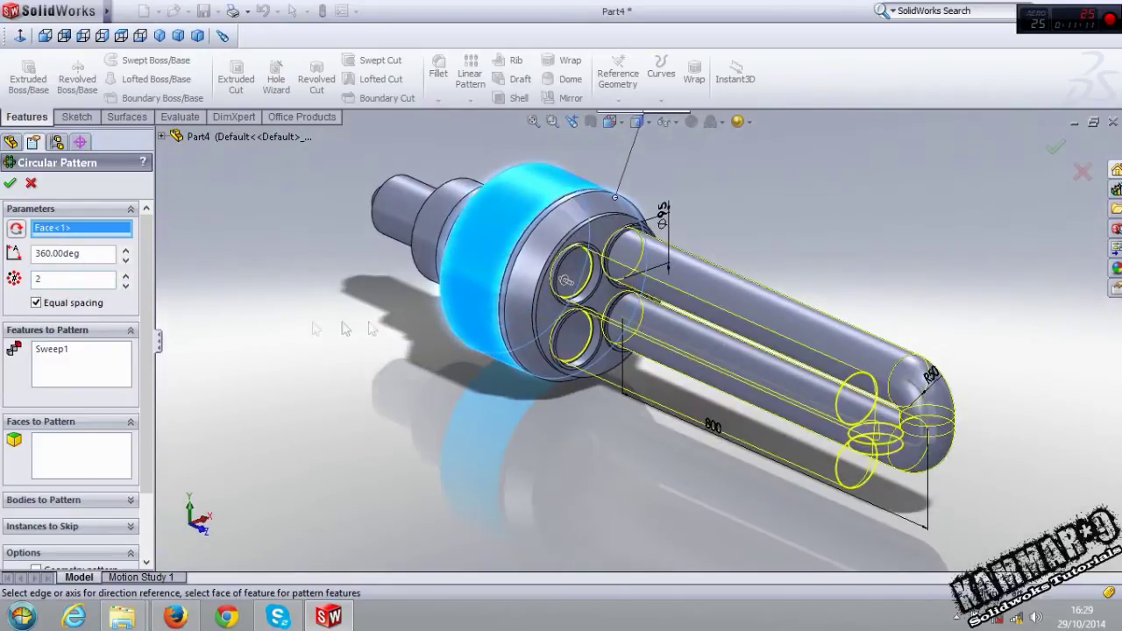
left_click(36, 303)
left_click(36, 303)
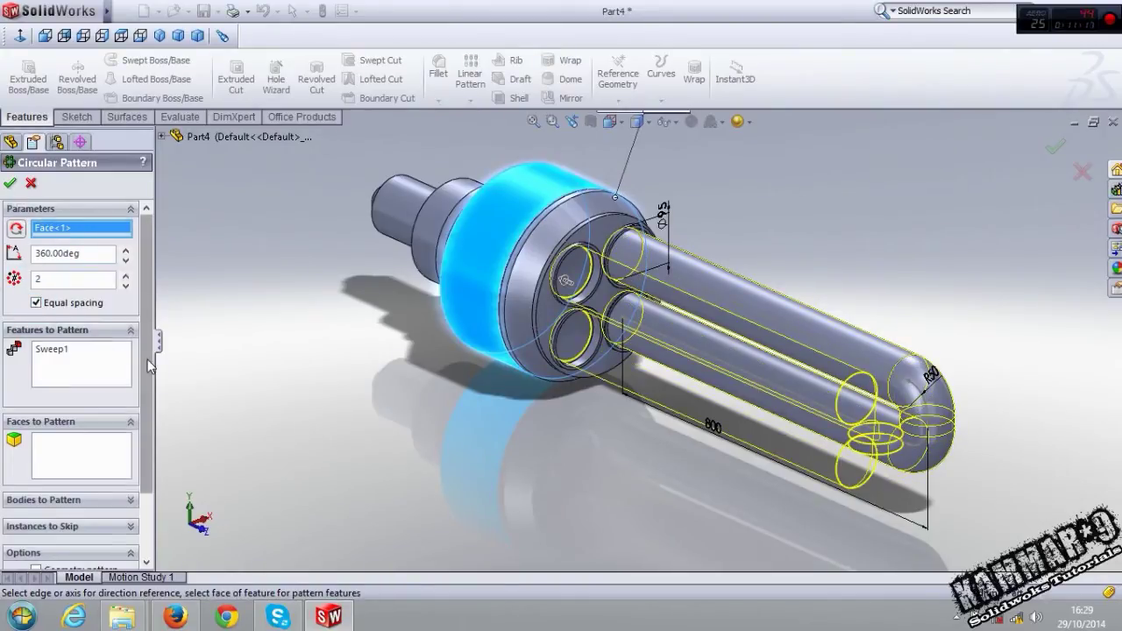
scroll(145, 363, "down", 3)
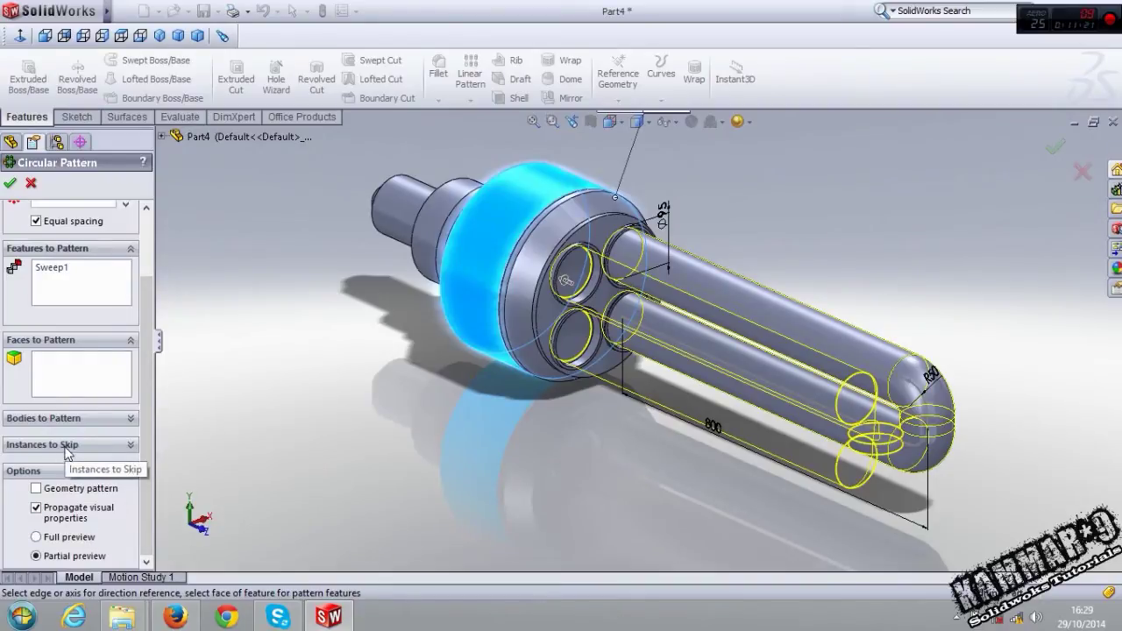
Switch the pattern to bodies, add the Sweep1 tube body, and confirm the circular pattern
left_click(11, 187)
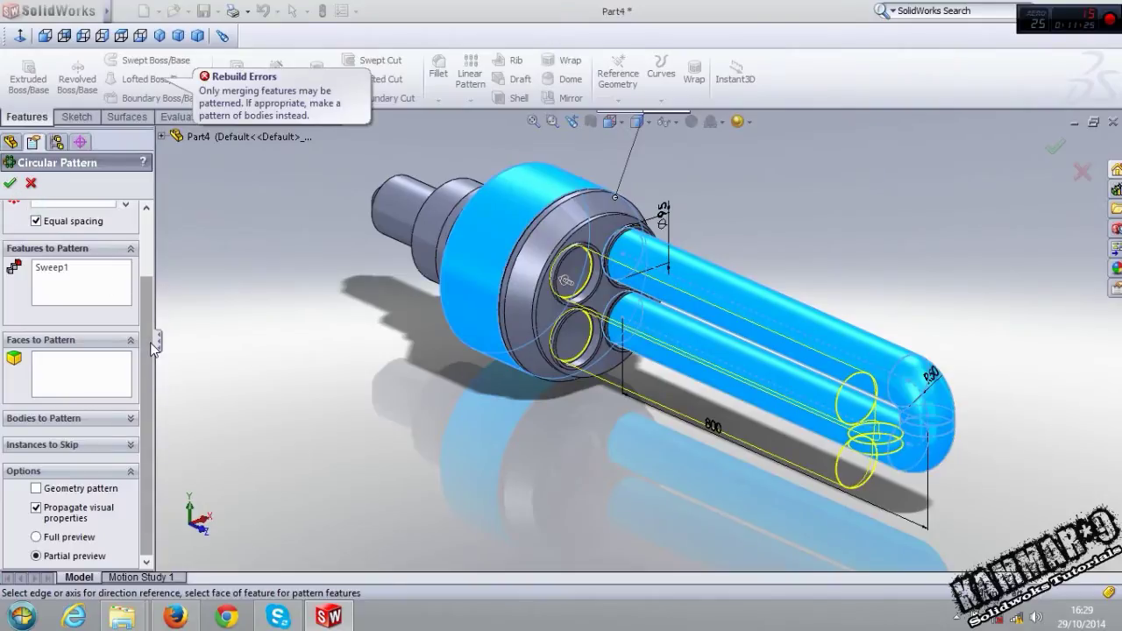
left_click(81, 451)
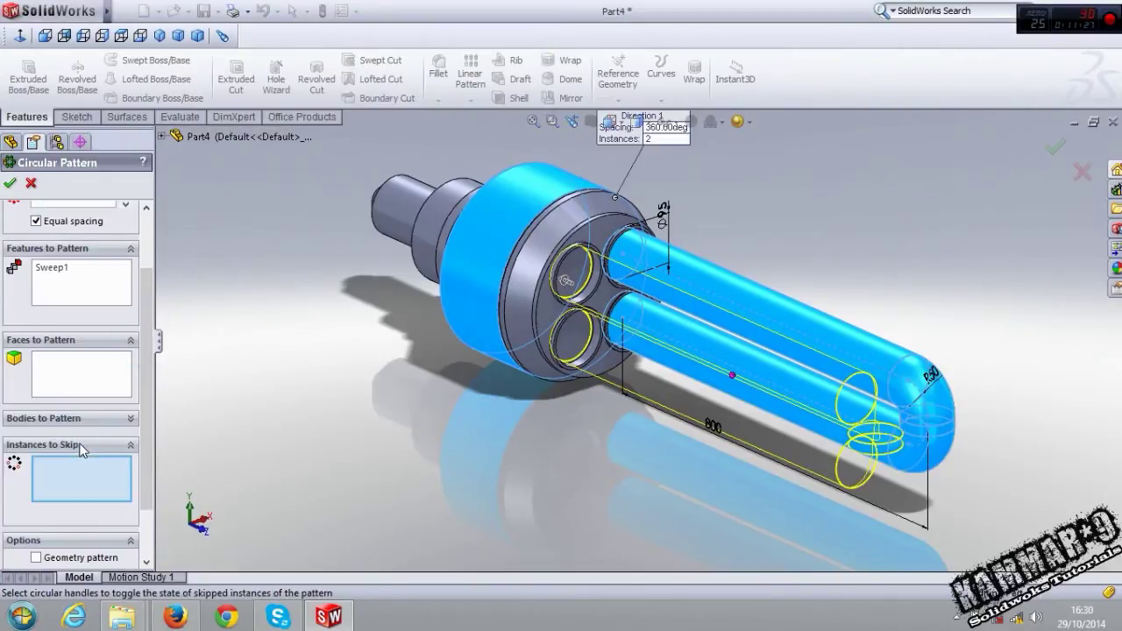
left_click(75, 419)
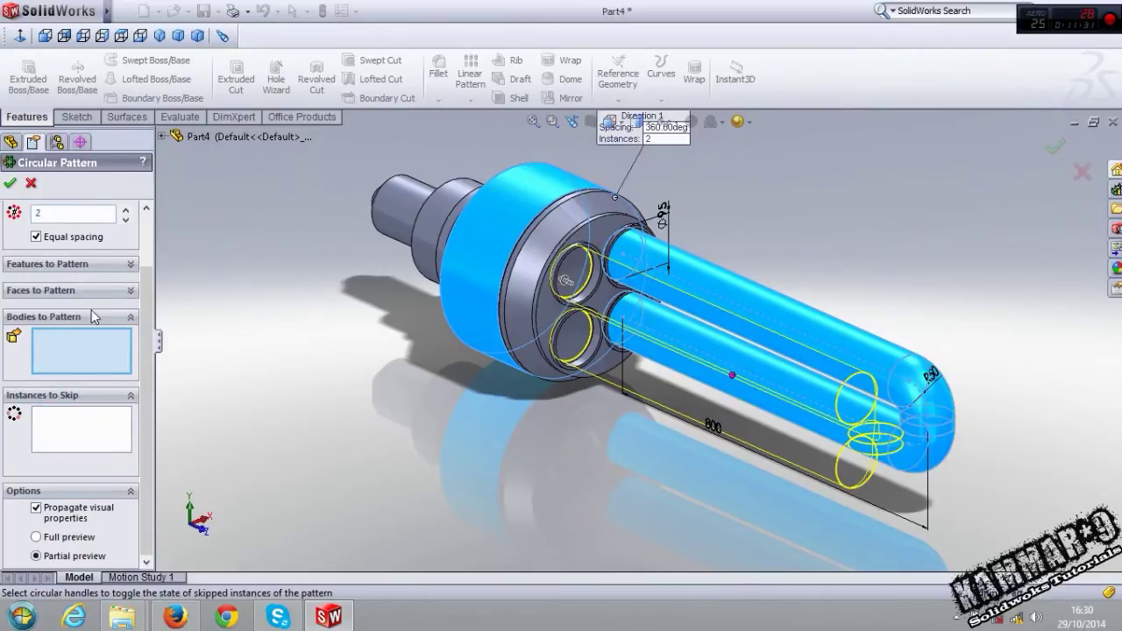
scroll(94, 318, "up", 2)
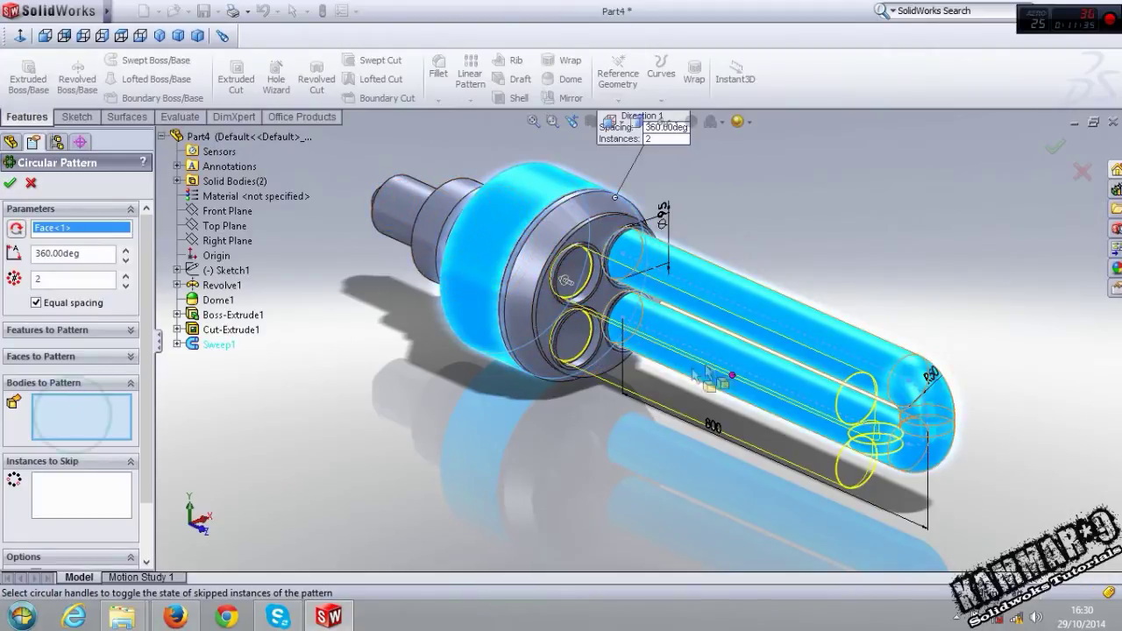
left_click(758, 326)
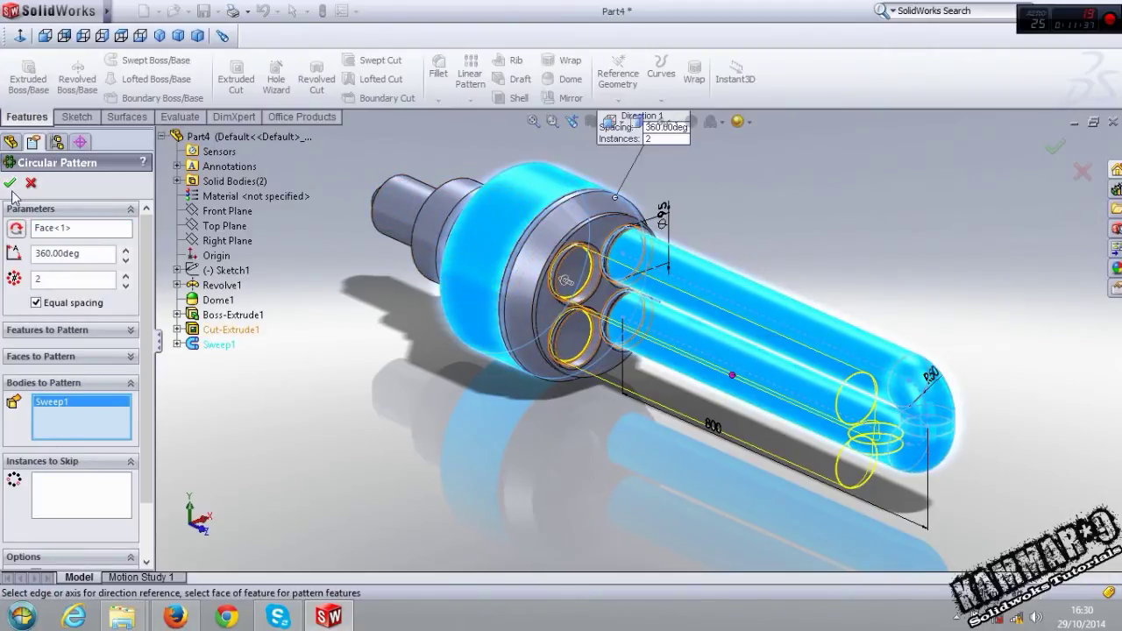
left_click(10, 183)
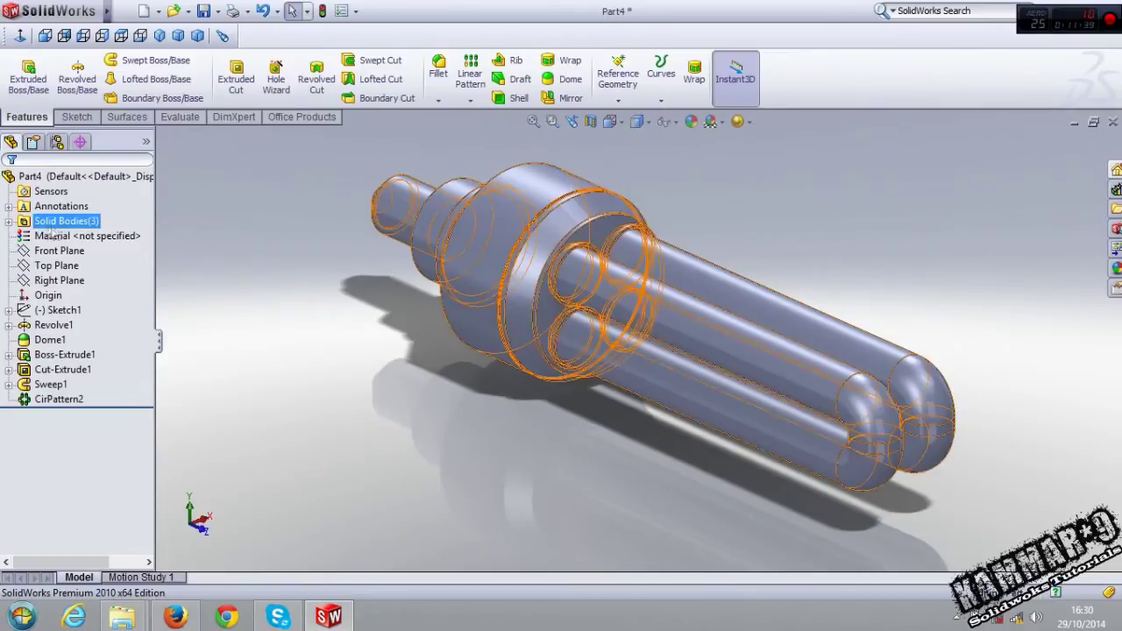
Check the three solid bodies: Cut-Extrude1, Sweep1 and CirPattern2
left_click(8, 221)
left_click(60, 236)
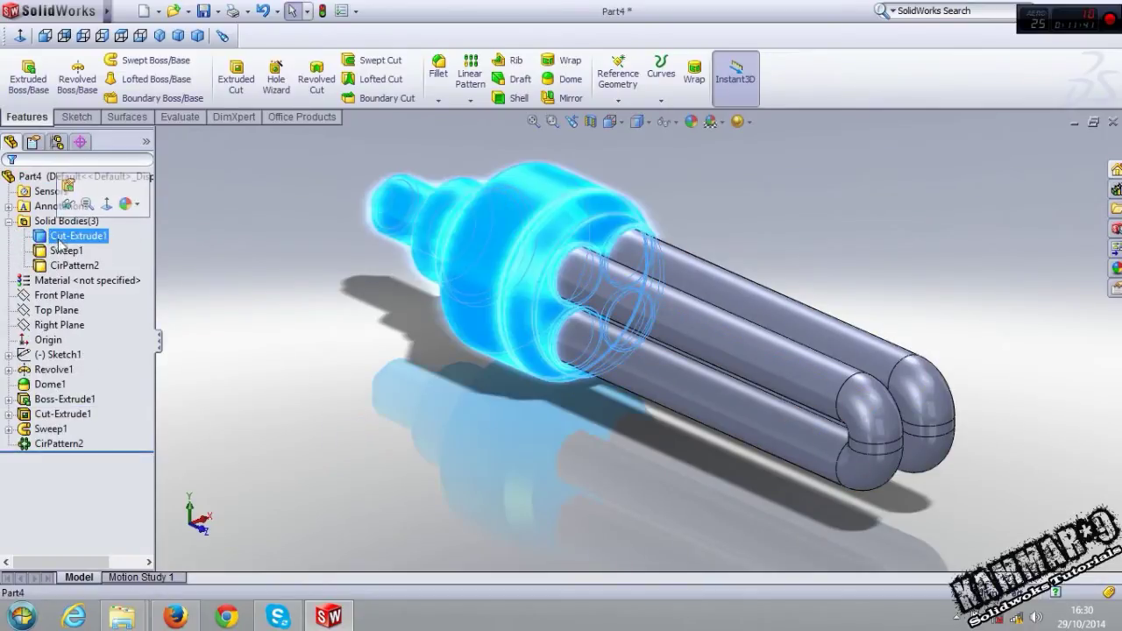
left_click(65, 251)
left_click(70, 265)
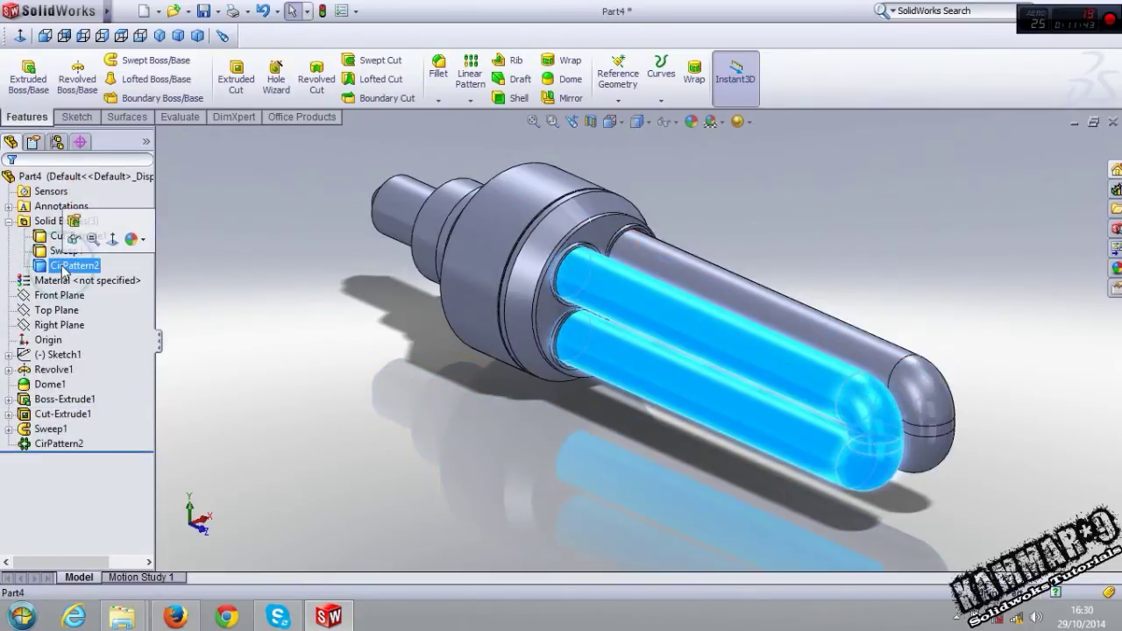
left_click(390, 440)
Show the lamp side-on in the Right view
middle_click_drag(390, 441, 553, 471)
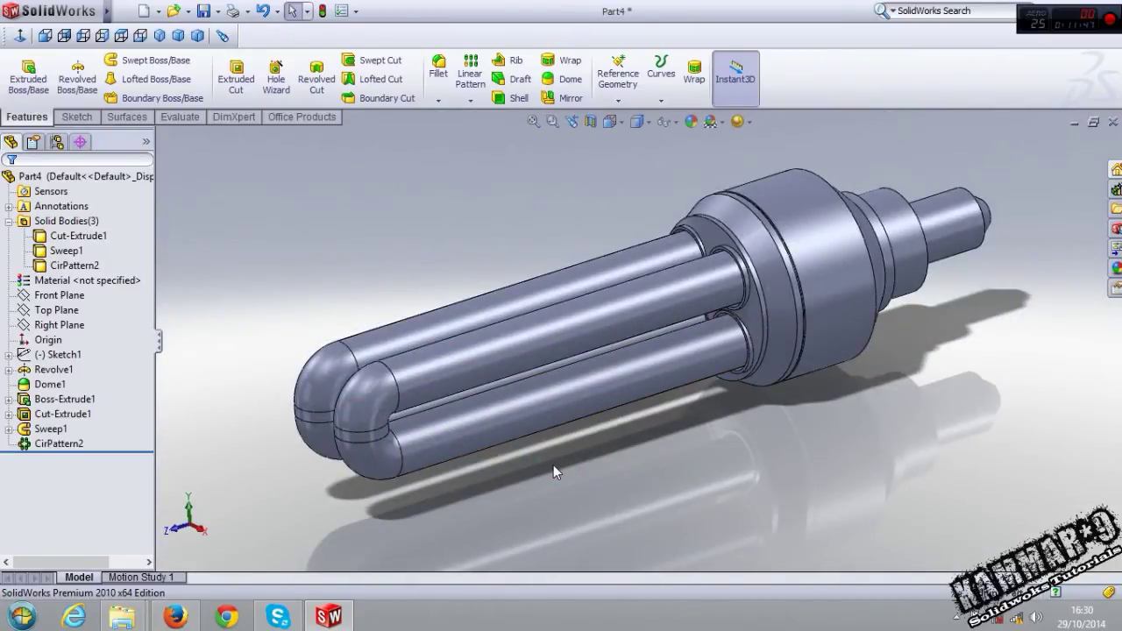
scroll(617, 469, "up", 2)
scroll(772, 227, "down", 5)
scroll(838, 361, "down", 3)
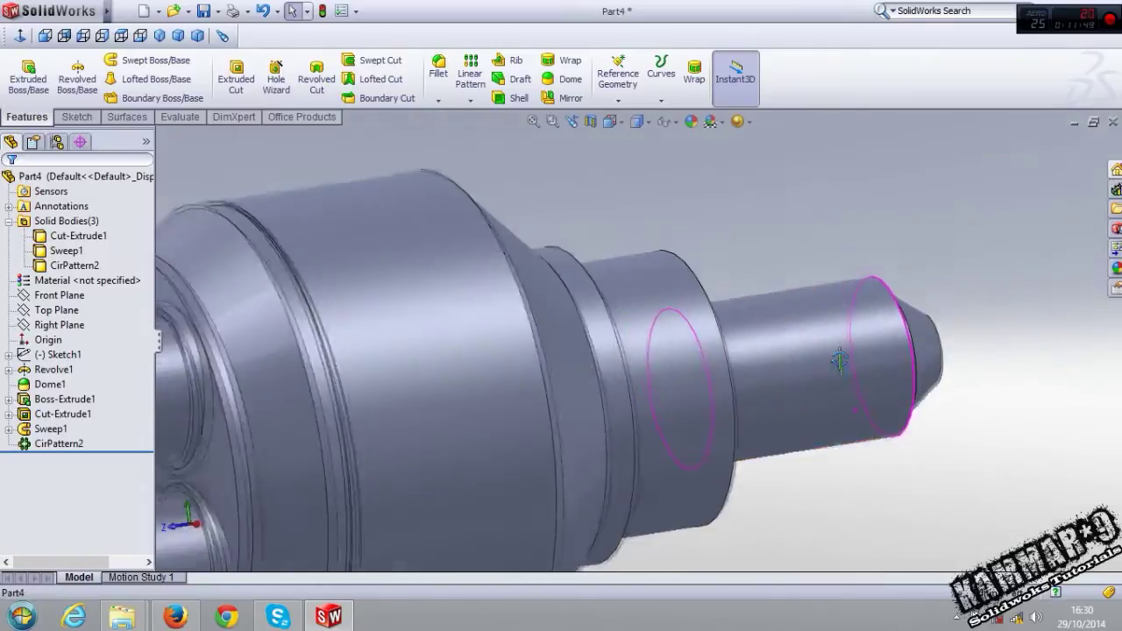
scroll(838, 361, "up", 5)
left_click(102, 35)
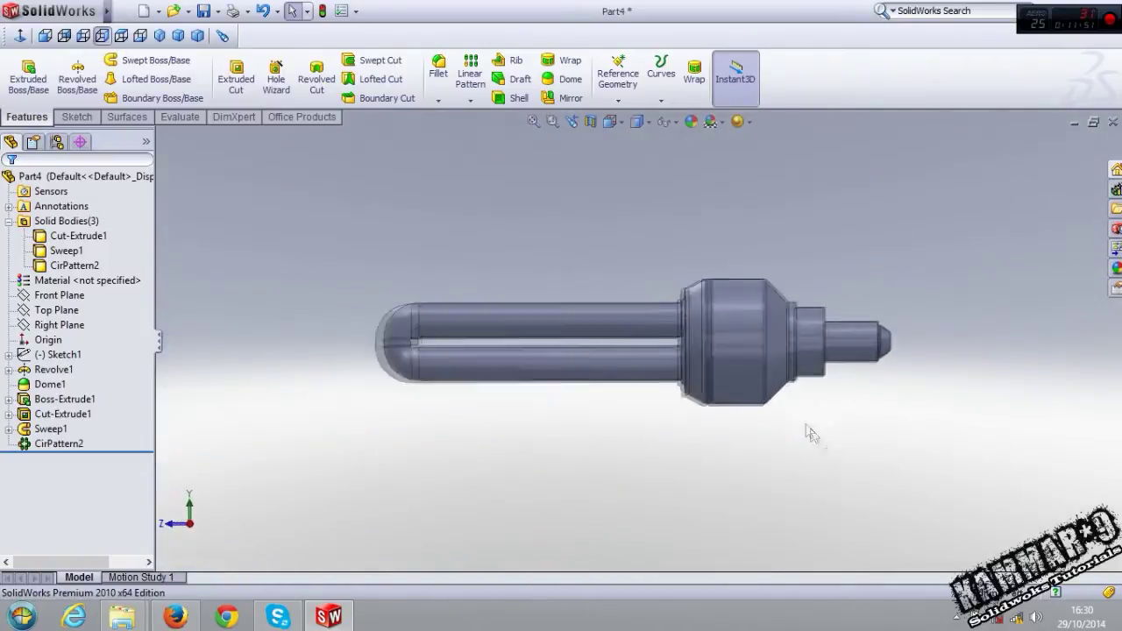
scroll(868, 361, "down", 1)
scroll(850, 360, "down", 2)
scroll(819, 346, "down", 3)
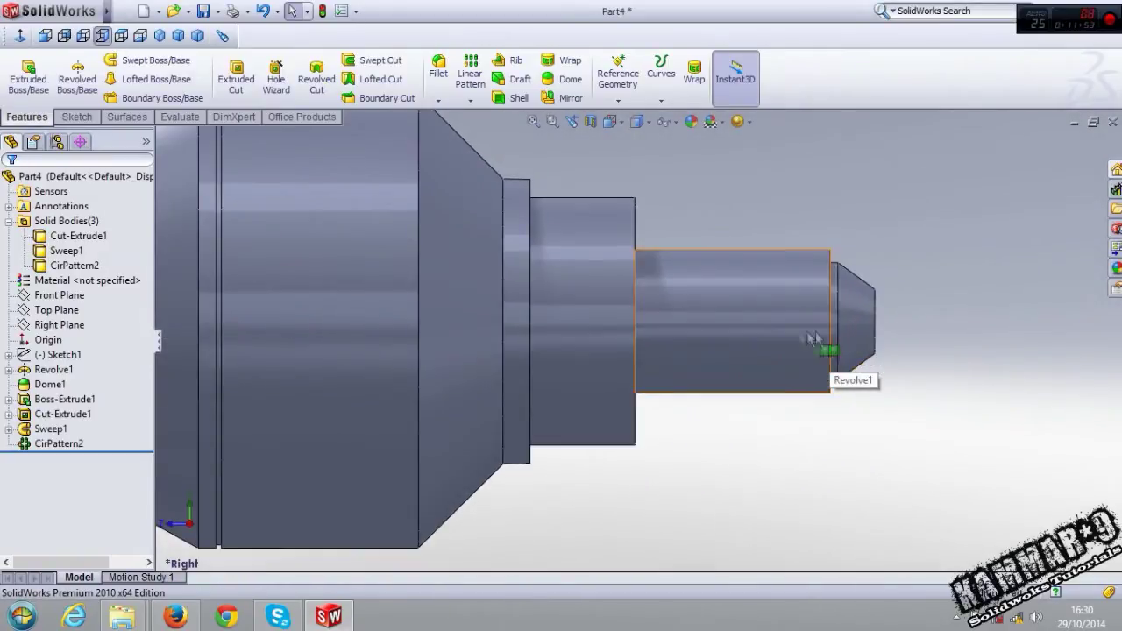
scroll(810, 335, "up", 3)
scroll(526, 325, "up", 2)
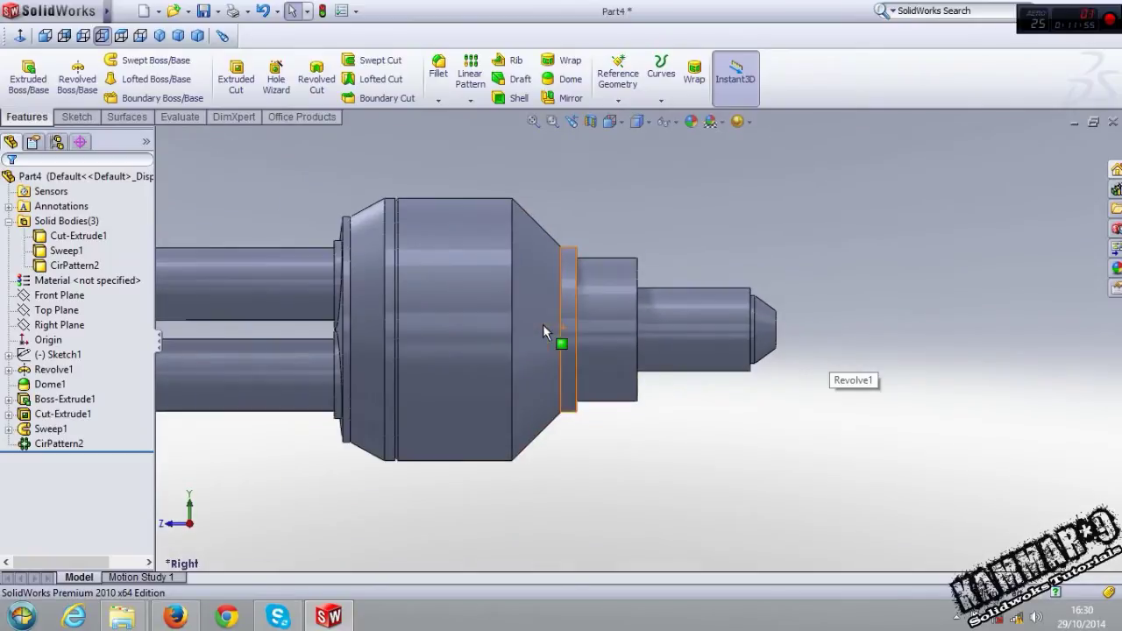
scroll(820, 289, "down", 2)
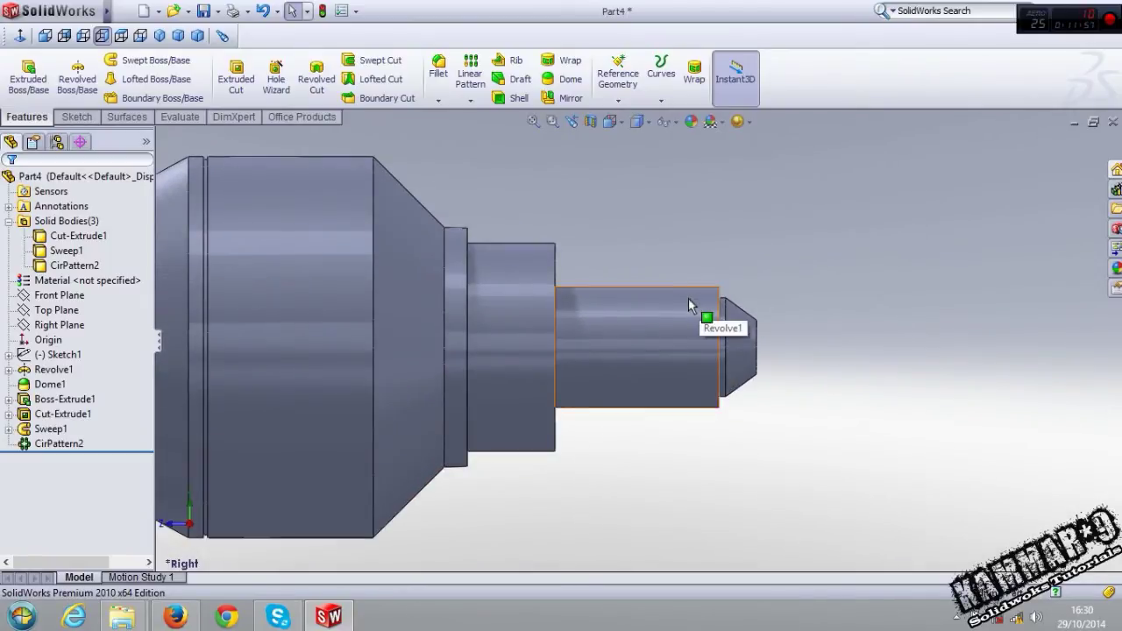
scroll(649, 306, "up", 2)
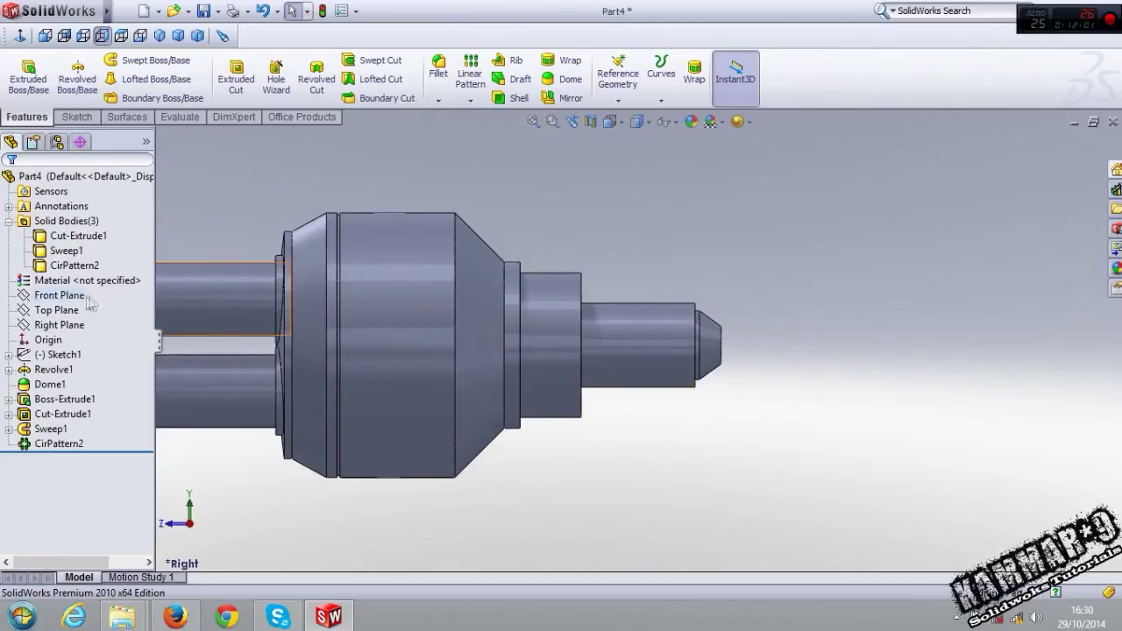
Start a new sketch on the Right Plane
left_click(39, 326)
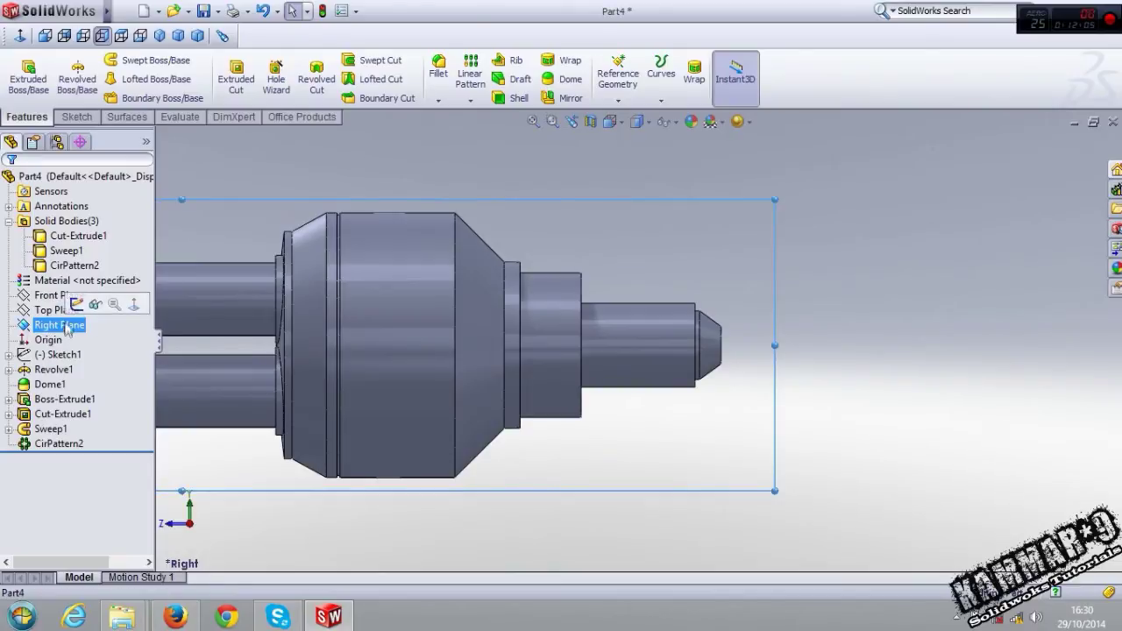
left_click(73, 300)
scroll(727, 302, "down", 3)
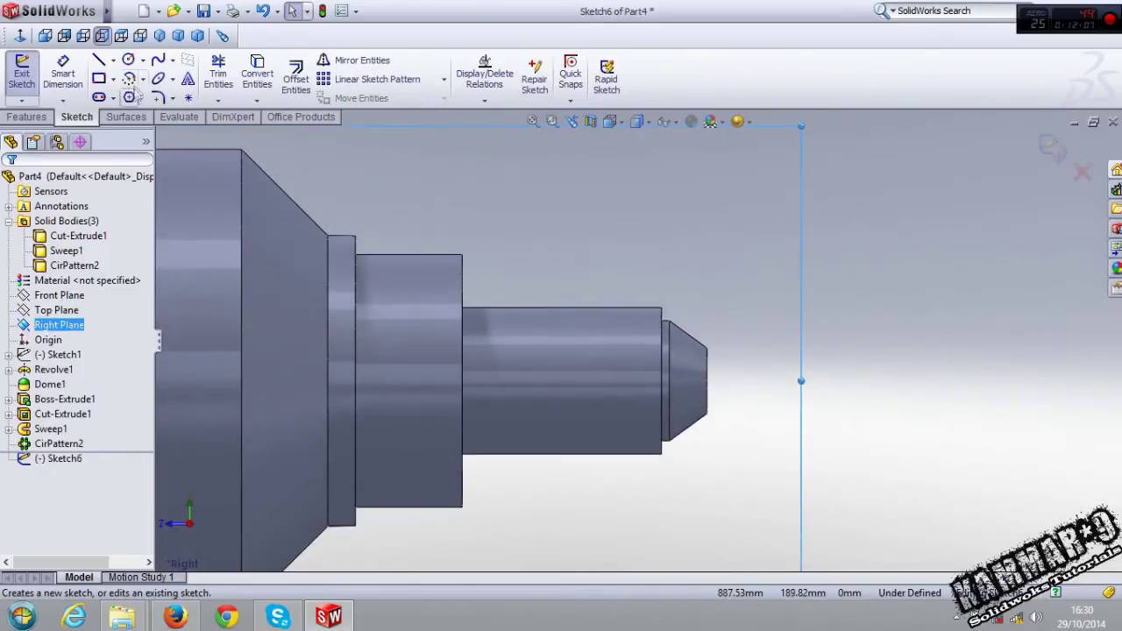
Draw a spline above the base's narrow shaft, placing points from right to left
left_click(101, 62)
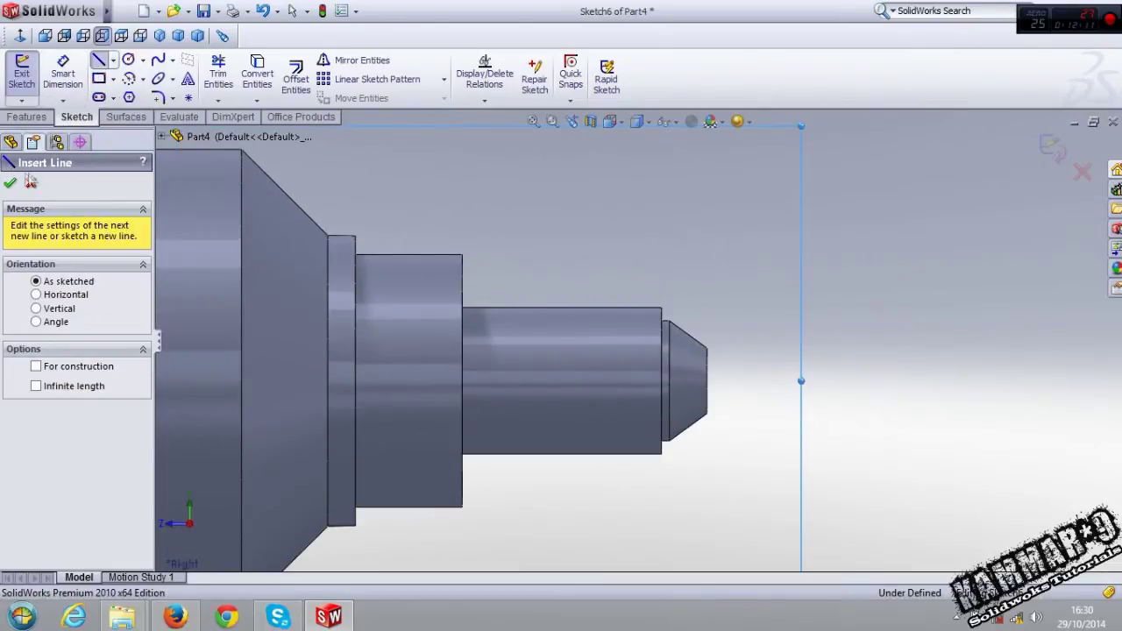
left_click(9, 185)
left_click(156, 62)
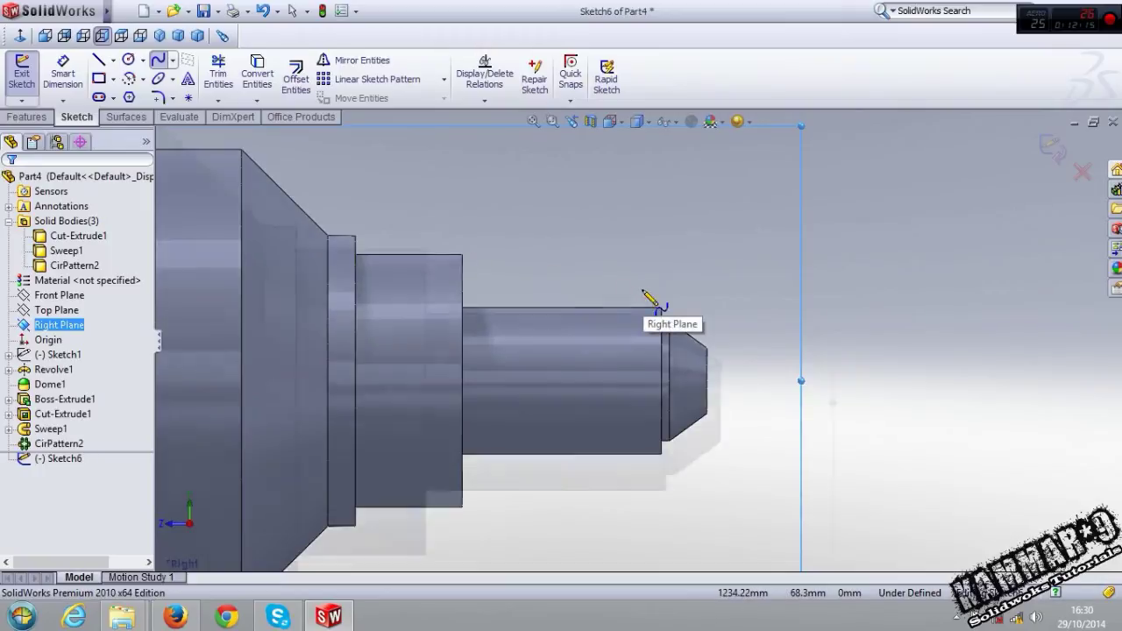
scroll(650, 300, "down", 1)
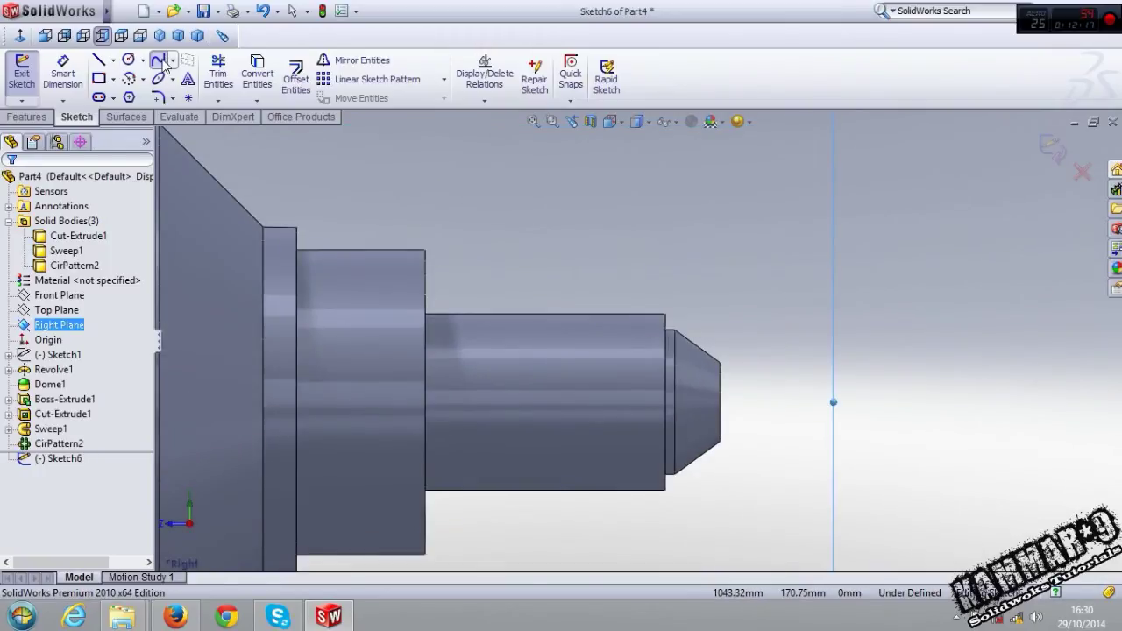
left_click(661, 285)
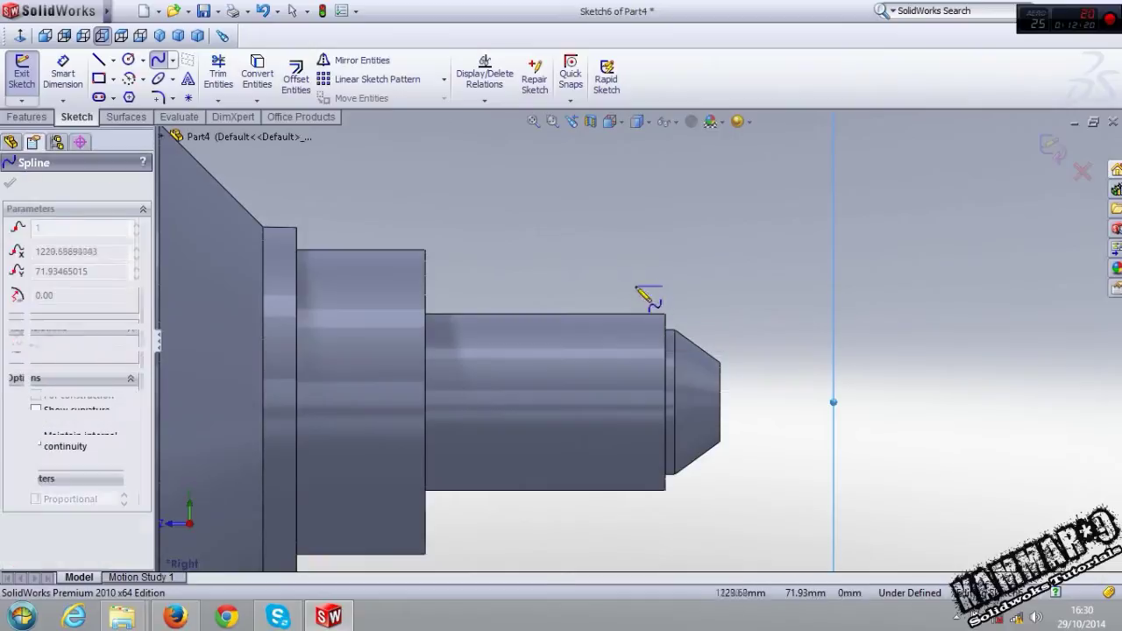
left_click(513, 286)
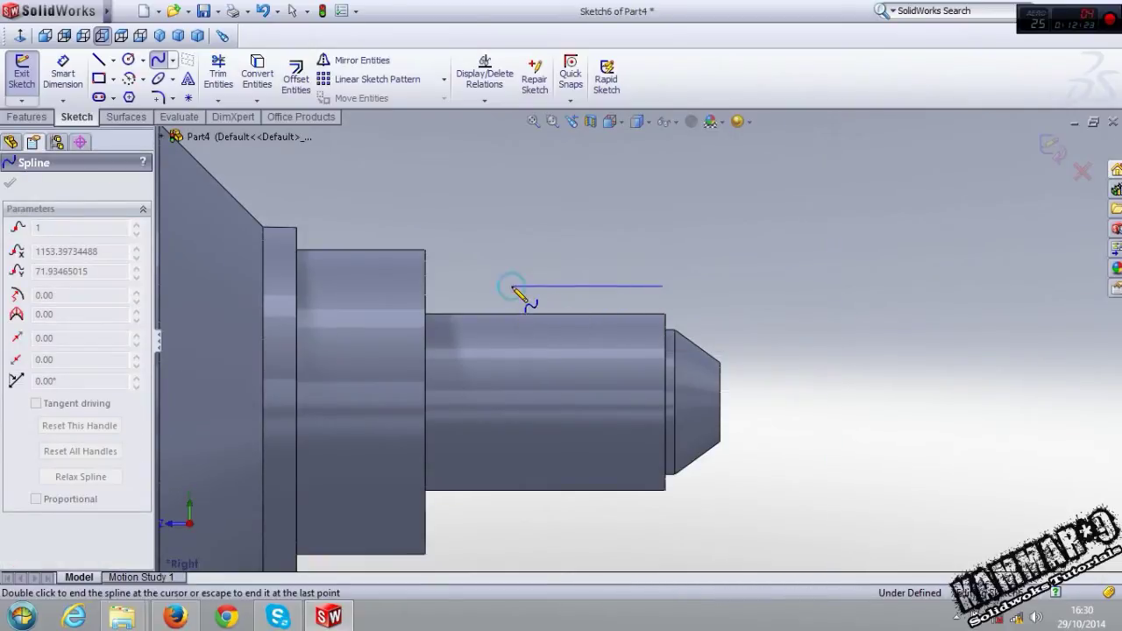
left_click(436, 297)
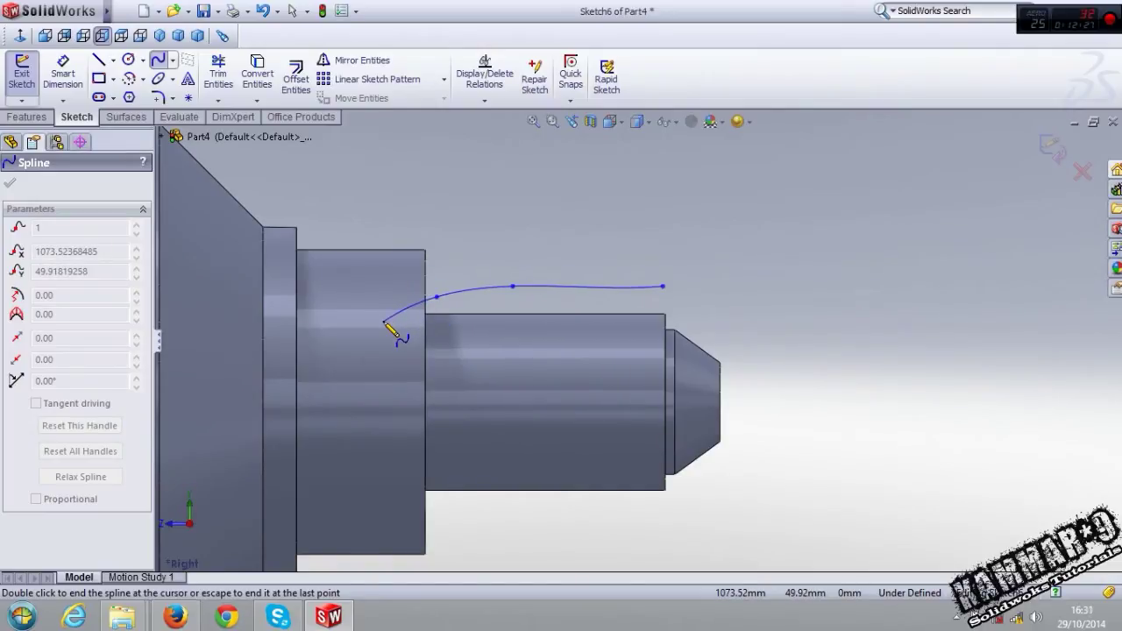
double_click(386, 322)
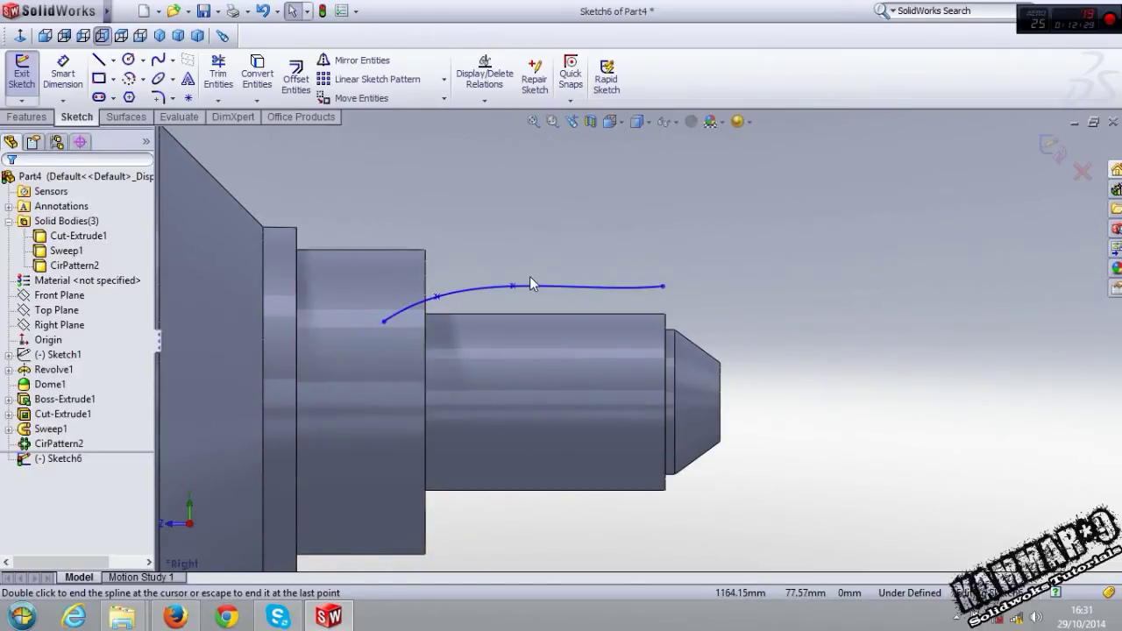
scroll(526, 274, "down", 2)
Drag the spline's endpoints and middle points into a taller, rounder arch with level ends
left_click_drag(401, 320, 375, 339)
mouse_move(735, 298)
left_mouse_down()
mouse_move(730, 375)
mouse_move(727, 365)
mouse_move(718, 377)
left_mouse_up()
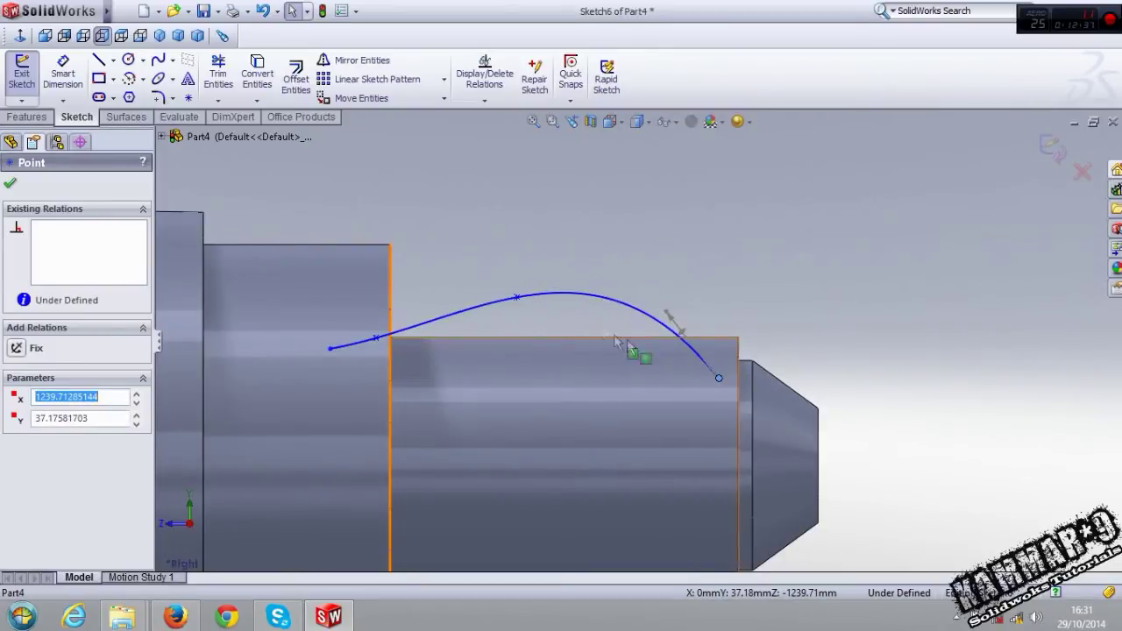
left_click_drag(517, 300, 638, 313)
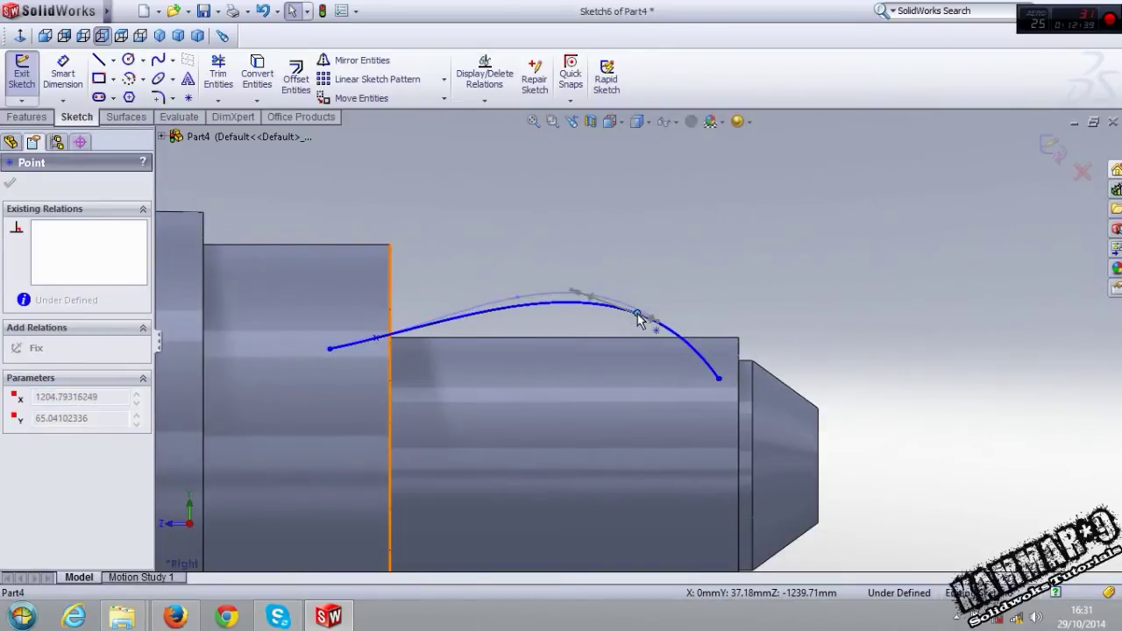
left_click_drag(329, 365, 327, 378)
mouse_move(377, 345)
left_mouse_down()
mouse_move(426, 312)
mouse_move(450, 320)
mouse_move(458, 311)
mouse_move(457, 328)
left_mouse_up()
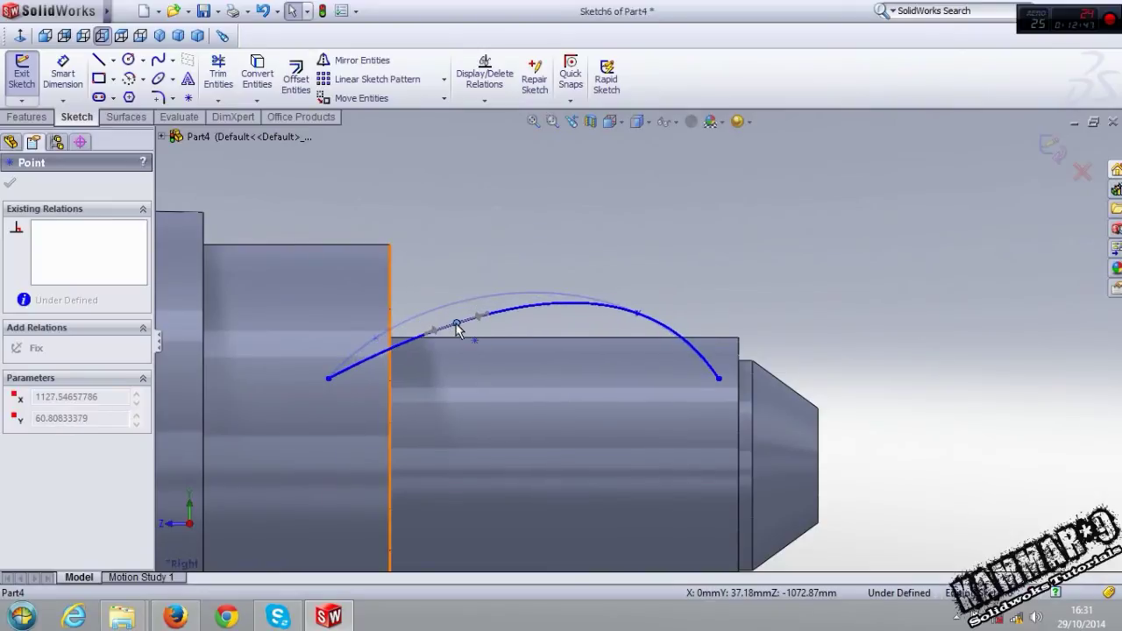
left_click_drag(645, 314, 669, 318)
left_click_drag(446, 323, 434, 325)
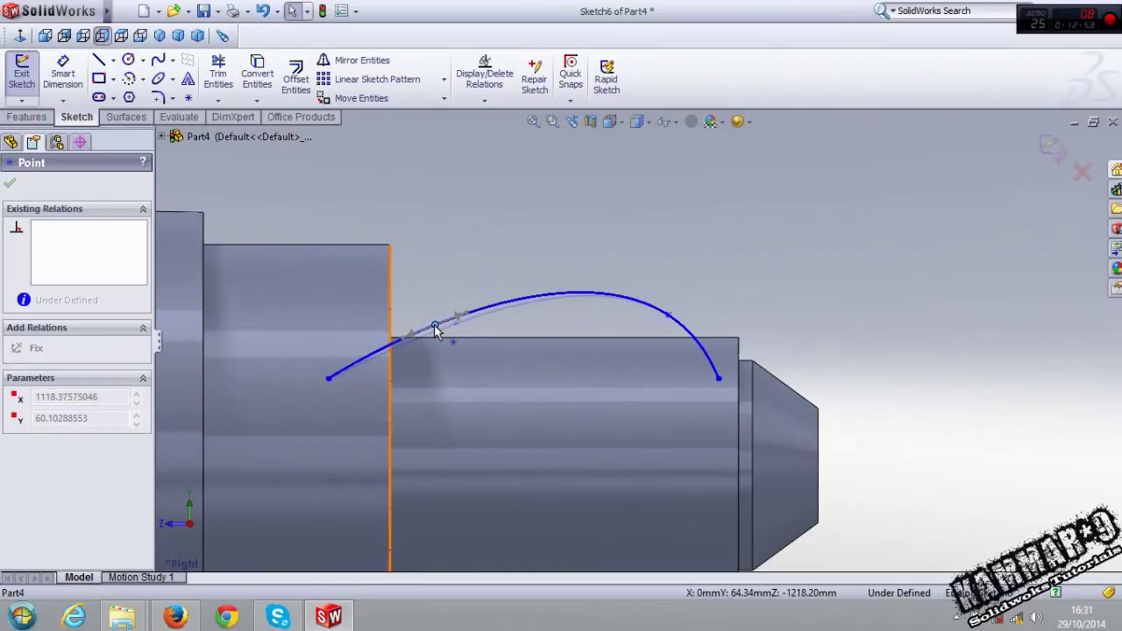
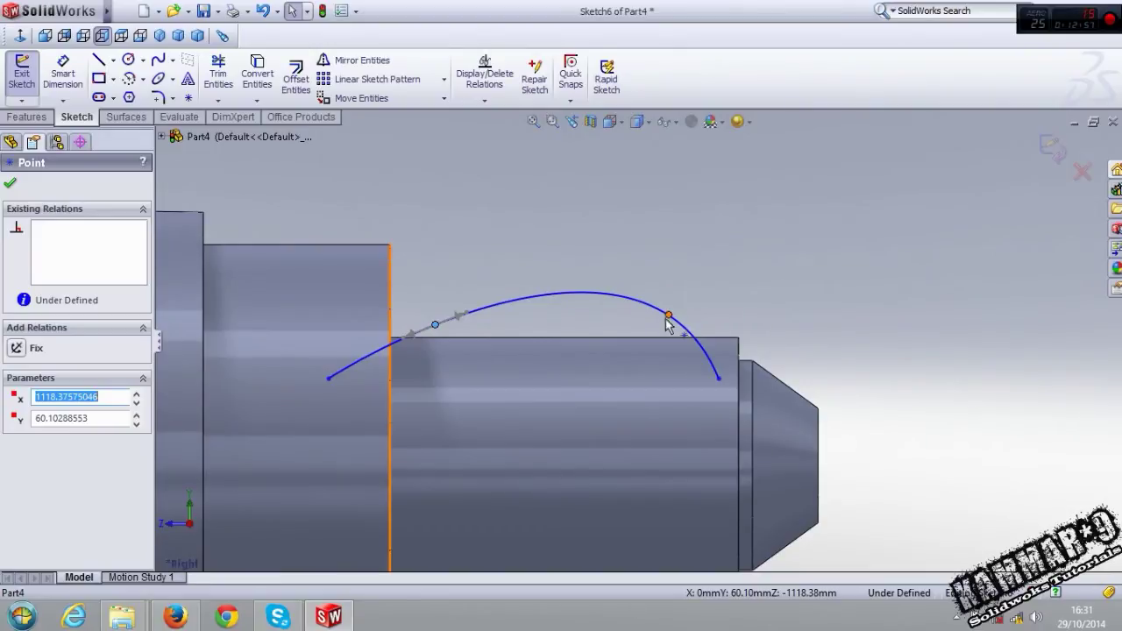
Reshape the spline so its right end reaches down onto the cone tip
left_click_drag(678, 320, 695, 329)
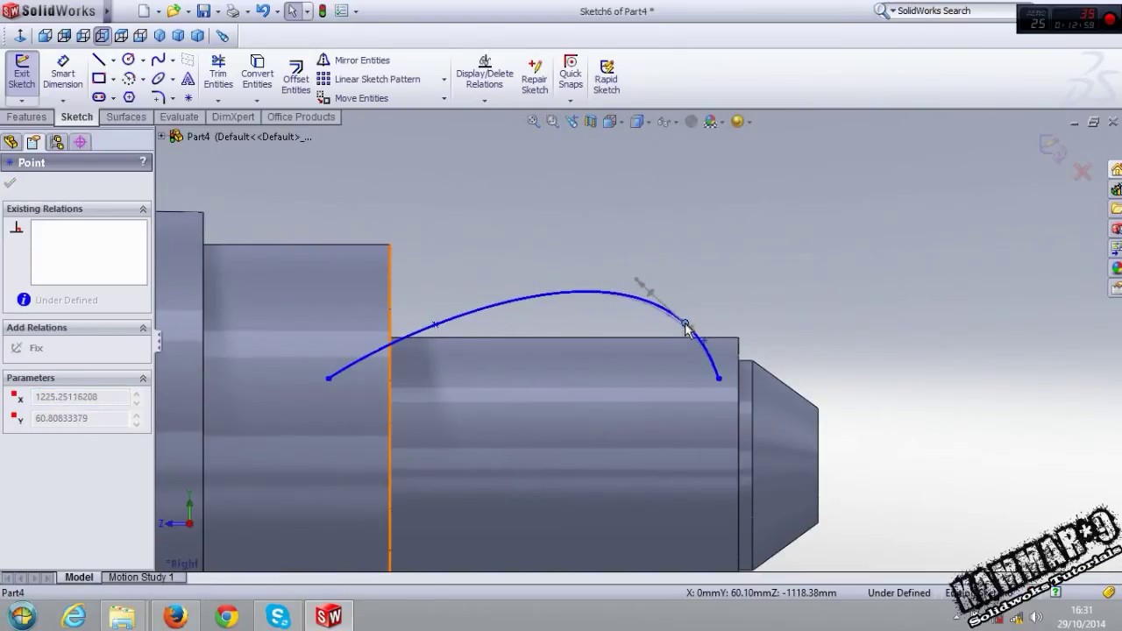
left_click(942, 265)
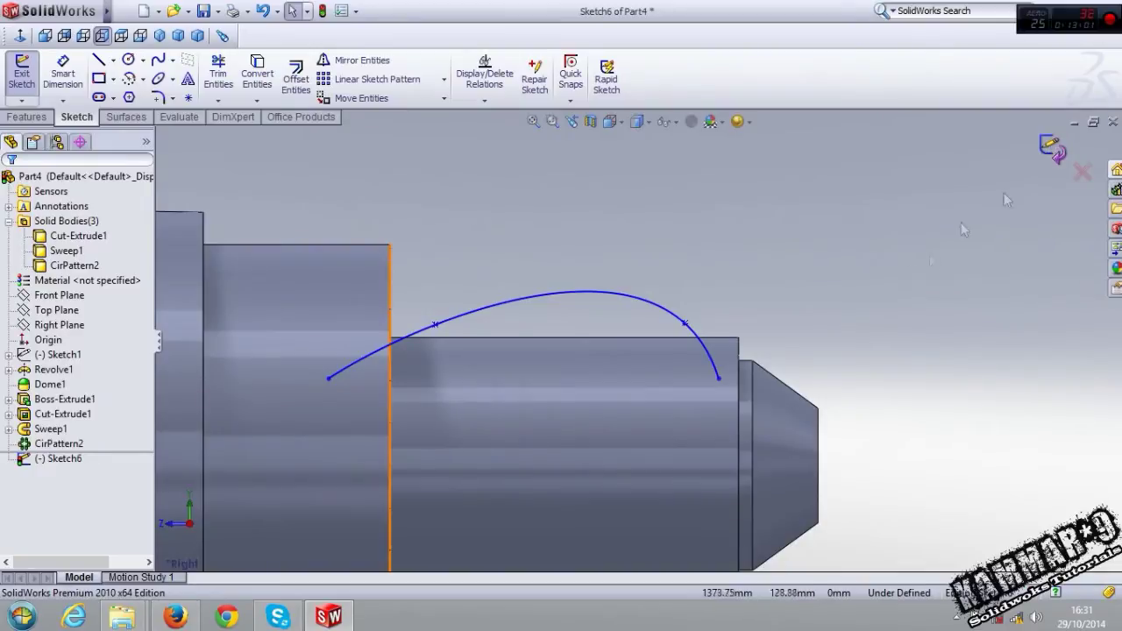
left_click_drag(718, 378, 780, 411)
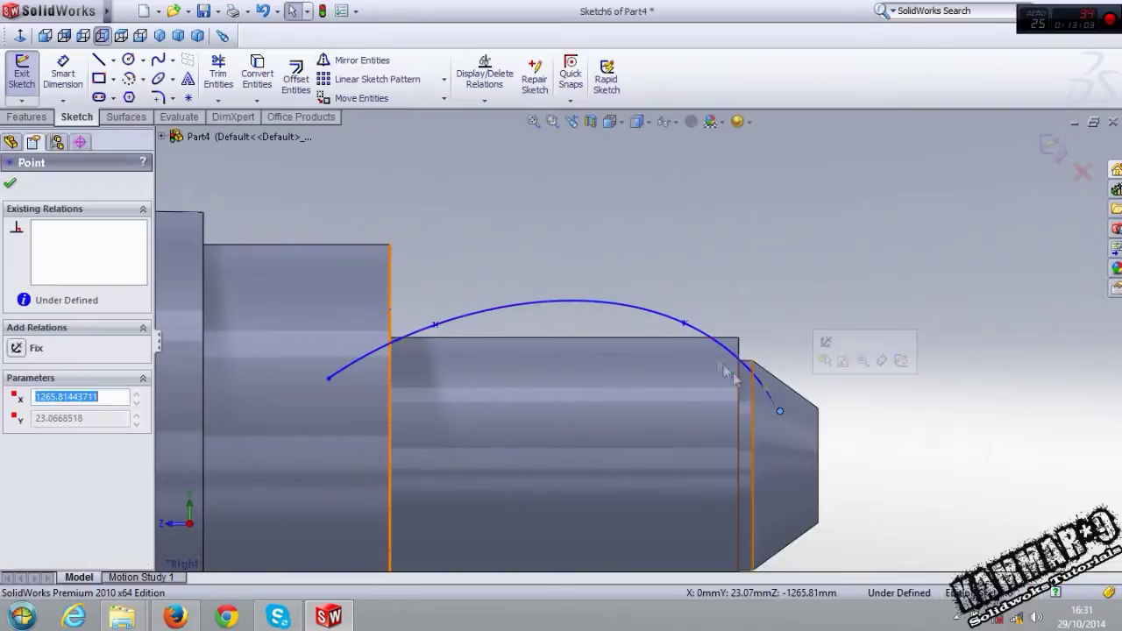
mouse_move(684, 323)
left_mouse_down()
mouse_move(671, 305)
mouse_move(646, 302)
left_mouse_up()
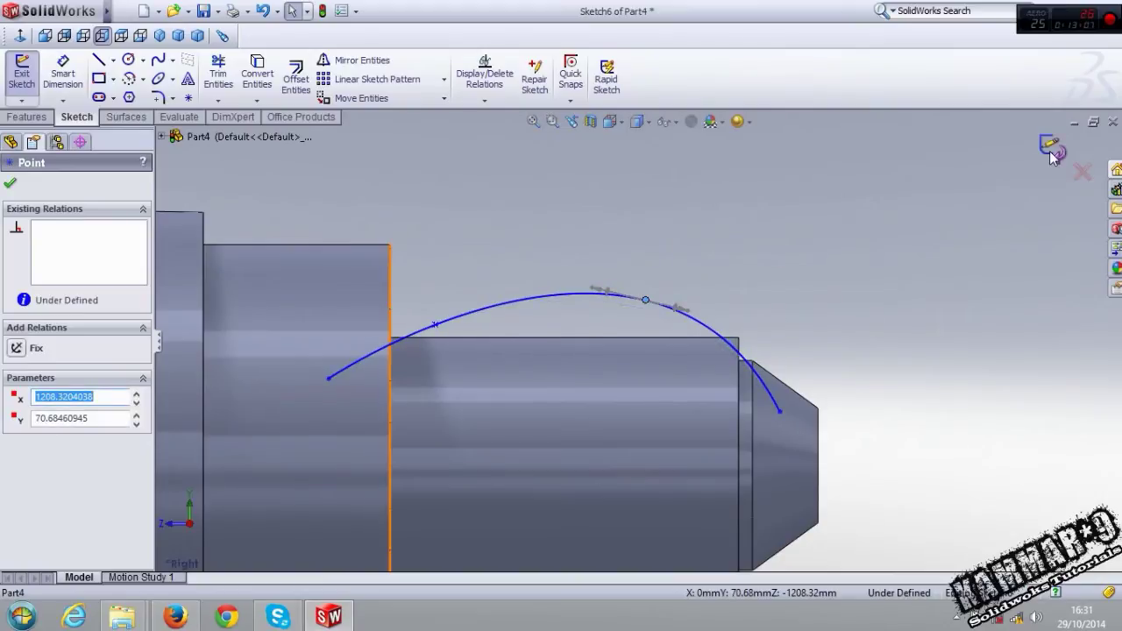
Draw a horizontal 116.67 mm construction centerline along the part's axis
left_click(113, 59)
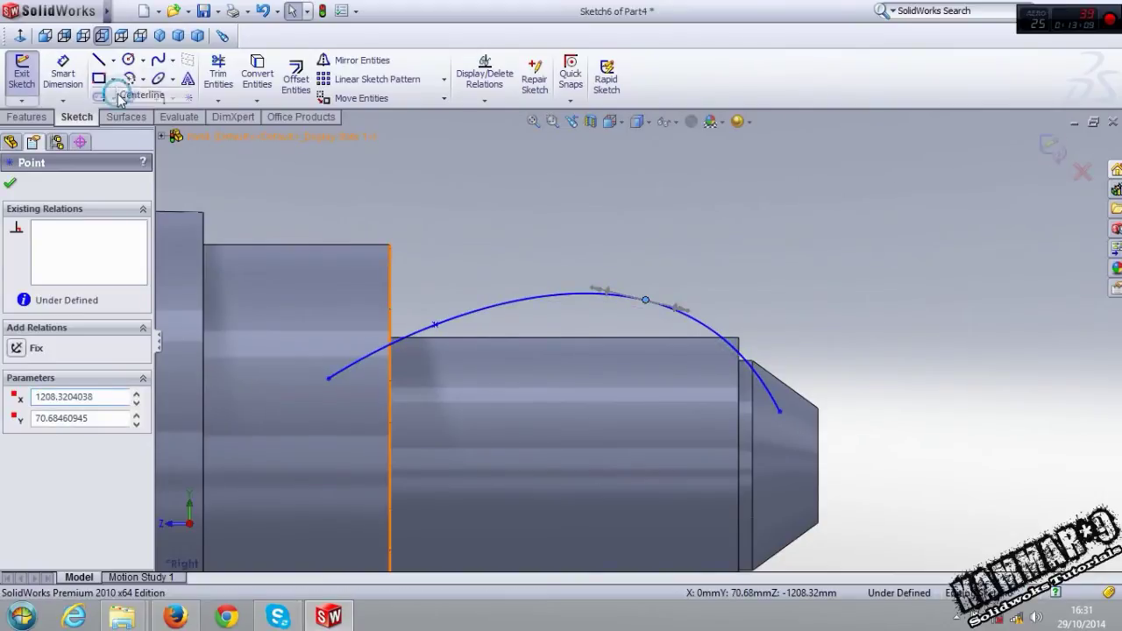
left_click(123, 95)
left_click(788, 444)
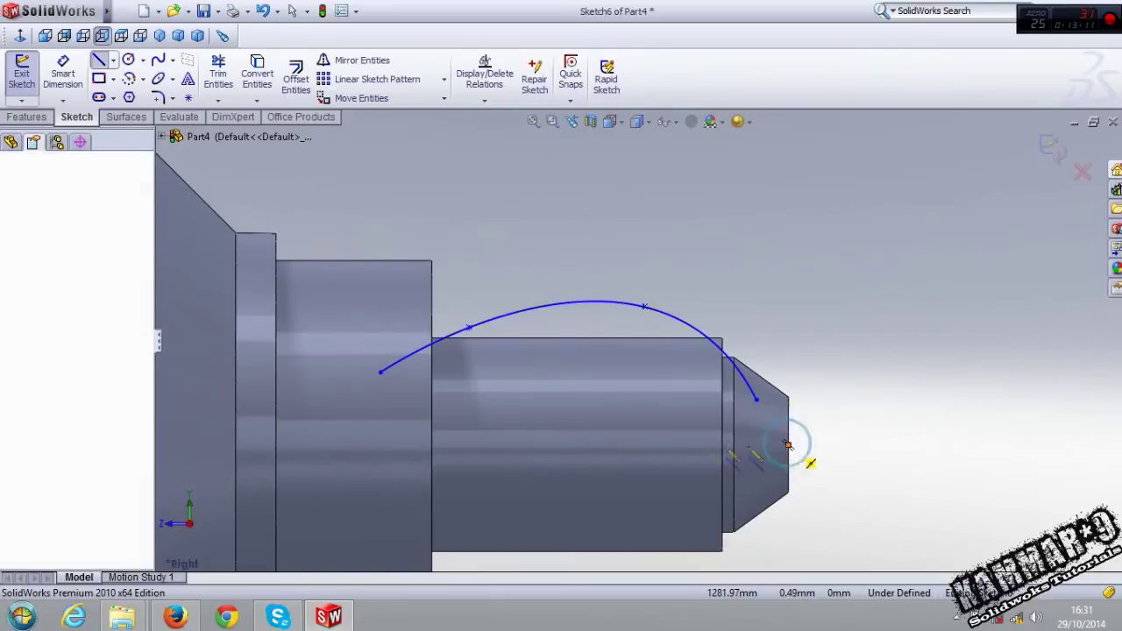
left_click(561, 444)
key("Escape")
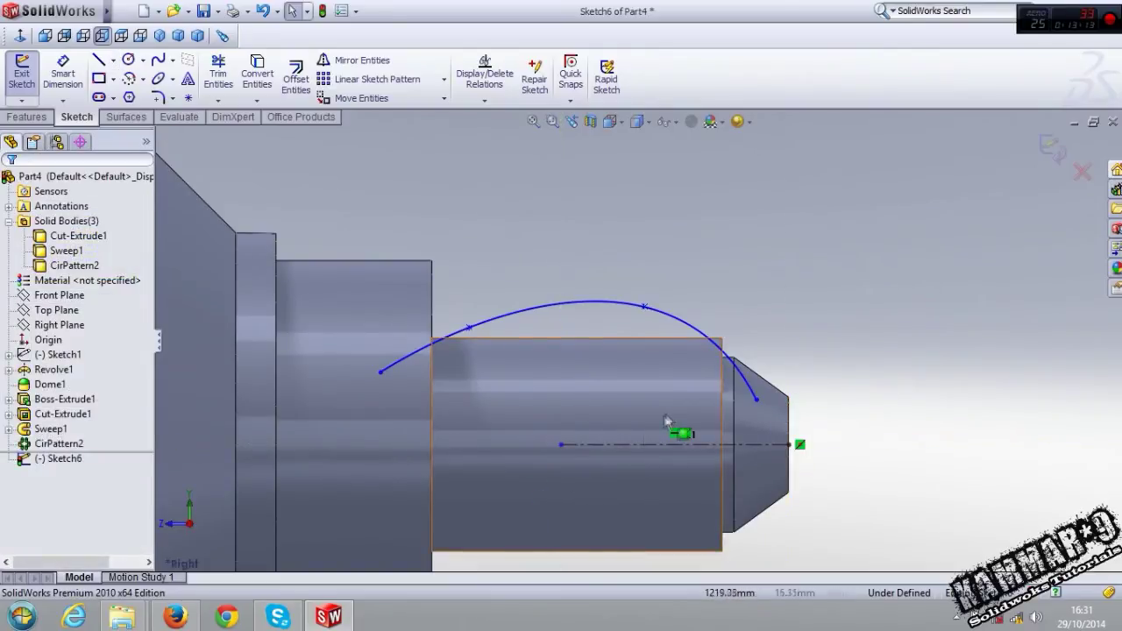
left_click(664, 444)
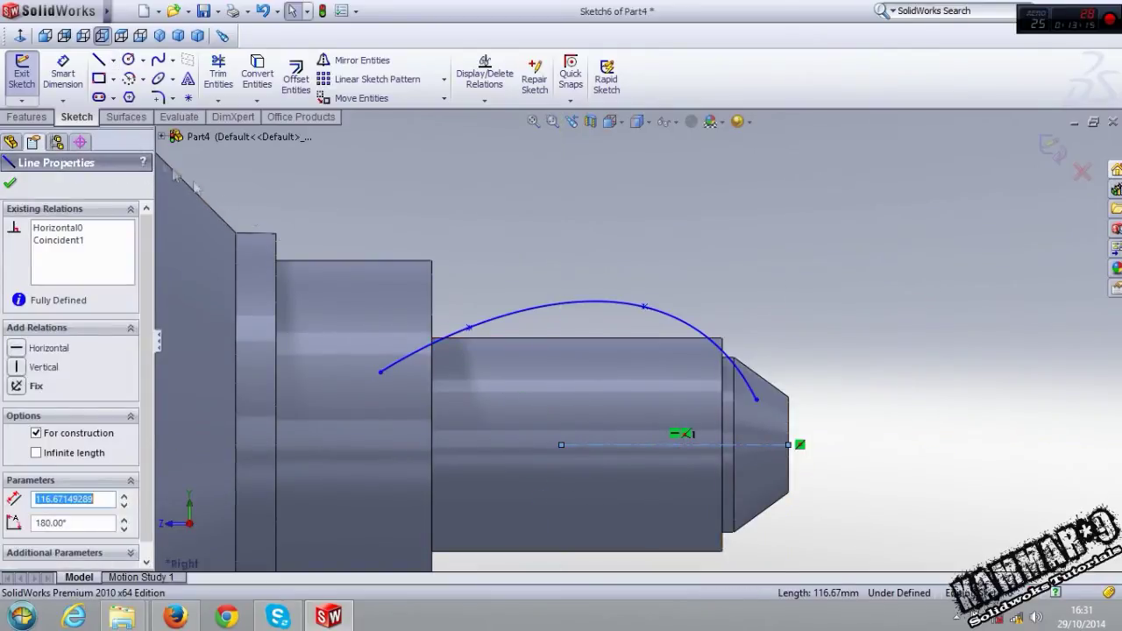
left_click(36, 121)
Revolve the spline around the centerline into Surface-Revolve1, then select the ring face at the tip's base
left_click(127, 117)
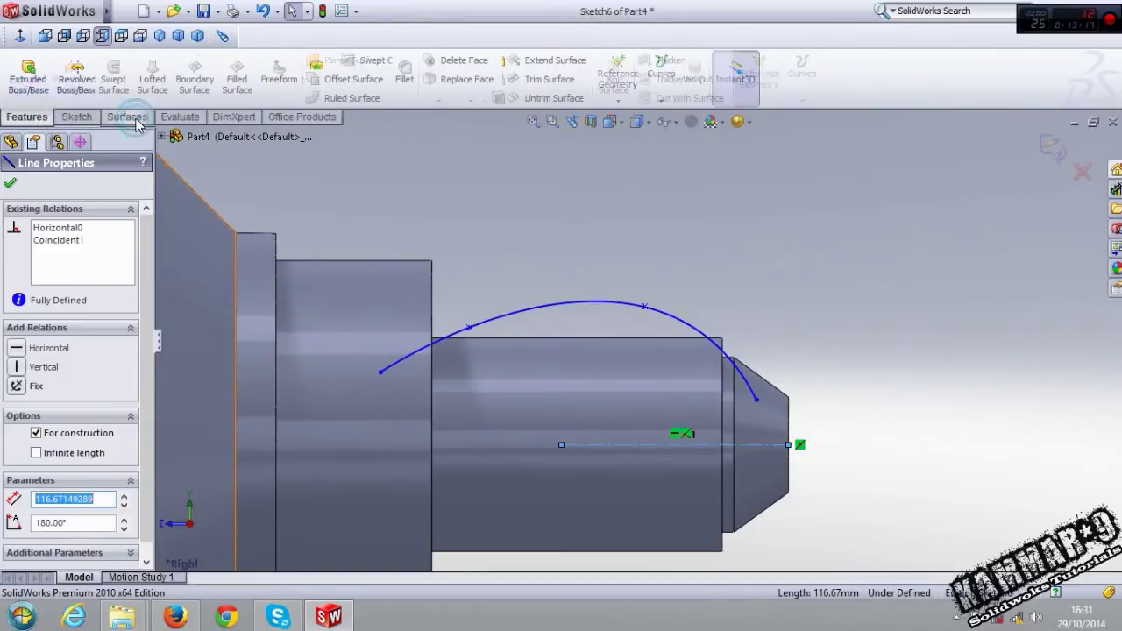
left_click(70, 83)
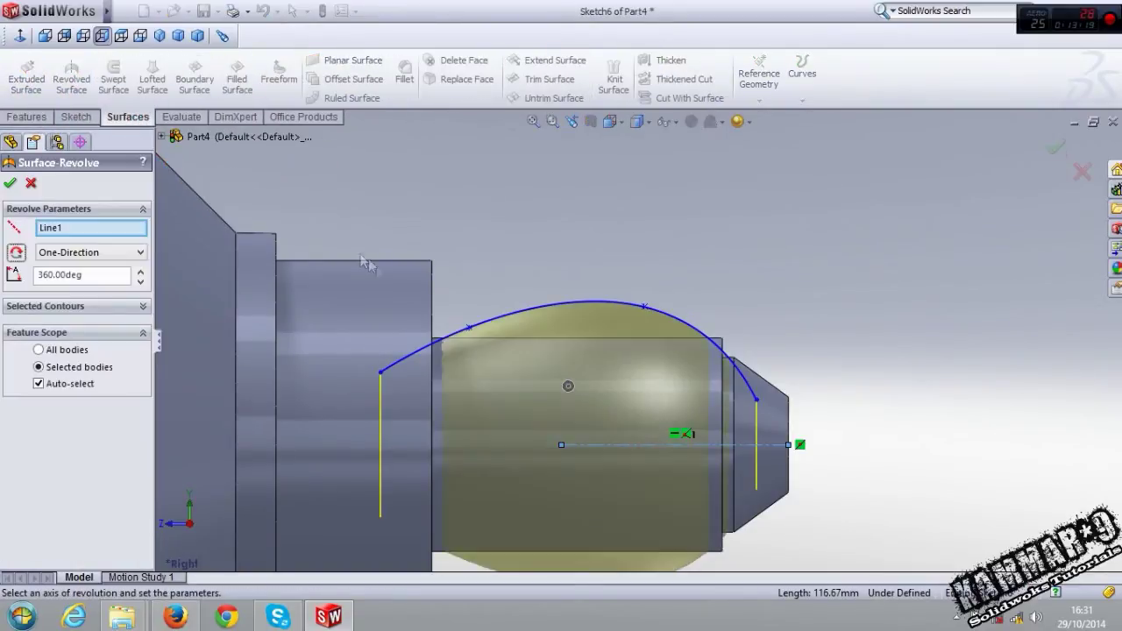
left_click(10, 184)
mouse_move(660, 341)
middle_mouse_down()
mouse_move(604, 389)
mouse_move(708, 321)
middle_mouse_up()
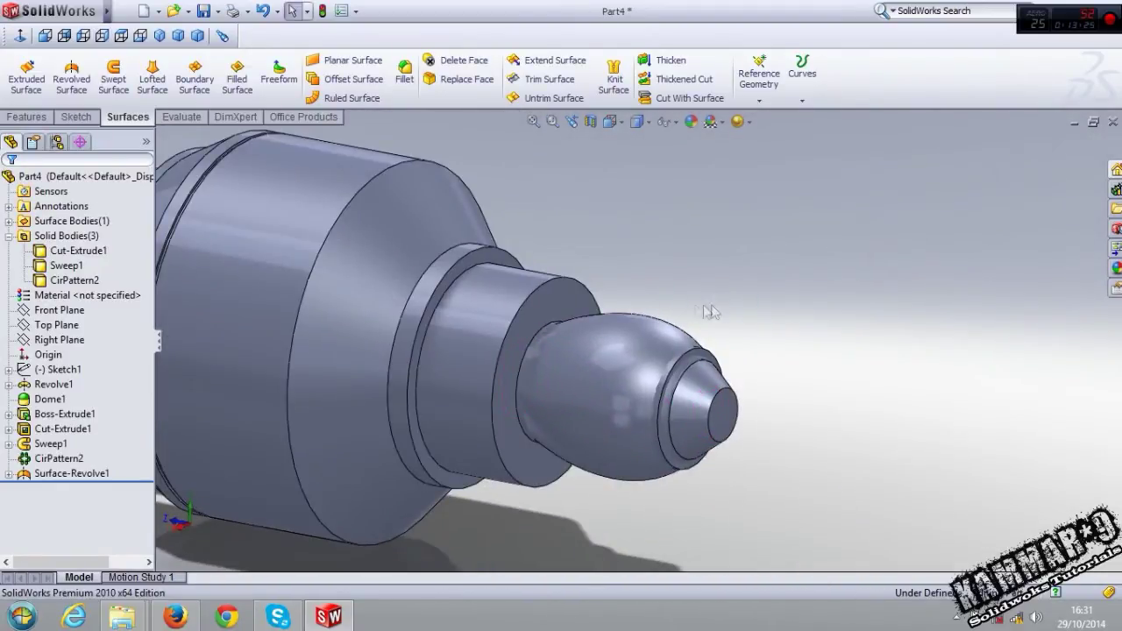
scroll(536, 335, "down", 2)
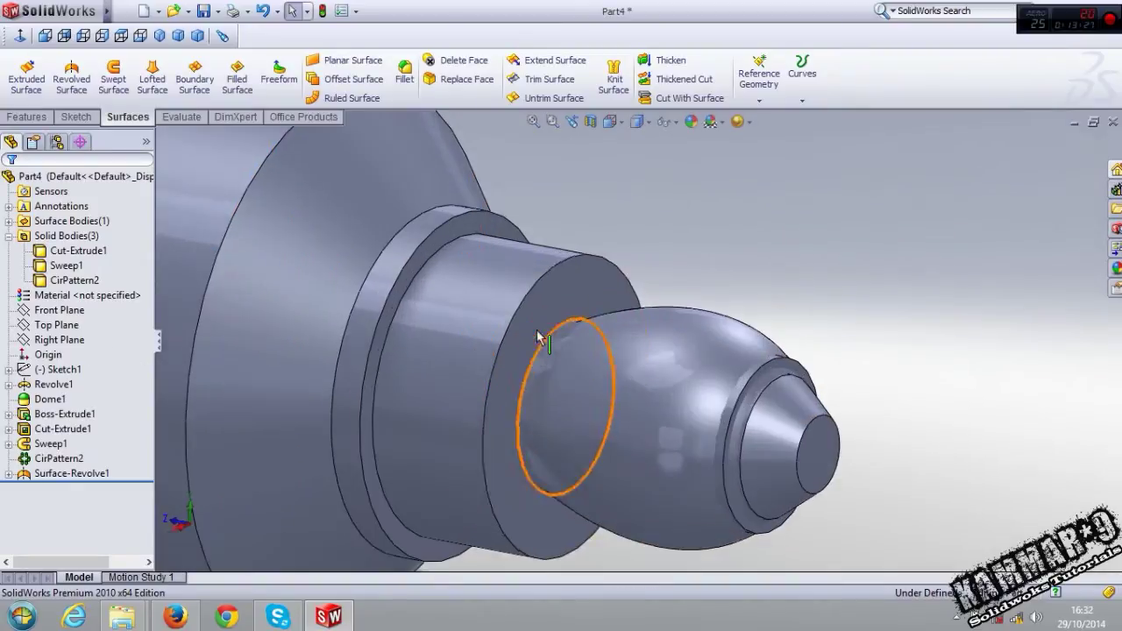
left_click(556, 295)
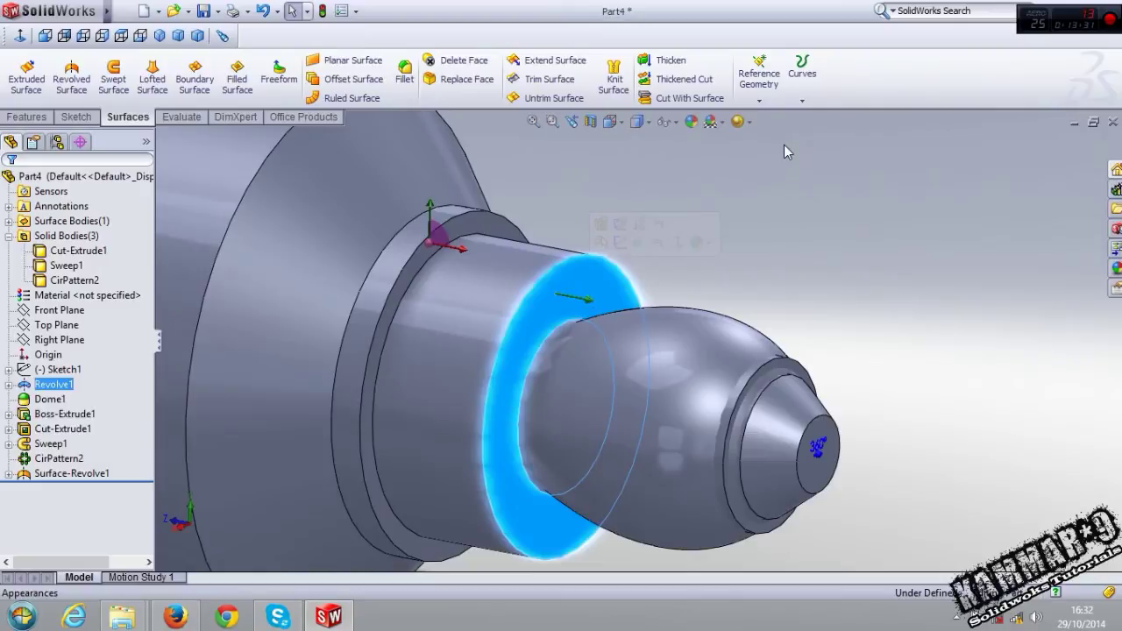
Start Sketch7 on the ring face and draw a circle centred on the origin
left_click(73, 117)
left_click(22, 72)
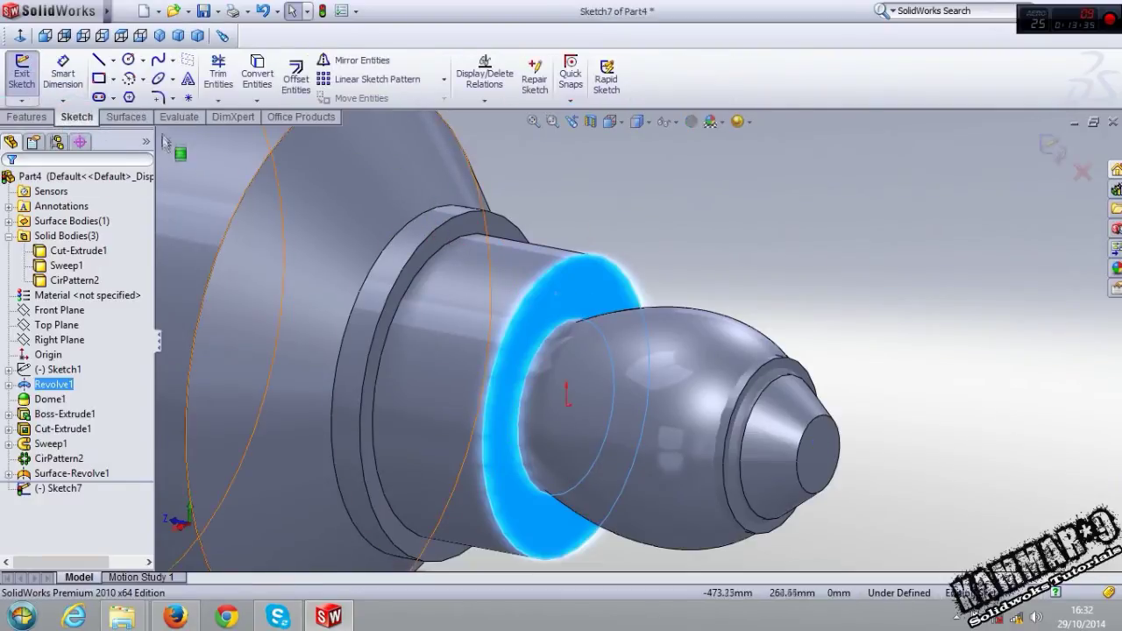
left_click(128, 60)
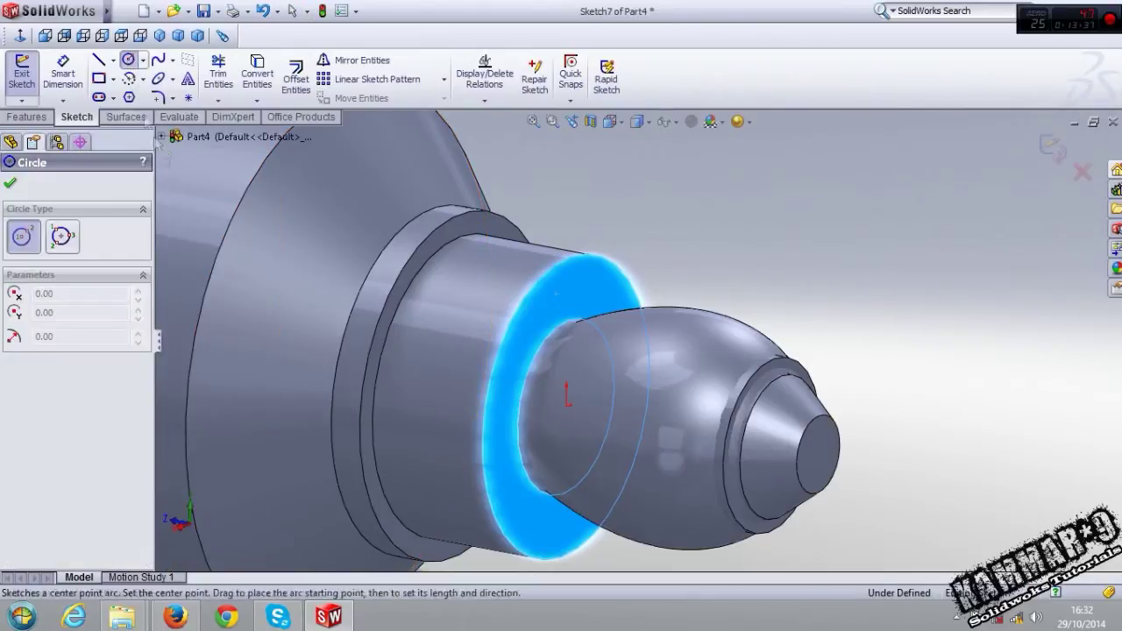
left_click(21, 35)
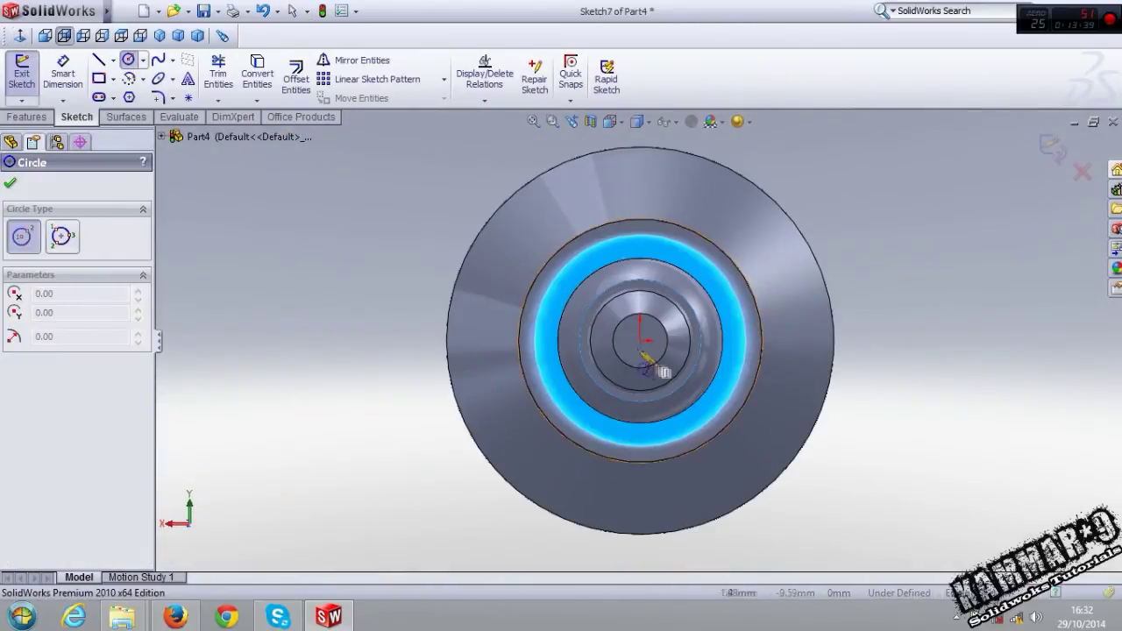
left_click(641, 340)
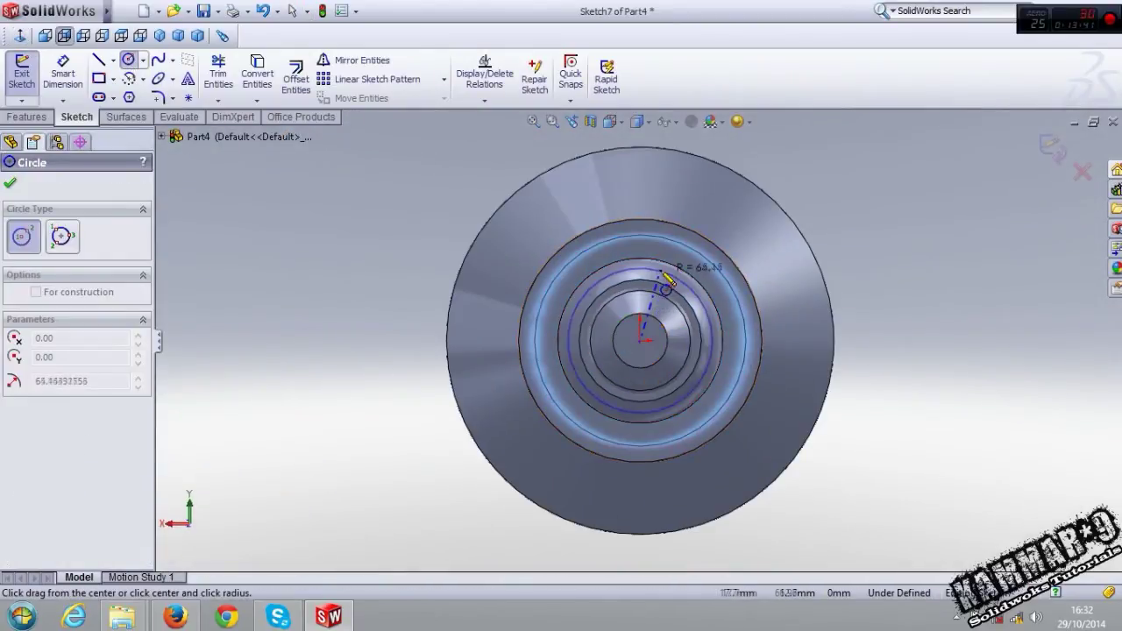
left_click(663, 276)
Dimension the circle to a 130 mm diameter
left_click(62, 74)
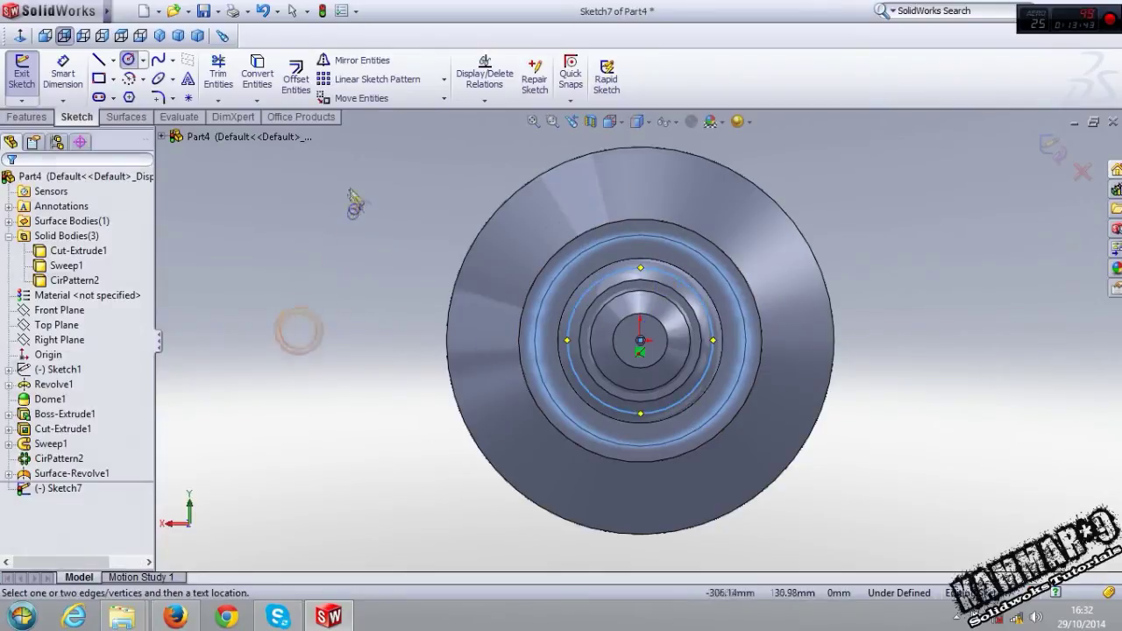
left_click(708, 303)
left_click(907, 241)
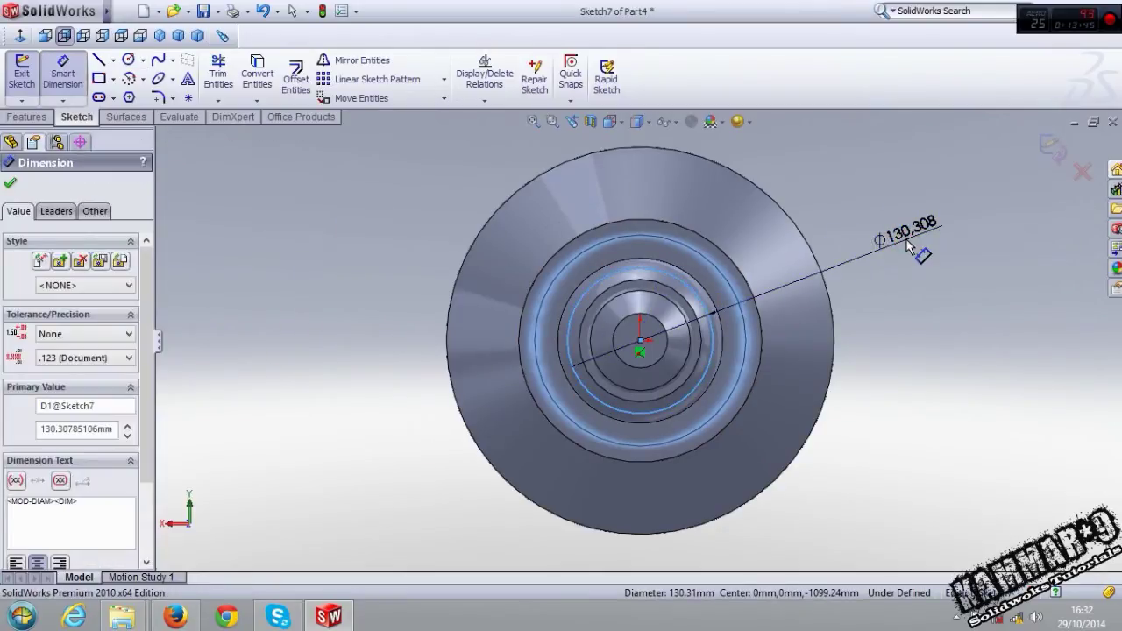
type("130")
key("Return")
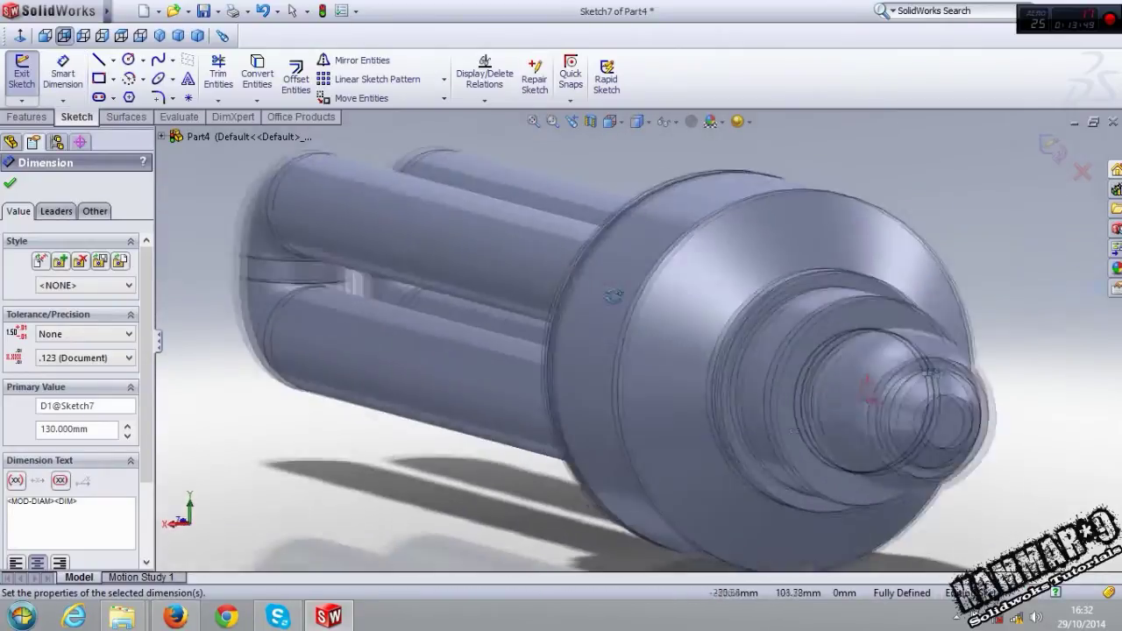
middle_click_drag(584, 281, 962, 263)
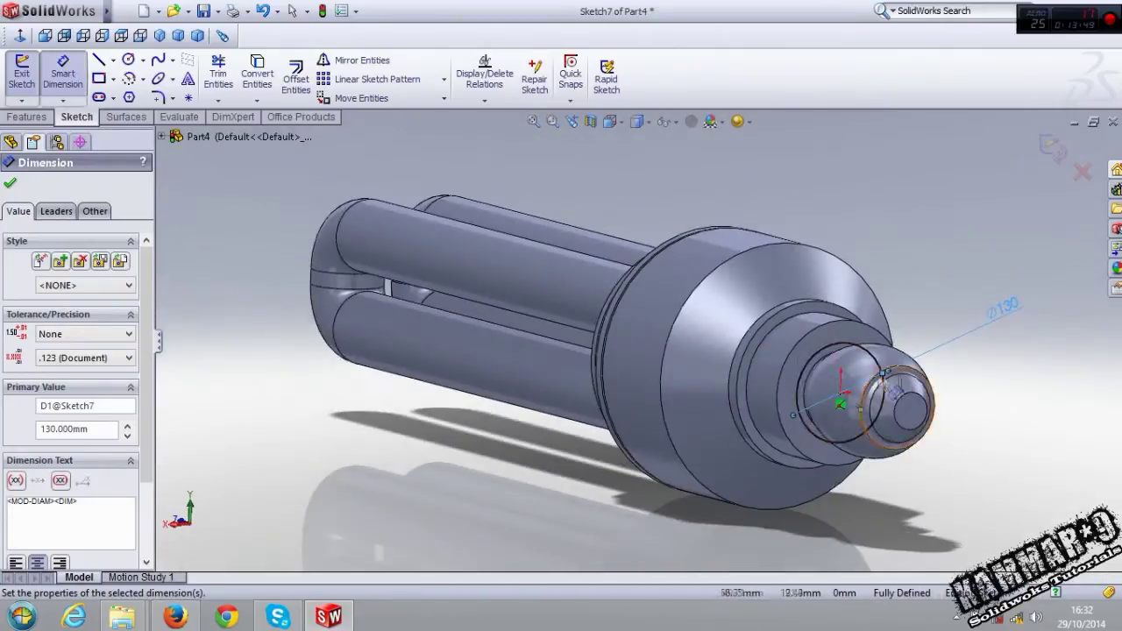
scroll(961, 263, "up", 3)
Create Helix/Spiral1 from the circle with 30 mm pitch and 4.5 revolutions
left_click(23, 118)
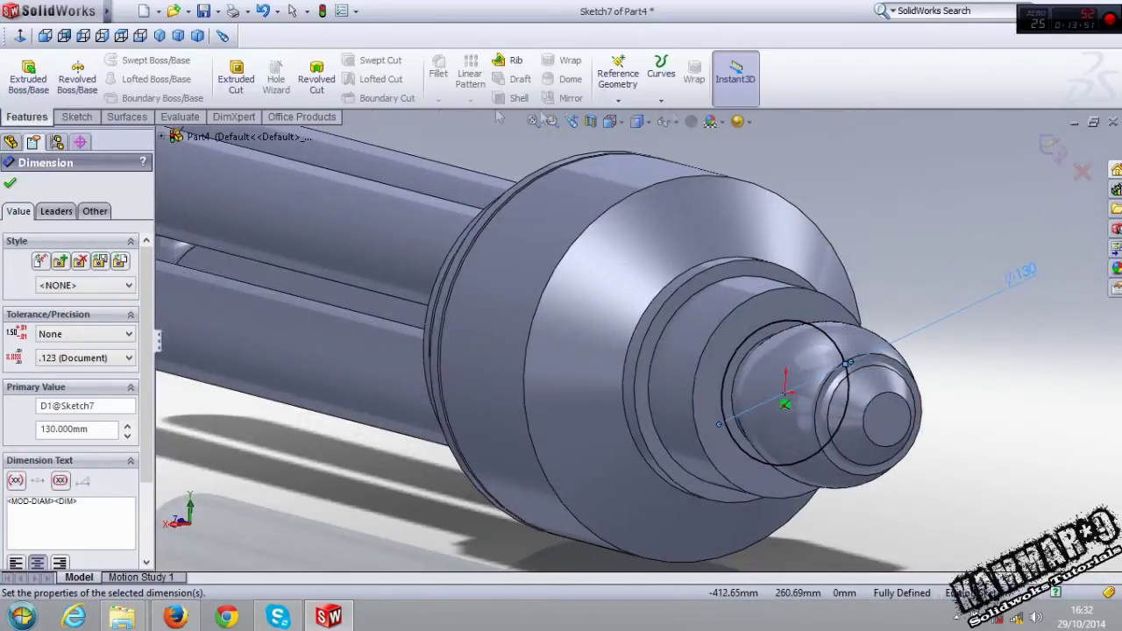
left_click(672, 94)
left_click(679, 167)
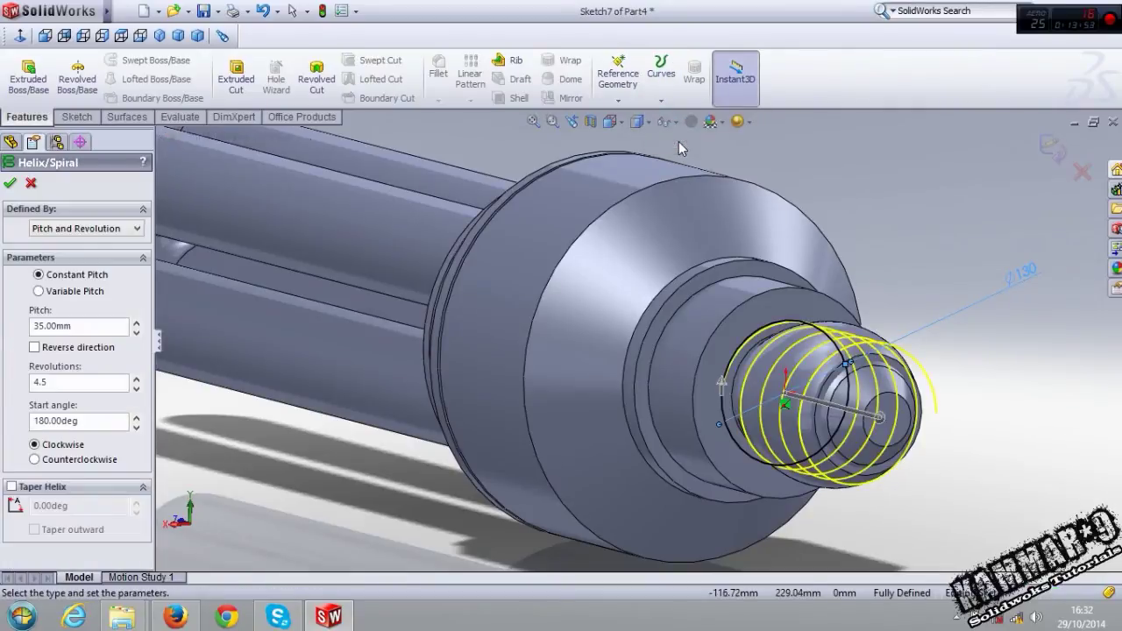
left_click(102, 35)
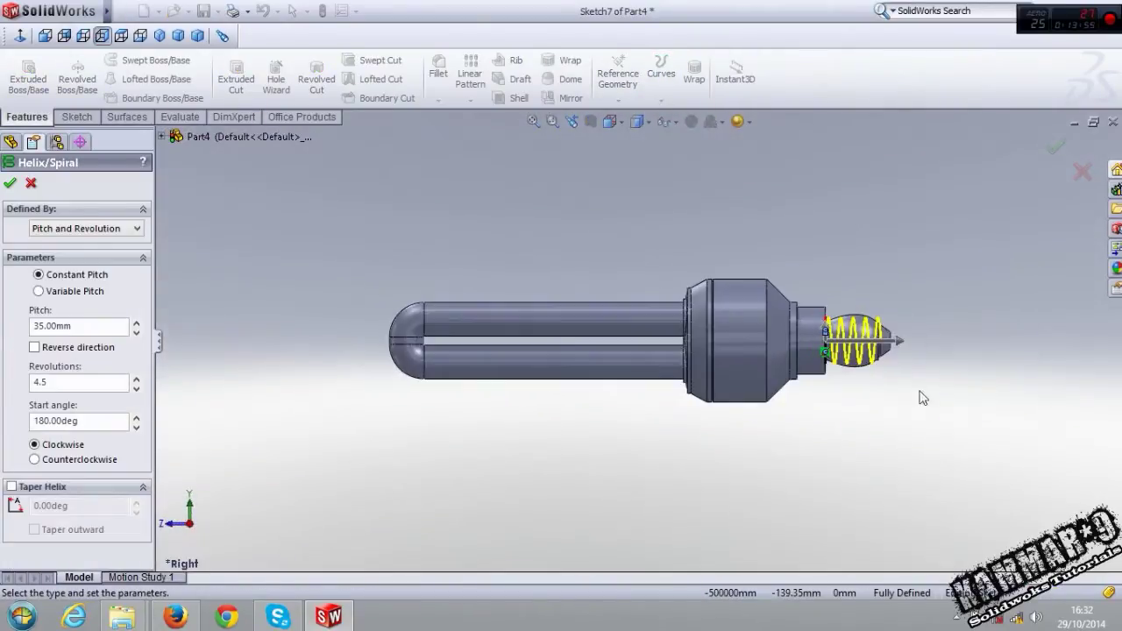
scroll(741, 306, "down", 2)
scroll(794, 279, "down", 2)
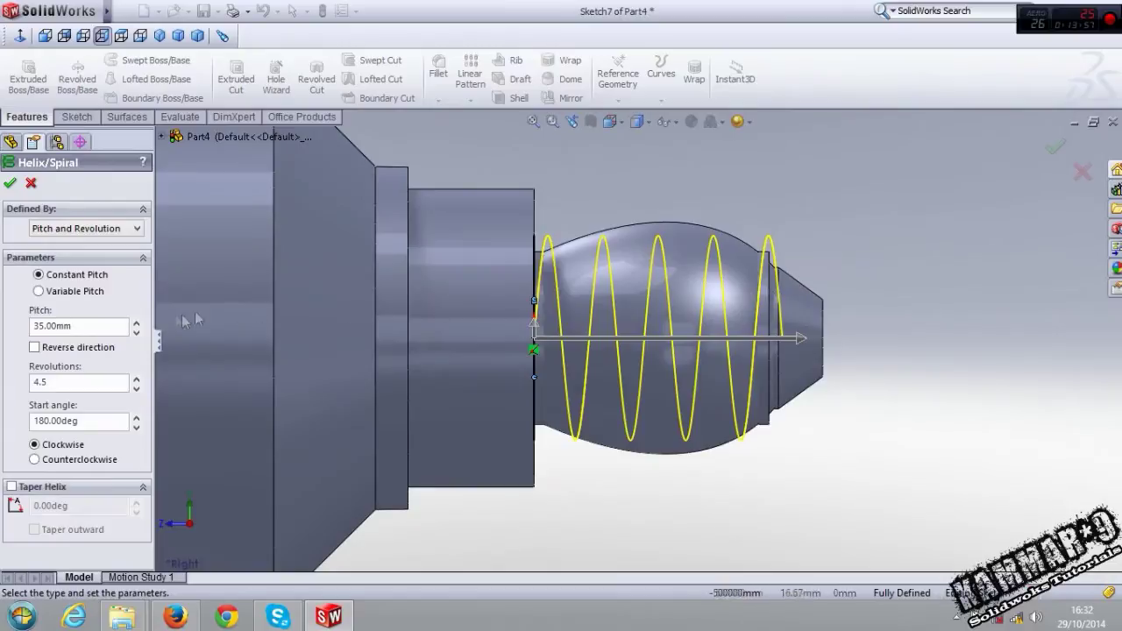
left_click(137, 333)
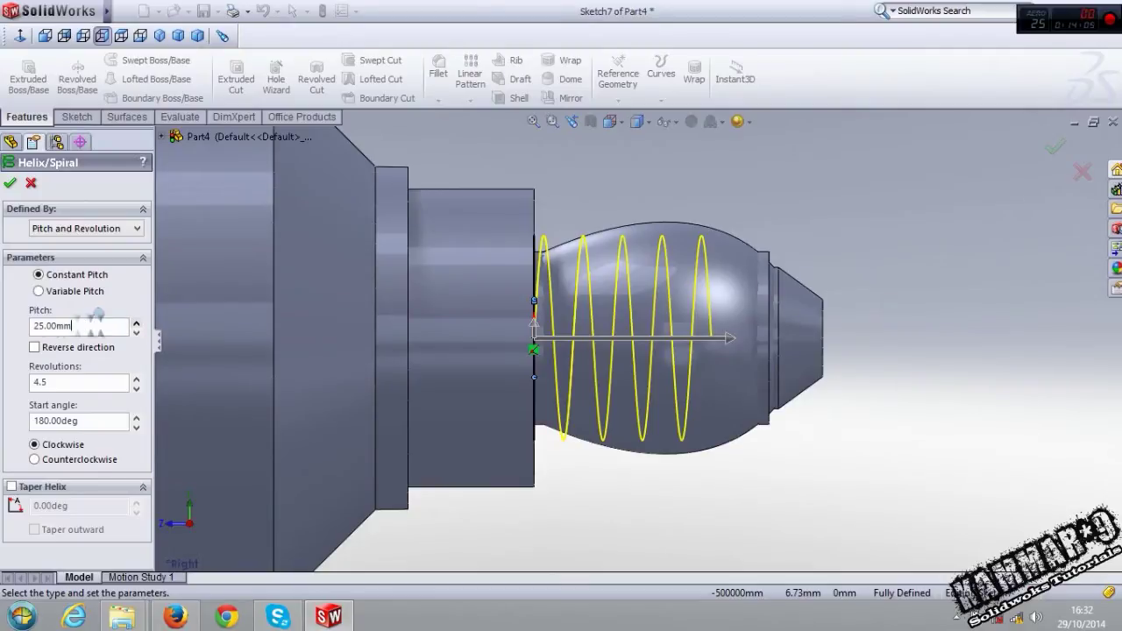
type("0")
key("Return")
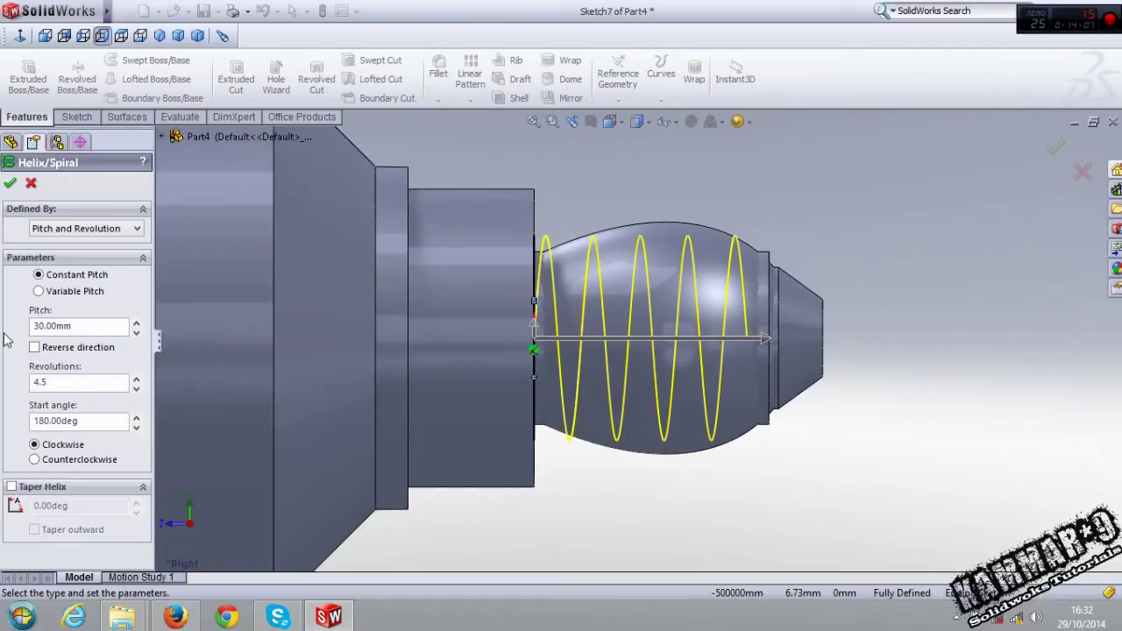
key("Return")
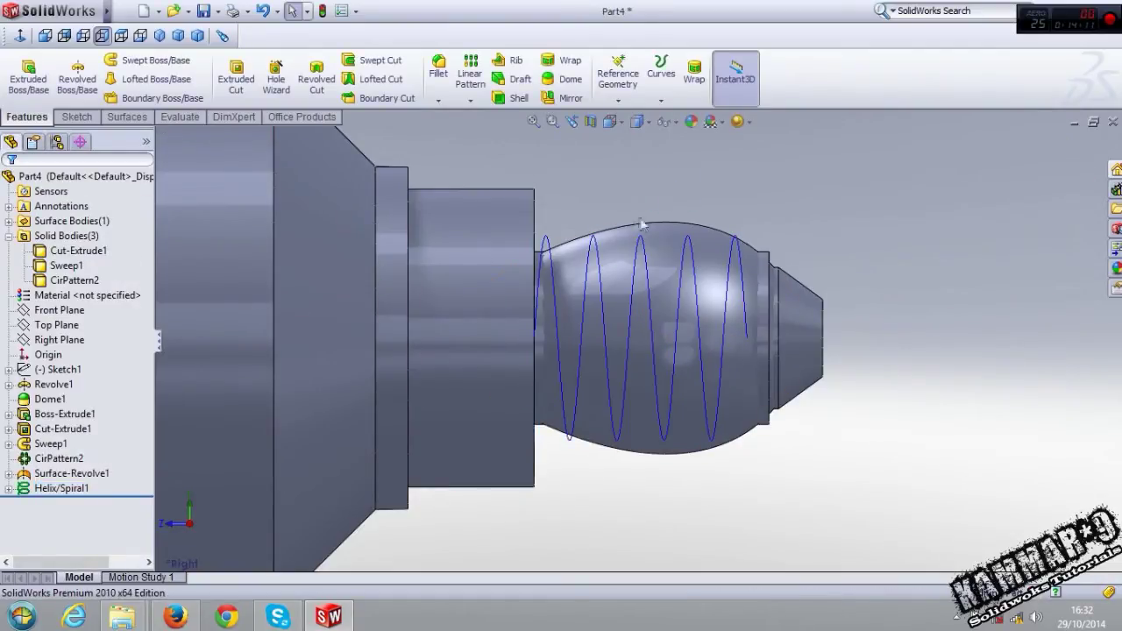
Start Sketch8 on the Right Plane with the Line tool active
left_click(68, 314)
left_click(59, 339)
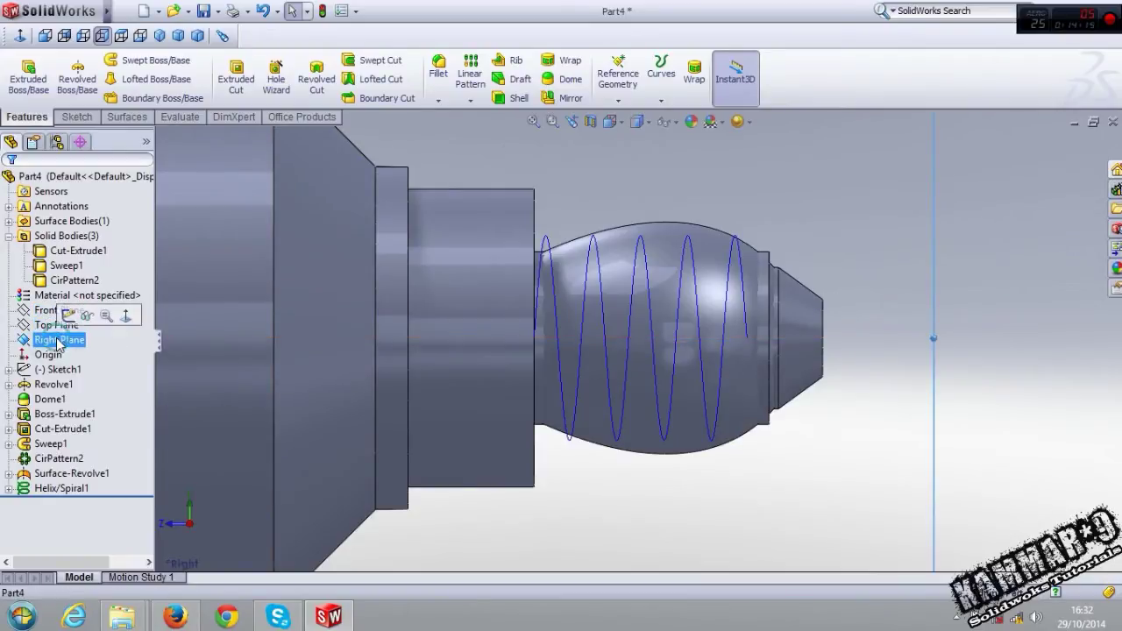
left_click(95, 317)
left_click(99, 60)
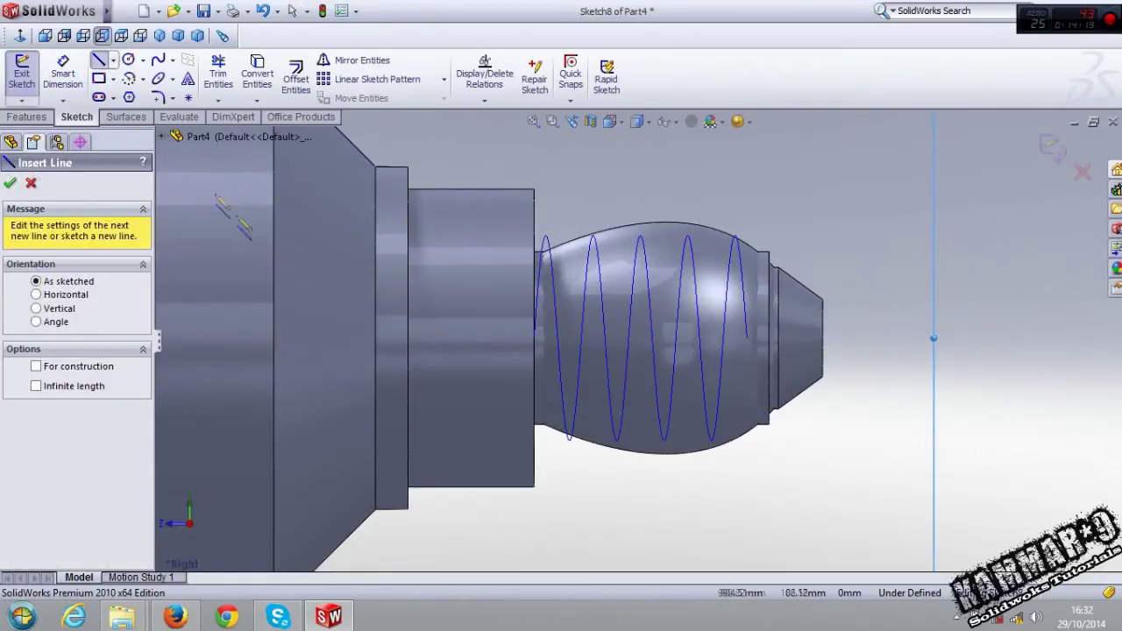
scroll(771, 421, "down", 1)
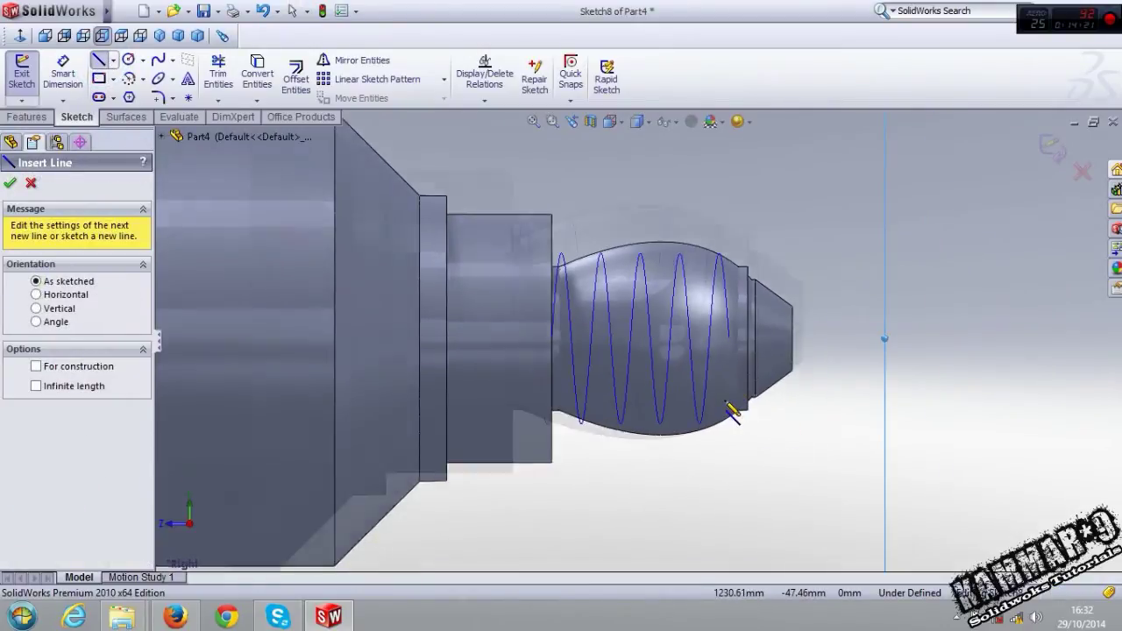
scroll(732, 386, "down", 1)
Draw one angled line from the helix end down past the cone tip and exit the sketch
left_click(726, 366)
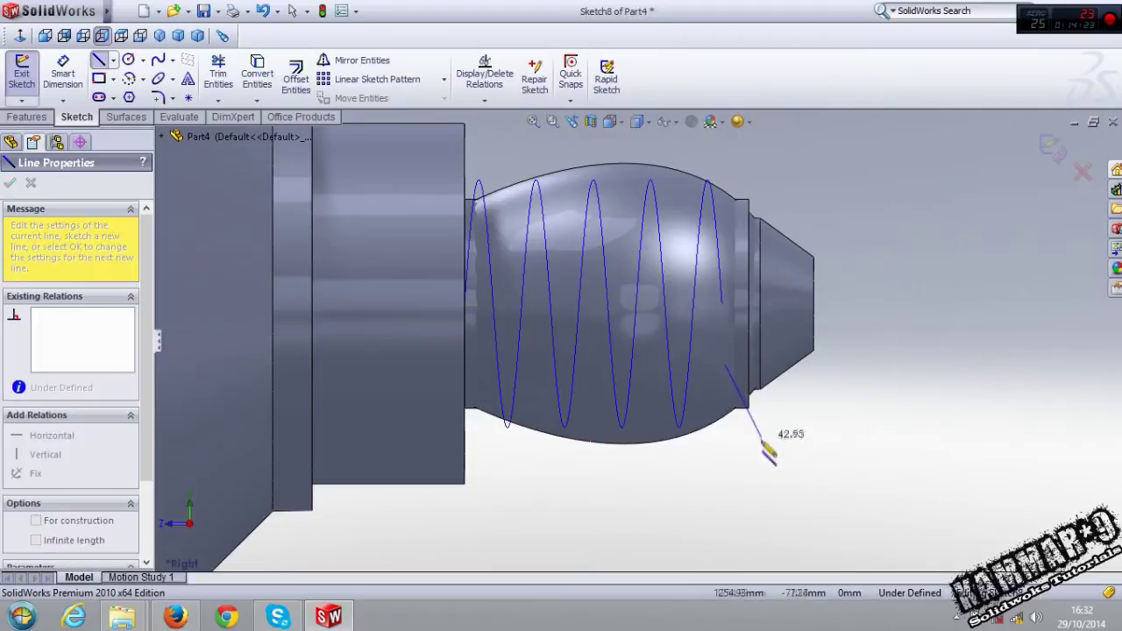
left_click(767, 480)
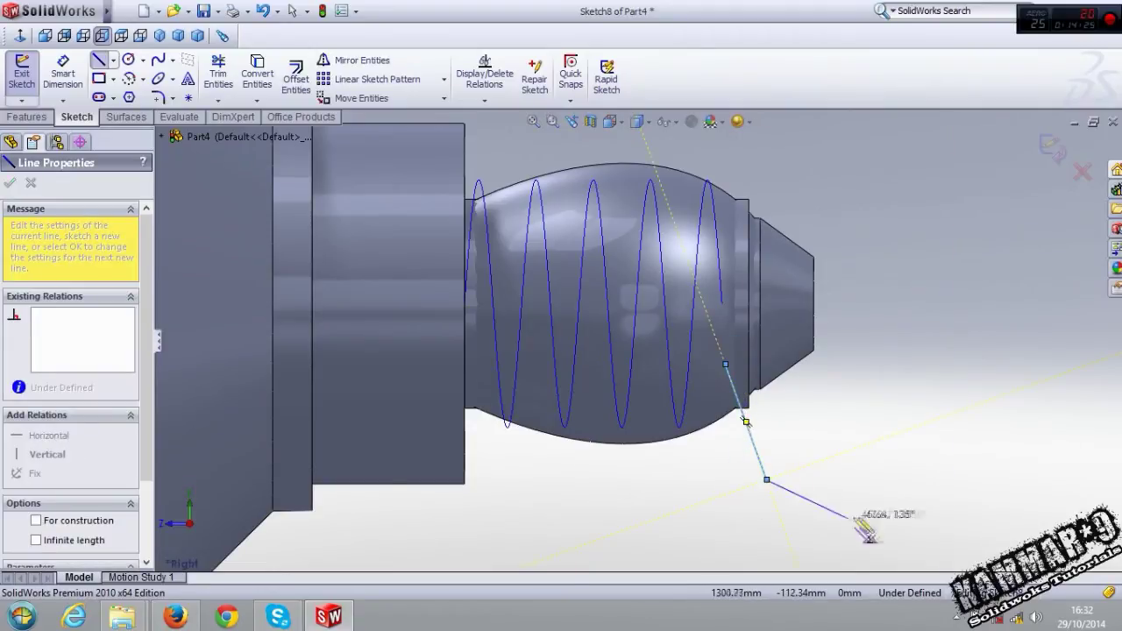
key("Escape")
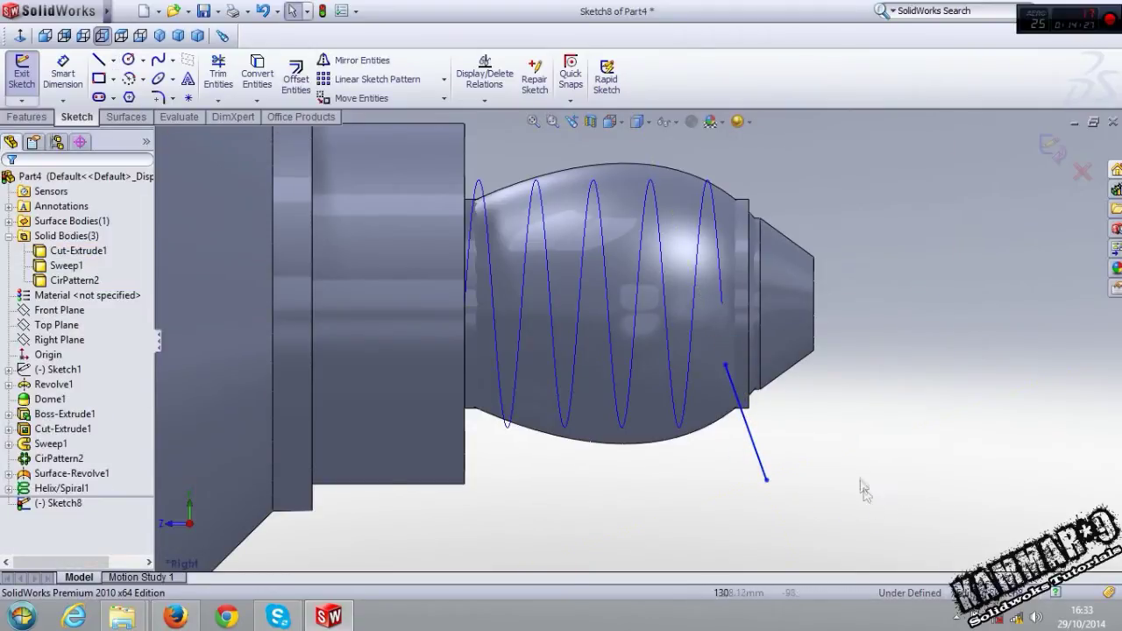
left_click(113, 62)
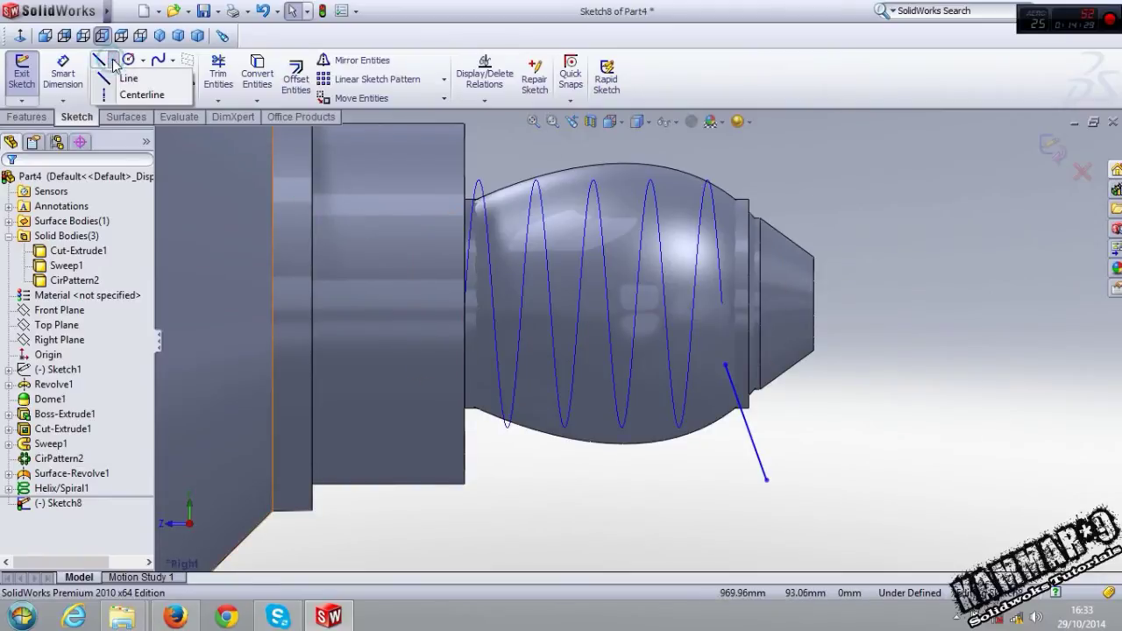
left_click(113, 65)
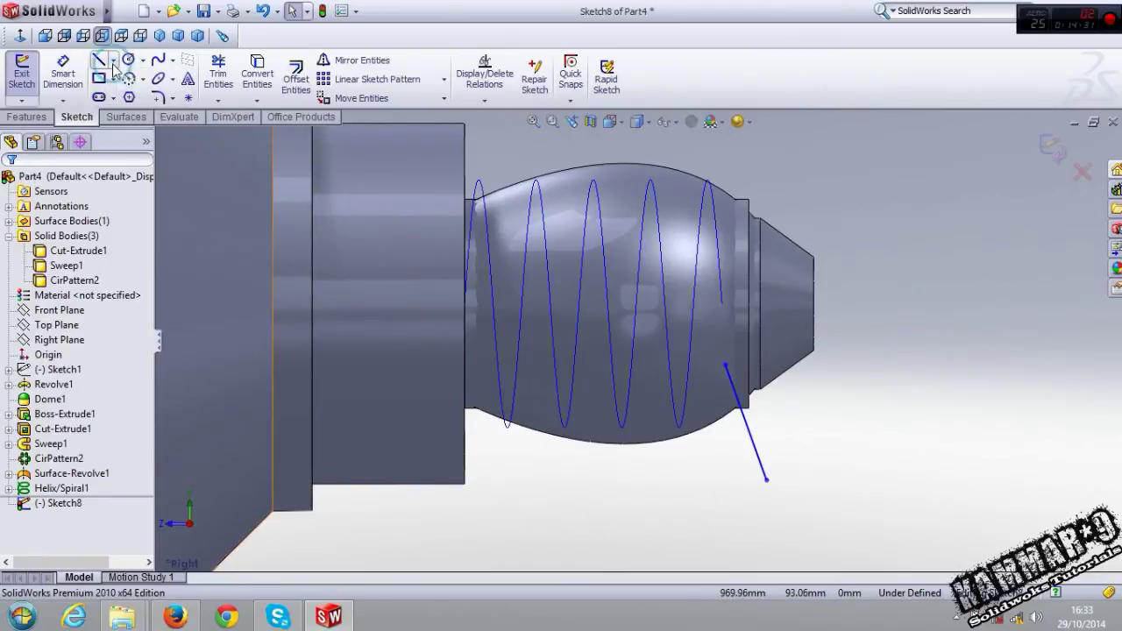
left_click(1058, 150)
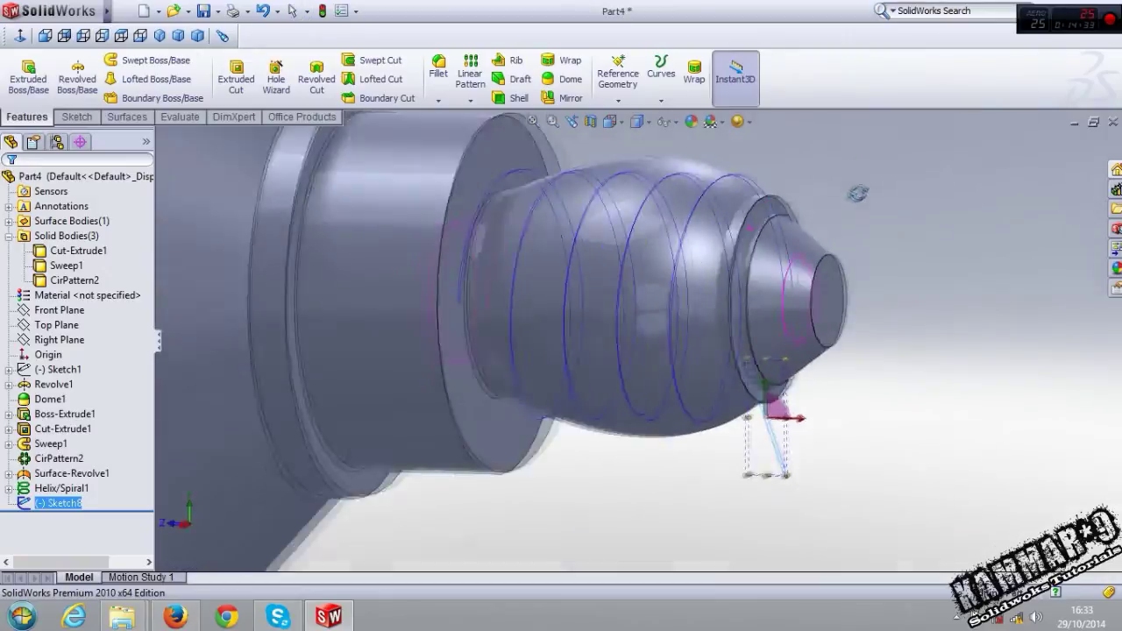
Sweep the Sketch8 line along Helix/Spiral1 into the swept surface Surface-Sweep1
middle_click_drag(887, 187, 931, 322)
middle_click_drag(848, 358, 614, 263)
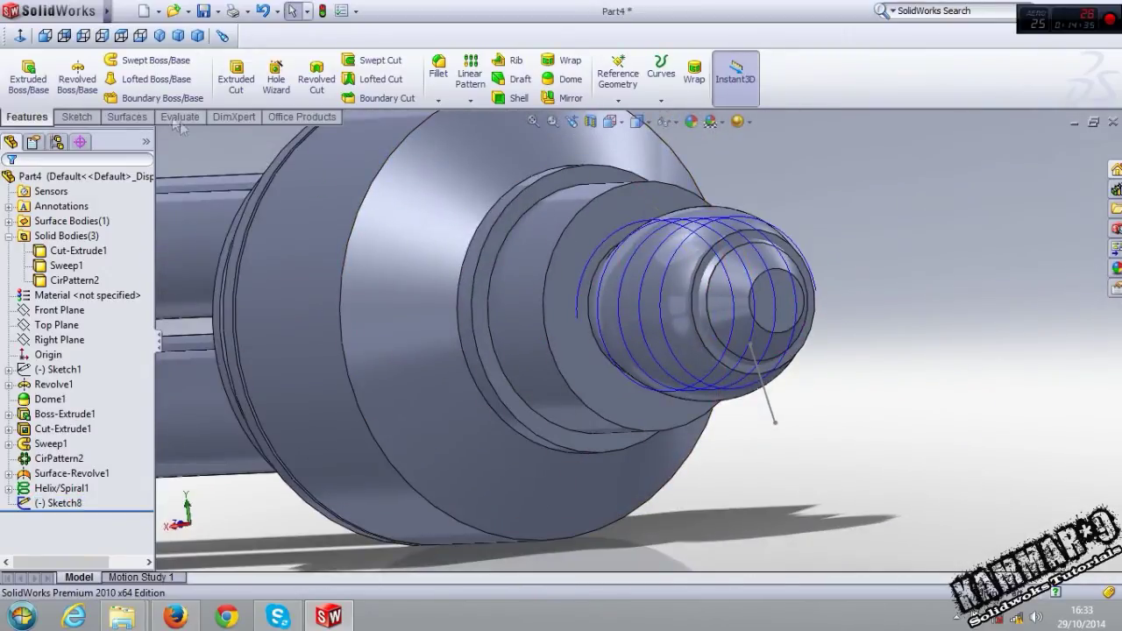
left_click(125, 119)
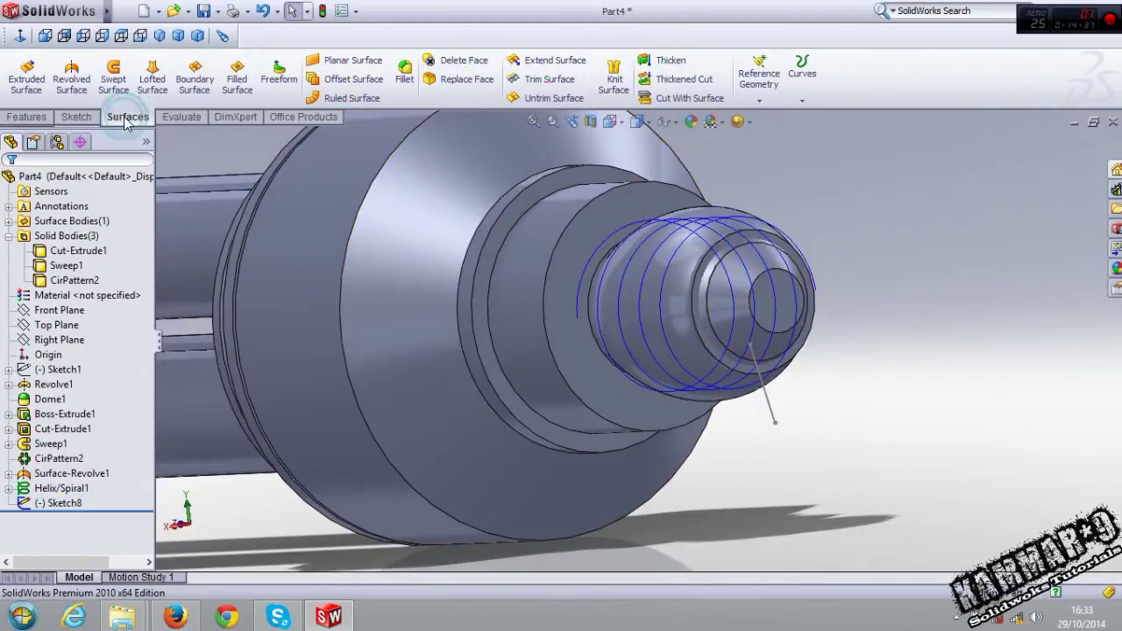
left_click(113, 74)
left_click(770, 416)
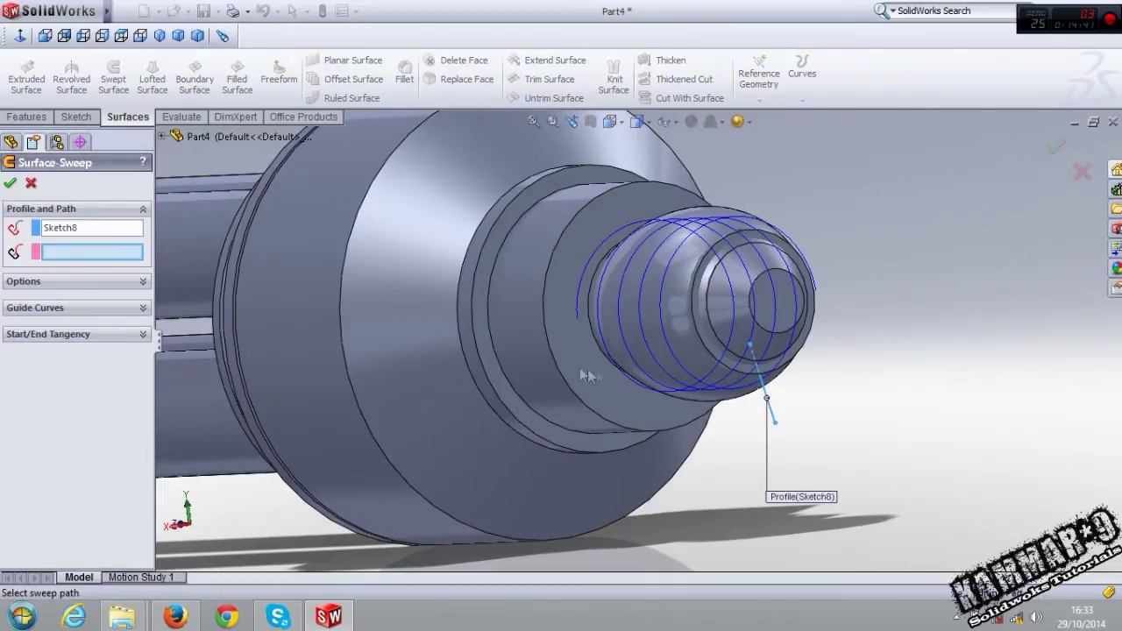
left_click(686, 371)
mouse_move(686, 372)
middle_mouse_down()
mouse_move(706, 289)
mouse_move(706, 373)
middle_mouse_up()
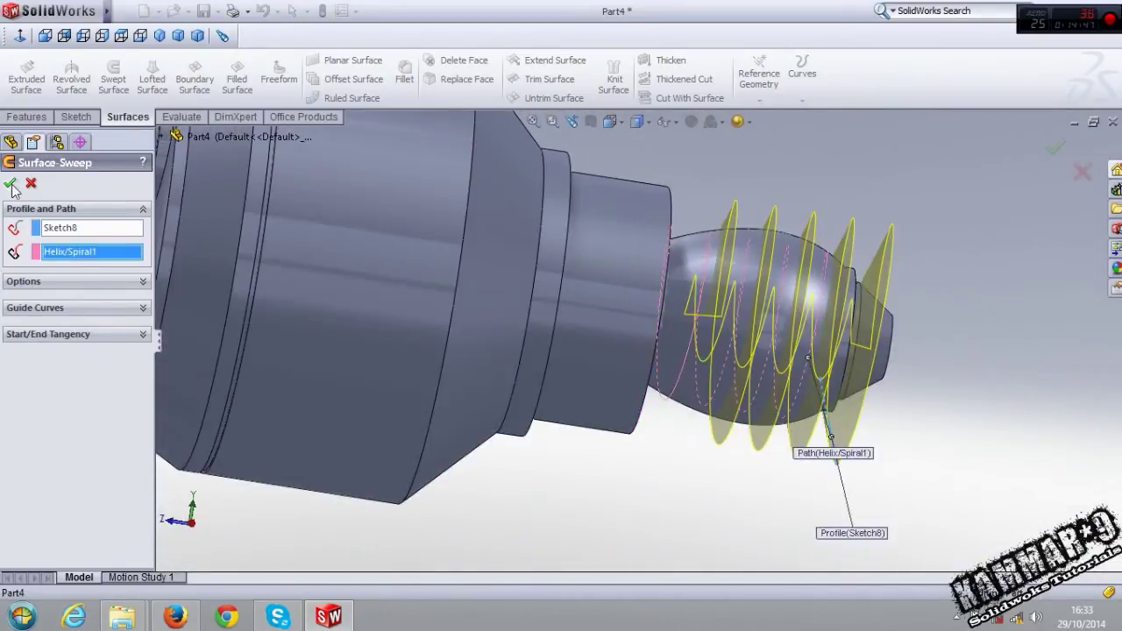
left_click(10, 185)
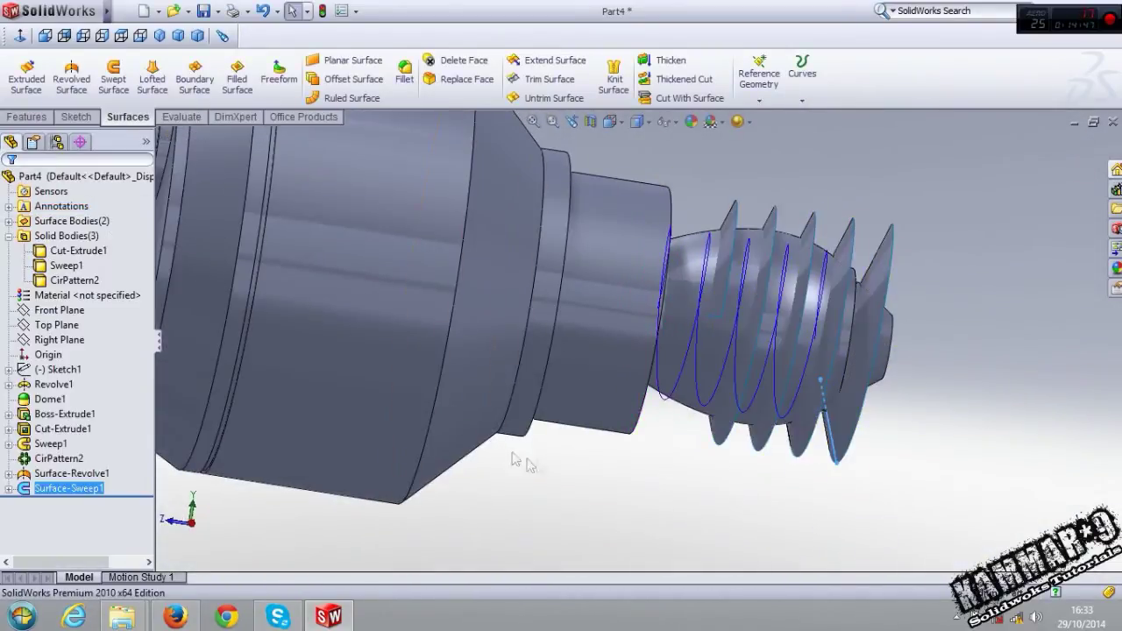
Inspect the thread surface and select its Sketch8 profile under Surface-Sweep1, viewed from the right
middle_click_drag(743, 467, 671, 312)
scroll(671, 342, "down", 2)
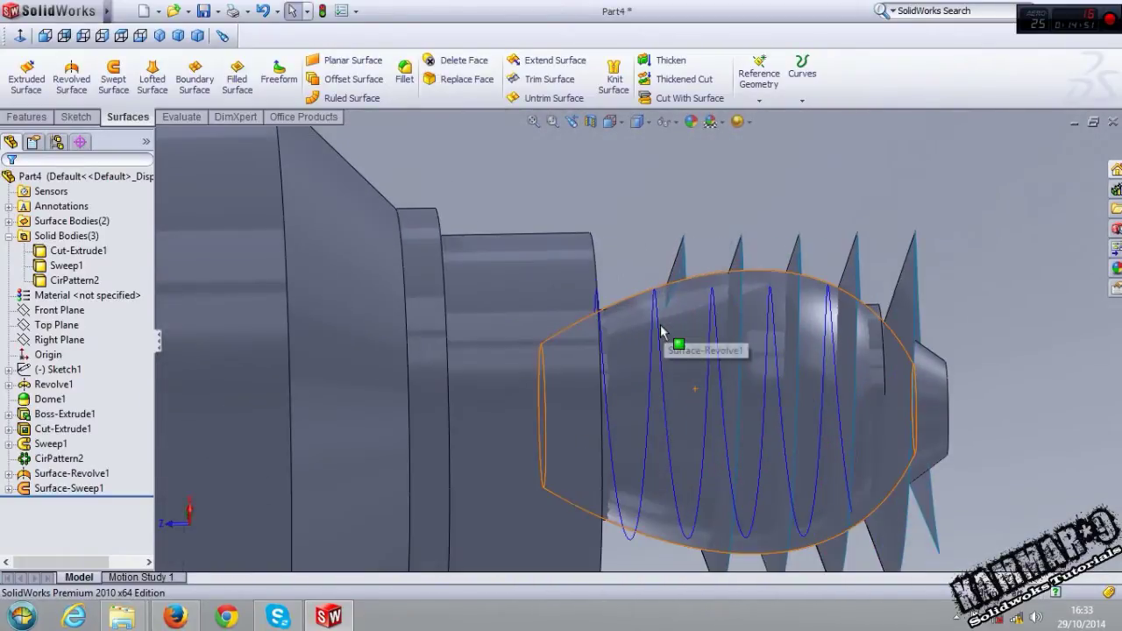
scroll(660, 389, "down", 2)
middle_click_drag(661, 389, 733, 462)
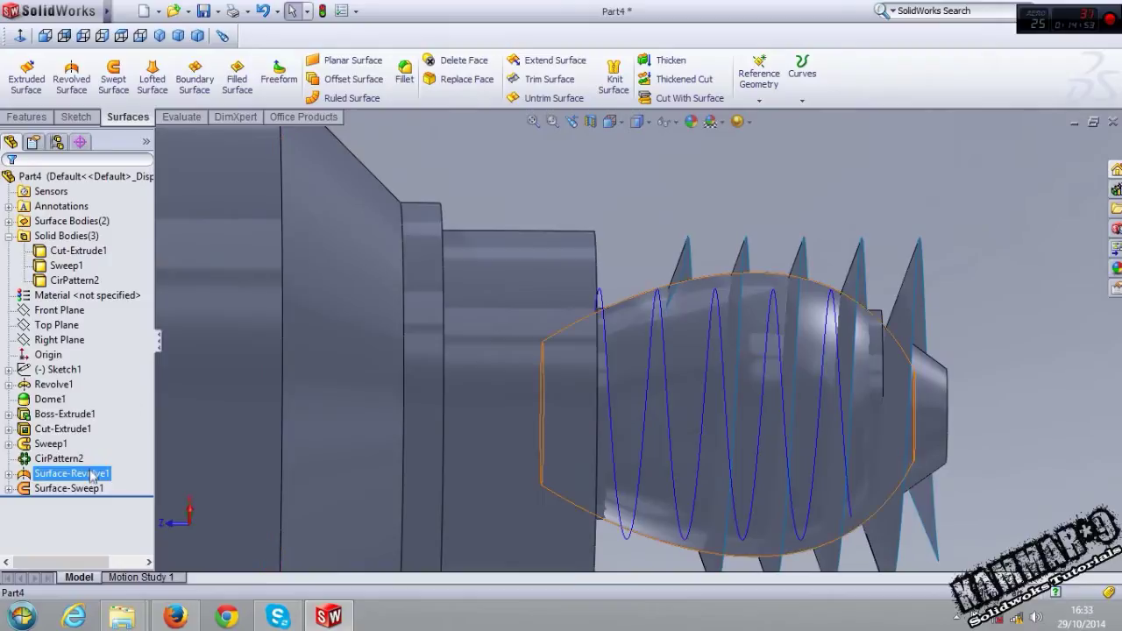
left_click(68, 488)
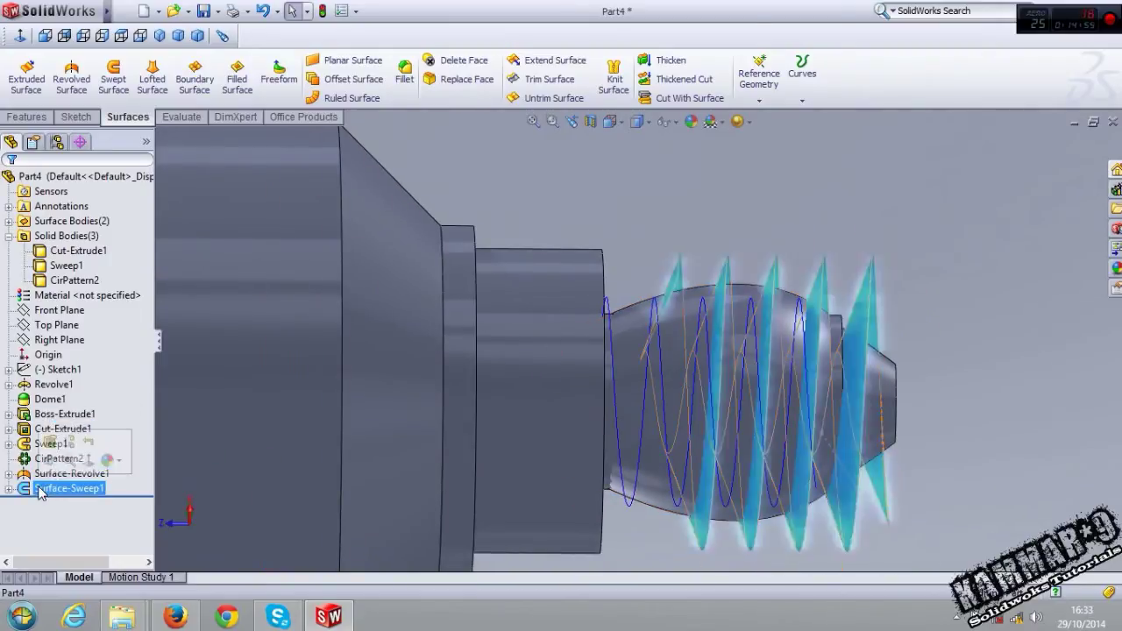
left_click(8, 488)
left_click(73, 502)
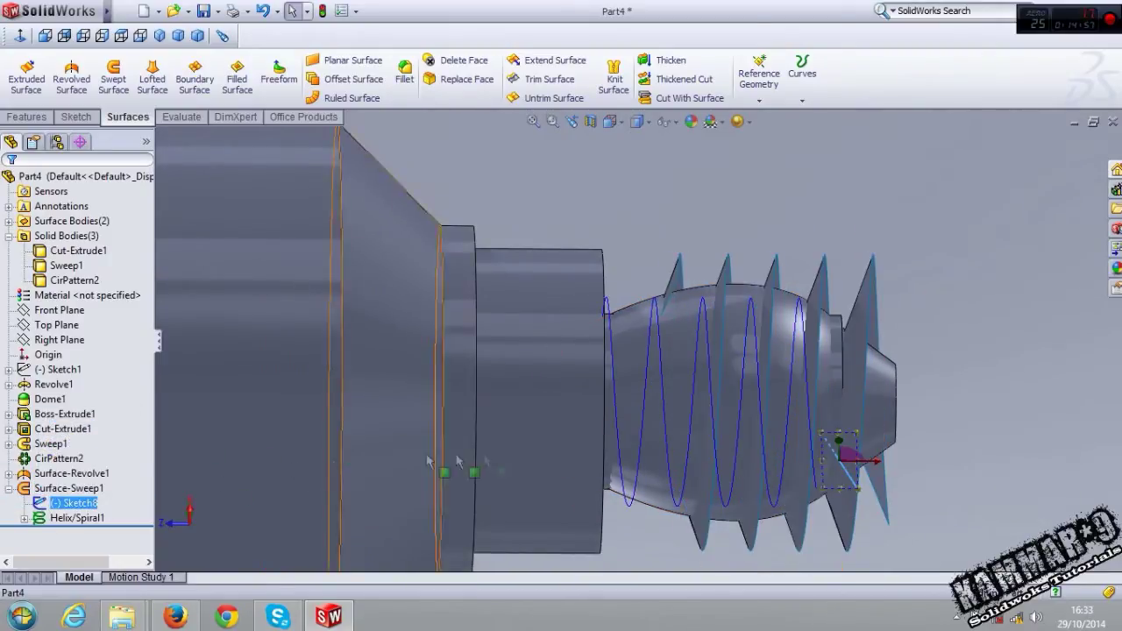
left_click(102, 35)
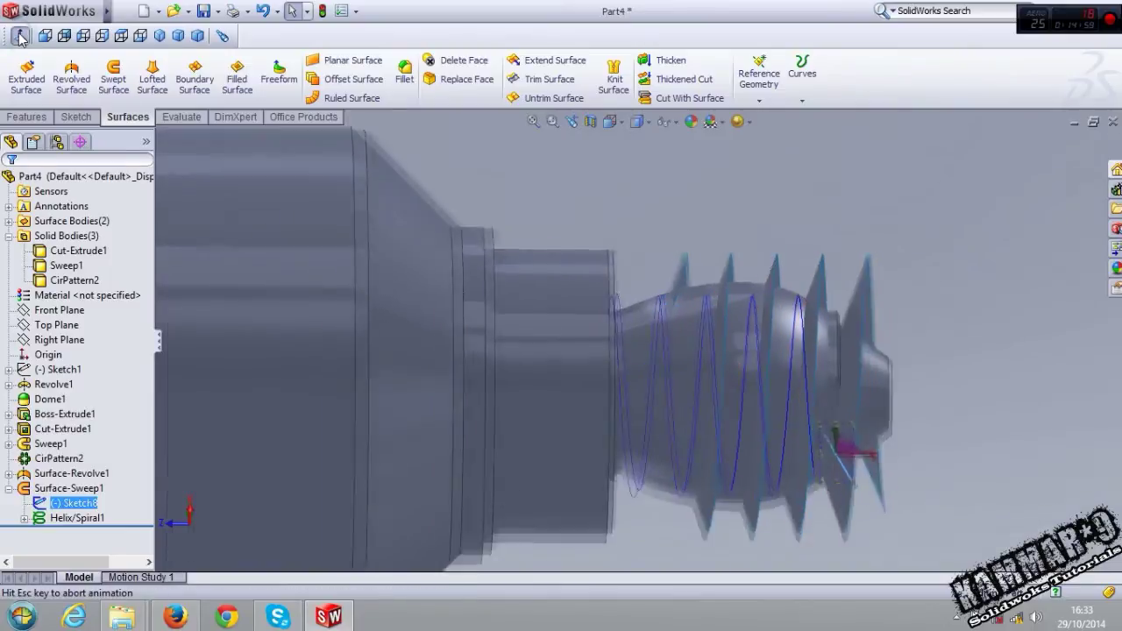
scroll(877, 359, "down", 5)
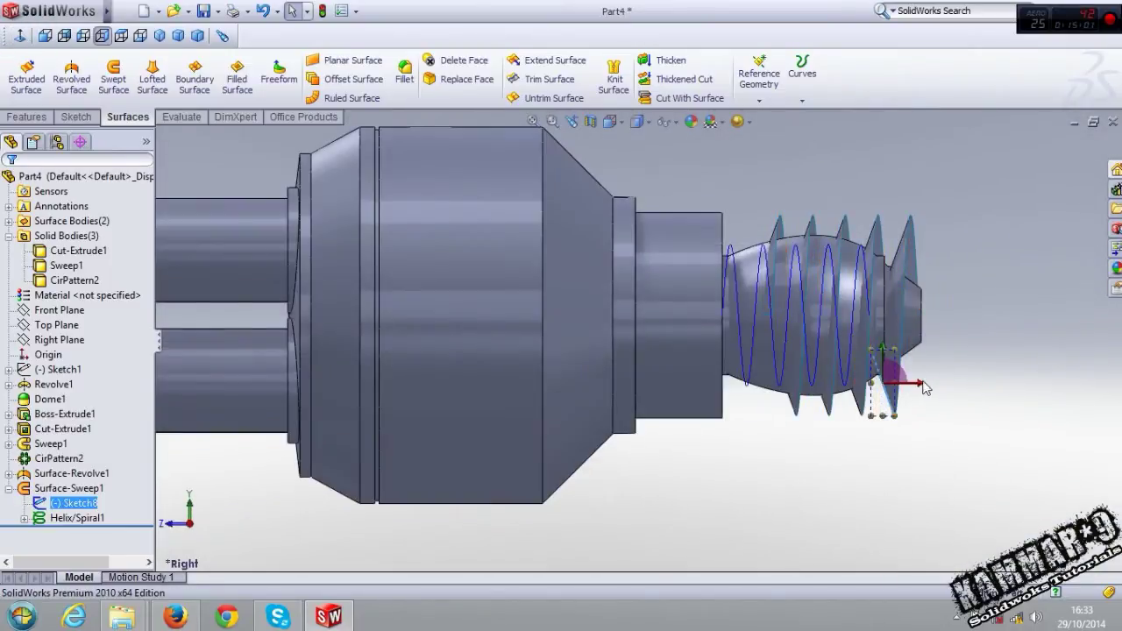
Slide the Sketch8 profile slightly along the part's axis and check the thread from the side
left_click_drag(918, 387, 885, 385)
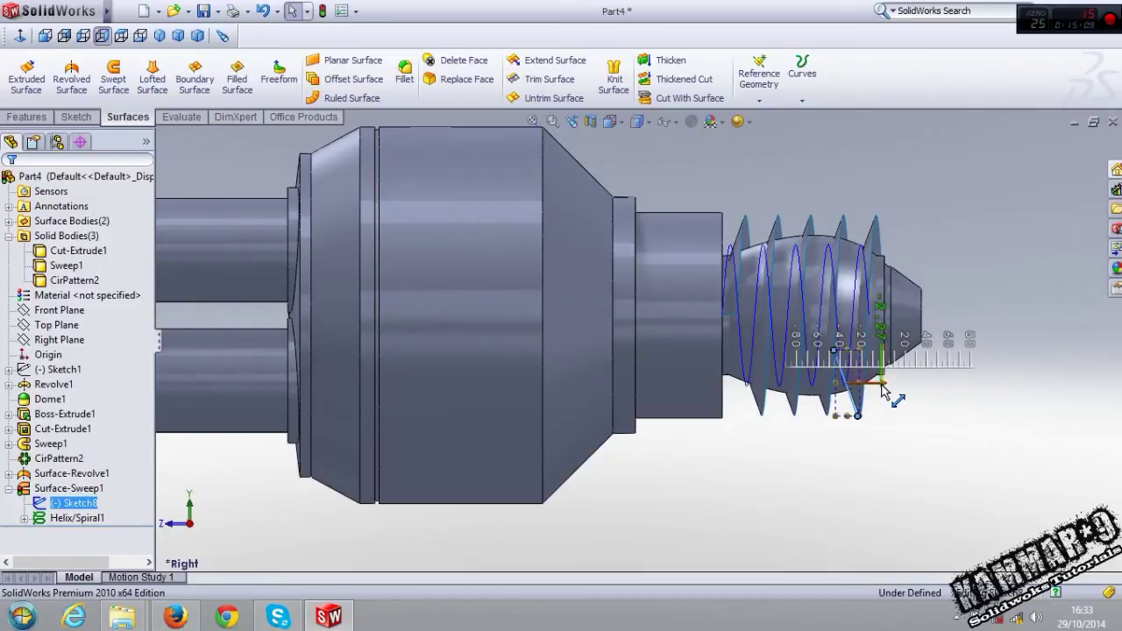
mouse_move(887, 390)
middle_mouse_down()
mouse_move(739, 375)
mouse_move(766, 233)
mouse_move(684, 444)
mouse_move(668, 394)
middle_mouse_up()
mouse_move(824, 294)
middle_mouse_down()
mouse_move(820, 275)
mouse_move(791, 313)
mouse_move(898, 264)
mouse_move(889, 234)
middle_mouse_up()
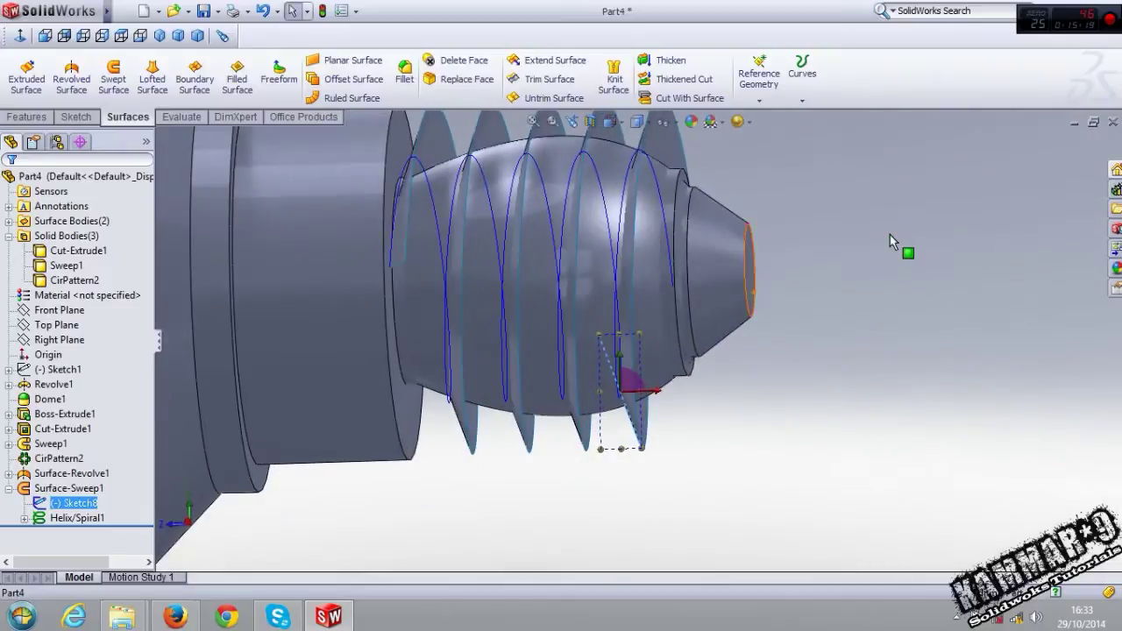
scroll(890, 234, "up", 3)
left_click(828, 220)
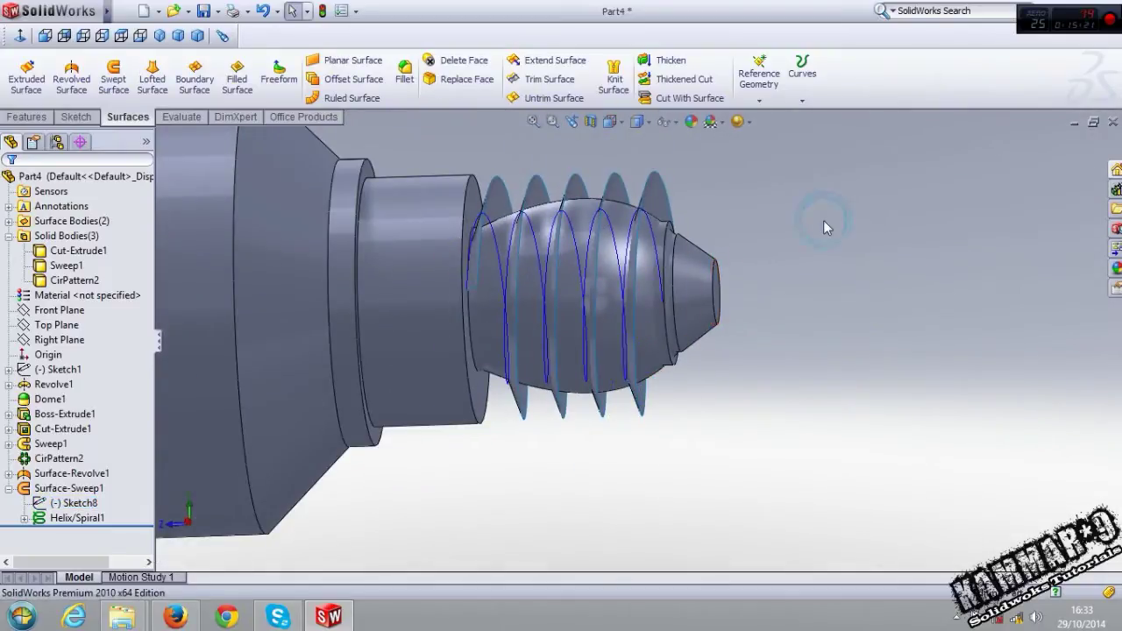
left_click(815, 95)
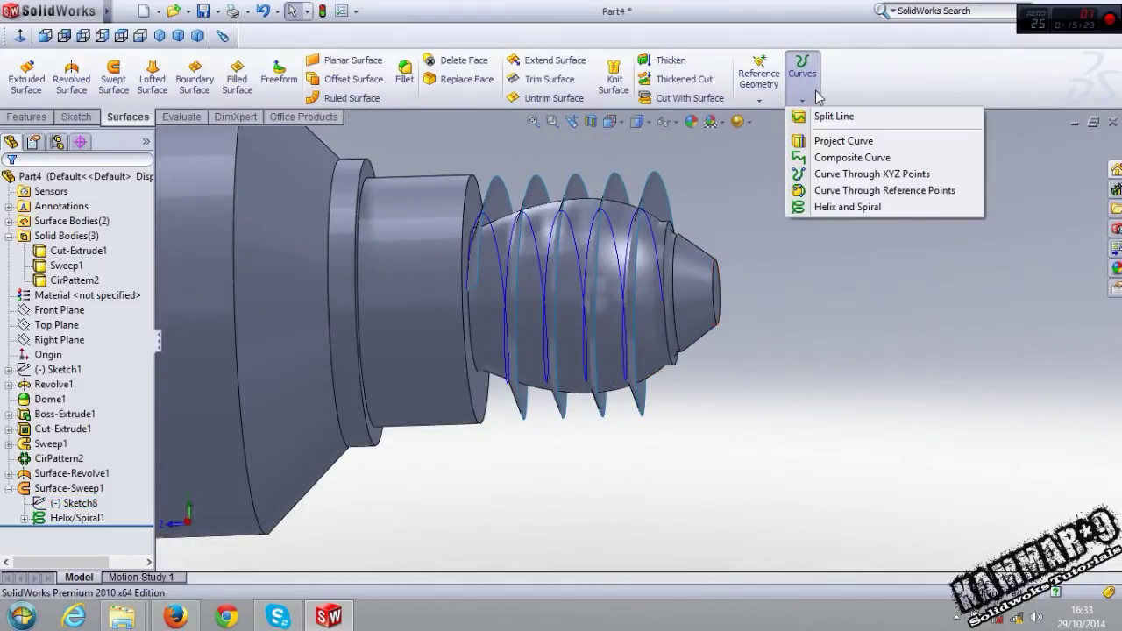
Start an Intersection split line, then clear the initially picked thread and bulb faces
left_click(860, 120)
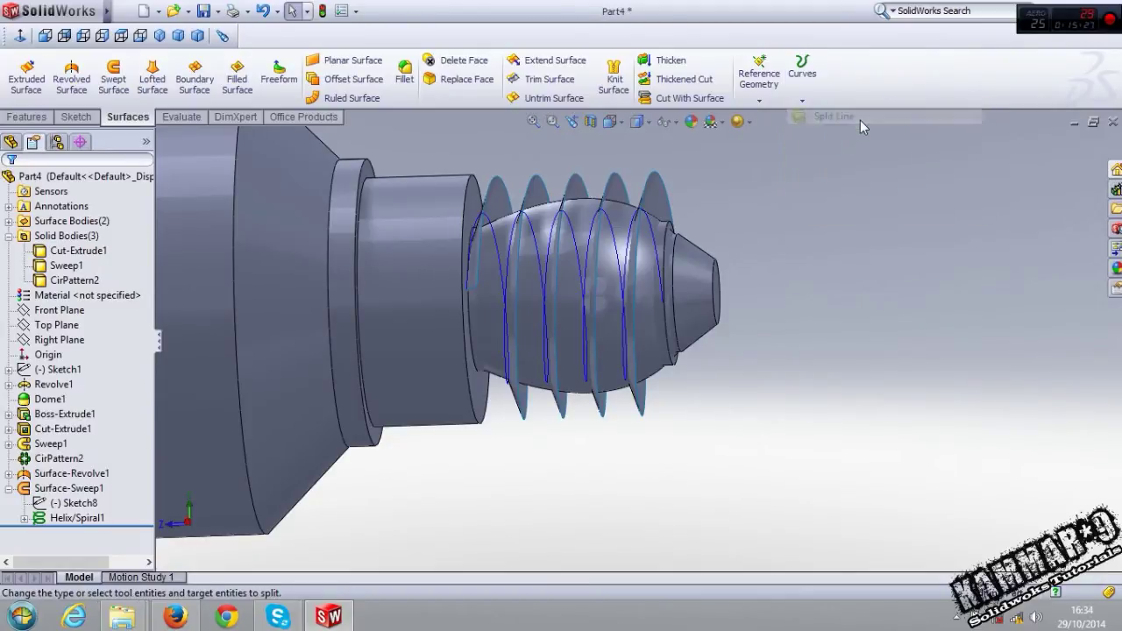
mouse_move(780, 177)
middle_mouse_down()
mouse_move(701, 265)
mouse_move(755, 289)
middle_mouse_up()
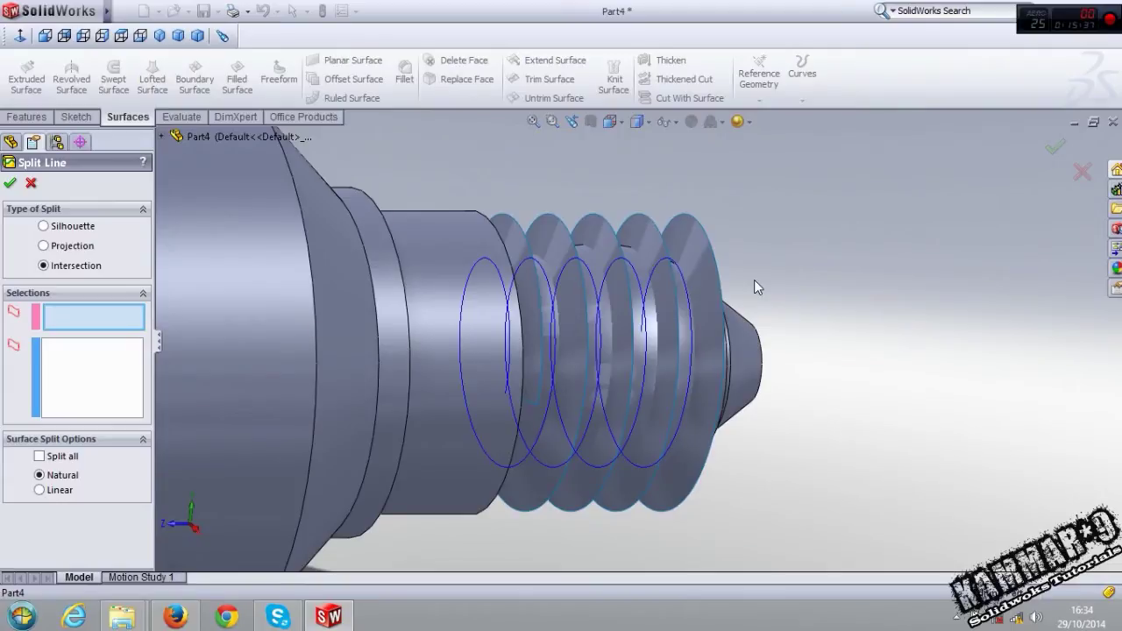
middle_click_drag(753, 279, 699, 301)
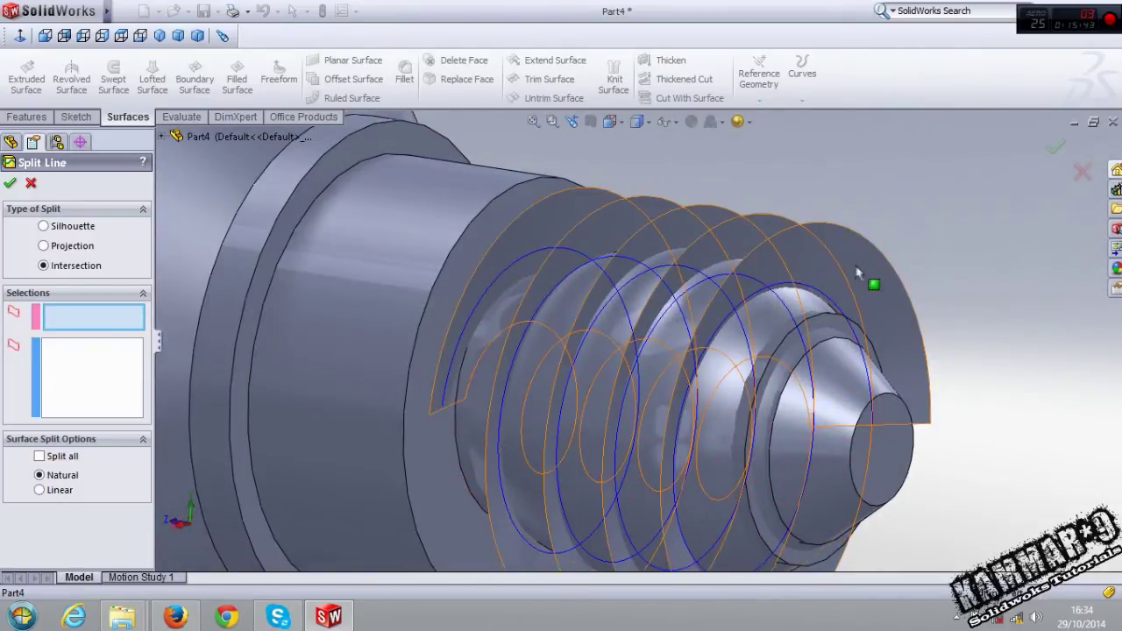
left_click(864, 277)
left_click(768, 316)
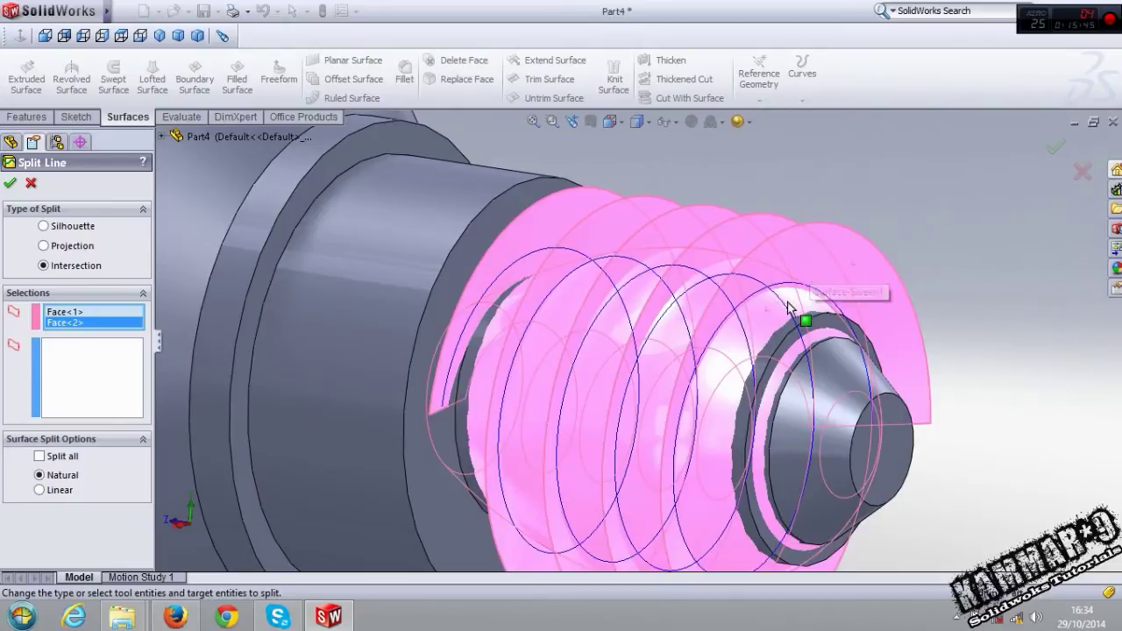
left_click(789, 307)
right_click(106, 315)
left_click(122, 317)
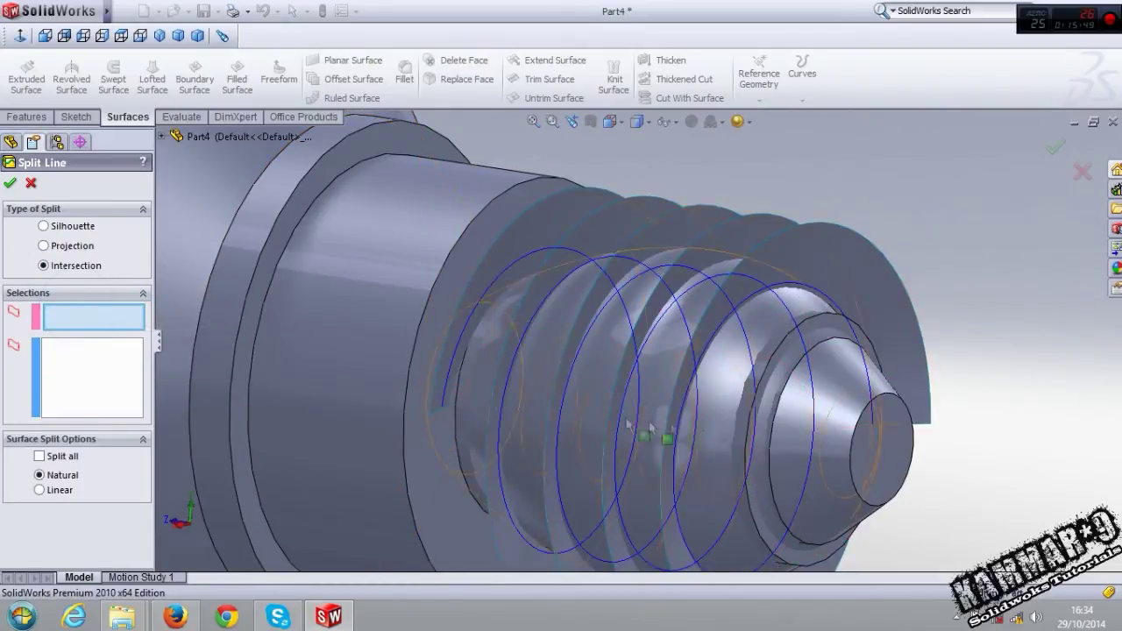
Use the bulb face as the splitting tool and the swept thread surface as the face to split
left_click(732, 384)
left_click(91, 379)
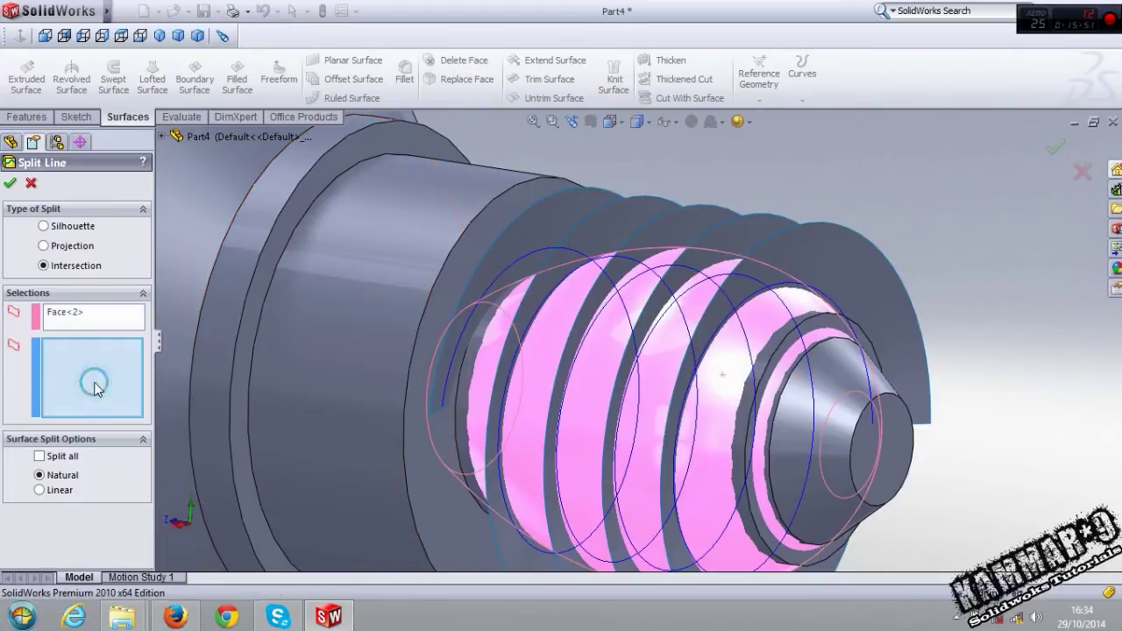
left_click(832, 245)
key("ctrl+4")
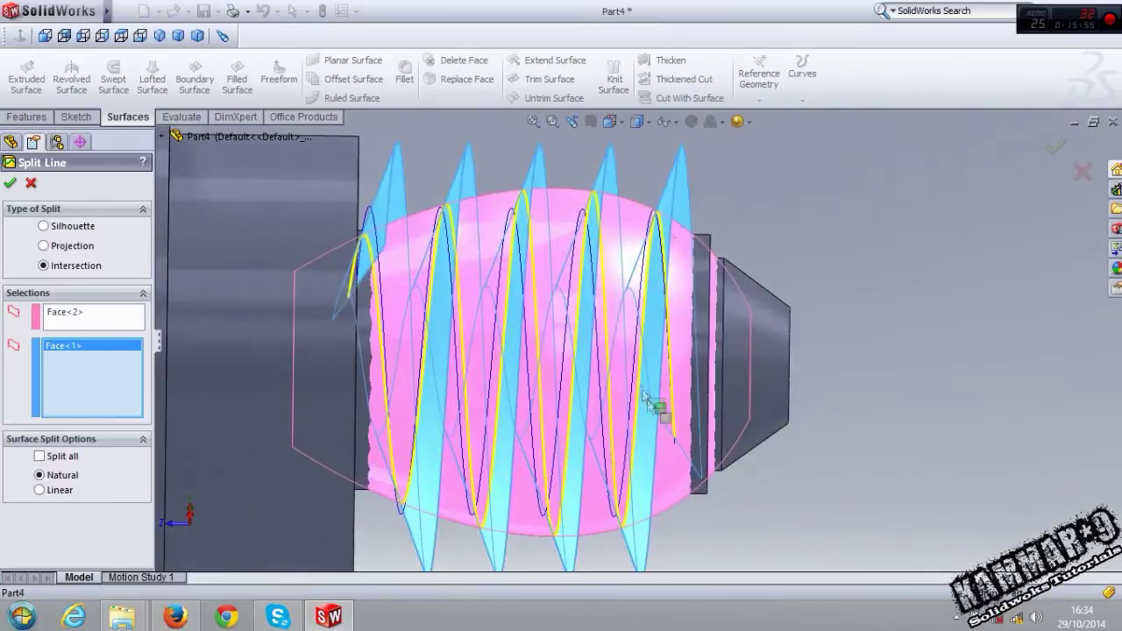
mouse_move(649, 403)
middle_mouse_down()
mouse_move(551, 355)
mouse_move(570, 358)
middle_mouse_up()
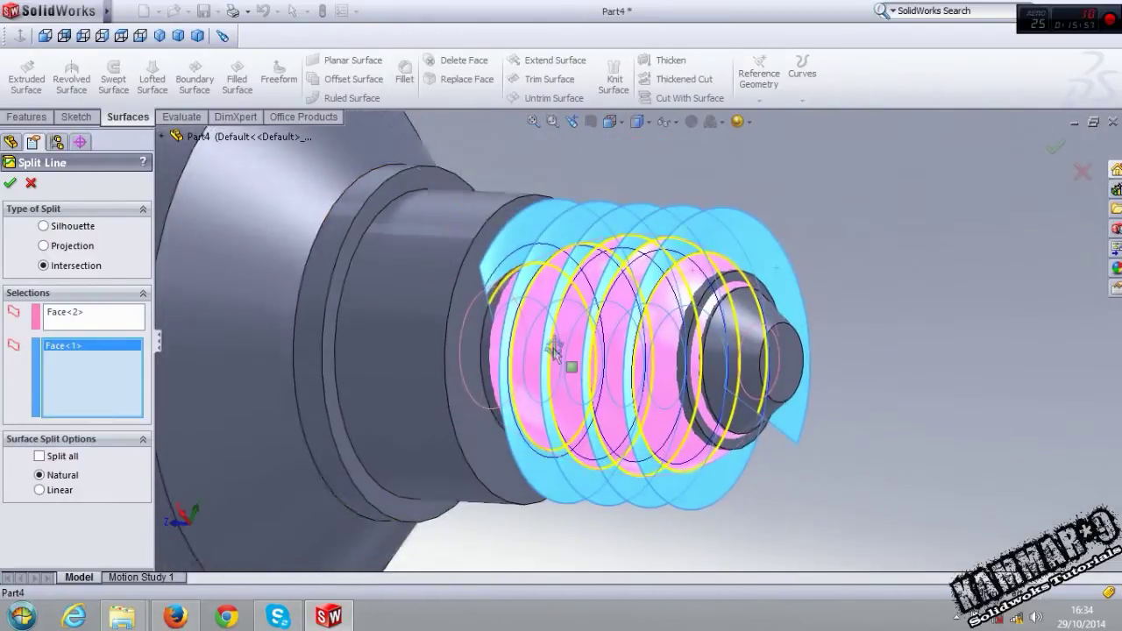
Finish Split Line1 where the thread surface meets the bulb
key("Return")
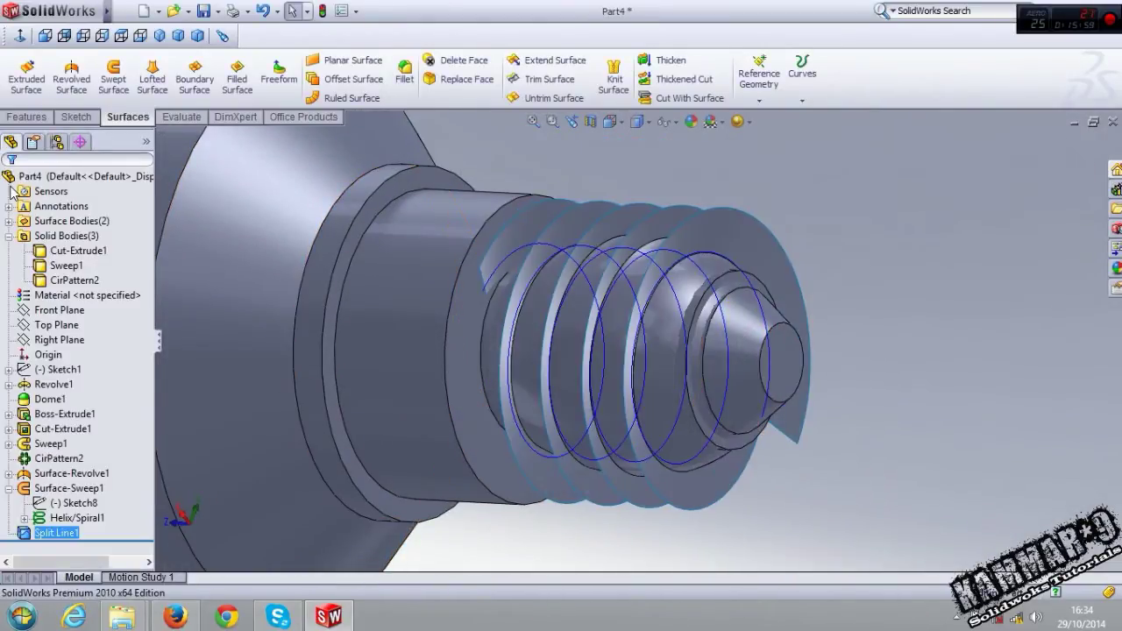
scroll(631, 456, "down", 2)
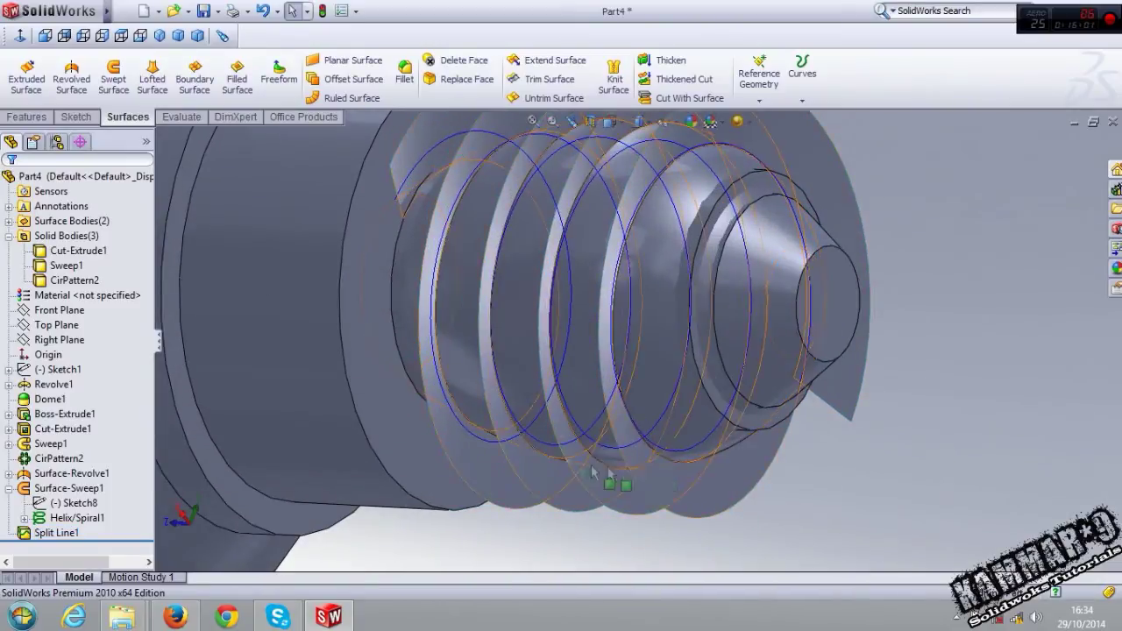
left_click(79, 117)
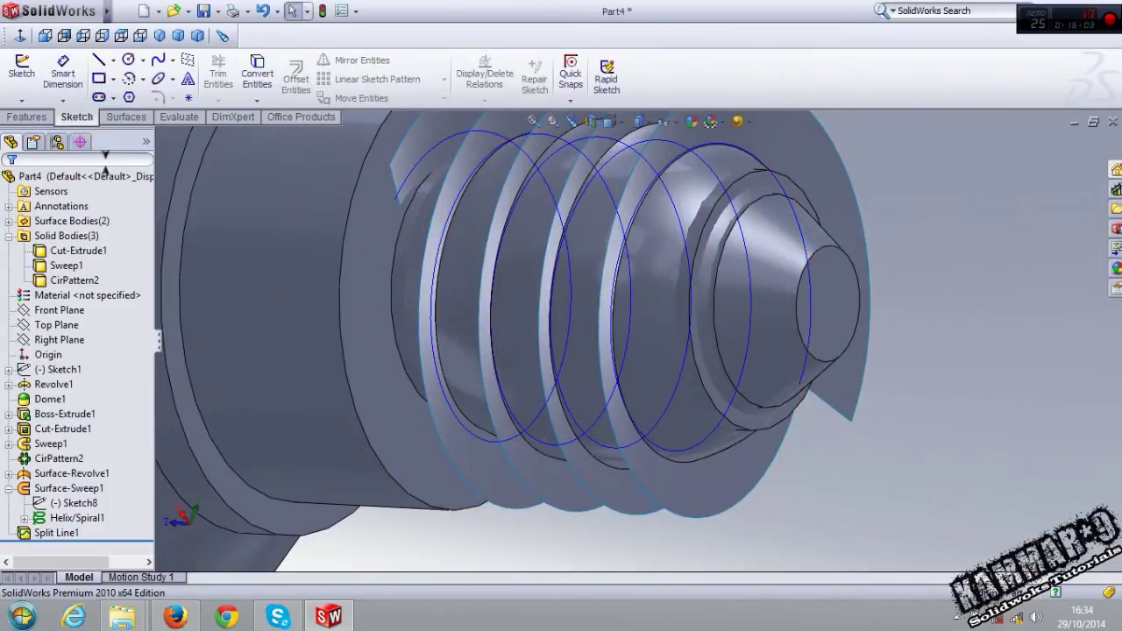
left_click(649, 452)
middle_click_drag(664, 368, 640, 364)
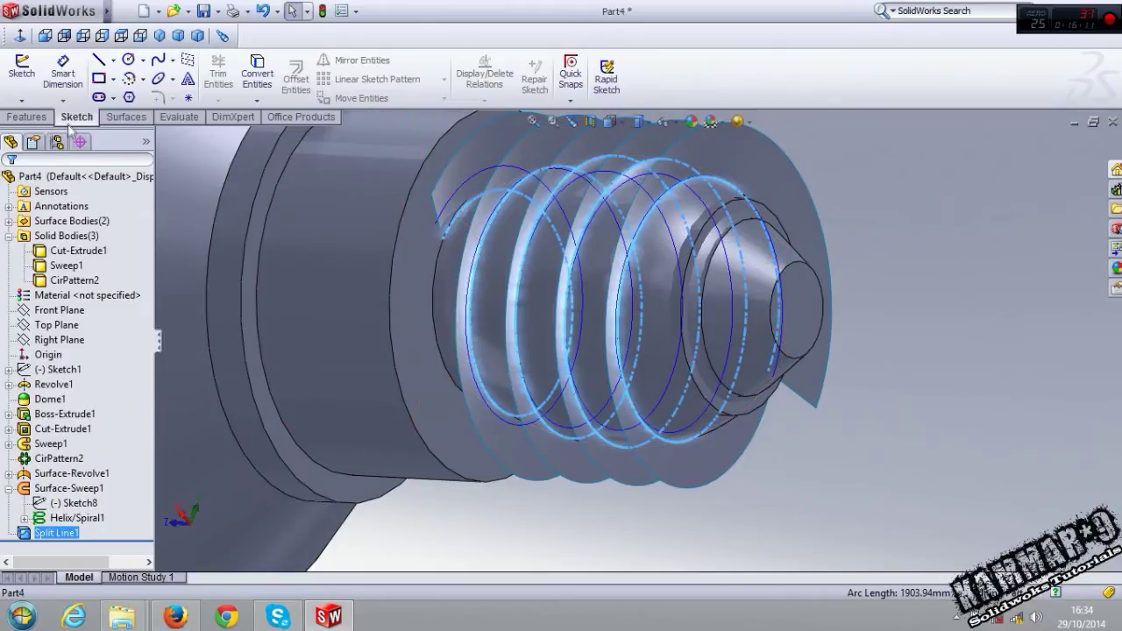
Convert the helical split line into curves in a new 3DSketch2 and close the sketch
left_click(21, 99)
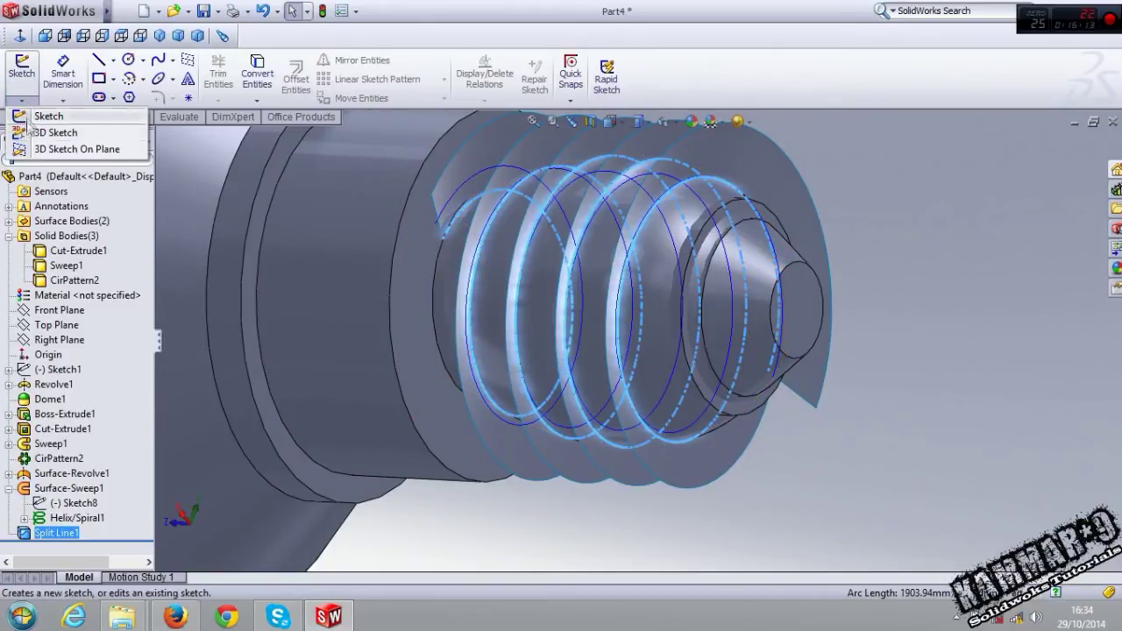
left_click(52, 131)
left_click(637, 524)
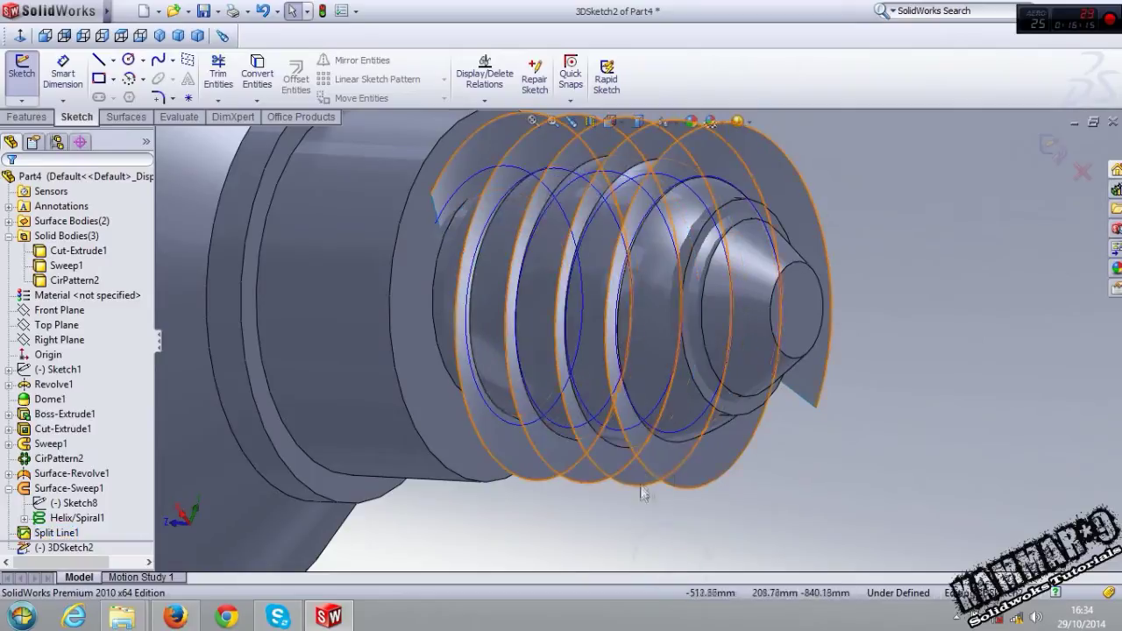
left_click(648, 431)
mouse_move(648, 431)
middle_mouse_down()
mouse_move(613, 385)
mouse_move(575, 481)
middle_mouse_up()
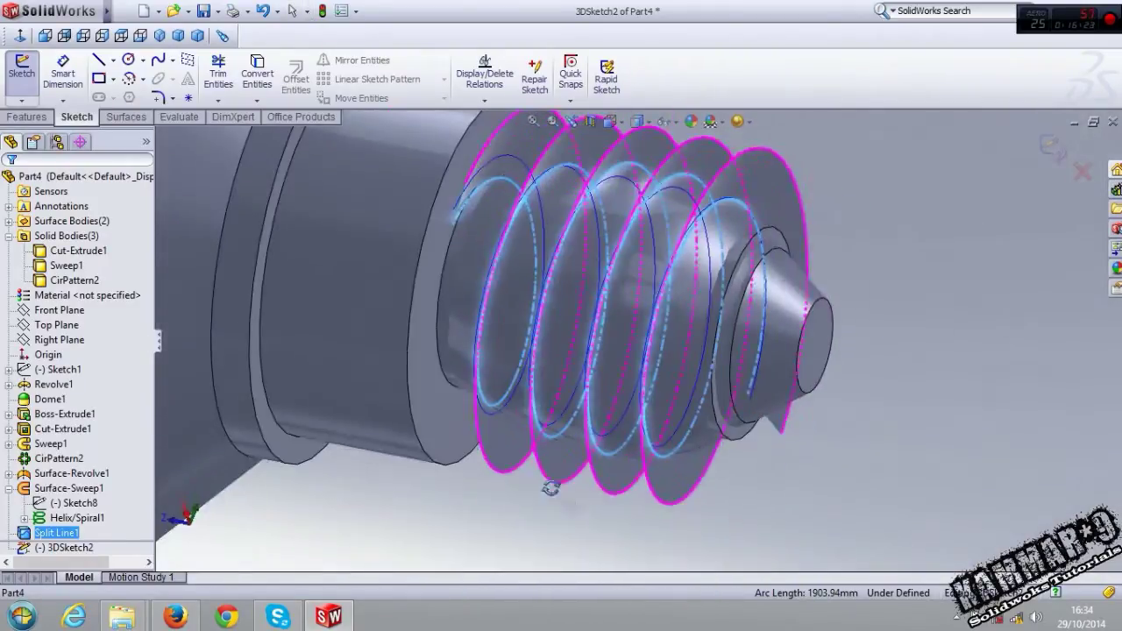
middle_click_drag(574, 481, 552, 488)
scroll(554, 443, "down", 2)
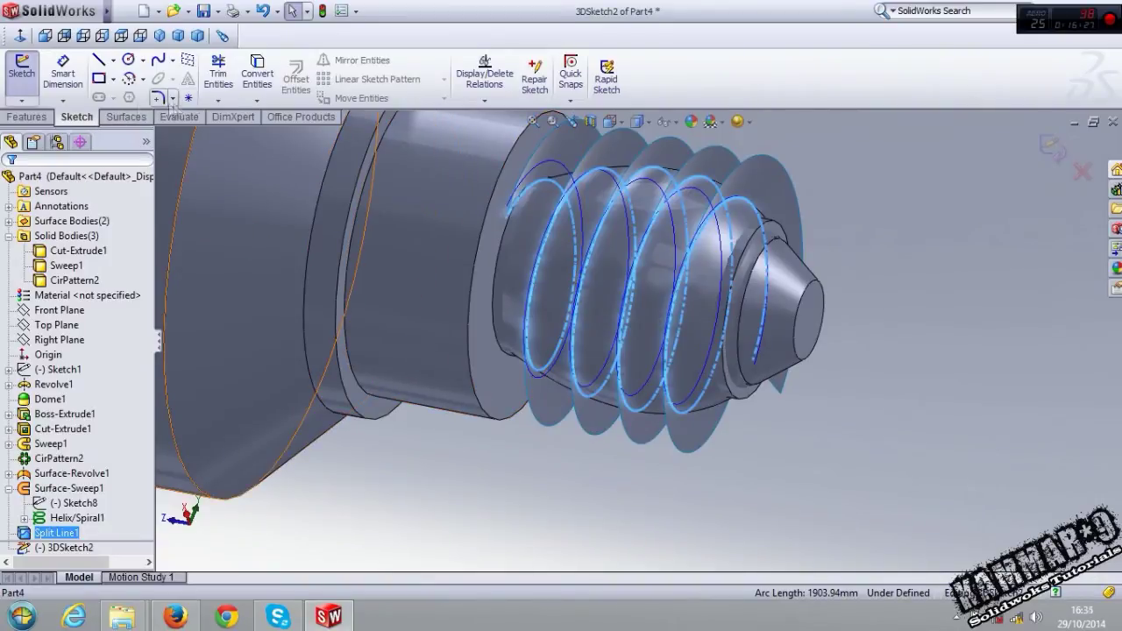
left_click(258, 73)
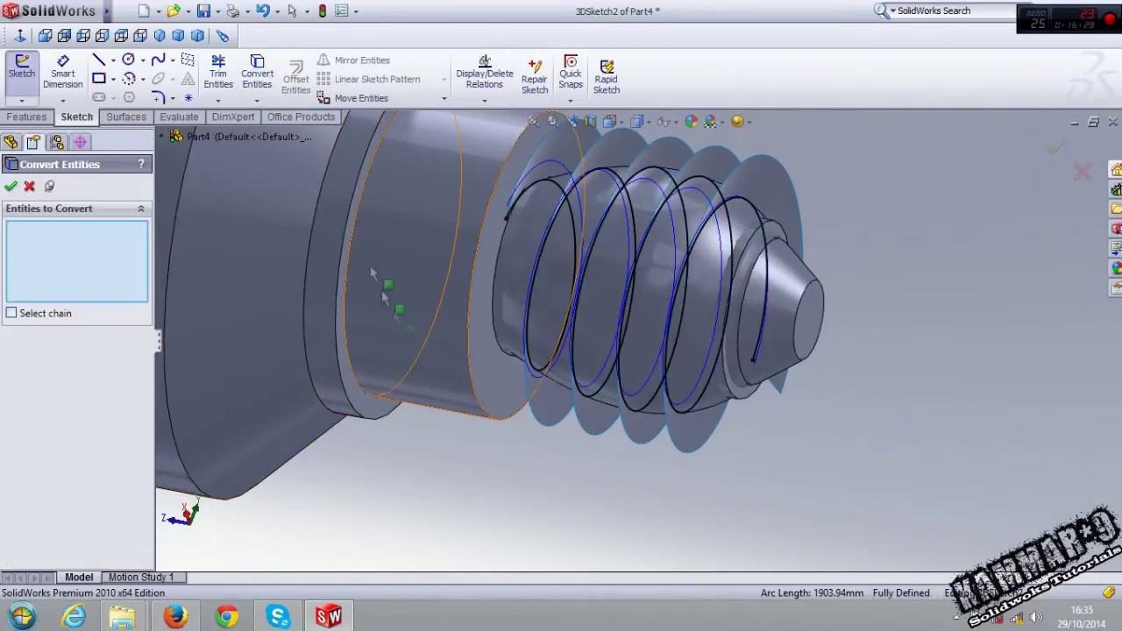
left_click(19, 184)
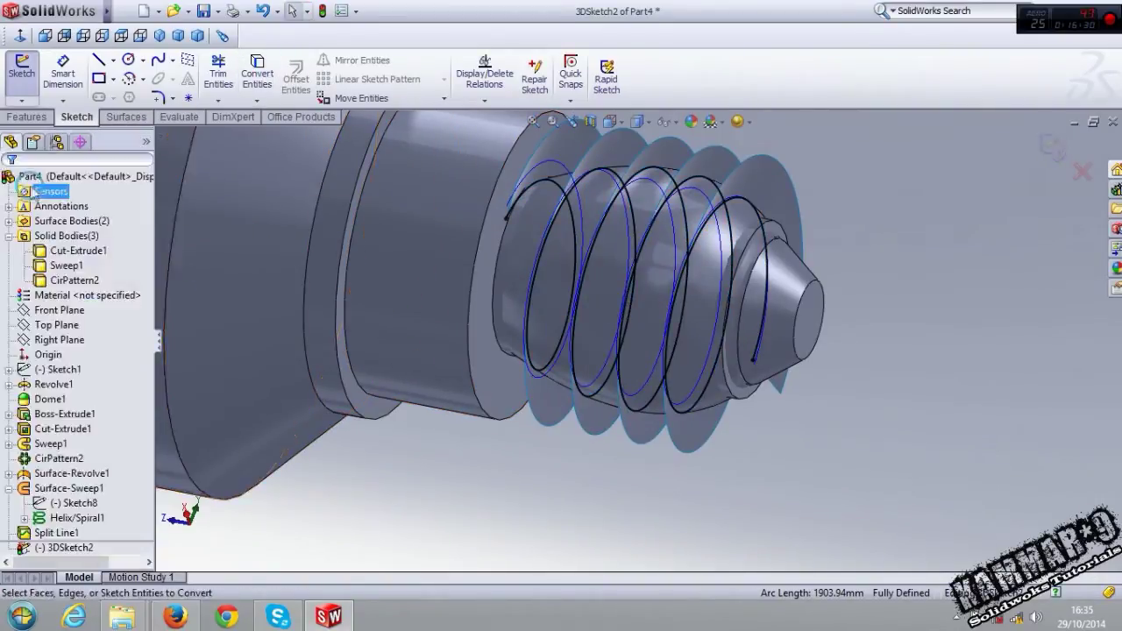
left_click(1054, 147)
left_click(767, 186)
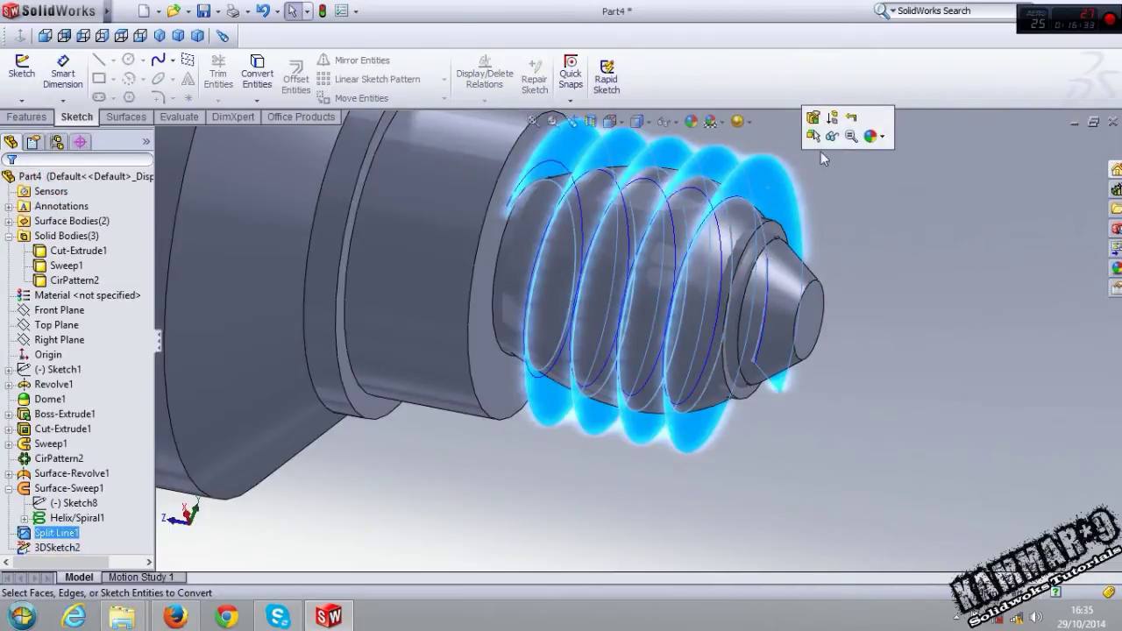
Hide the swept surface, Surface-Revolve1 and Helix/Spiral1, then view the part from the right
left_click(831, 140)
left_click(757, 221)
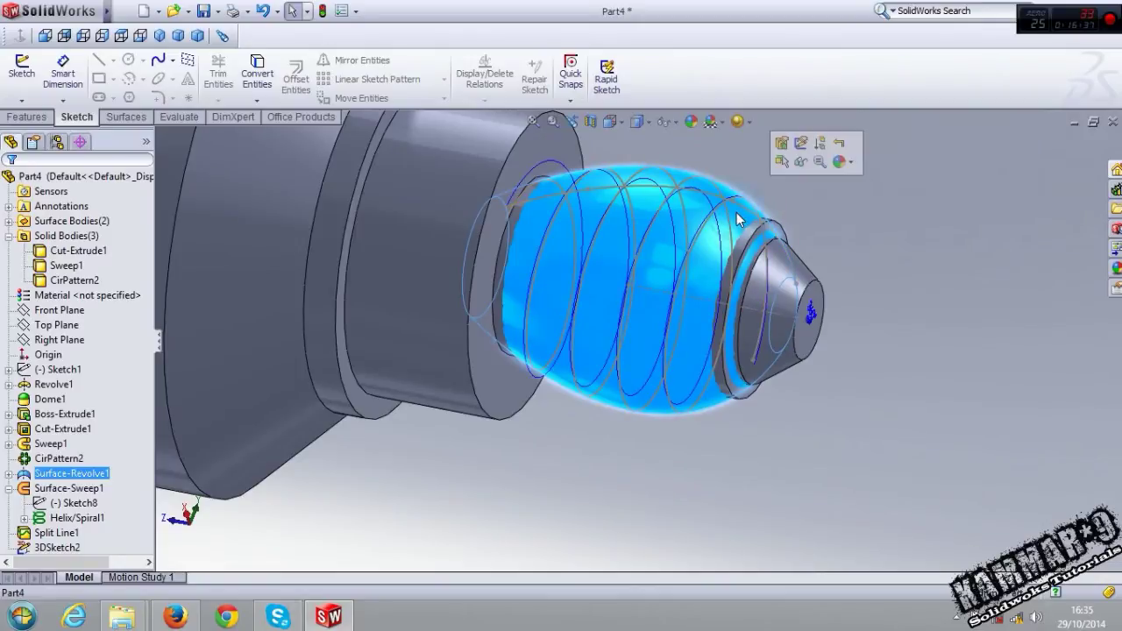
left_click(806, 164)
left_click(87, 518)
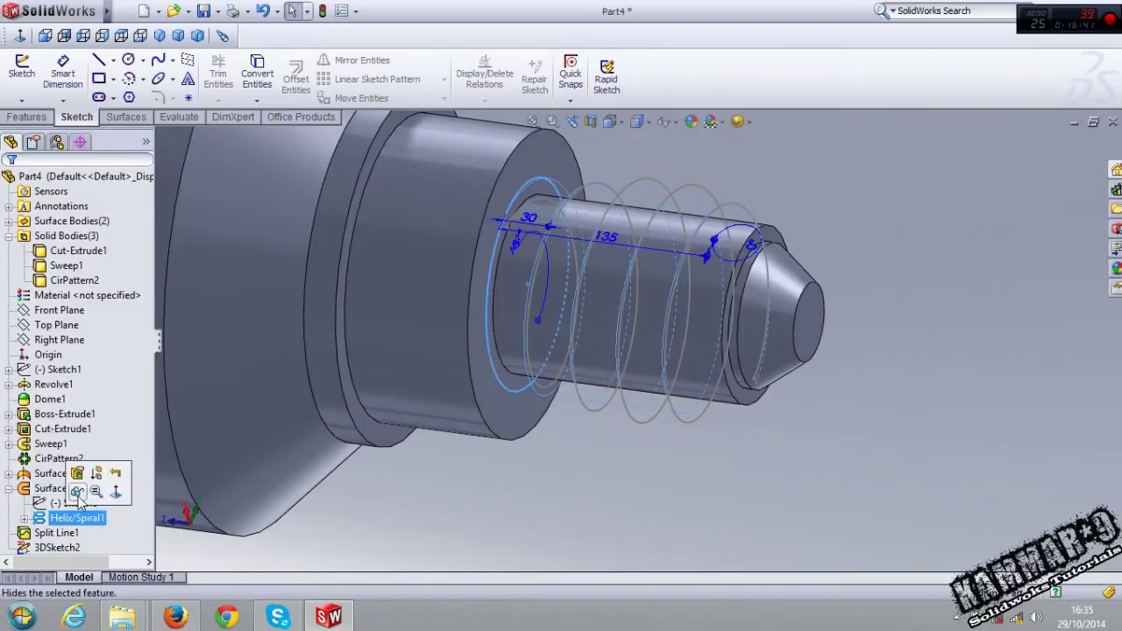
left_click(77, 494)
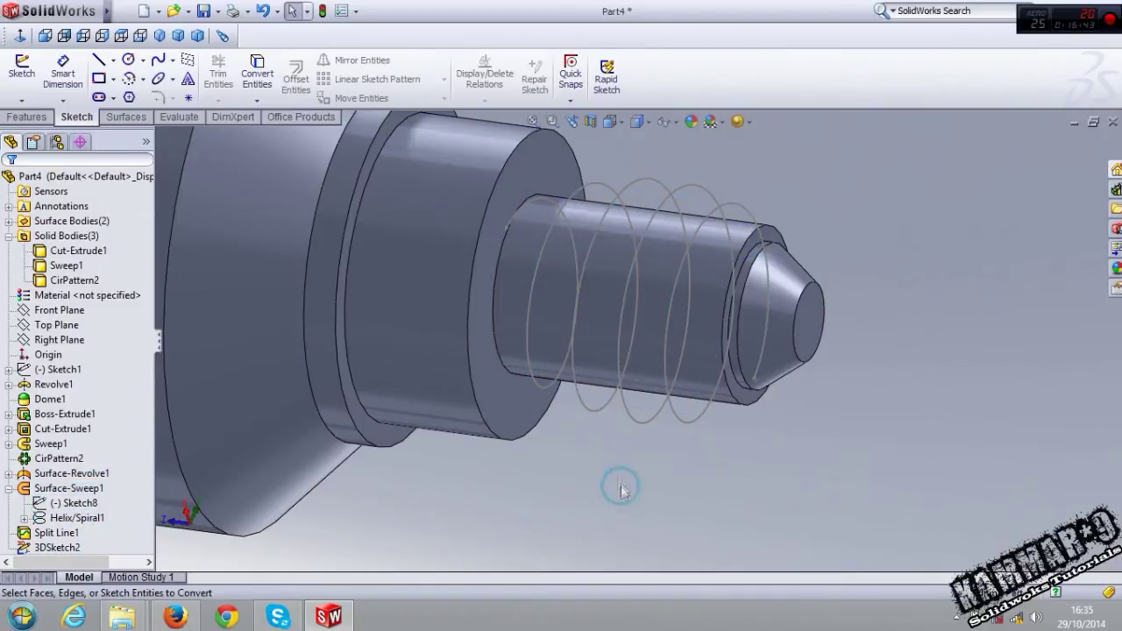
middle_click_drag(621, 483, 647, 415)
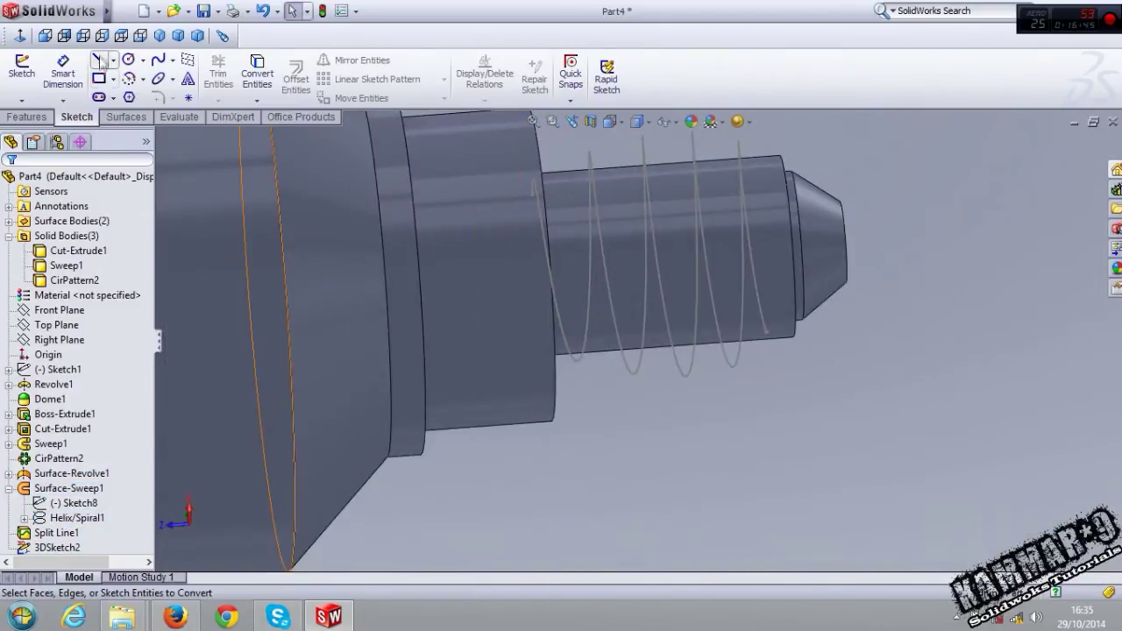
left_click(102, 35)
scroll(657, 314, "down", 5)
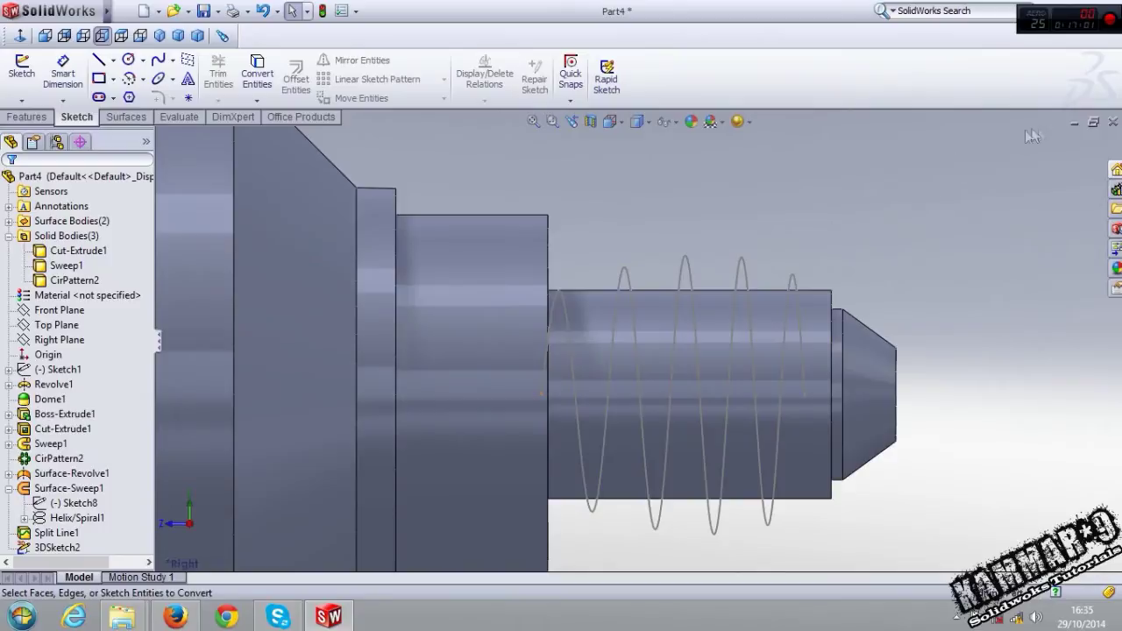
Minimize Part4 and inspect the screw base of the finished Neon lamp model for reference
left_click(1073, 122)
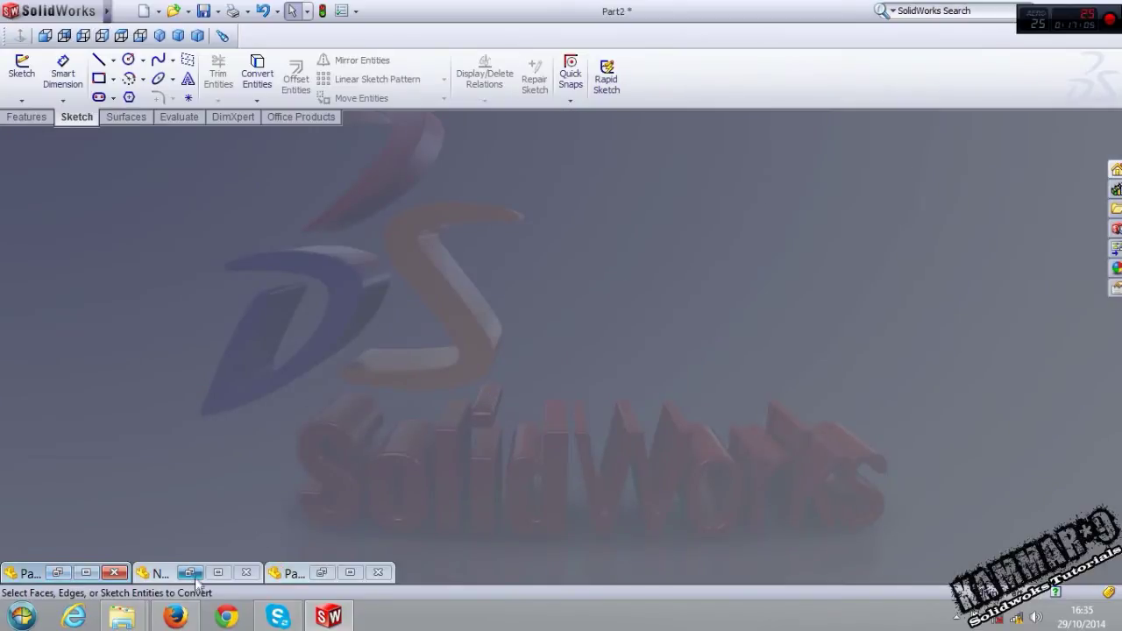
left_click(193, 575)
scroll(454, 387, "down", 3)
scroll(614, 350, "down", 3)
mouse_move(613, 350)
middle_mouse_down()
mouse_move(663, 254)
mouse_move(617, 361)
middle_mouse_up()
left_click(1074, 121)
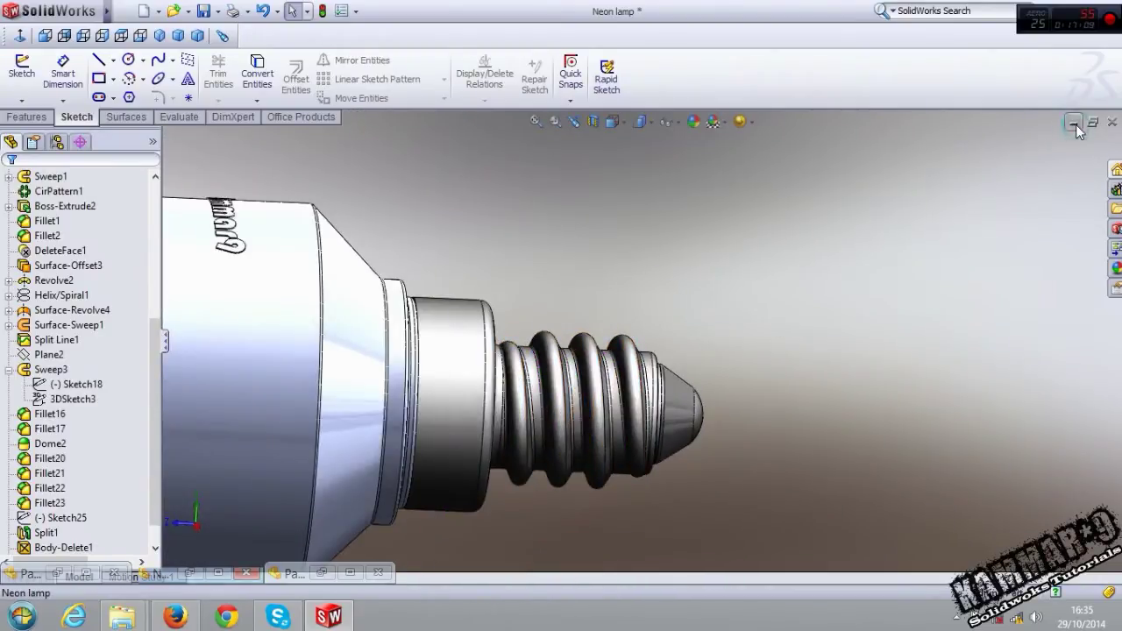
Reopen 3DSketch2 and convert the thread curve and shaft face edges into it
left_click(322, 571)
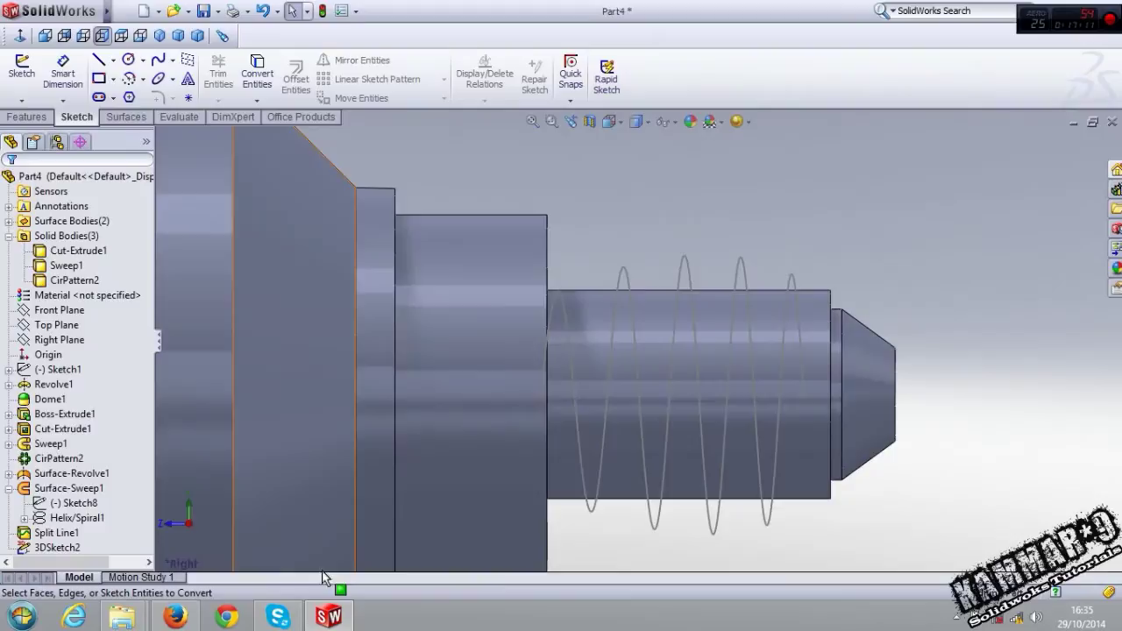
left_click(688, 278)
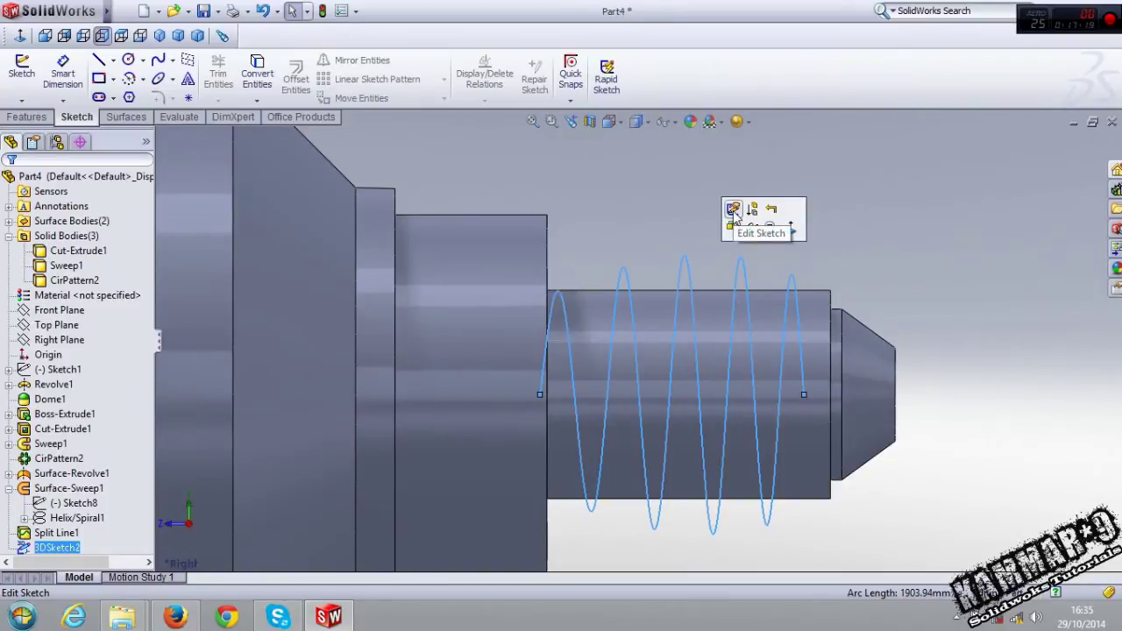
left_click(733, 210)
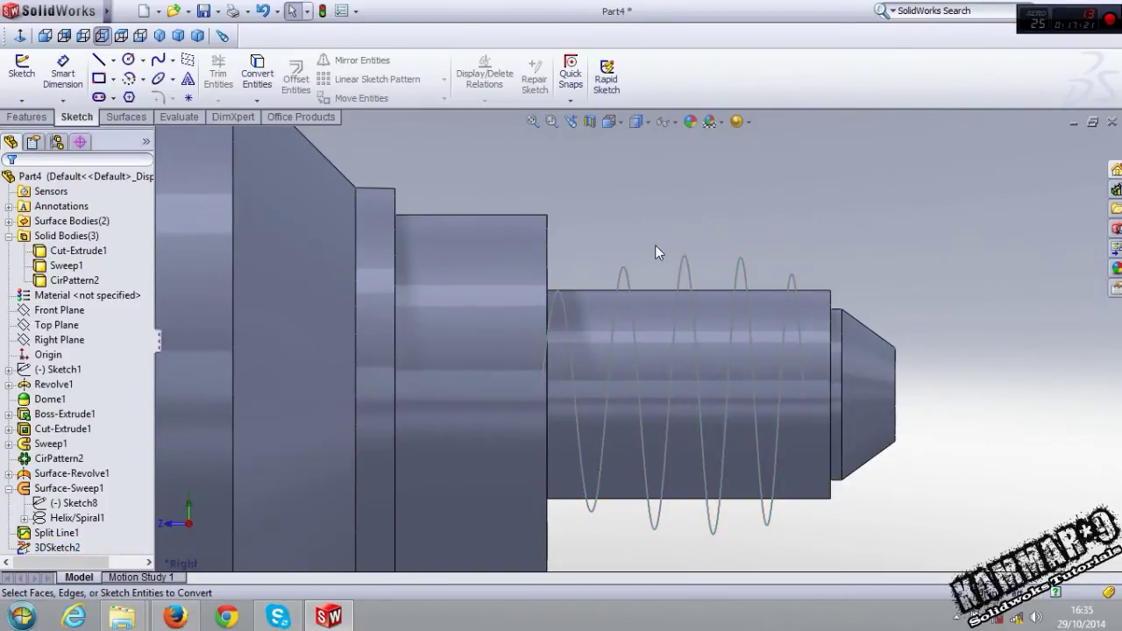
middle_click_drag(655, 245, 648, 411)
scroll(806, 361, "down", 2)
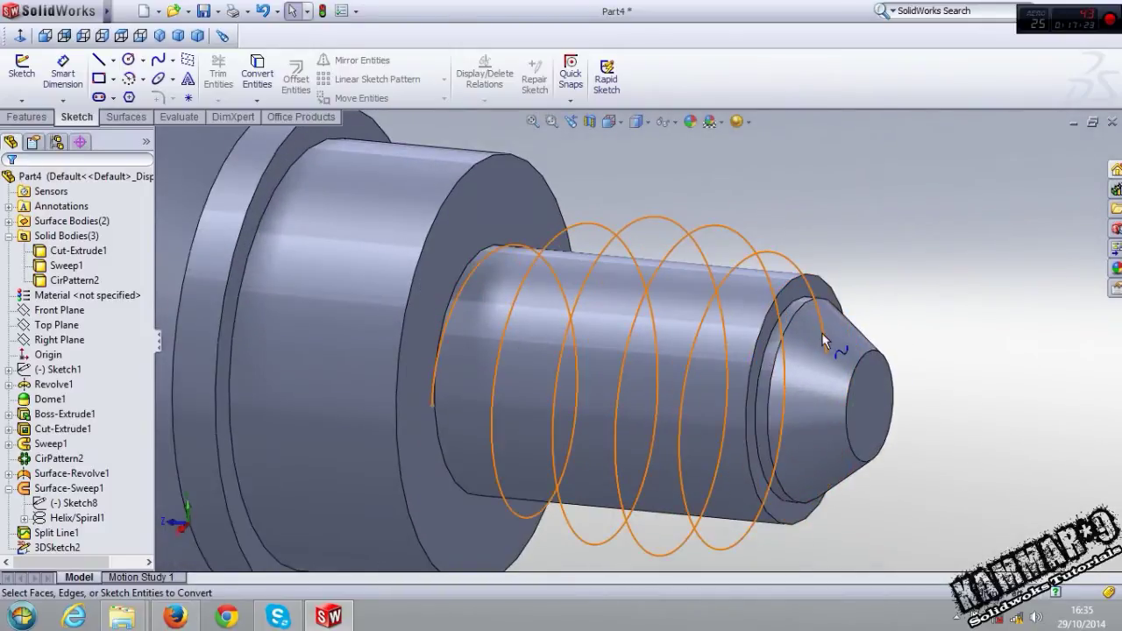
left_click(822, 332)
left_click(434, 380)
left_click(478, 329)
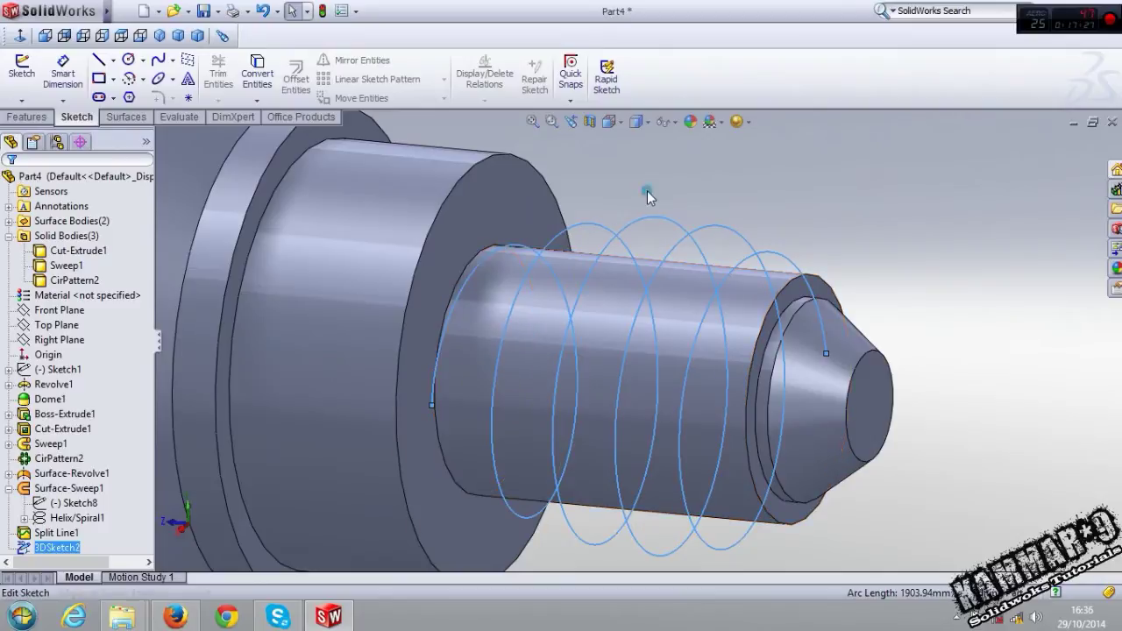
left_click(28, 117)
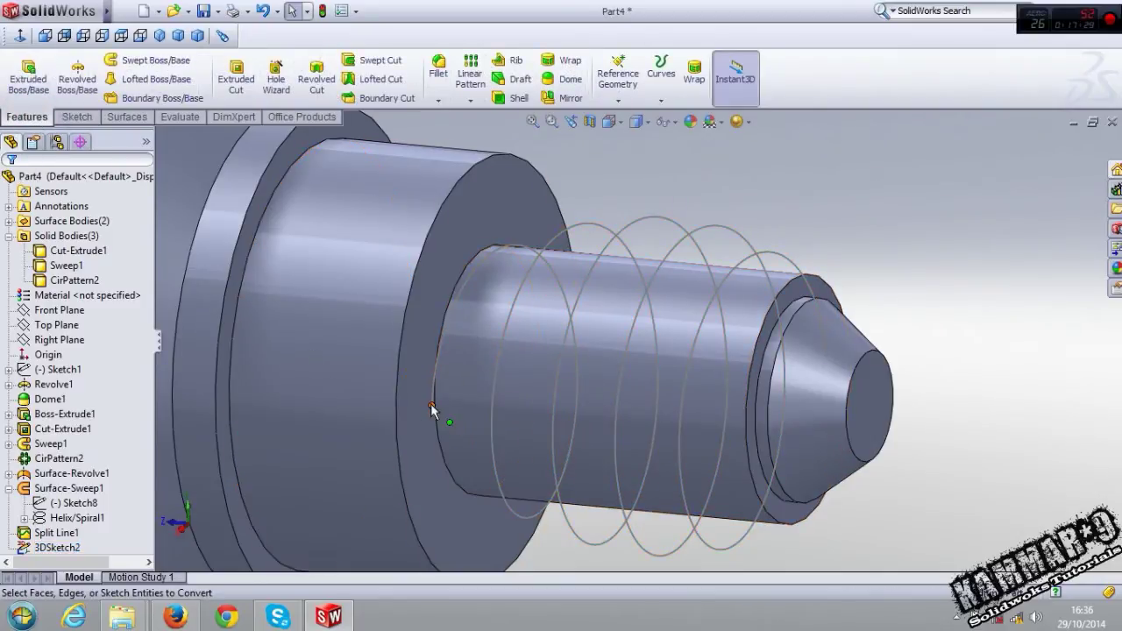
Create Plane1 perpendicular to the thread curve at its end point, then select it
left_click(443, 337)
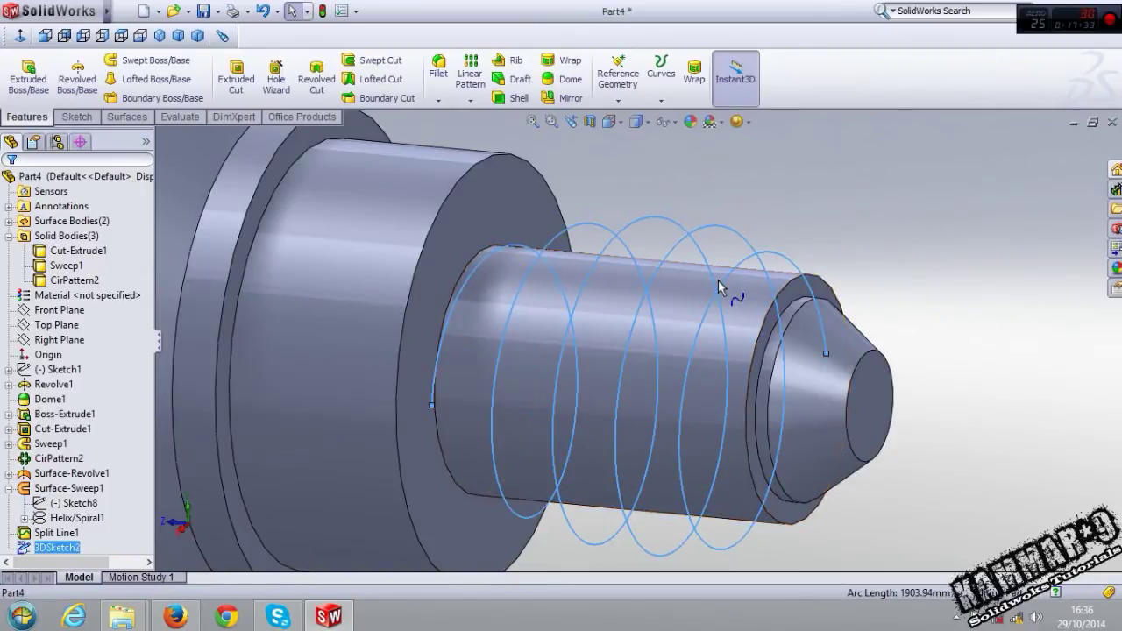
left_click(617, 81)
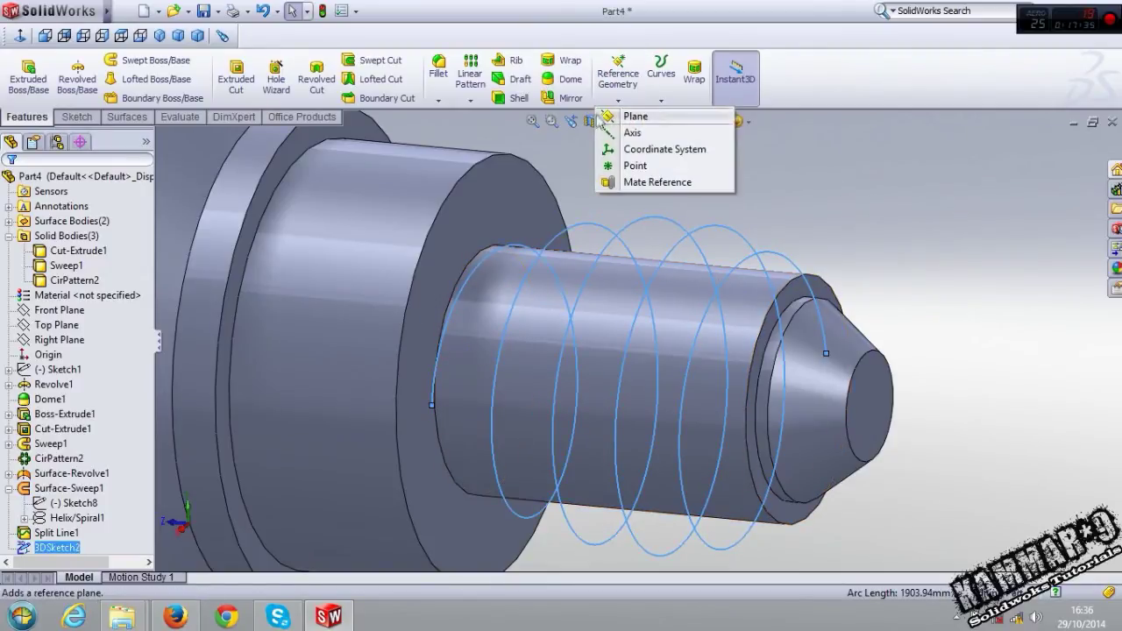
left_click(606, 118)
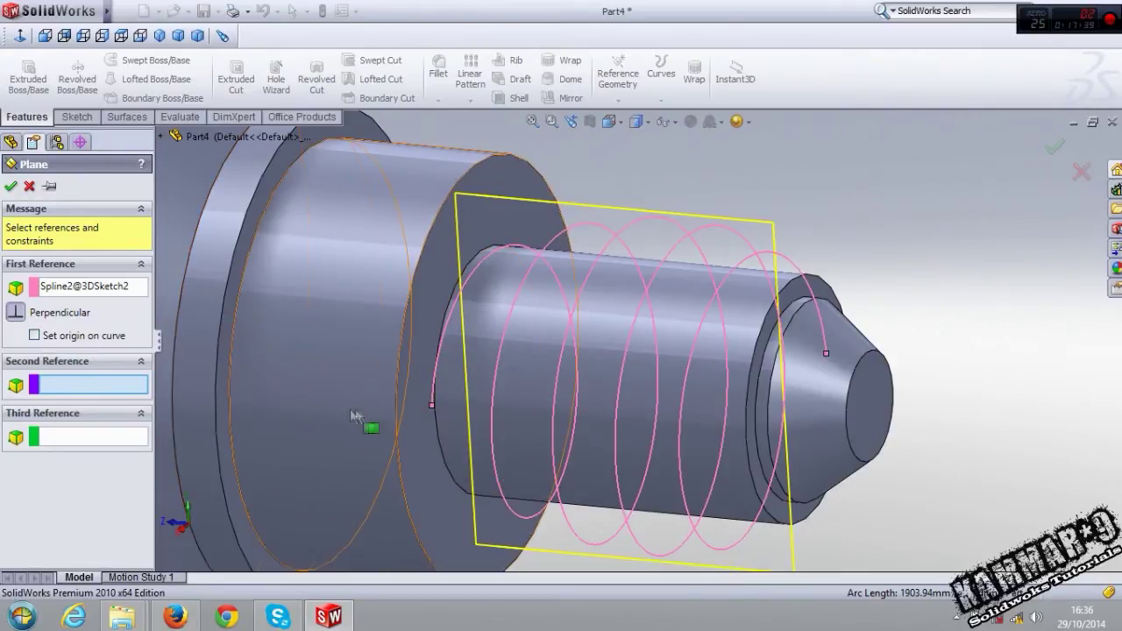
left_click(431, 405)
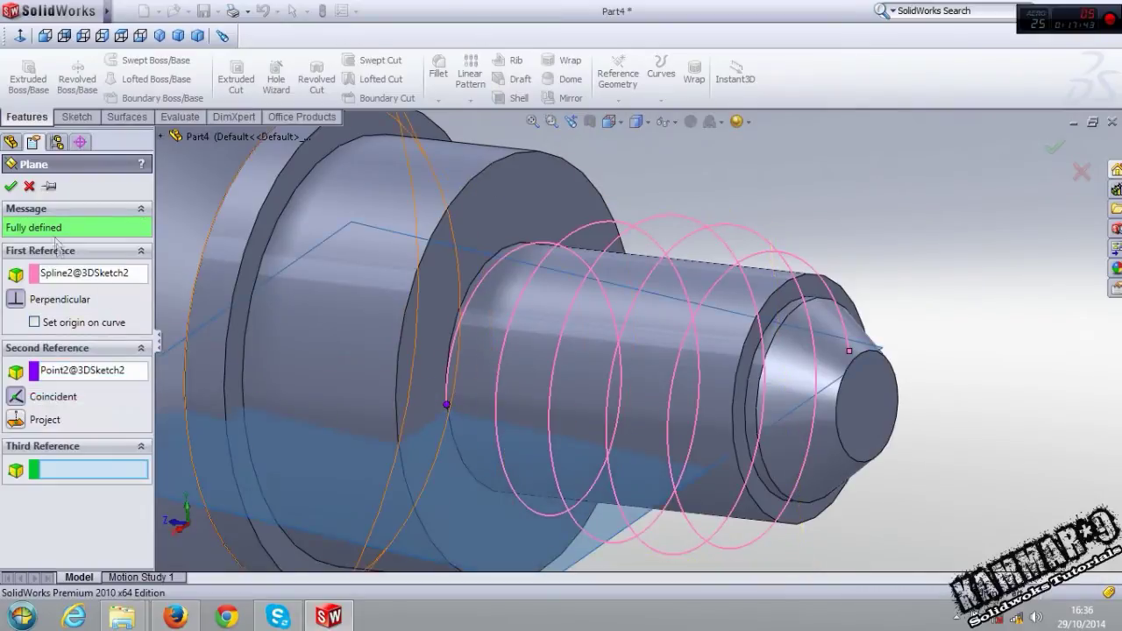
left_click(8, 187)
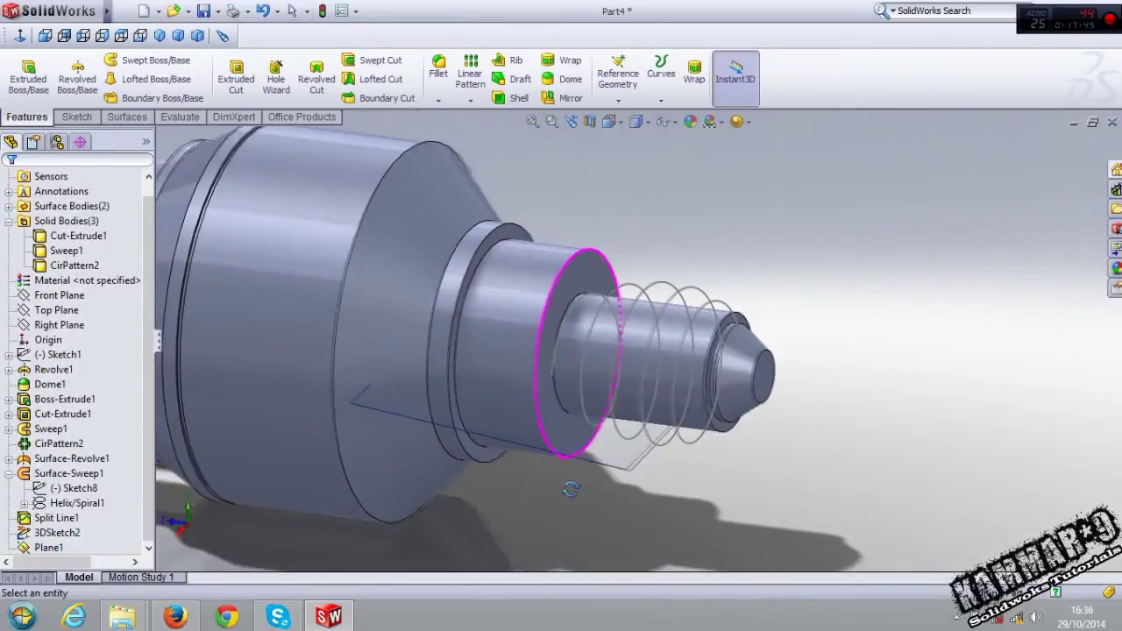
left_click(598, 467)
left_click(613, 458)
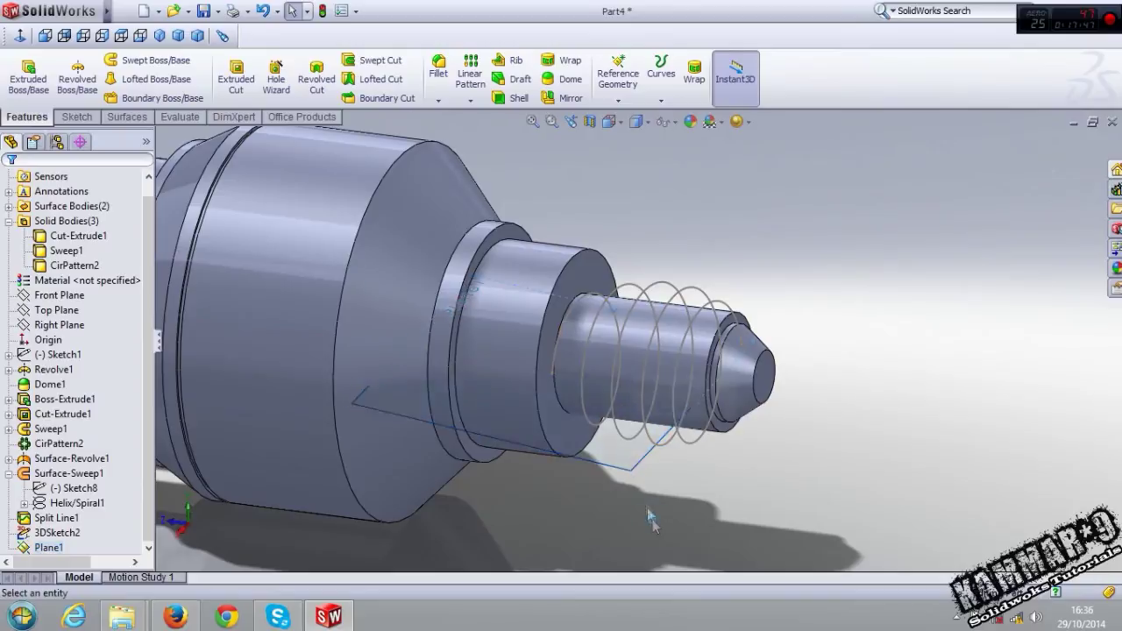
left_click(602, 456)
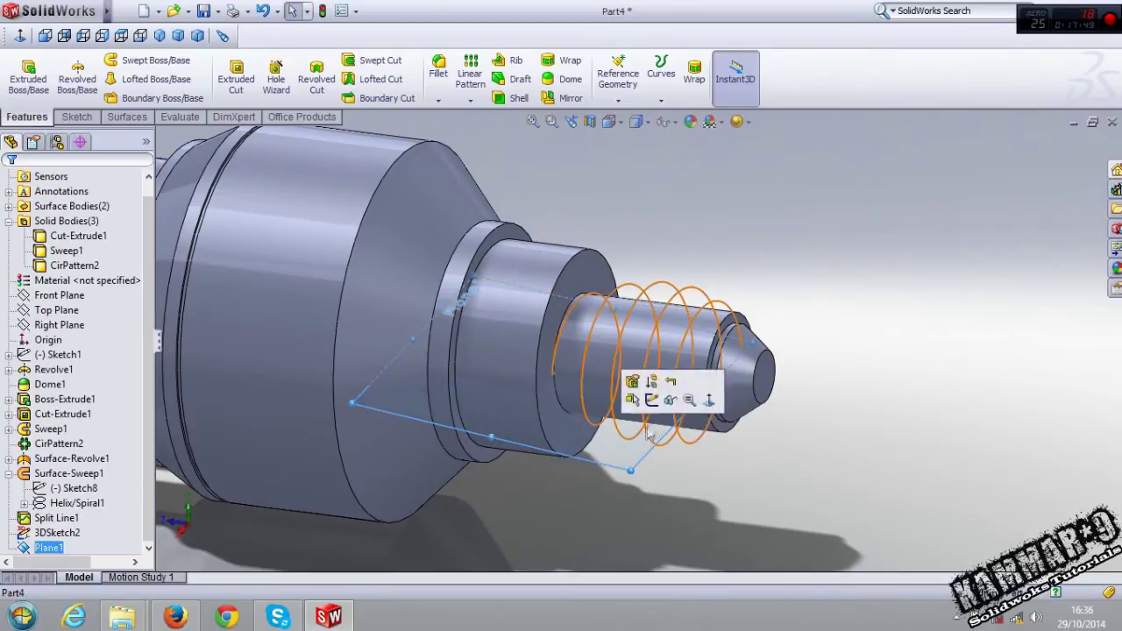
Start a sketch on Plane1 and draw a closed triangle with a vertical side at the shoulder
left_click(653, 401)
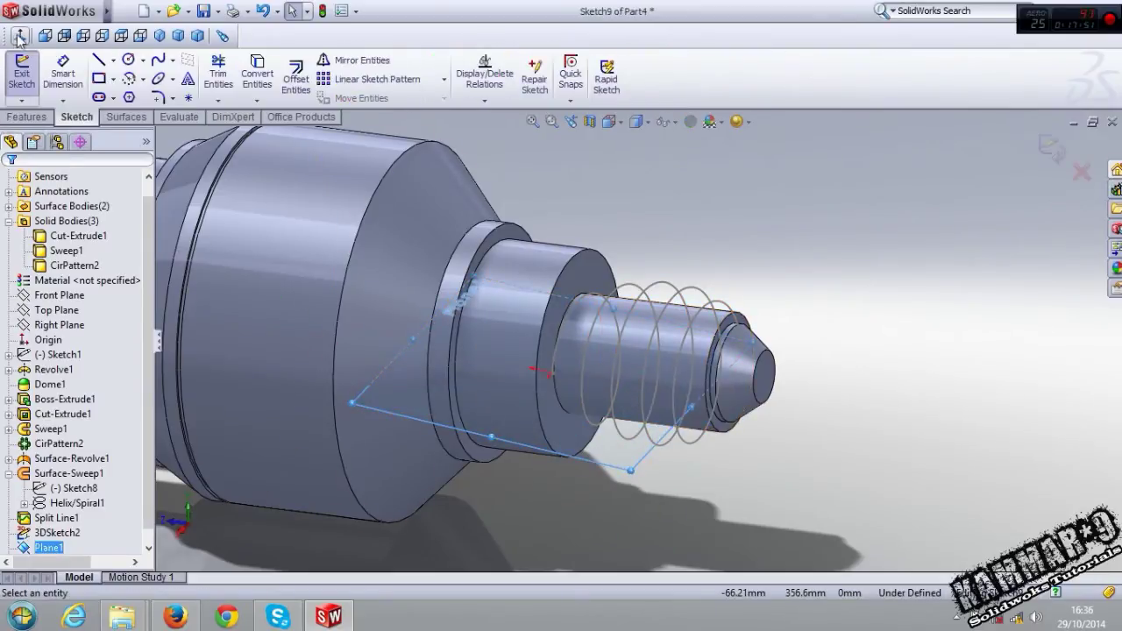
left_click(19, 36)
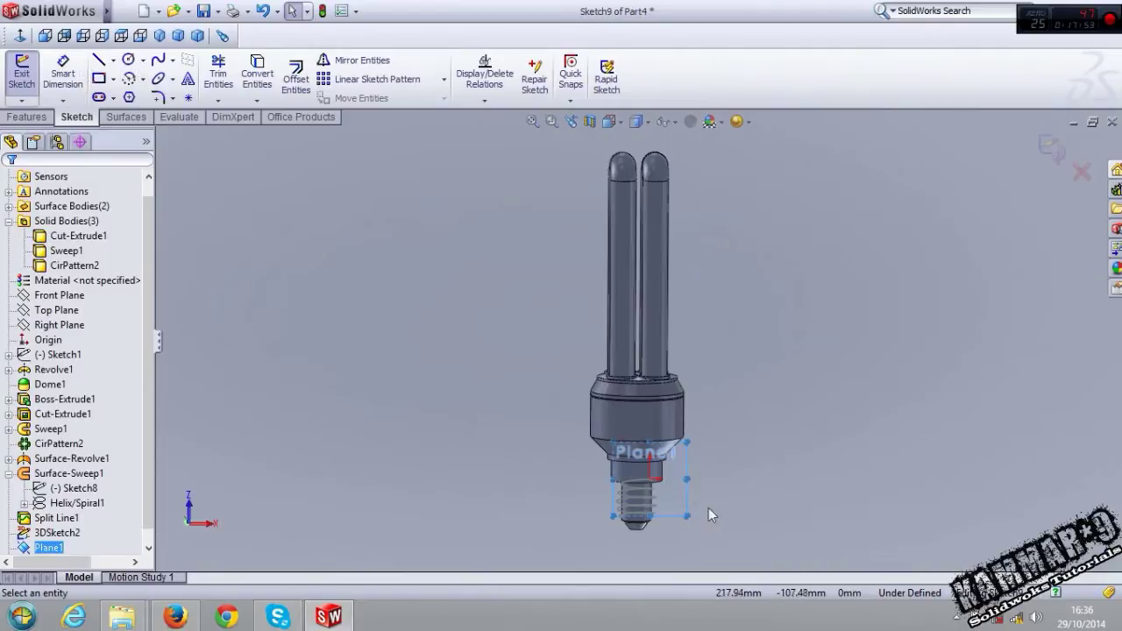
scroll(643, 368, "down", 2)
scroll(528, 321, "down", 2)
scroll(503, 273, "down", 2)
scroll(489, 284, "down", 2)
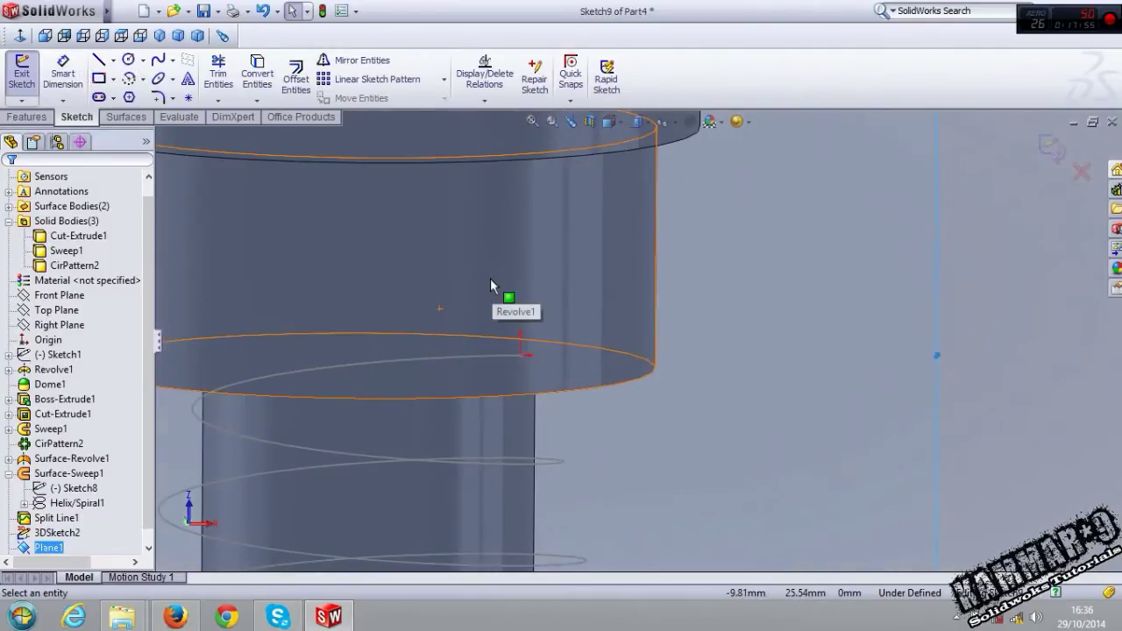
left_click(99, 60)
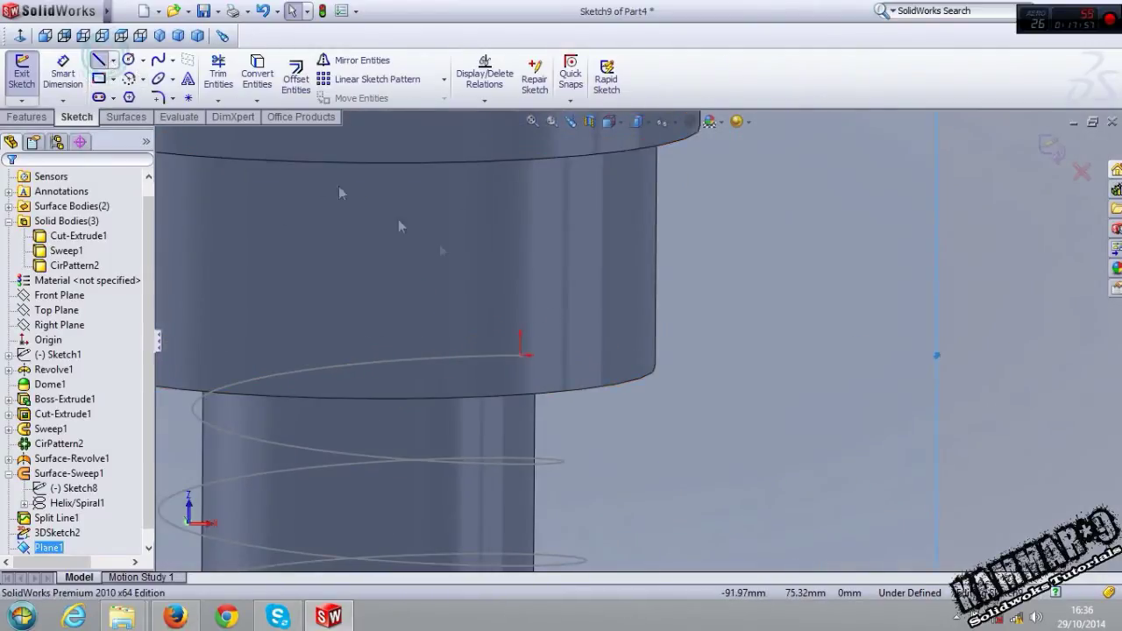
left_click(498, 293)
left_click(631, 362)
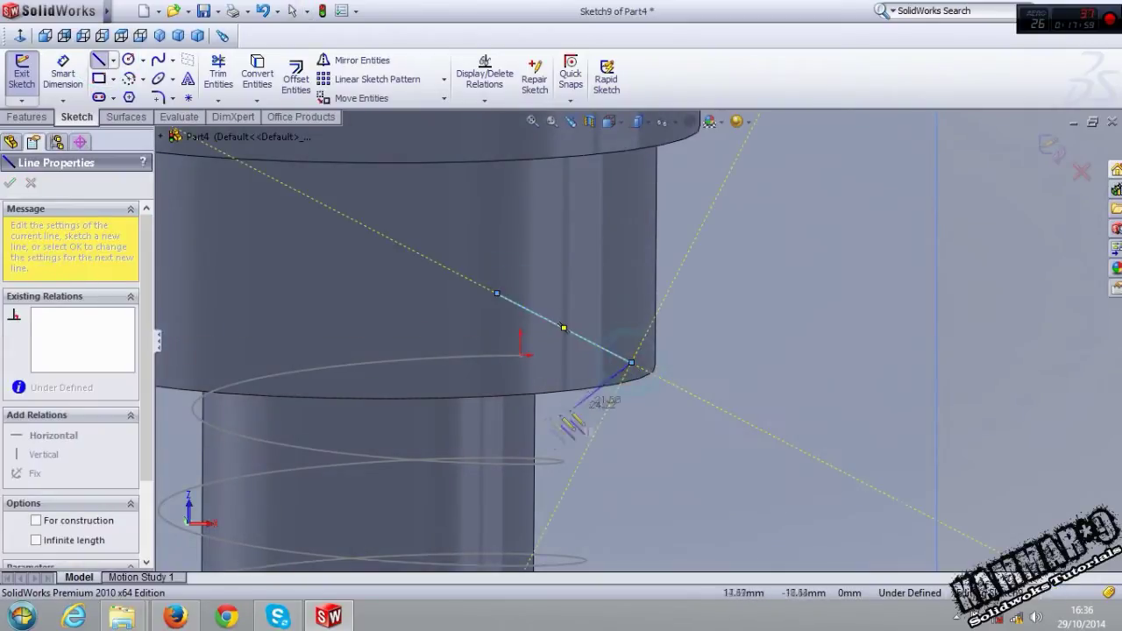
left_click(498, 435)
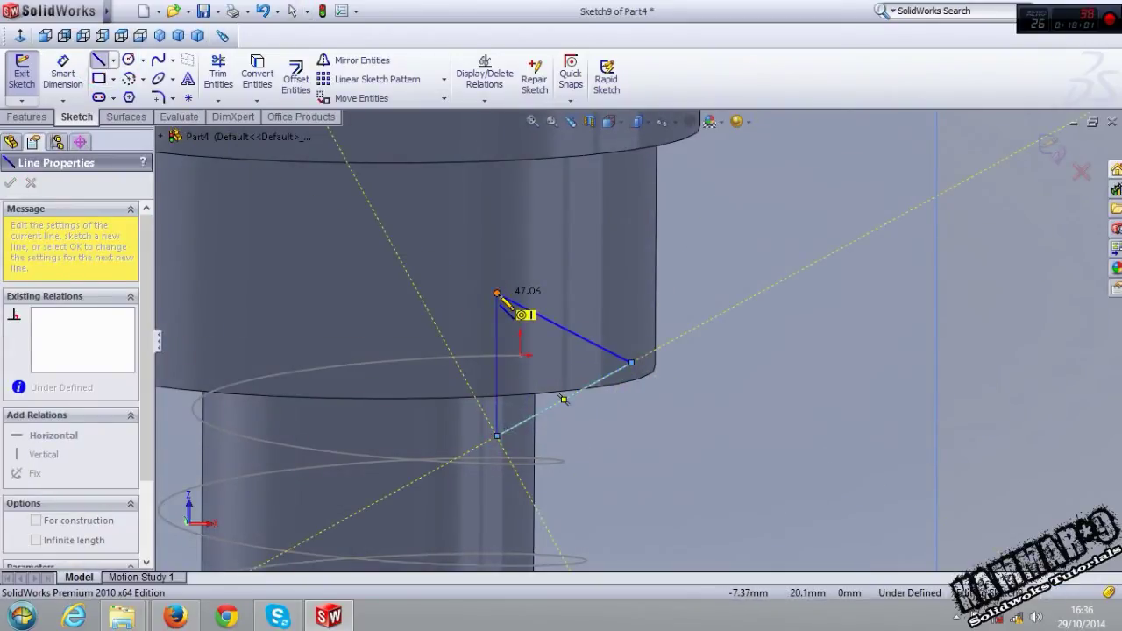
left_click(497, 294)
Dimension the triangle's vertical side to 50 mm
right_click_drag(784, 407, 796, 258)
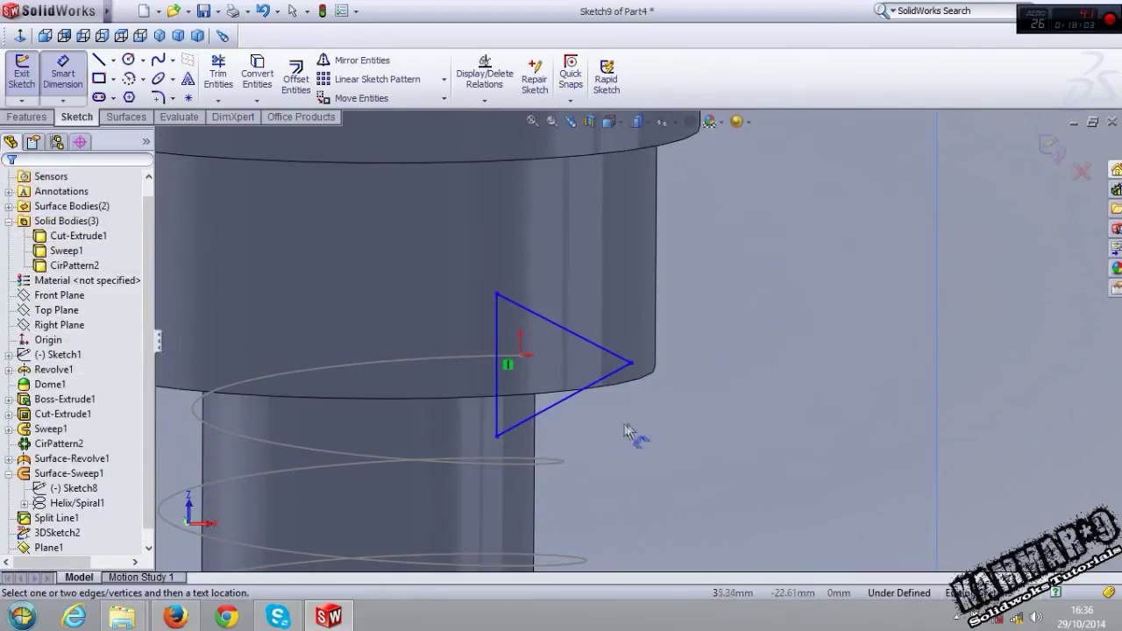
left_click(498, 392)
left_click(411, 432)
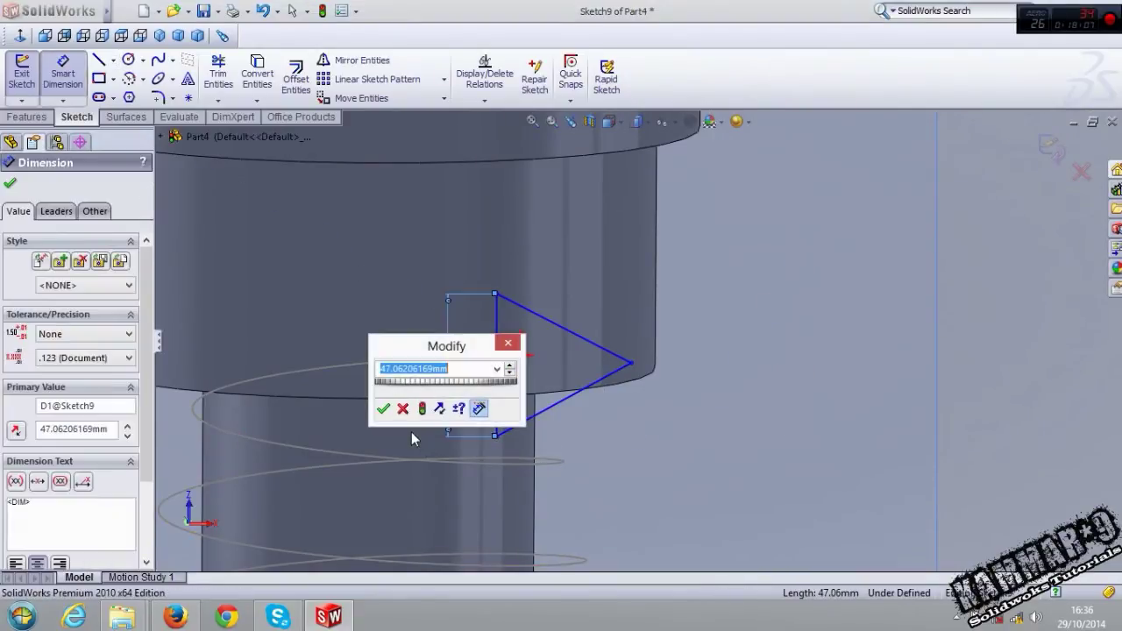
type("50")
key("Return")
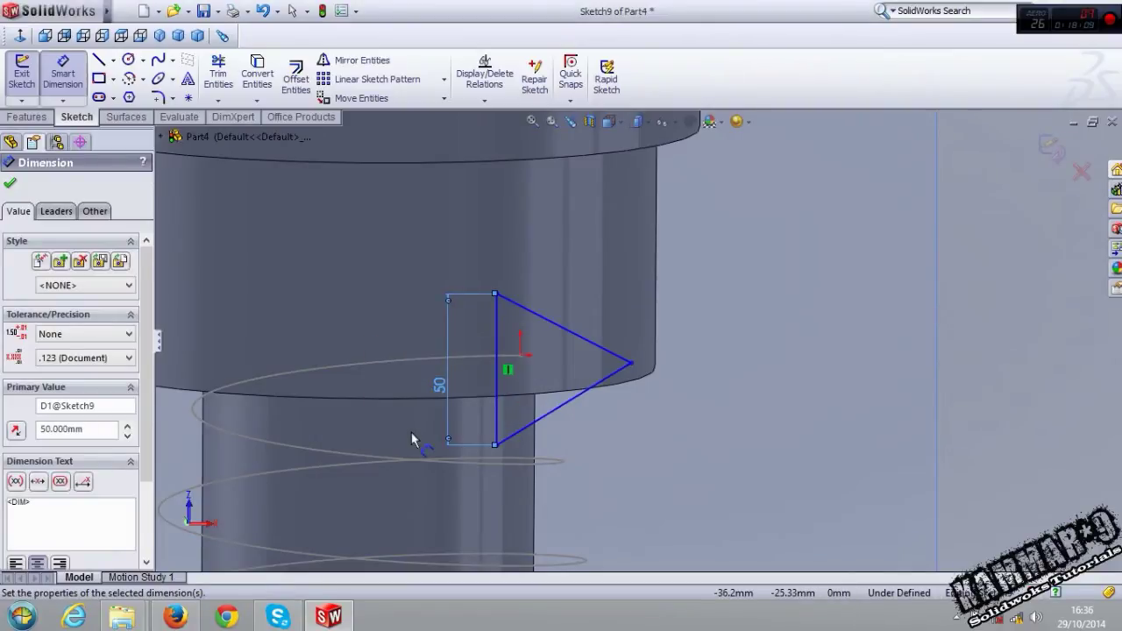
key("Escape")
Make the two slanted sides equal and drag the triangle's tip onto the shoulder edge
left_click(570, 399)
left_click(570, 333, "ctrl")
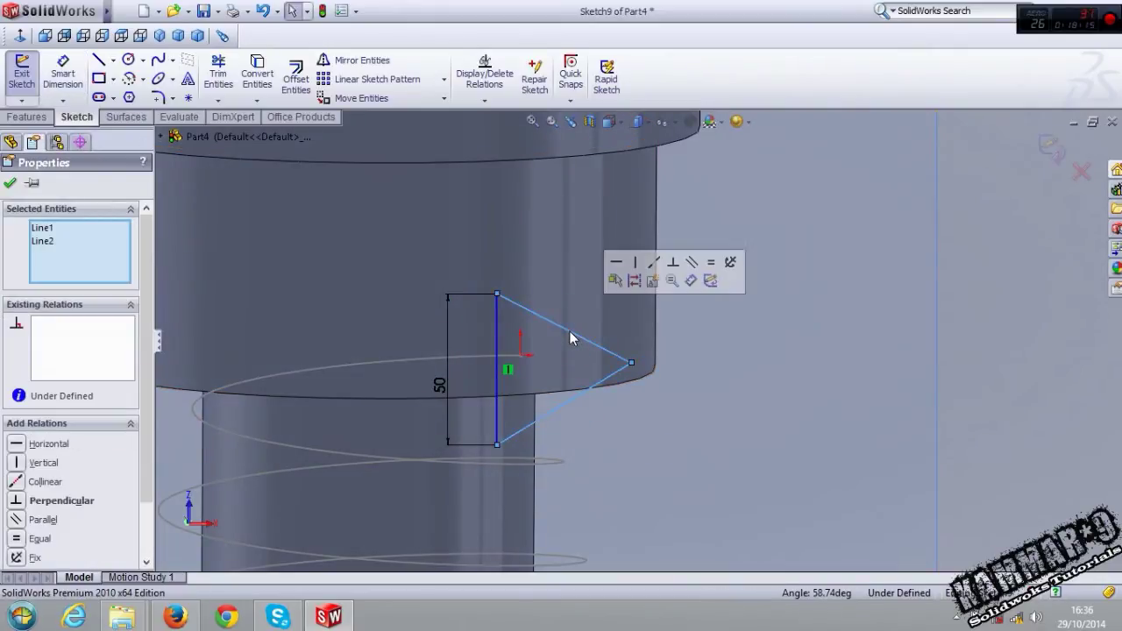
left_click(711, 262)
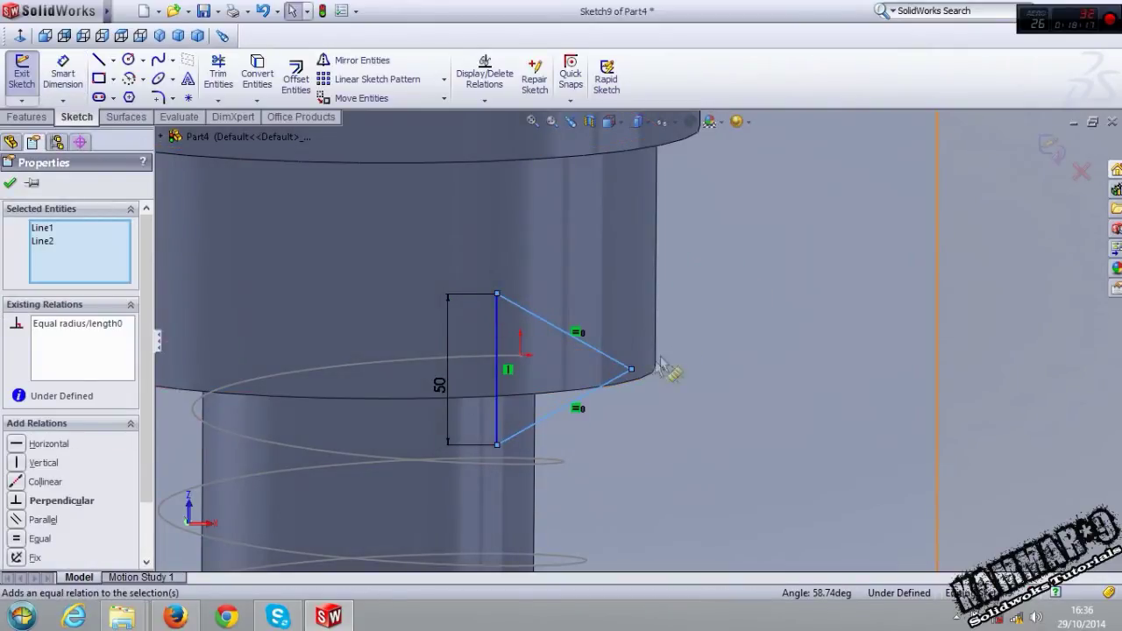
mouse_move(635, 371)
left_mouse_down()
mouse_move(673, 353)
mouse_move(617, 342)
mouse_move(631, 365)
mouse_move(705, 375)
mouse_move(603, 389)
mouse_move(601, 376)
mouse_move(578, 383)
mouse_move(577, 373)
left_mouse_up()
left_click(658, 431)
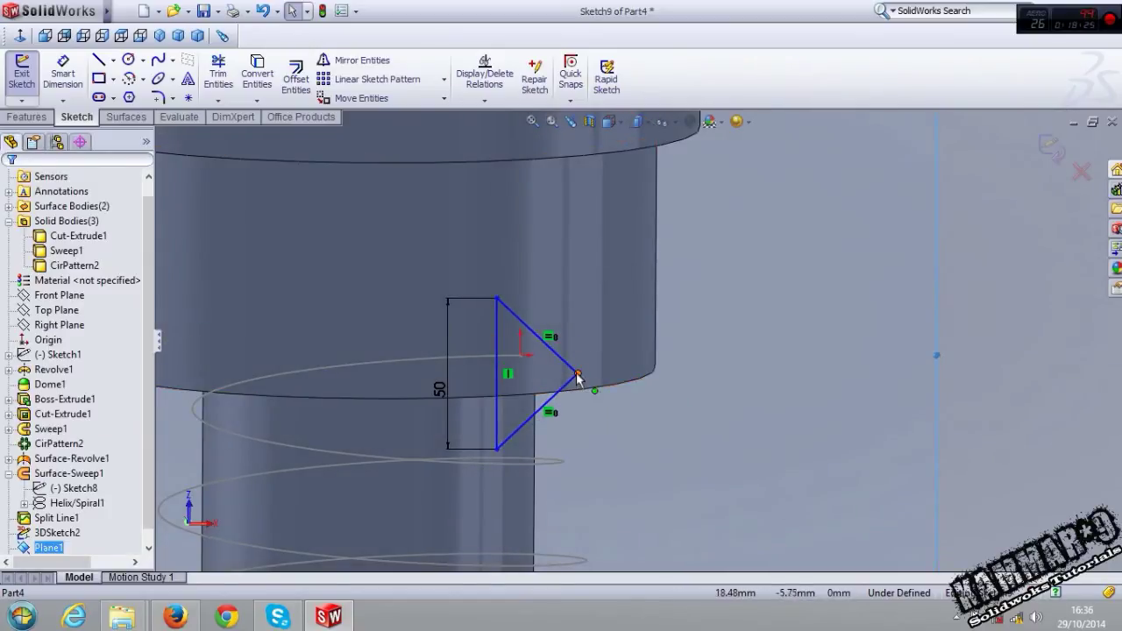
left_click(577, 373)
left_click(158, 98)
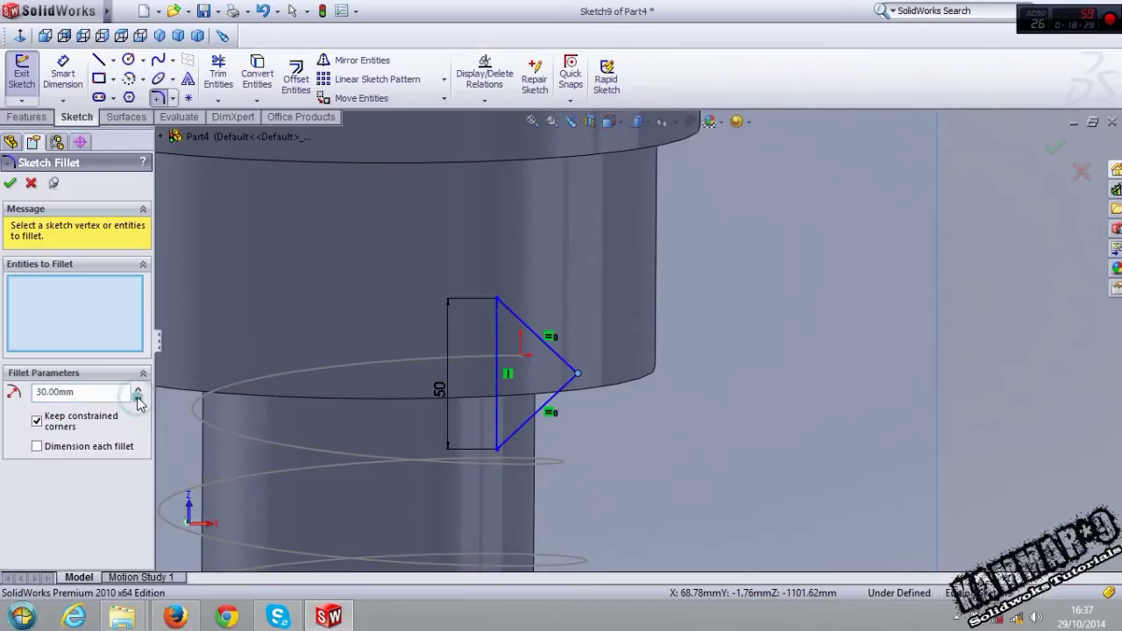
Try filleting the triangle's tip, declining the relation warnings and cancelling
left_click(578, 375)
left_click(670, 323)
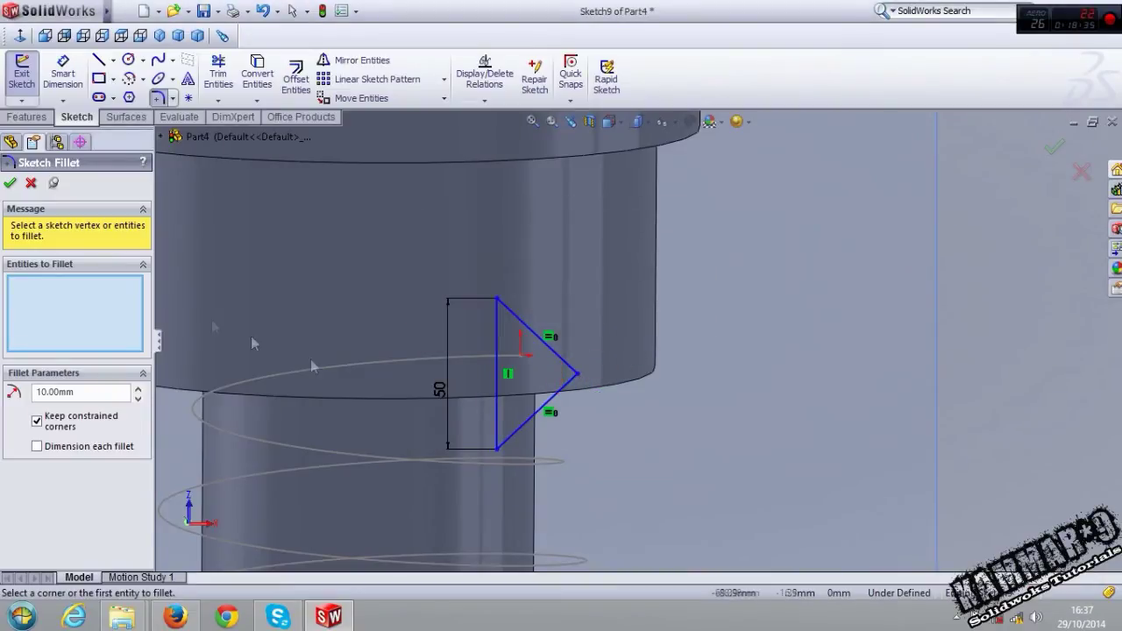
left_click(578, 377)
left_click(670, 324)
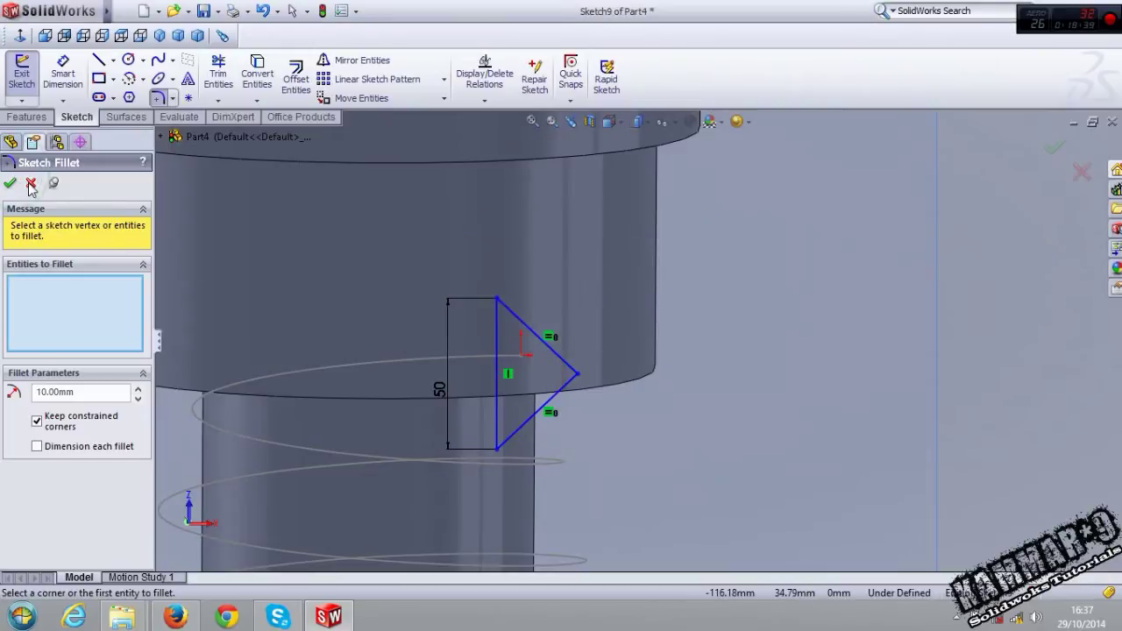
left_click(30, 185)
left_click(159, 97)
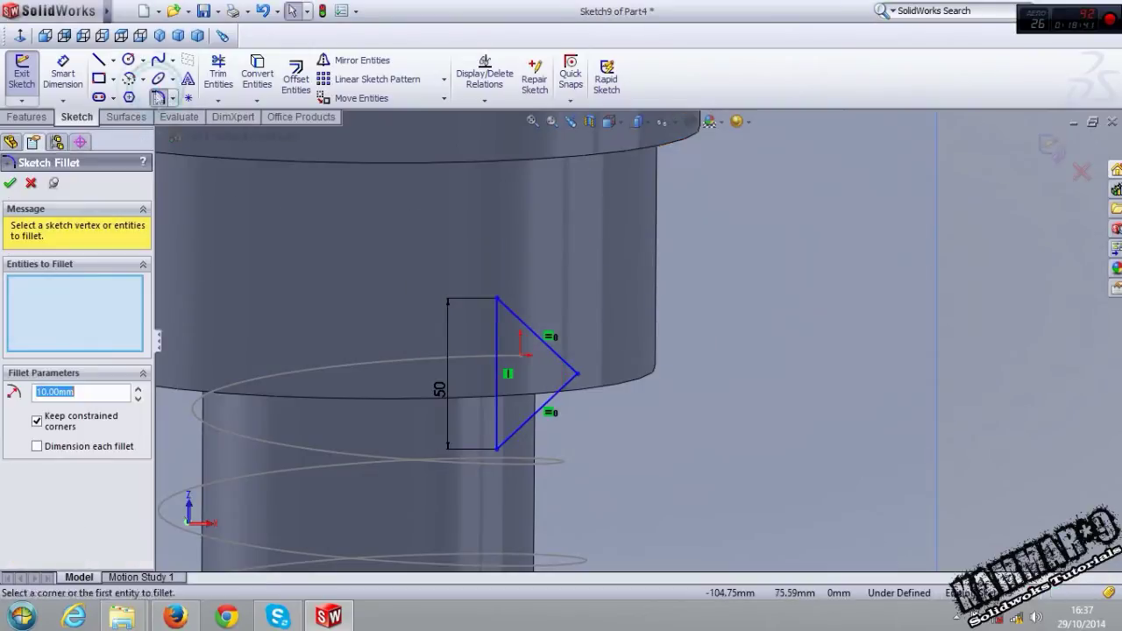
left_click(577, 375)
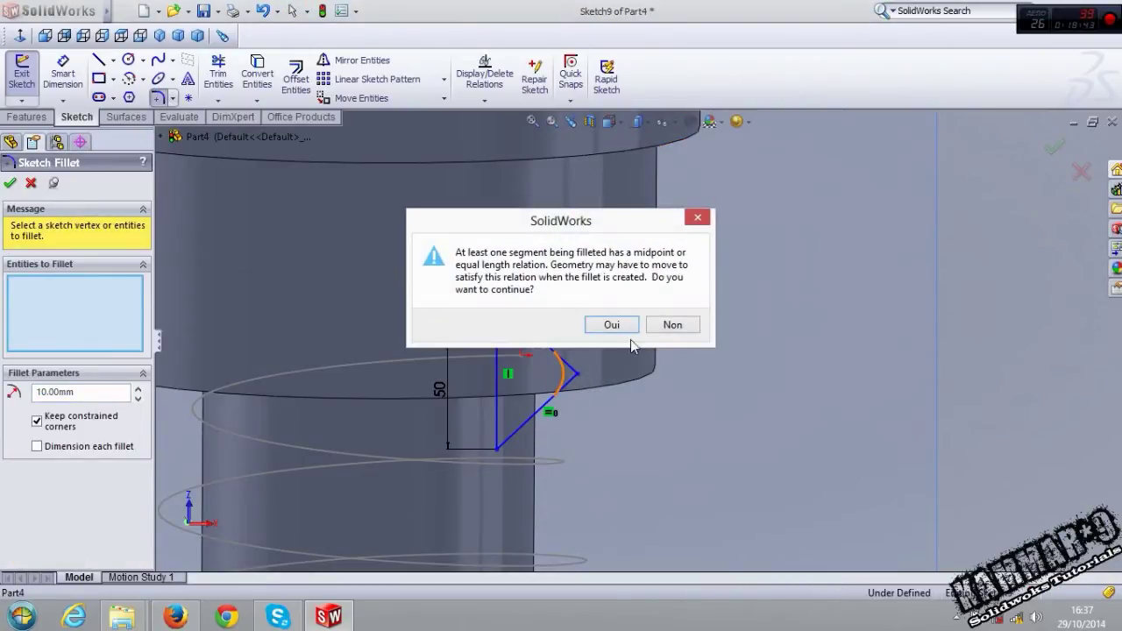
left_click(672, 325)
Round the triangle's tip with a 5 mm sketch fillet, accepting the warning
mouse_move(672, 324)
middle_mouse_down()
mouse_move(594, 333)
mouse_move(672, 386)
middle_mouse_up()
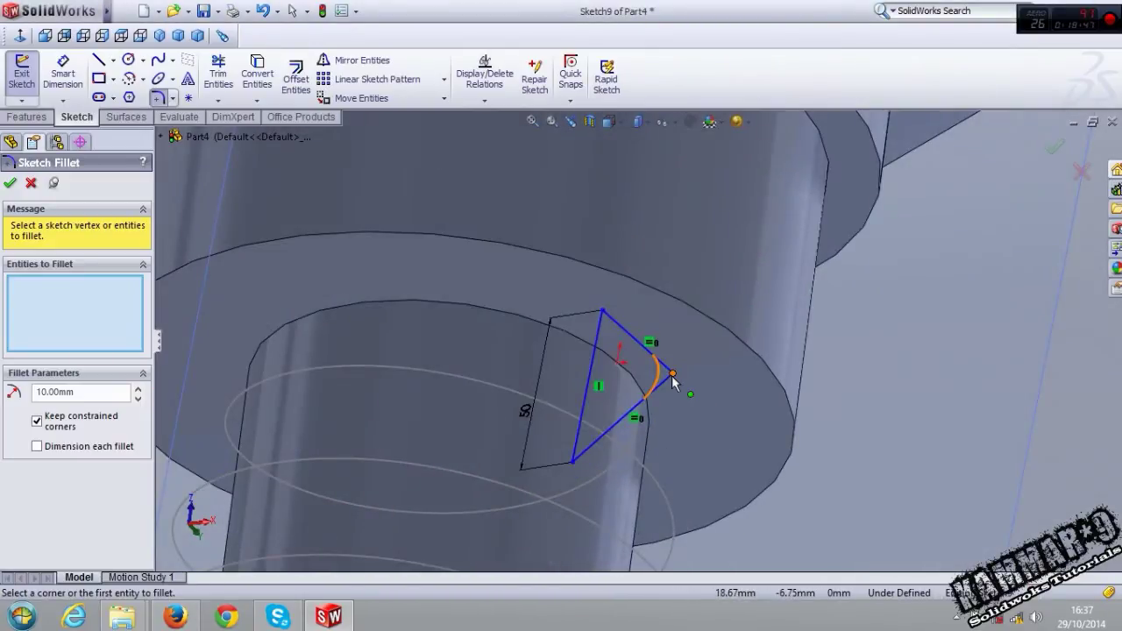
left_click_drag(87, 391, 7, 398)
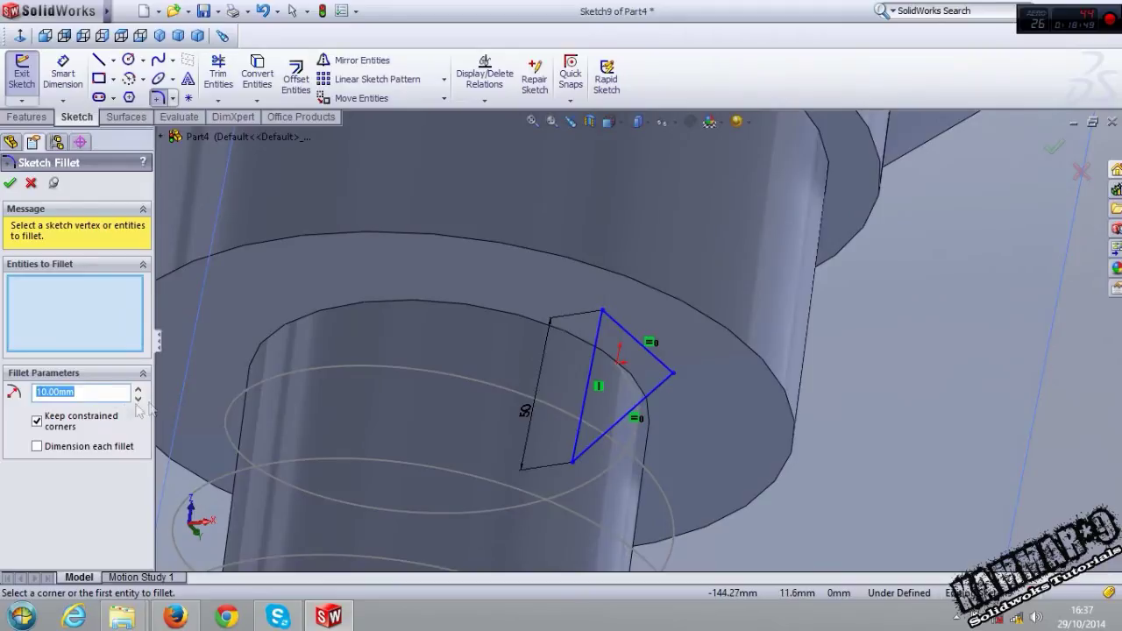
type("5")
left_click(673, 373)
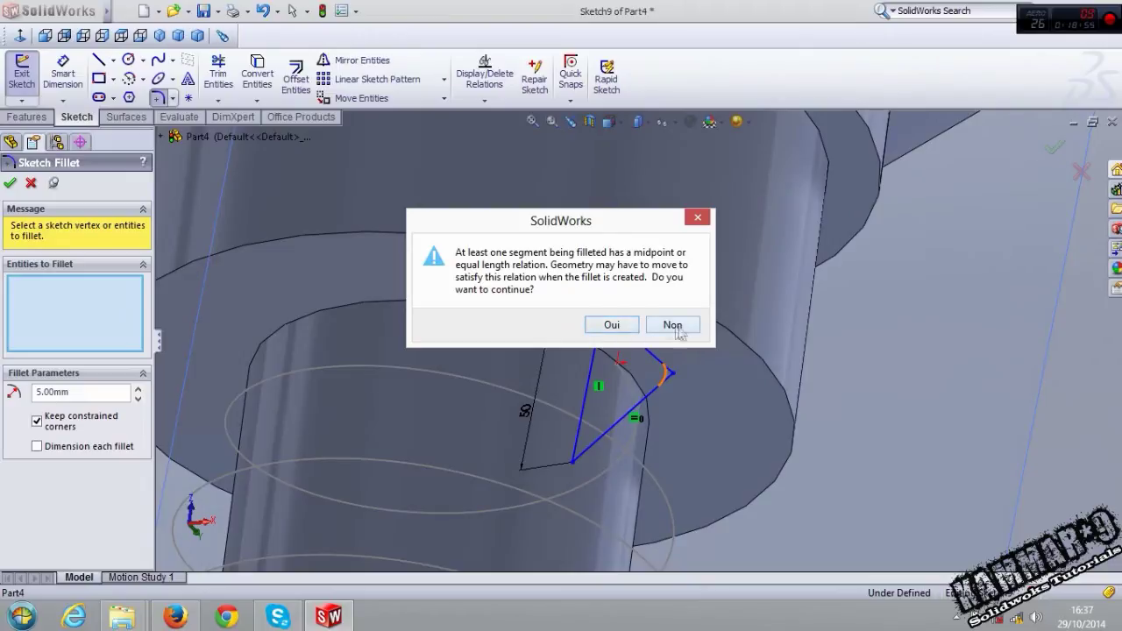
left_click(624, 326)
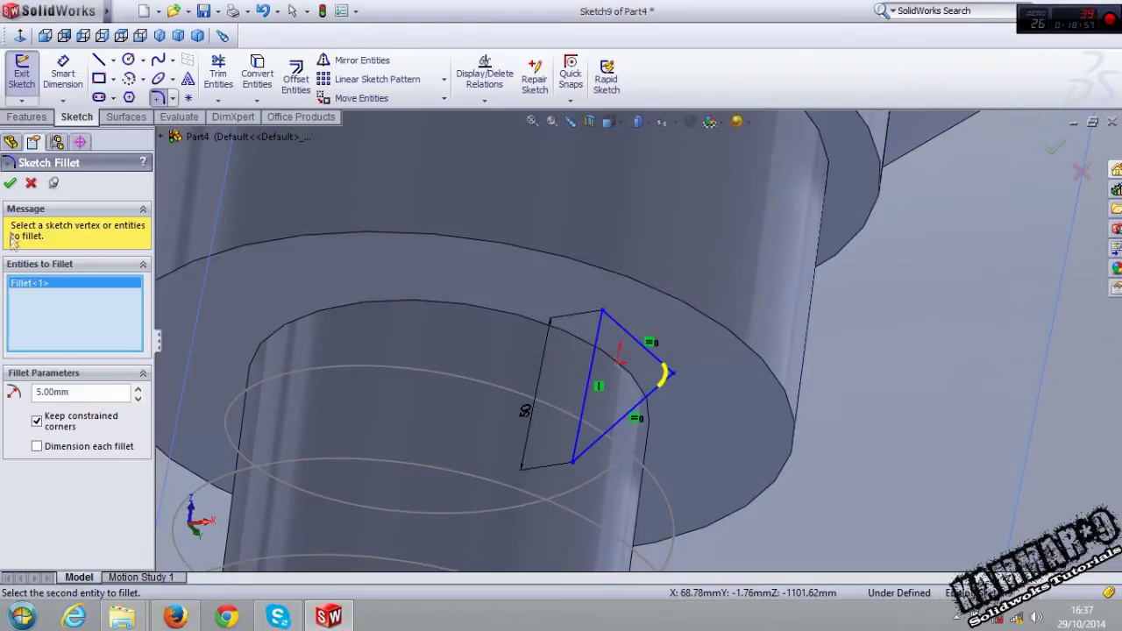
left_click(12, 183)
middle_click_drag(656, 427, 679, 447)
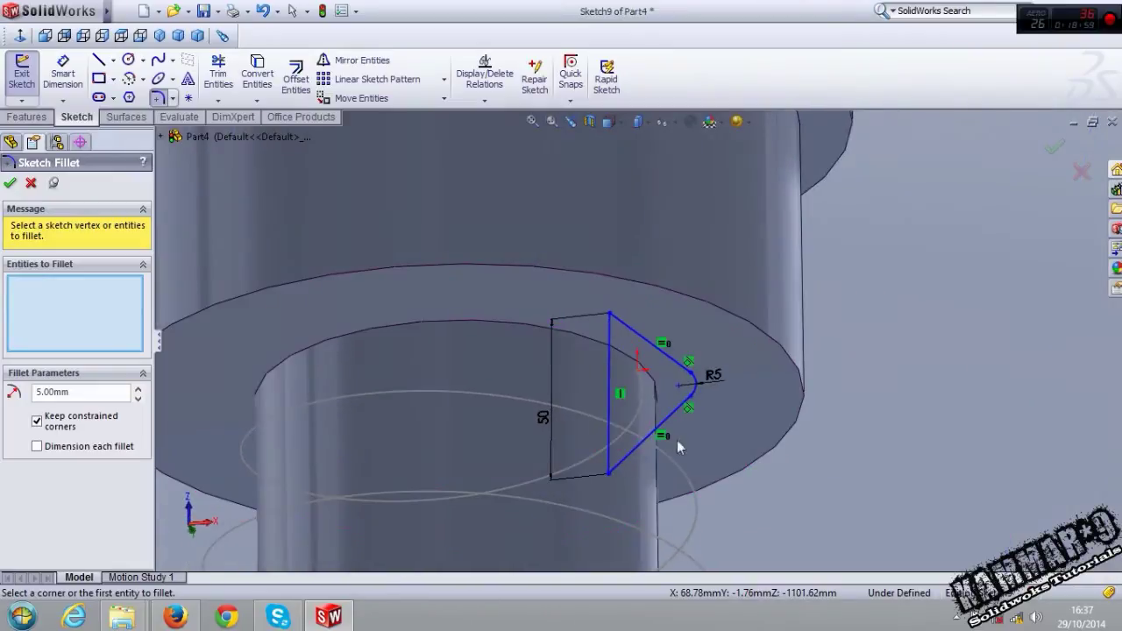
left_click(35, 187)
Edit the tip fillet radius to 10 mm, then try 15 mm
left_click(712, 376)
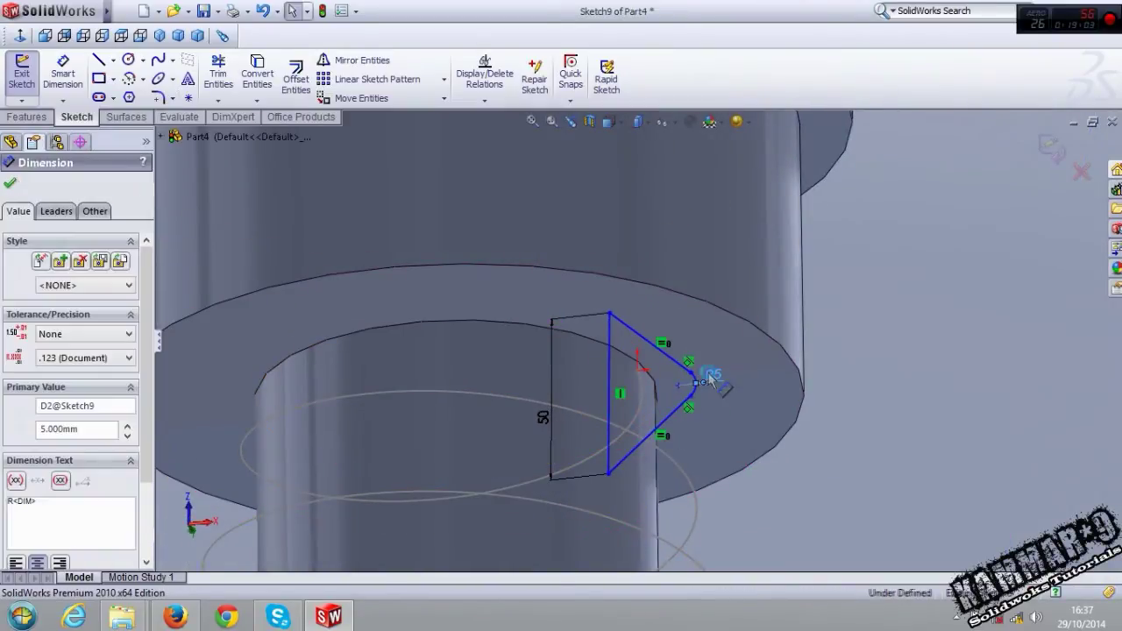
double_click(712, 376)
type("10")
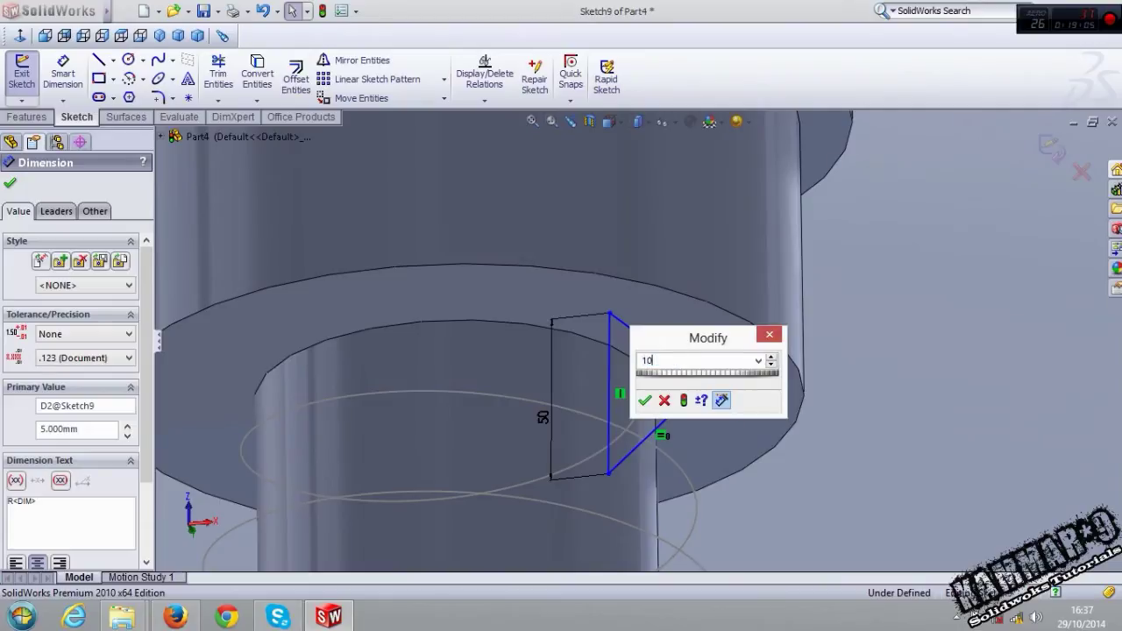
key("Return")
middle_click_drag(732, 432, 748, 396)
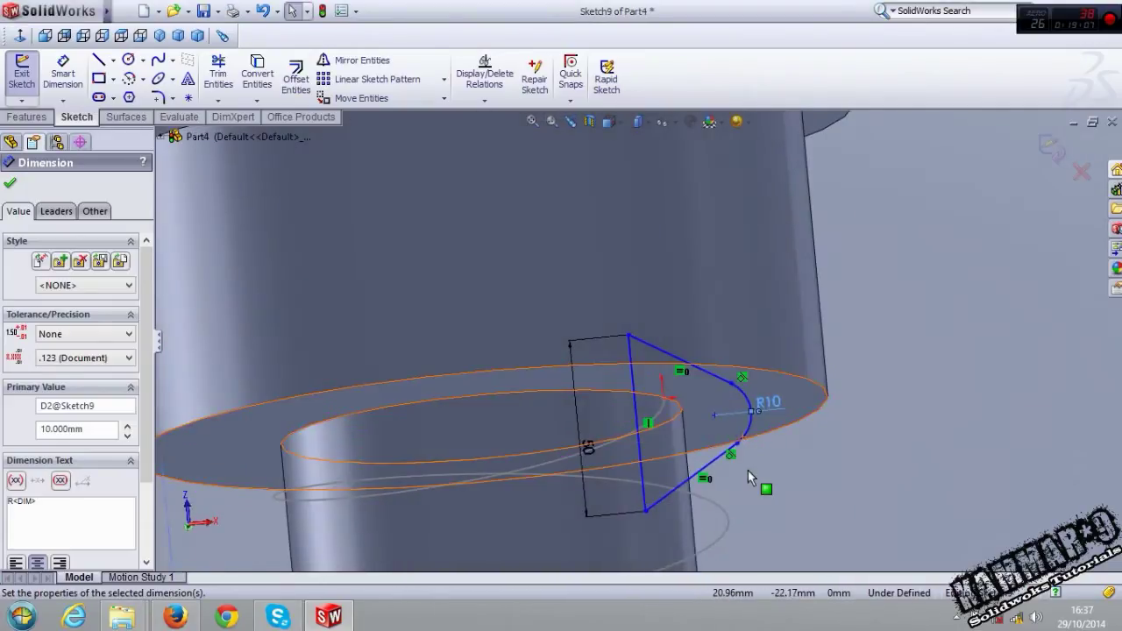
double_click(748, 396)
type("15")
key("Return")
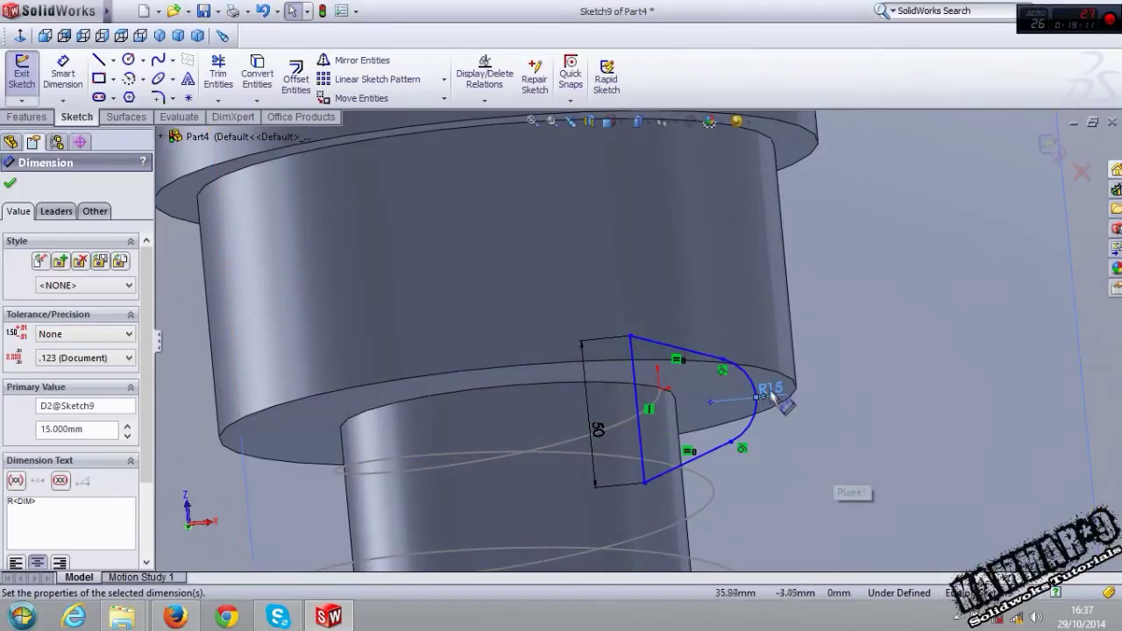
Set the fillet radius back to 10 mm and exit the profile sketch
double_click(777, 399)
type("10")
key("Return")
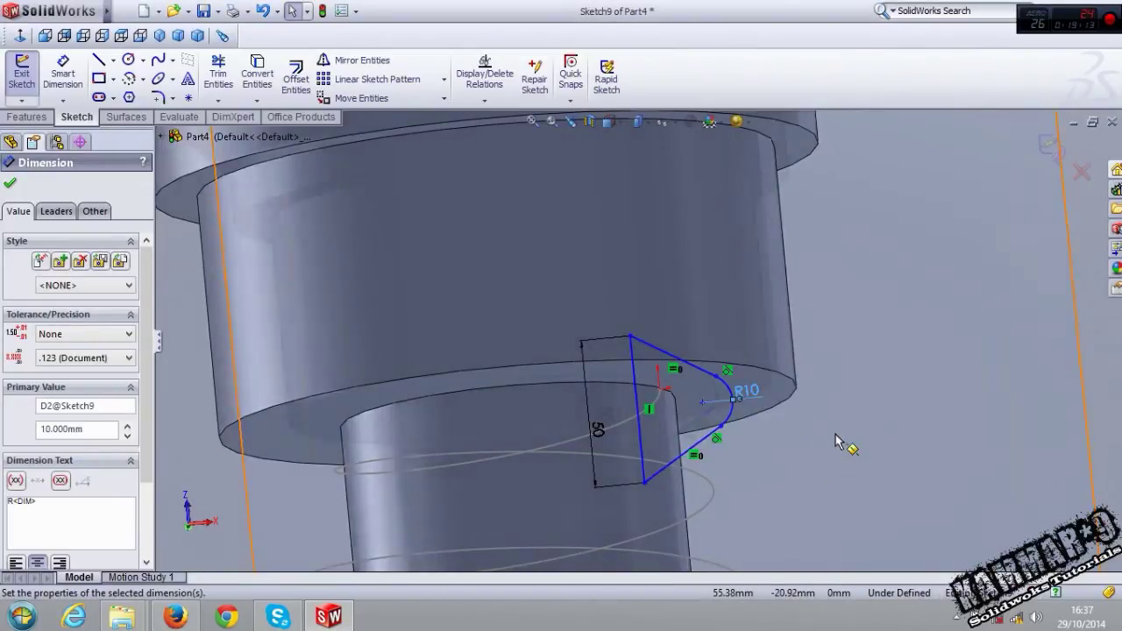
middle_click_drag(838, 438, 756, 444)
left_click(1052, 147)
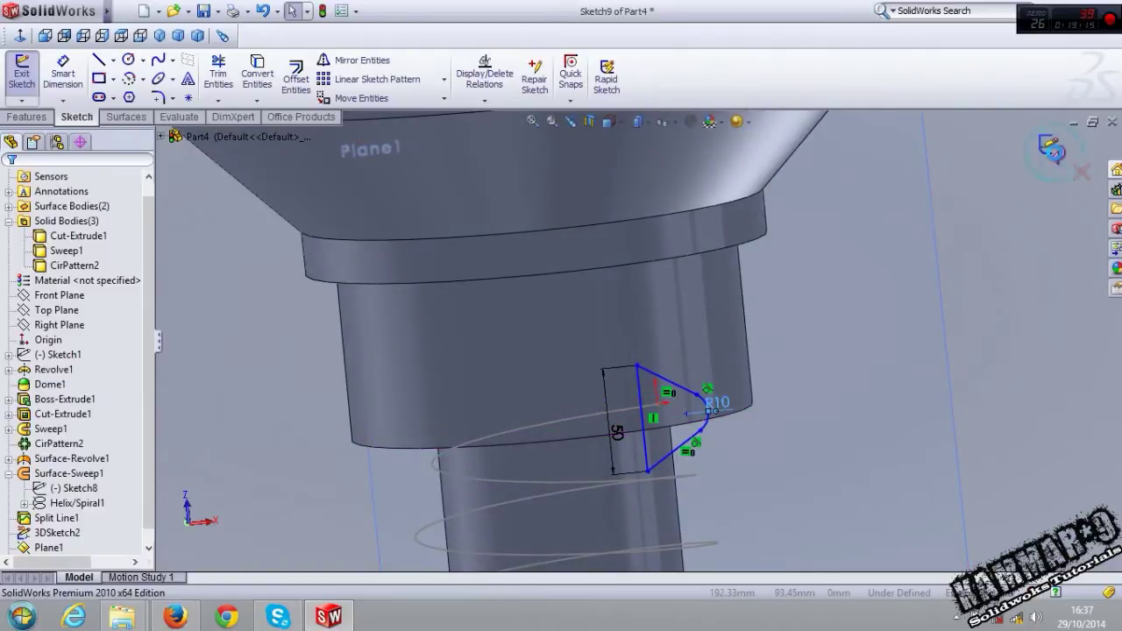
middle_click_drag(761, 443, 752, 346)
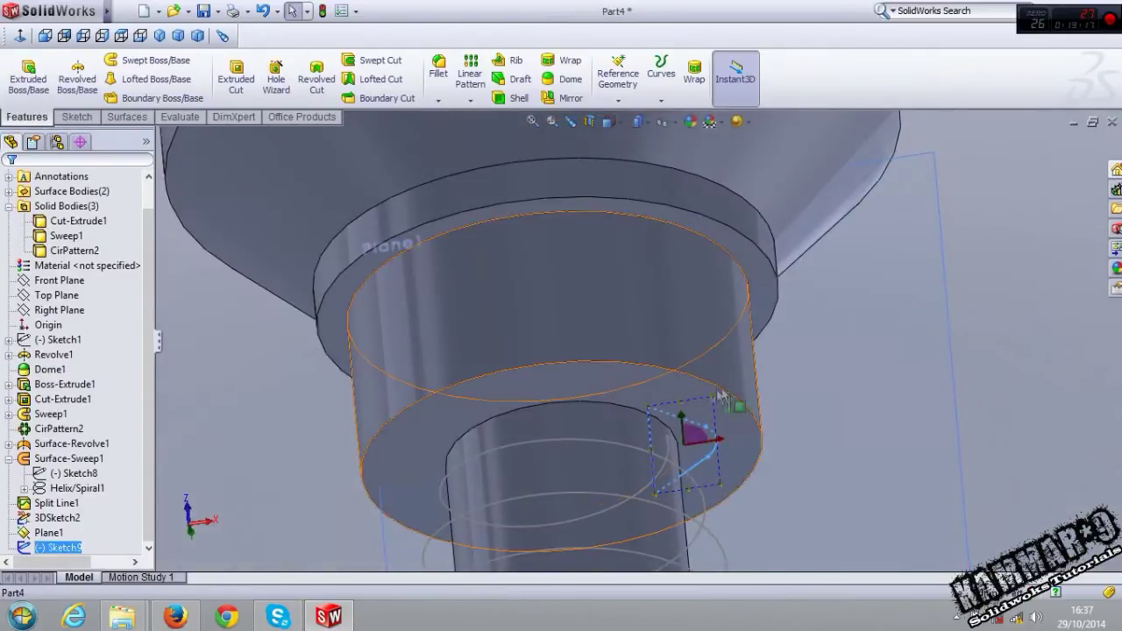
Preview a swept boss of the triangle profile along the 3DSketch2 helix, then cancel it
left_click(156, 61)
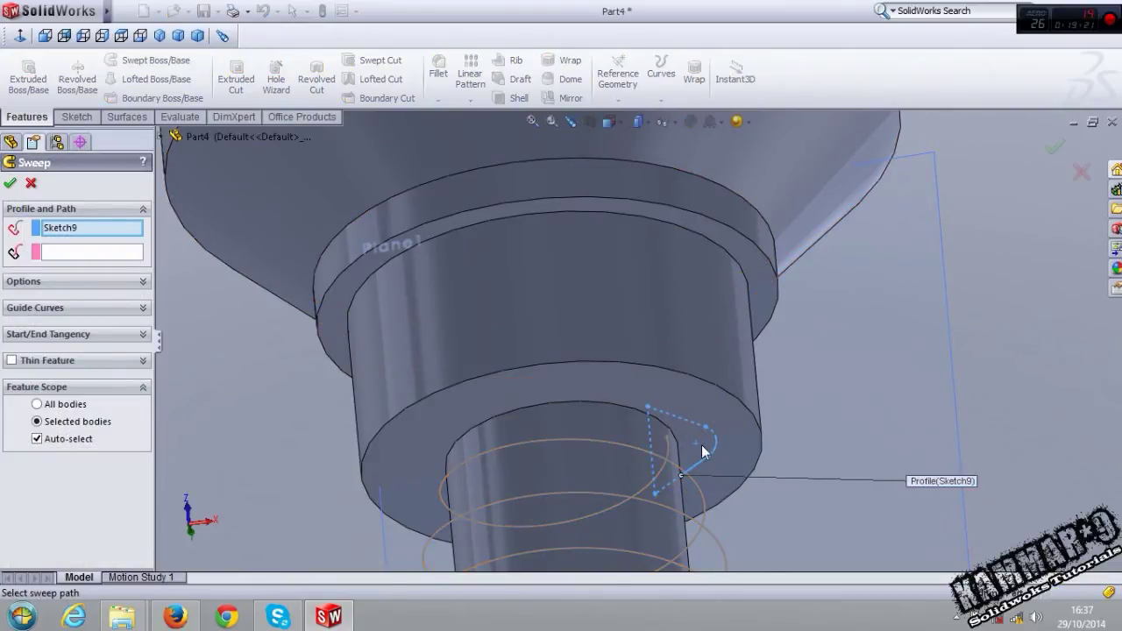
left_click(64, 258)
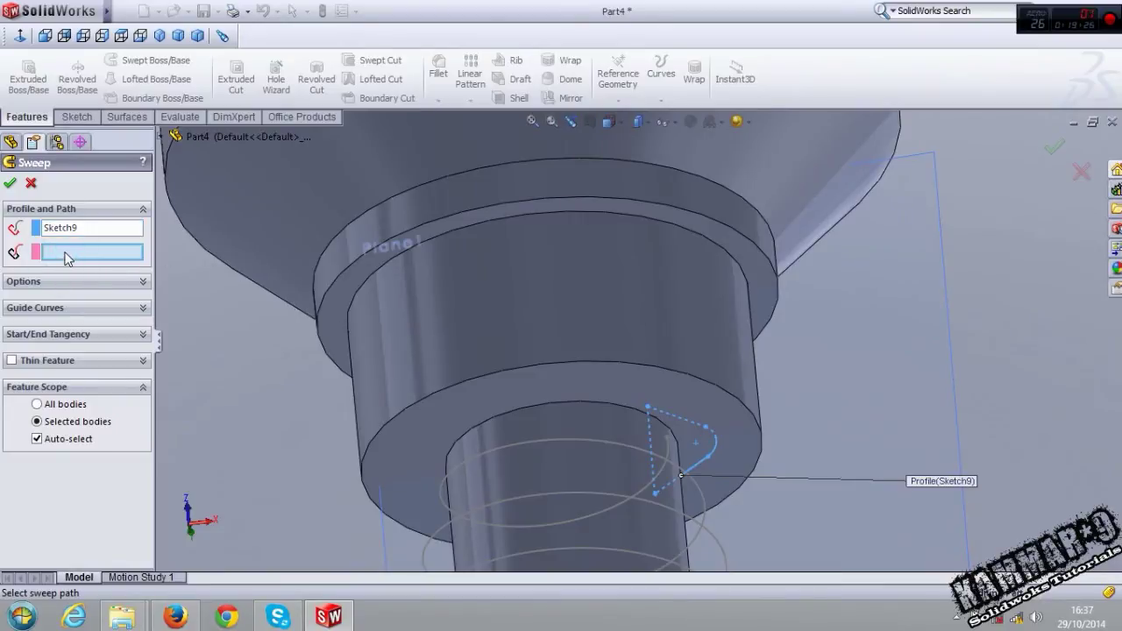
left_click(578, 443)
mouse_move(593, 451)
middle_mouse_down()
mouse_move(517, 445)
mouse_move(666, 395)
mouse_move(657, 350)
middle_mouse_up()
scroll(683, 389, "down", 4)
scroll(682, 388, "down", 3)
scroll(656, 350, "down", 2)
scroll(968, 463, "up", 2)
mouse_move(968, 463)
middle_mouse_down()
mouse_move(887, 414)
mouse_move(613, 351)
middle_mouse_up()
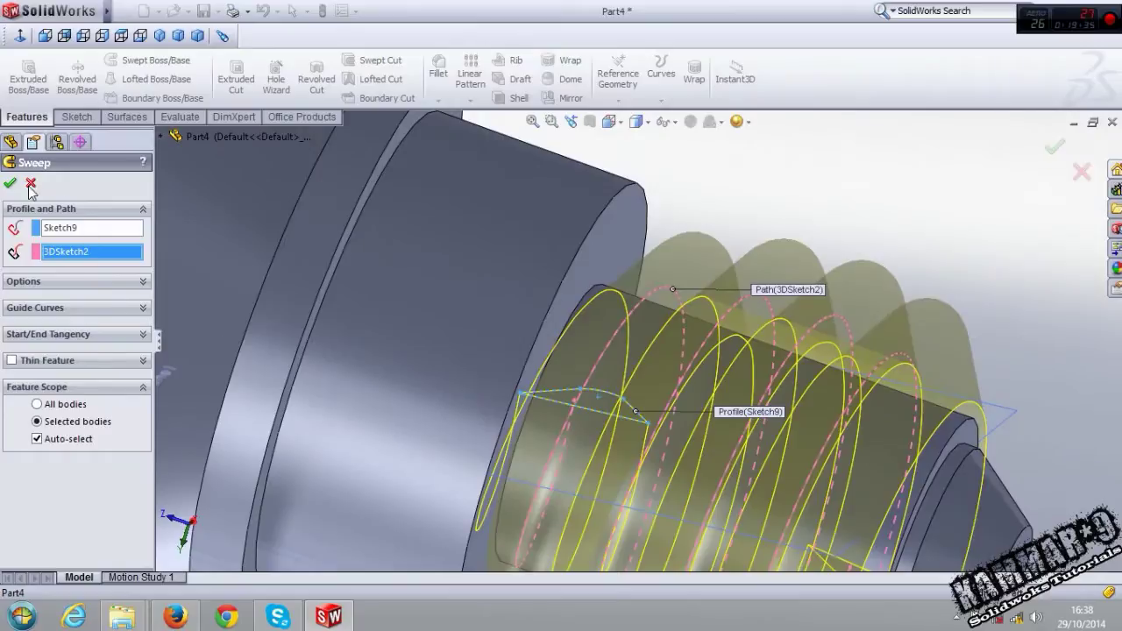
left_click(30, 185)
scroll(671, 325, "up", 3)
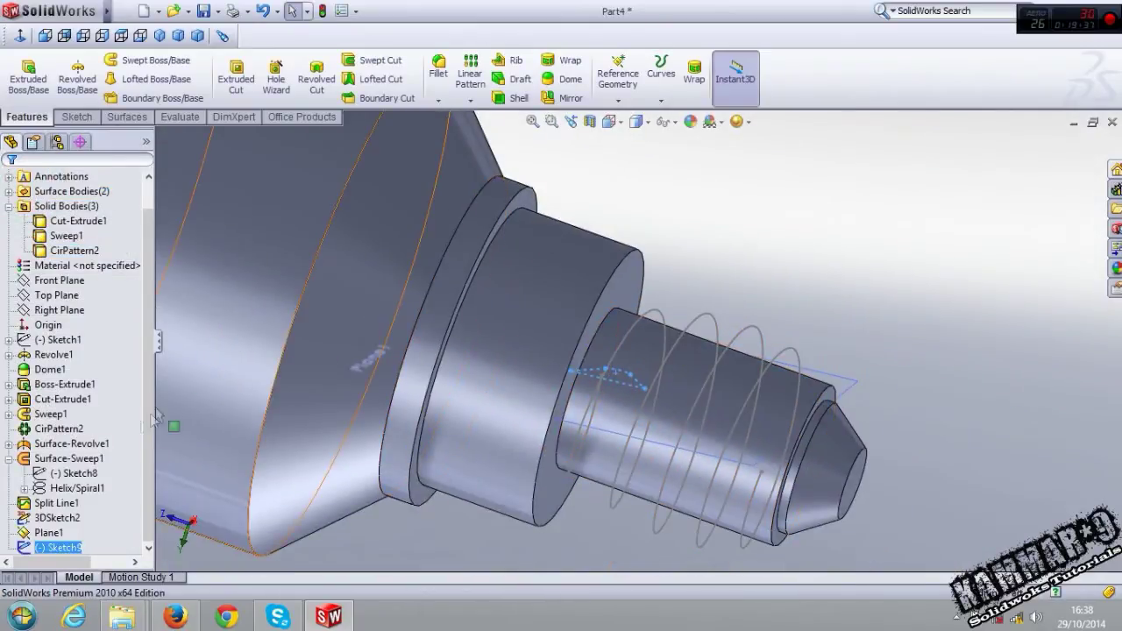
left_click(103, 540)
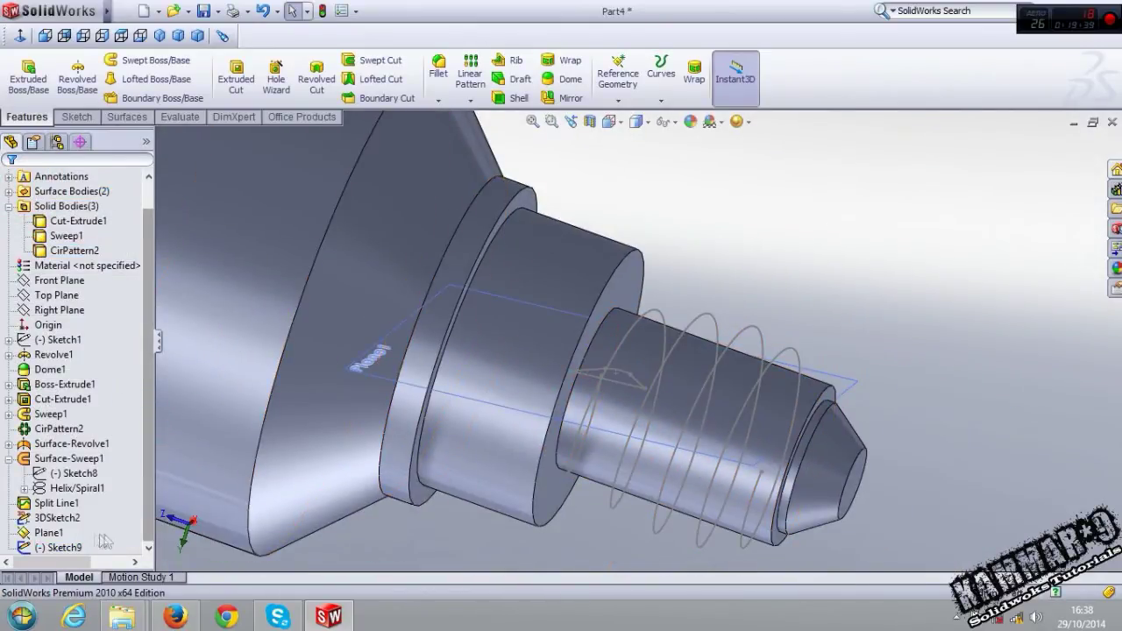
Edit Sketch9 and change the profile's base dimension to 30 mm
left_click(79, 547)
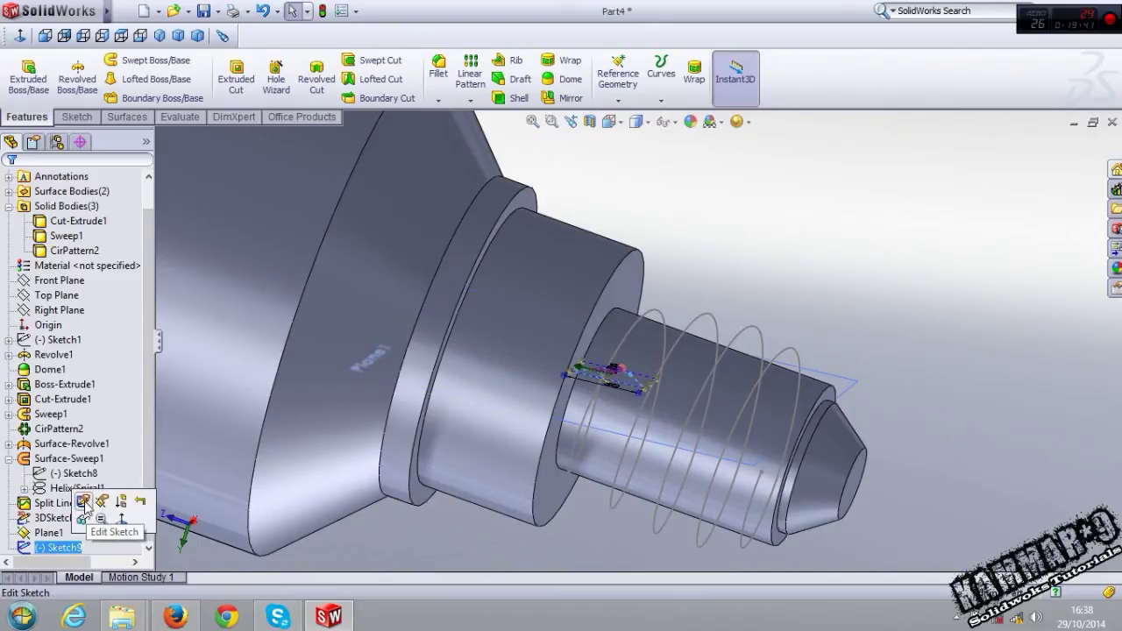
left_click(84, 503)
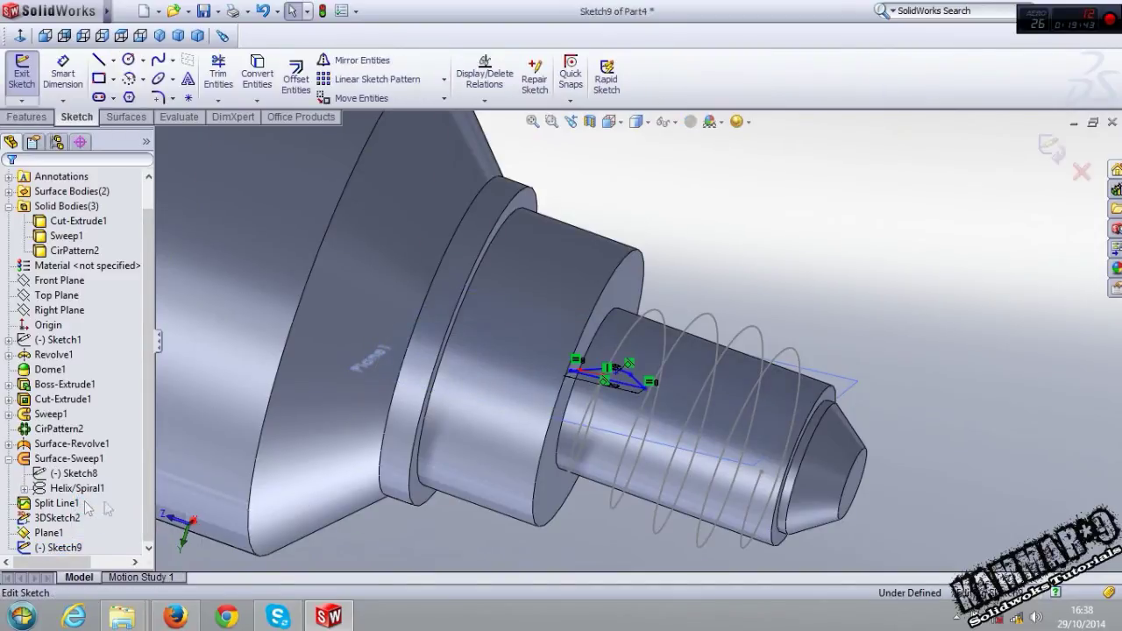
scroll(653, 305, "down", 5)
middle_click_drag(652, 305, 653, 184)
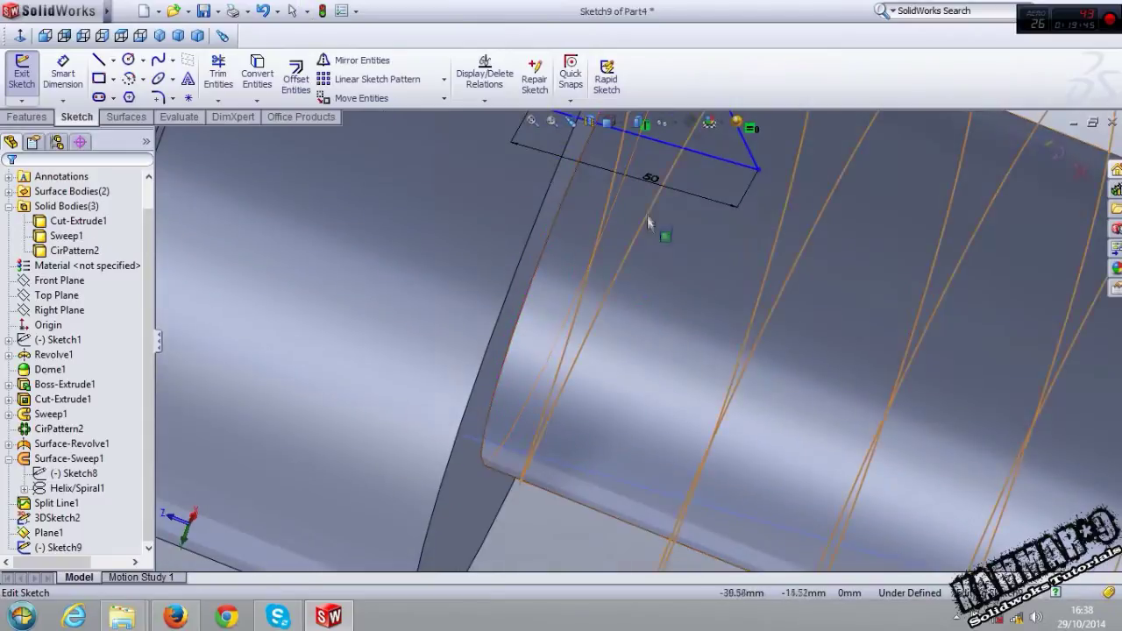
left_click(647, 184)
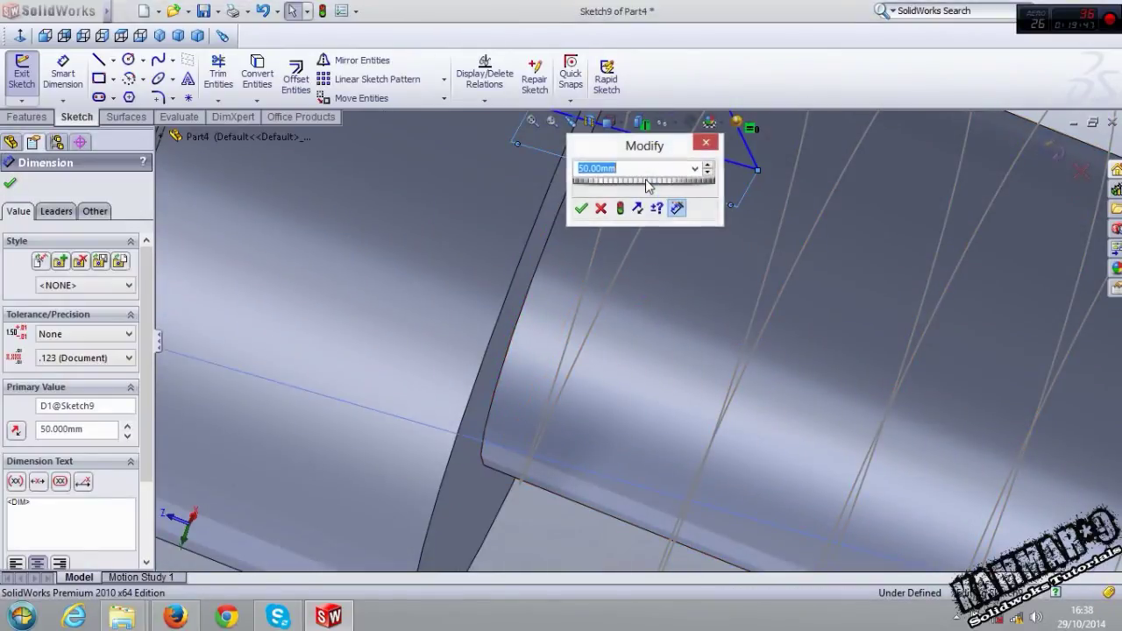
type("30.000")
key("Return")
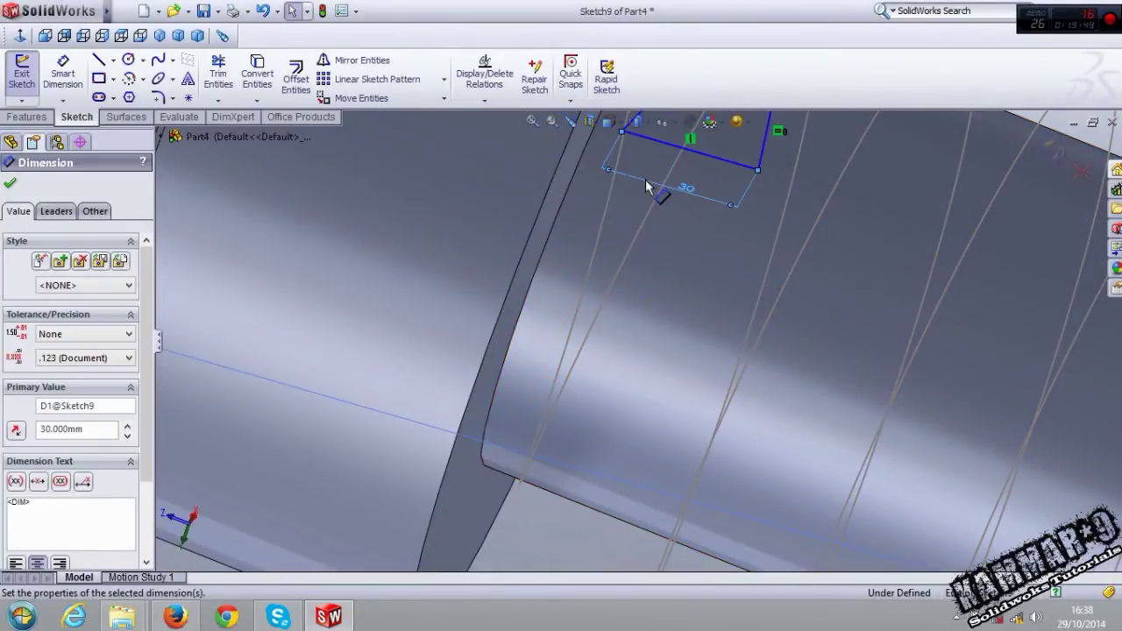
Set the tip arc radius to 5 mm, drag the arc centre lower, and exit the sketch
scroll(664, 200, "up", 3)
scroll(656, 242, "down", 2)
scroll(659, 268, "down", 2)
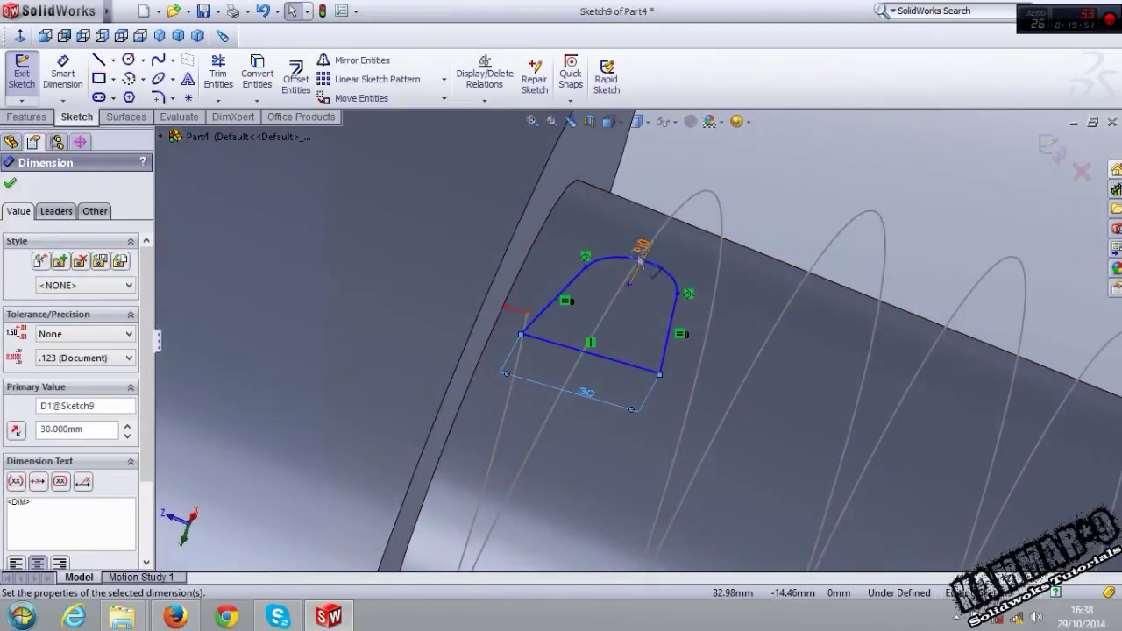
scroll(659, 268, "up", 2)
scroll(661, 246, "up", 3)
scroll(653, 263, "down", 5)
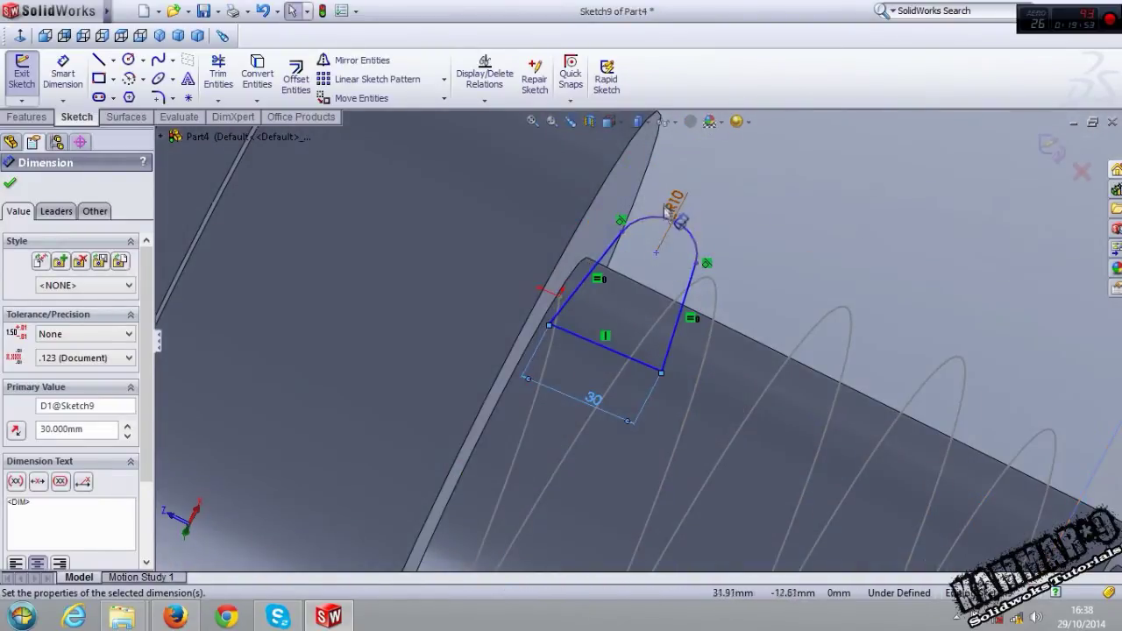
left_click(676, 213)
left_click(675, 207)
key("Return")
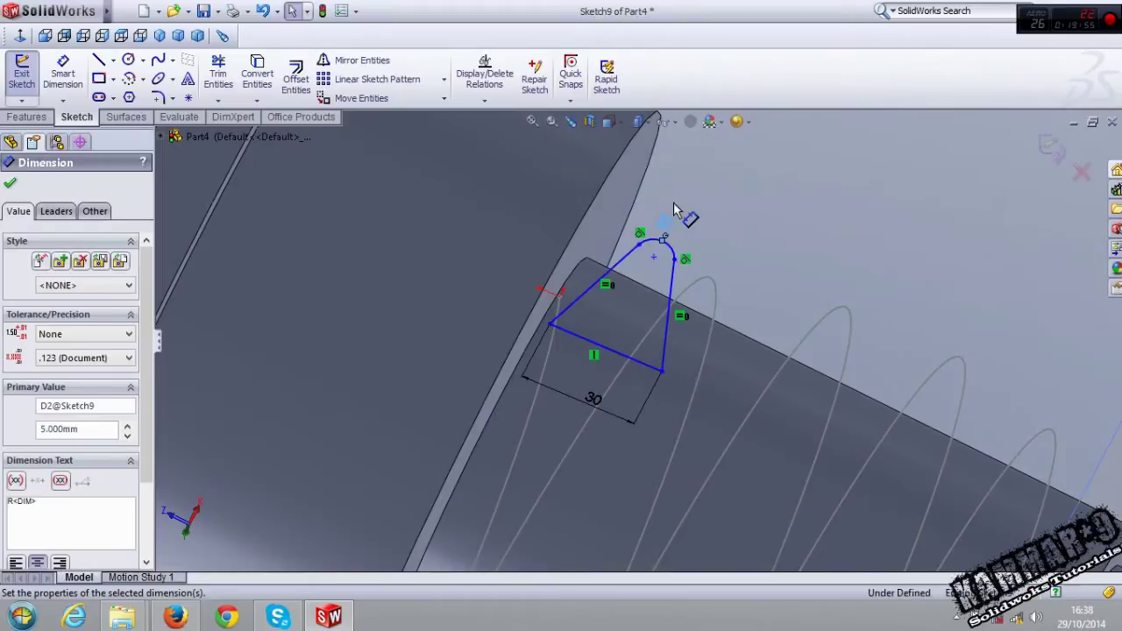
left_click(653, 258)
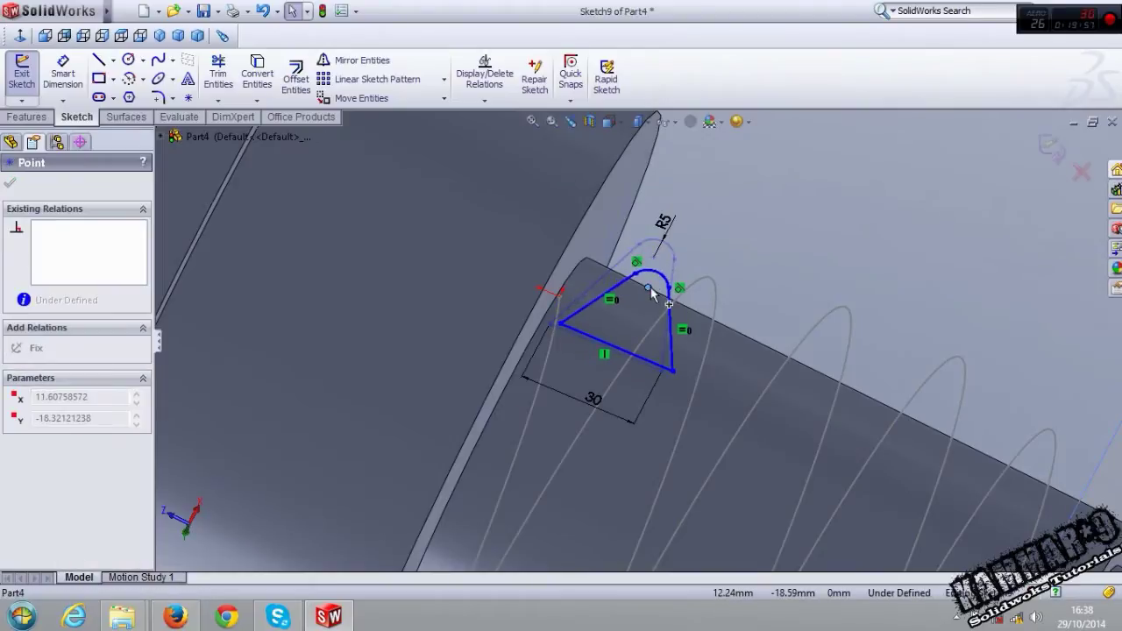
left_click_drag(653, 259, 652, 278)
left_click(1050, 151)
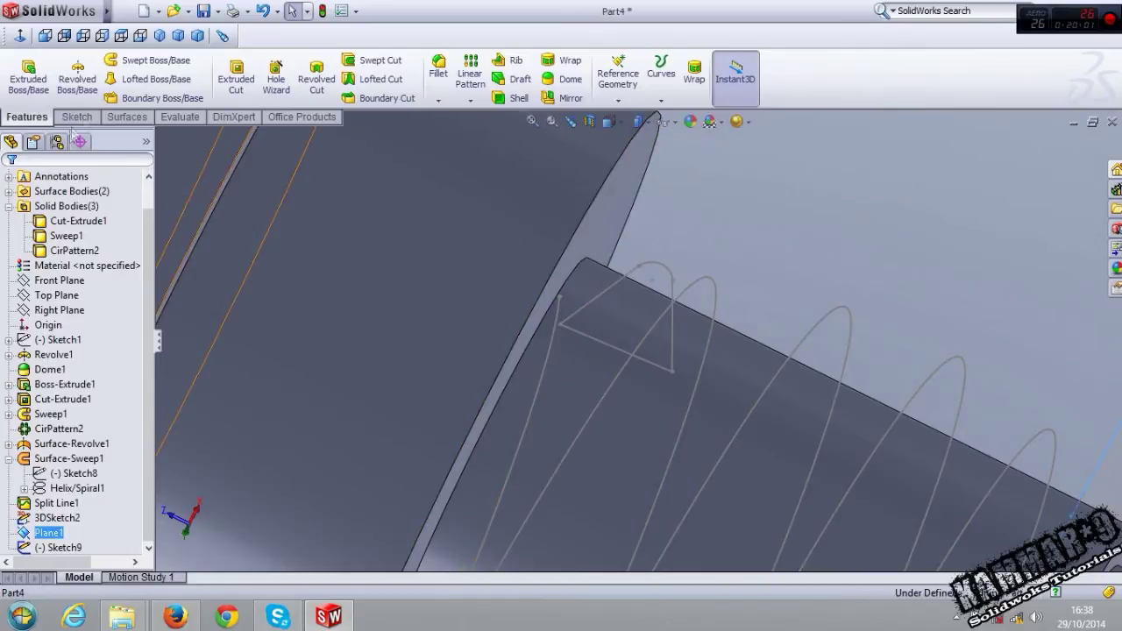
left_click(160, 61)
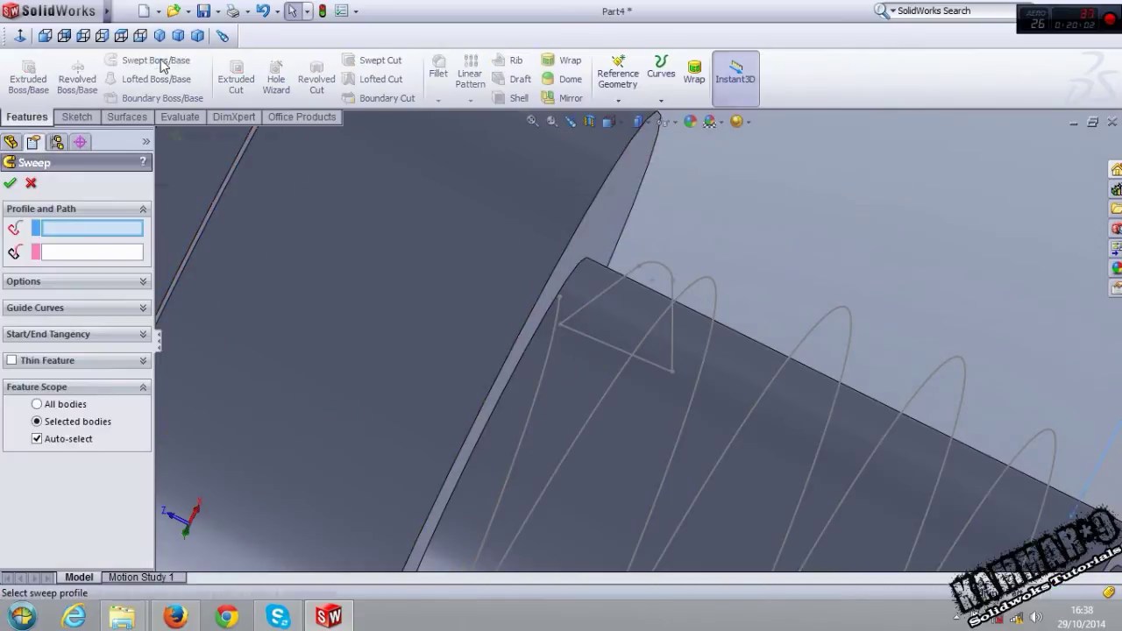
left_click(662, 274)
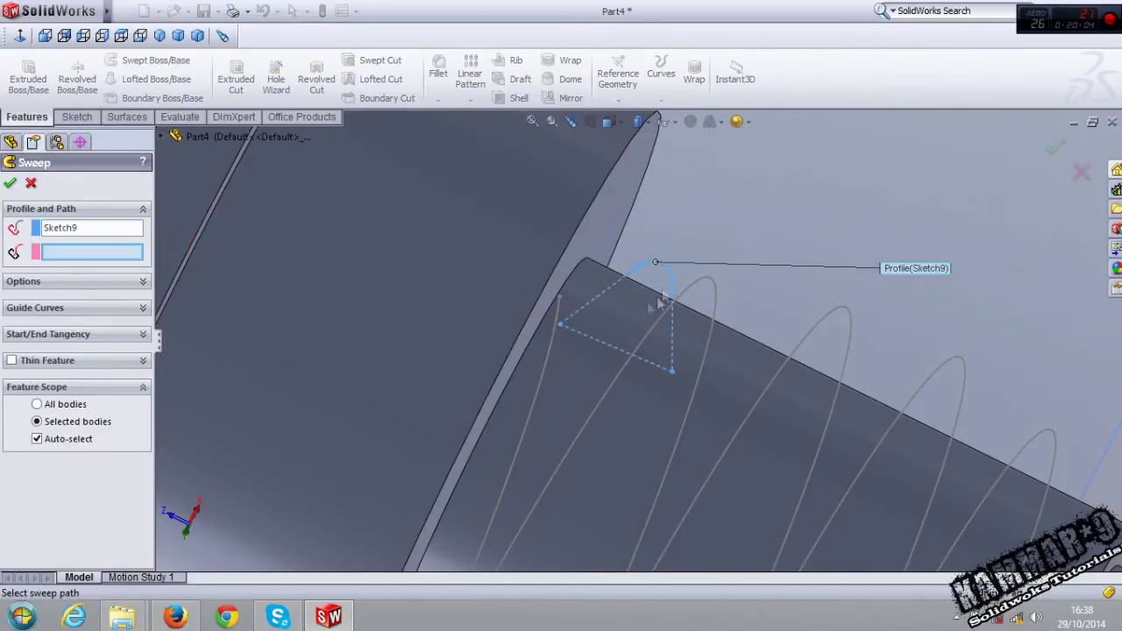
left_click(546, 371)
scroll(543, 403, "up", 3)
scroll(574, 445, "up", 2)
middle_click_drag(574, 445, 543, 322)
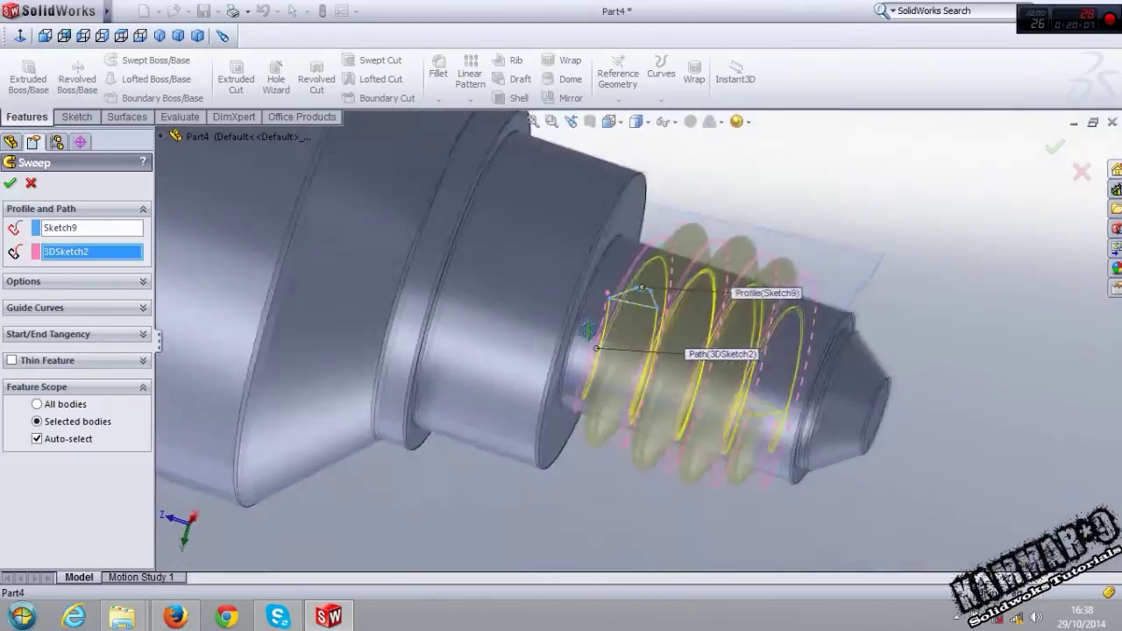
left_click(9, 183)
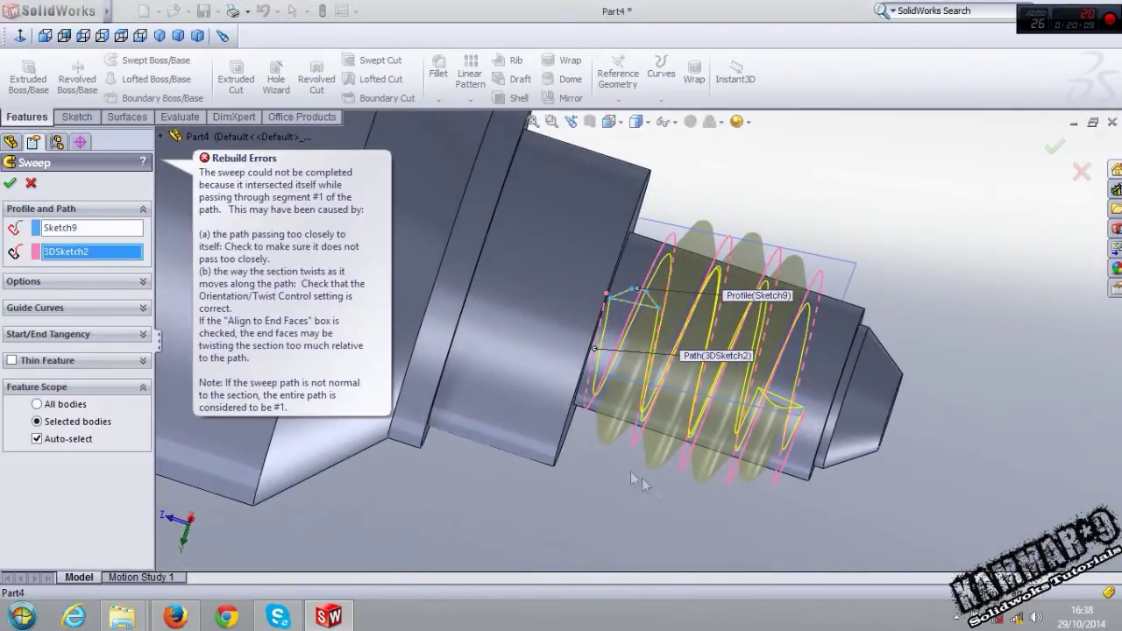
left_click(30, 184)
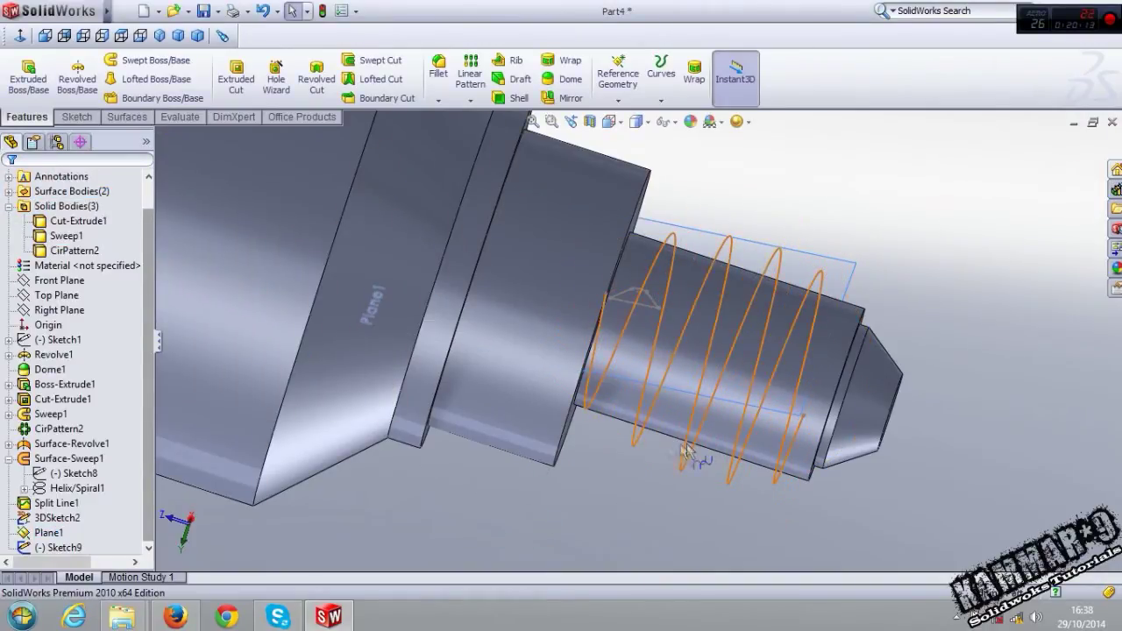
left_click(88, 488)
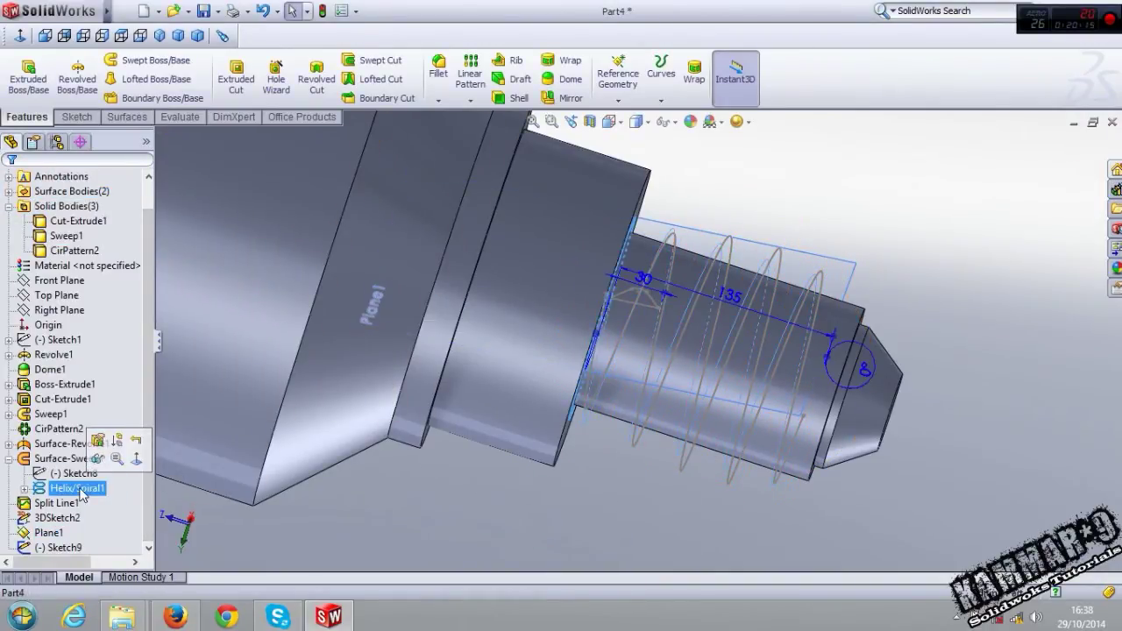
Edit Helix/Spiral1 in Right view to a 40 mm pitch with 3.25 revolutions
left_click(66, 473, "ctrl")
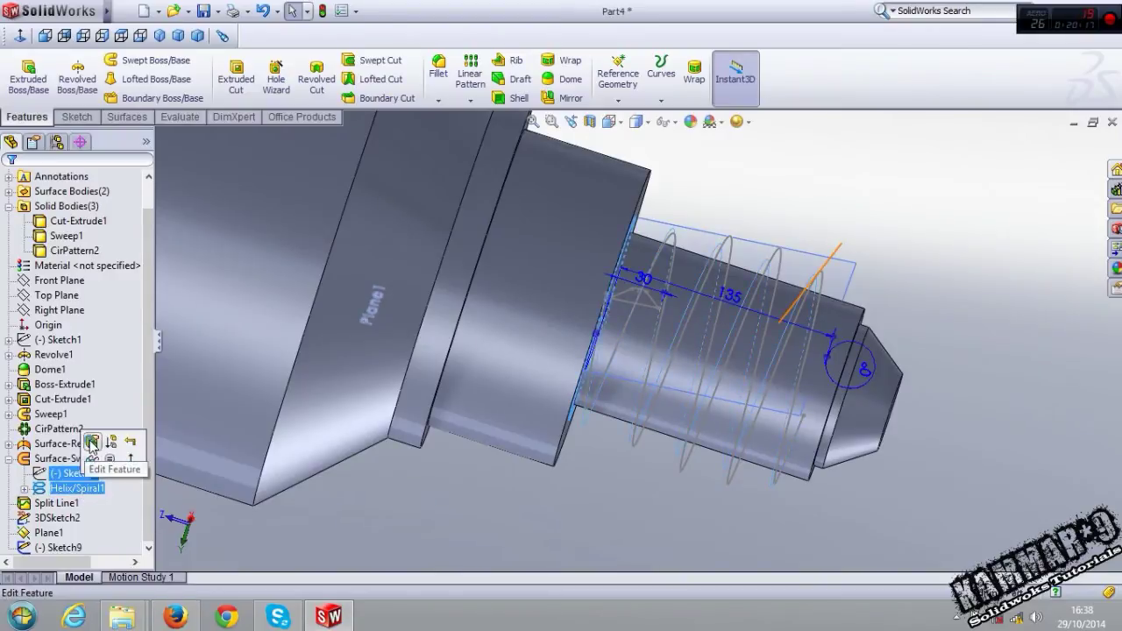
left_click(91, 441)
scroll(505, 408, "up", 2)
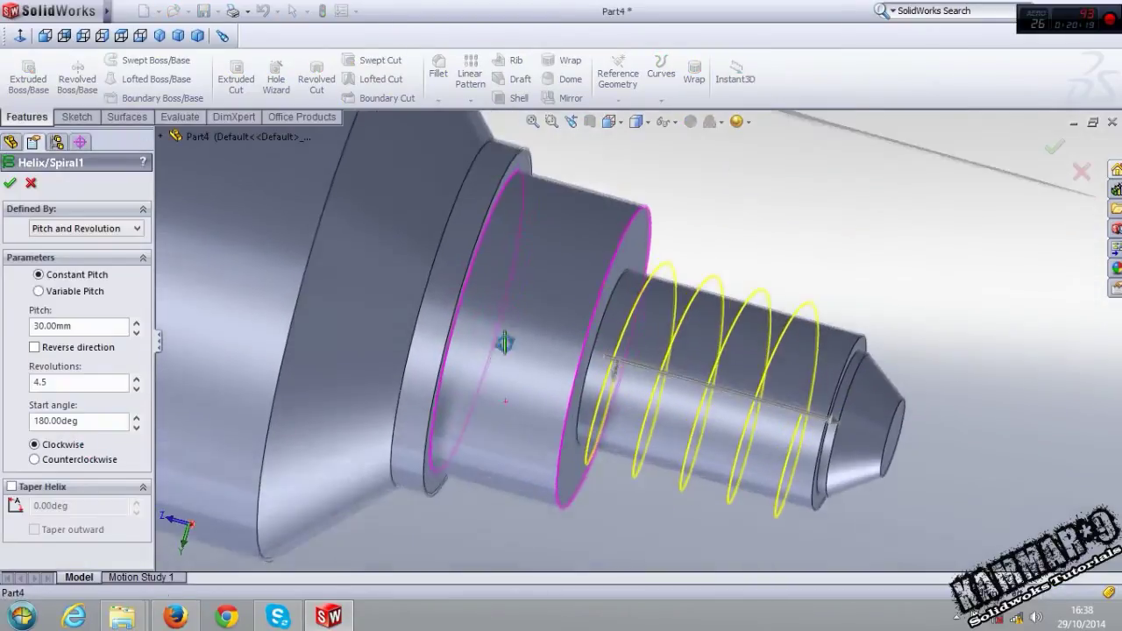
left_click(103, 35)
scroll(776, 317, "down", 2)
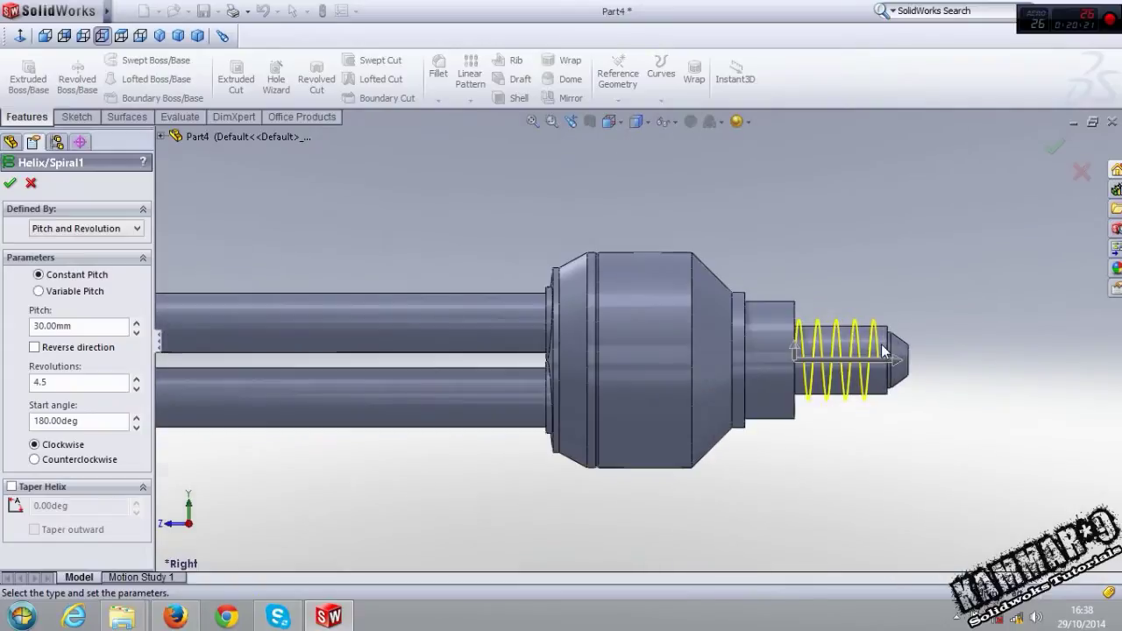
scroll(789, 329, "down", 3)
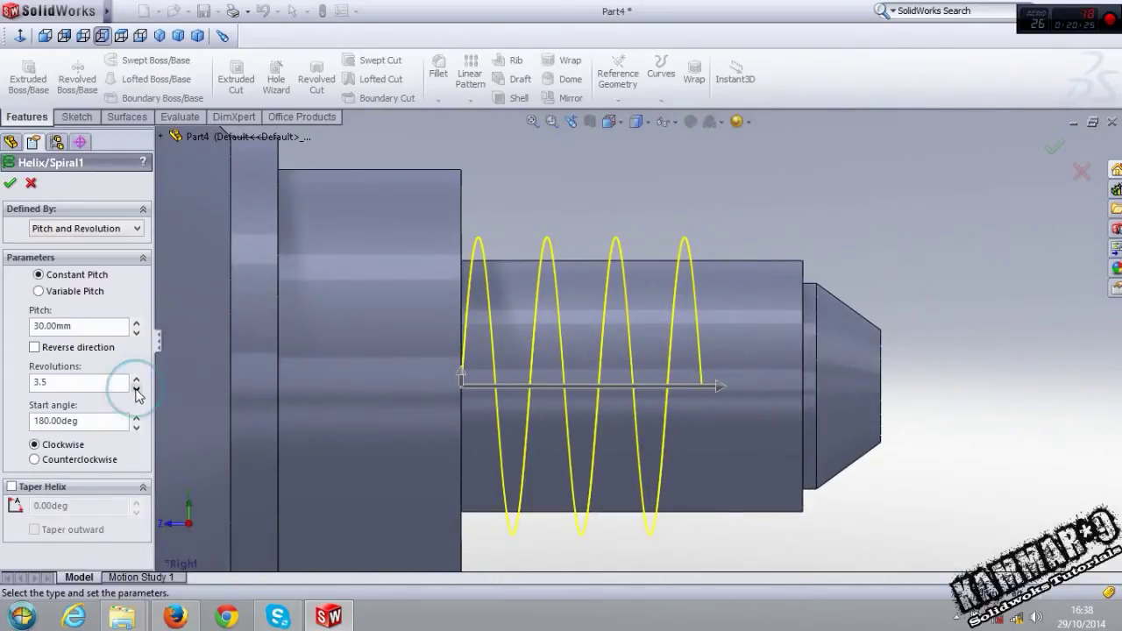
left_click(136, 321)
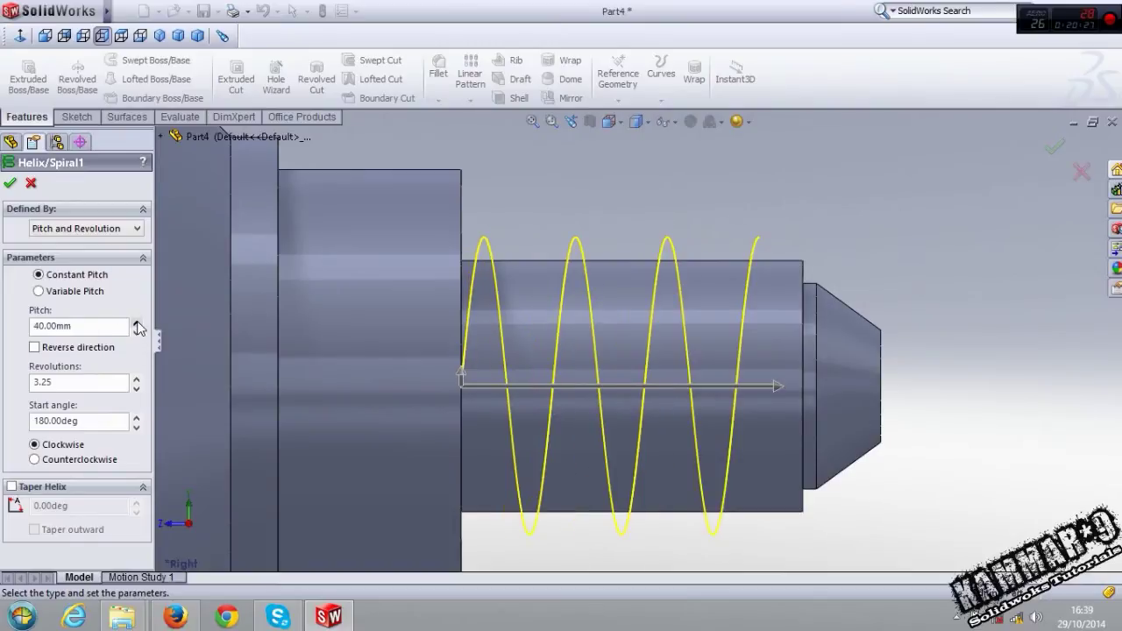
left_click(10, 182)
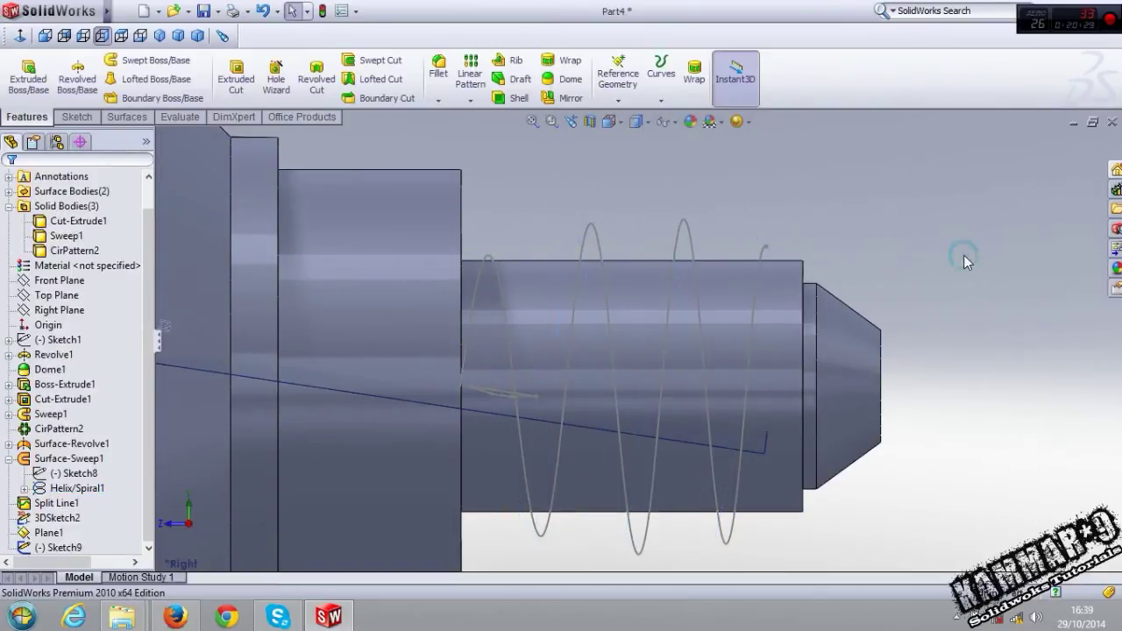
Sweep the Sketch9 profile along the 3DSketch2 path to create the solid thread Sweep3
scroll(561, 389, "down", 1)
scroll(569, 418, "up", 2)
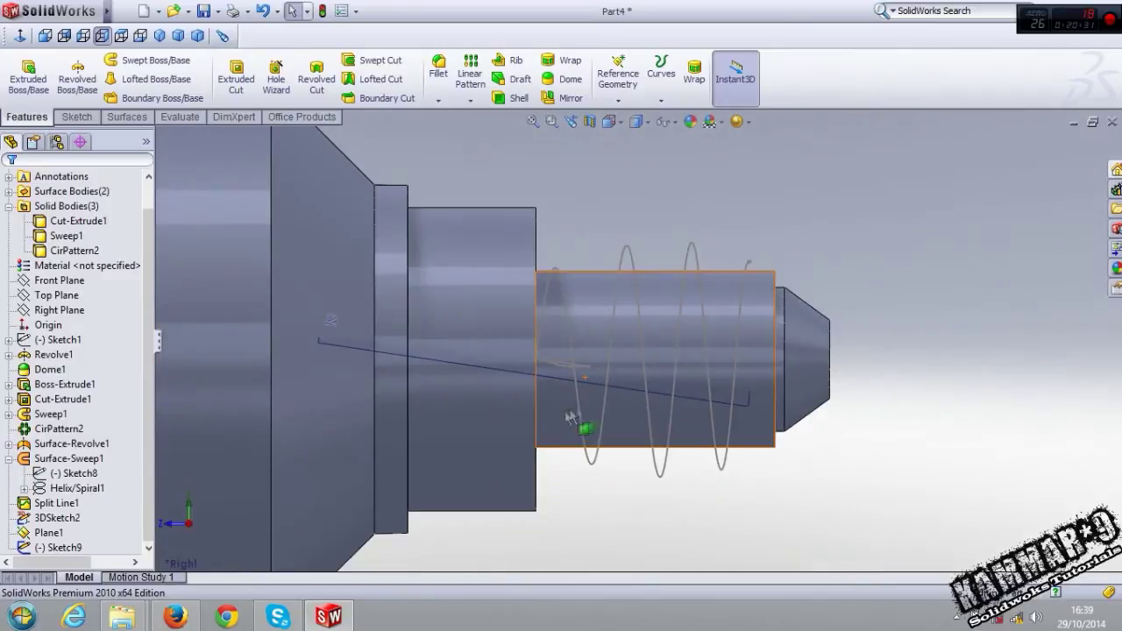
middle_click_drag(570, 418, 696, 439)
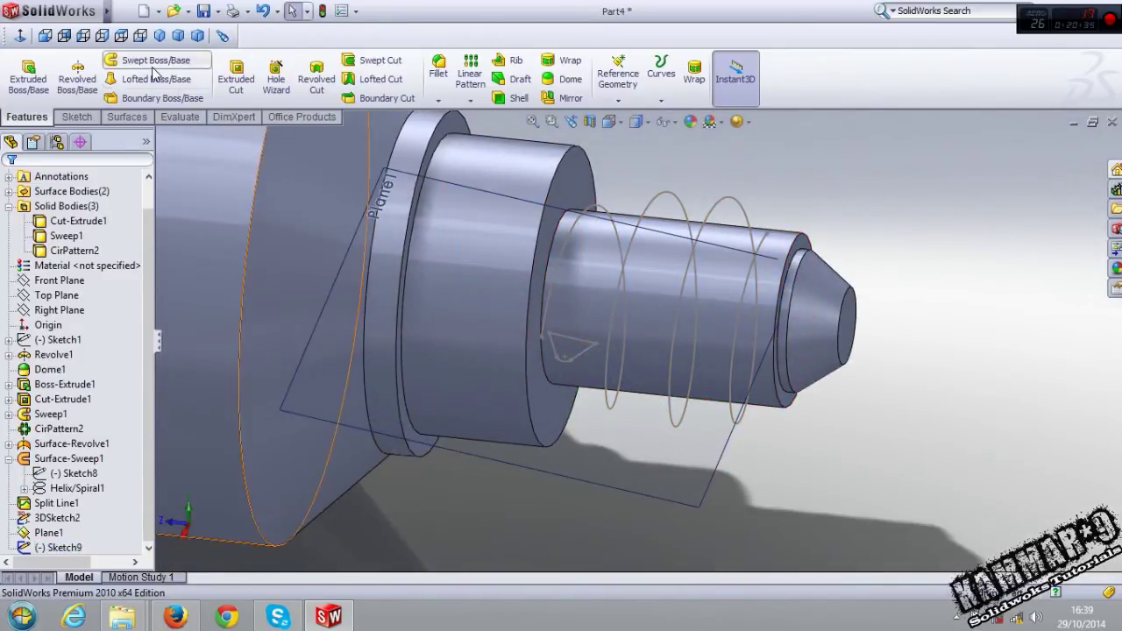
left_click(149, 59)
left_click(577, 358)
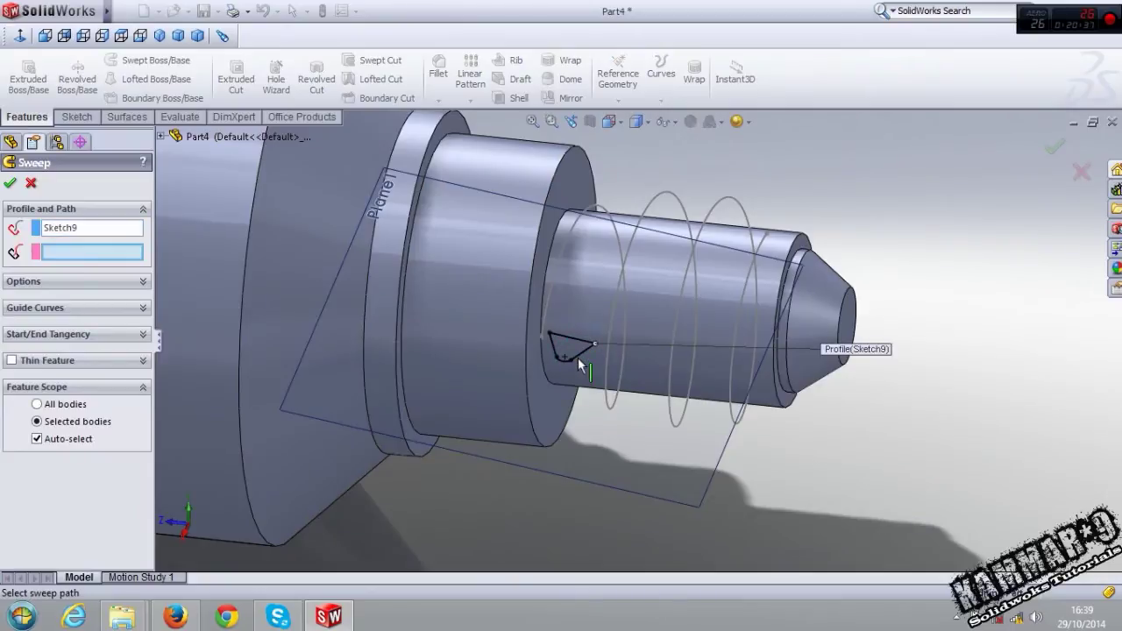
left_click(543, 332)
left_click(542, 333)
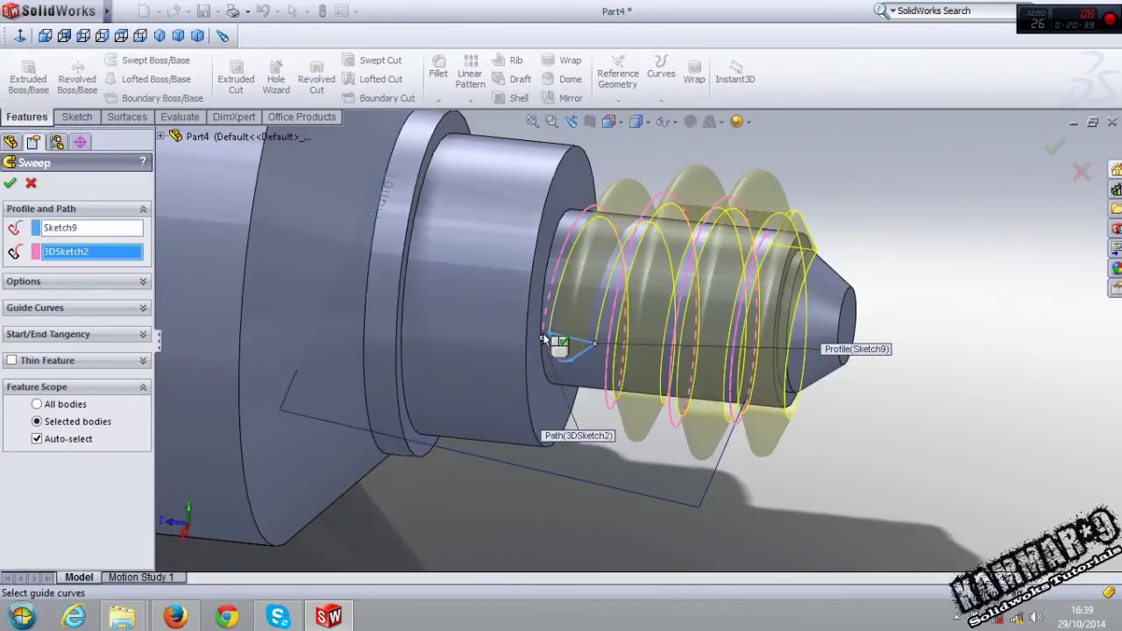
middle_click_drag(699, 405, 692, 547)
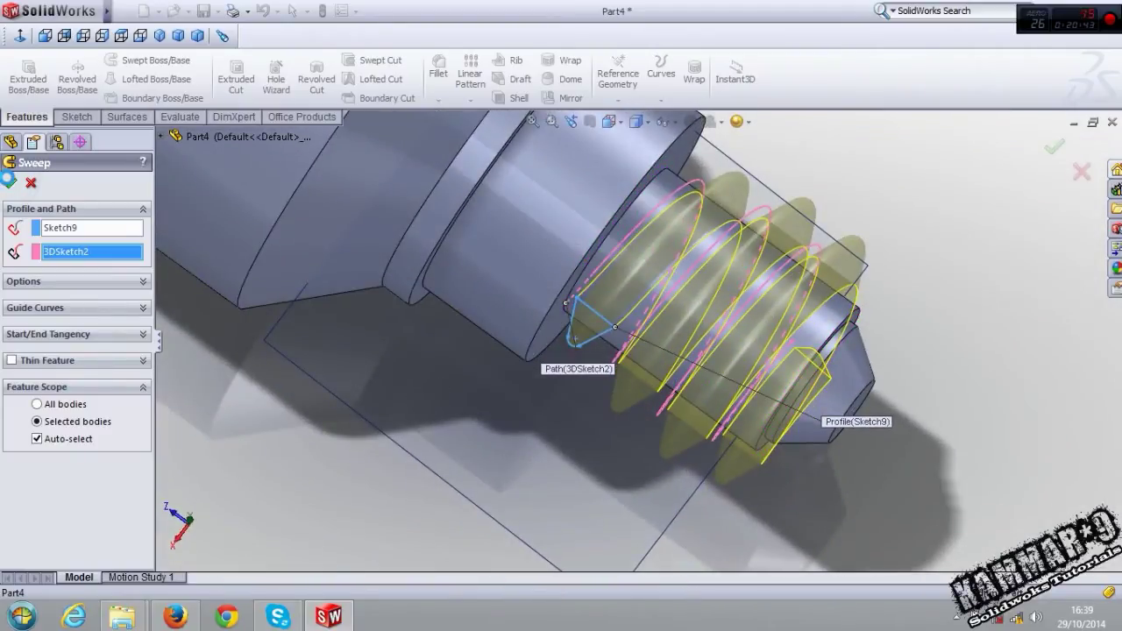
left_click(9, 181)
mouse_move(781, 485)
middle_mouse_down()
mouse_move(654, 401)
mouse_move(673, 330)
mouse_move(795, 480)
middle_mouse_up()
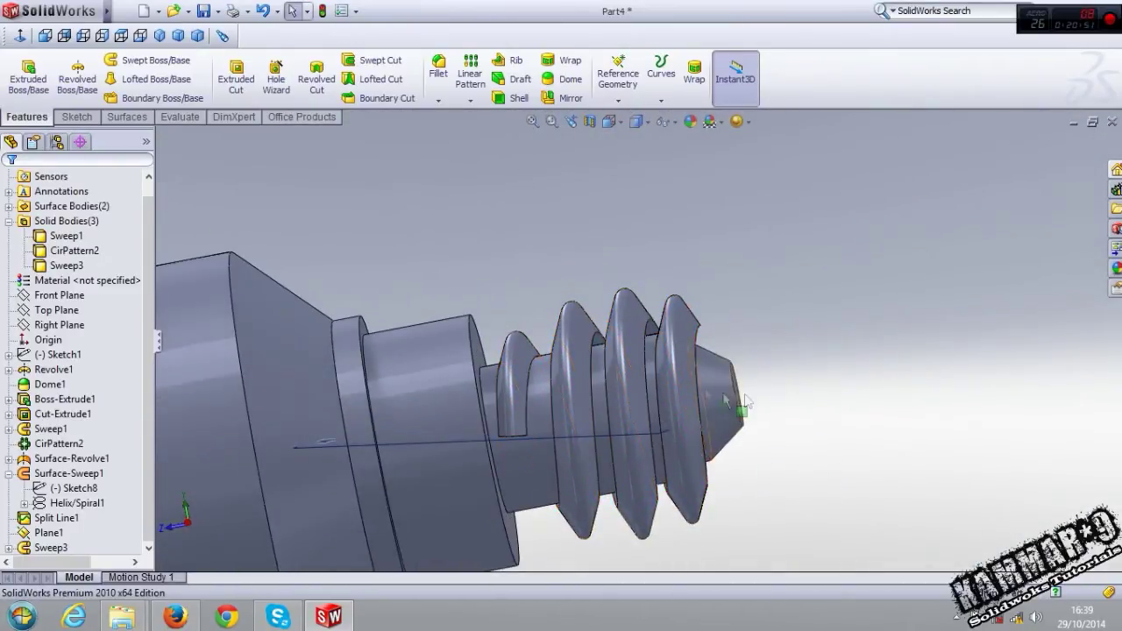
Select Sketch8 under Surface-Sweep1 and turn the view Normal To it
middle_click_drag(724, 400, 671, 380)
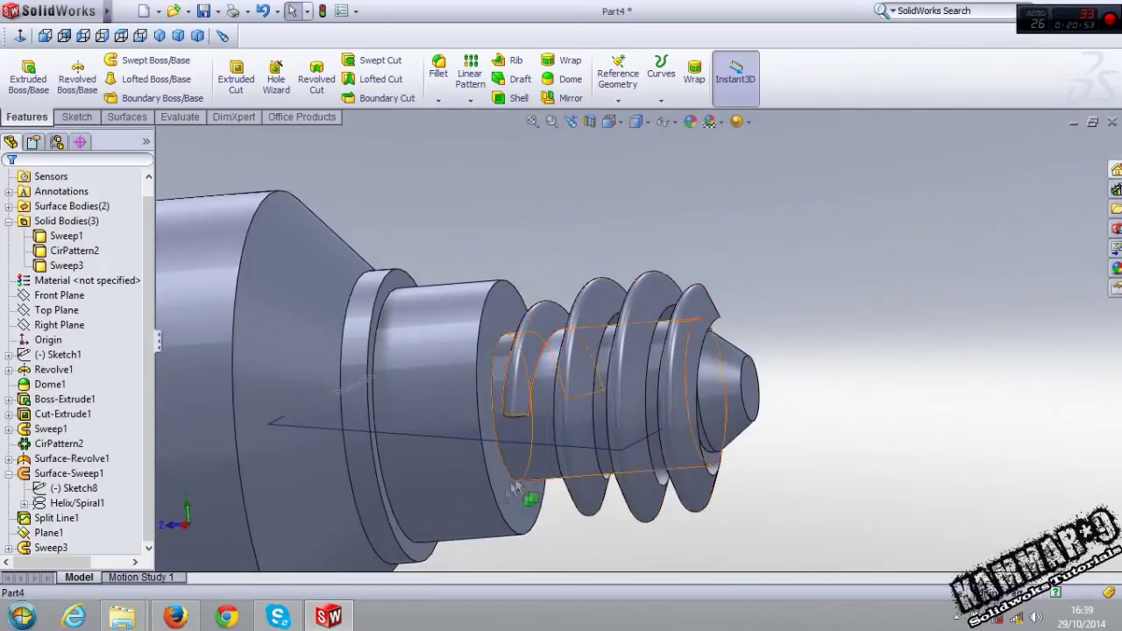
left_click(54, 462)
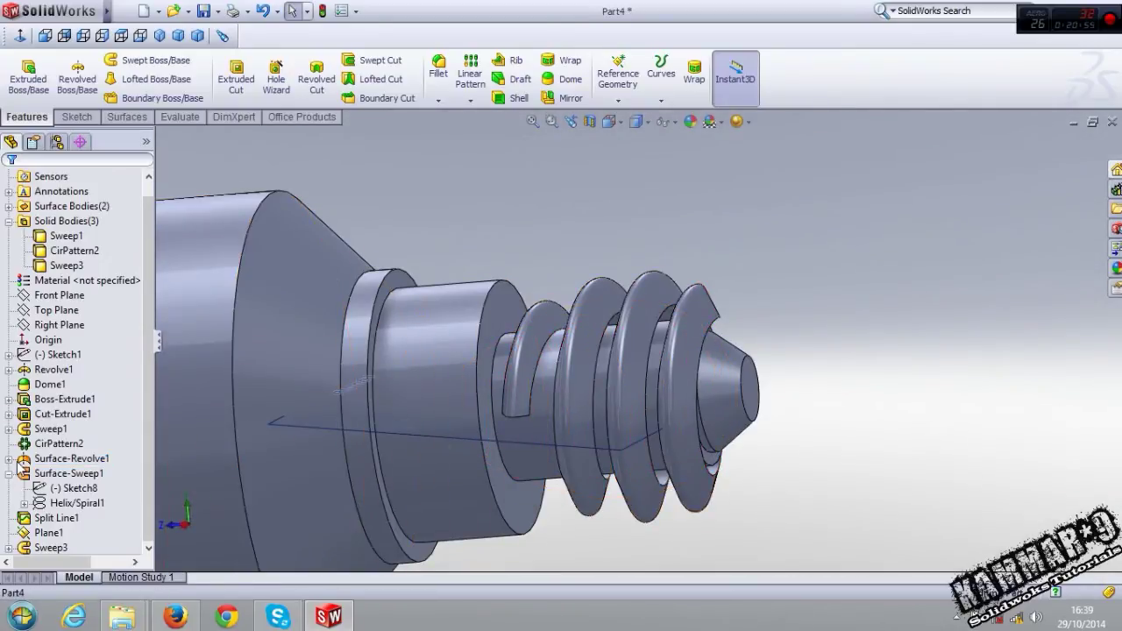
left_click(70, 474)
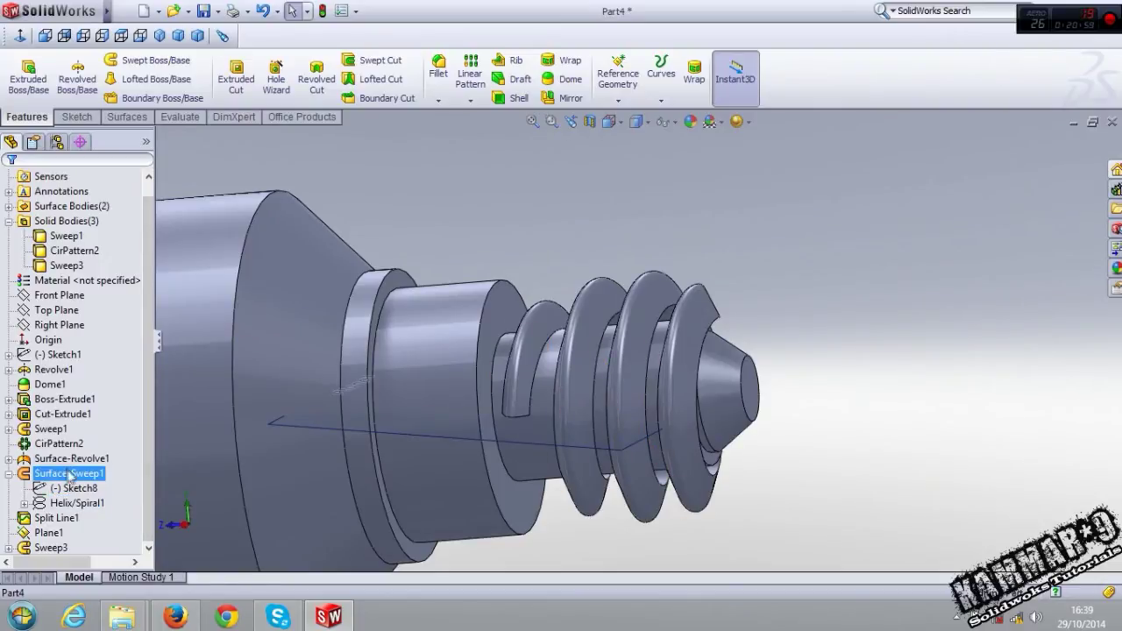
left_click(72, 493)
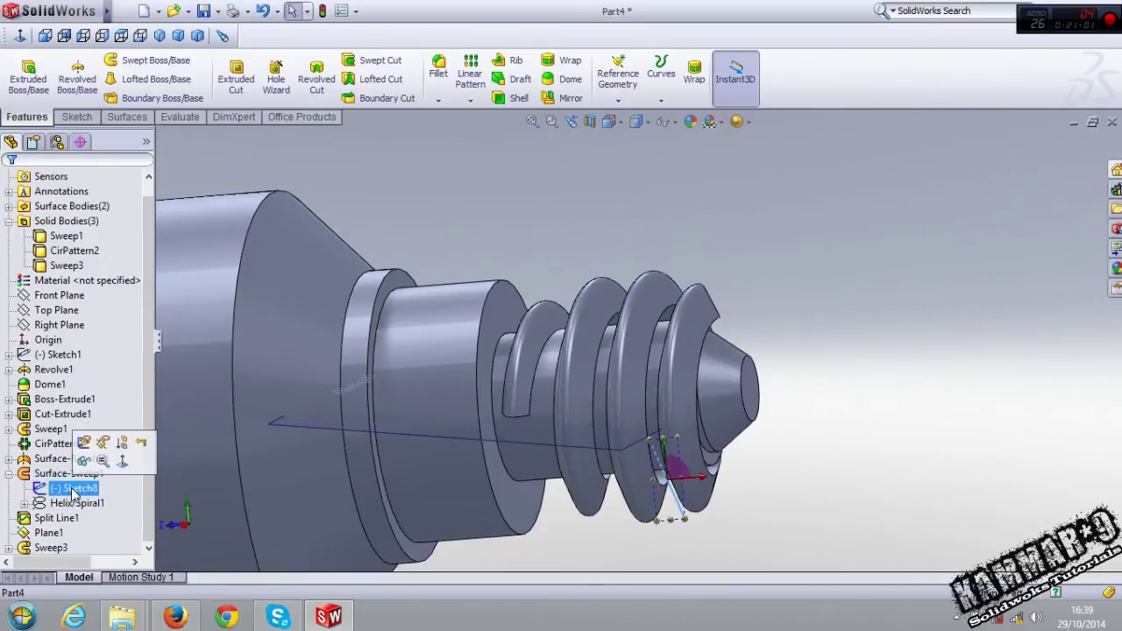
left_click(22, 36)
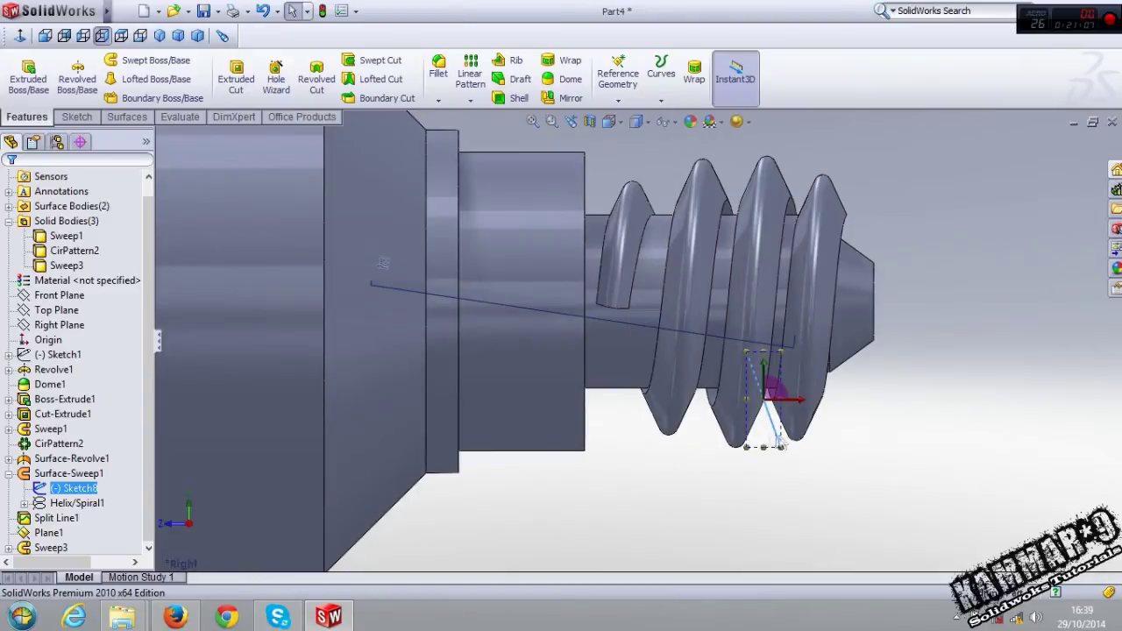
left_click(80, 488)
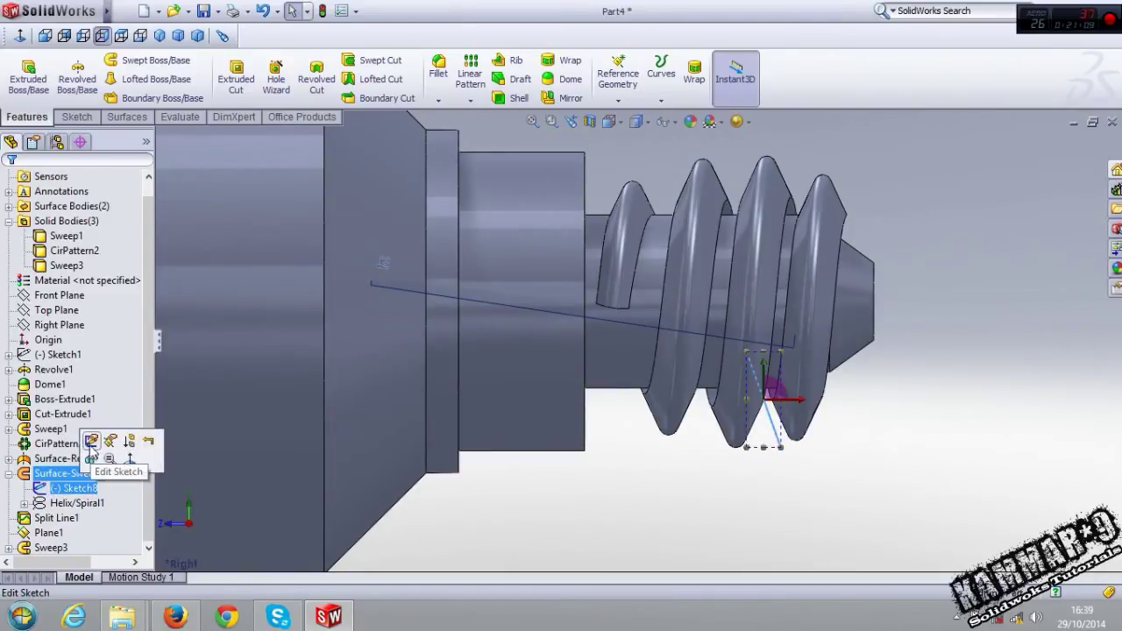
Move Sketch8's helix line end point left, rebuild, and dismiss the error report
left_click(91, 443)
left_click_drag(782, 452, 751, 457)
left_click(1054, 149)
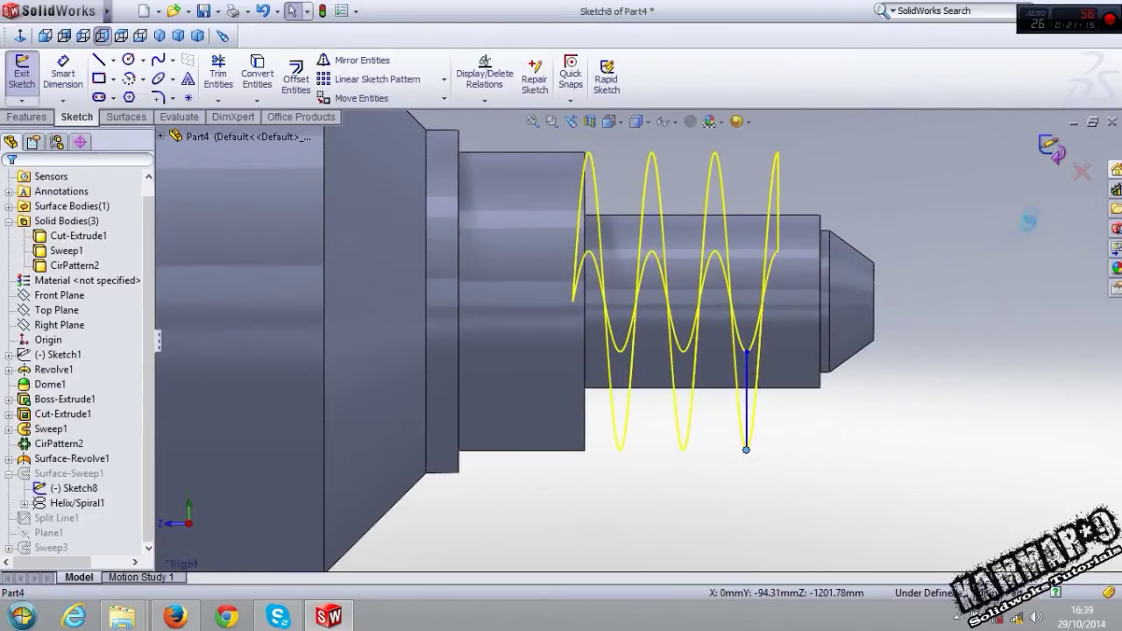
left_click(511, 208)
Reopen Sketch8, nudge the helix end point slightly right, and rebuild
left_click(92, 489)
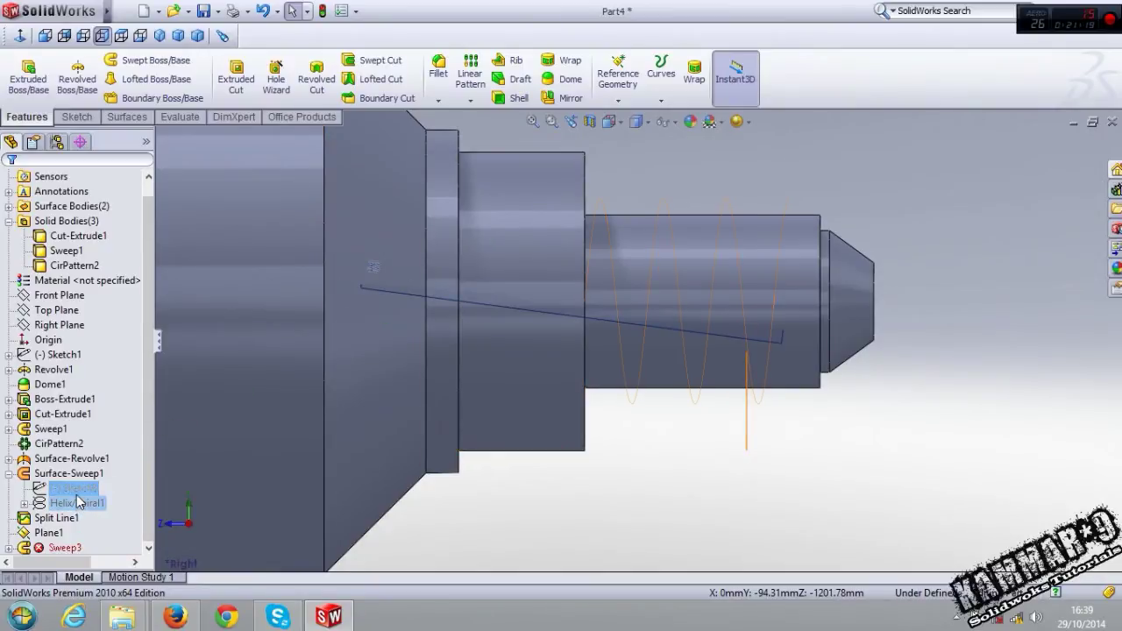
left_click(77, 490)
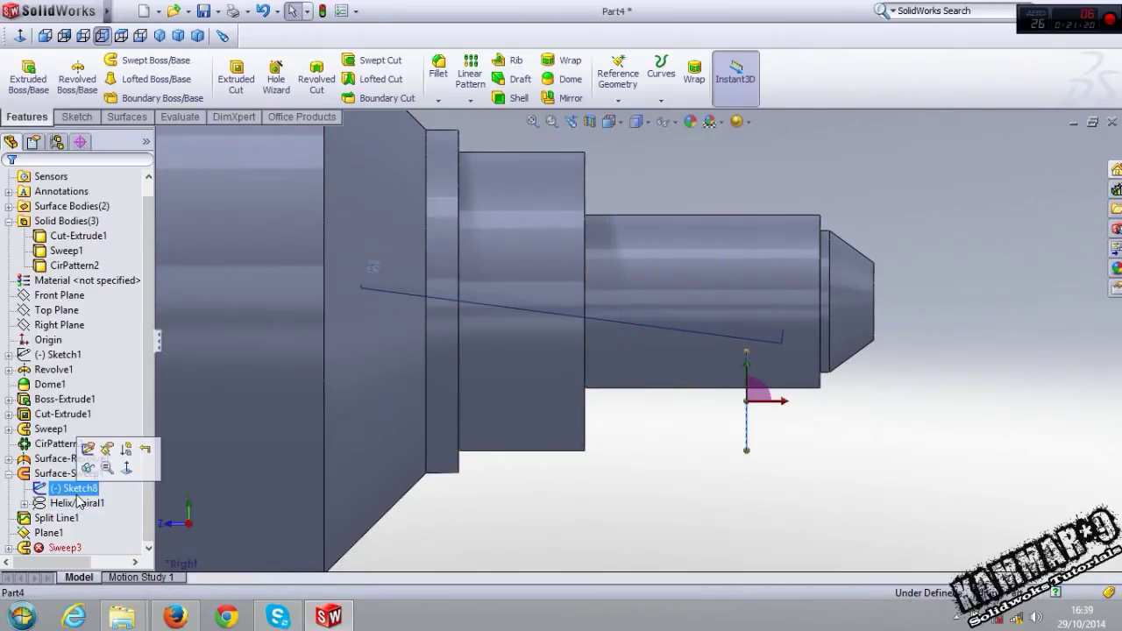
left_click(89, 449)
left_click_drag(745, 450, 761, 445)
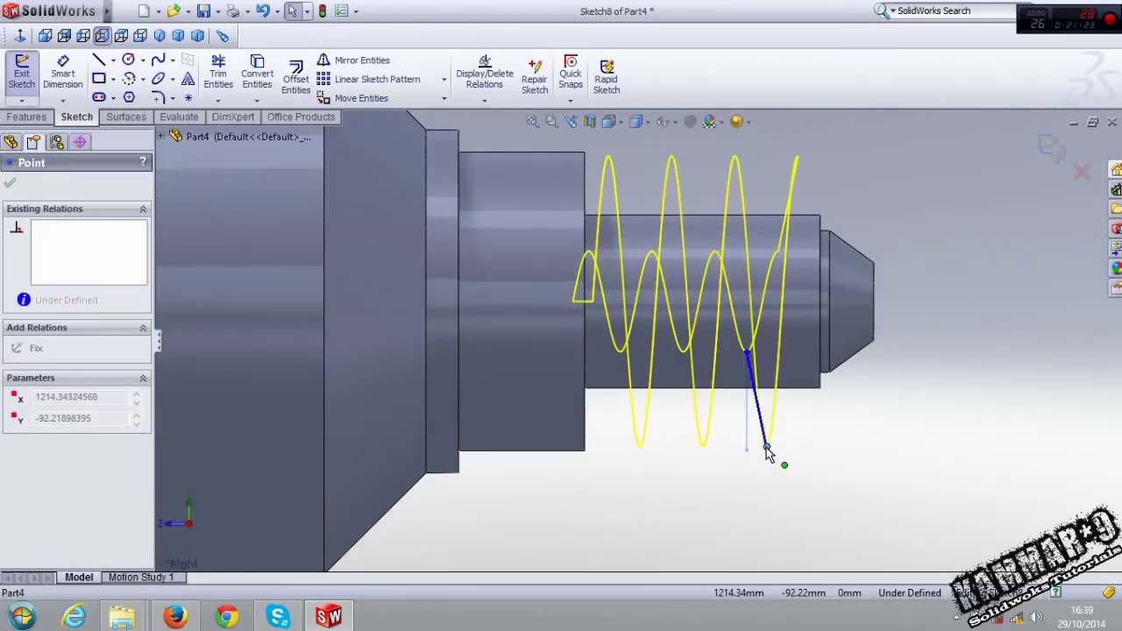
left_click(1051, 147)
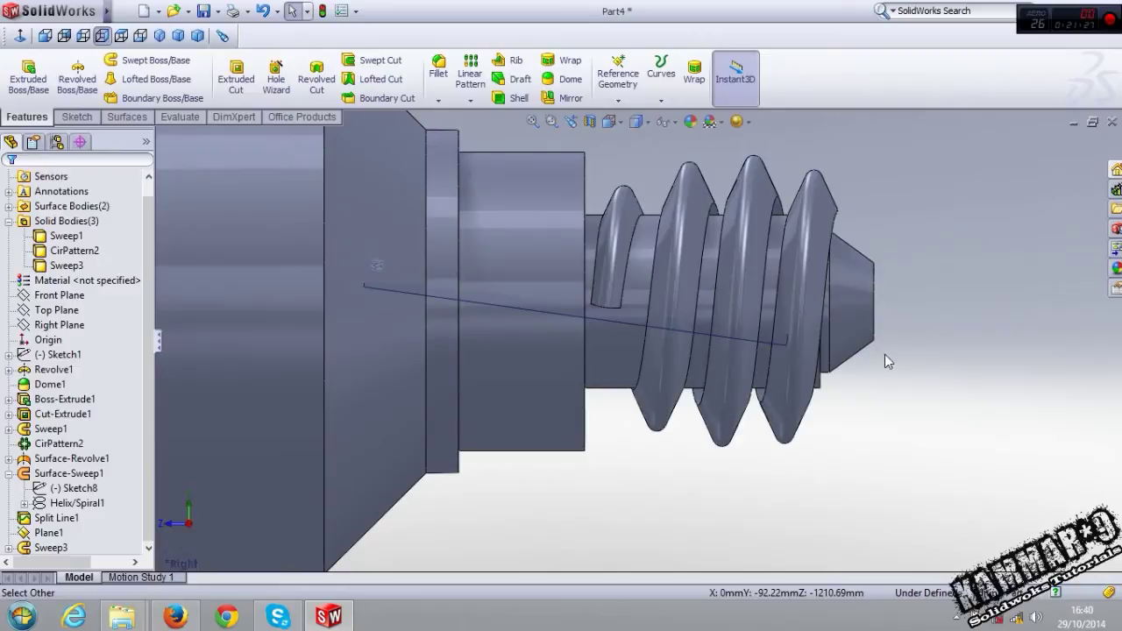
Move Sketch8's helix end point further left and inspect the rebuilt thread
left_click(73, 496)
left_click(79, 445)
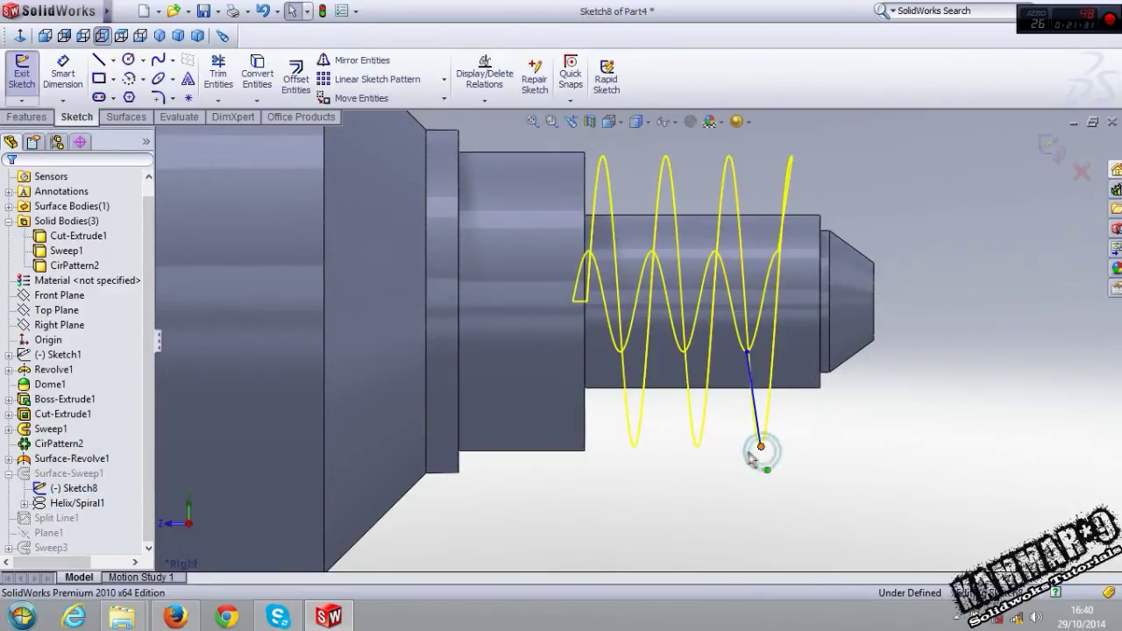
left_click_drag(751, 457, 727, 458)
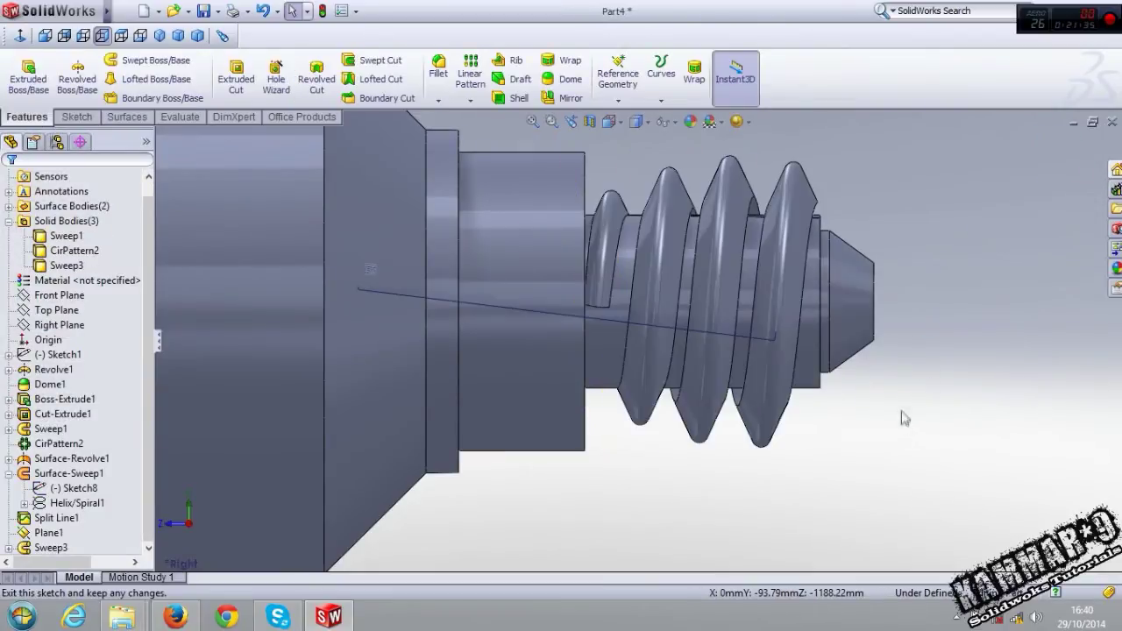
mouse_move(889, 327)
middle_mouse_down()
mouse_move(838, 549)
mouse_move(769, 272)
mouse_move(697, 224)
mouse_move(342, 412)
mouse_move(263, 438)
middle_mouse_up()
scroll(736, 250, "down", 4)
scroll(342, 412, "up", 5)
Expand Sweep3 in the feature tree and select its Sketch9 profile
left_click(79, 488)
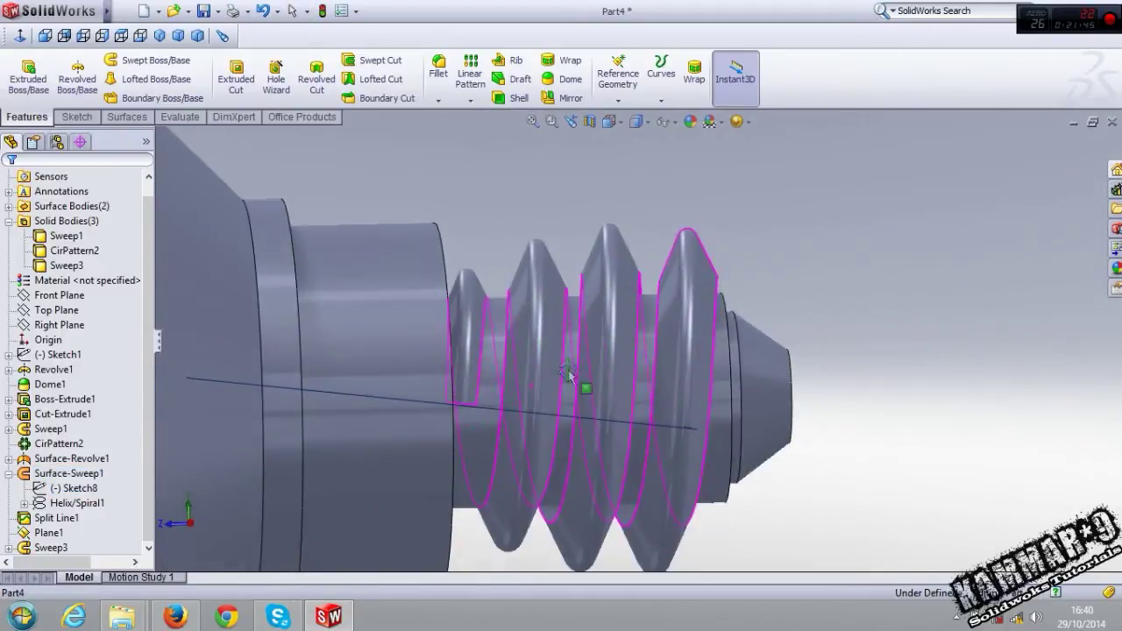
left_click(76, 504)
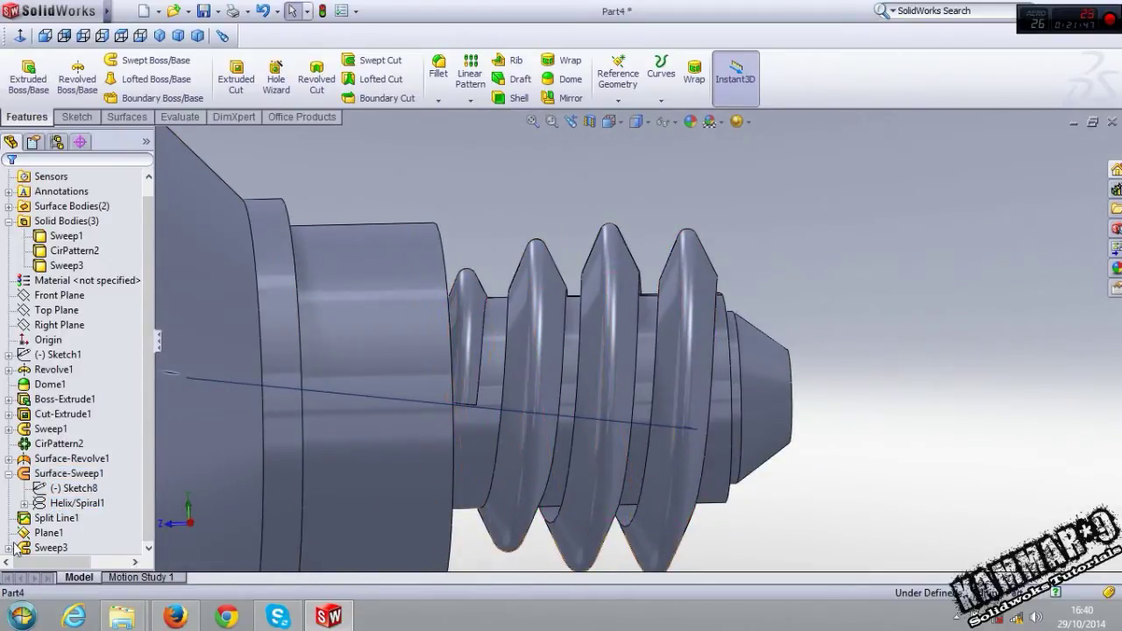
left_click(9, 548)
left_click(72, 532)
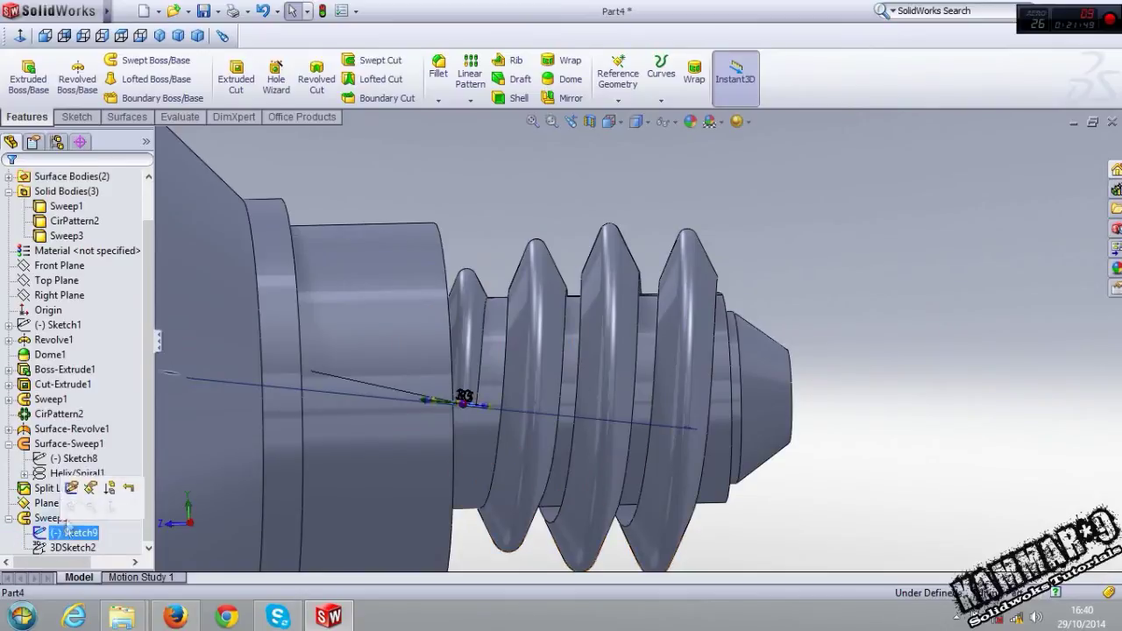
In Sketch9, shift the triangle's vertical edge left to narrow the thread profile, then rebuild
left_click(71, 487)
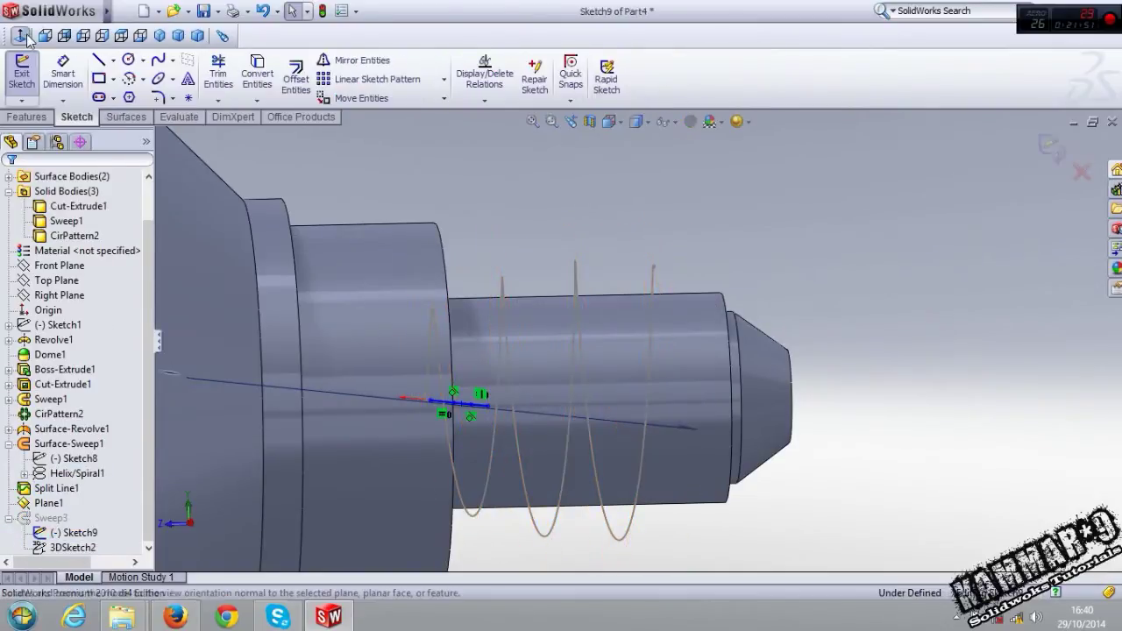
left_click(21, 35)
scroll(622, 476, "down", 2)
scroll(705, 473, "down", 3)
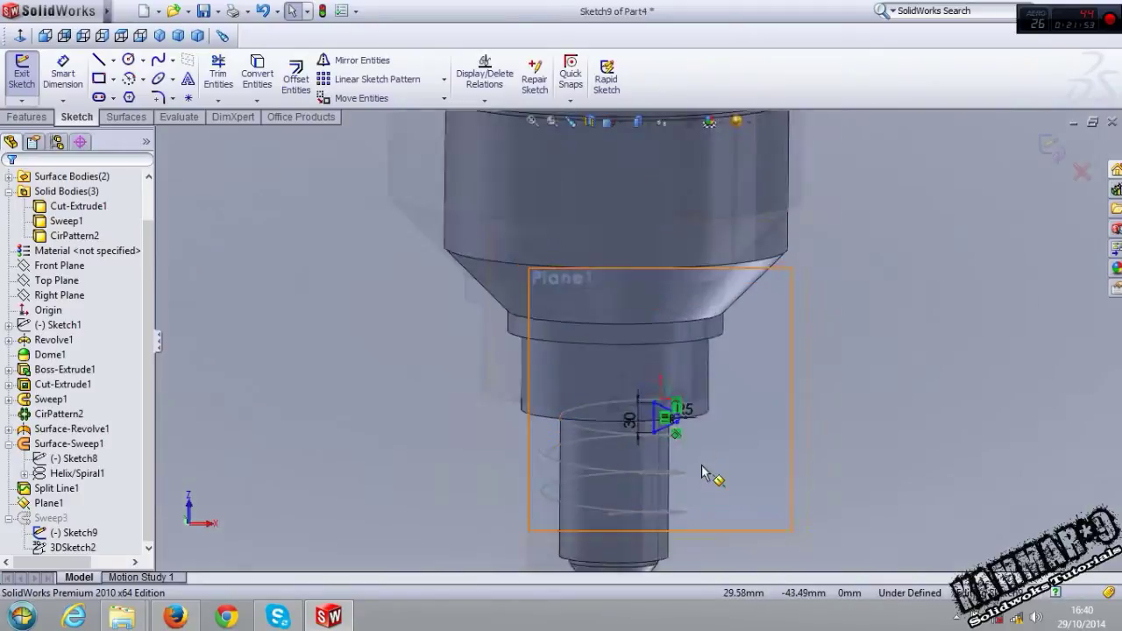
scroll(701, 473, "down", 3)
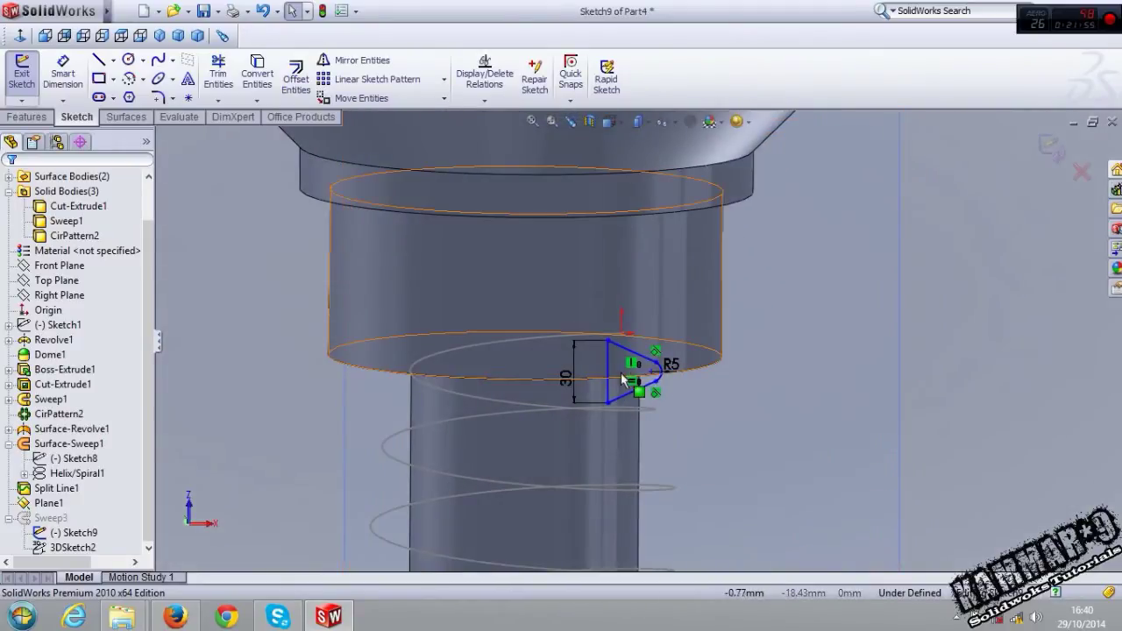
left_click_drag(610, 368, 582, 377)
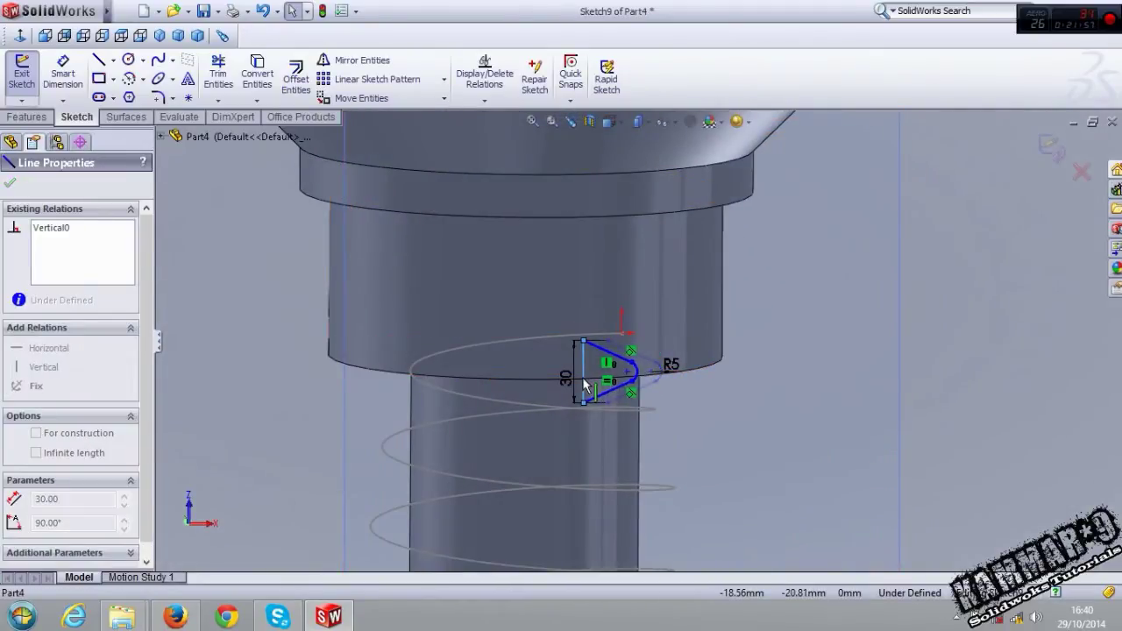
left_click(1043, 153)
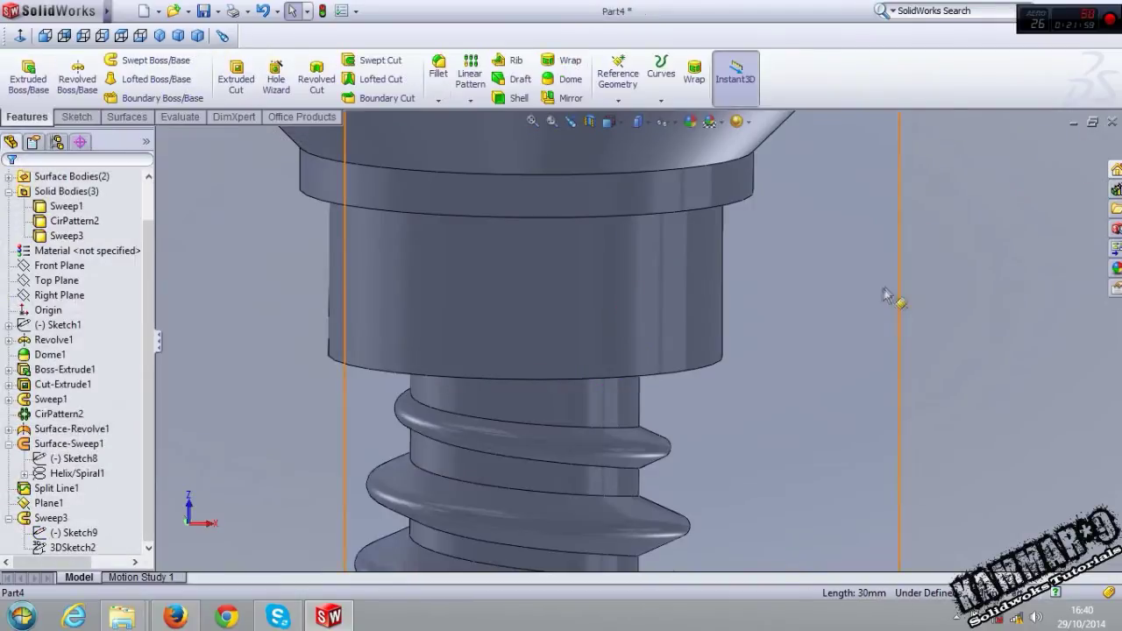
Orbit and zoom around the part to inspect the thinner thread on the shaft
middle_click_drag(675, 470, 659, 374)
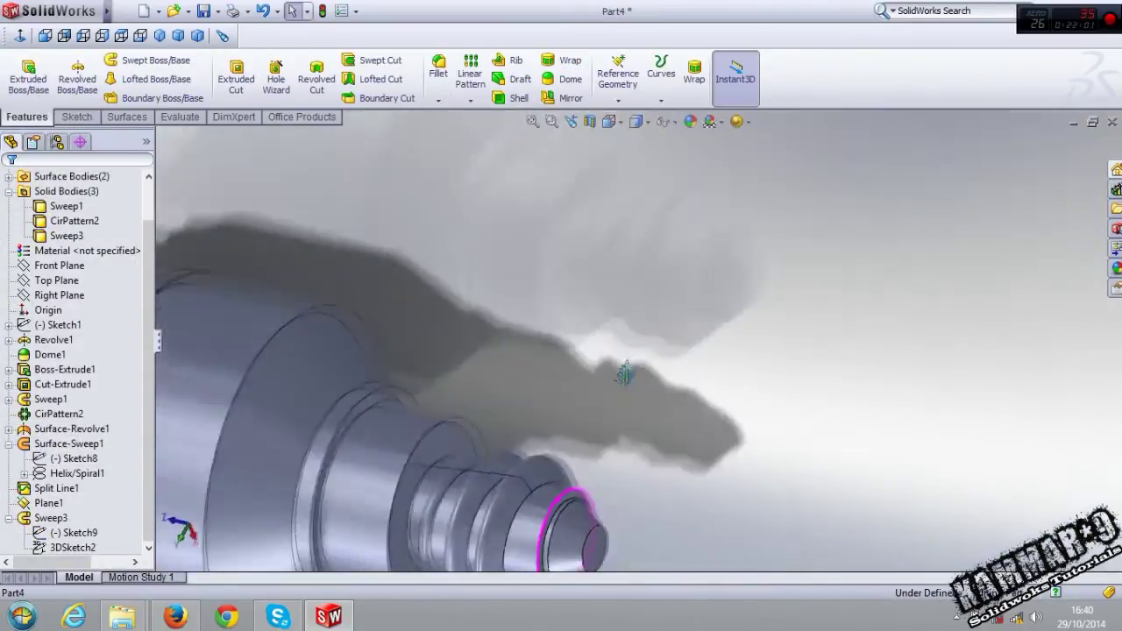
scroll(659, 374, "down", 2)
scroll(614, 386, "down", 2)
scroll(569, 394, "down", 2)
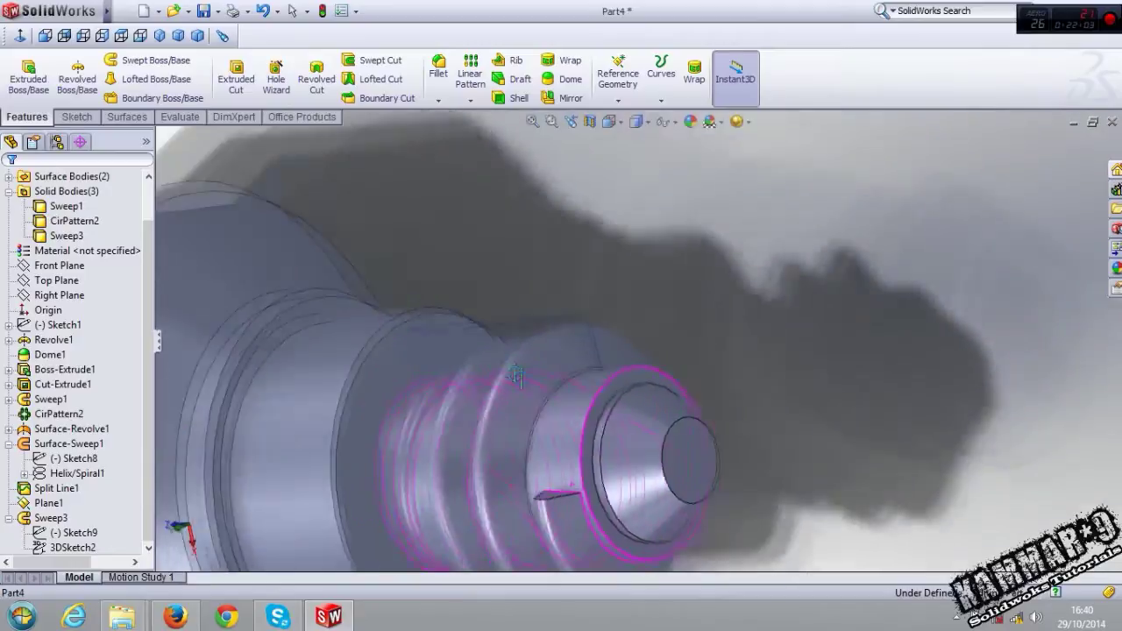
scroll(546, 398, "down", 2)
middle_click_drag(546, 398, 571, 431)
middle_click_drag(708, 514, 516, 448)
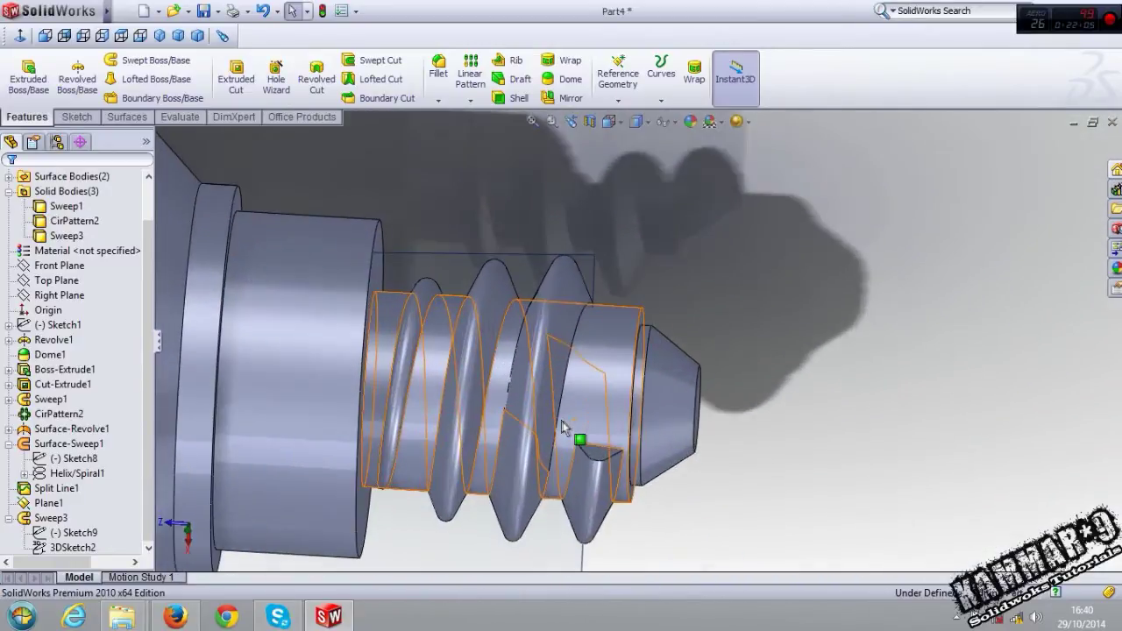
scroll(516, 447, "up", 3)
mouse_move(525, 359)
middle_mouse_down()
mouse_move(593, 447)
mouse_move(543, 318)
mouse_move(546, 469)
mouse_move(593, 413)
middle_mouse_up()
scroll(691, 453, "down", 5)
mouse_move(692, 453)
middle_mouse_down()
mouse_move(584, 453)
mouse_move(587, 531)
mouse_move(718, 389)
middle_mouse_up()
scroll(587, 530, "up", 3)
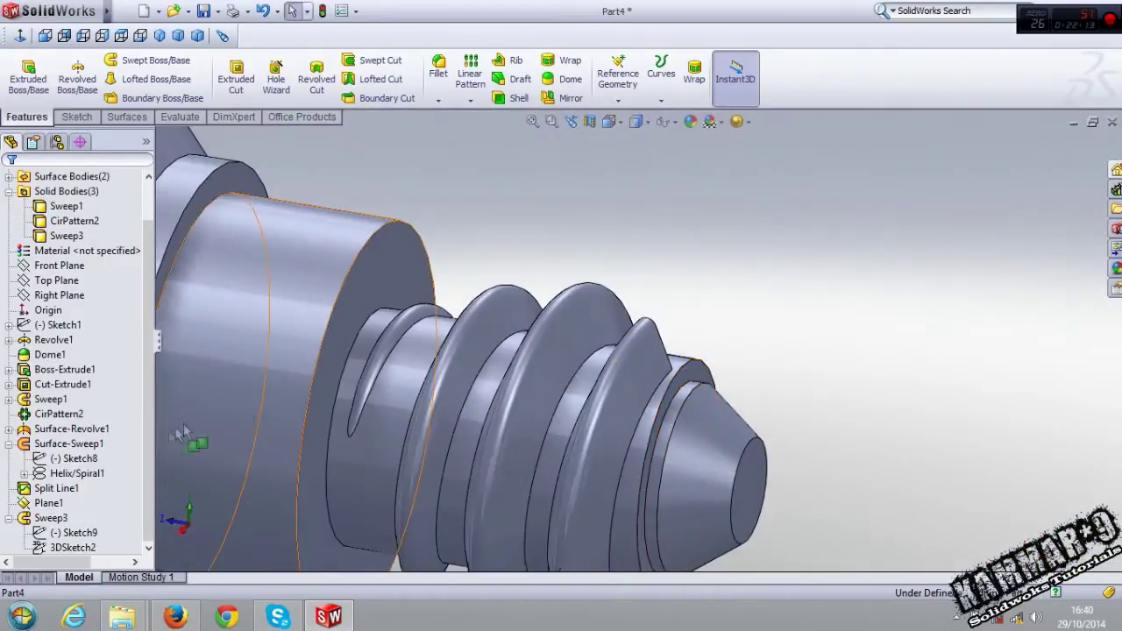
left_click(56, 446)
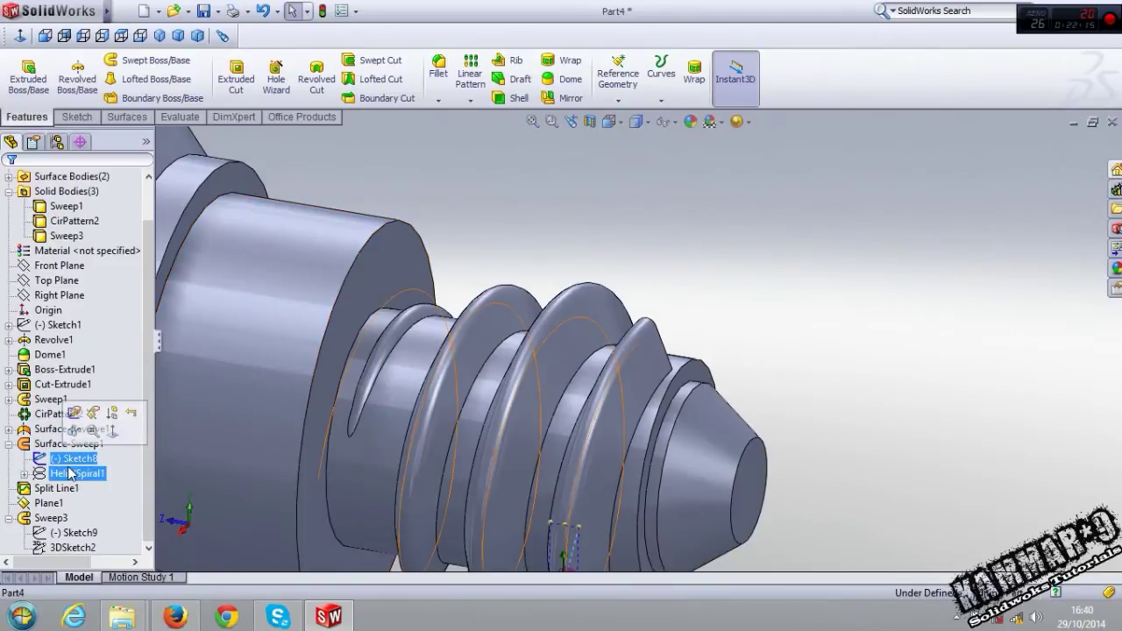
middle_click_drag(561, 278, 700, 272)
Expand Surface-Revolve1, select Sketch6, and view the part from the right
left_click(47, 430)
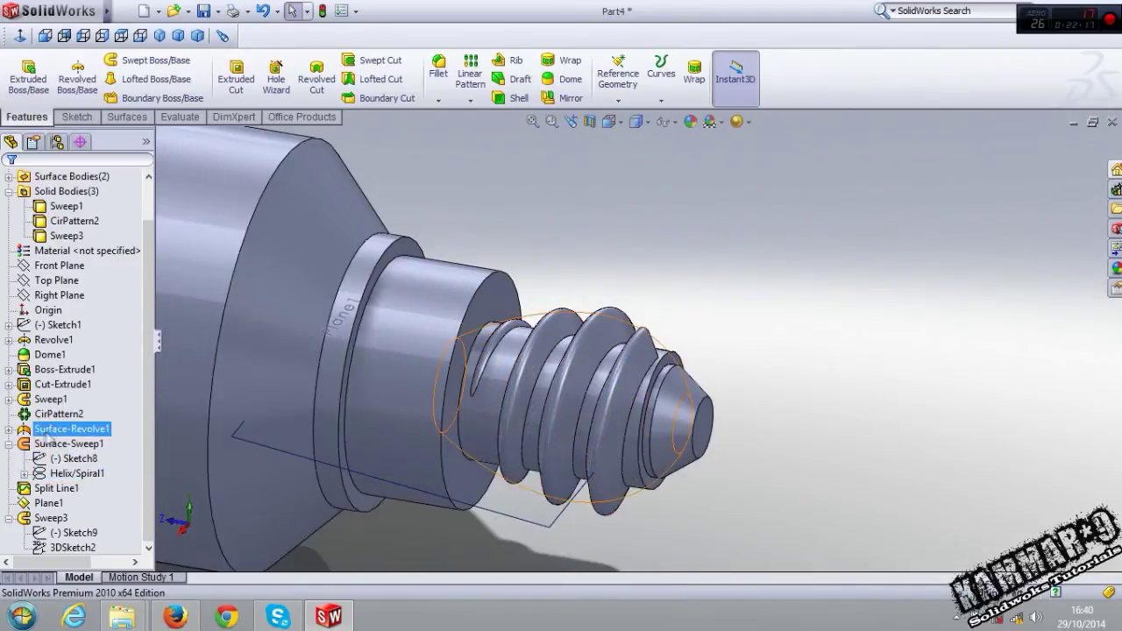
left_click(8, 428)
left_click(74, 443)
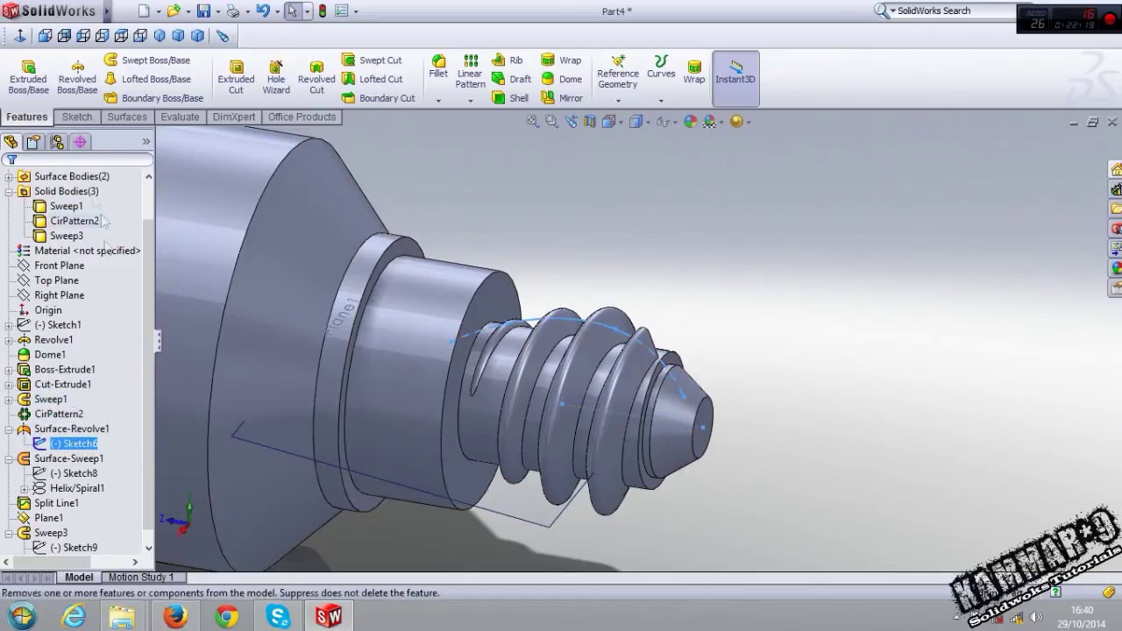
left_click(102, 35)
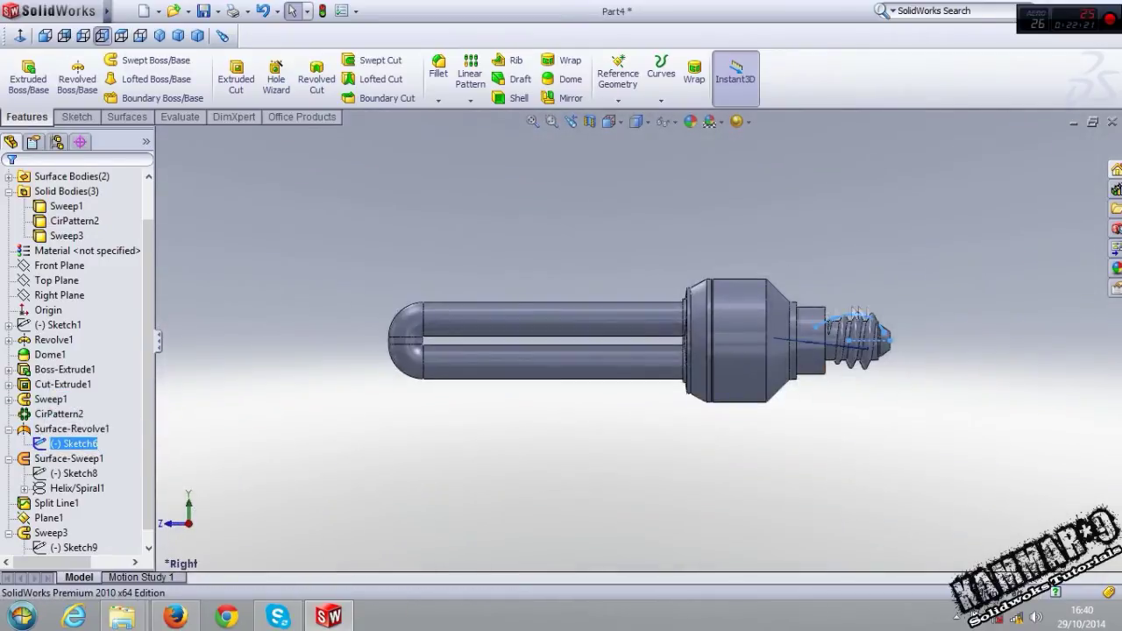
scroll(741, 346, "down", 2)
scroll(738, 342, "down", 2)
scroll(727, 333, "down", 2)
scroll(721, 327, "down", 2)
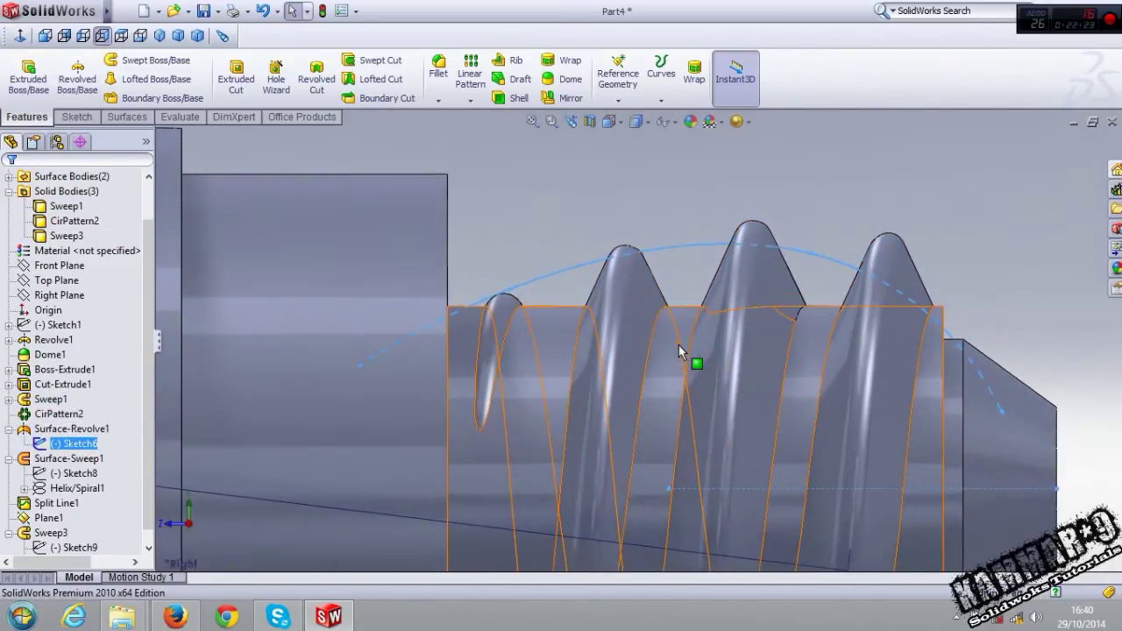
scroll(678, 345, "up", 1)
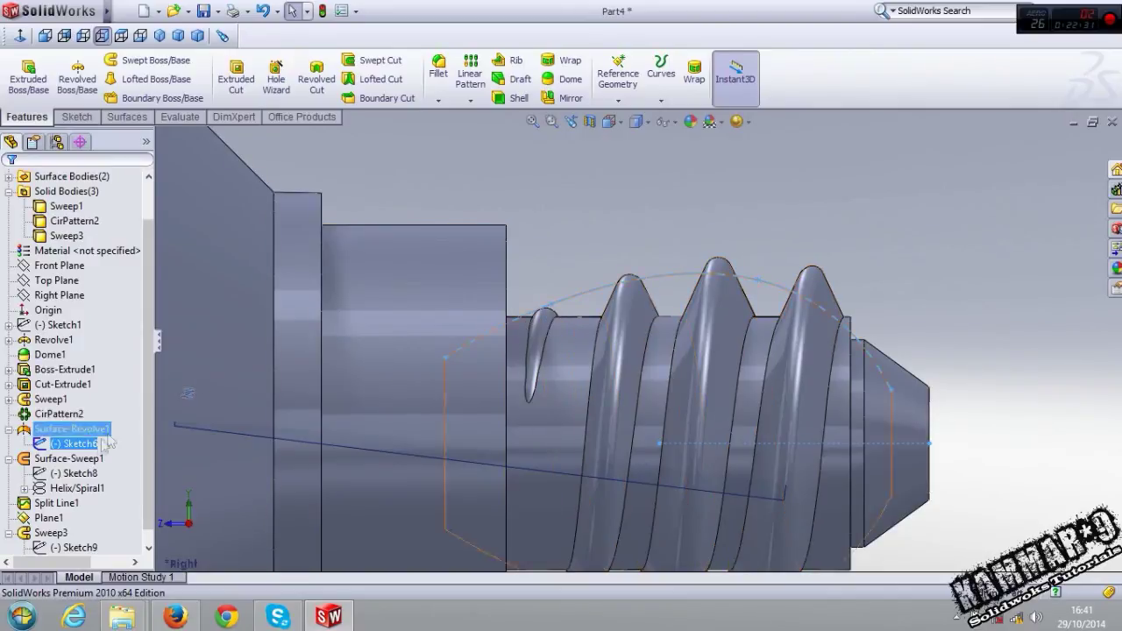
Edit Sketch6, pulling the curve's middle up-left and its start point left along the shaft, then rebuild
left_click(74, 443)
left_click(79, 401)
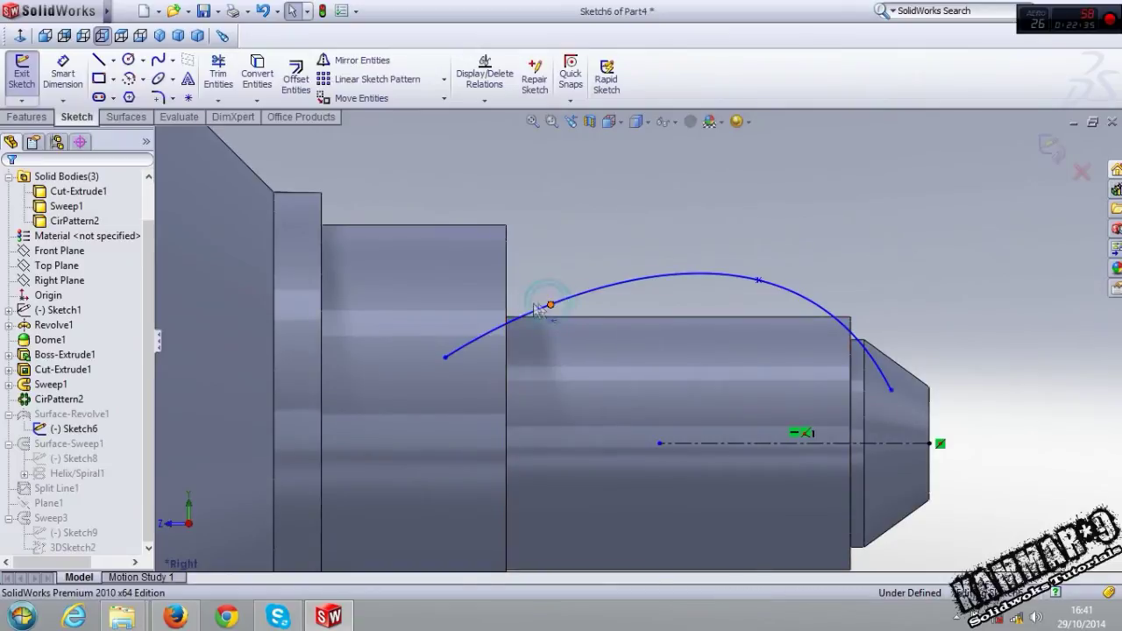
left_click_drag(538, 308, 483, 311)
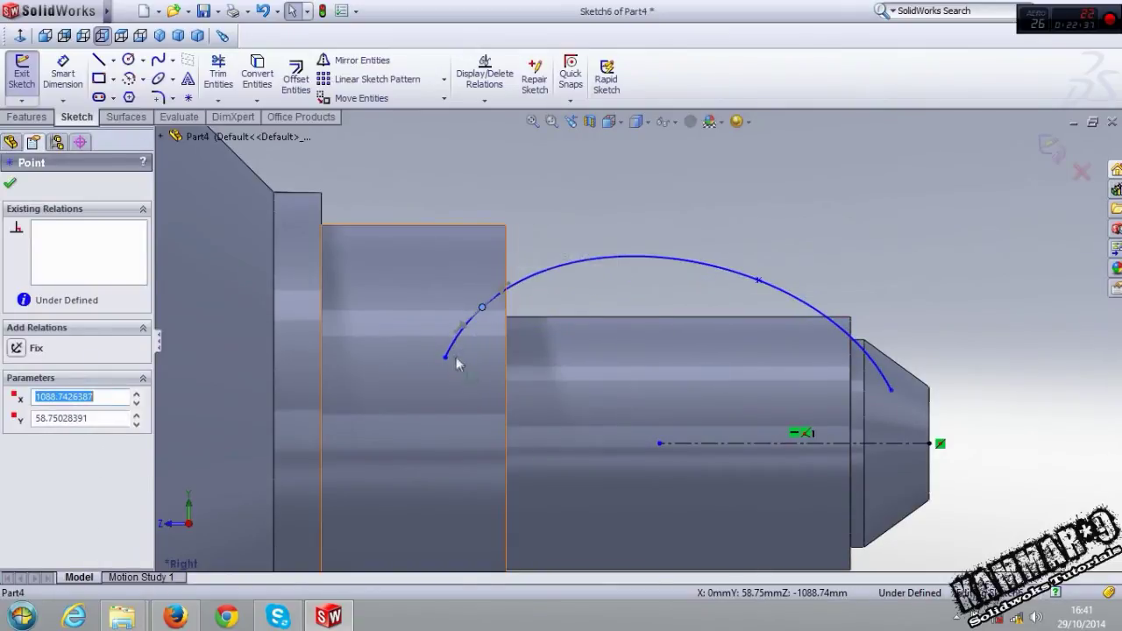
left_click_drag(444, 361, 365, 342)
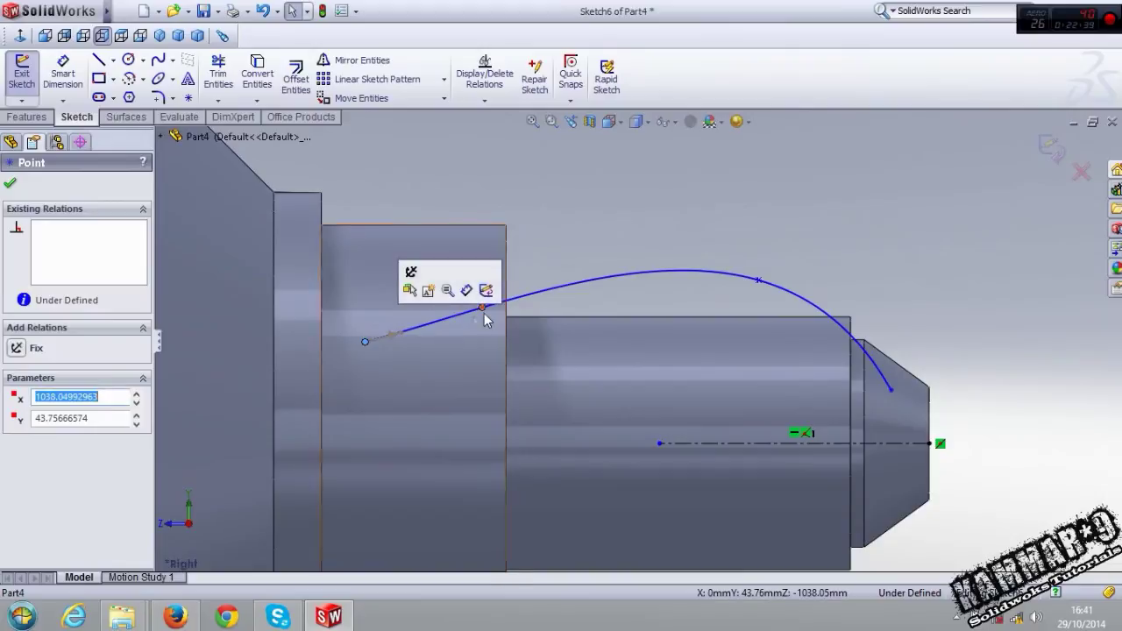
left_click_drag(365, 341, 357, 313)
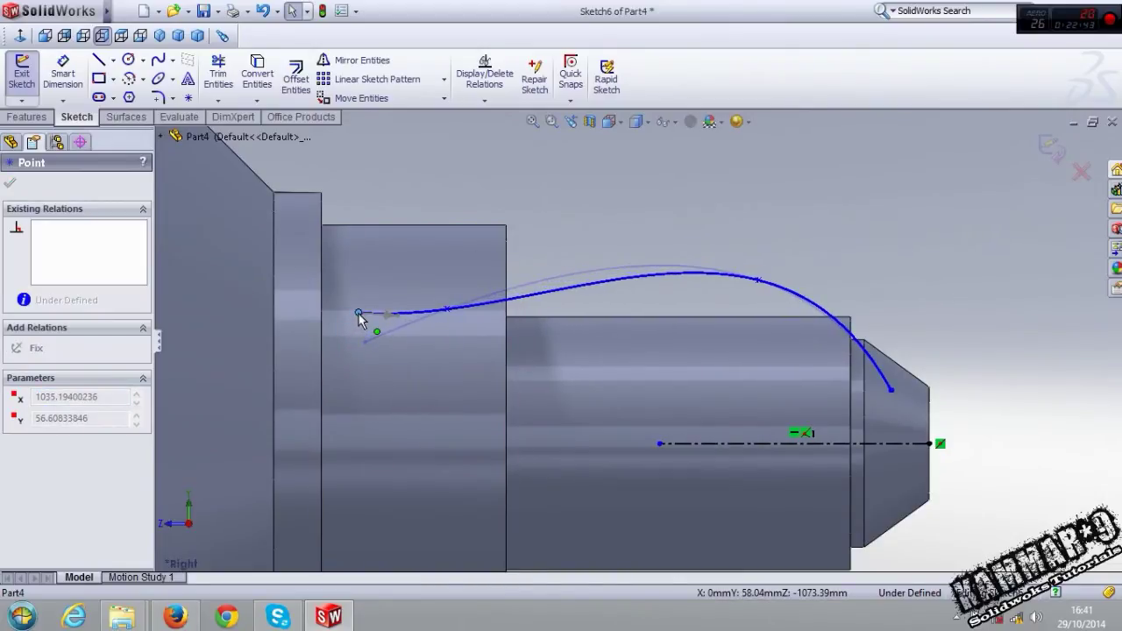
left_click(1051, 147)
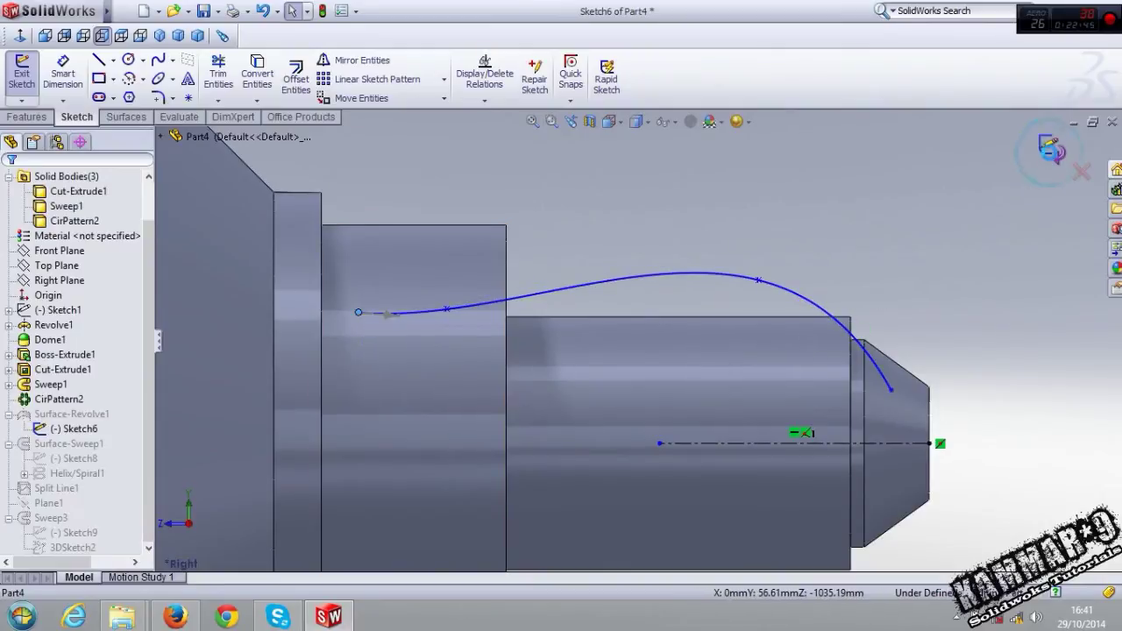
Zoom and orbit around the threaded tip, then select Sweep3 and Sketch6
scroll(1006, 298, "up", 3)
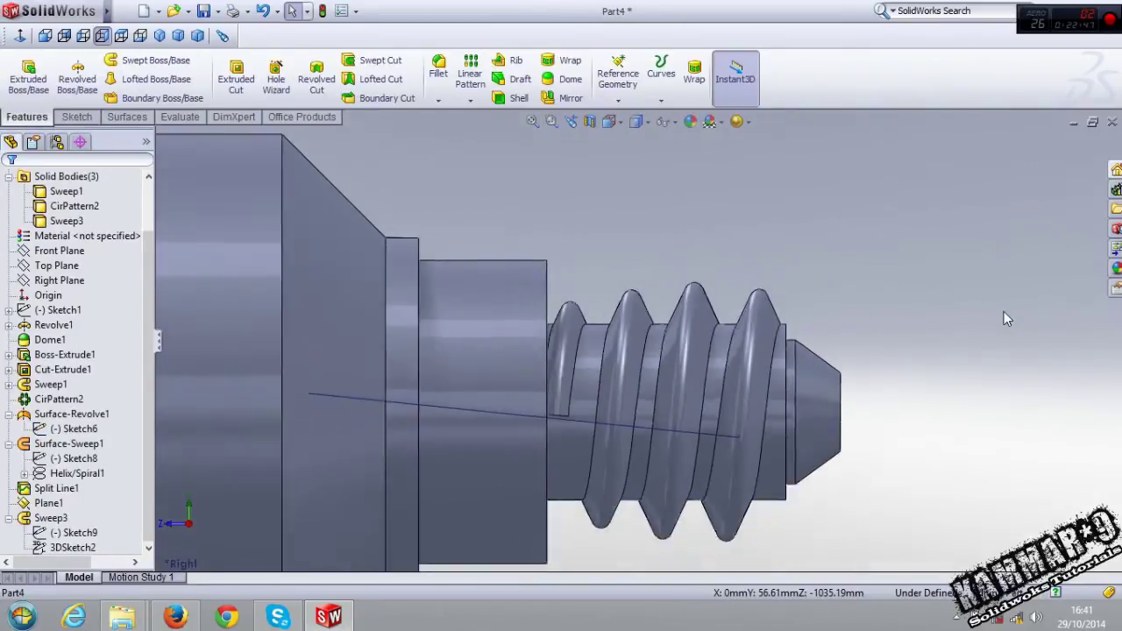
scroll(758, 364, "down", 2)
scroll(757, 363, "down", 2)
mouse_move(751, 370)
middle_mouse_down()
mouse_move(675, 370)
mouse_move(757, 327)
middle_mouse_up()
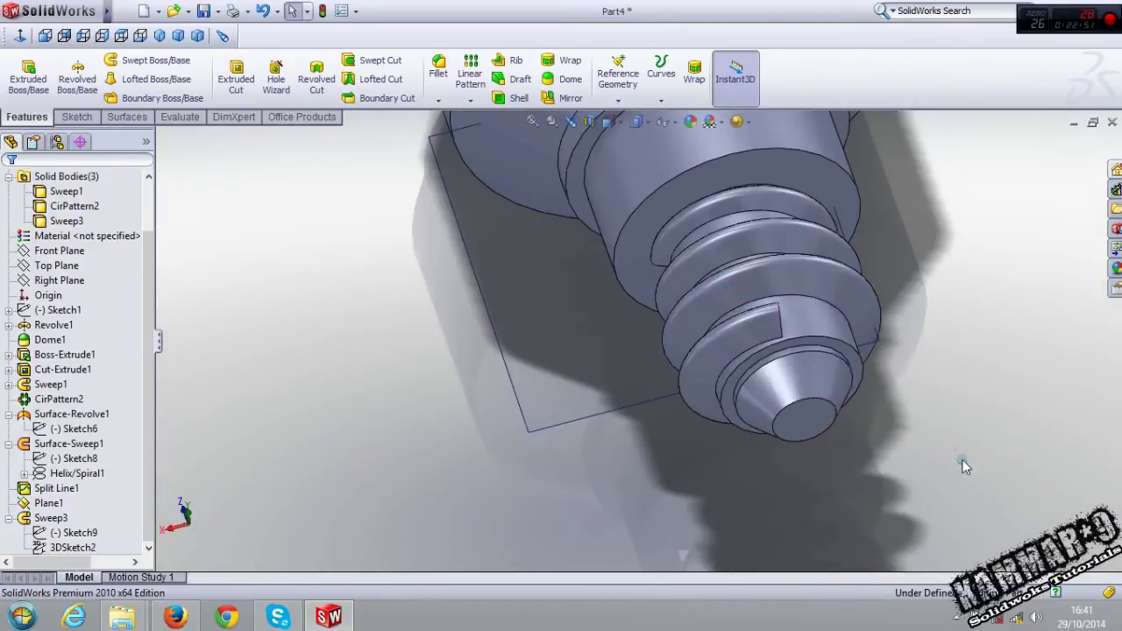
scroll(757, 327, "down", 1)
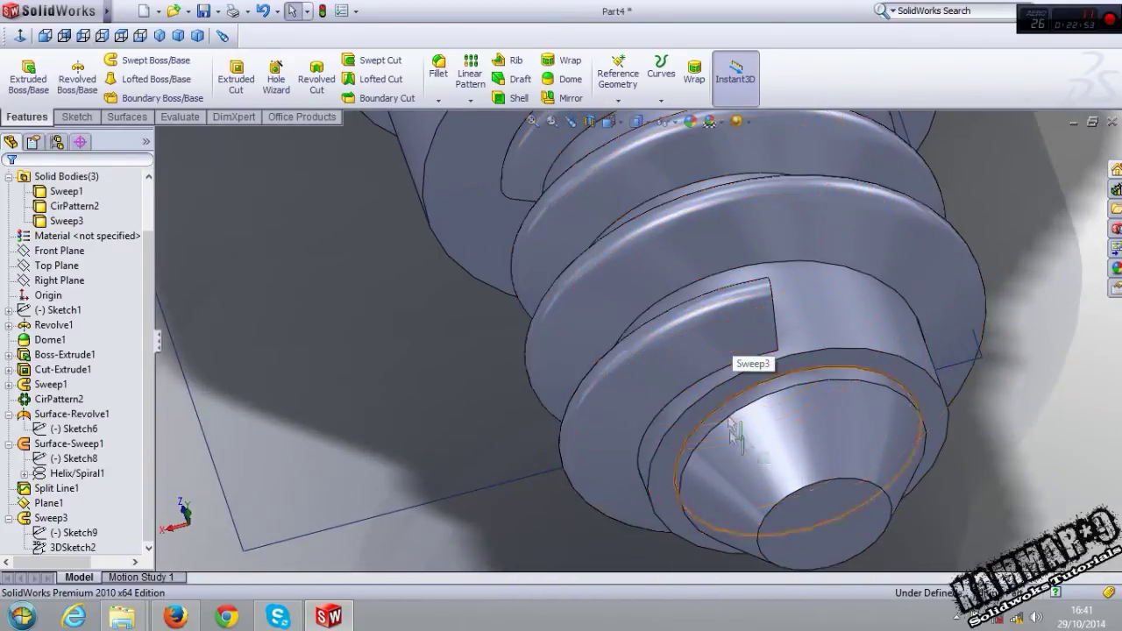
middle_click_drag(918, 423, 997, 287)
left_click(54, 518)
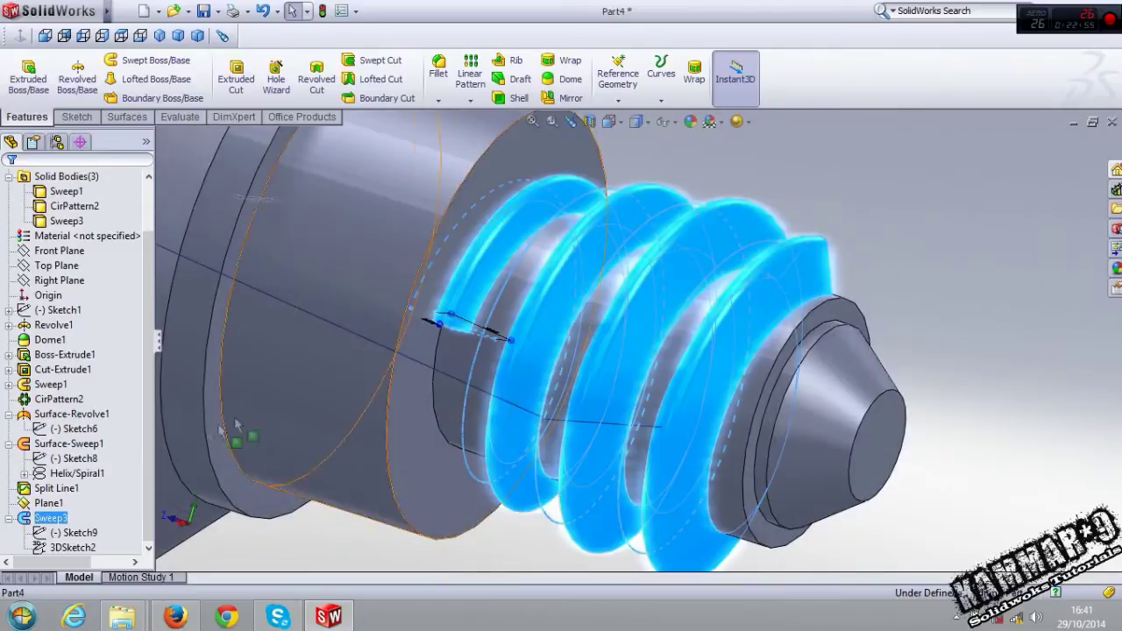
left_click(61, 427)
Drag Sketch6's curve end down onto the centerline, reshape it, and dismiss the sweep error
left_click(111, 371)
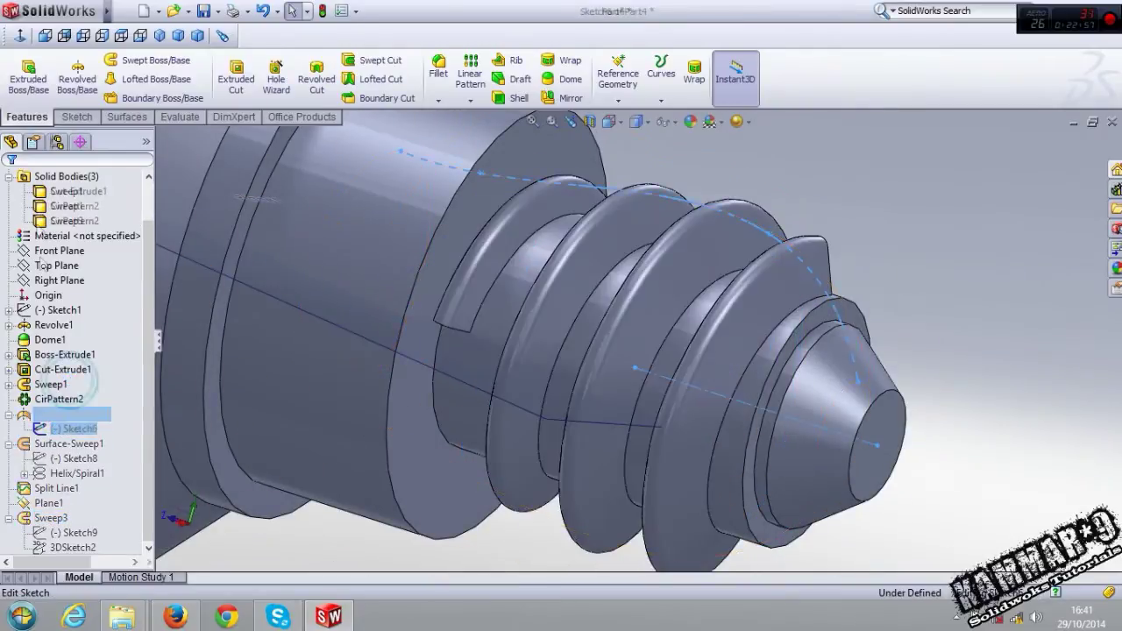
scroll(753, 359, "down", 3)
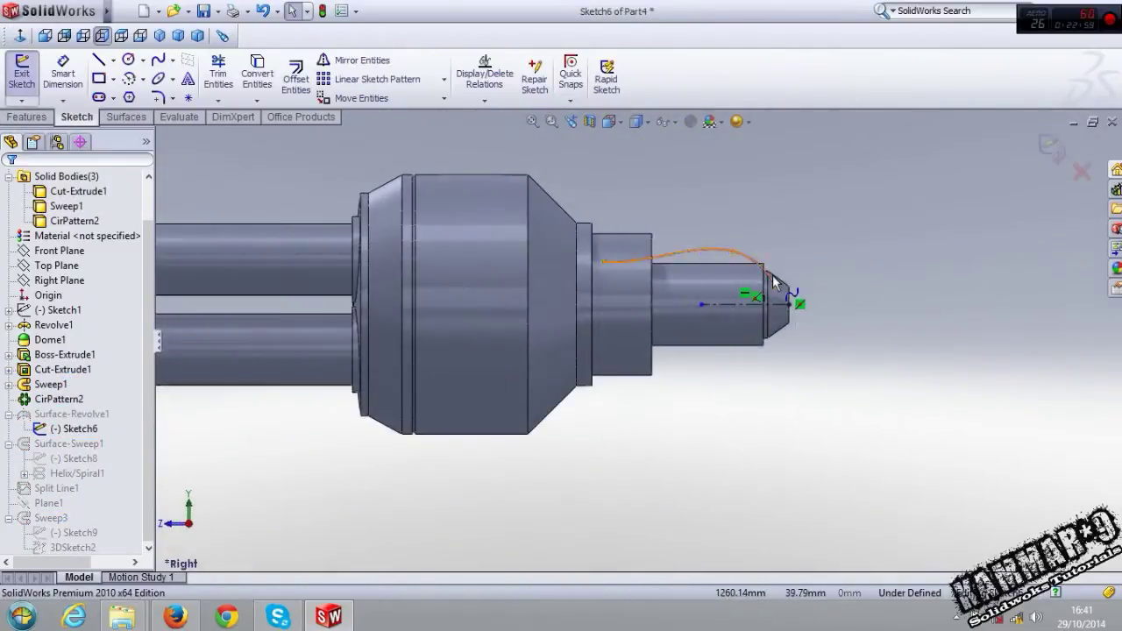
scroll(754, 359, "down", 3)
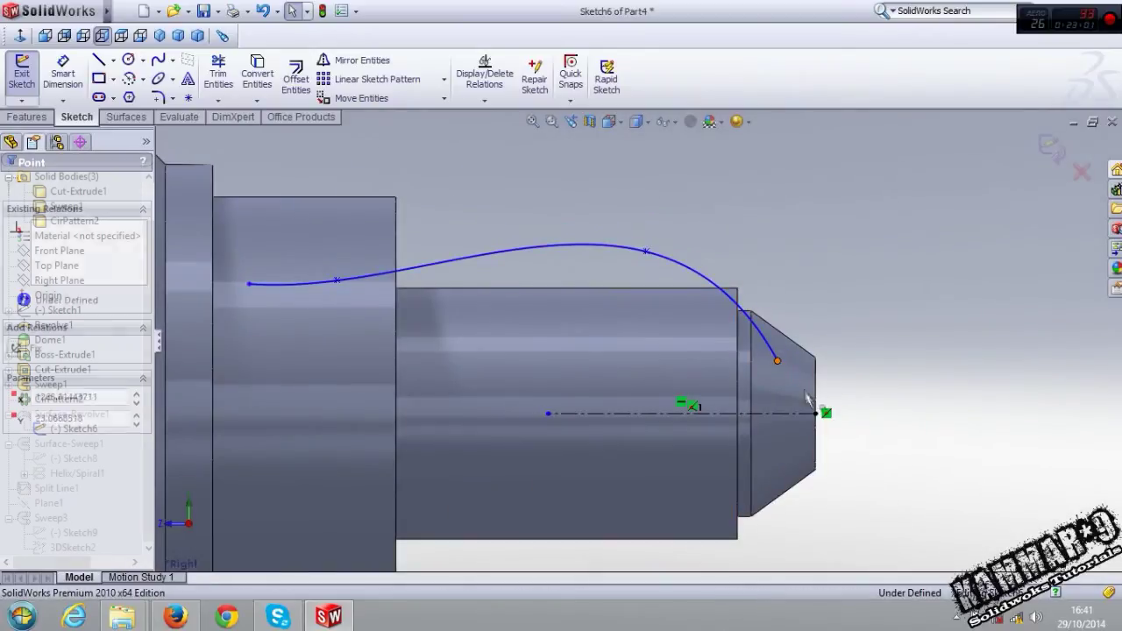
left_click_drag(776, 361, 861, 413)
left_click_drag(811, 331, 766, 368)
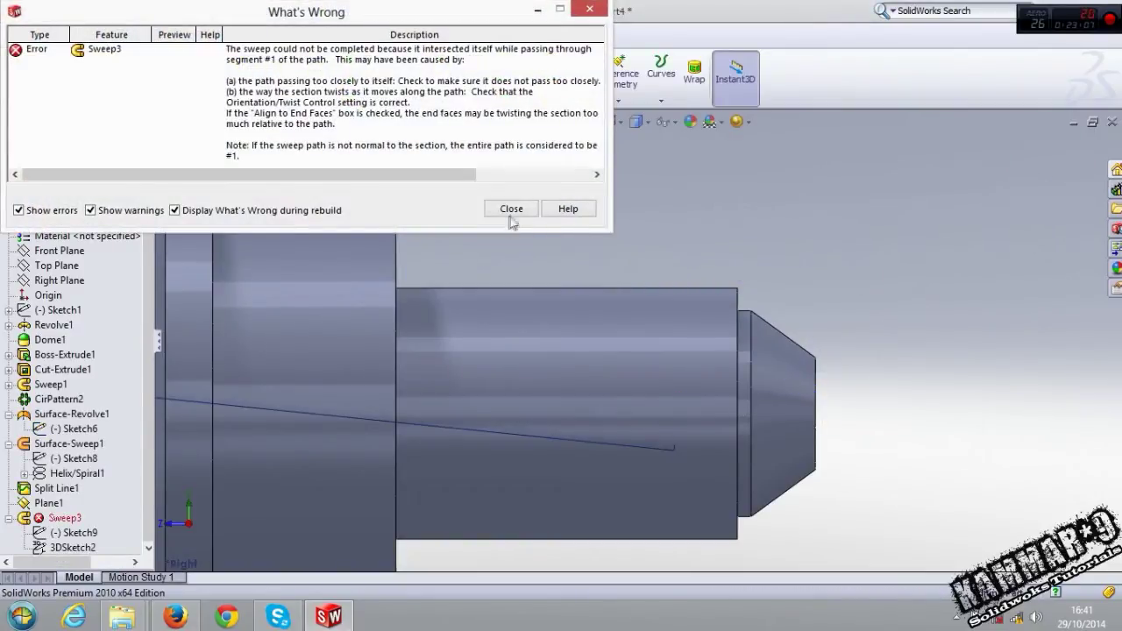
left_click(511, 210)
Re-edit Sketch6, reshape the spline near its peak, and rebuild the thread
left_click(73, 428)
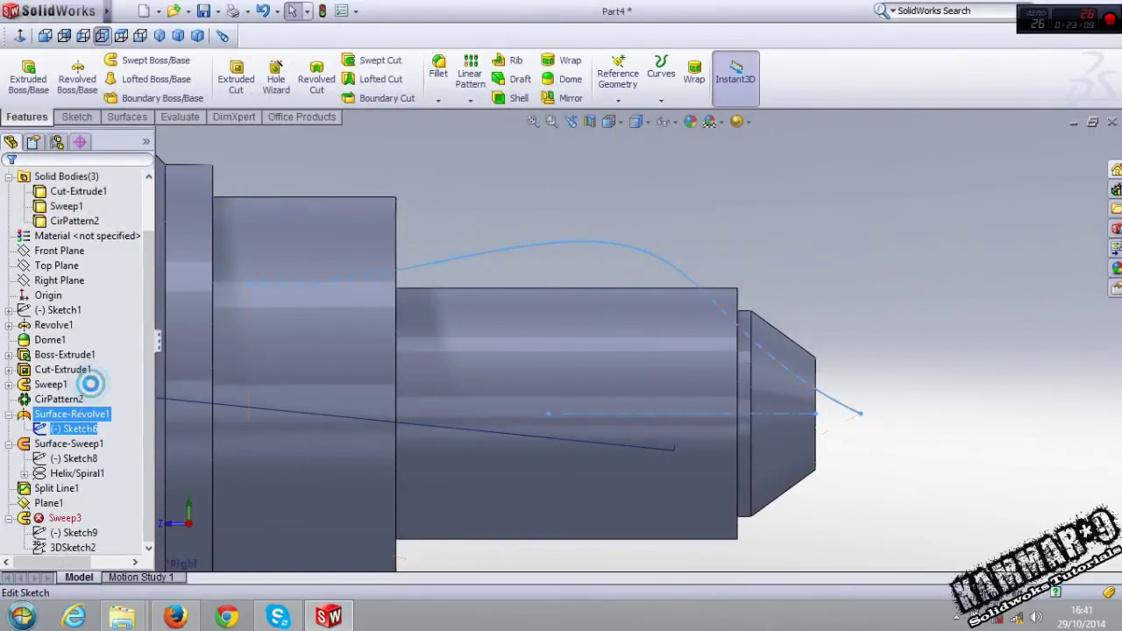
left_click(85, 390)
left_click_drag(767, 375, 797, 362)
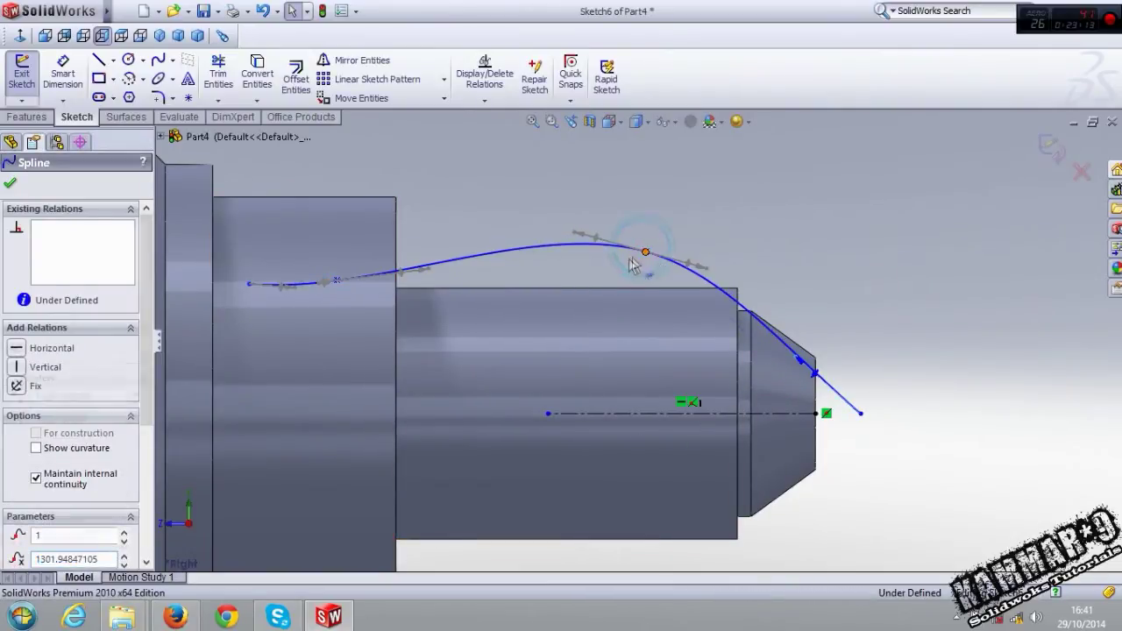
left_click_drag(632, 266, 612, 271)
left_click(983, 213)
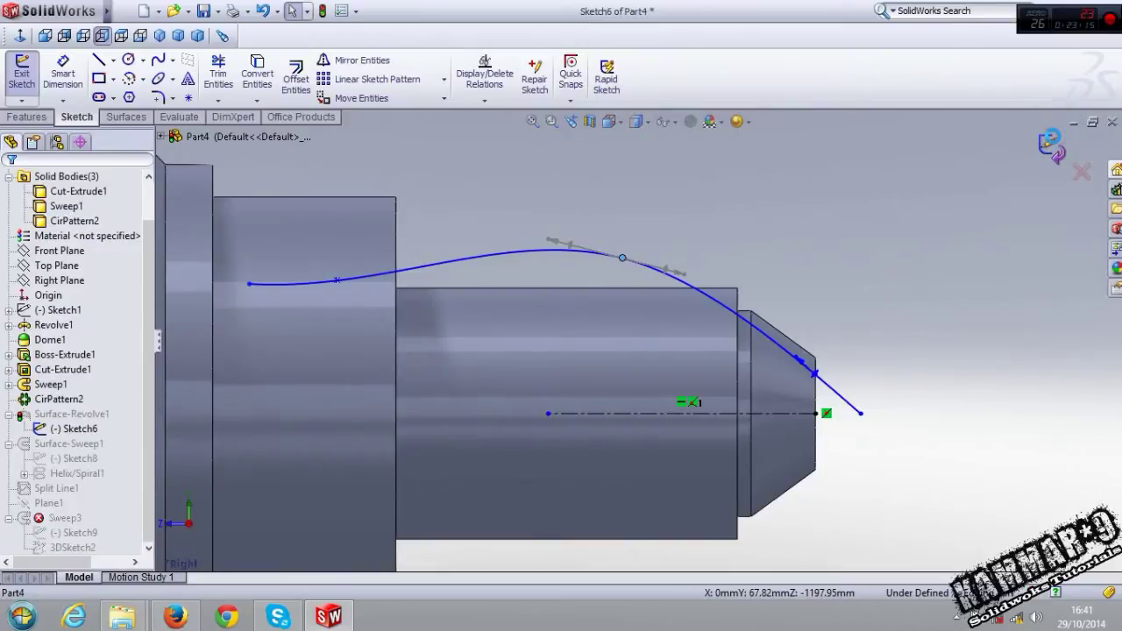
left_click(1051, 142)
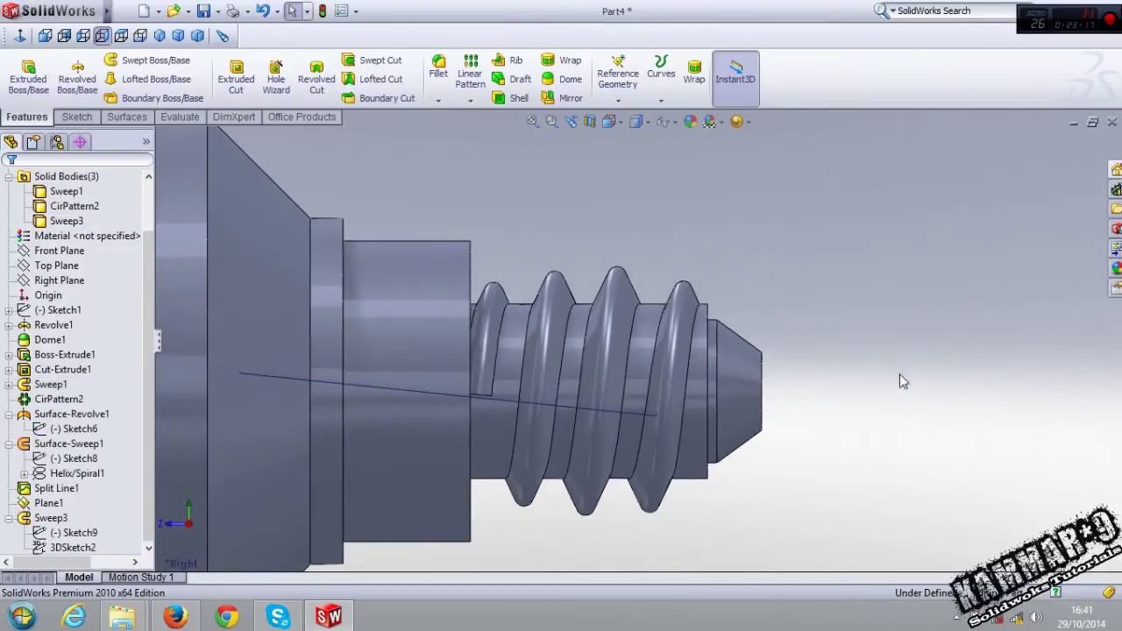
middle_click_drag(899, 375, 670, 473)
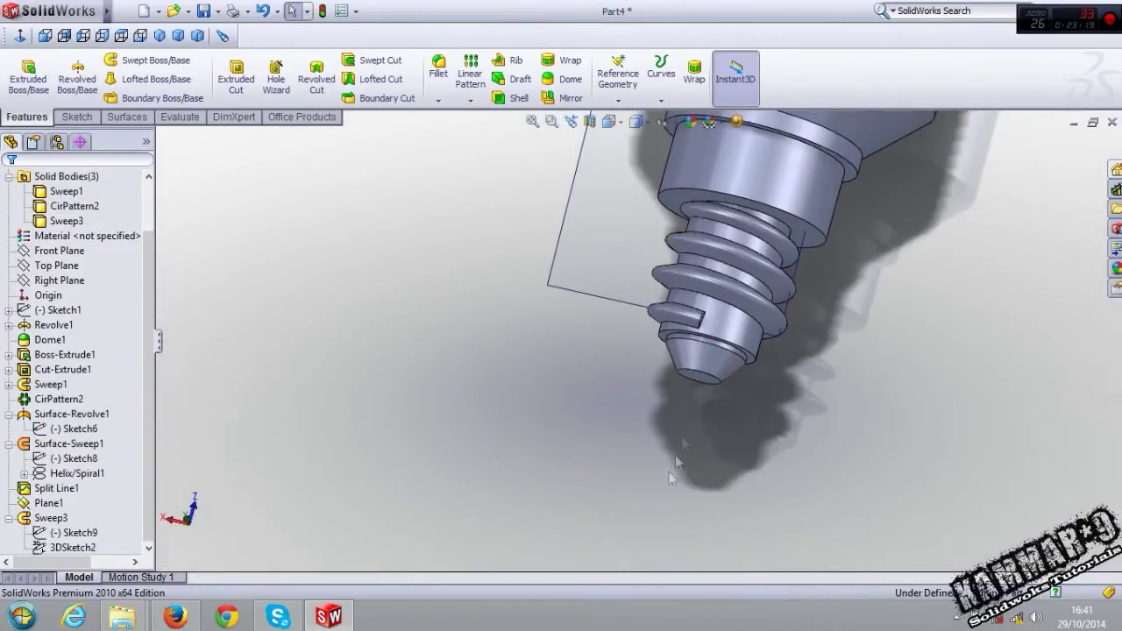
scroll(675, 460, "down", 3)
scroll(718, 350, "down", 4)
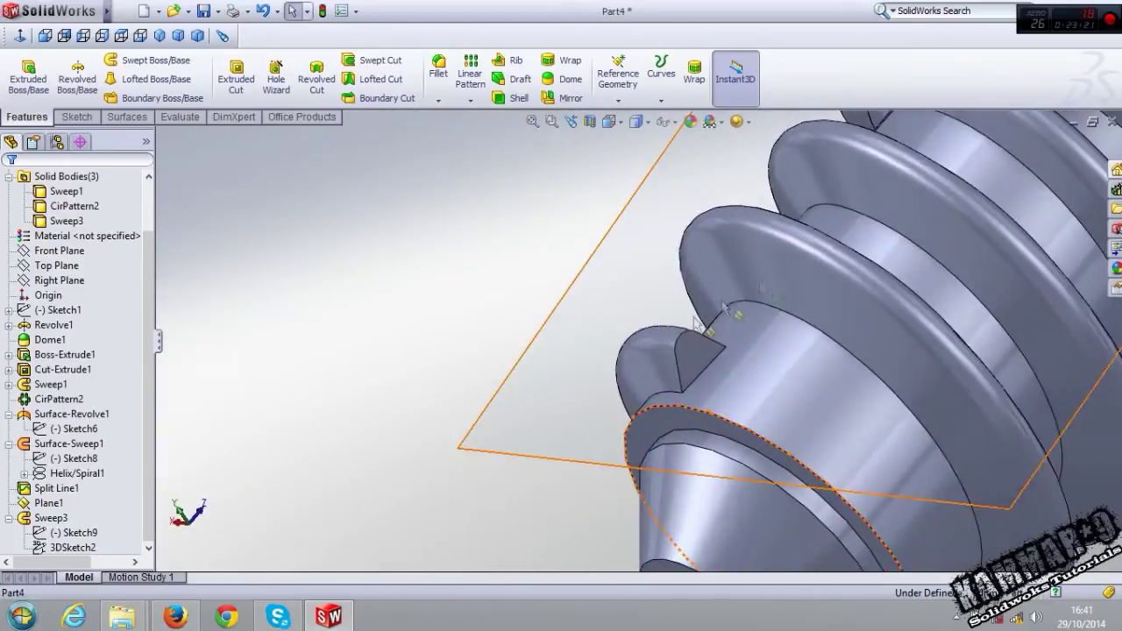
left_click(1069, 123)
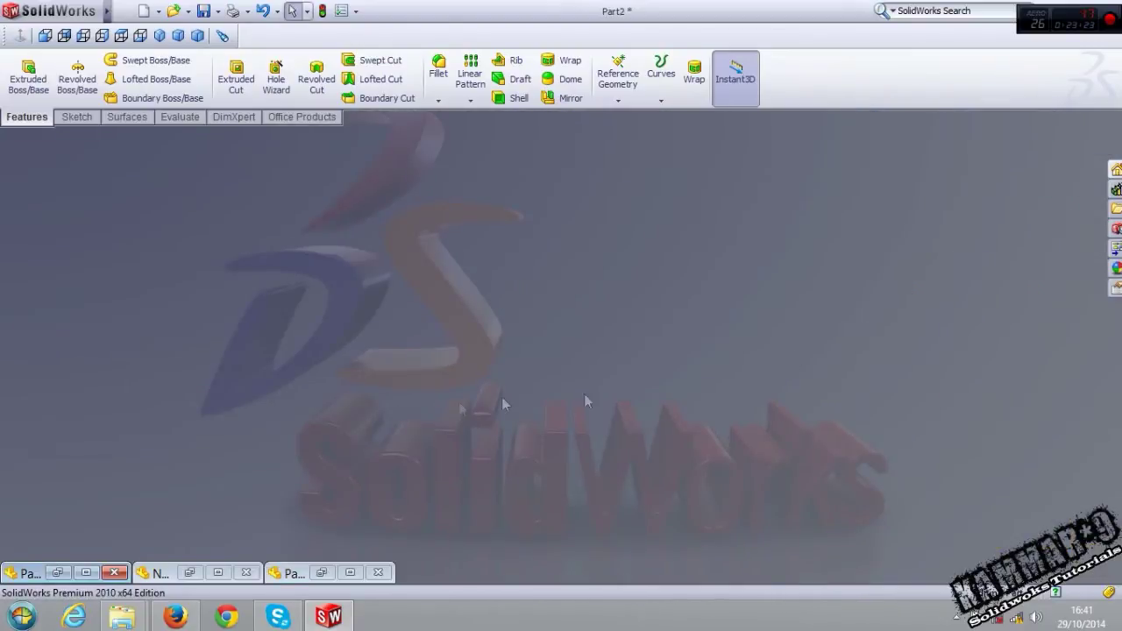
left_click(188, 572)
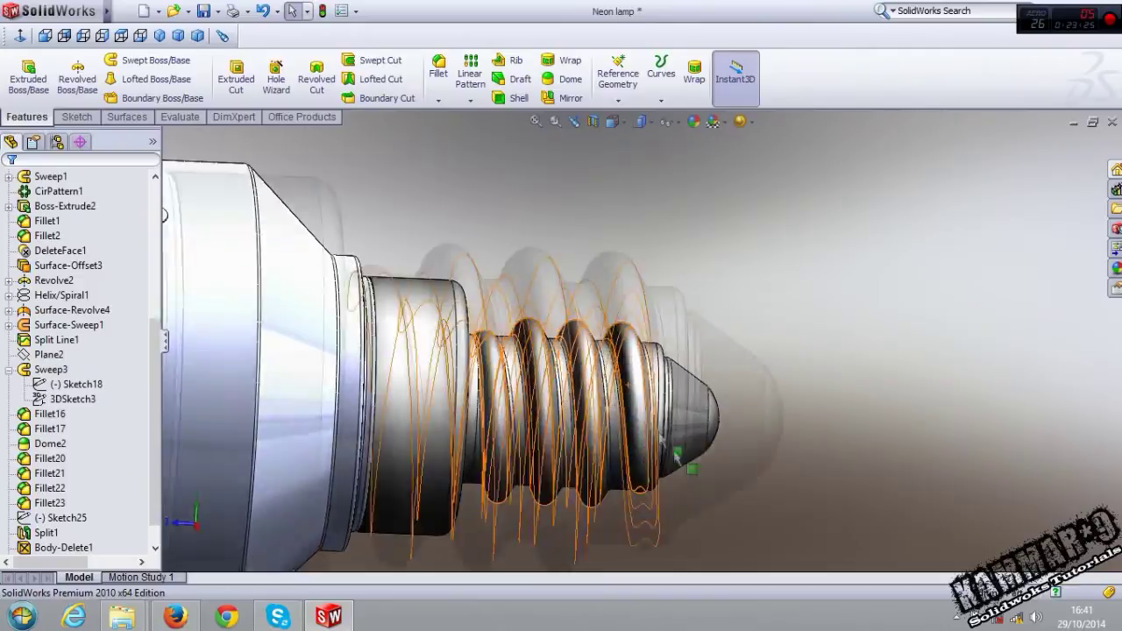
mouse_move(618, 310)
middle_mouse_down()
mouse_move(649, 444)
mouse_move(675, 421)
mouse_move(717, 441)
middle_mouse_up()
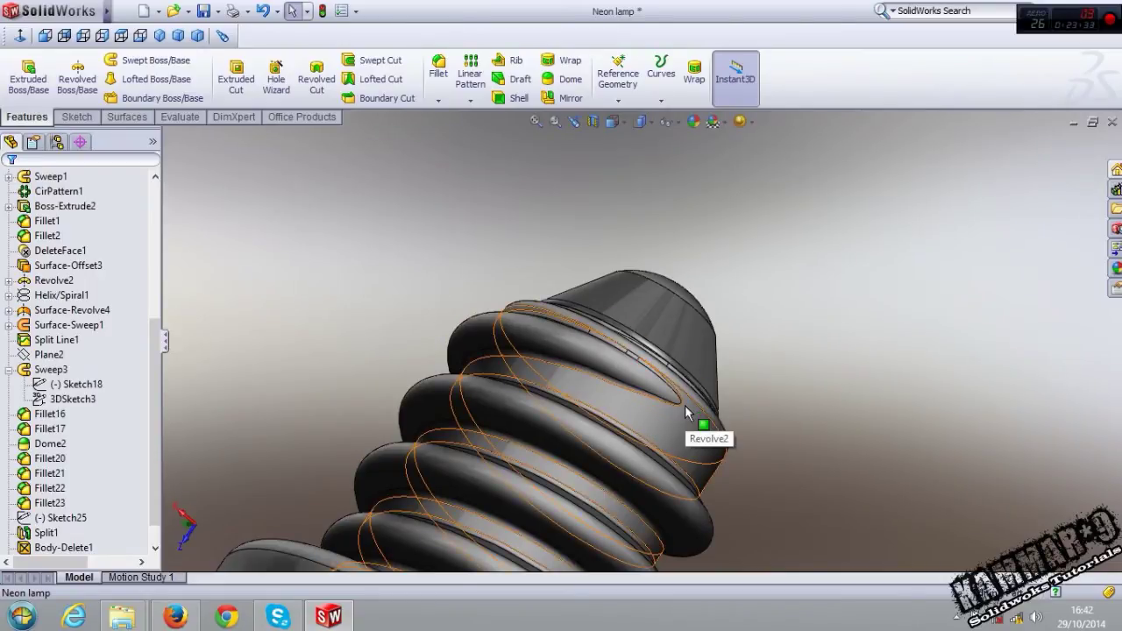
left_click(1070, 124)
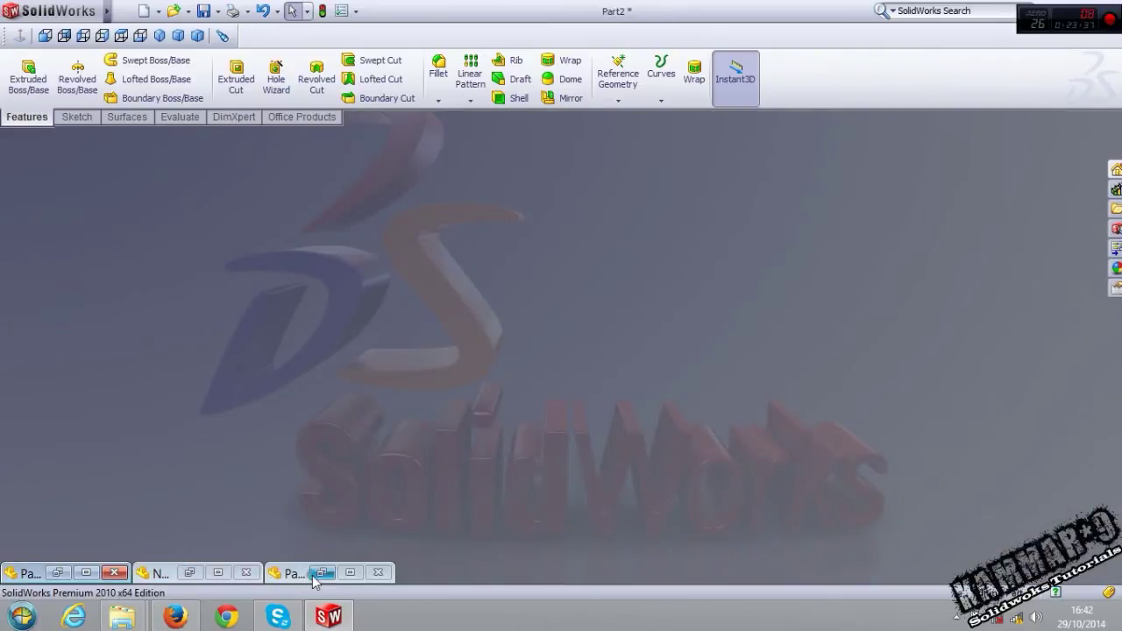
left_click(317, 574)
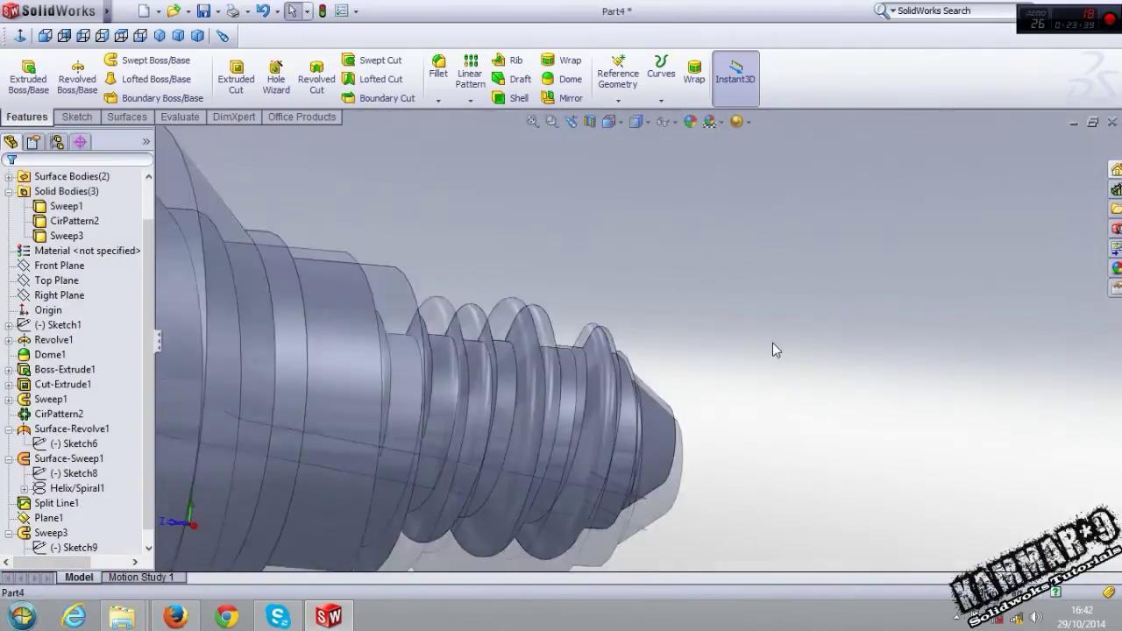
Check the thread body and Helix/Spiral1, then view the part from the right
scroll(650, 341, "down", 3)
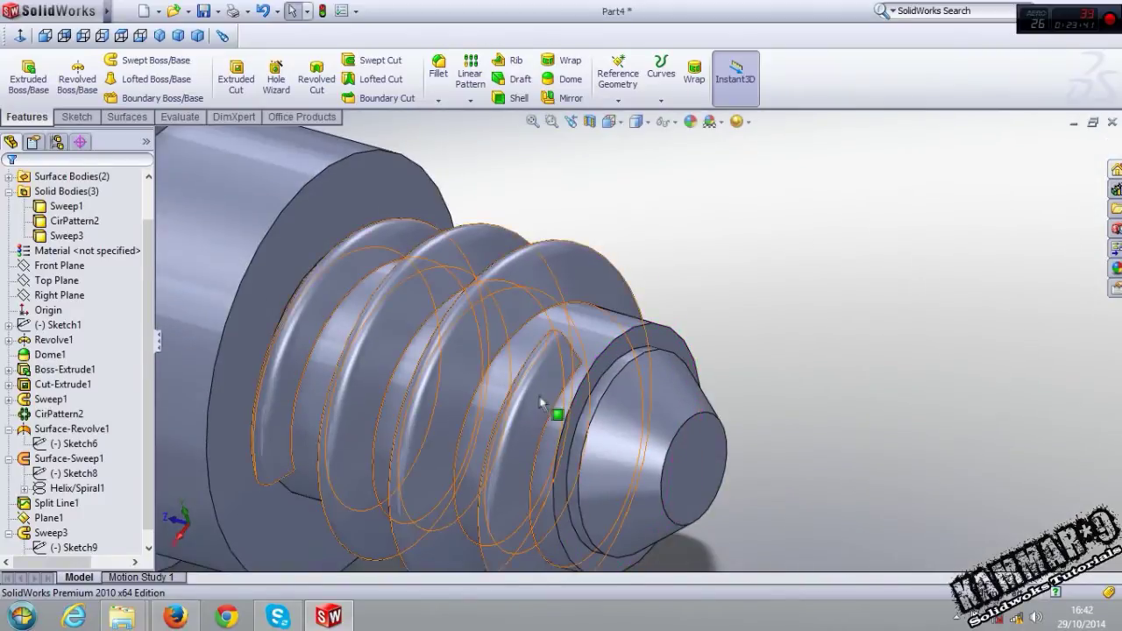
left_click(541, 402)
left_click(814, 438)
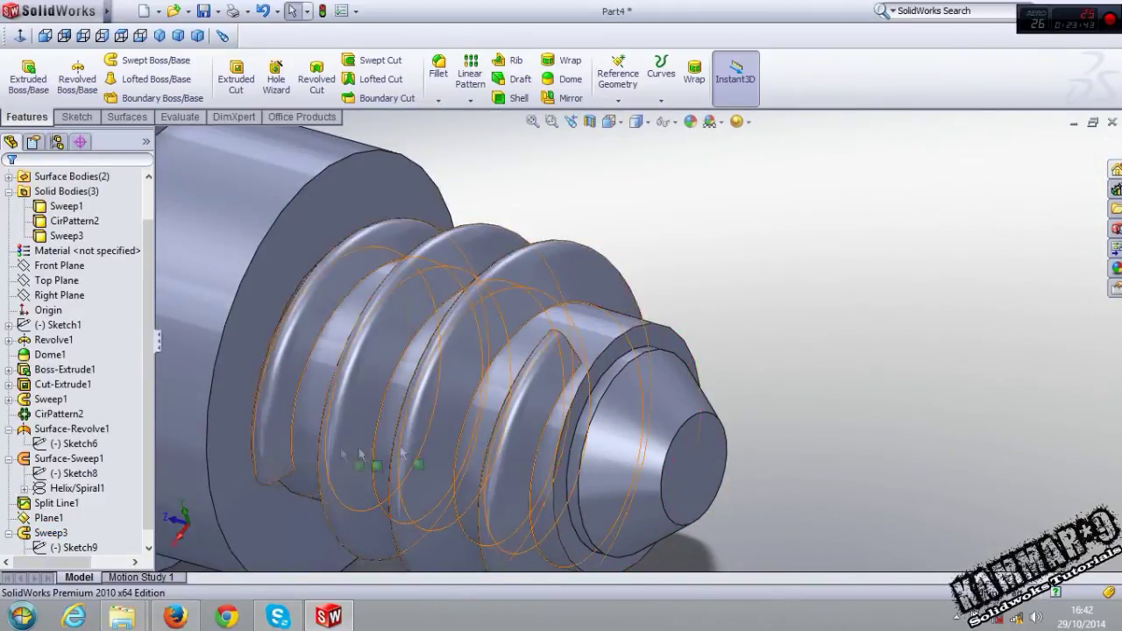
left_click(96, 489)
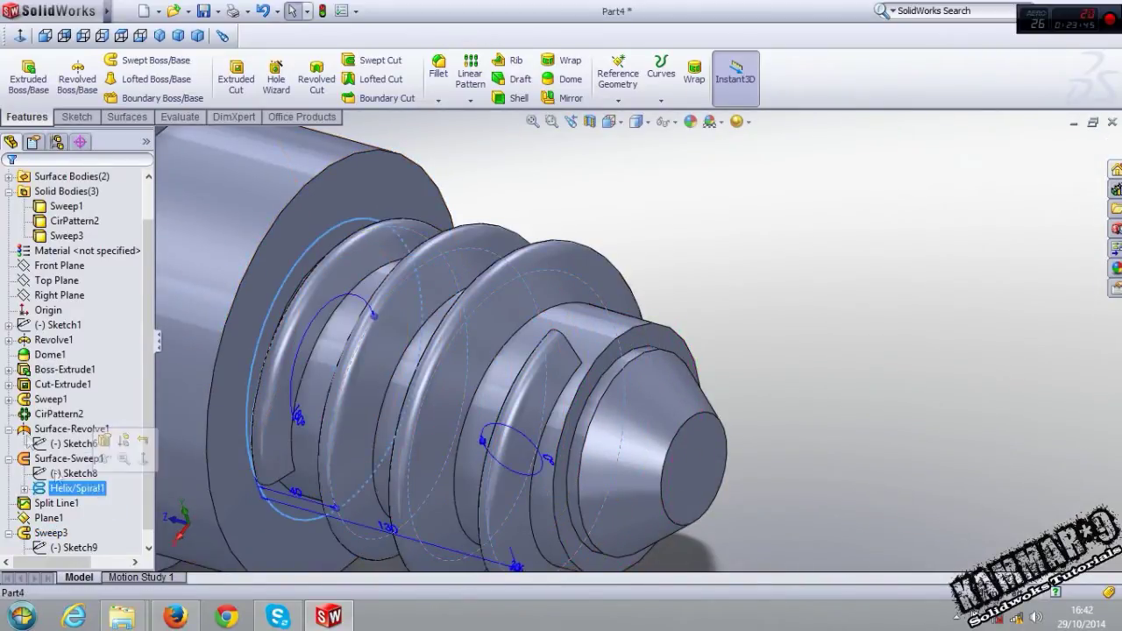
left_click(780, 280)
middle_click_drag(763, 313, 164, 146)
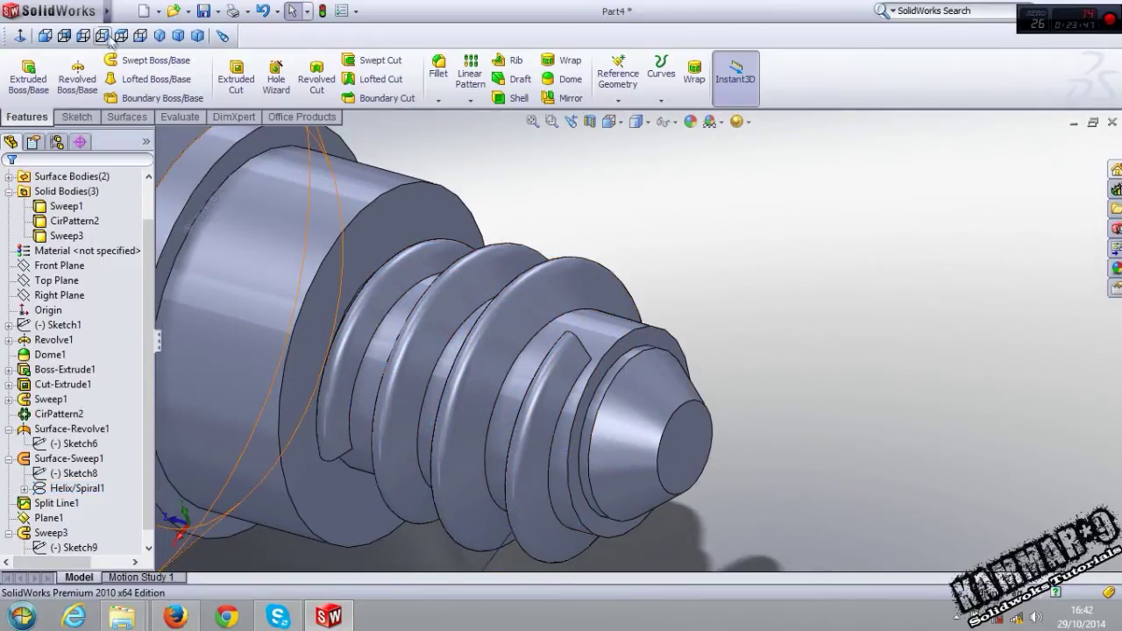
left_click(104, 37)
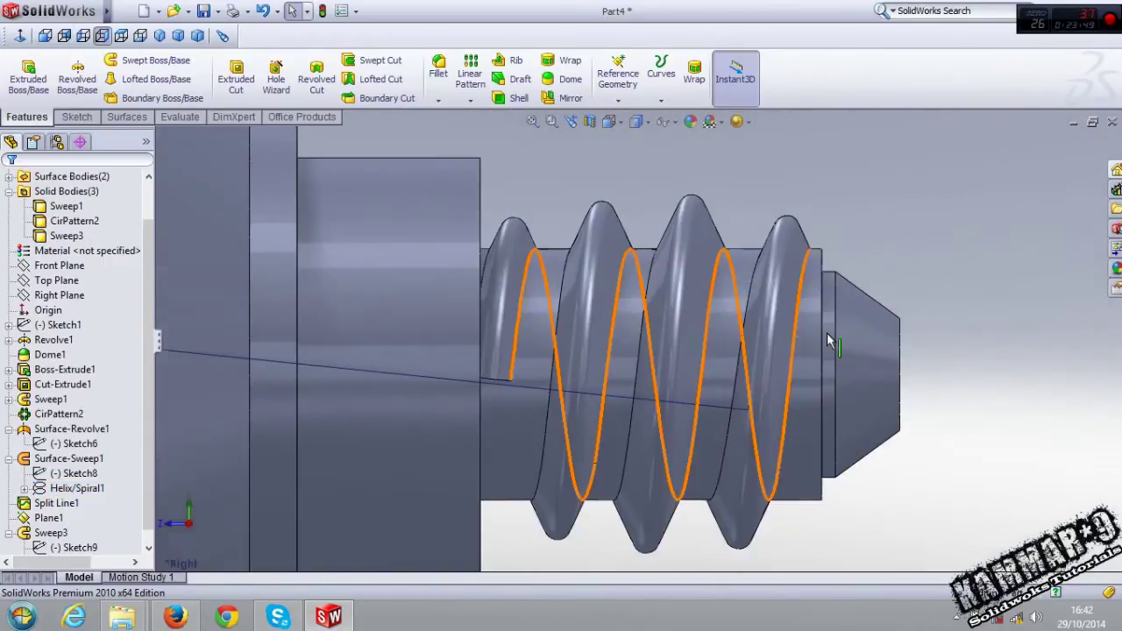
Edit Sketch6, pull the spline point down to flatten the curve, and rebuild
left_click(78, 447)
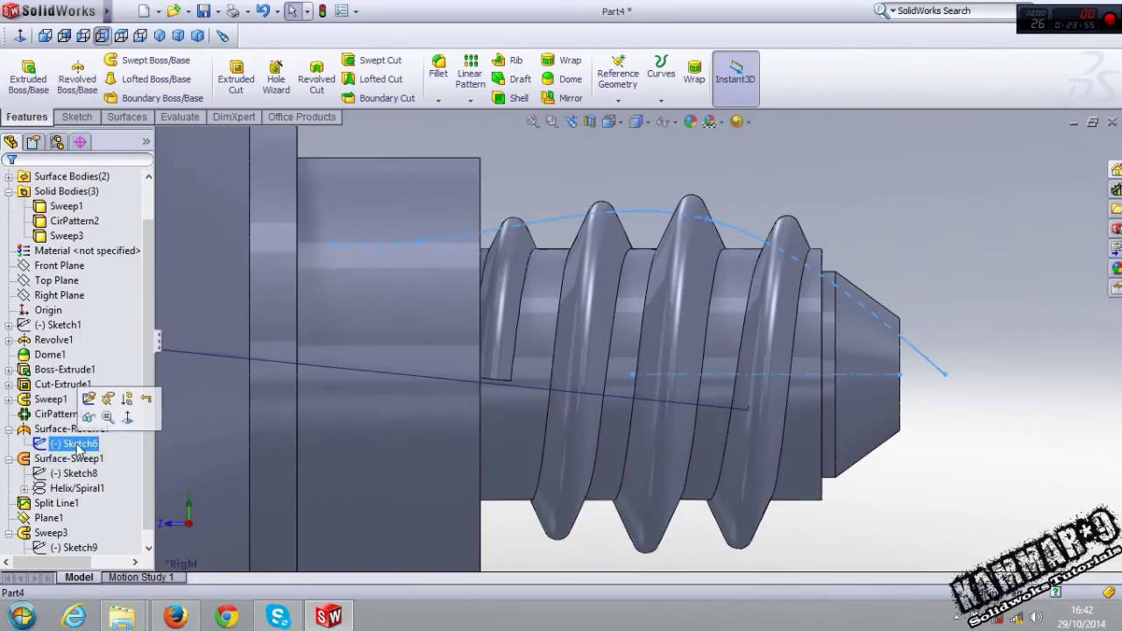
left_click(88, 399)
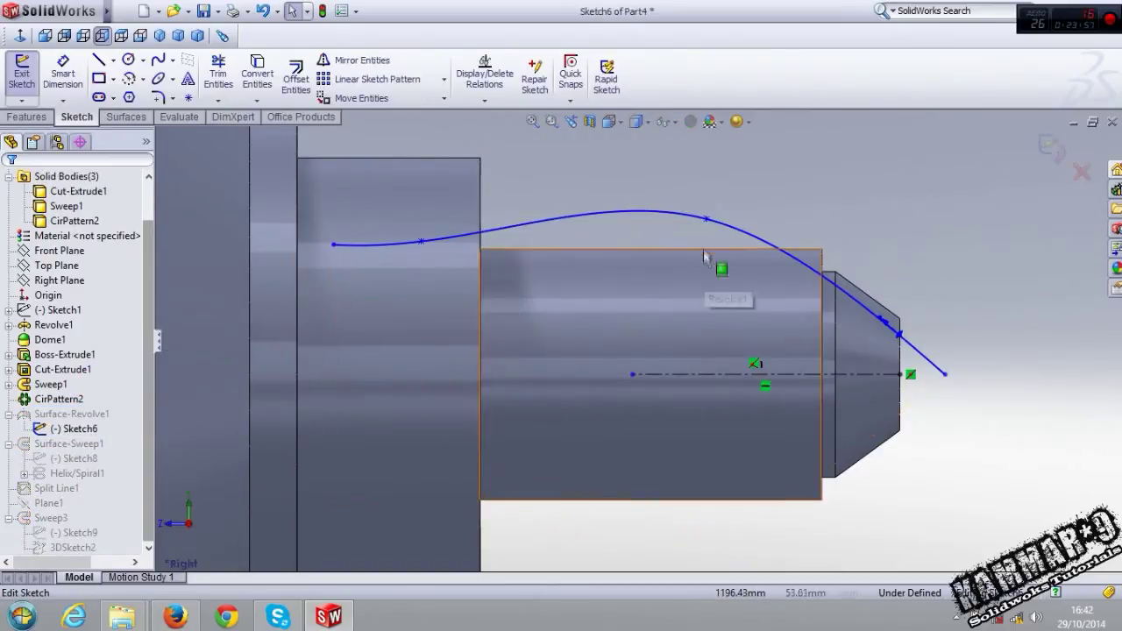
mouse_move(707, 229)
left_mouse_down()
mouse_move(721, 261)
mouse_move(788, 261)
left_mouse_up()
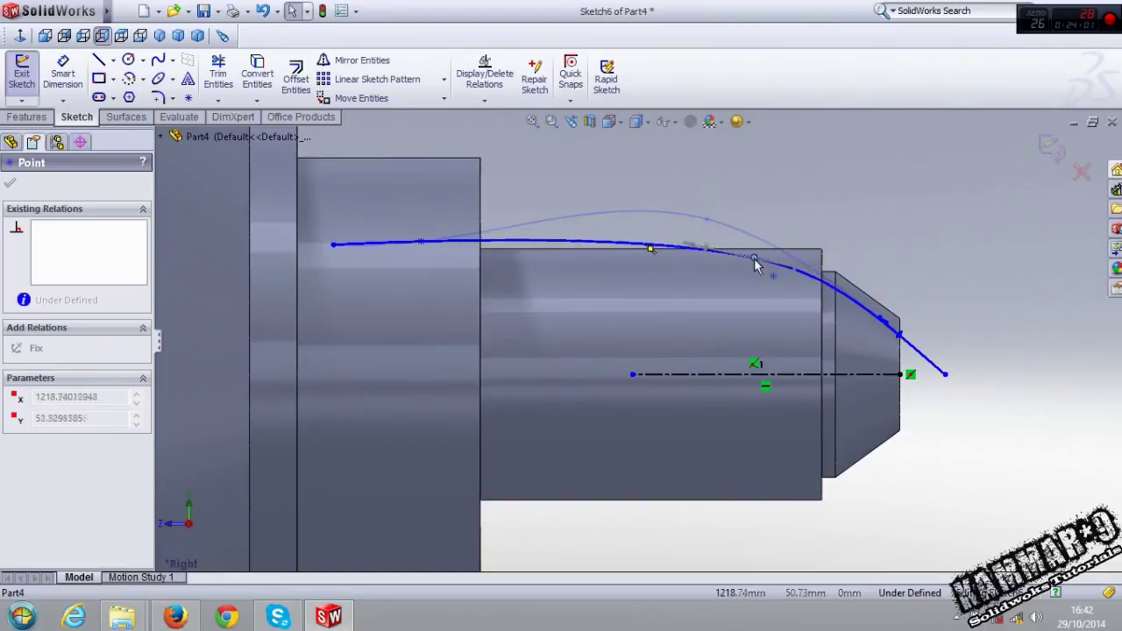
left_click_drag(757, 263, 757, 261)
left_click(1049, 152)
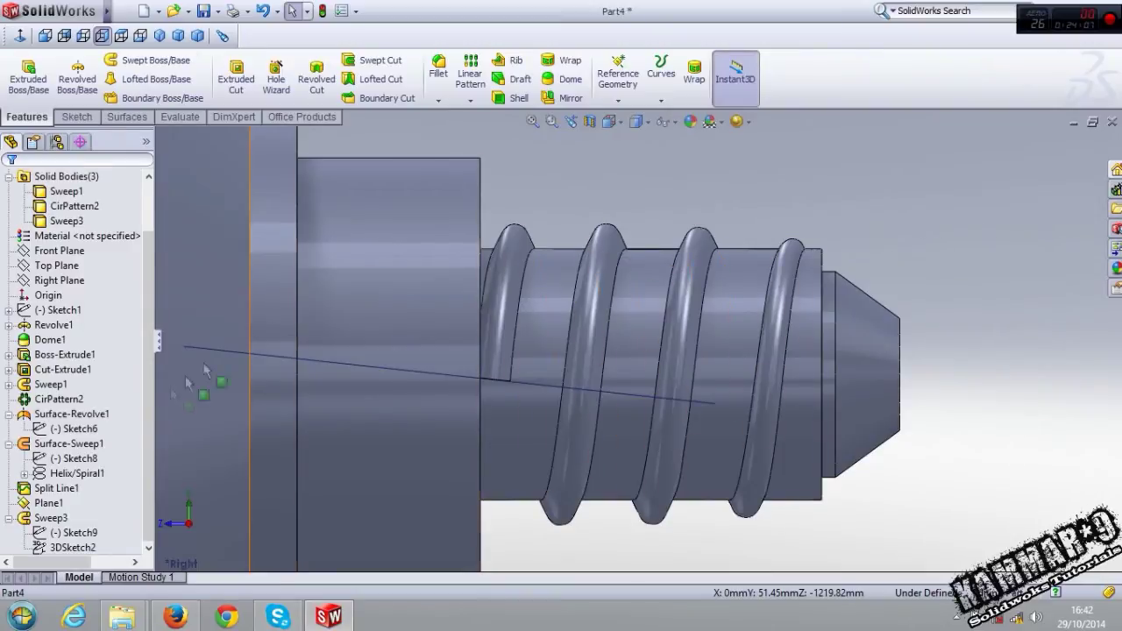
Select Sketch8, the helix, Sweep3 and Sketch9 in the tree to review the sweep inputs
left_click(78, 459)
left_click(77, 473)
left_click(71, 517)
left_click(70, 534)
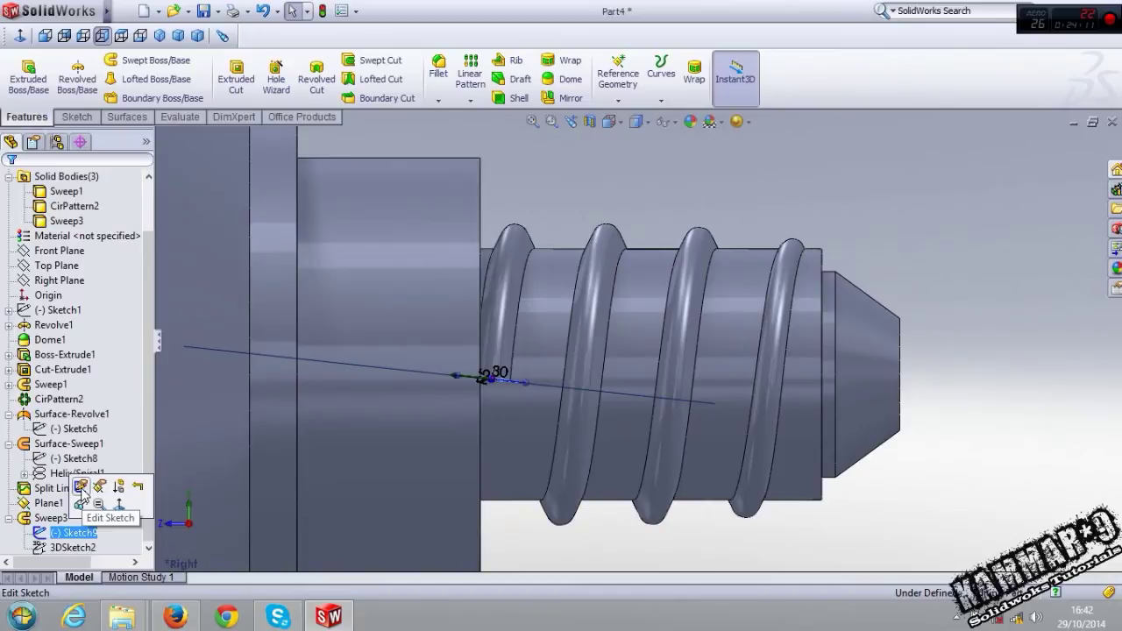
Edit Sketch9, moving the triangle's lower point down-left and top vertex left
left_click(80, 487)
middle_click_drag(491, 394, 451, 483)
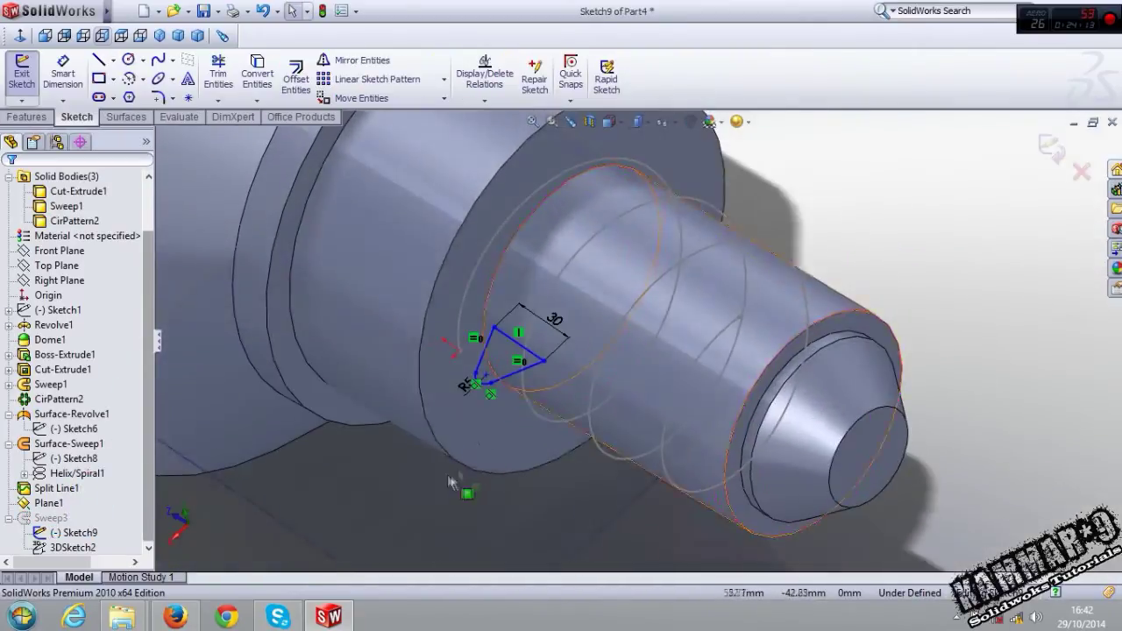
scroll(473, 386, "down", 3)
left_click_drag(474, 402, 463, 412)
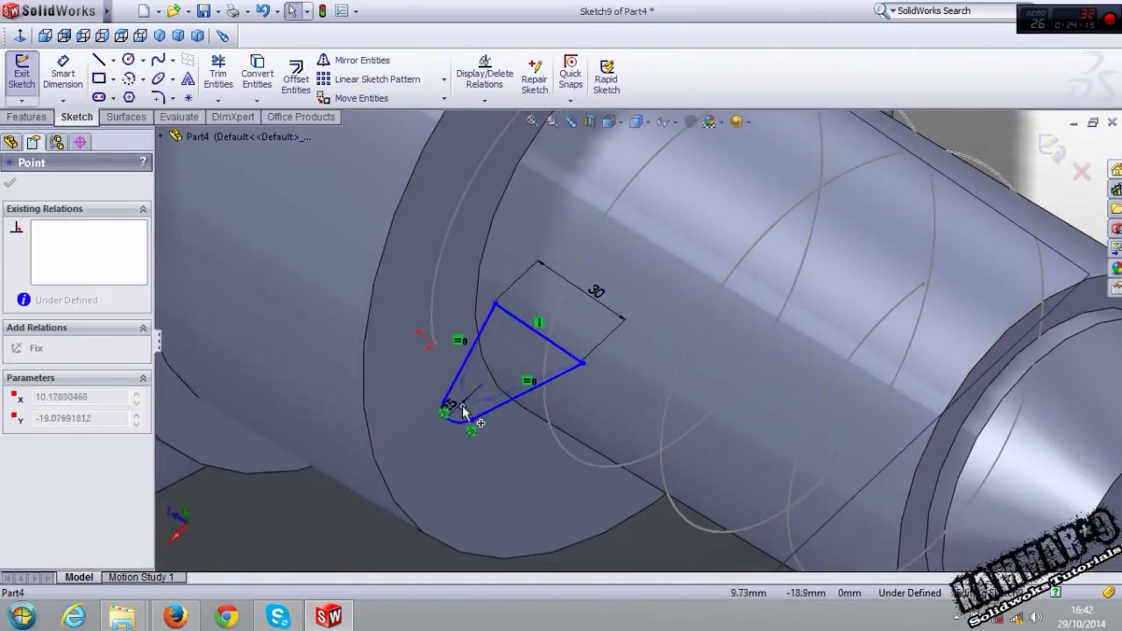
left_click(574, 375)
left_click_drag(574, 377, 581, 360)
key("Escape")
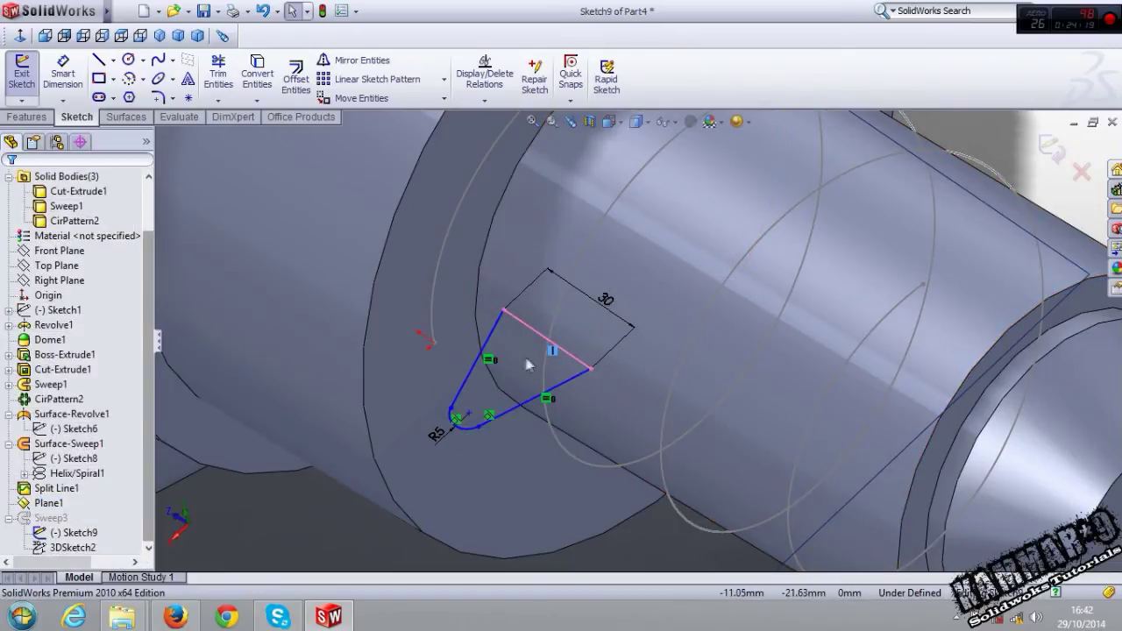
left_click_drag(503, 313, 482, 318)
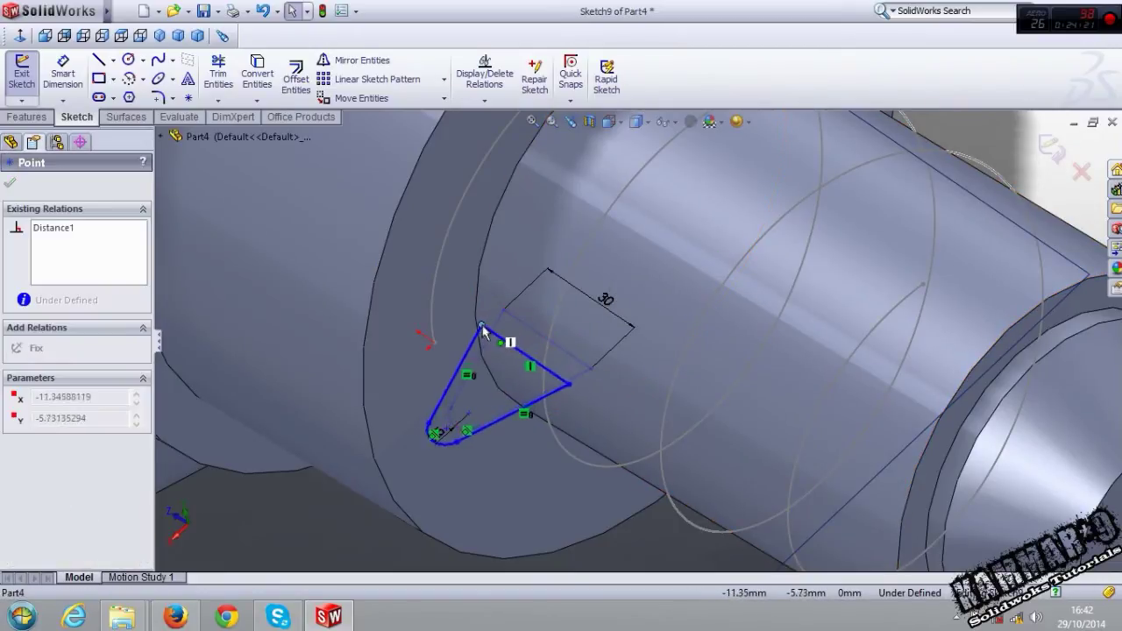
left_click(581, 390)
key("Escape")
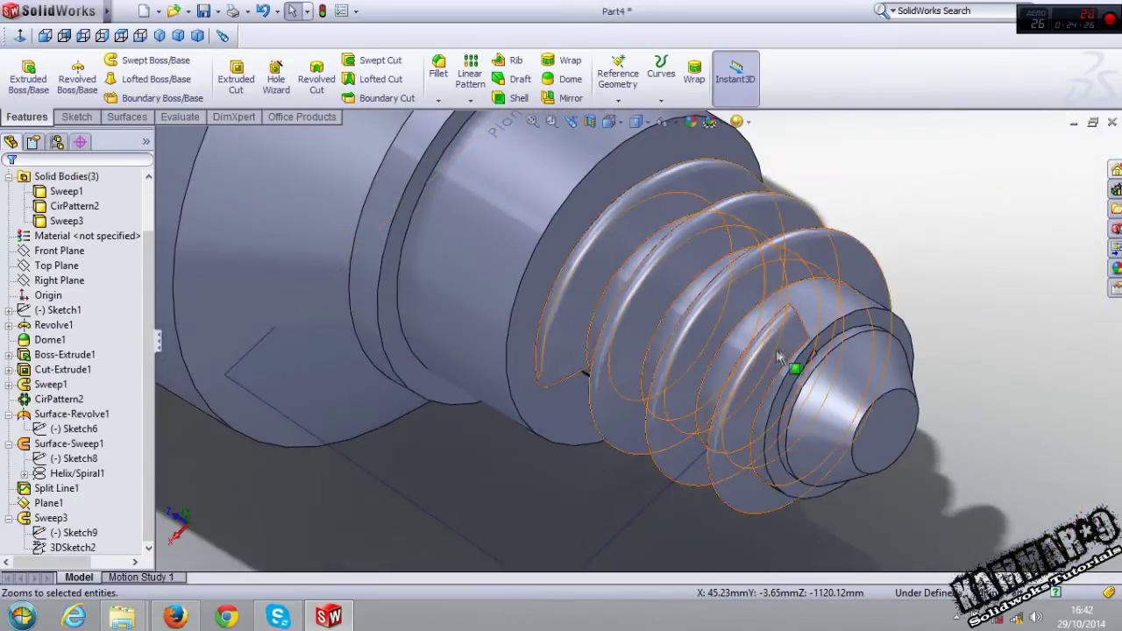
Undo the profile changes repeatedly until the earlier thread sweep rebuilds
mouse_move(859, 292)
middle_mouse_down()
mouse_move(815, 242)
mouse_move(814, 170)
mouse_move(651, 231)
mouse_move(768, 369)
mouse_move(639, 291)
middle_mouse_up()
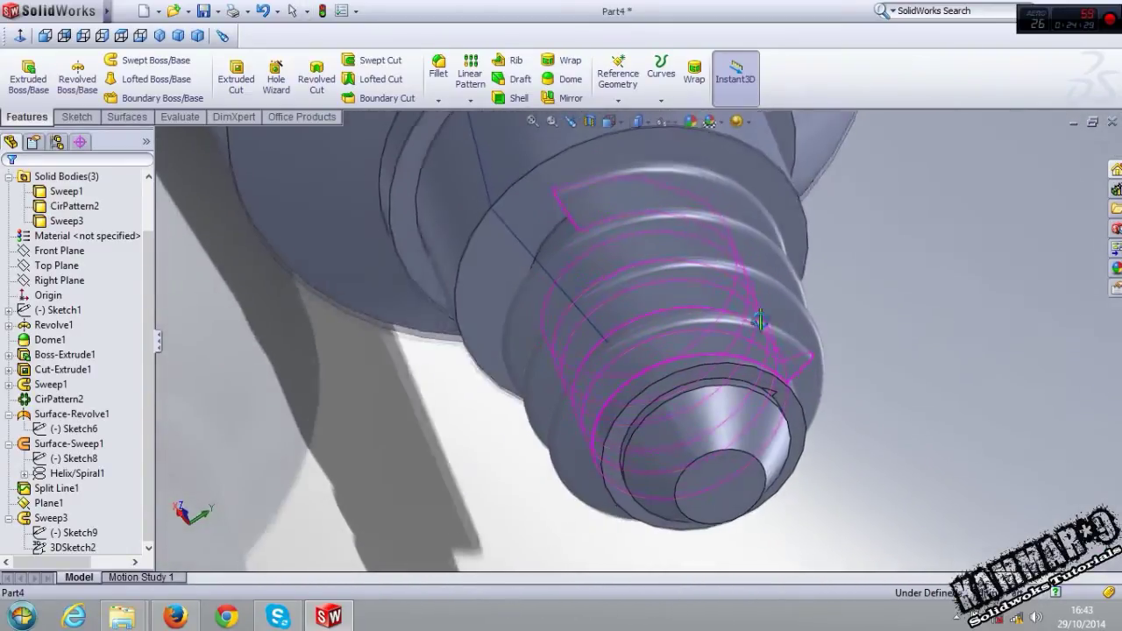
left_click(266, 13)
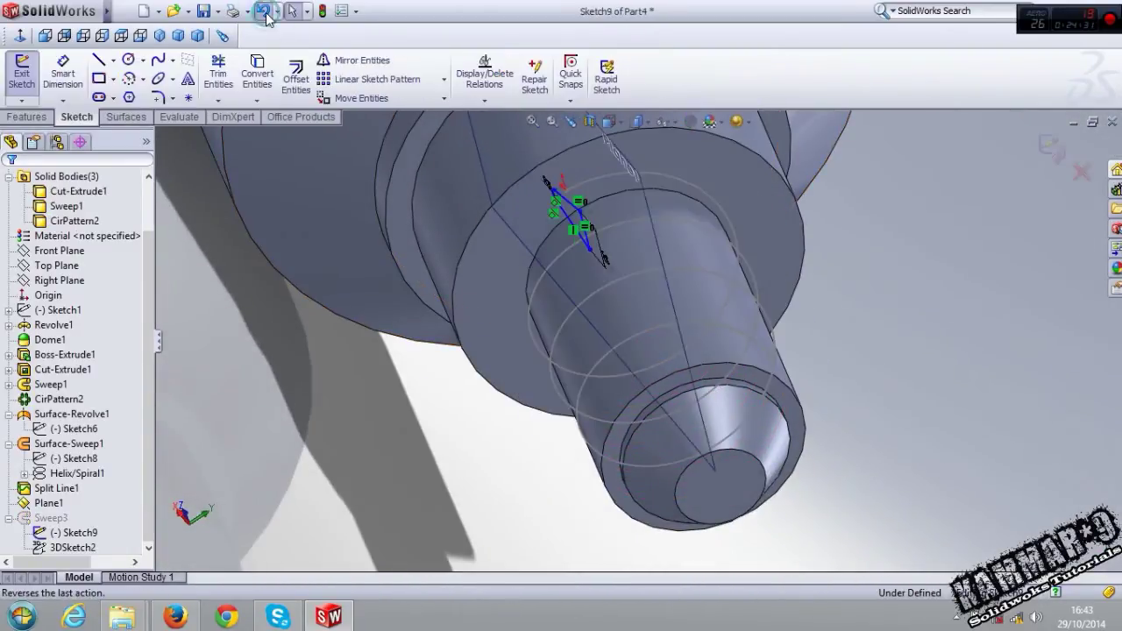
left_click(266, 12)
left_click(266, 12)
left_click(265, 12)
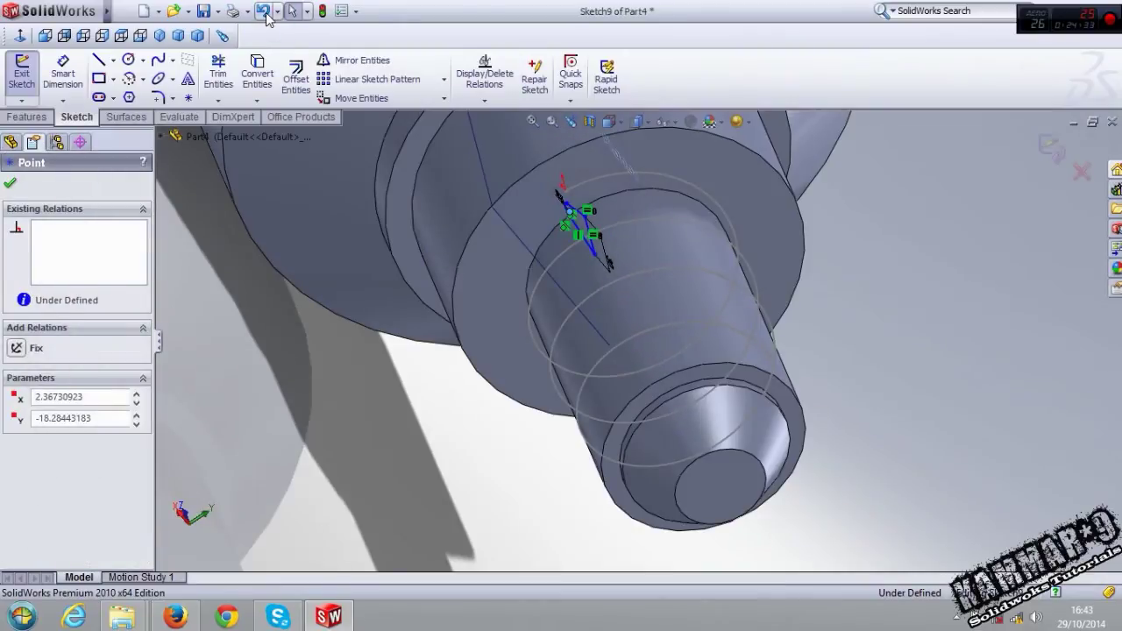
left_click(265, 12)
left_click(266, 12)
middle_click_drag(692, 405, 368, 120)
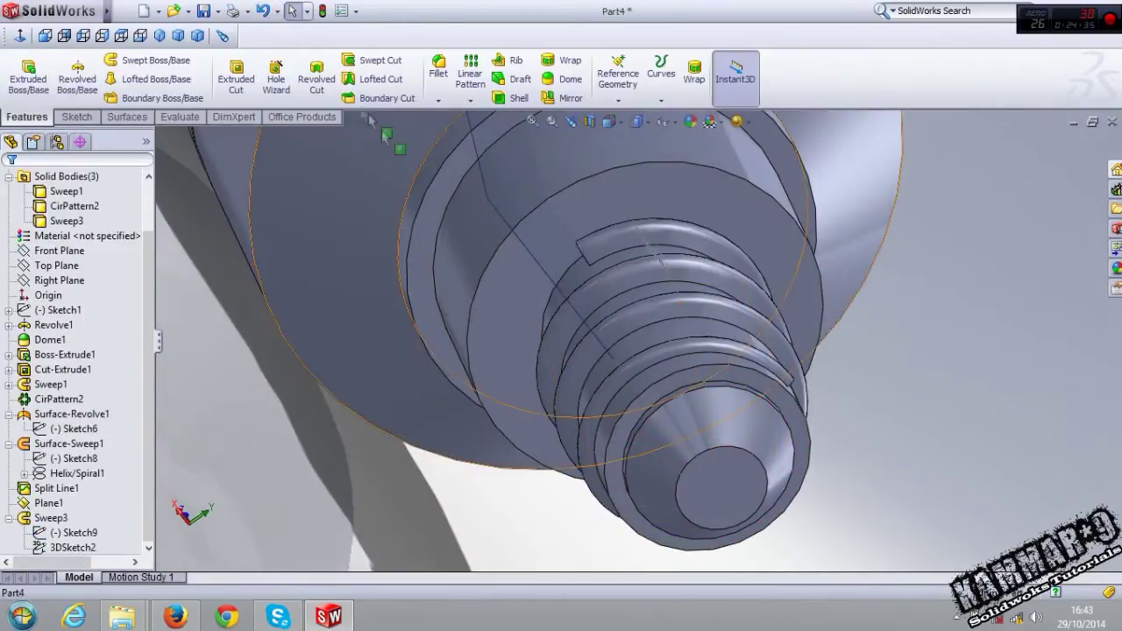
left_click(266, 12)
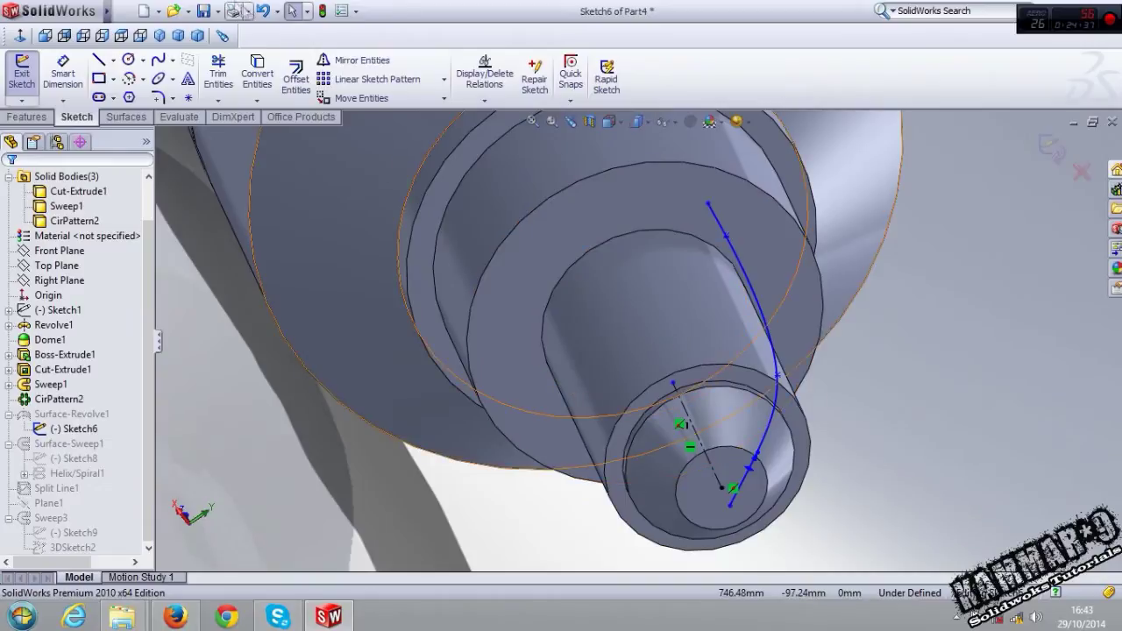
left_click(266, 12)
left_click(266, 12)
left_click(266, 12)
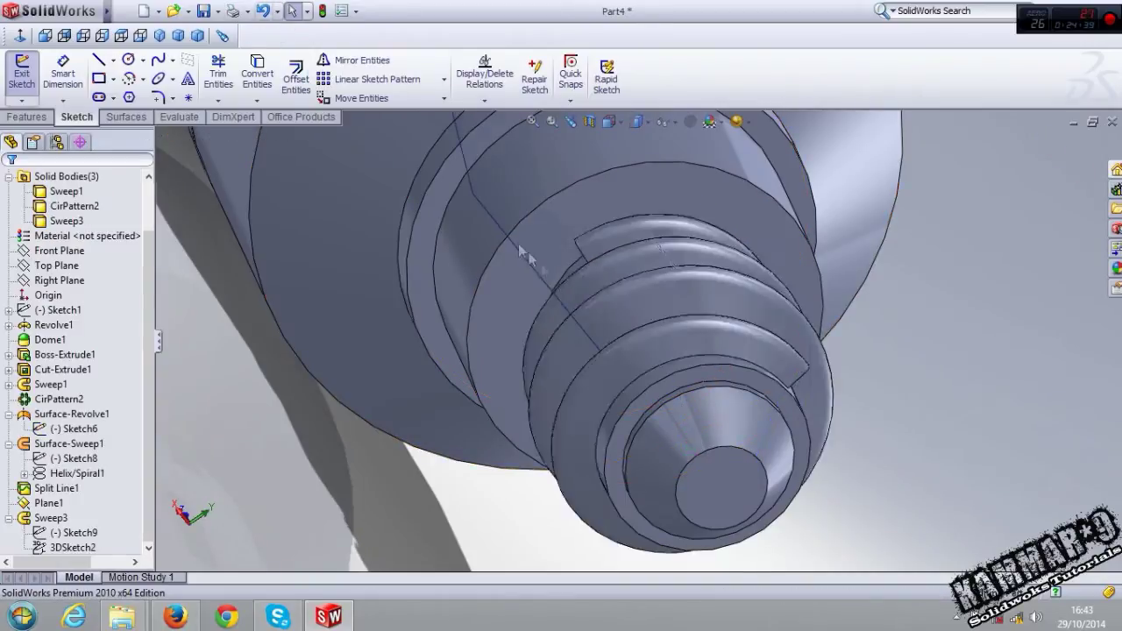
mouse_move(663, 396)
middle_mouse_down()
mouse_move(553, 105)
mouse_move(514, 318)
mouse_move(715, 275)
mouse_move(734, 355)
middle_mouse_up()
Deselect Plane1 and pick the thread's front circular edge
left_click(444, 257)
left_click(363, 314)
scroll(604, 360, "down", 2)
left_click(645, 371)
mouse_move(646, 371)
middle_mouse_down()
mouse_move(675, 300)
mouse_move(726, 472)
mouse_move(669, 351)
mouse_move(640, 388)
mouse_move(654, 369)
mouse_move(648, 397)
middle_mouse_up()
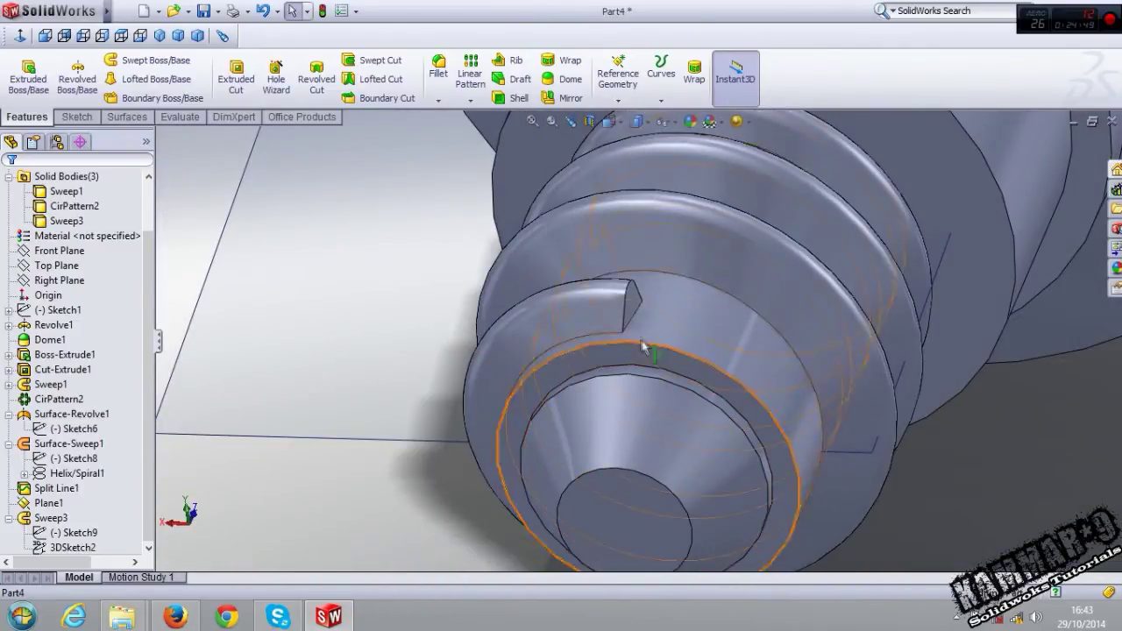
Round the thread-end edge with a 15 mm fillet
scroll(642, 325, "down", 3)
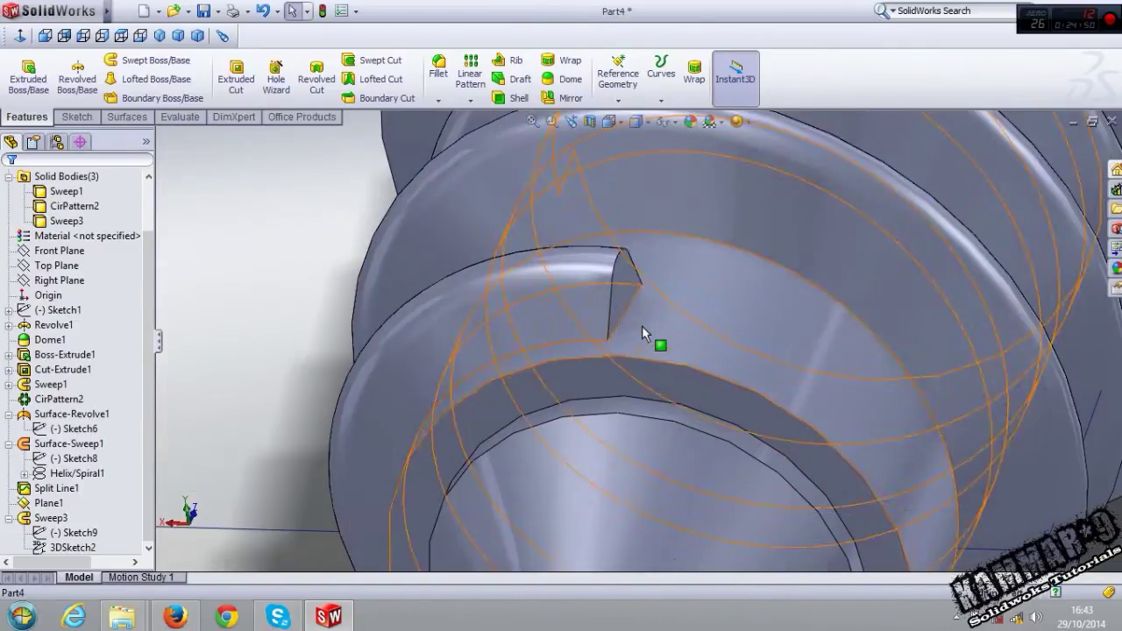
left_click(619, 285)
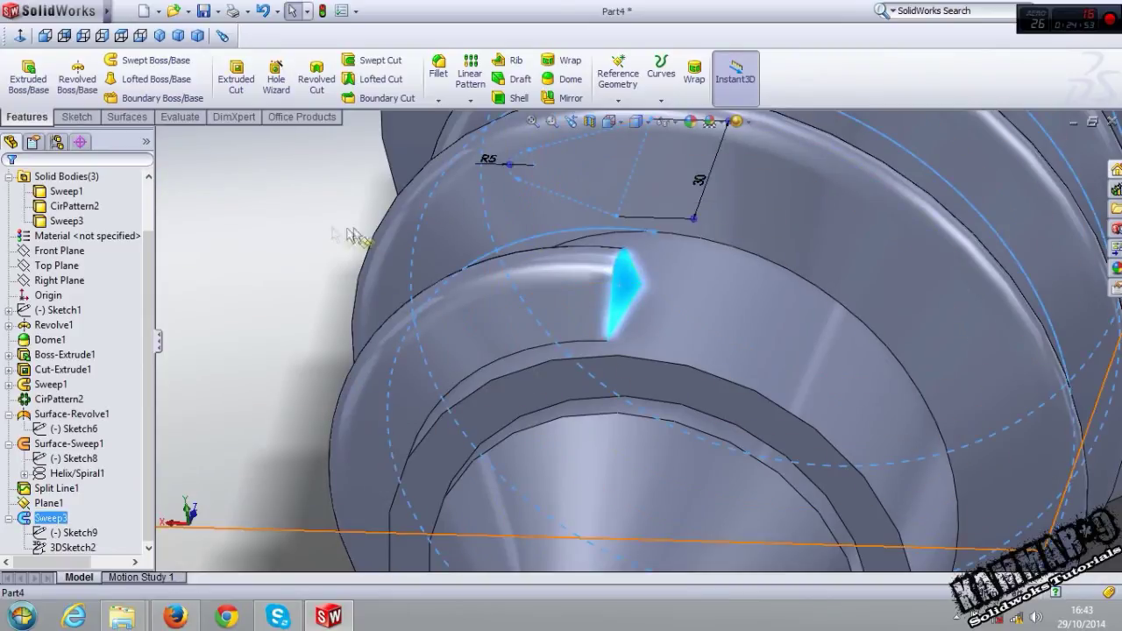
left_click(437, 70)
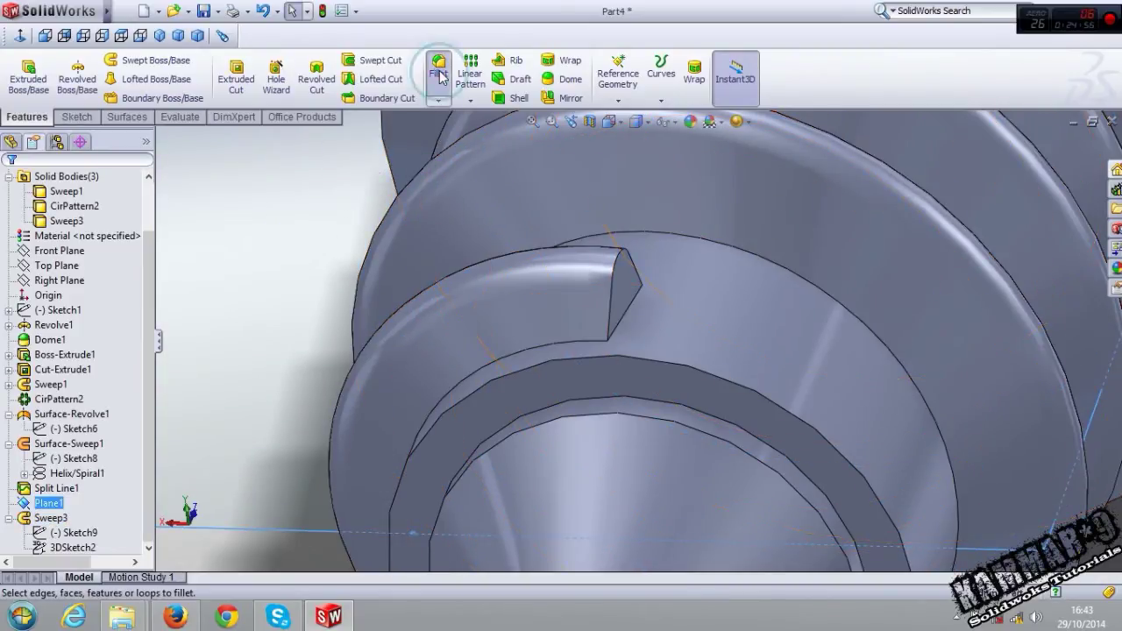
left_click(629, 311)
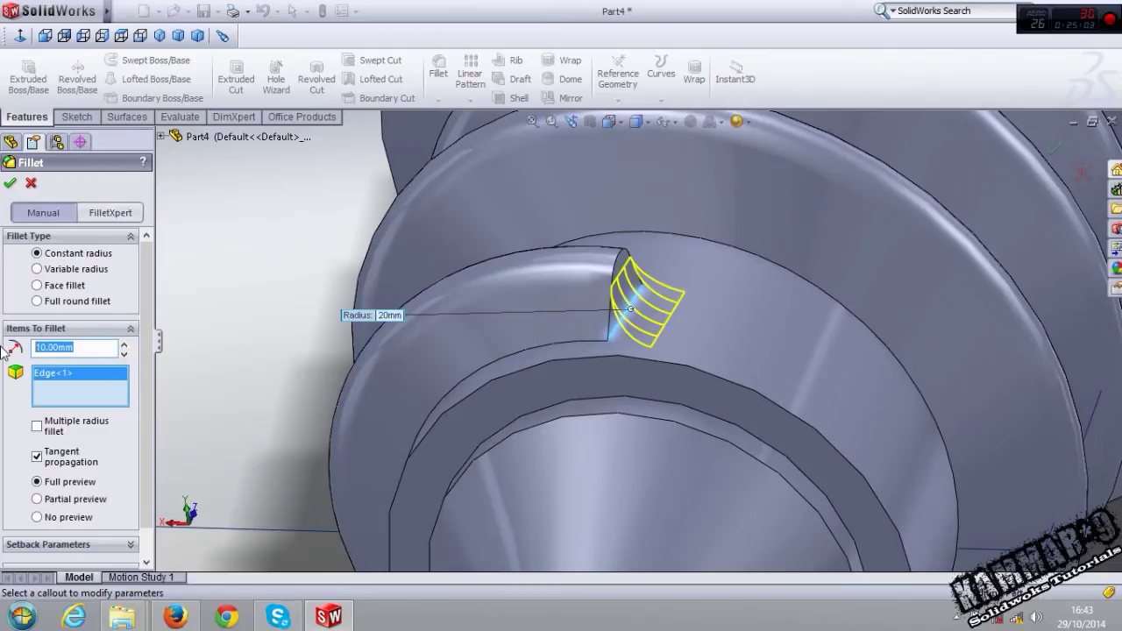
type("15")
key("Return")
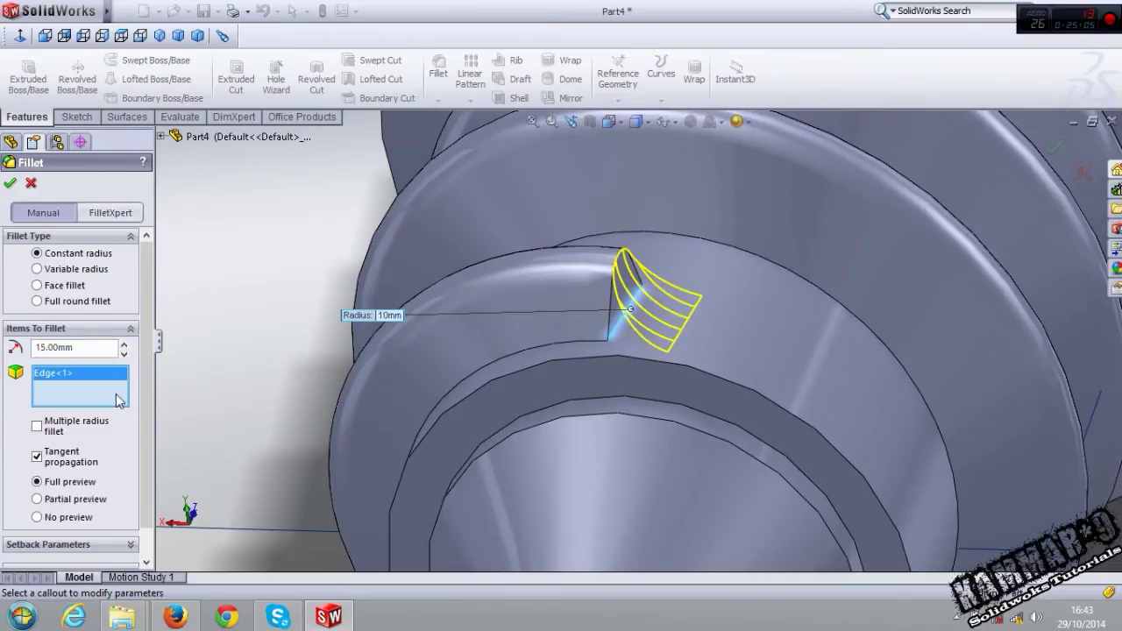
key("Return")
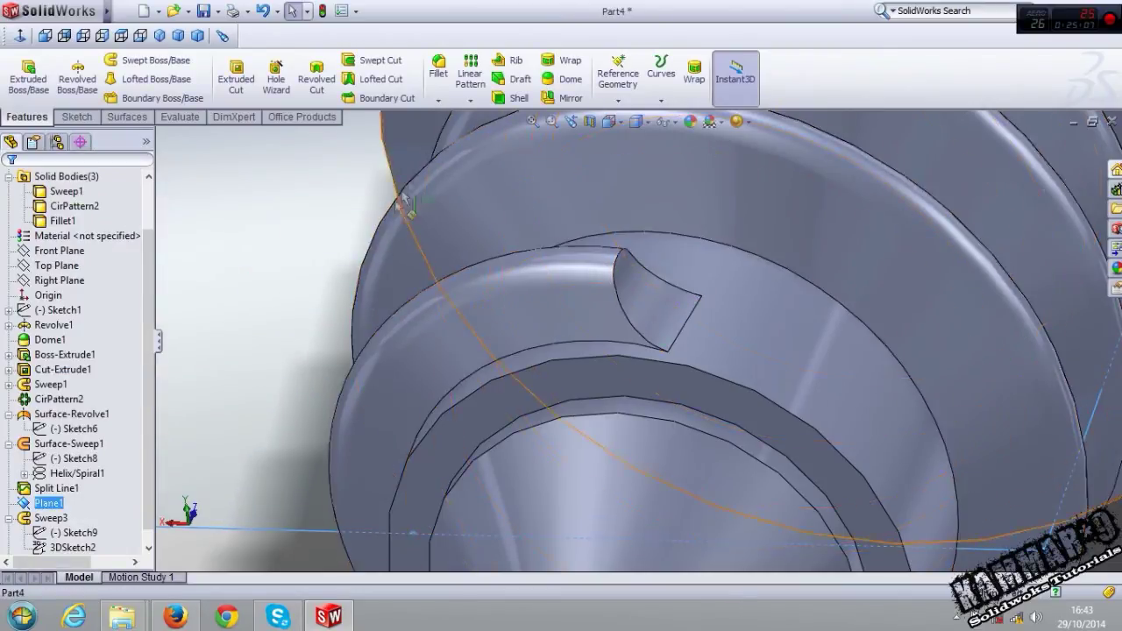
Start a second fillet at 10 mm on the curved thread-end edge
left_click(444, 78)
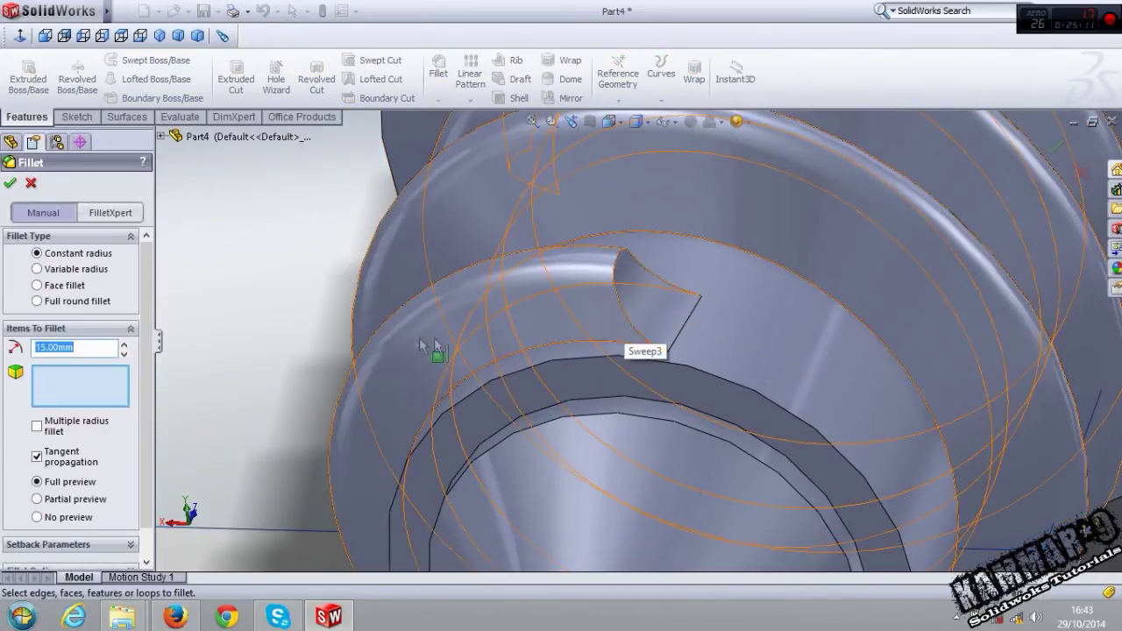
type("10")
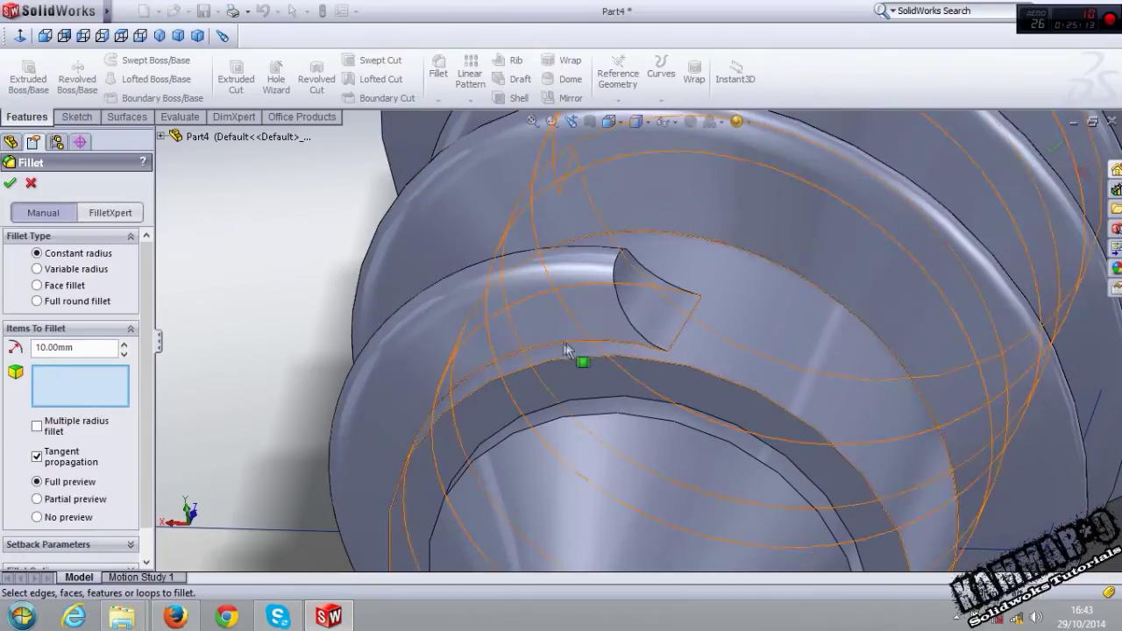
left_click(624, 317)
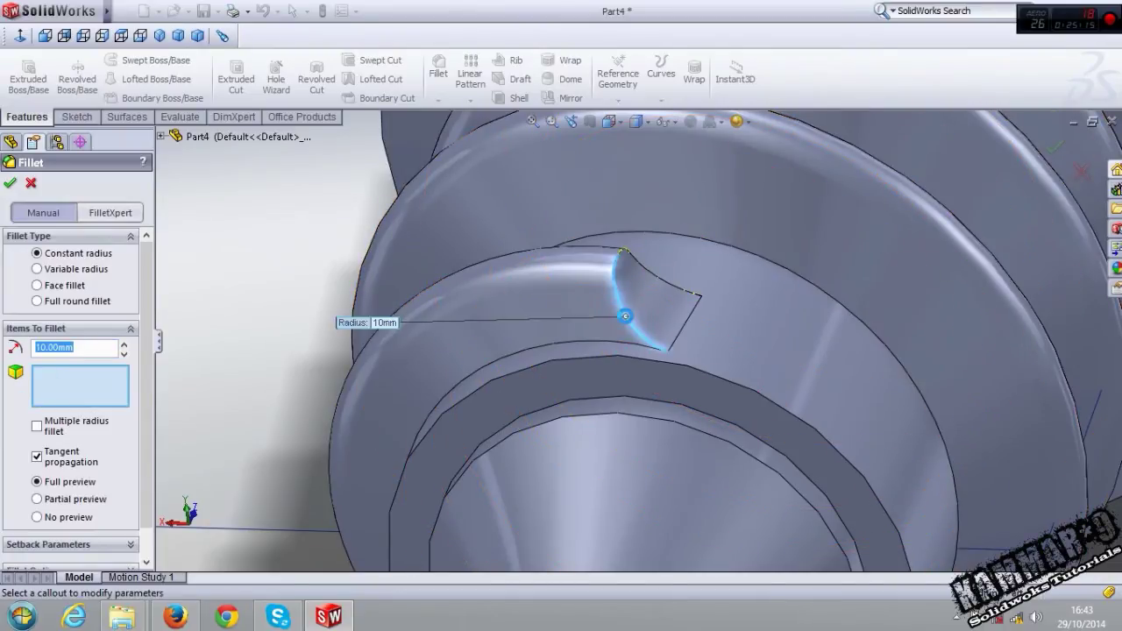
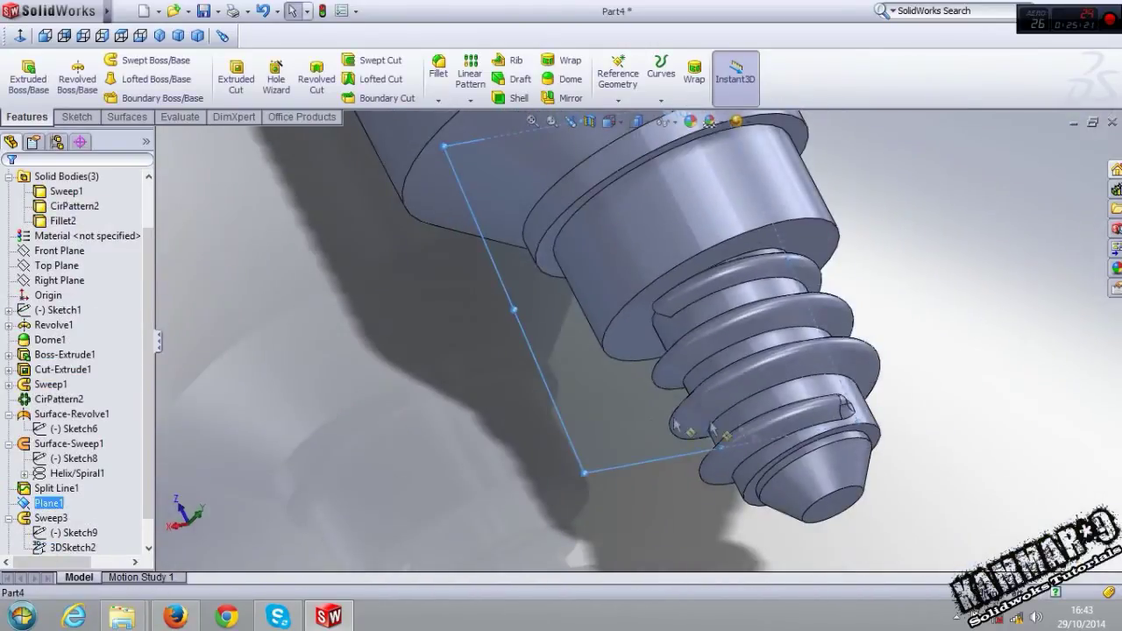
Delete Fillet2 and the R15 Fillet1 from the threaded base, confirming each deletion
mouse_move(711, 429)
middle_mouse_down()
mouse_move(777, 438)
mouse_move(777, 371)
mouse_move(733, 260)
mouse_move(795, 409)
middle_mouse_up()
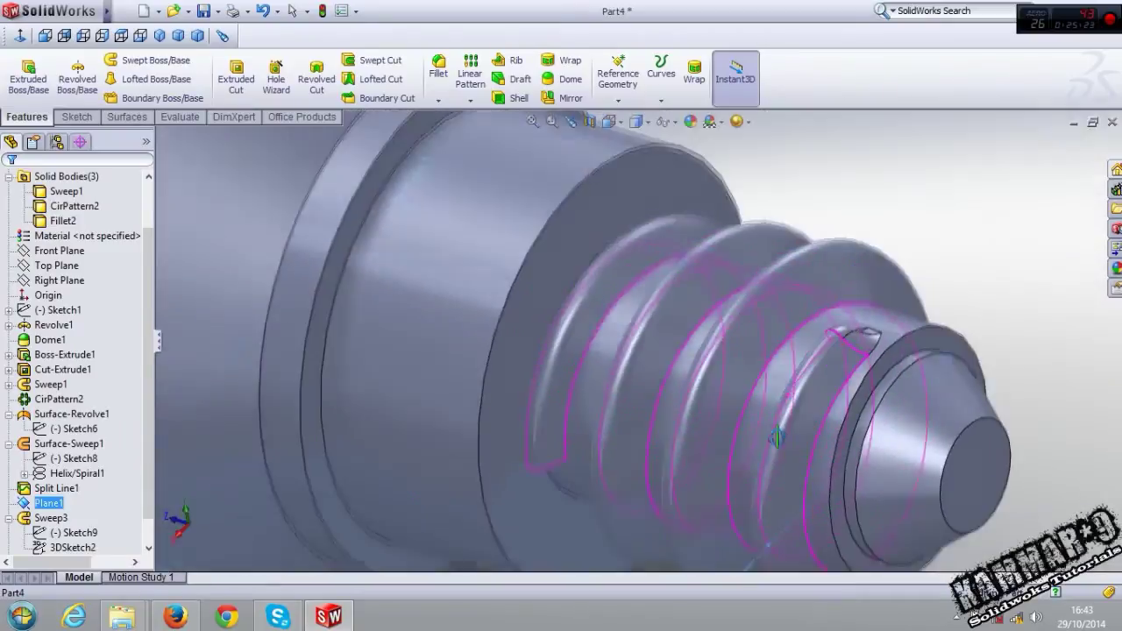
scroll(795, 410, "down", 3)
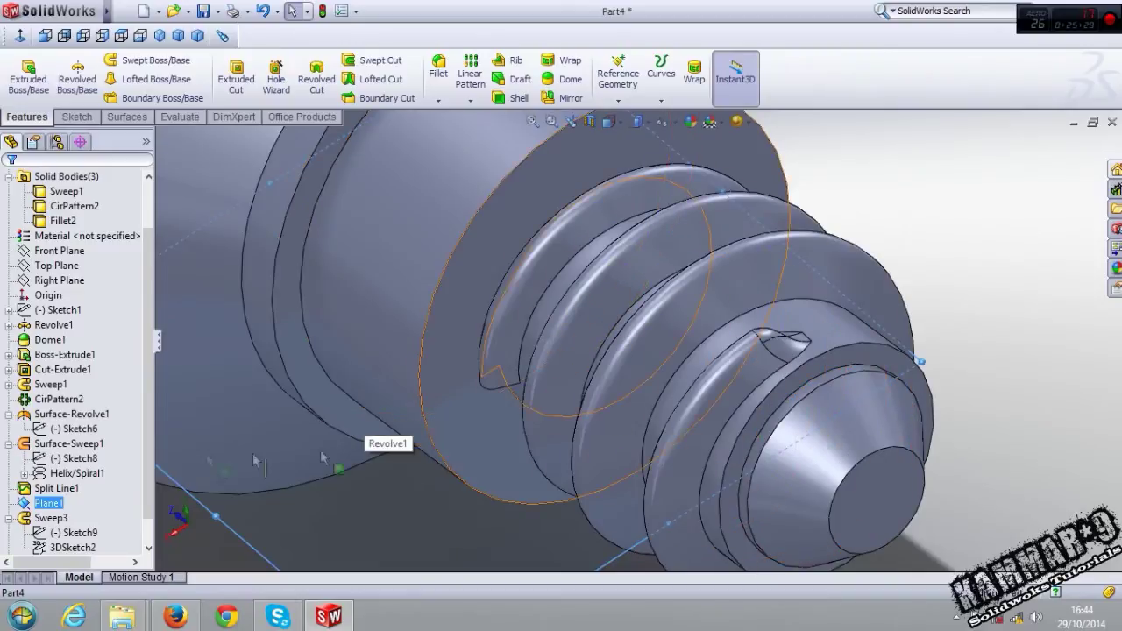
scroll(77, 394, "down", 1)
left_click(48, 548)
key("Delete")
key("Return")
left_click(50, 548)
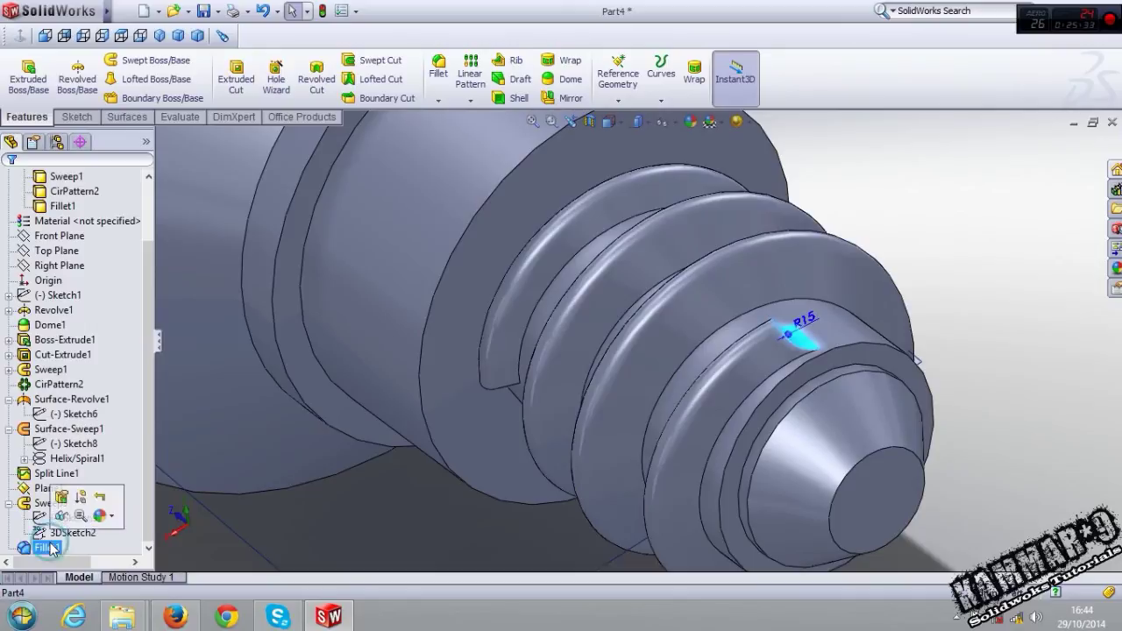
key("Delete")
key("Return")
mouse_move(784, 396)
middle_mouse_down()
mouse_move(642, 444)
mouse_move(636, 388)
mouse_move(659, 295)
mouse_move(838, 333)
mouse_move(805, 373)
middle_mouse_up()
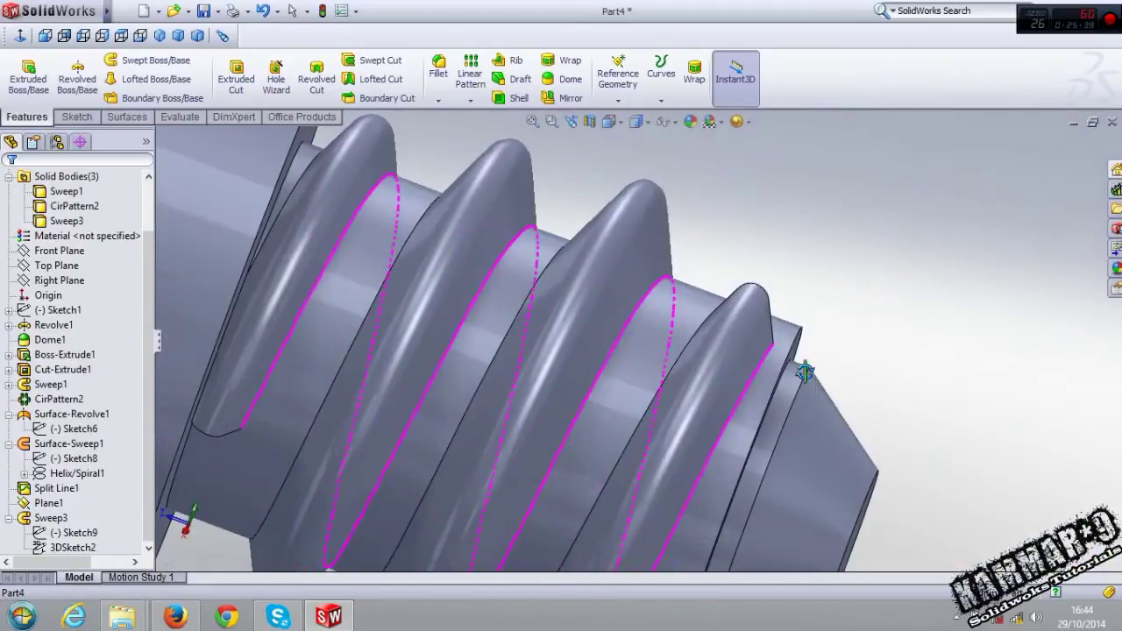
scroll(804, 372, "up", 3)
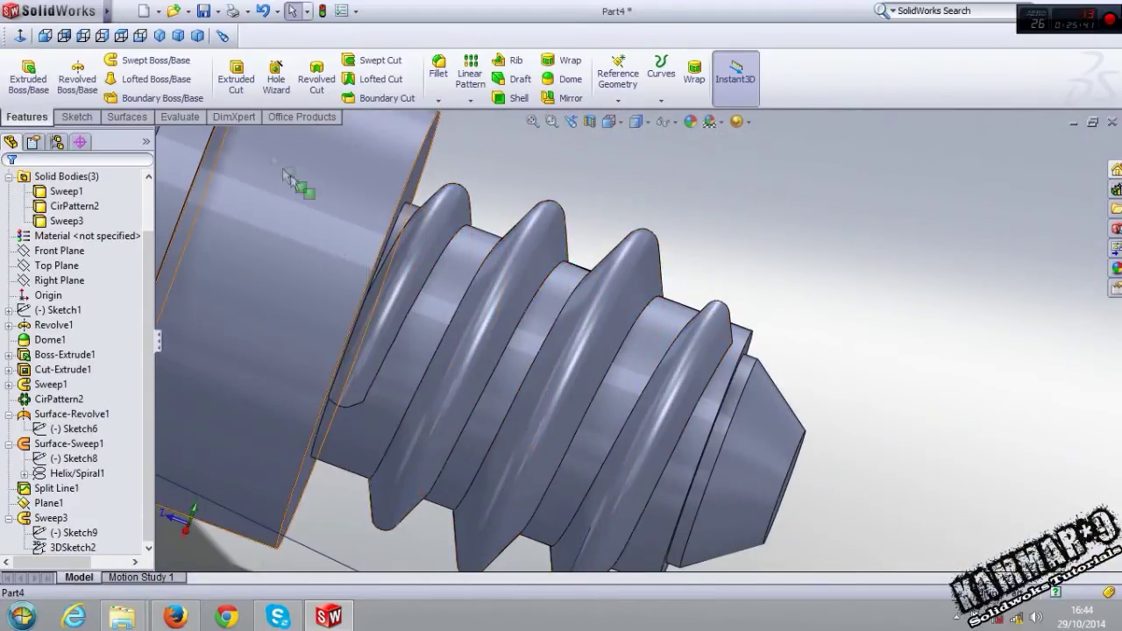
From the Right view, orbit to the threaded tip and edit Sketch6 under Surface-Revolve1
left_click(56, 488)
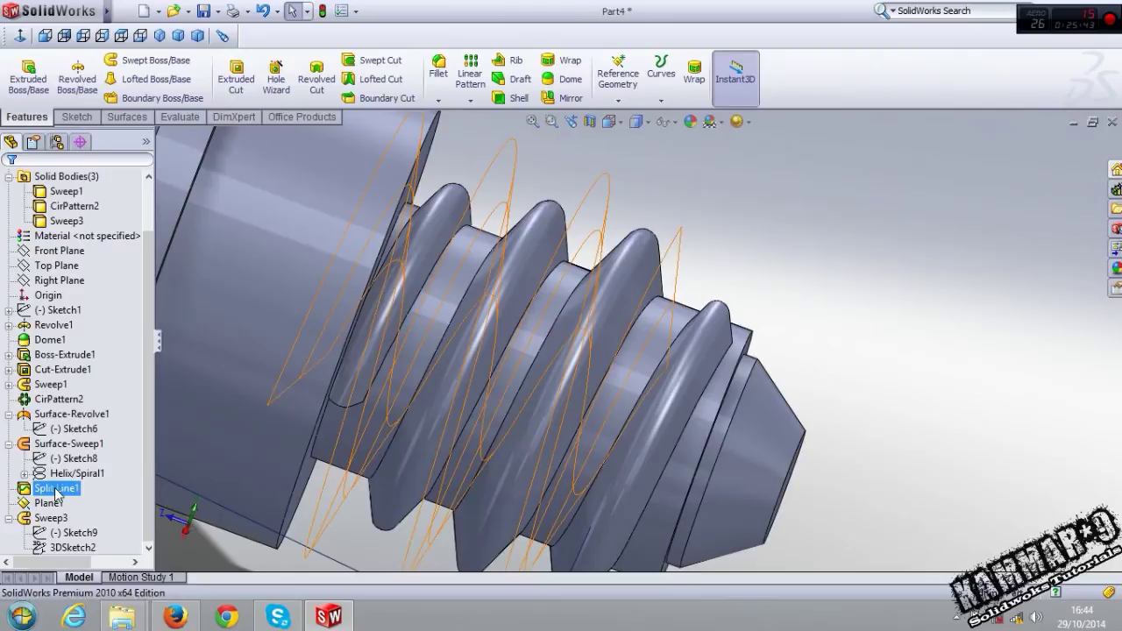
left_click(102, 36)
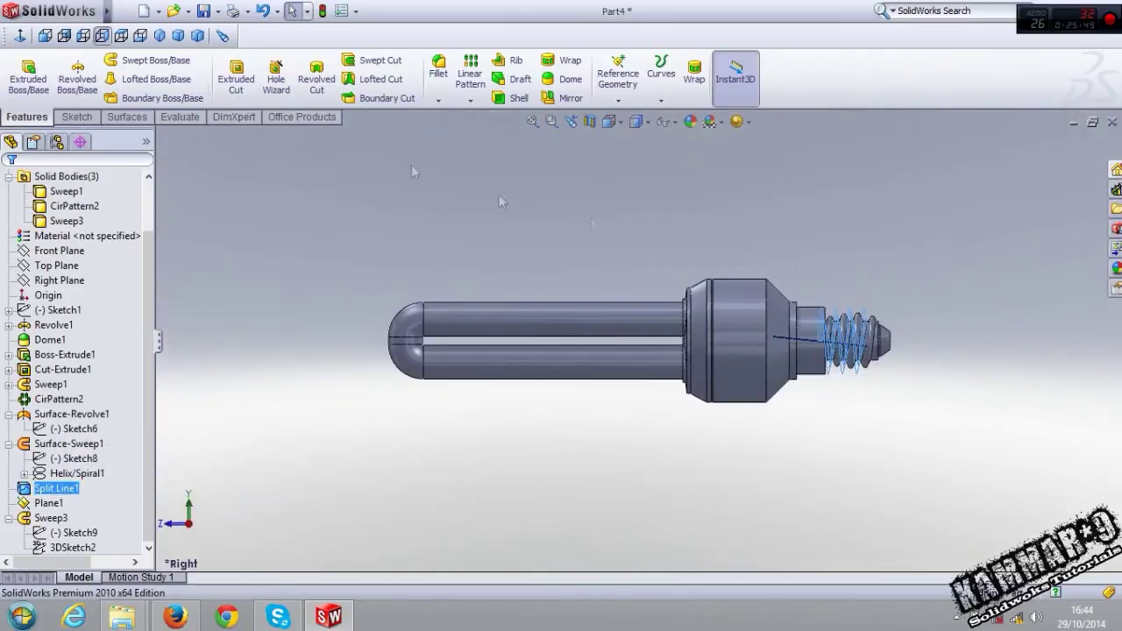
scroll(894, 386, "down", 3)
scroll(876, 333, "down", 3)
scroll(868, 271, "down", 2)
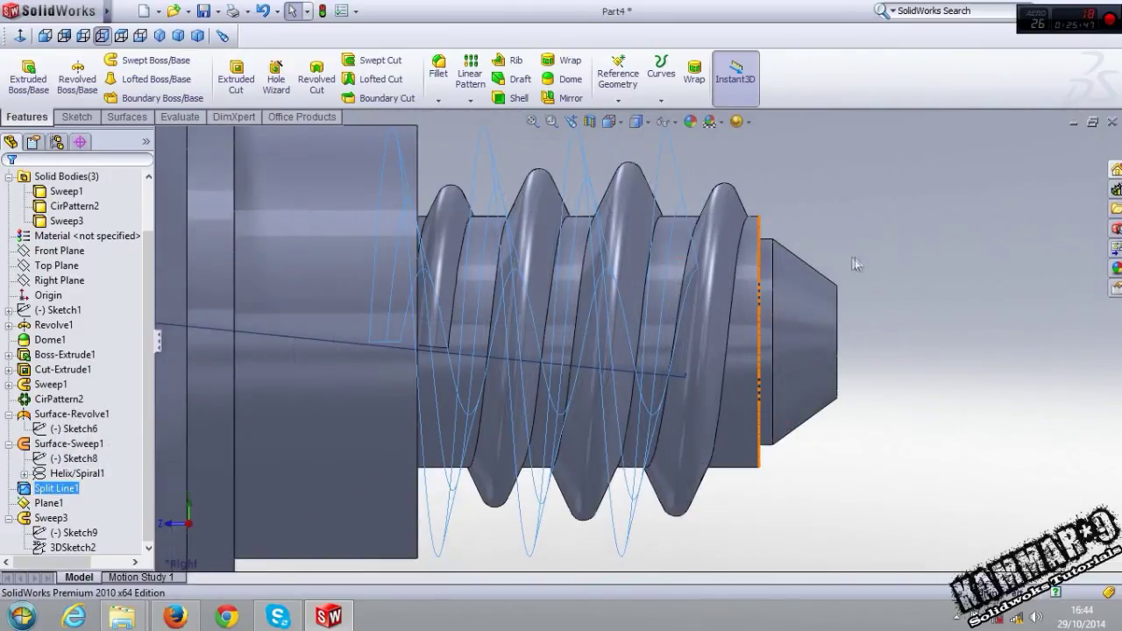
mouse_move(815, 215)
middle_mouse_down()
mouse_move(689, 348)
mouse_move(491, 383)
middle_mouse_up()
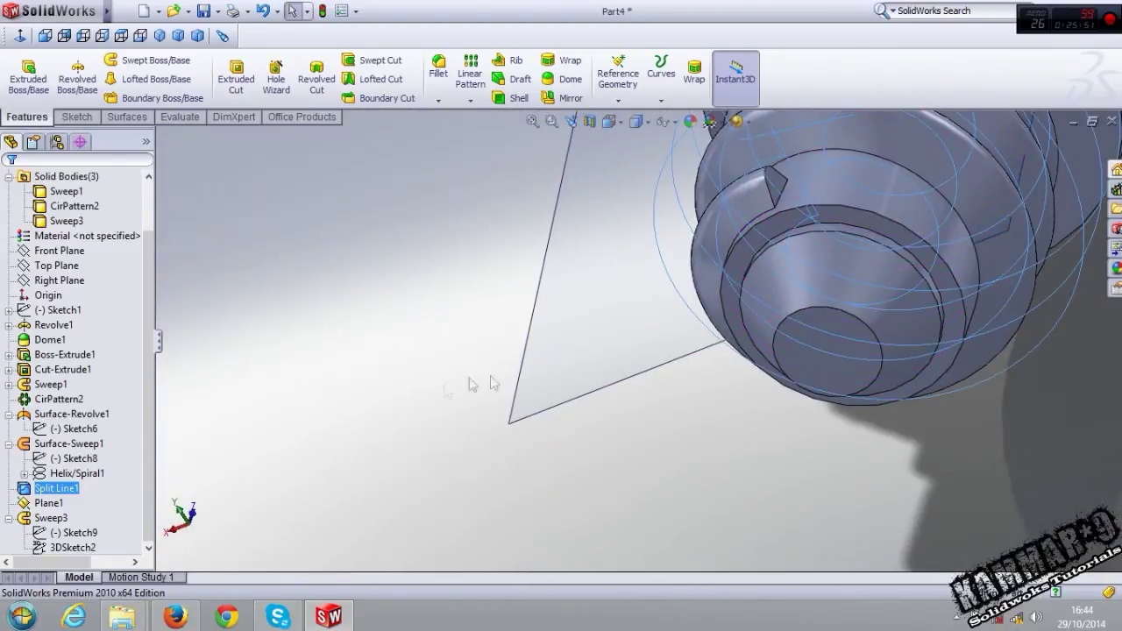
left_click(50, 517)
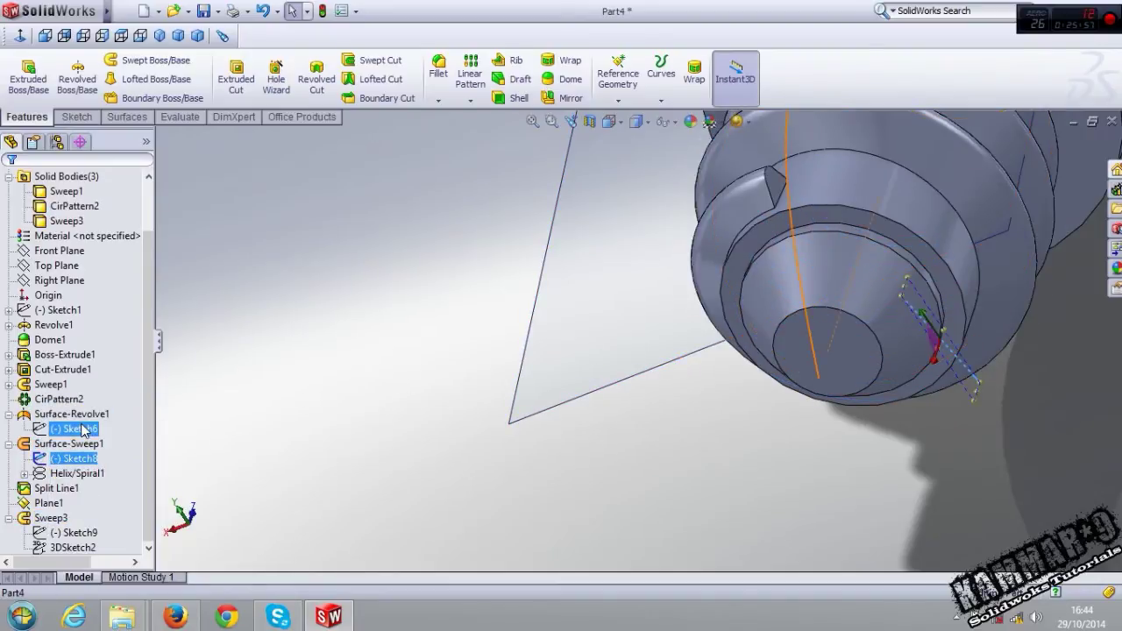
left_click(83, 429)
left_click(93, 380)
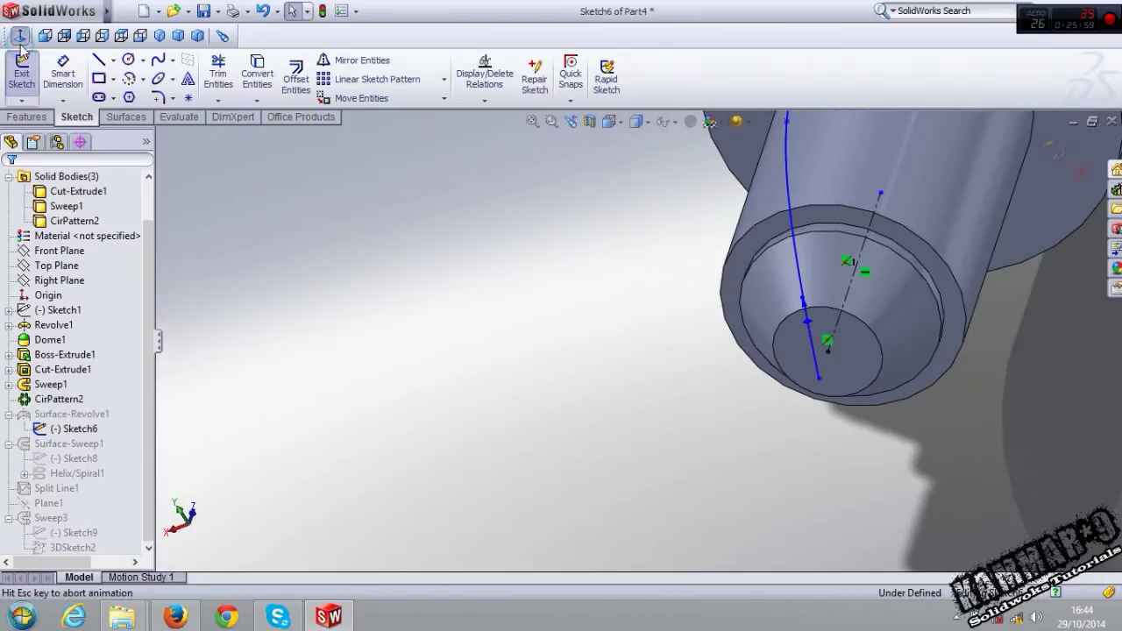
Drag the Sketch6 spline endpoint up-left to shorten it, then exit the sketch to rebuild
scroll(876, 333, "down", 3)
scroll(776, 381, "down", 3)
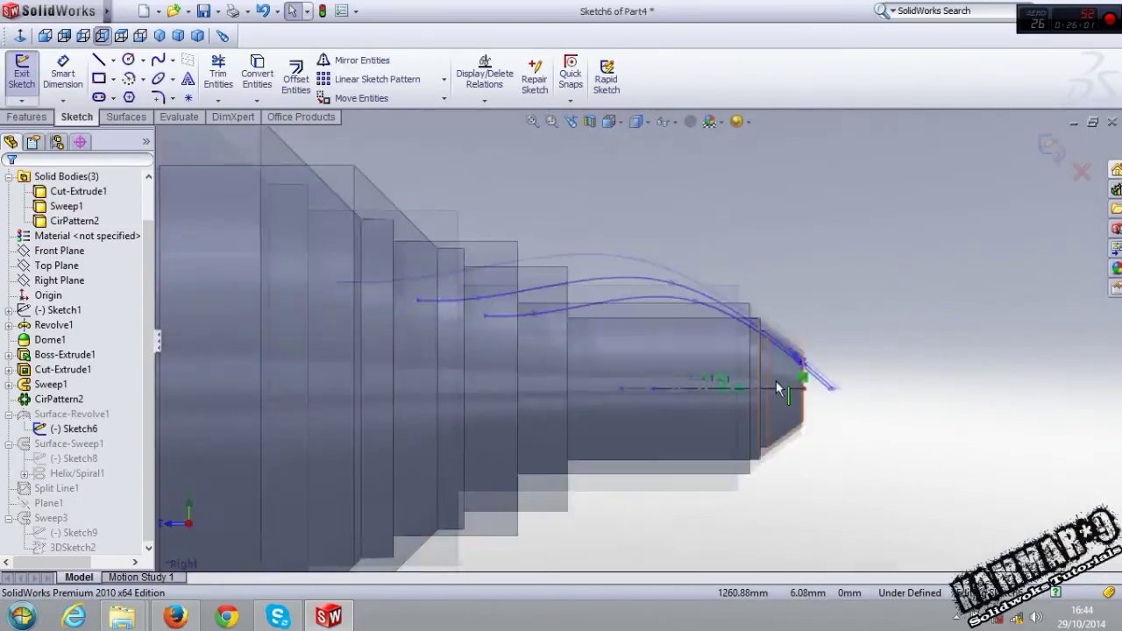
scroll(714, 294, "down", 3)
scroll(579, 230, "down", 2)
mouse_move(553, 214)
left_mouse_down()
mouse_move(442, 217)
mouse_move(446, 201)
left_mouse_up()
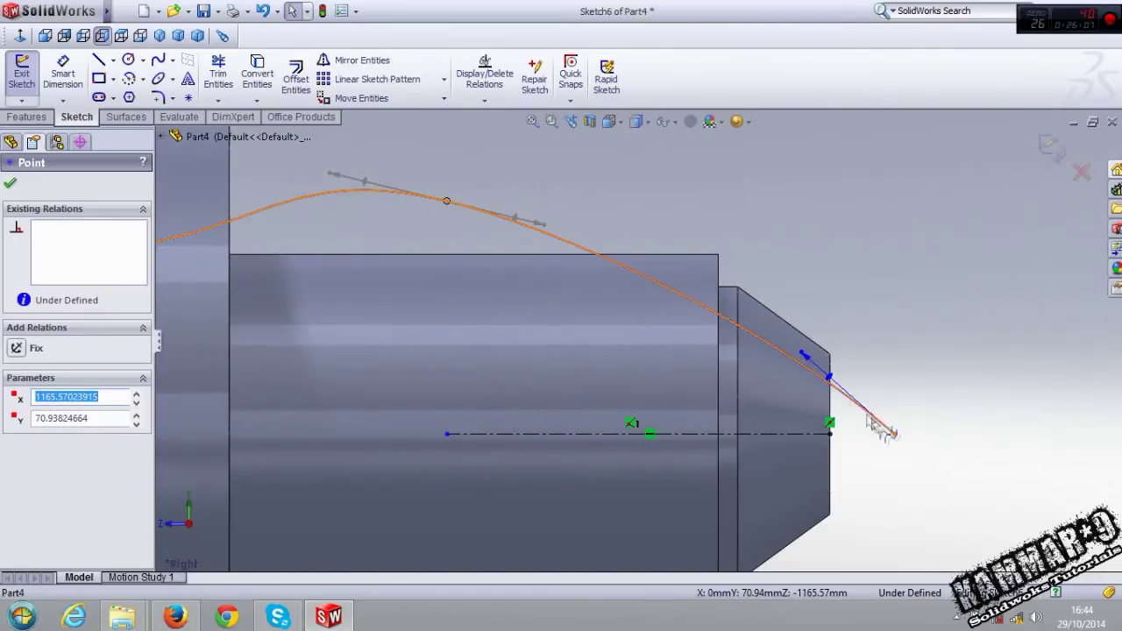
left_click_drag(895, 440, 710, 336)
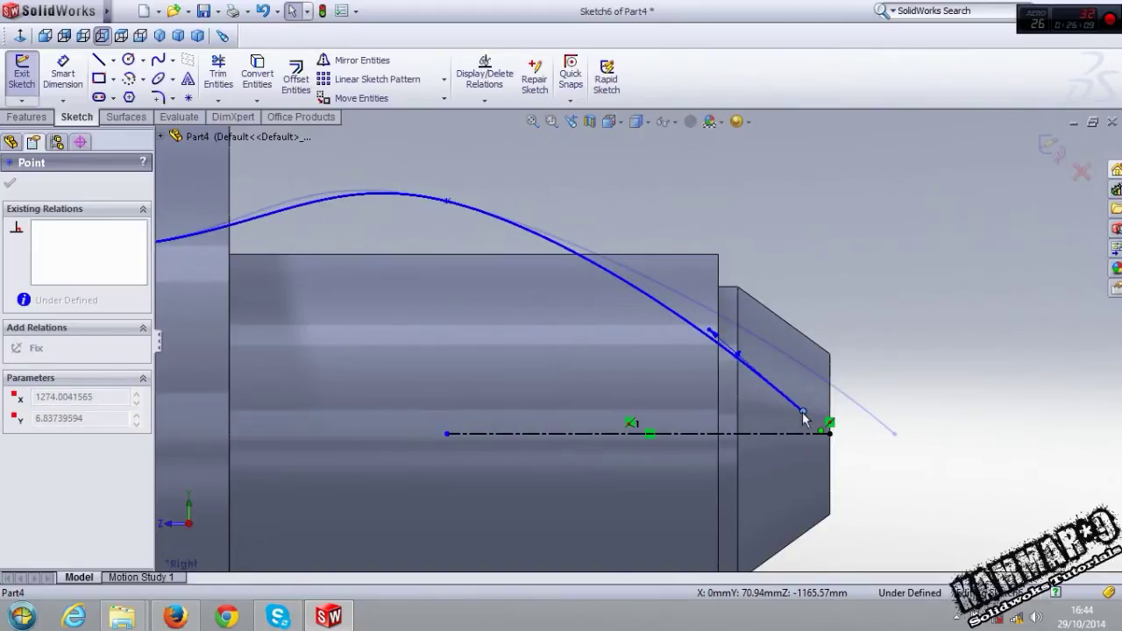
left_click(712, 342)
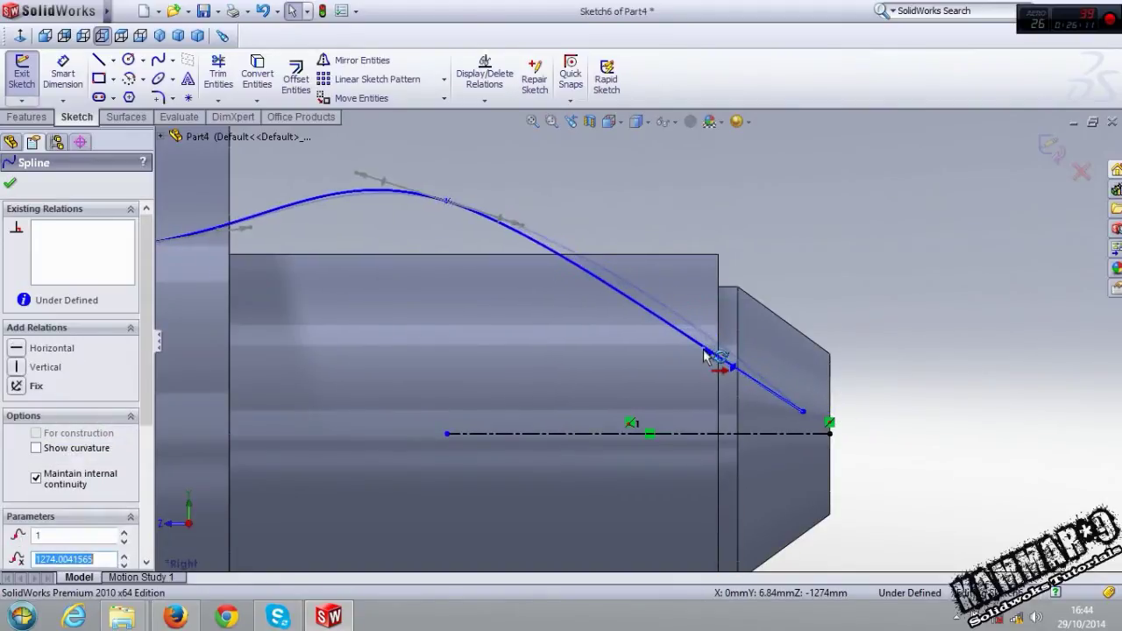
left_click(1056, 140)
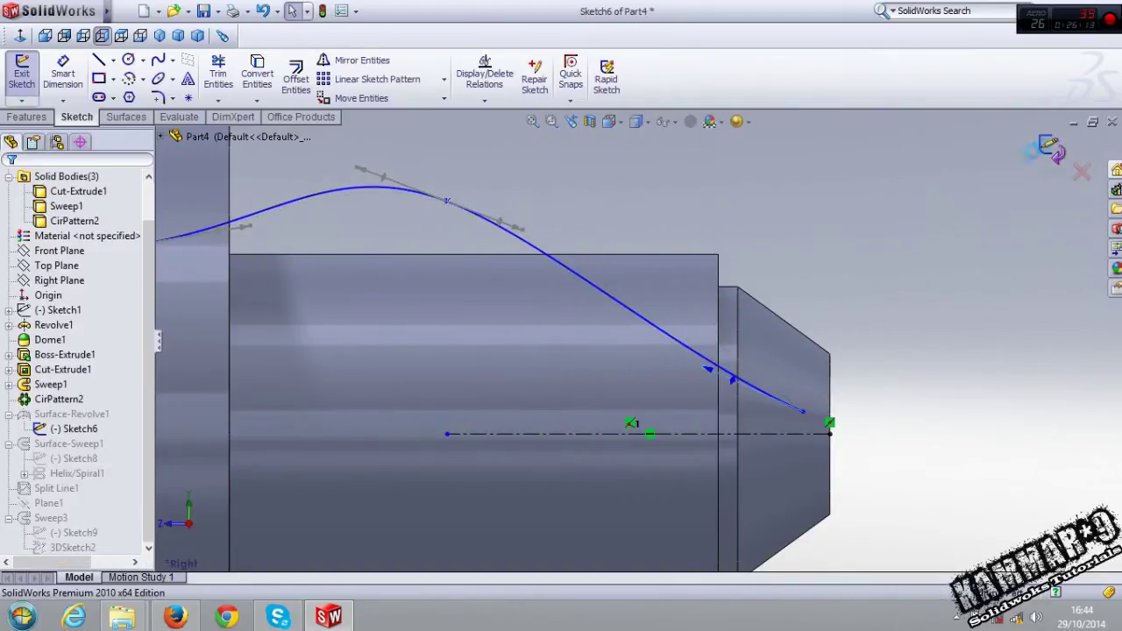
key("f")
scroll(601, 401, "down", 3)
scroll(656, 446, "down", 2)
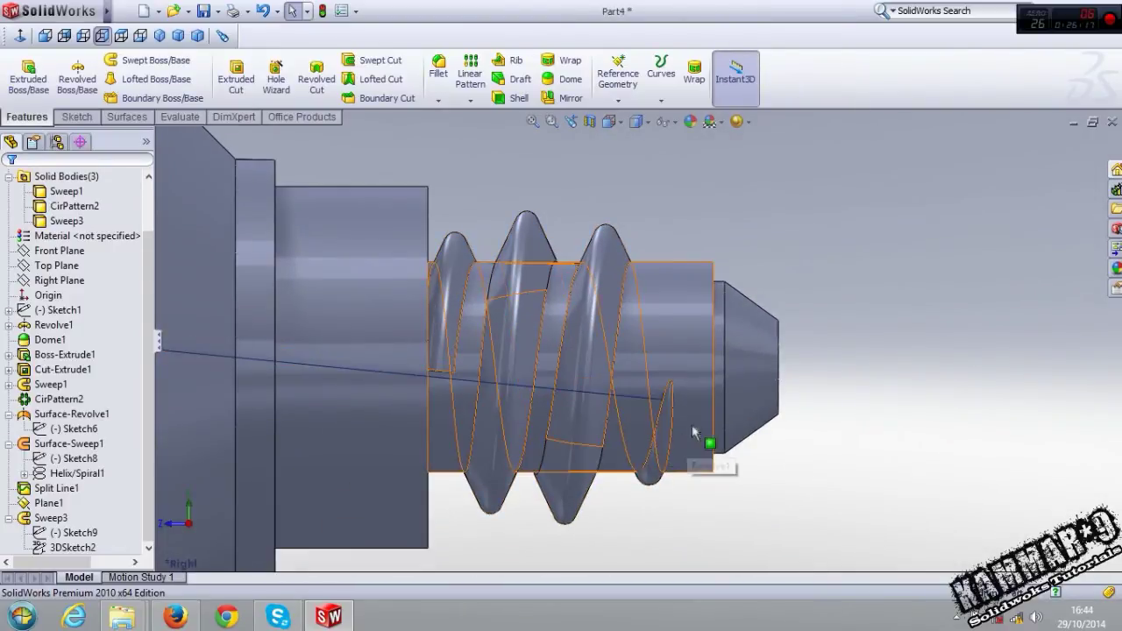
Reopen Sketch6 twice to adjust the spline, dismissing the resulting Sweep3 rebuild error
left_click(63, 413)
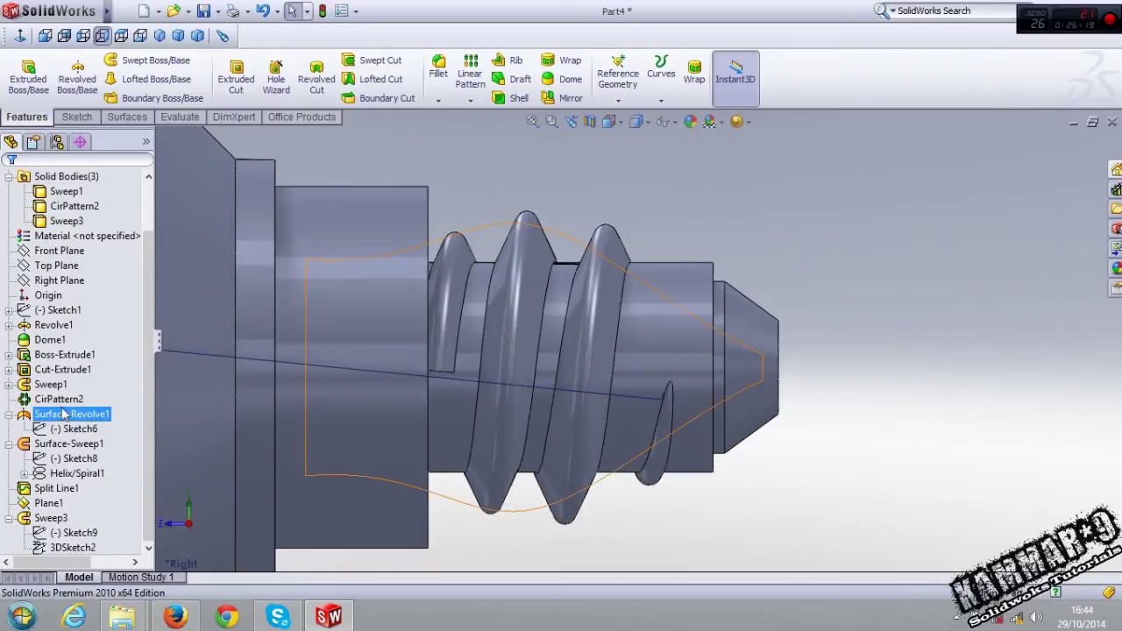
left_click(65, 428)
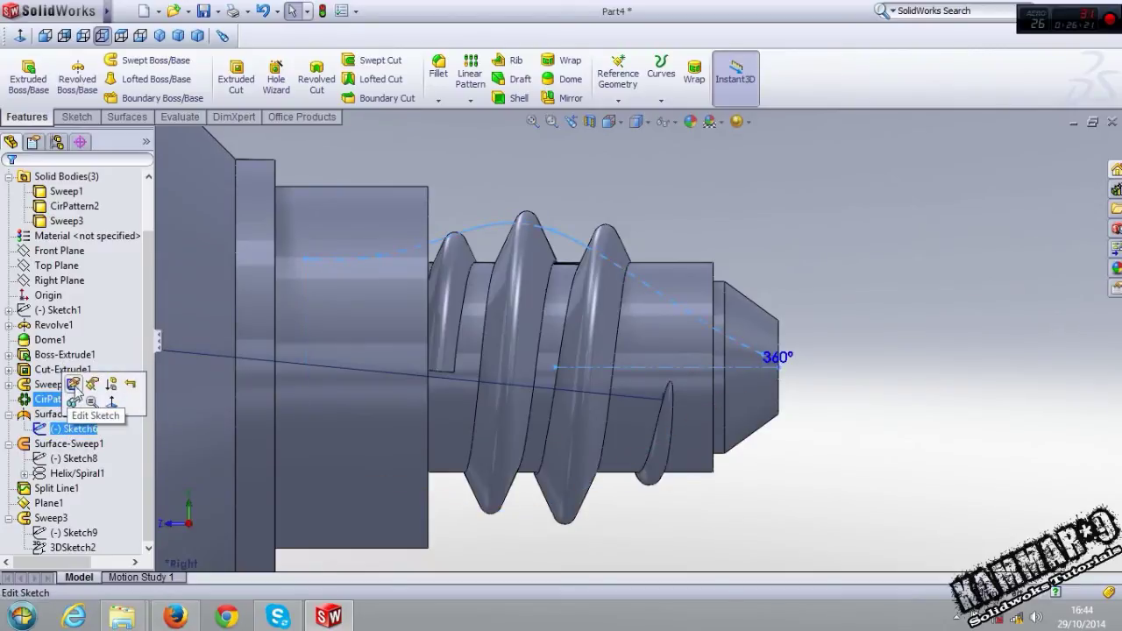
left_click(73, 385)
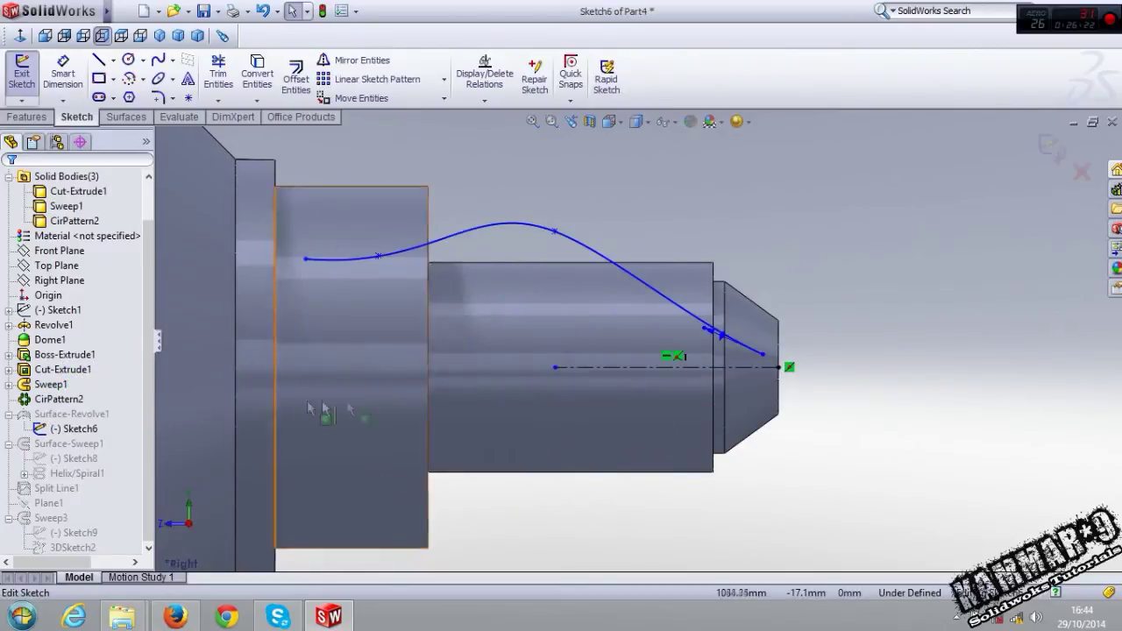
left_click(710, 322)
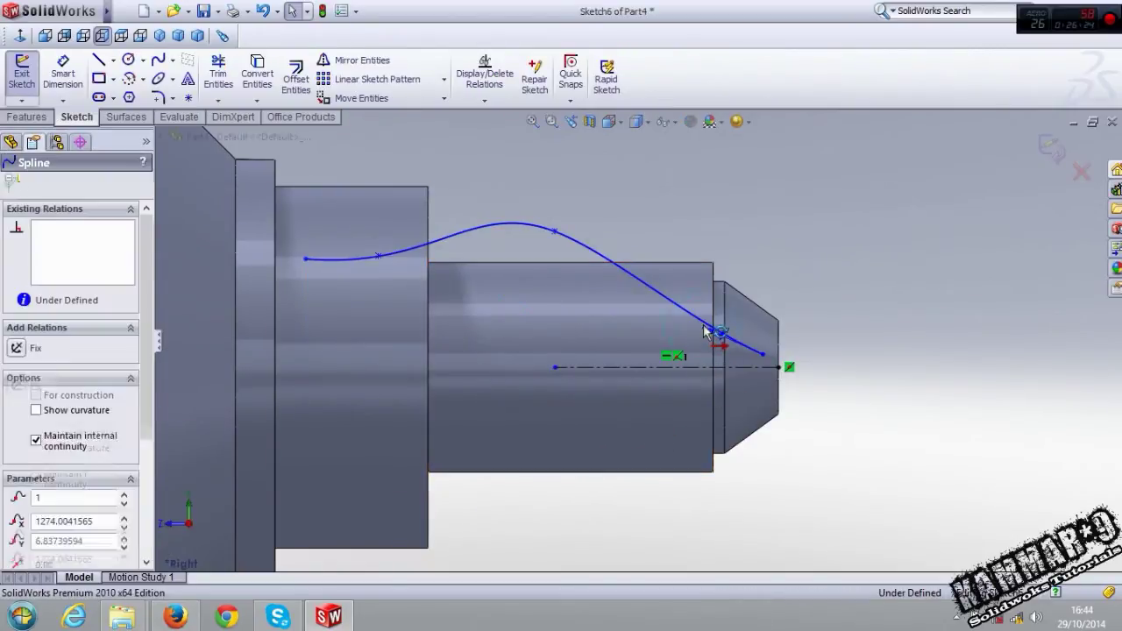
left_click(1046, 149)
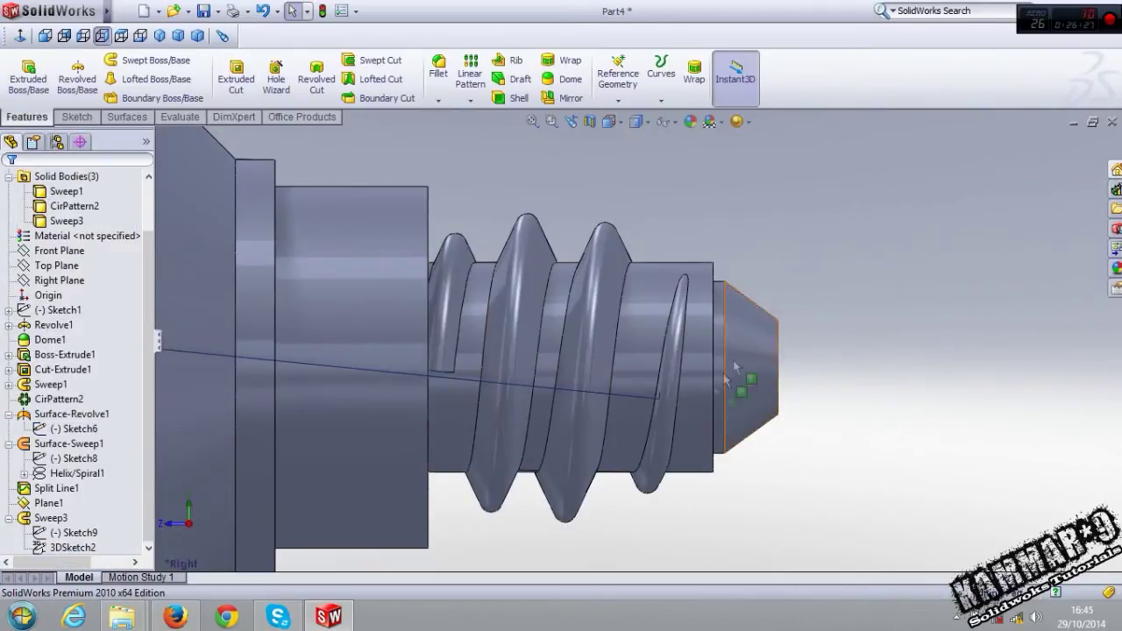
left_click(75, 433)
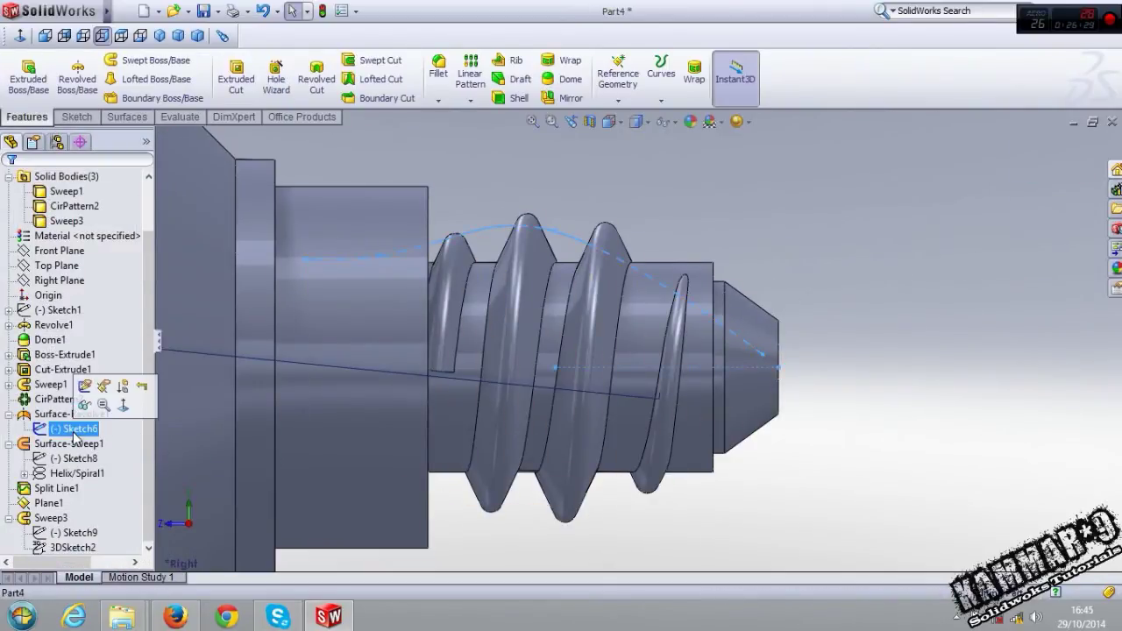
left_click(85, 386)
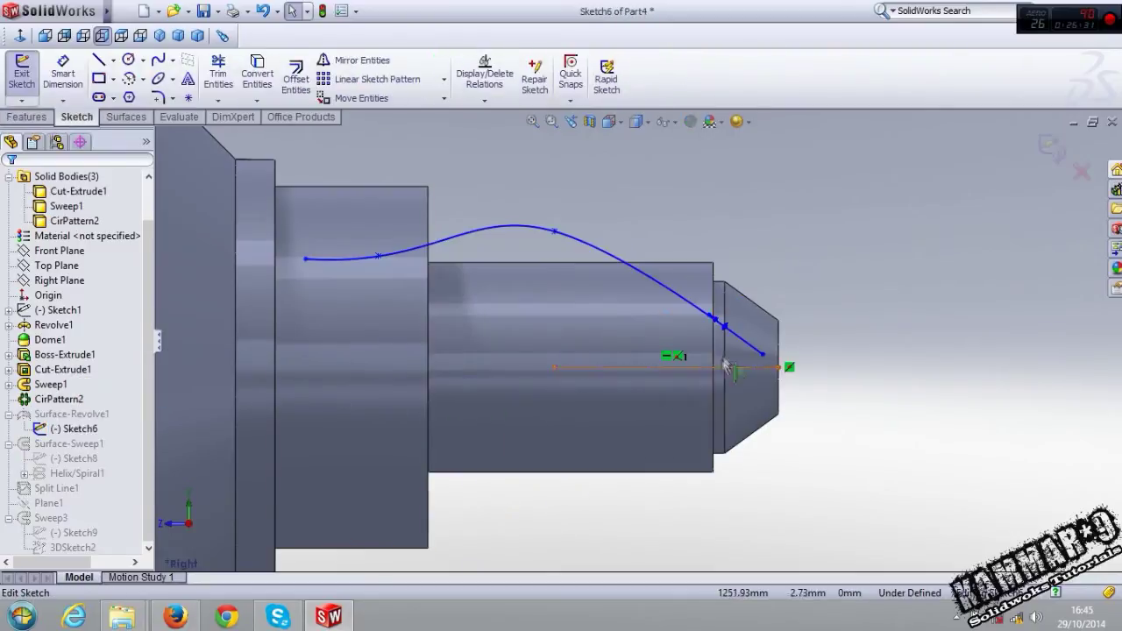
left_click(708, 318)
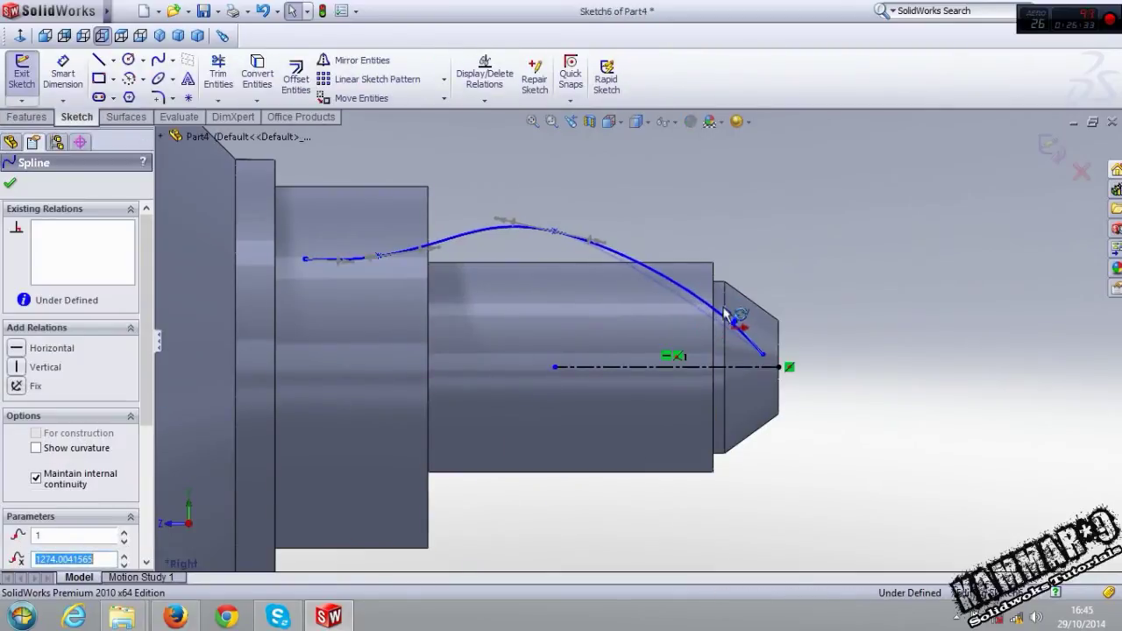
left_click(1052, 146)
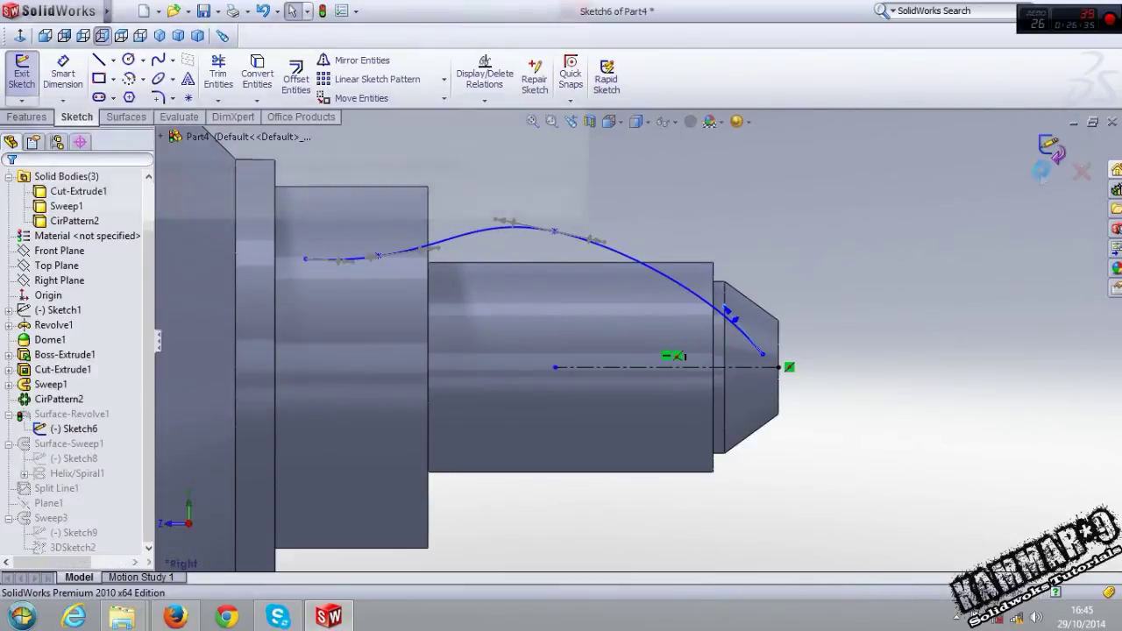
left_click(508, 210)
Correct the spline once more so Sweep3 rebuilds without errors
left_click(75, 429)
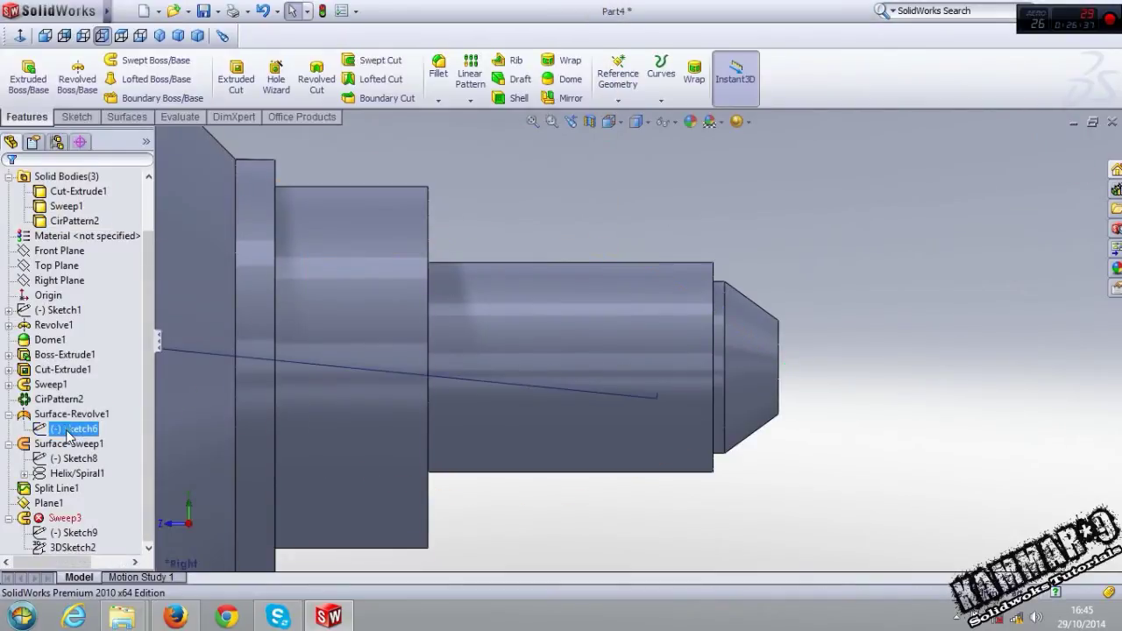
left_click(85, 387)
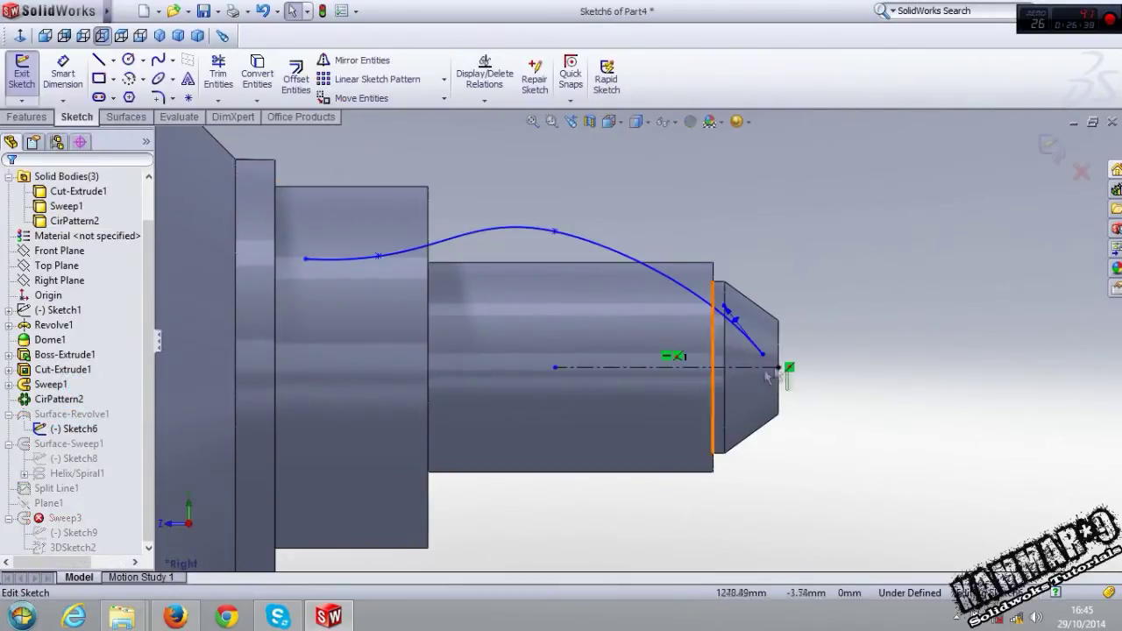
left_click(710, 307)
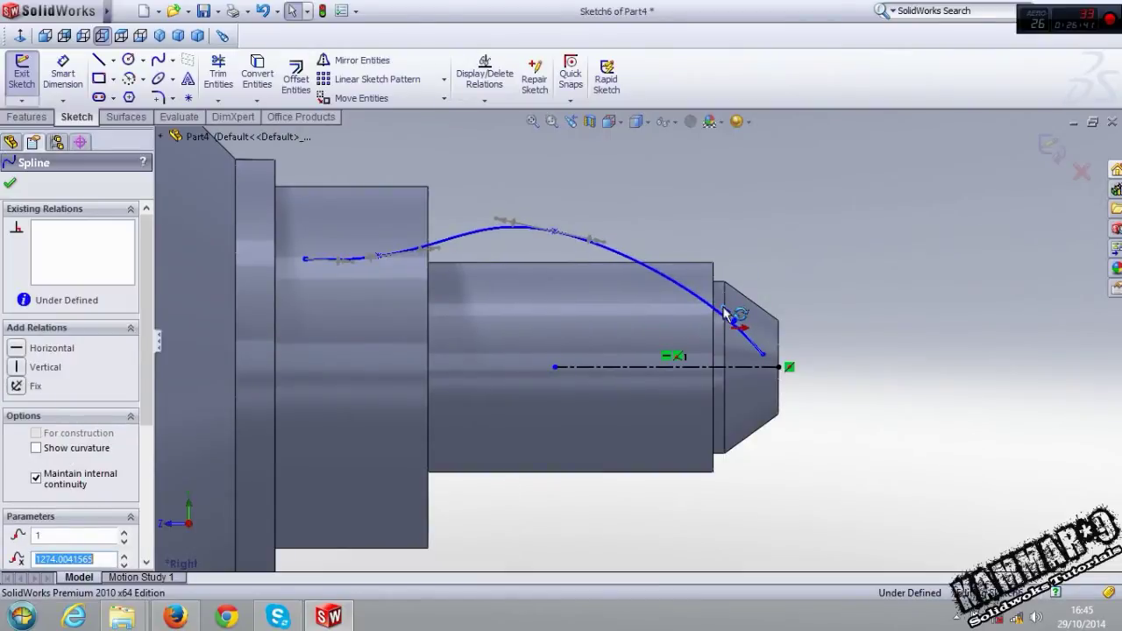
left_click(1049, 150)
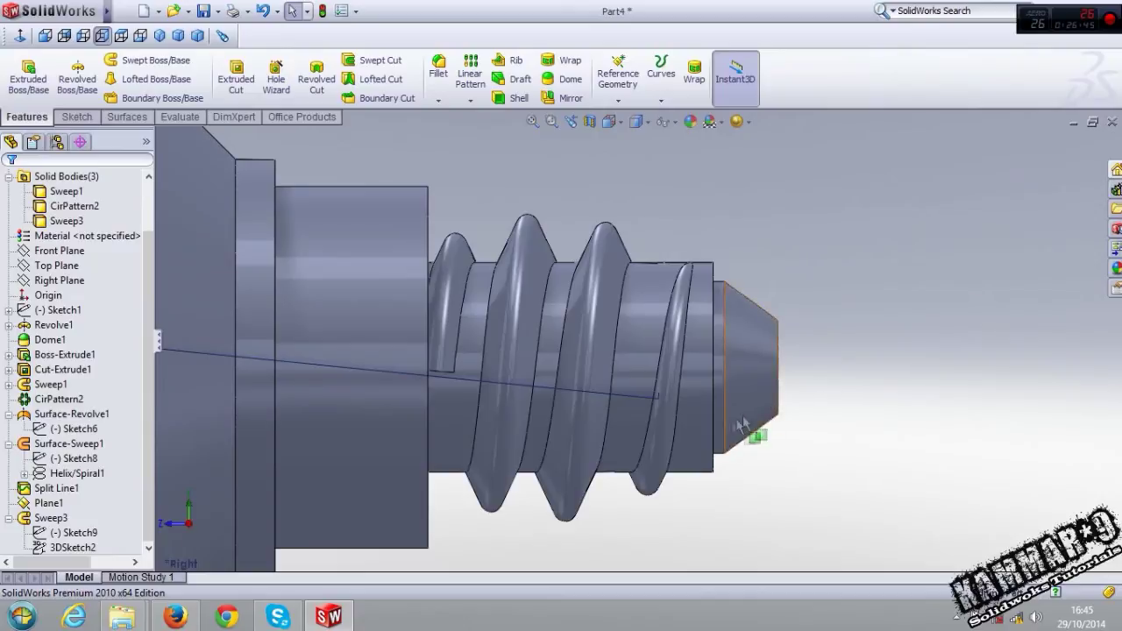
mouse_move(657, 394)
middle_mouse_down()
mouse_move(494, 541)
mouse_move(635, 416)
middle_mouse_up()
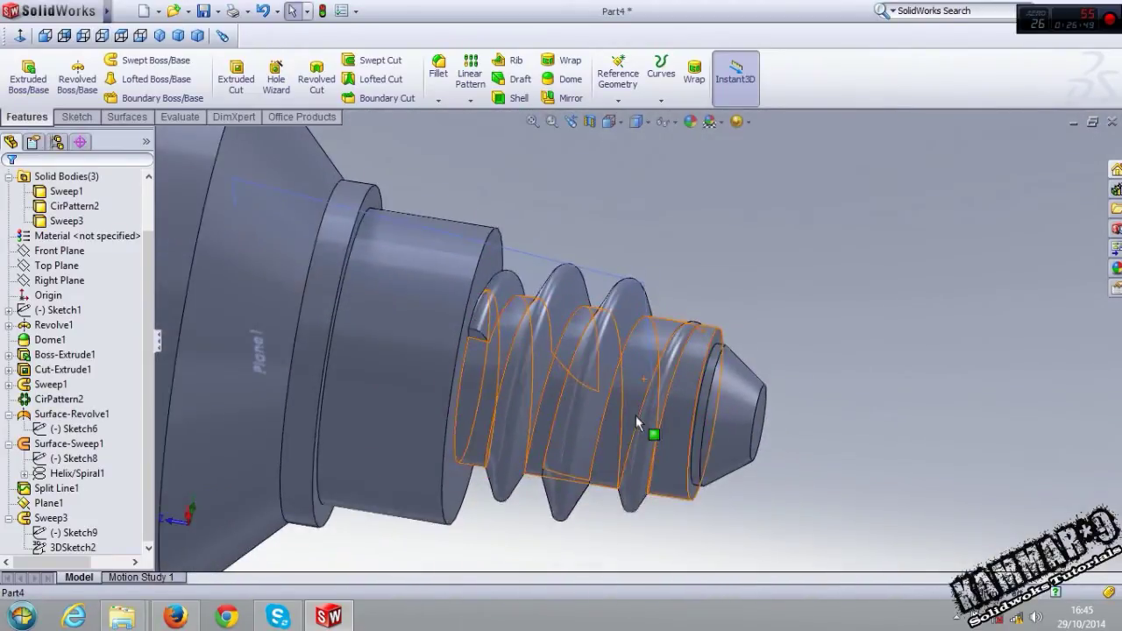
Zoom in to the blunt start face of the Sweep3 thread and open Sketch10 on it
left_click(521, 351)
mouse_move(521, 351)
middle_mouse_down()
mouse_move(383, 245)
mouse_move(295, 312)
middle_mouse_up()
scroll(388, 483, "down", 2)
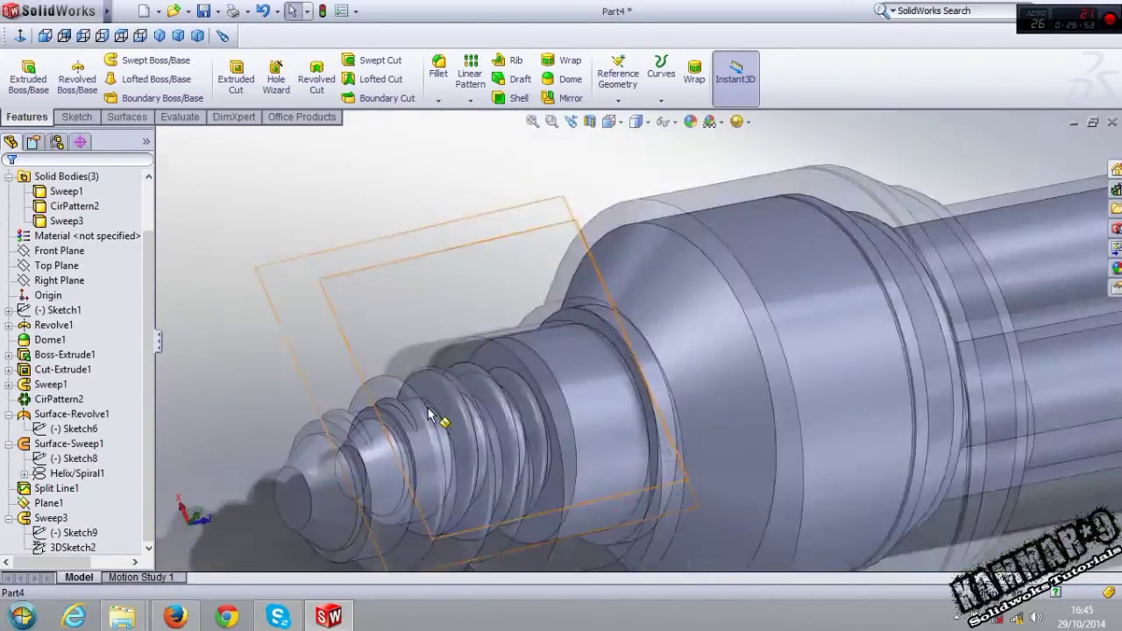
scroll(430, 416, "up", 3)
middle_click_drag(429, 415, 845, 377)
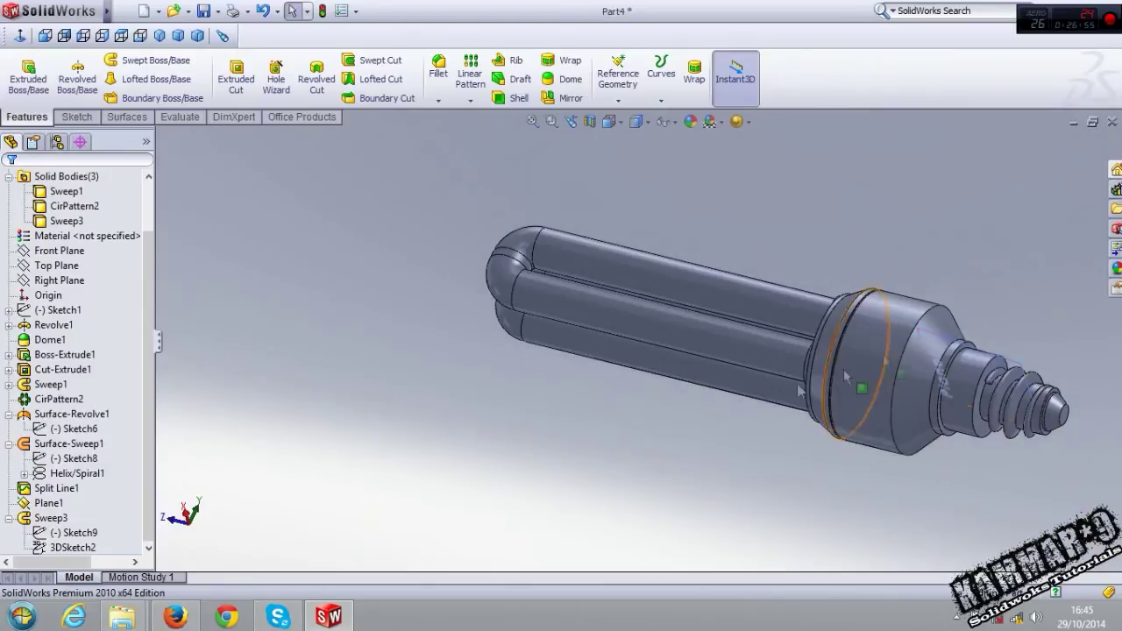
scroll(846, 377, "down", 1)
scroll(789, 376, "down", 1)
scroll(727, 378, "down", 1)
scroll(672, 379, "down", 1)
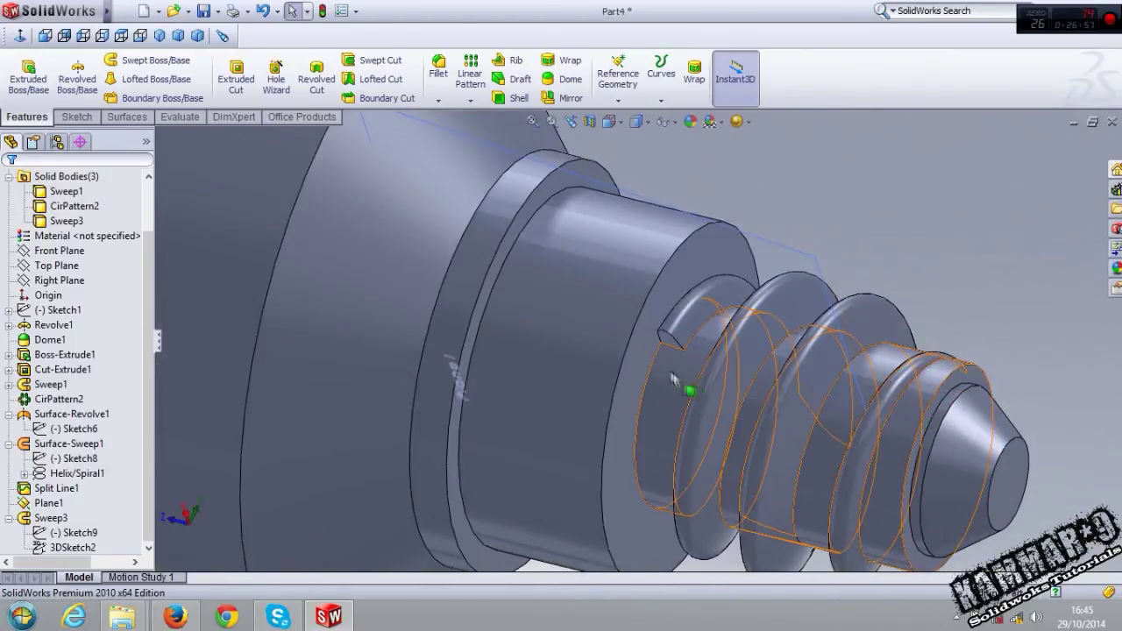
scroll(663, 488, "down", 2)
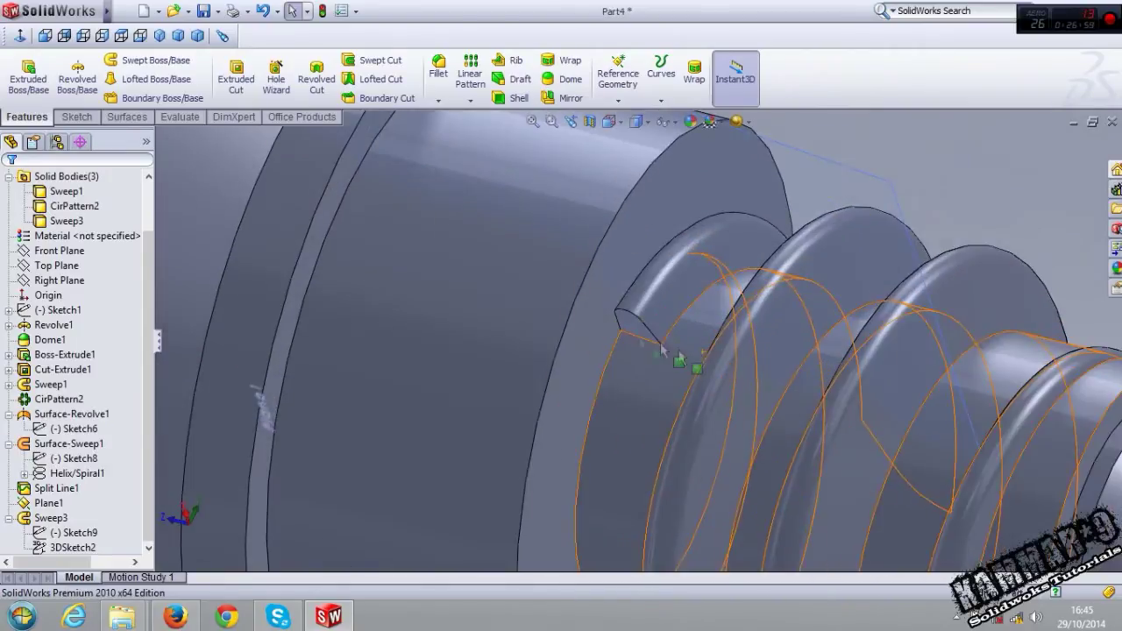
scroll(671, 368, "down", 2)
scroll(666, 346, "down", 1)
scroll(664, 336, "down", 1)
left_click(664, 335)
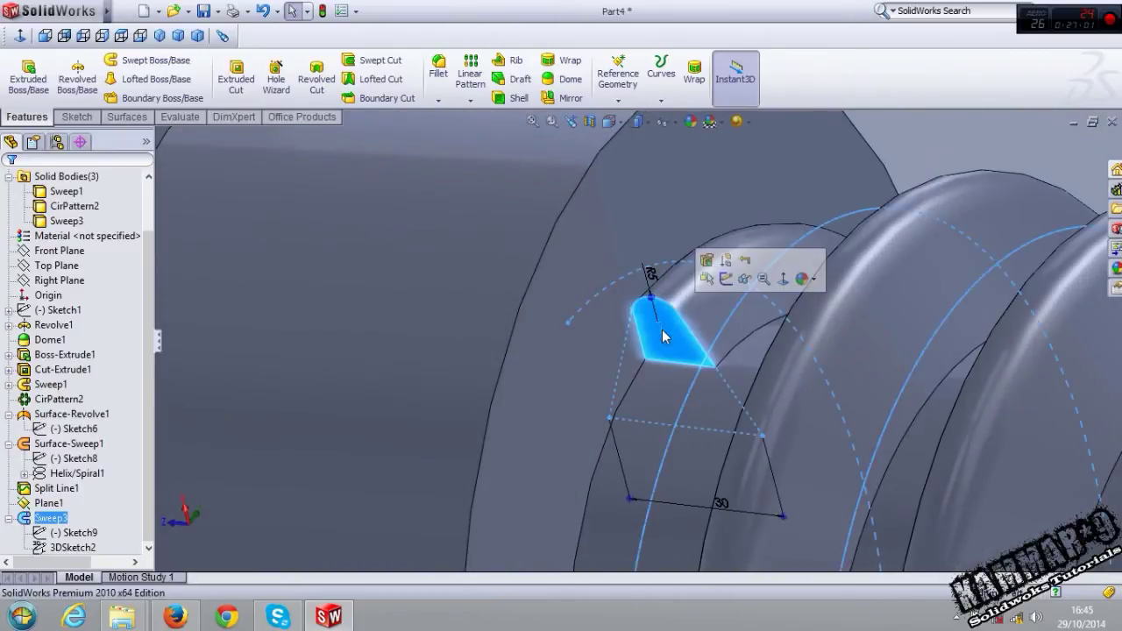
left_click(733, 281)
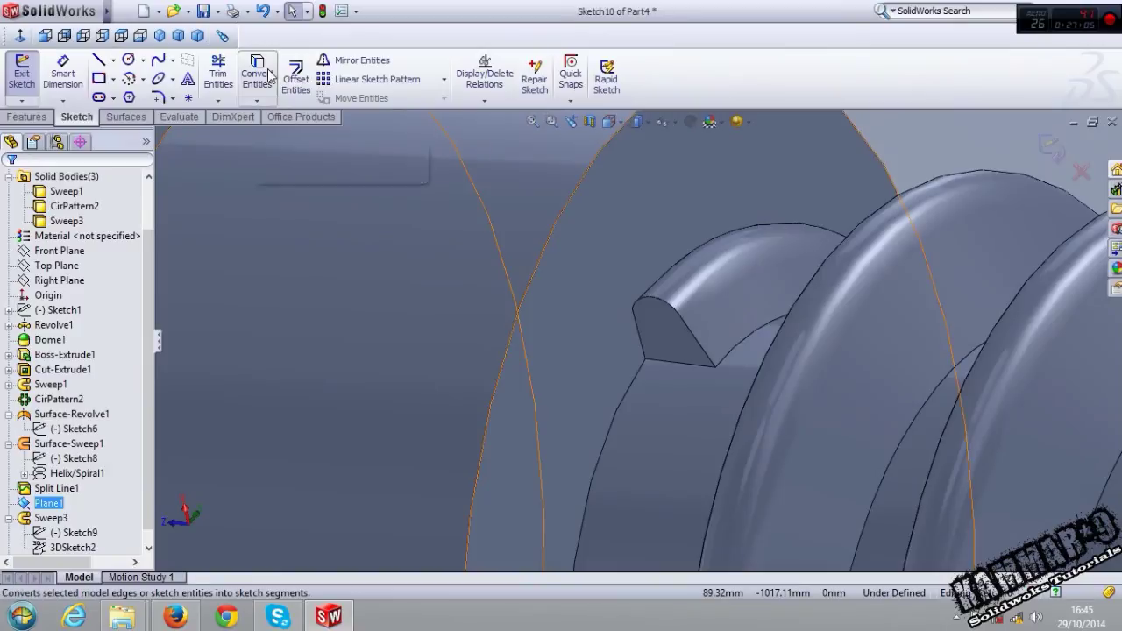
Convert the end face's edges into Sketch10, draw a construction centerline along its bottom edge, and start Revolved Boss/Base
left_click(669, 347)
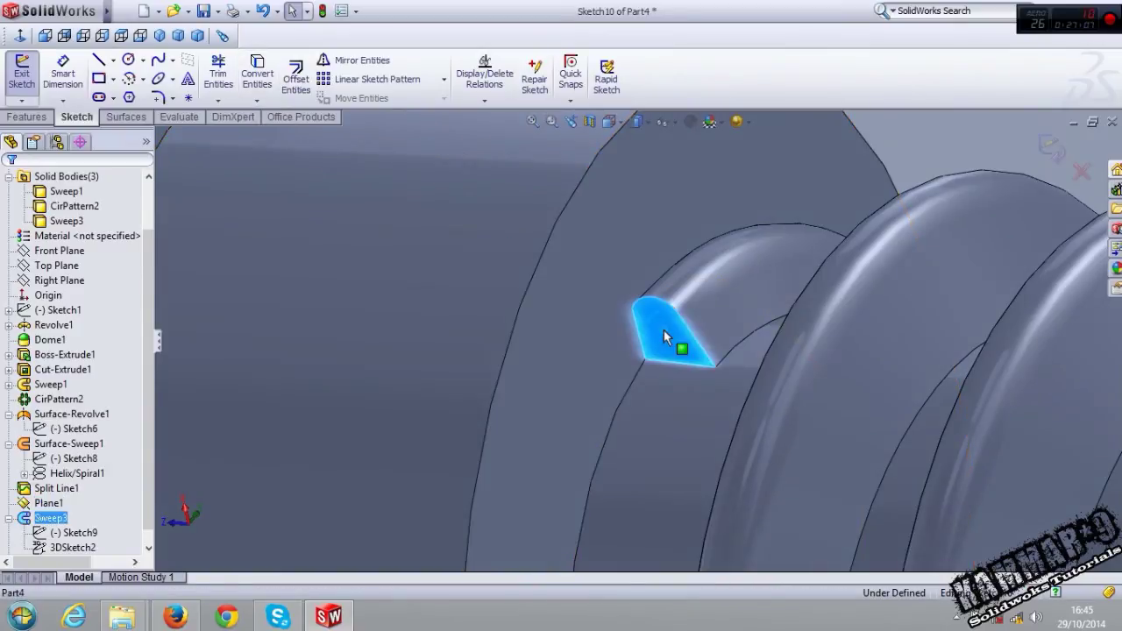
left_click(255, 80)
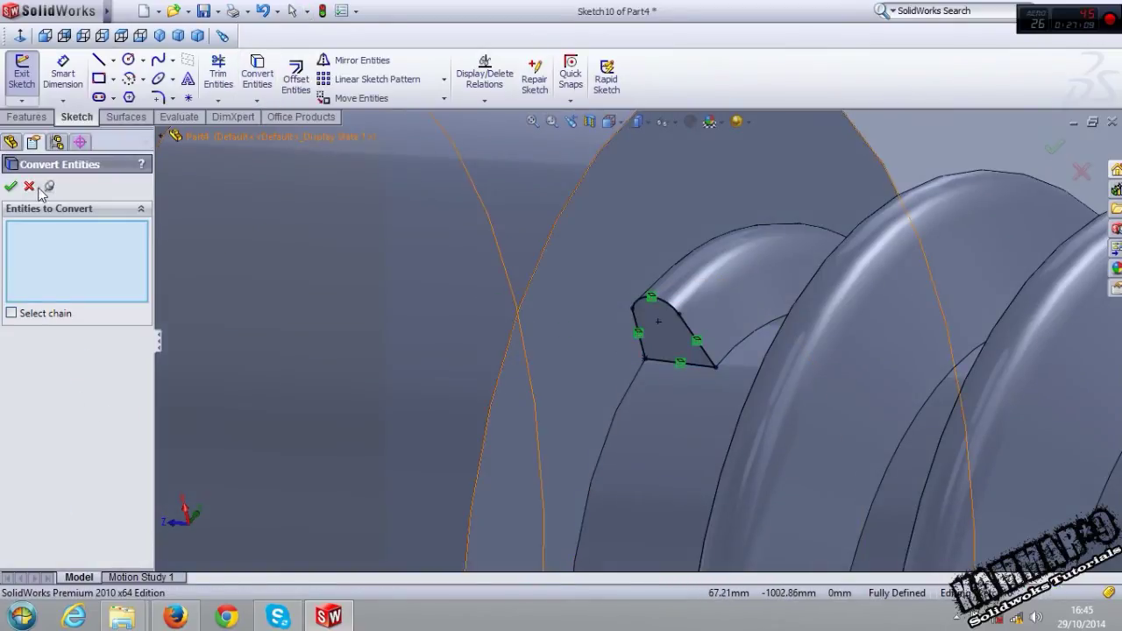
left_click(113, 60)
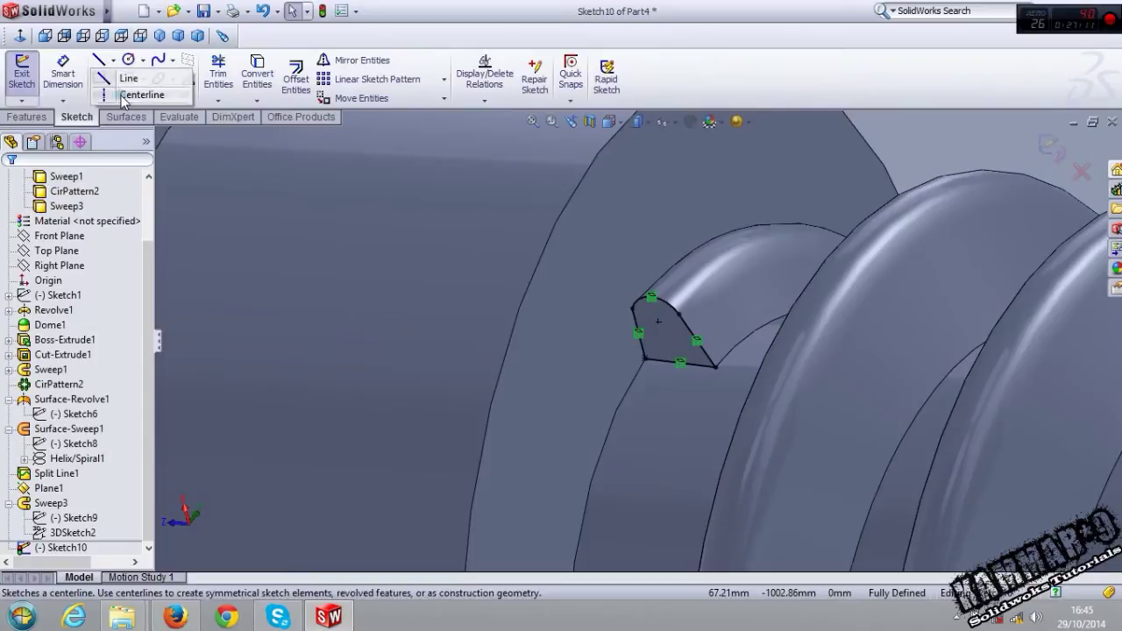
left_click(149, 90)
left_click(645, 360)
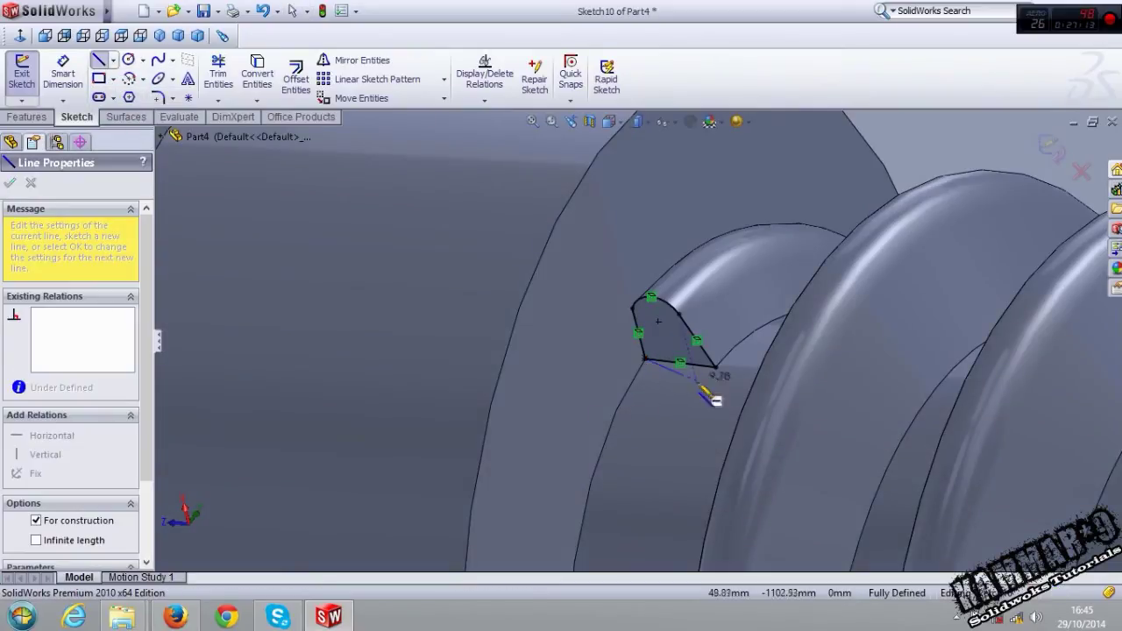
left_click(734, 370)
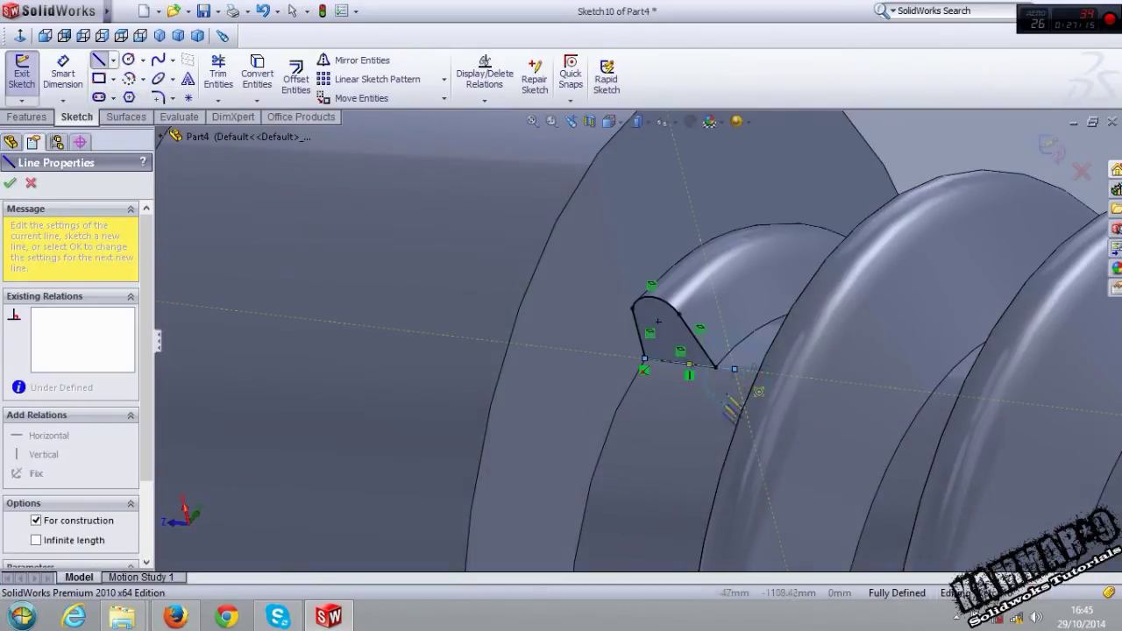
key("Escape")
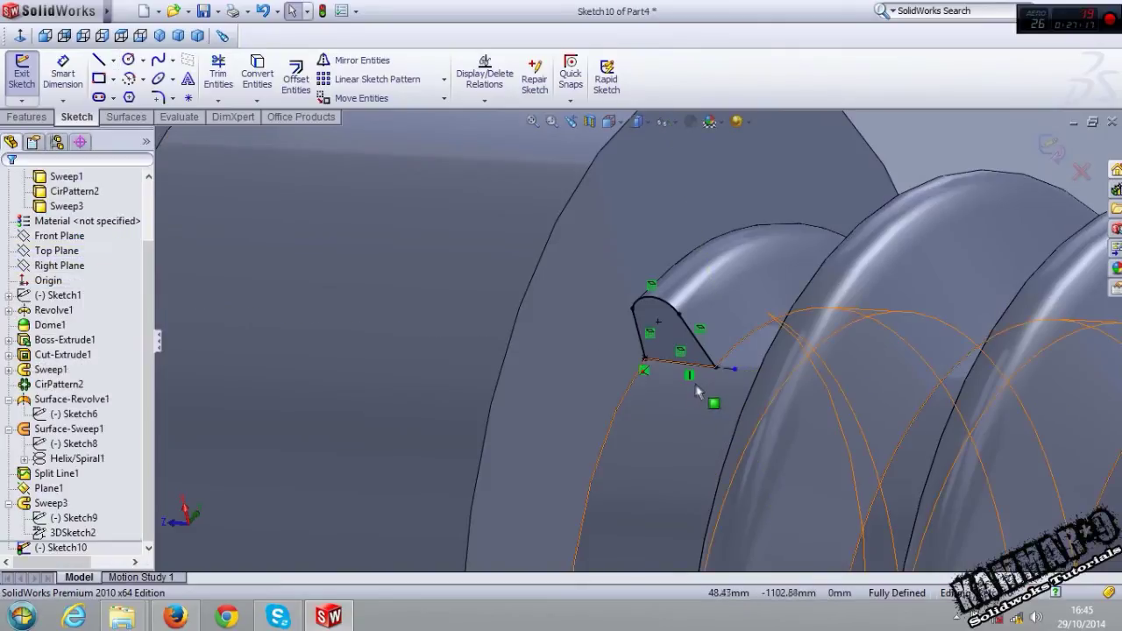
left_click(28, 117)
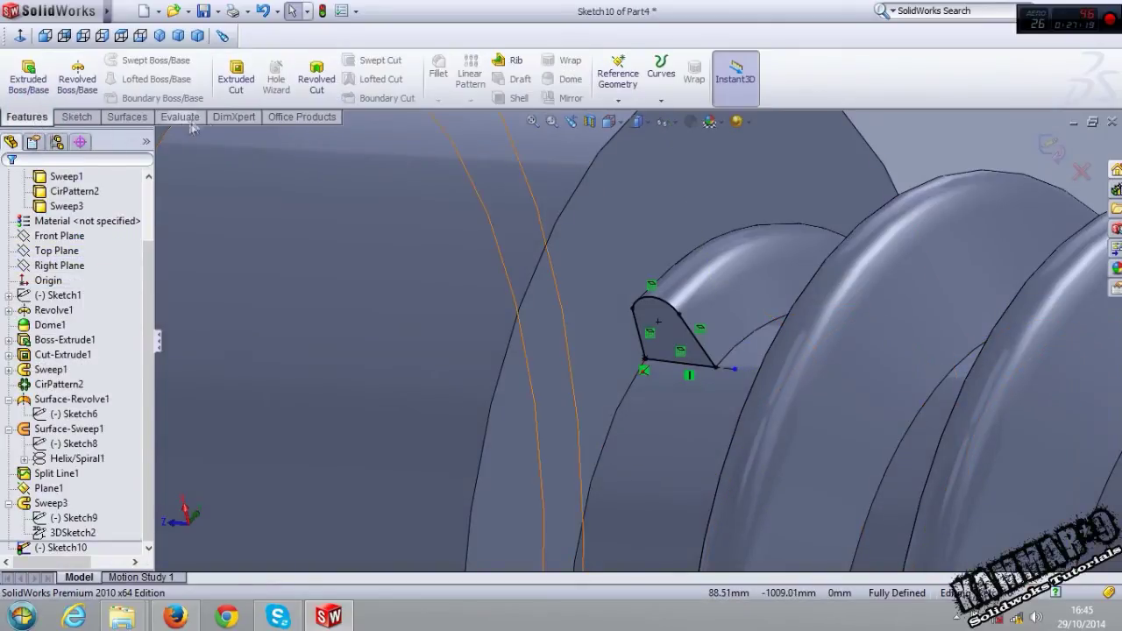
left_click(85, 100)
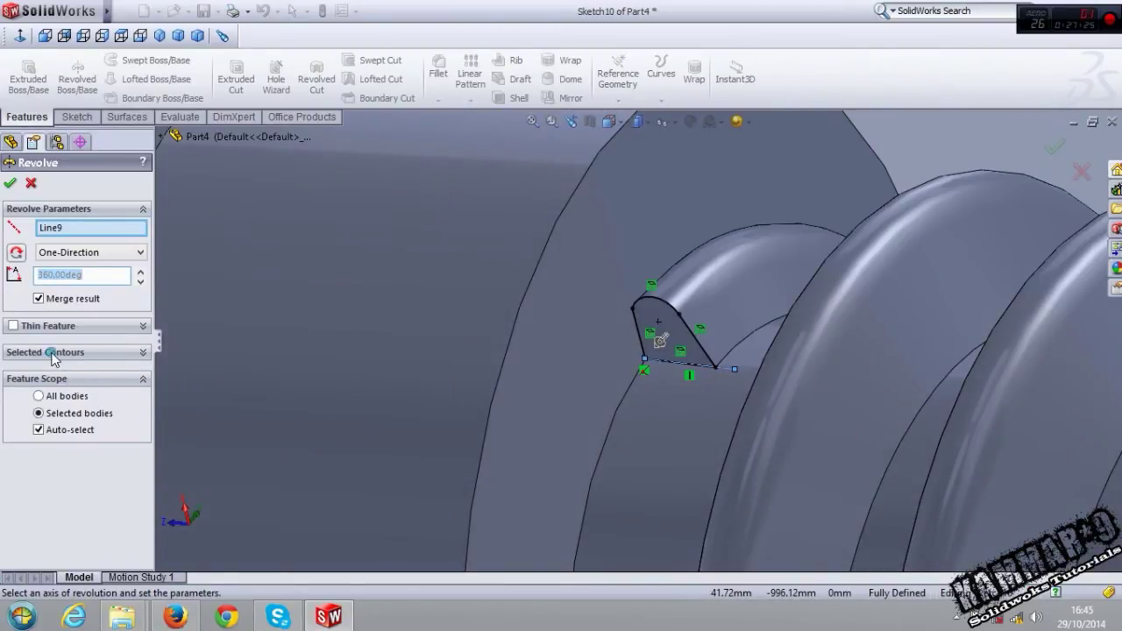
Revolve the Sketch10 face region 180° about Line9, then inspect the rounded thread start in Dimetric view
left_click(52, 354)
left_click(658, 315)
type("180")
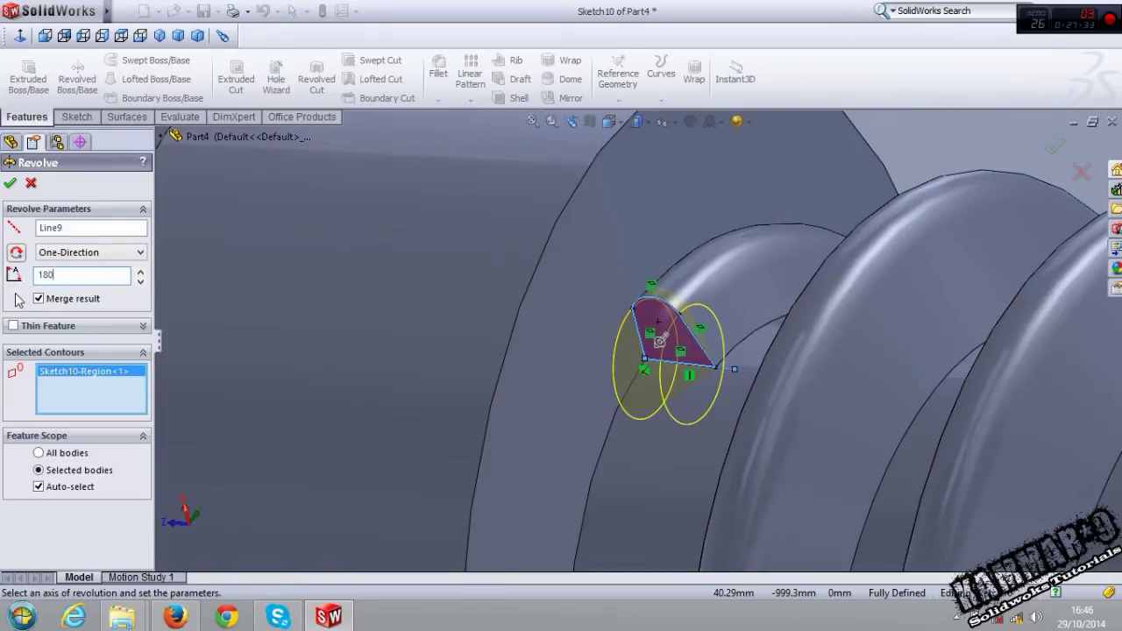
key("Return")
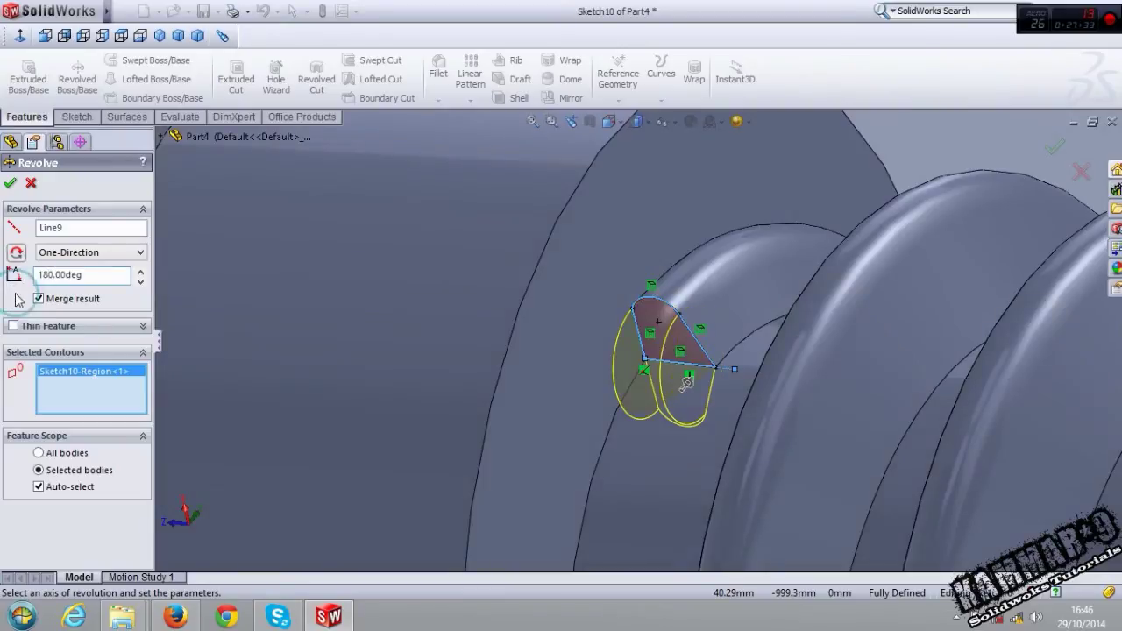
mouse_move(658, 342)
middle_mouse_down()
mouse_move(635, 378)
mouse_move(648, 351)
middle_mouse_up()
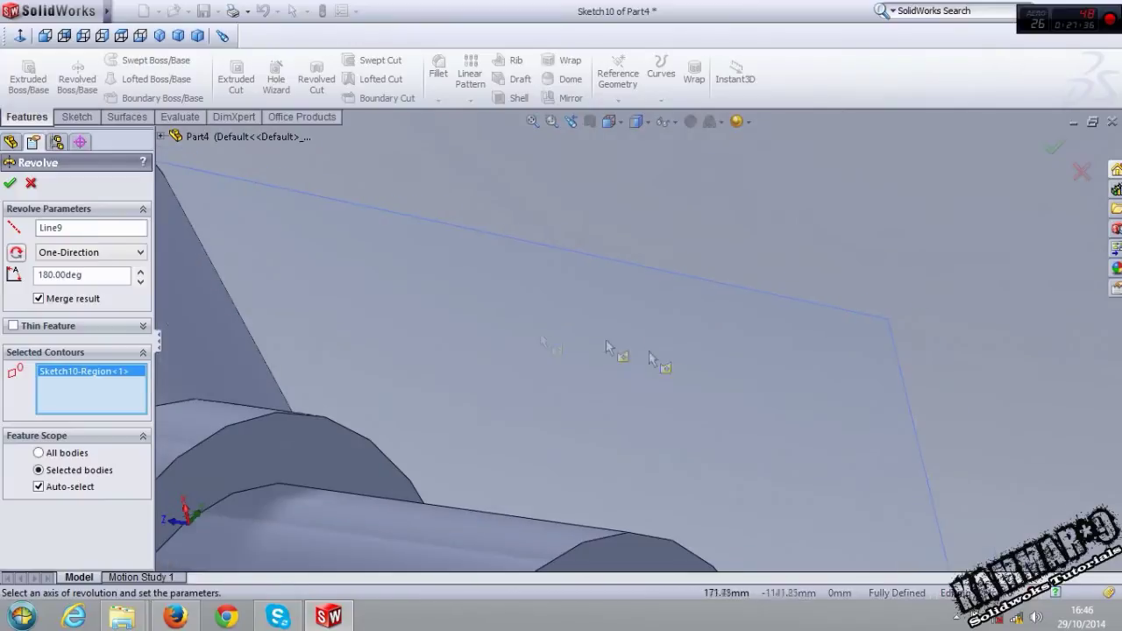
left_click(9, 185)
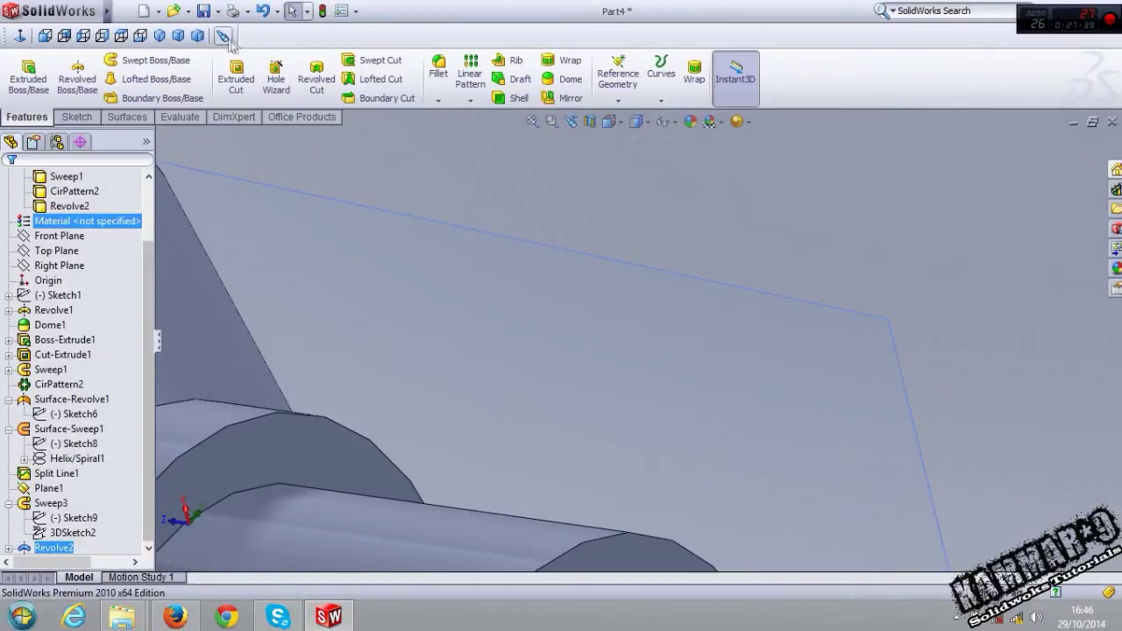
left_click(197, 35)
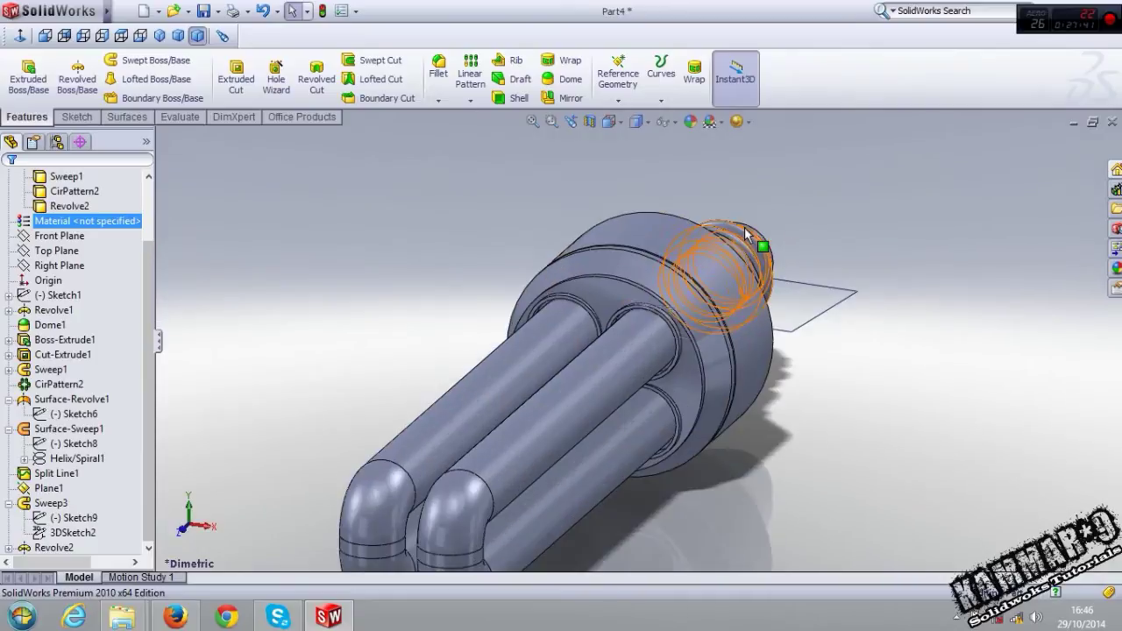
scroll(754, 368, "down", 5)
mouse_move(753, 368)
middle_mouse_down()
mouse_move(680, 445)
mouse_move(681, 290)
mouse_move(658, 173)
mouse_move(644, 192)
mouse_move(641, 261)
middle_mouse_up()
key("Escape")
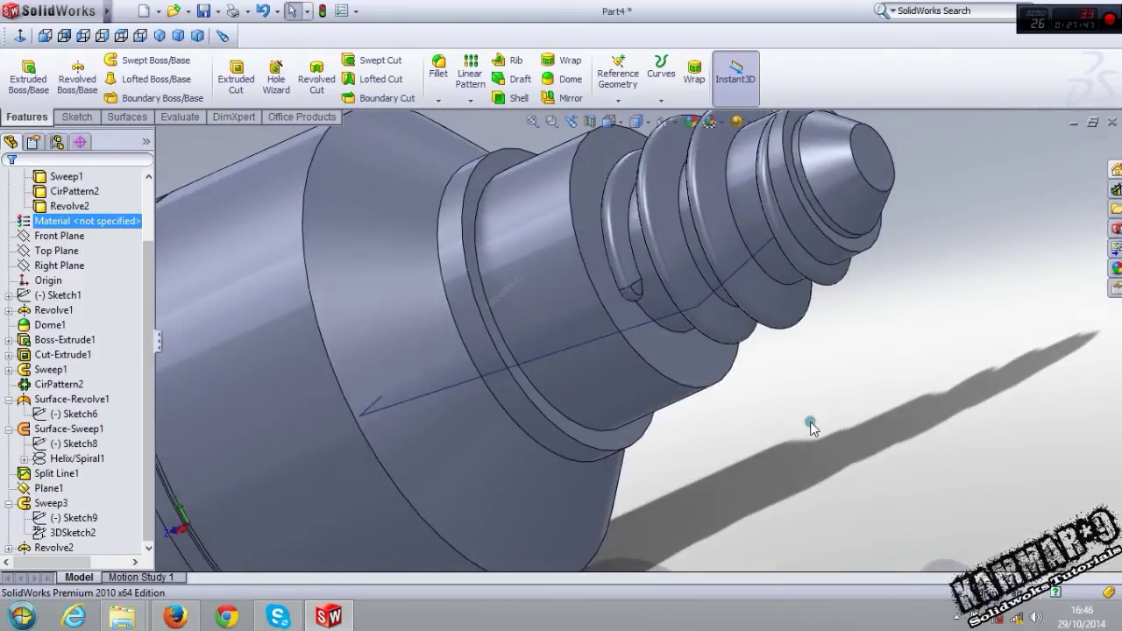
scroll(811, 430, "up", 2)
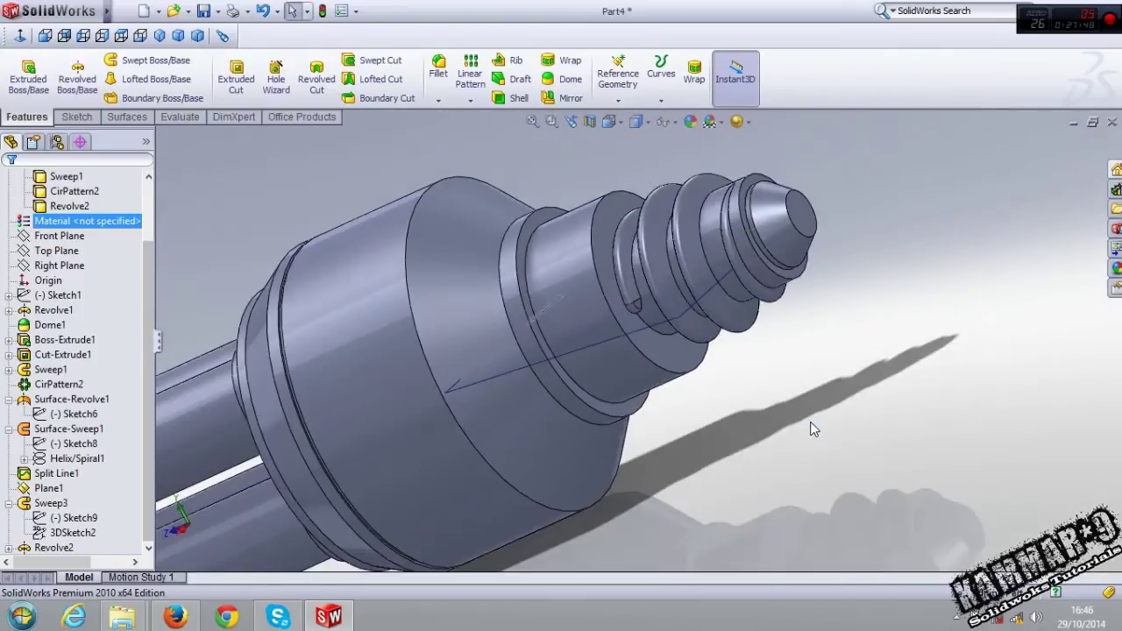
Fillet the nose edge and three collar ring edges with a 10 mm constant radius
left_click(438, 77)
scroll(753, 298, "down", 3)
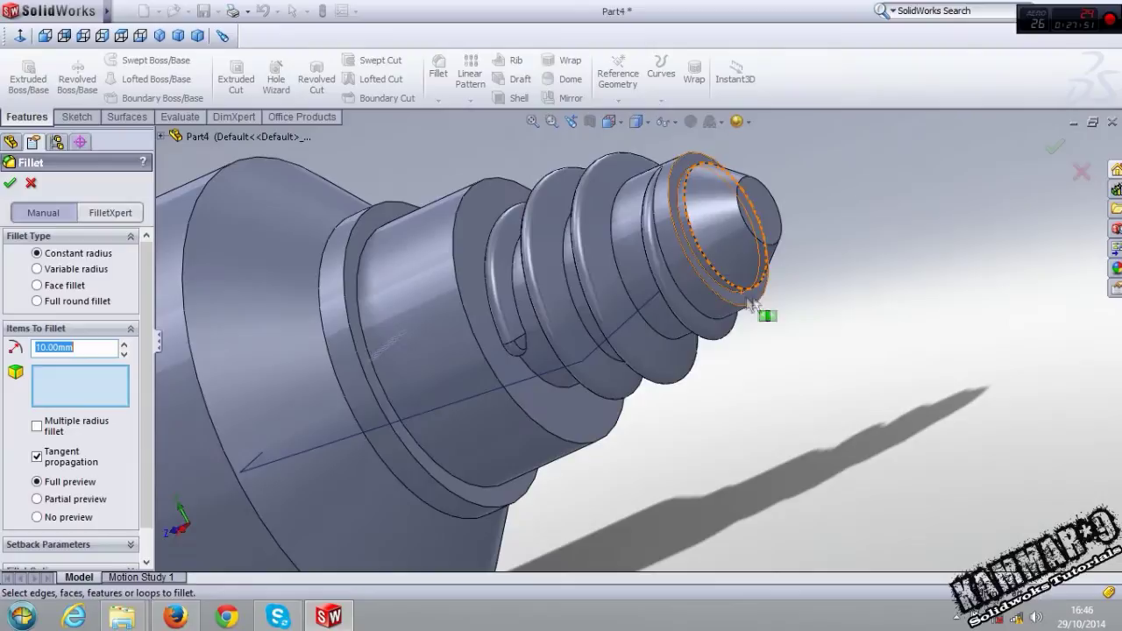
left_click(749, 302)
middle_click_drag(645, 304, 657, 338)
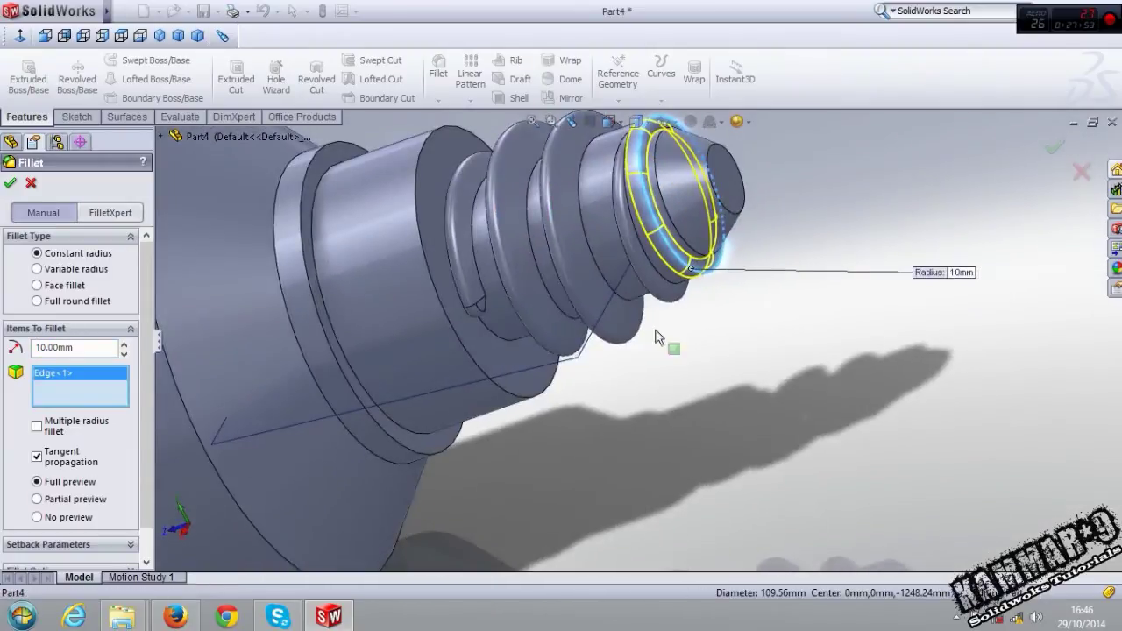
scroll(657, 337, "up", 2)
scroll(480, 369, "down", 2)
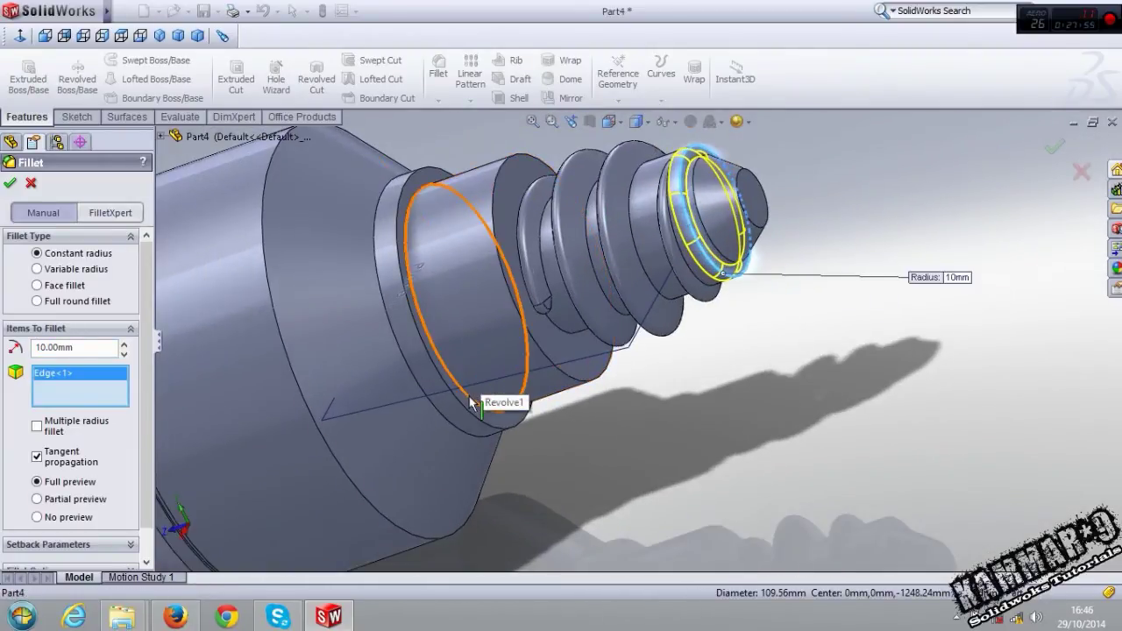
left_click(471, 401)
left_click(460, 425)
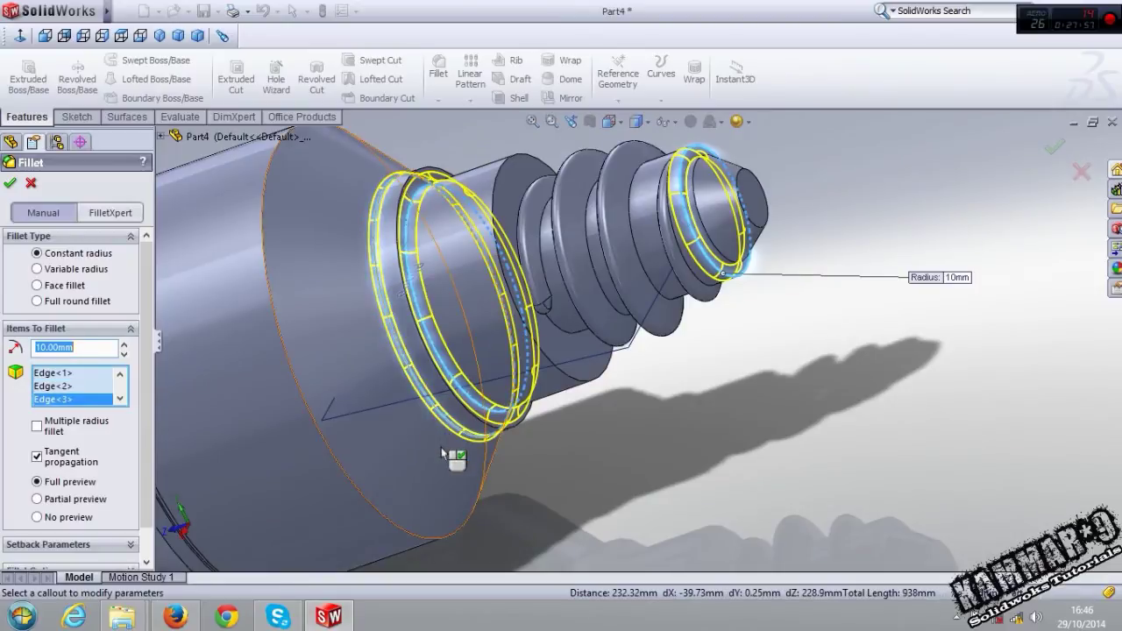
scroll(441, 447, "up", 2)
scroll(453, 453, "down", 3)
middle_click_drag(440, 408, 481, 276)
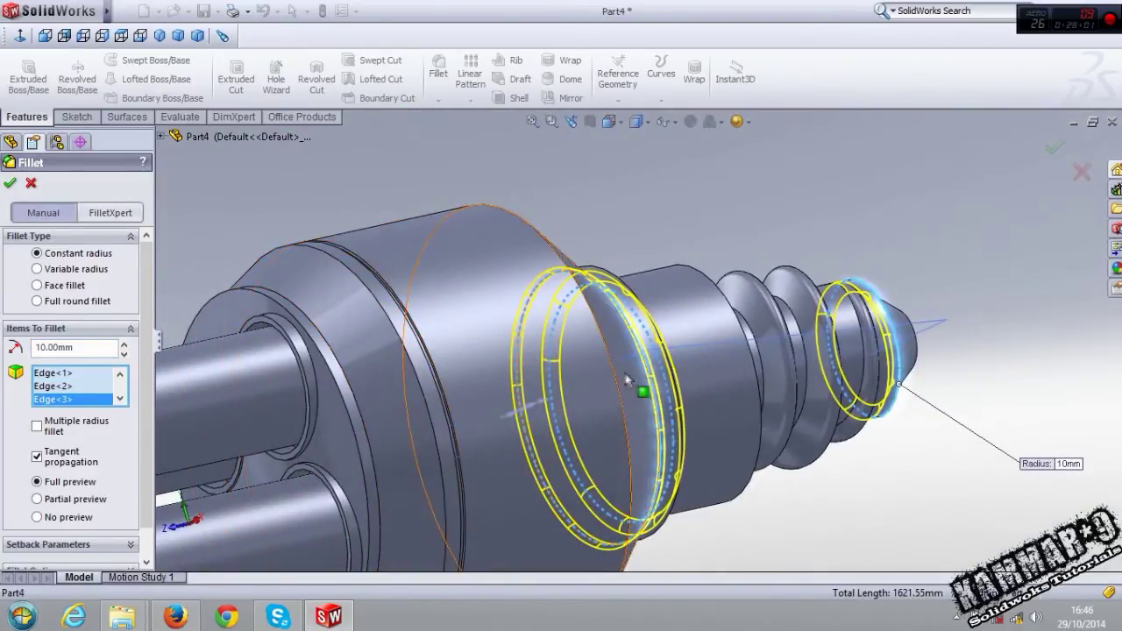
middle_click_drag(625, 379, 554, 444)
scroll(554, 444, "up", 2)
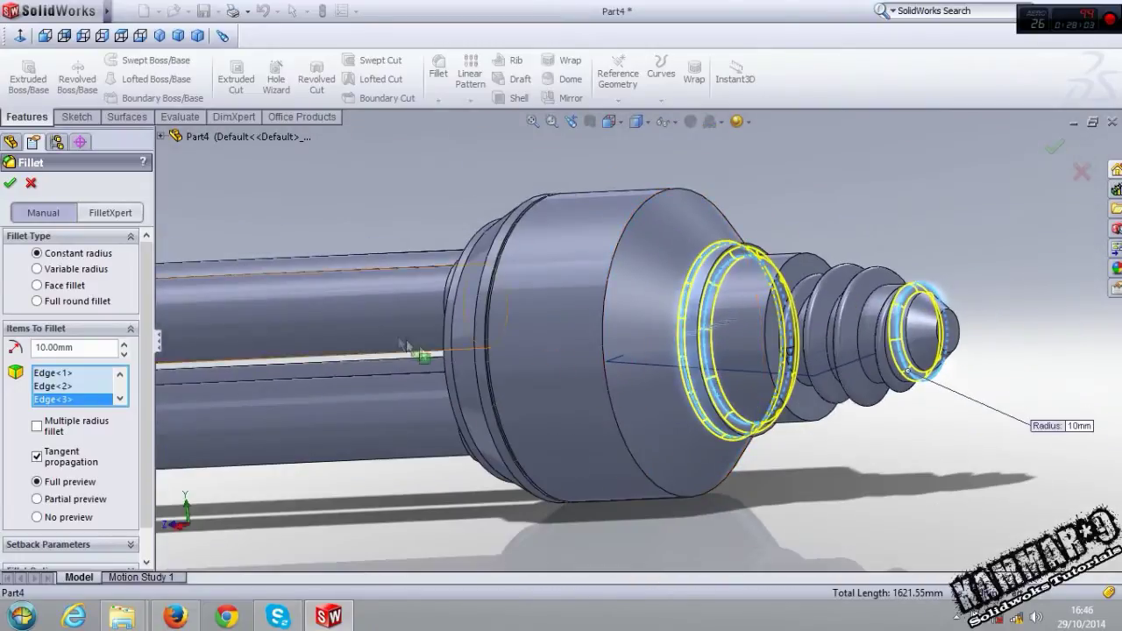
left_click(773, 386)
left_click(10, 182)
Start a 1 mm fillet on the cone face at the bulb's tip
scroll(611, 263, "down", 3)
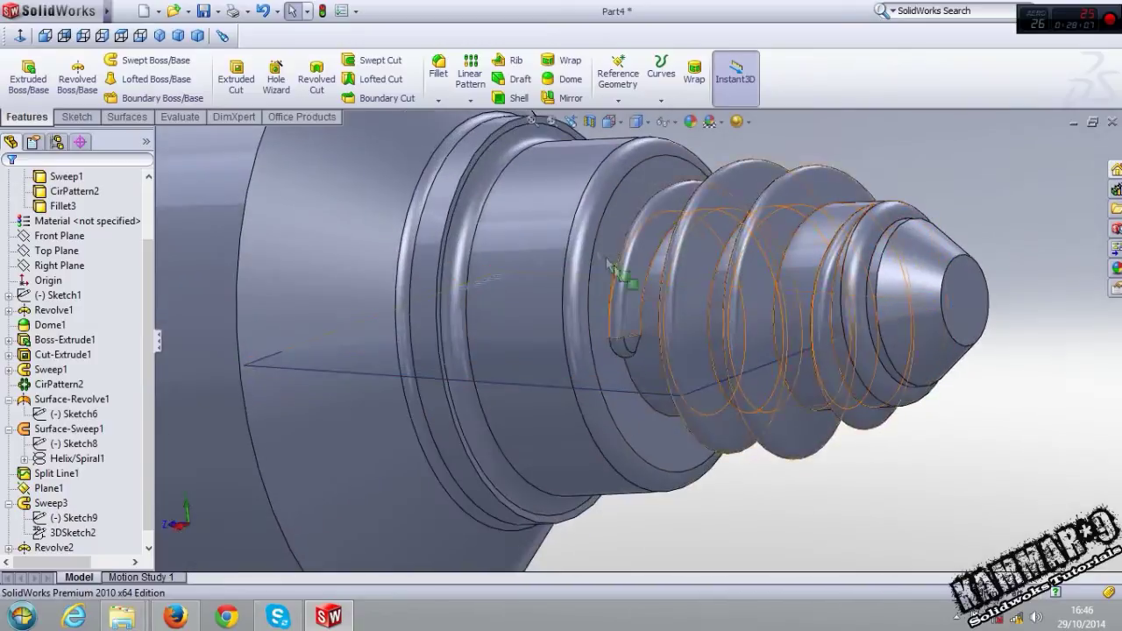
left_click(438, 68)
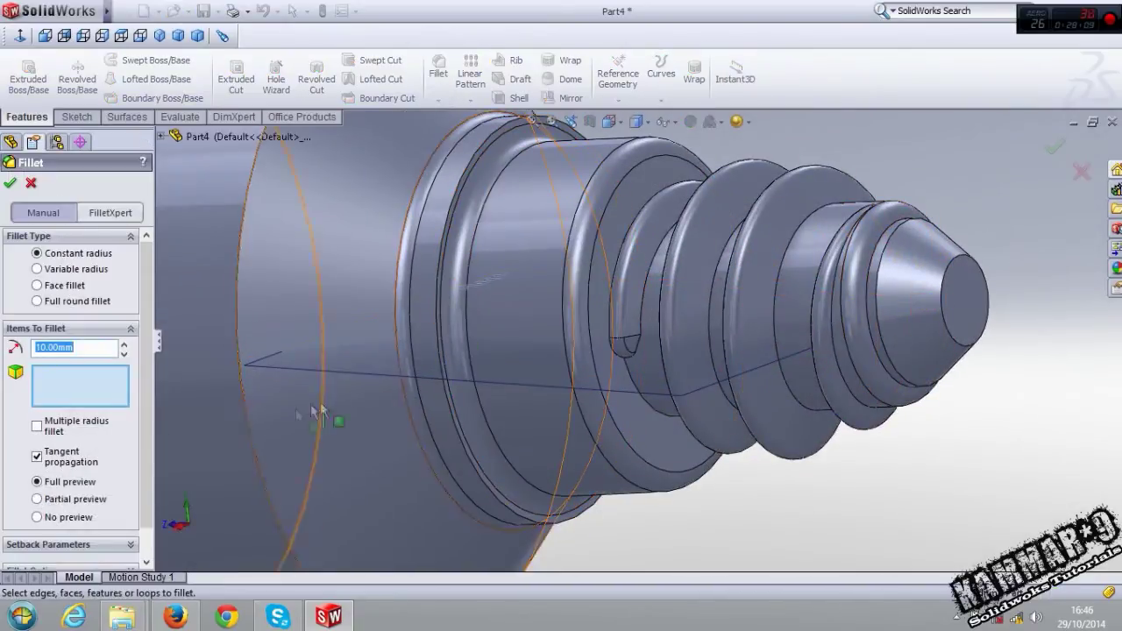
left_click(901, 355)
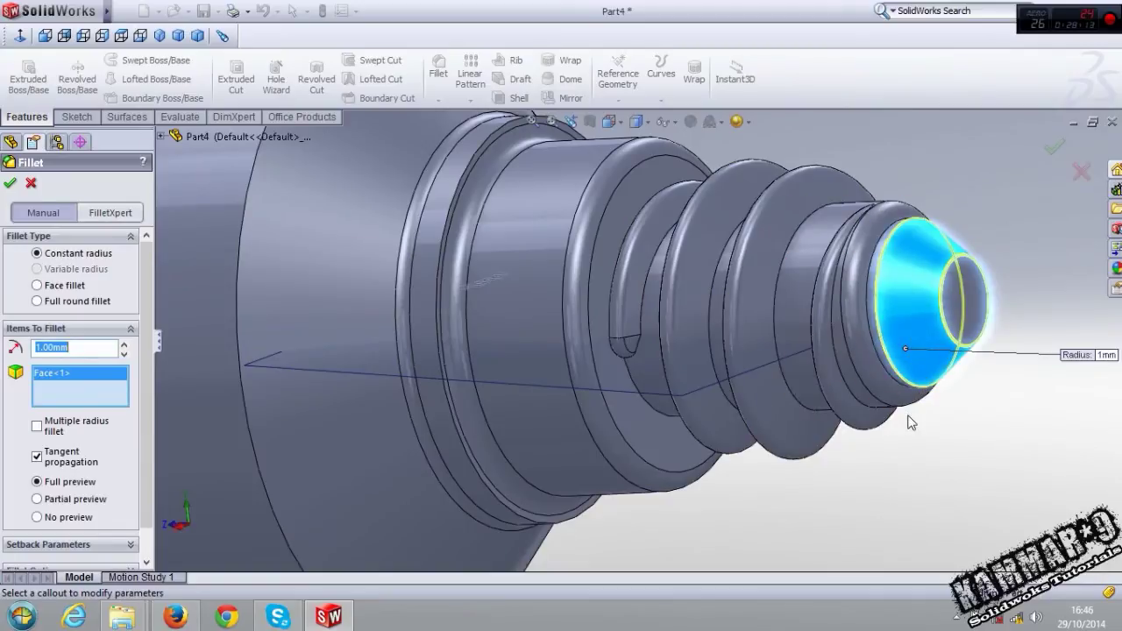
scroll(802, 434, "up", 3)
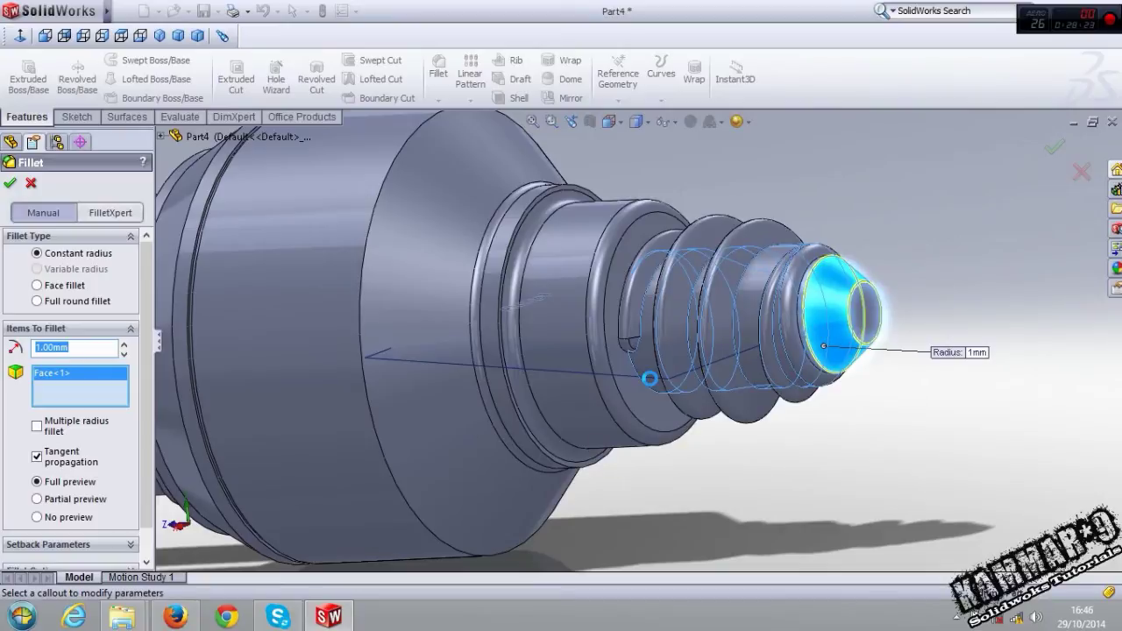
left_click(651, 383)
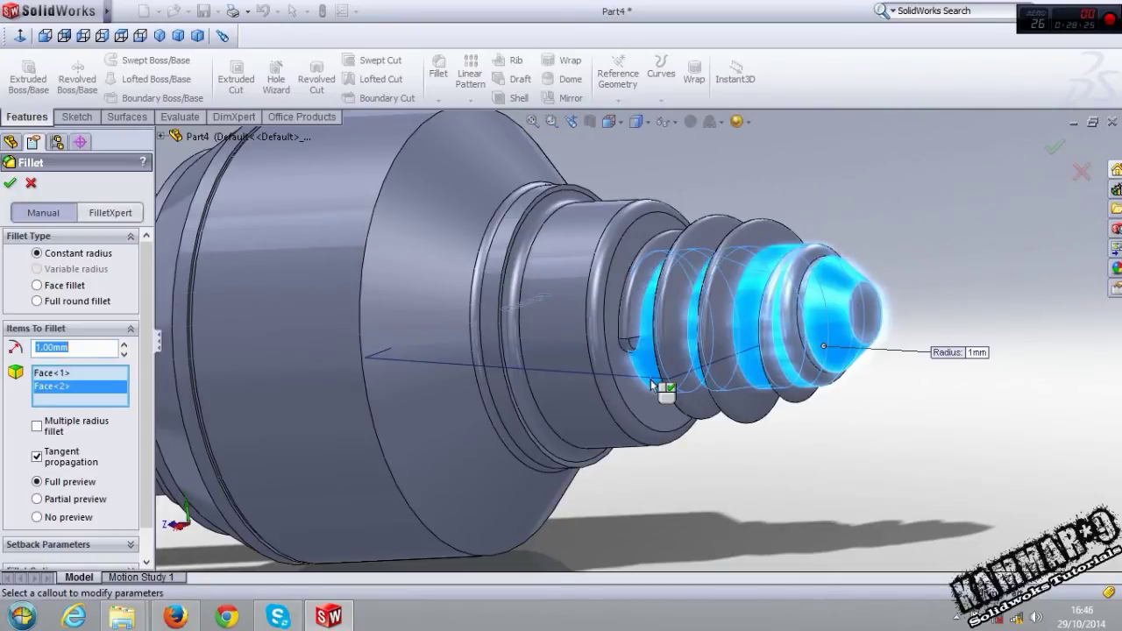
left_click(656, 386)
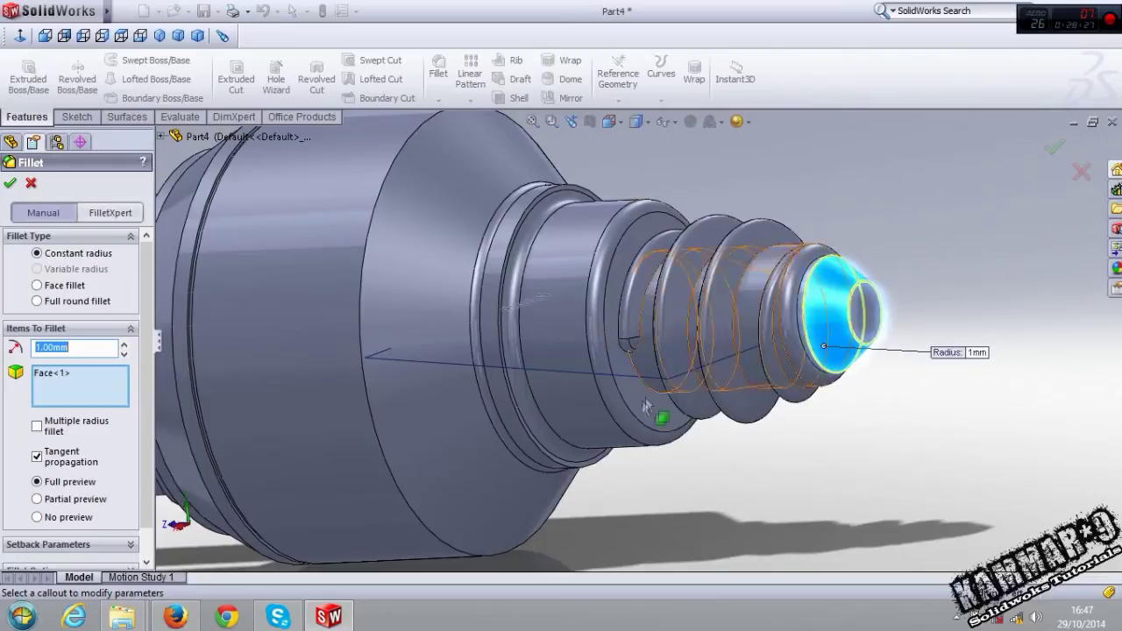
scroll(656, 386, "up", 2)
Add the large collar cylinder faces and the face around the tube ends to the 1 mm fillet
left_click(422, 440)
scroll(355, 429, "down", 2)
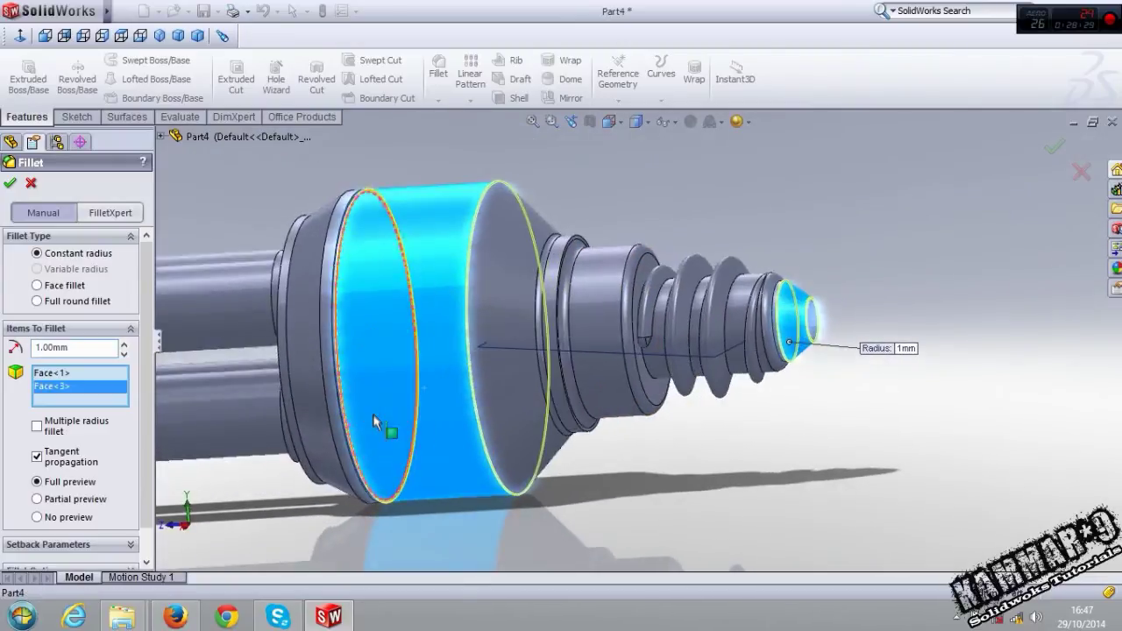
scroll(355, 403, "down", 3)
left_click(325, 402)
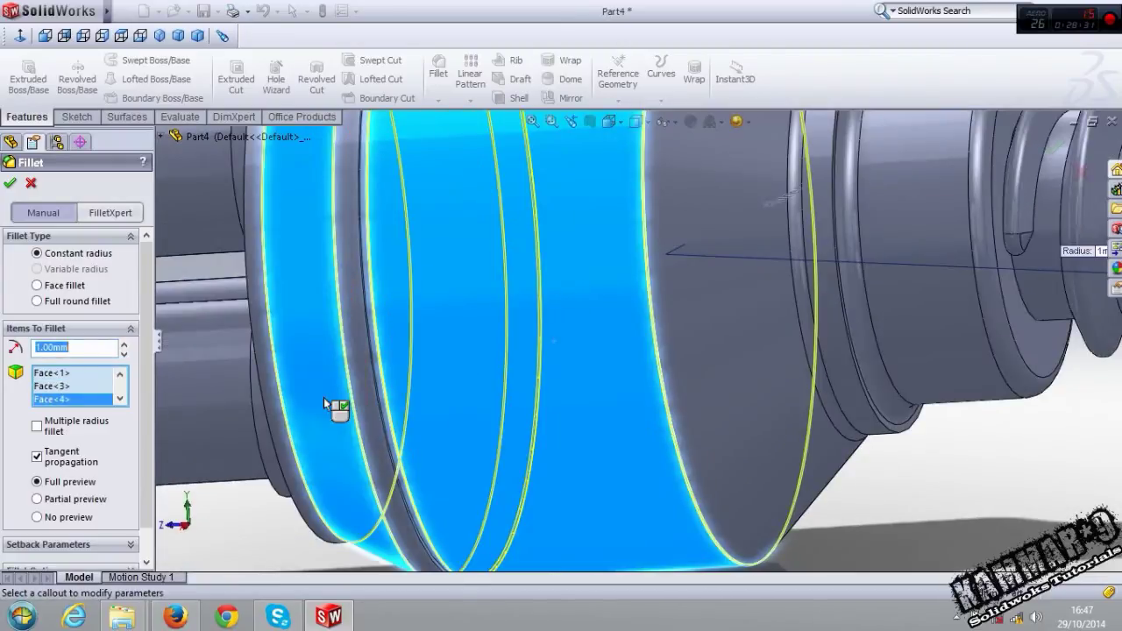
left_click(374, 427)
scroll(389, 360, "up", 3)
middle_click_drag(389, 360, 433, 320)
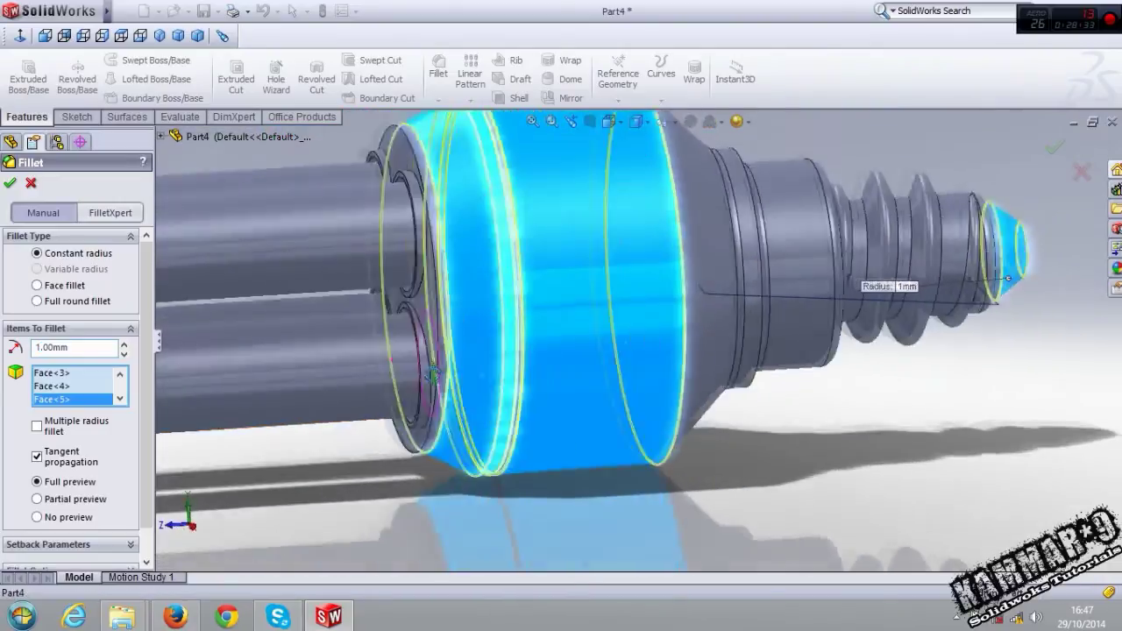
left_click(434, 320)
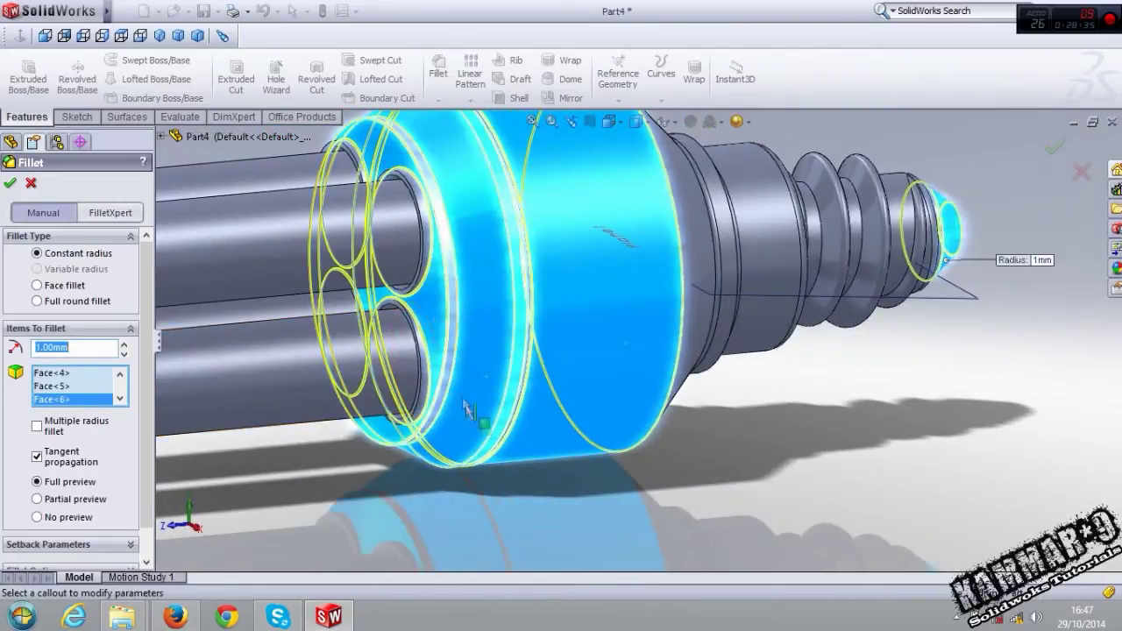
scroll(468, 411, "up", 5)
mouse_move(515, 403)
middle_mouse_down()
mouse_move(628, 287)
mouse_move(525, 388)
mouse_move(540, 449)
middle_mouse_up()
scroll(535, 394, "down", 4)
scroll(544, 402, "down", 2)
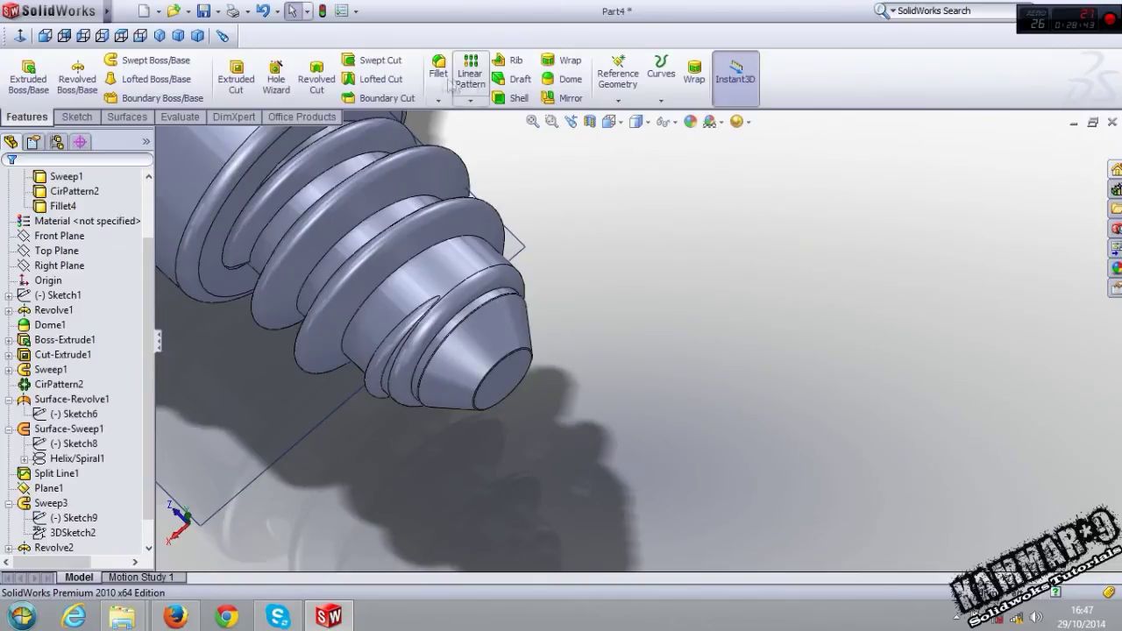
Start a 1 mm fillet at the thread end, clearing a wrongly picked edge
left_click(438, 72)
scroll(412, 333, "down", 3)
scroll(478, 364, "down", 3)
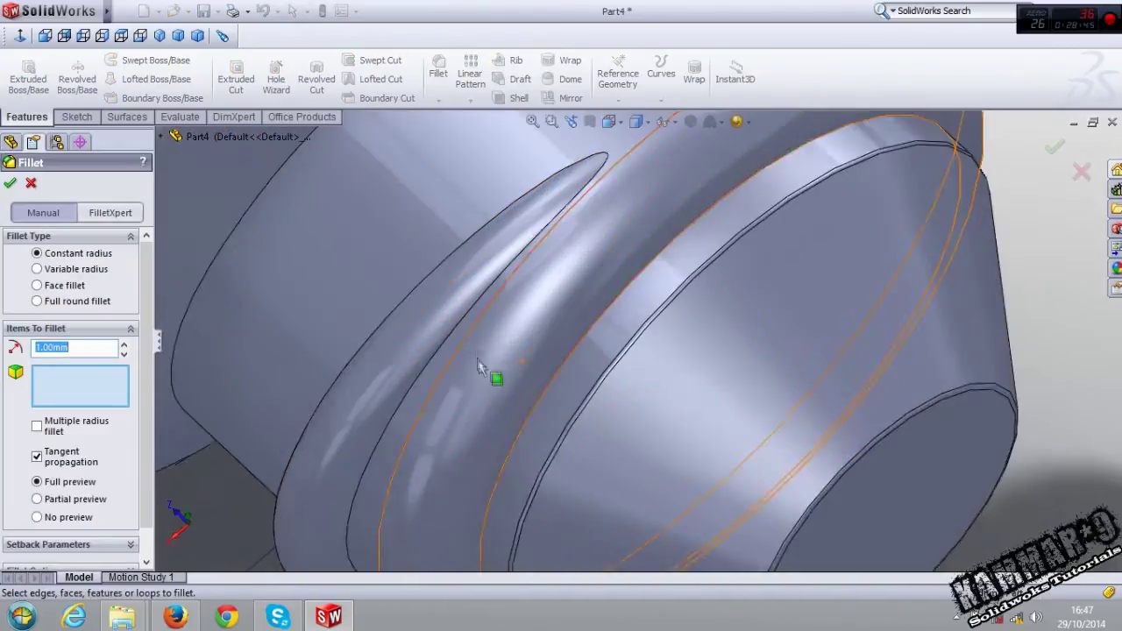
scroll(473, 350, "down", 2)
left_click(458, 327)
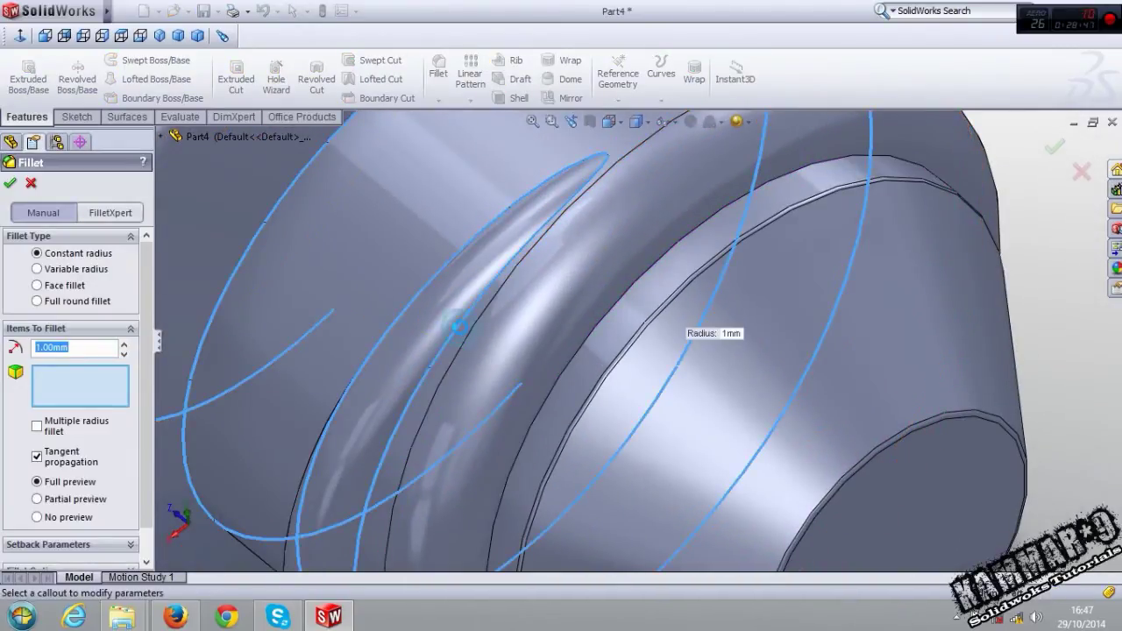
left_click(459, 330)
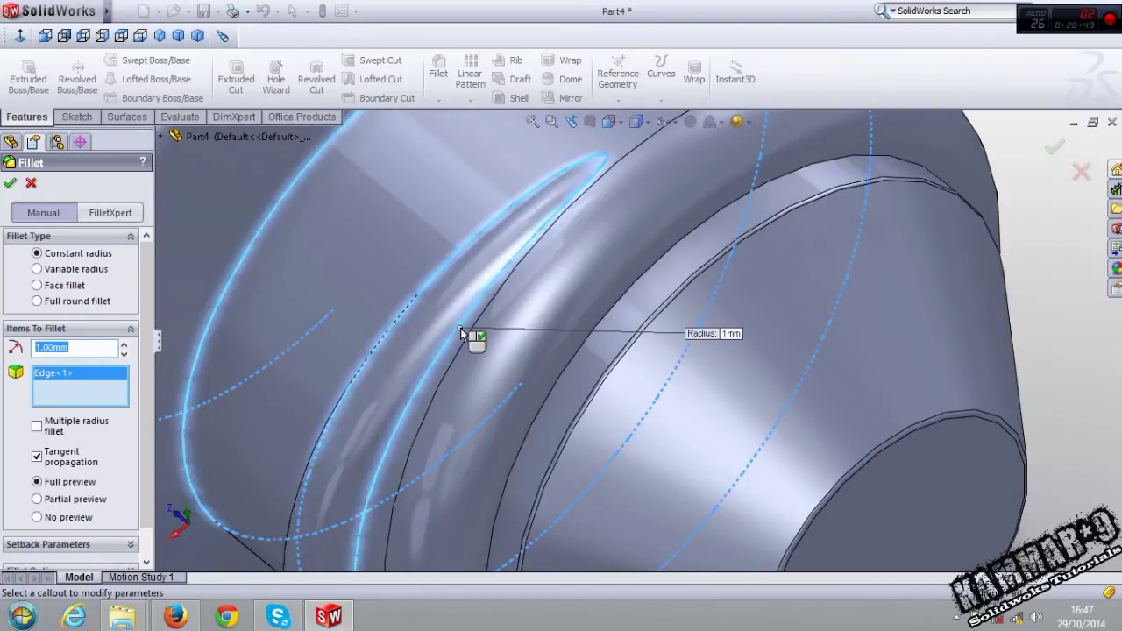
scroll(464, 342, "up", 5)
mouse_move(464, 342)
middle_mouse_down()
mouse_move(559, 285)
mouse_move(512, 318)
middle_mouse_up()
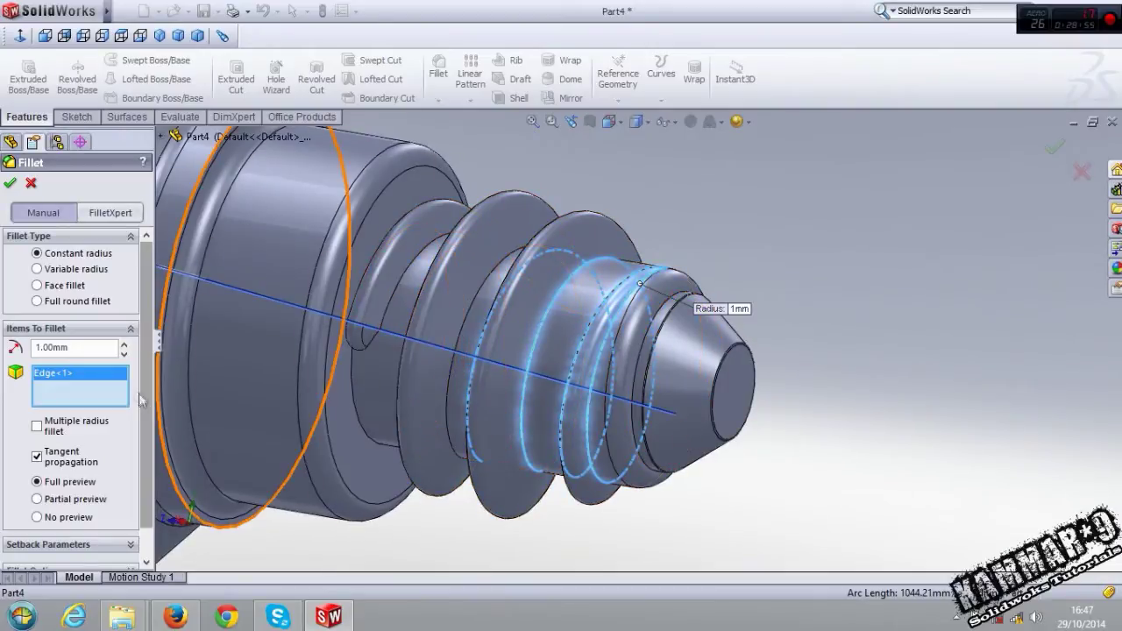
right_click(107, 393)
left_click(167, 398)
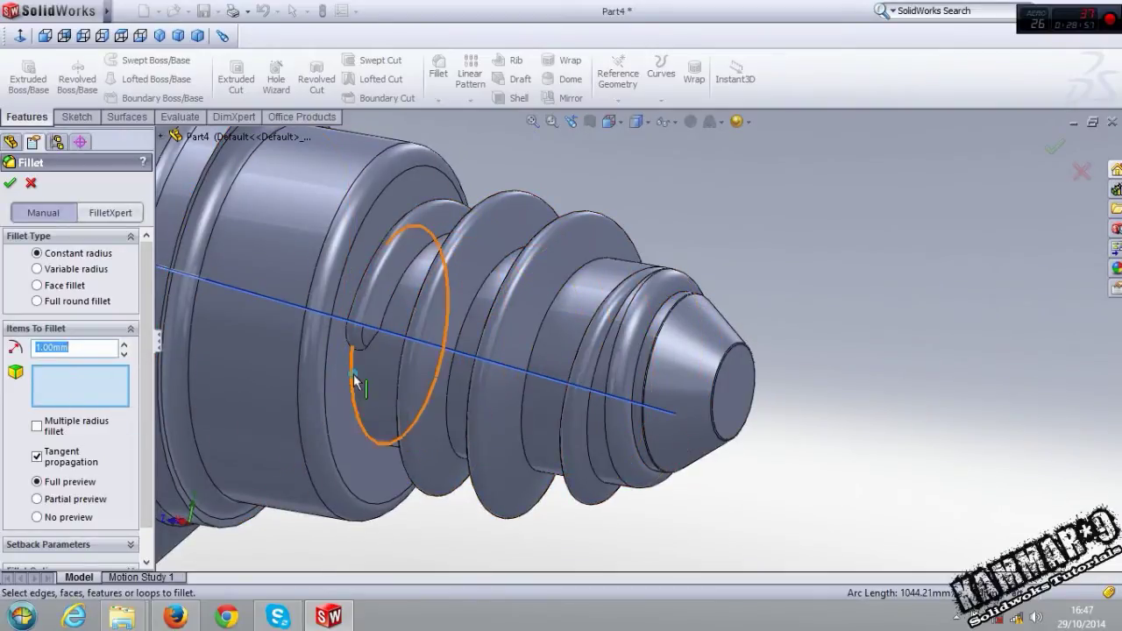
Apply the 1 mm fillet to the thread-start circular edges and helix edges
left_click(354, 372)
left_click(370, 354)
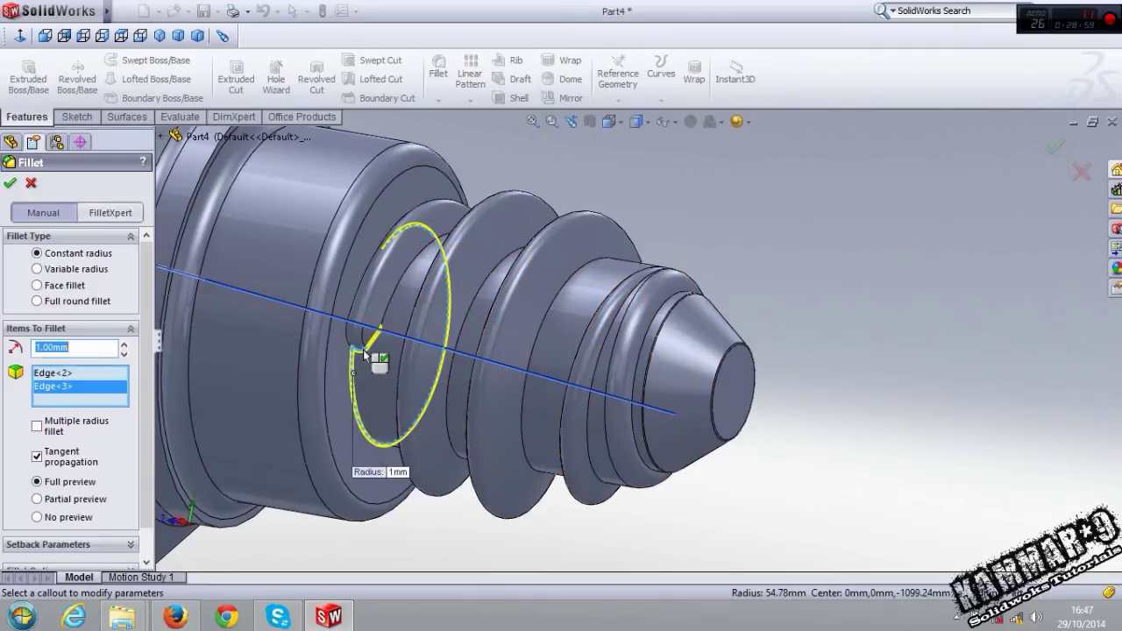
left_click(387, 313)
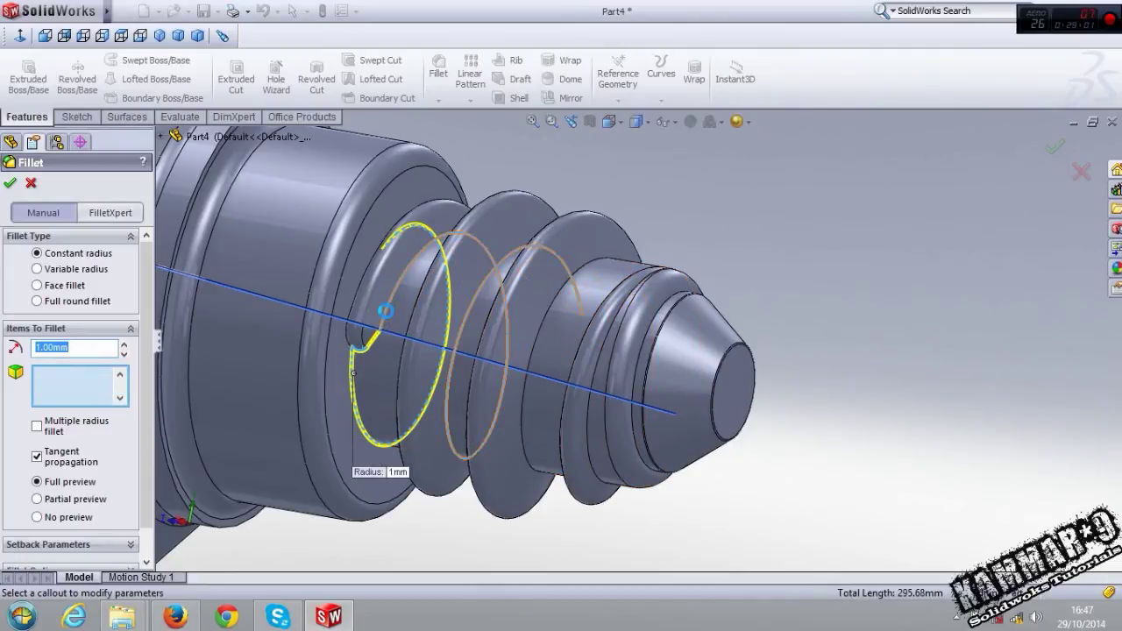
left_click(386, 313)
left_click(352, 348)
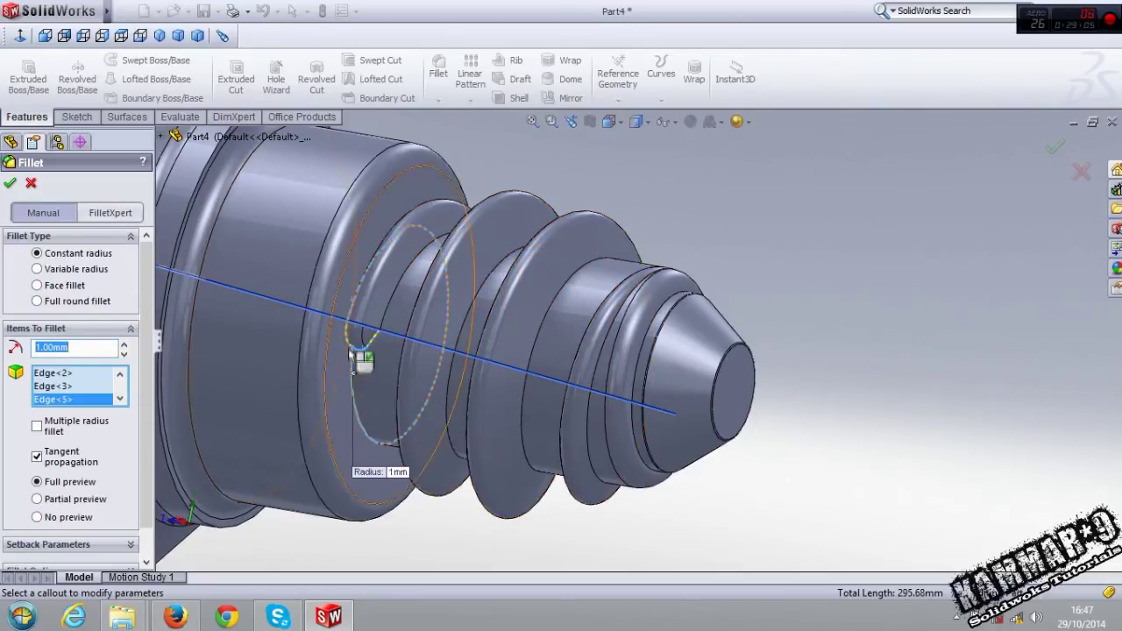
left_click(348, 342)
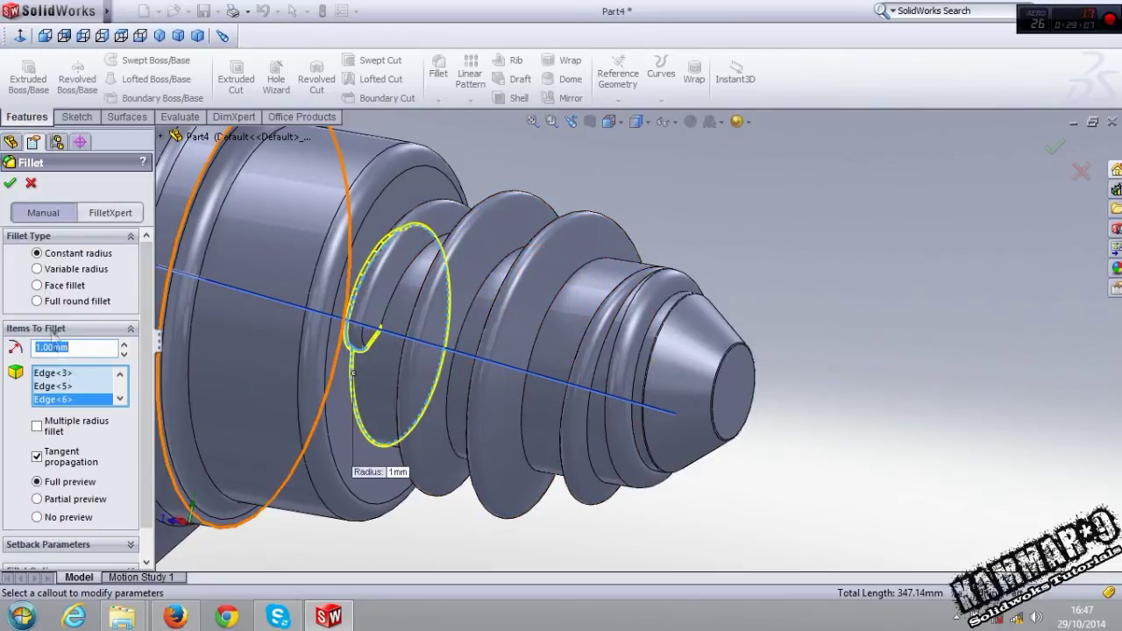
left_click(10, 183)
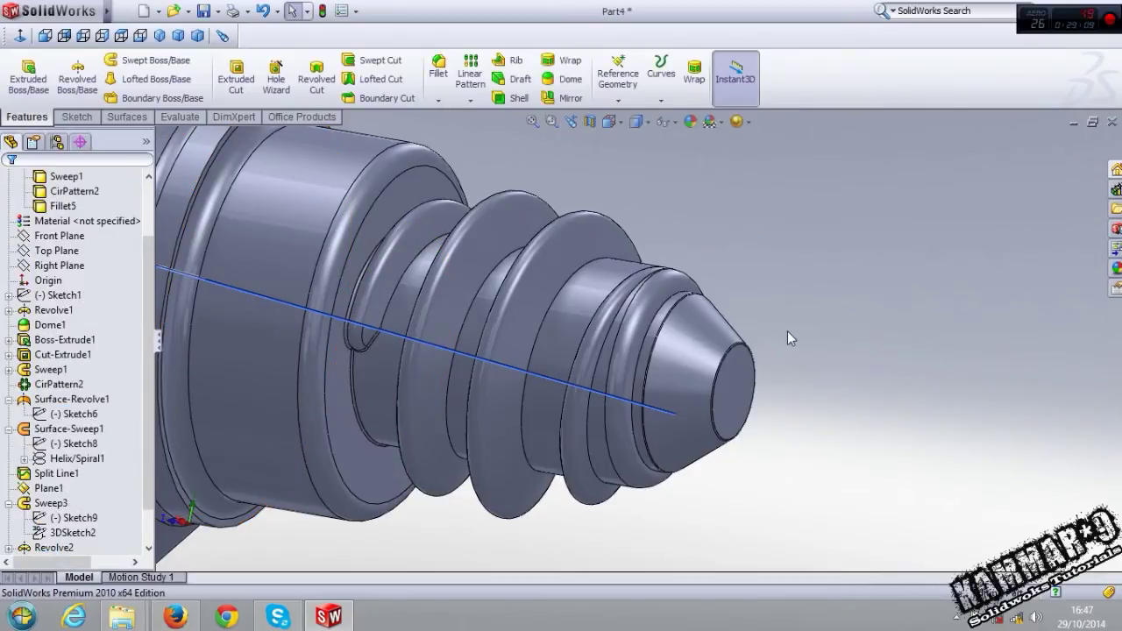
scroll(785, 341, "up", 3)
scroll(777, 354, "up", 3)
scroll(357, 337, "down", 1)
middle_click_drag(356, 337, 421, 491)
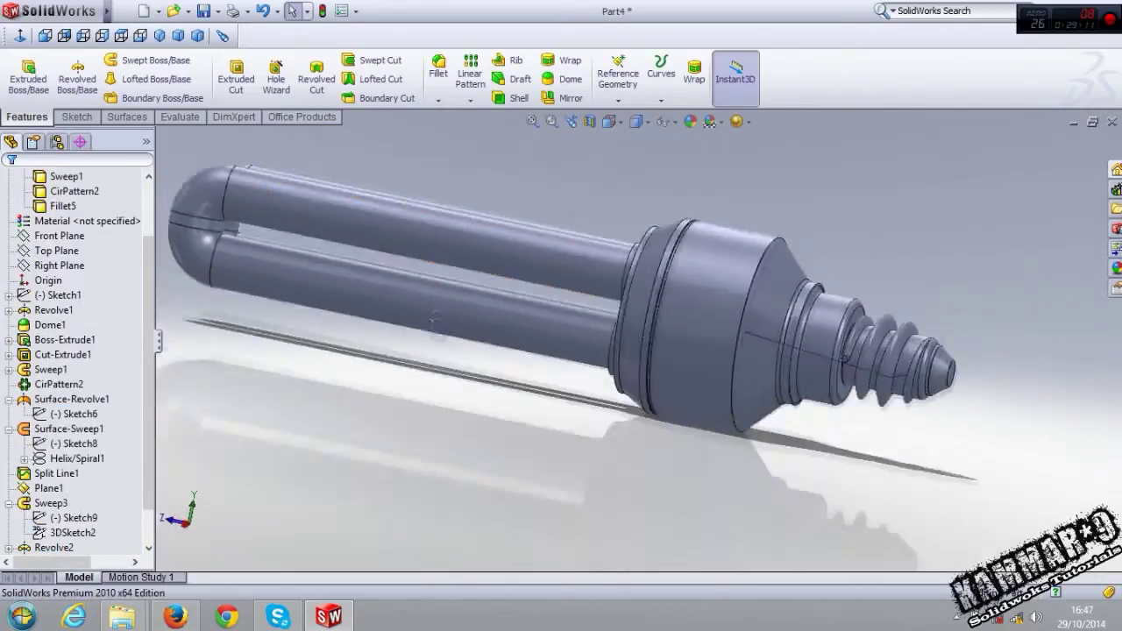
Switch from Part4 to the Neon lamp model, zoom and orbit around its U-bends, then minimize it
left_click(1072, 123)
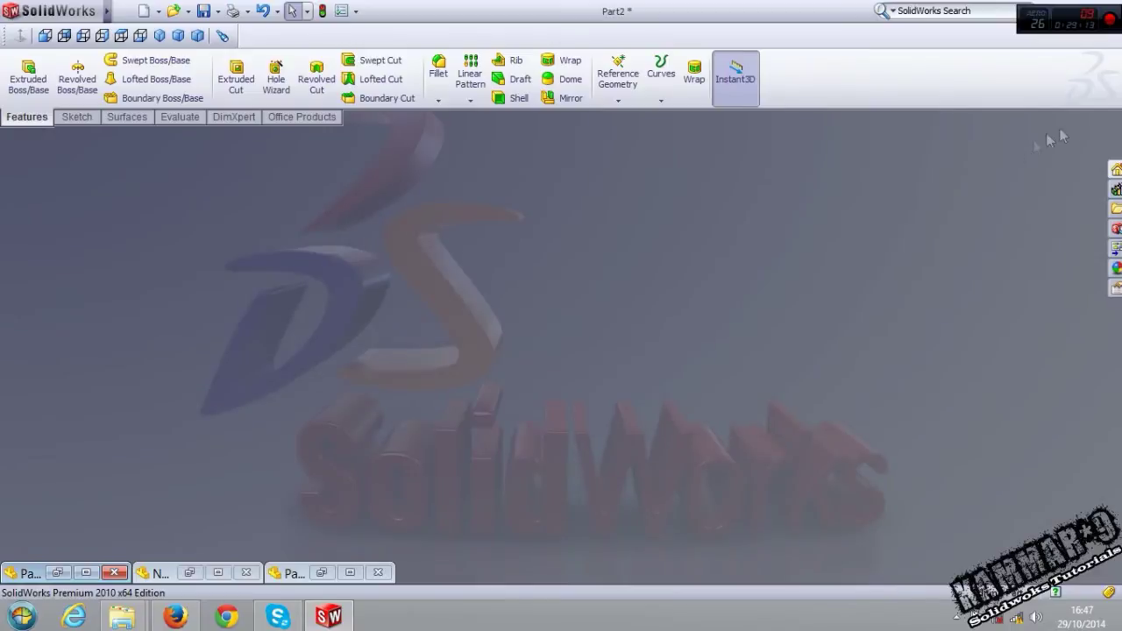
left_click(190, 572)
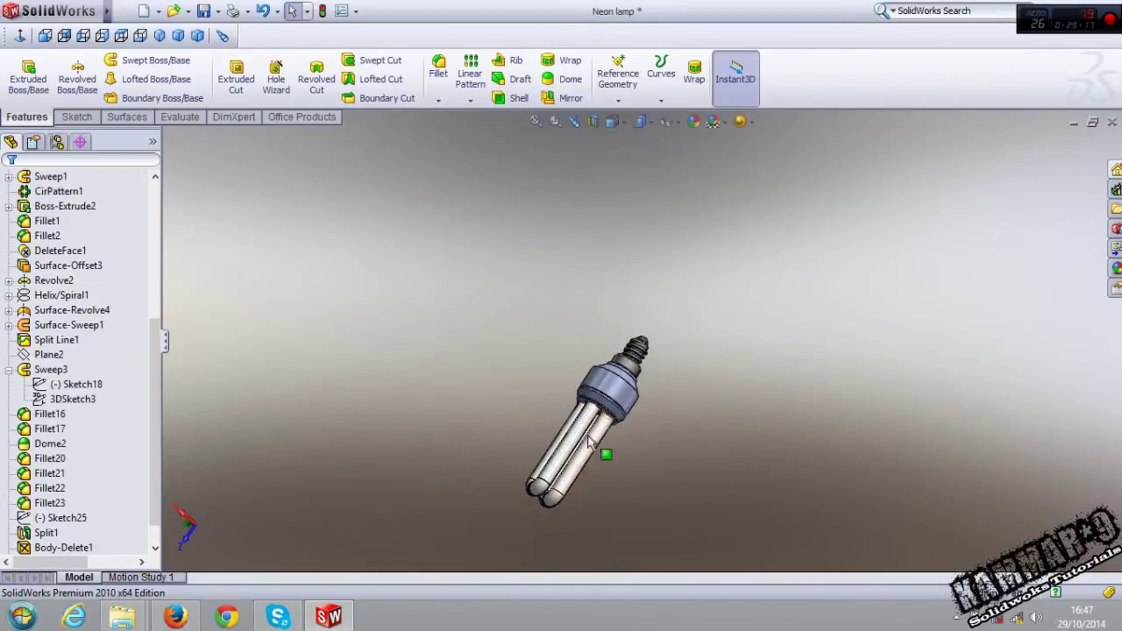
scroll(646, 376, "down", 3)
scroll(590, 306, "down", 2)
scroll(724, 273, "down", 2)
scroll(595, 350, "up", 2)
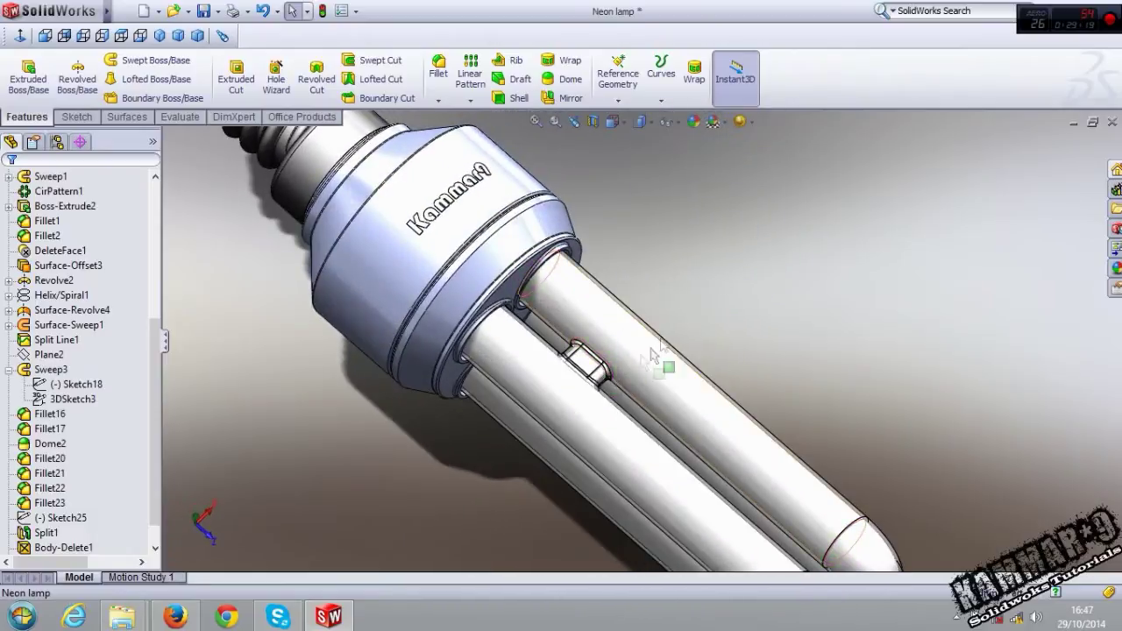
scroll(601, 376, "up", 2)
scroll(666, 395, "up", 2)
scroll(701, 411, "up", 1)
scroll(701, 412, "down", 2)
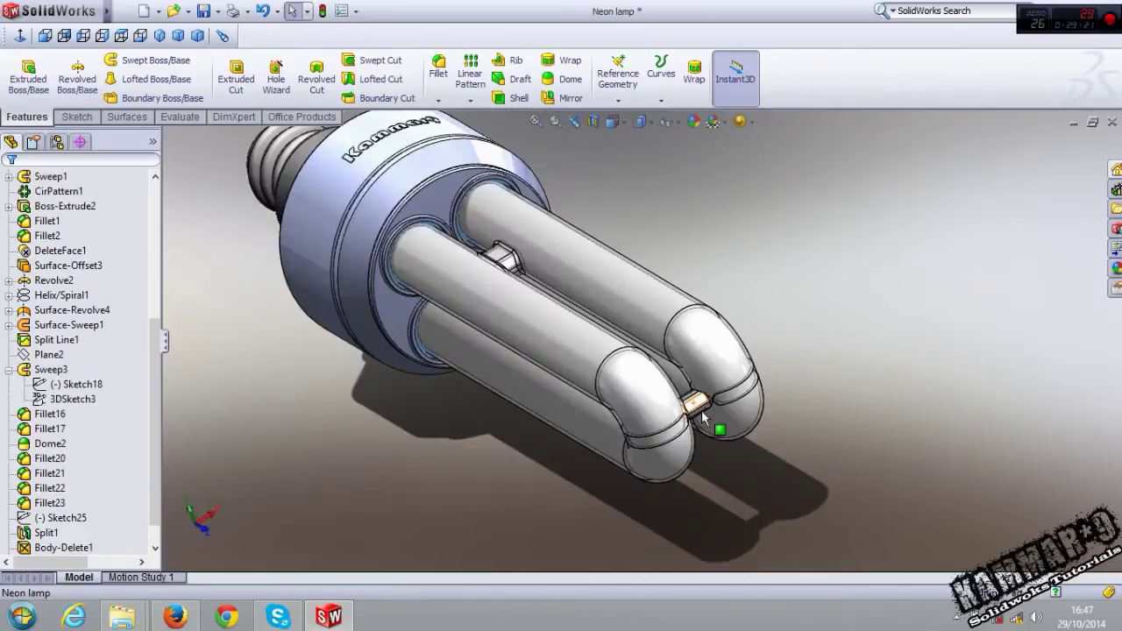
scroll(692, 403, "down", 3)
middle_click_drag(688, 392, 942, 226)
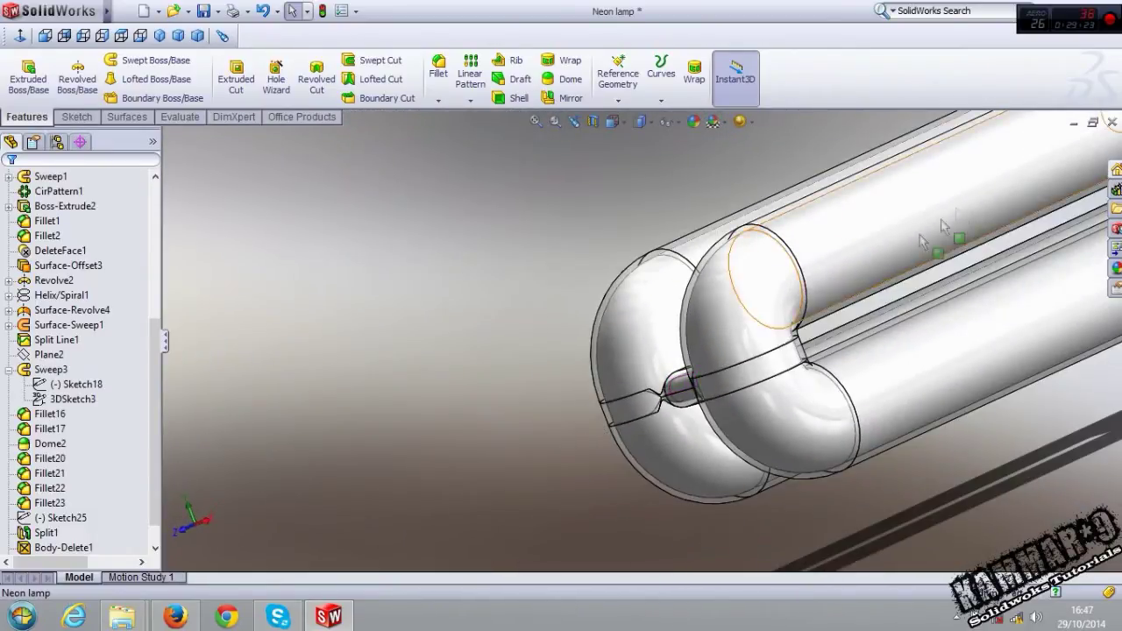
left_click(1073, 124)
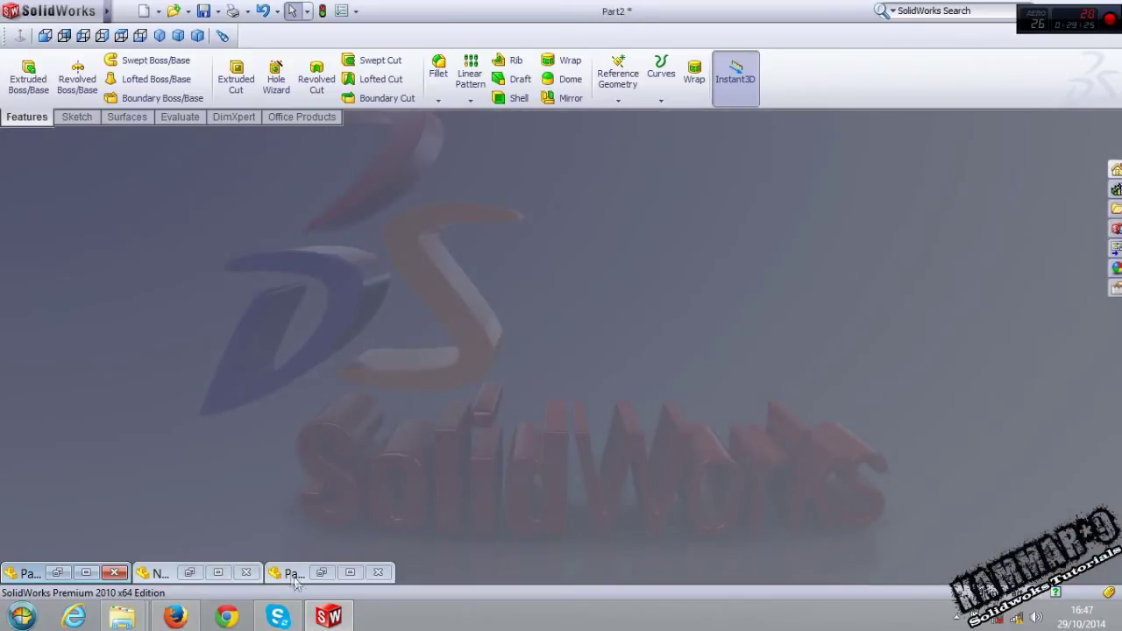
Bring Part4 back, orbit it to a side-on view, and hide Plane1
left_click(321, 573)
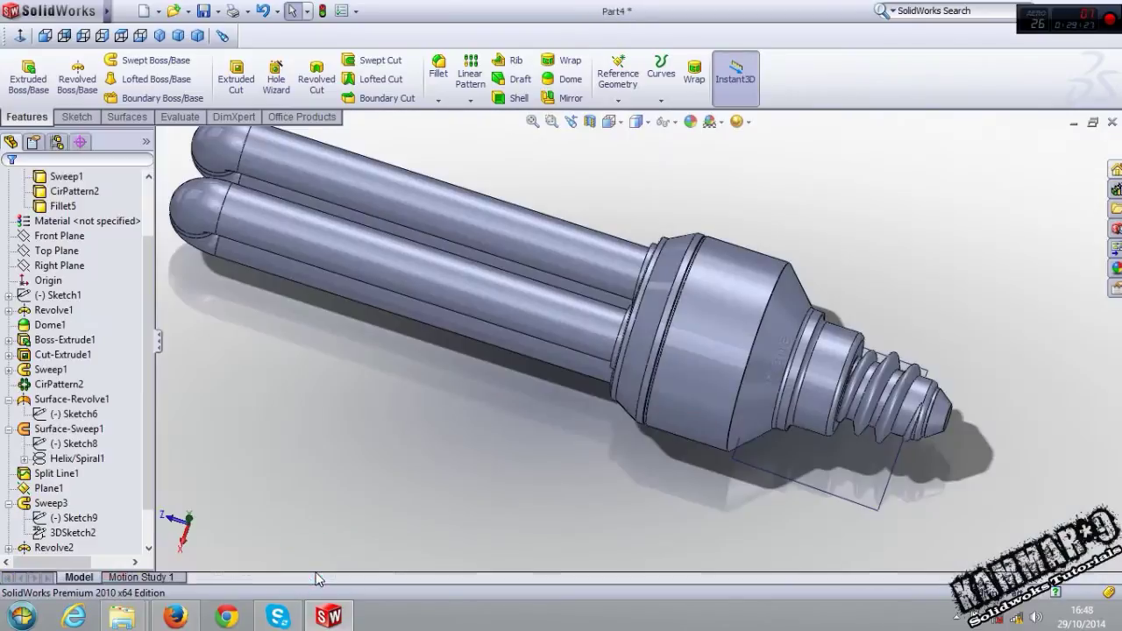
scroll(324, 232, "down", 2)
scroll(345, 219, "down", 3)
middle_click_drag(344, 220, 389, 295)
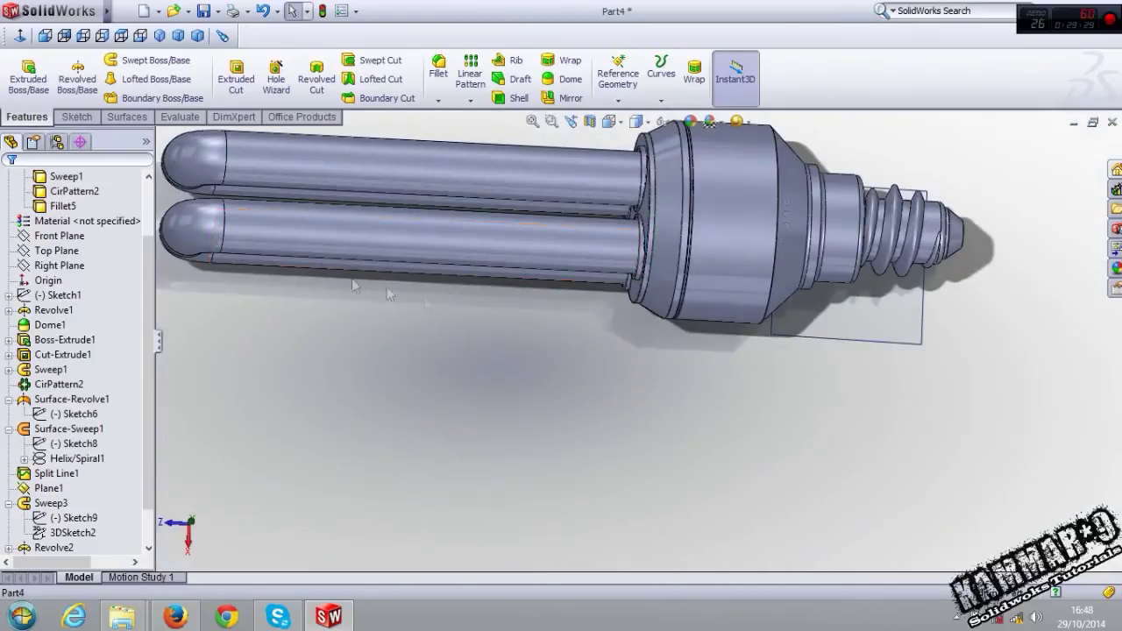
left_click(797, 344)
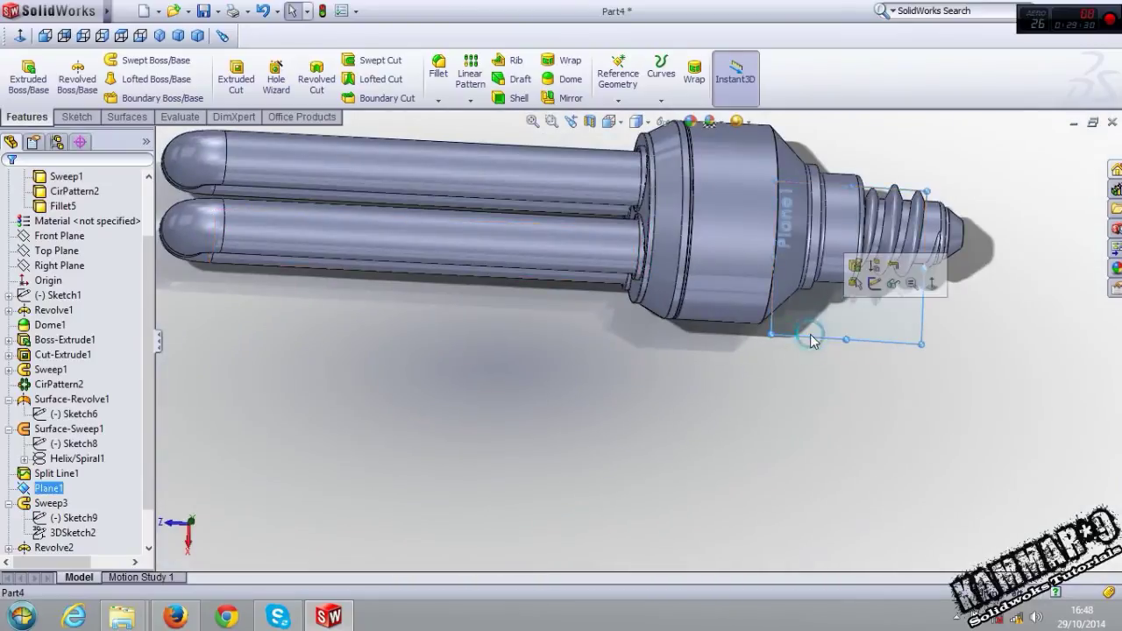
left_click(892, 285)
Select the Right Plane in the FeatureManager tree and start Sketch11 on it
scroll(537, 384, "up", 3)
scroll(537, 383, "down", 4)
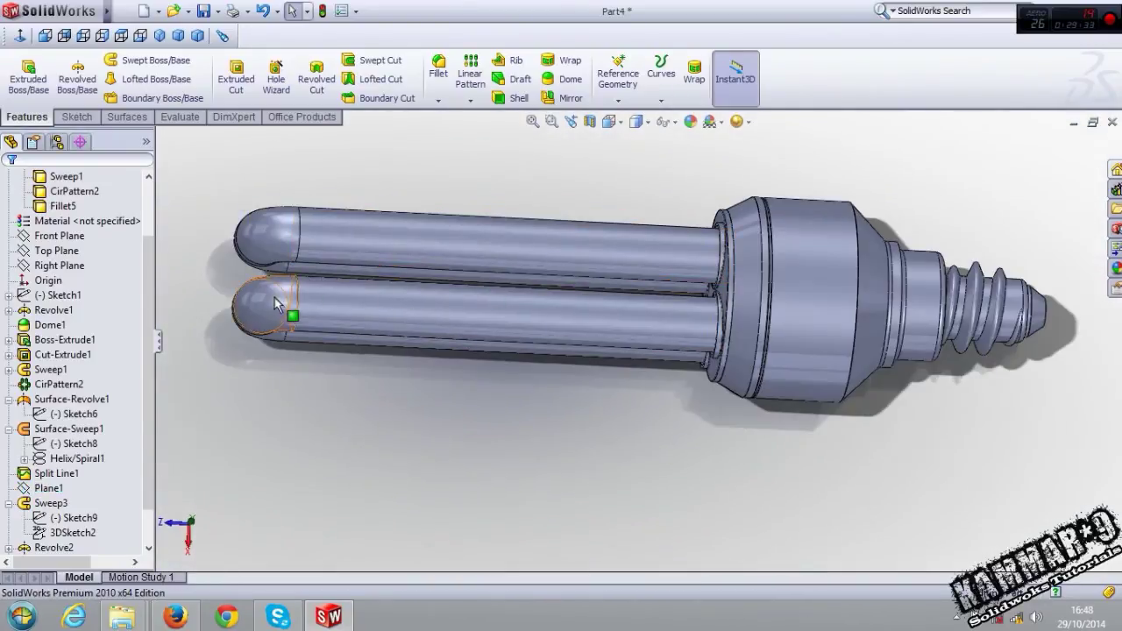
middle_click_drag(274, 297, 333, 229)
scroll(151, 235, "up", 2)
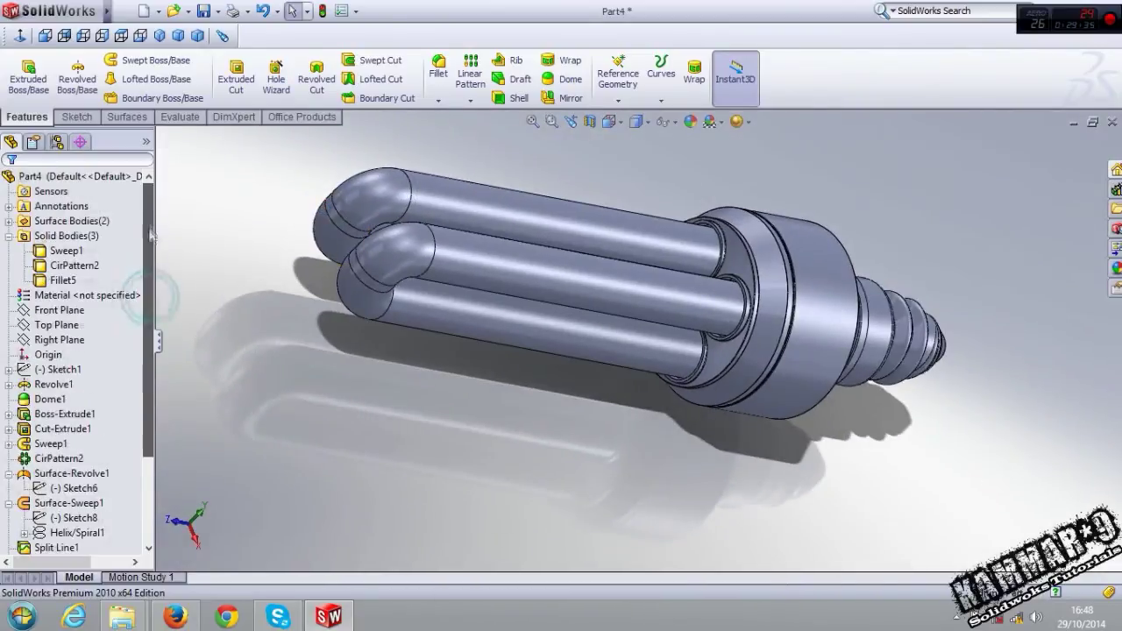
left_click(61, 328)
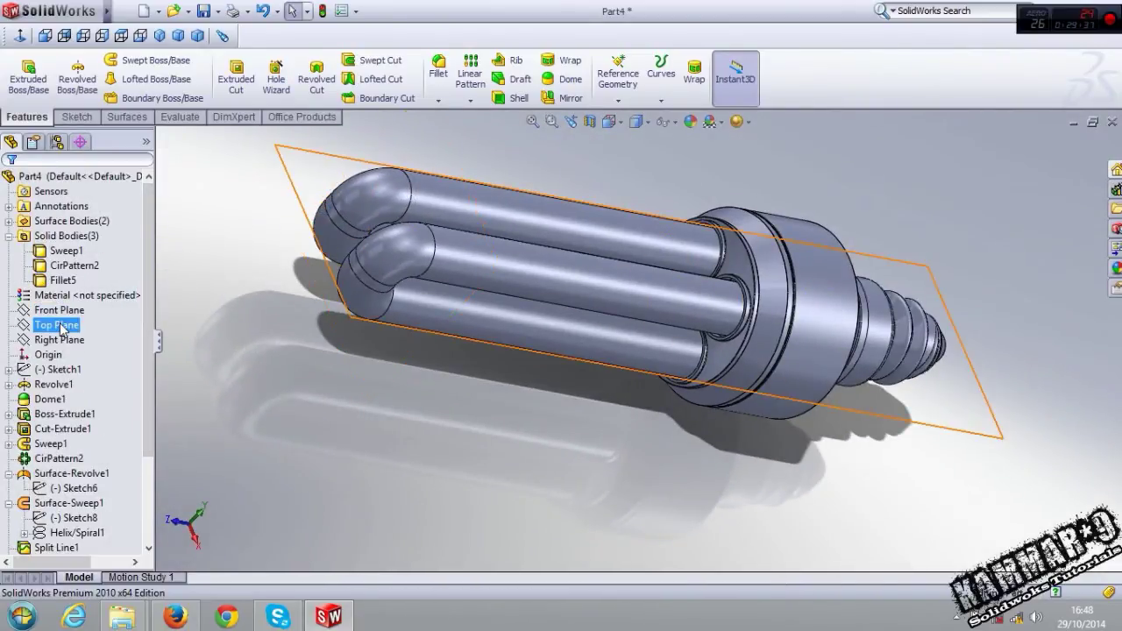
left_click(61, 342)
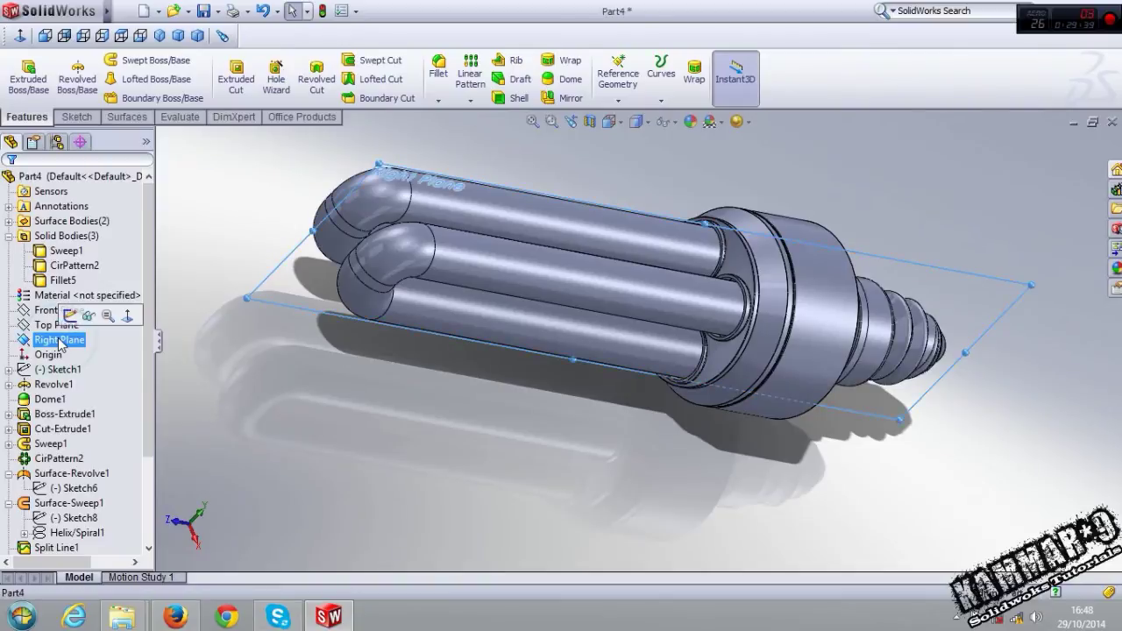
left_click(74, 319)
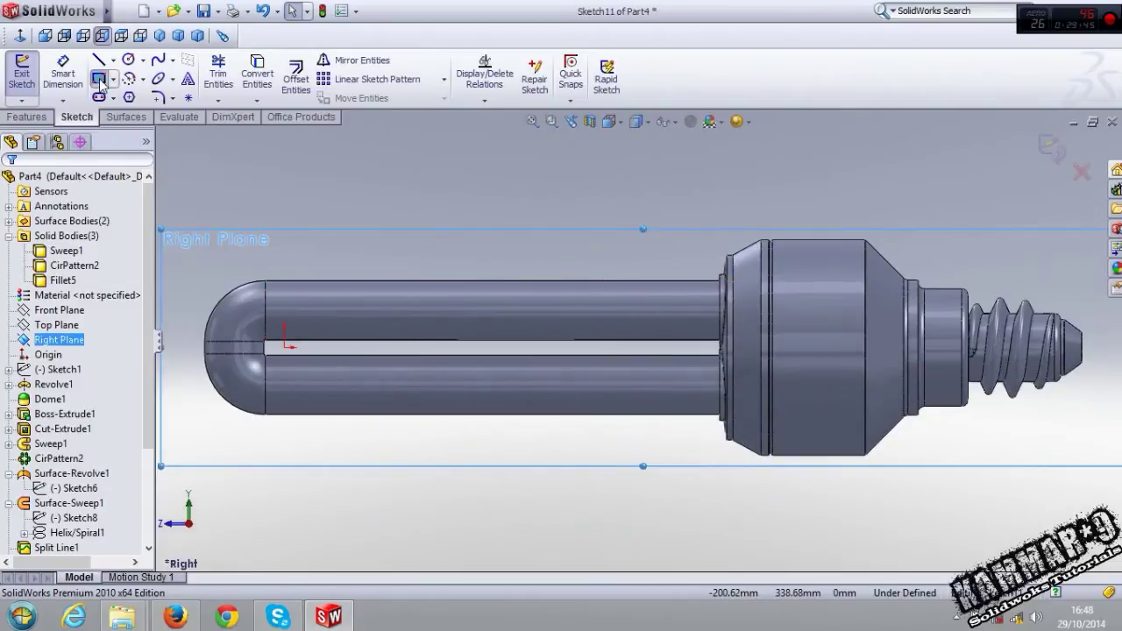
Draw a corner rectangle between the tubes near the collar
left_click(99, 79)
scroll(653, 324, "down", 3)
left_click_drag(563, 303, 673, 332)
scroll(669, 388, "up", 3)
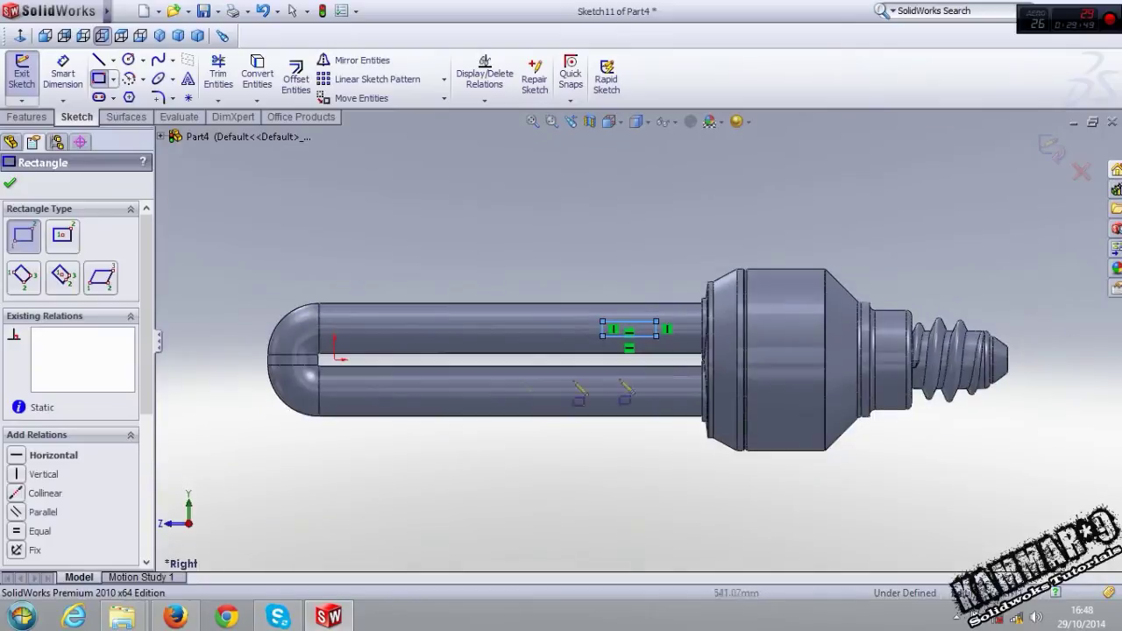
scroll(385, 376, "down", 2)
scroll(794, 325, "up", 2)
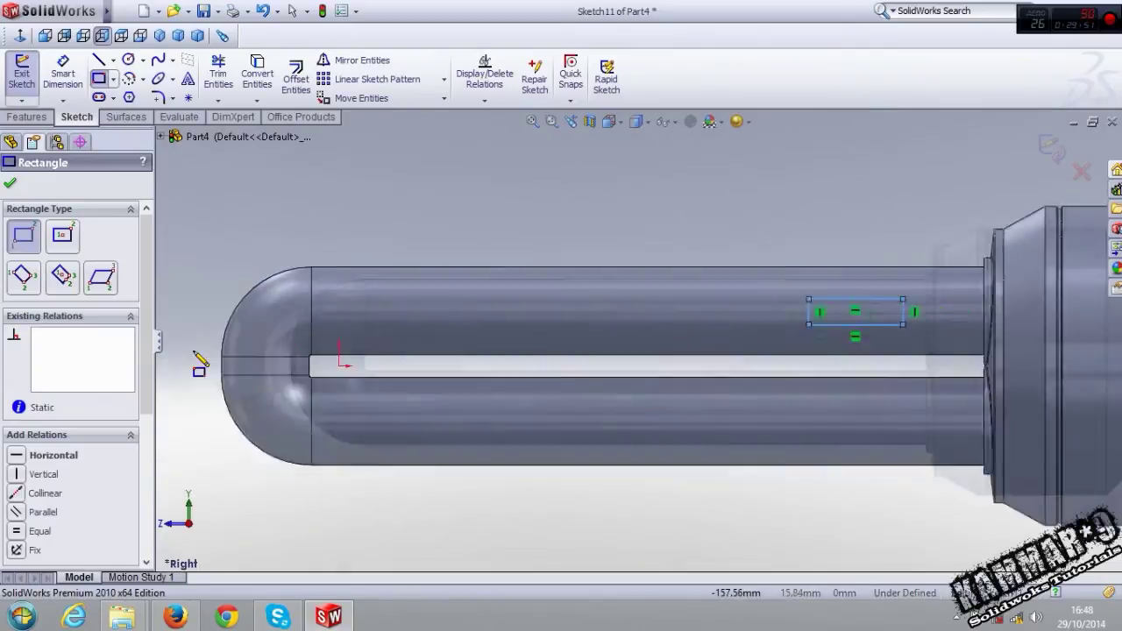
scroll(205, 363, "down", 1)
scroll(386, 386, "down", 1)
scroll(385, 386, "down", 1)
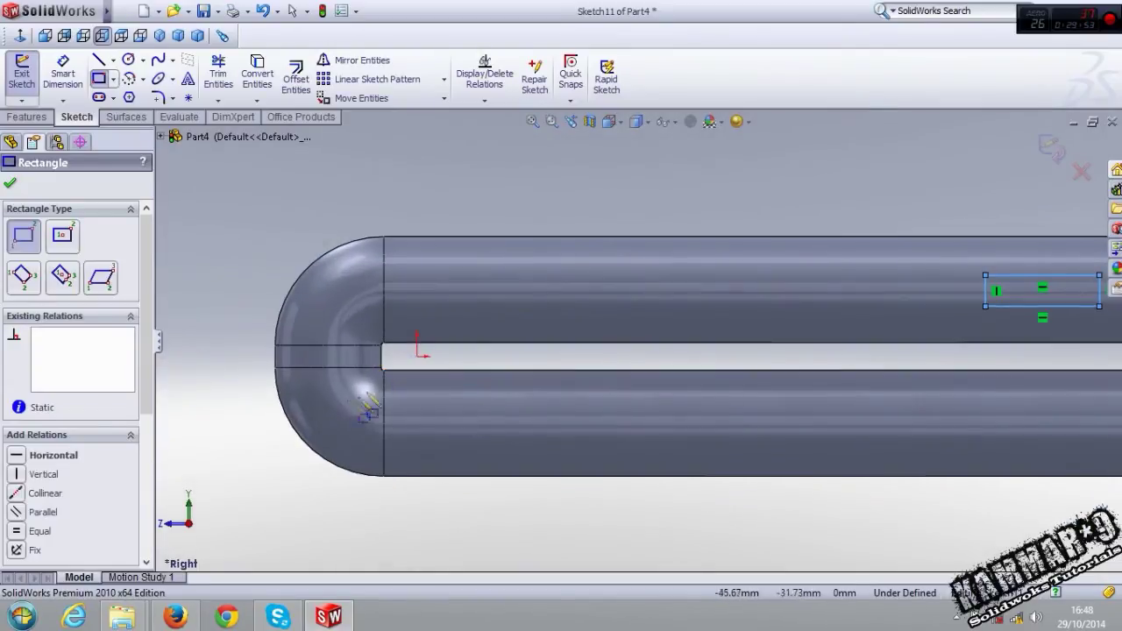
Draw a second rectangle across the tube gap at the U-bend and start an Extruded Boss/Base
left_click(300, 346)
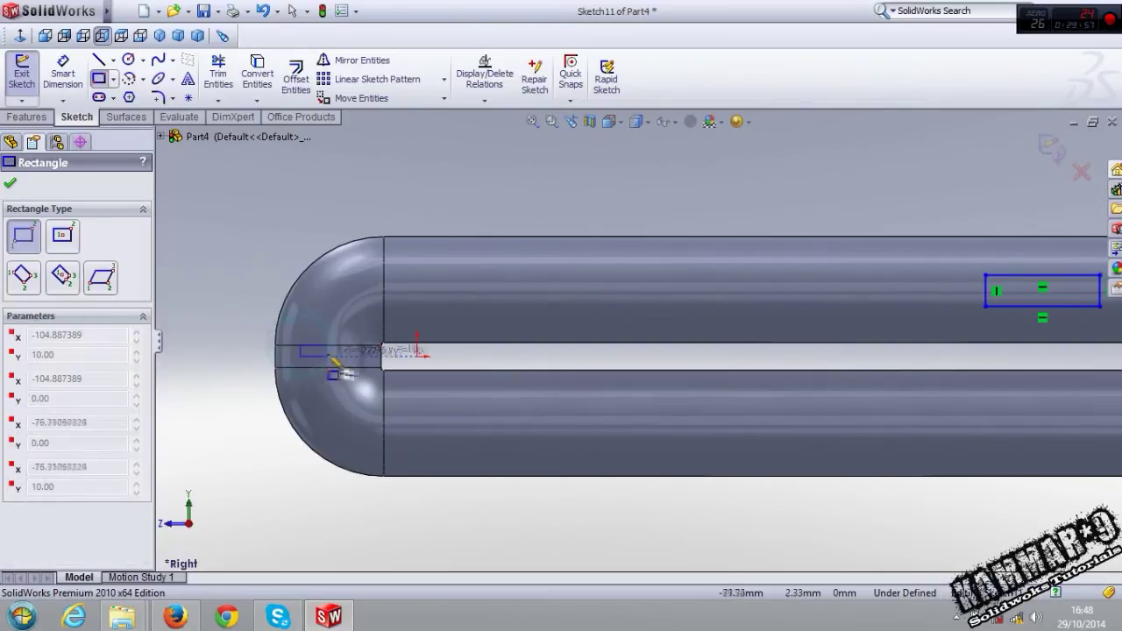
left_click(355, 368)
middle_click_drag(355, 368, 478, 511)
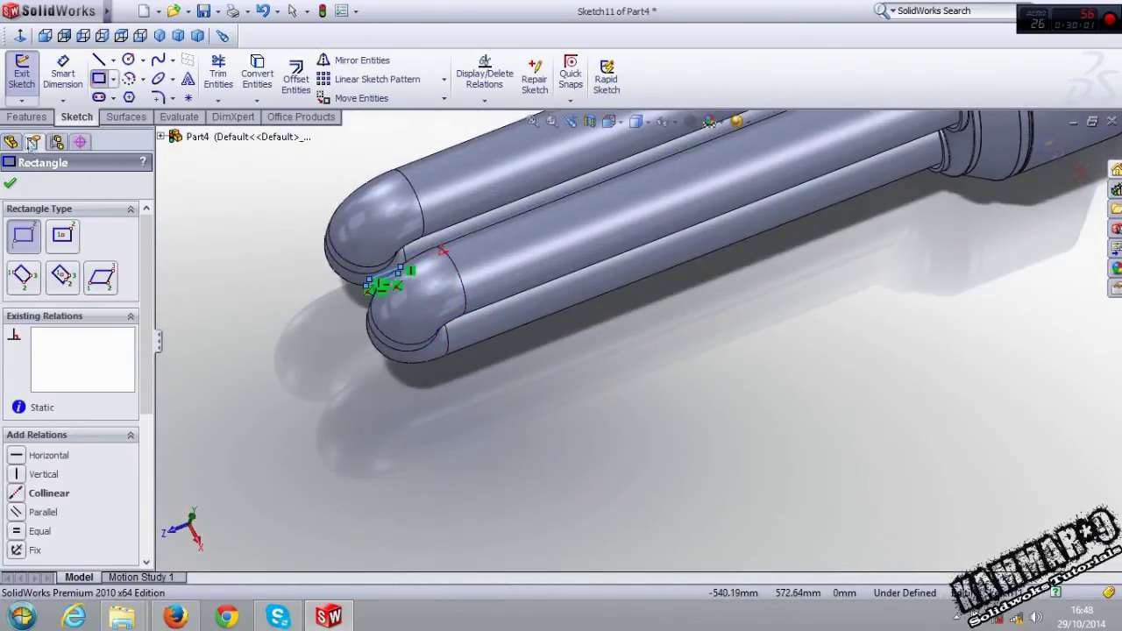
left_click(26, 117)
left_click(28, 74)
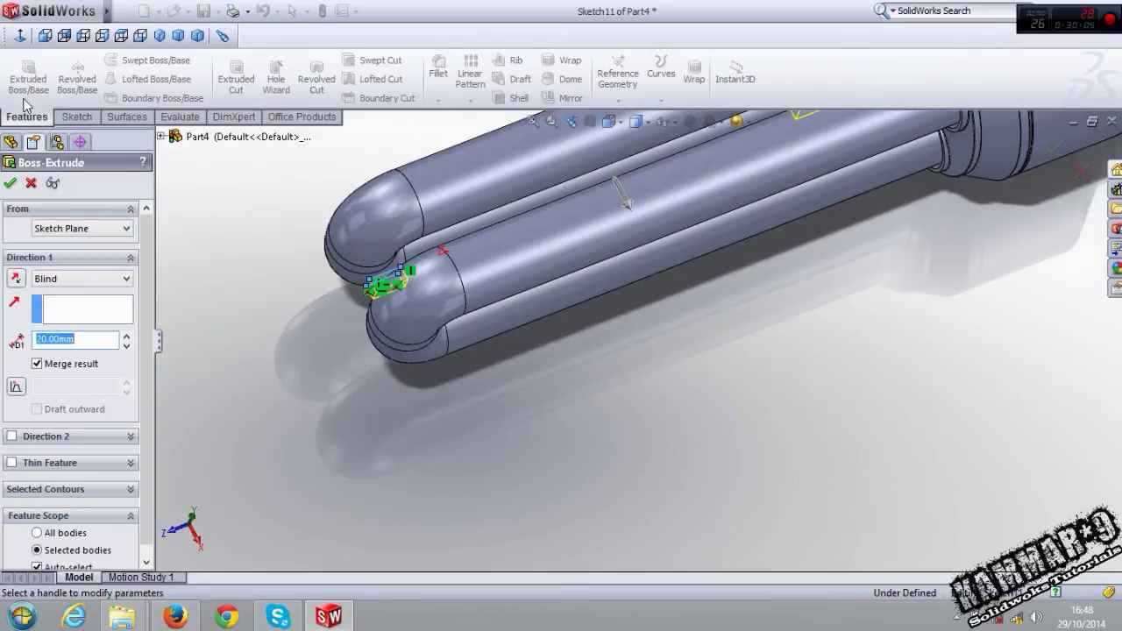
Set the extrusion to Mid Plane with a 70 mm depth
left_click(106, 279)
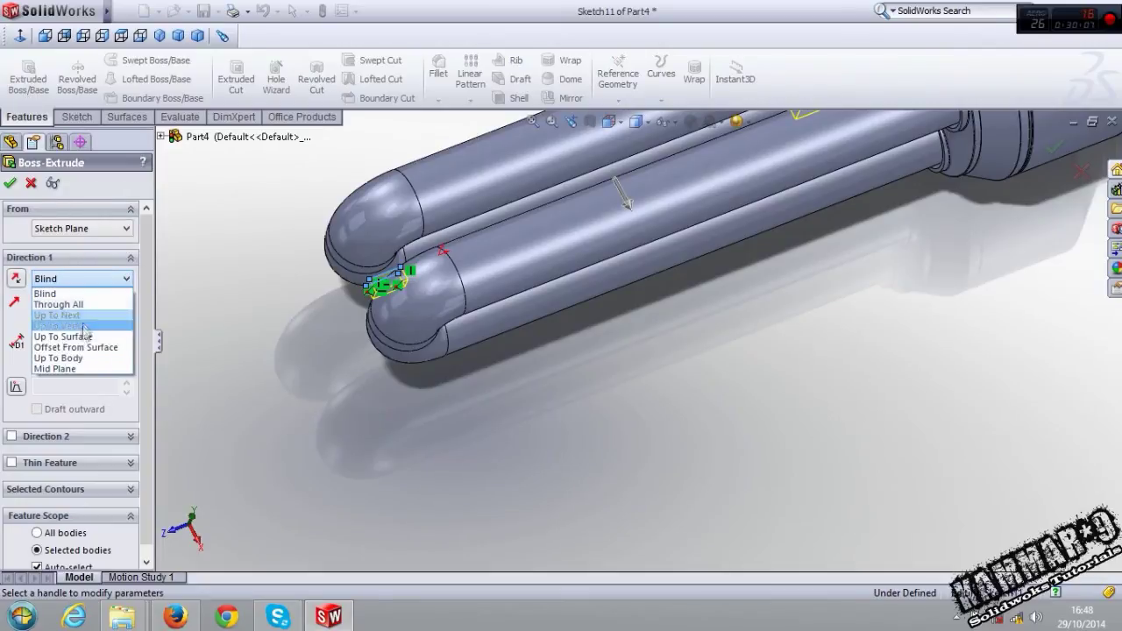
left_click(55, 368)
scroll(399, 287, "down", 2)
middle_click_drag(399, 287, 252, 311)
left_click(138, 333)
left_click(138, 333)
left_click(138, 333)
left_click(137, 333)
left_click(138, 333)
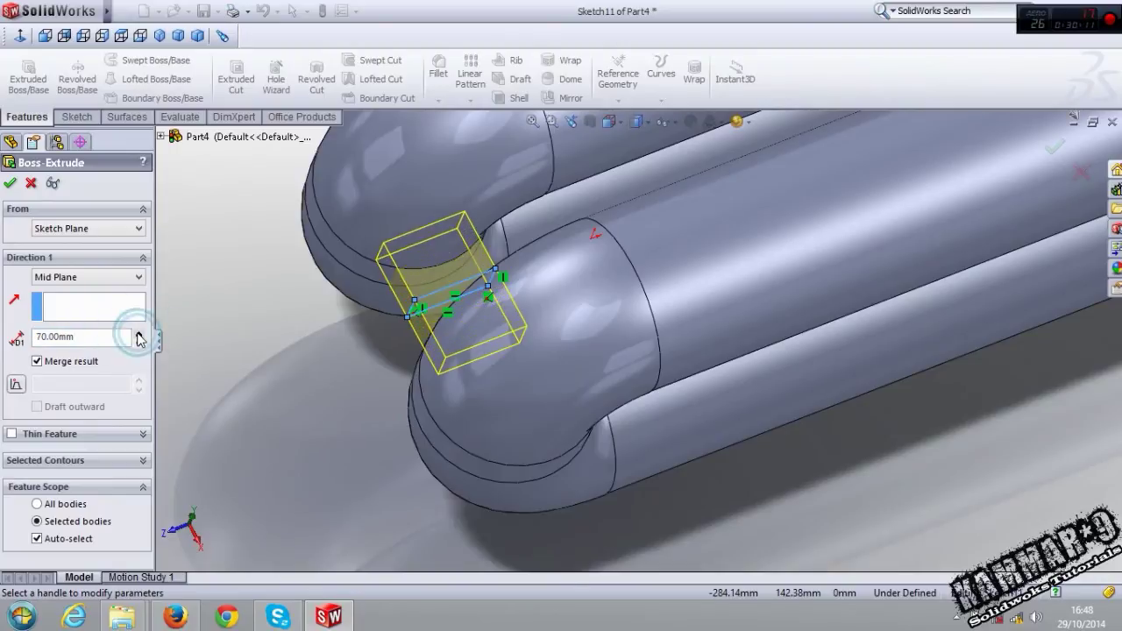
mouse_move(469, 335)
middle_mouse_down()
mouse_move(533, 488)
mouse_move(509, 351)
mouse_move(219, 381)
middle_mouse_up()
Turn off Auto-select, merge into the Sweep1 and CirPattern2 tube bodies, and confirm the extrusion
left_click(64, 491)
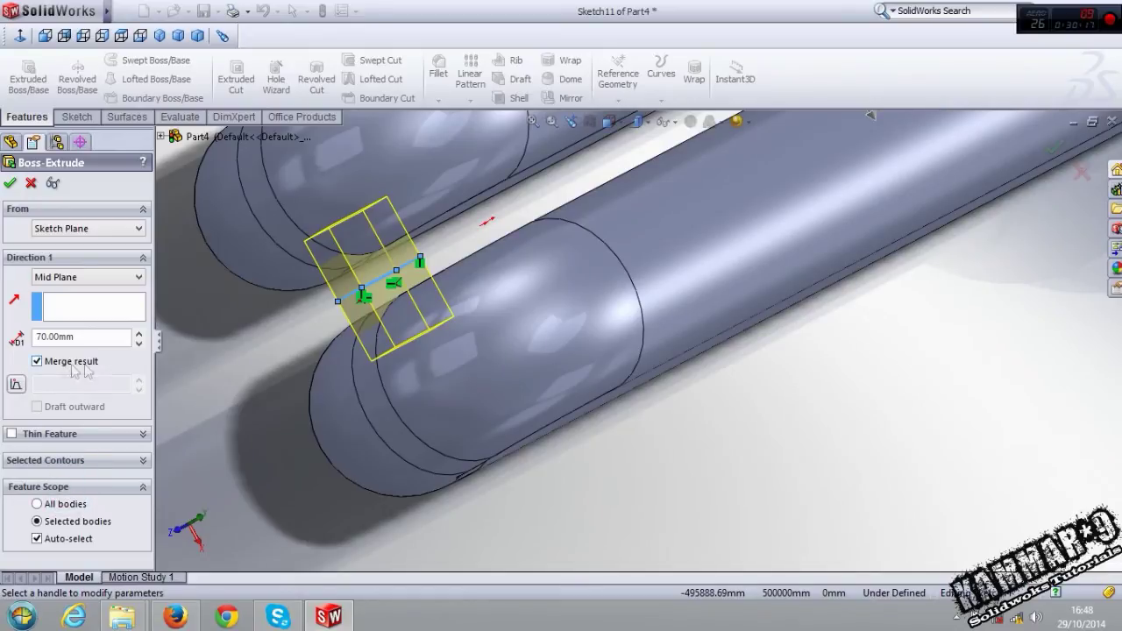
left_click(57, 538)
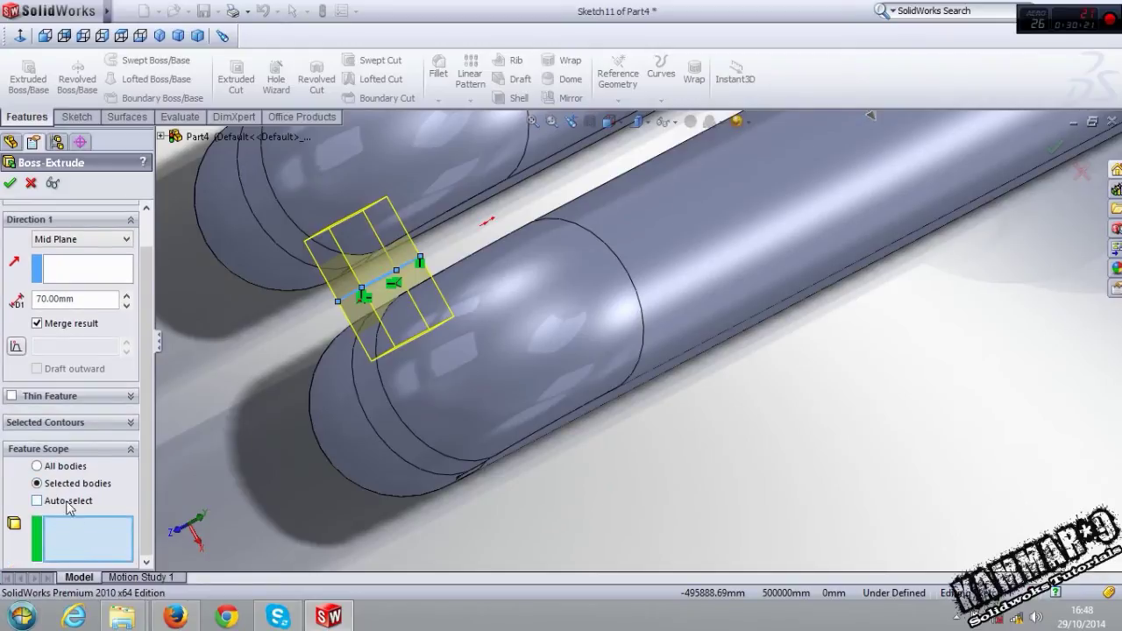
left_click(451, 388)
left_click(350, 175)
scroll(336, 342, "up", 3)
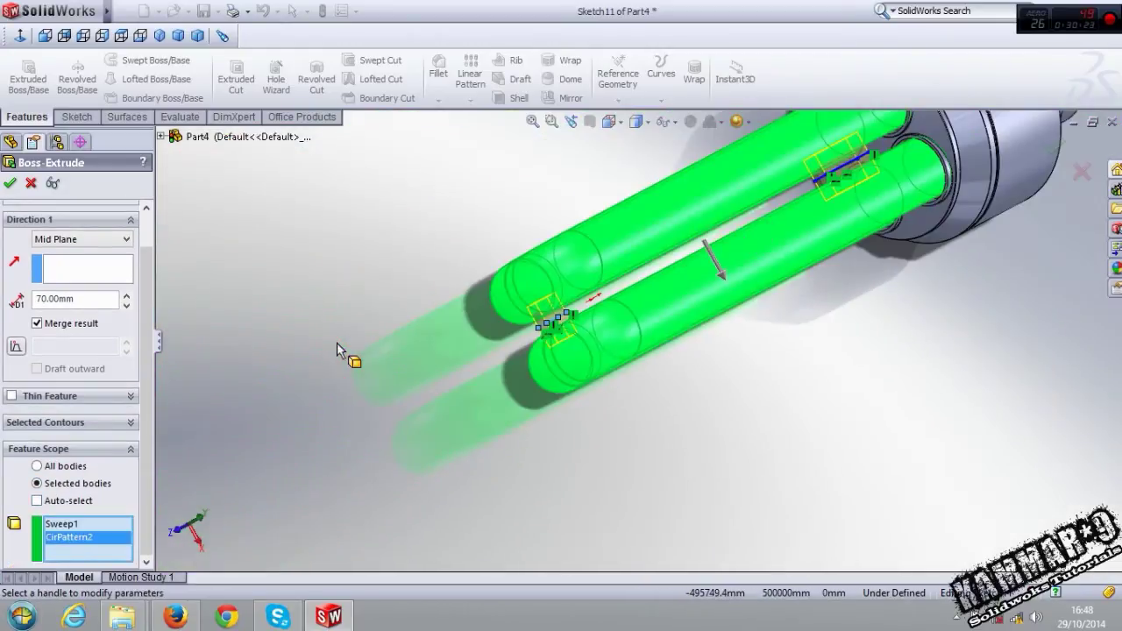
middle_click_drag(337, 341, 574, 200)
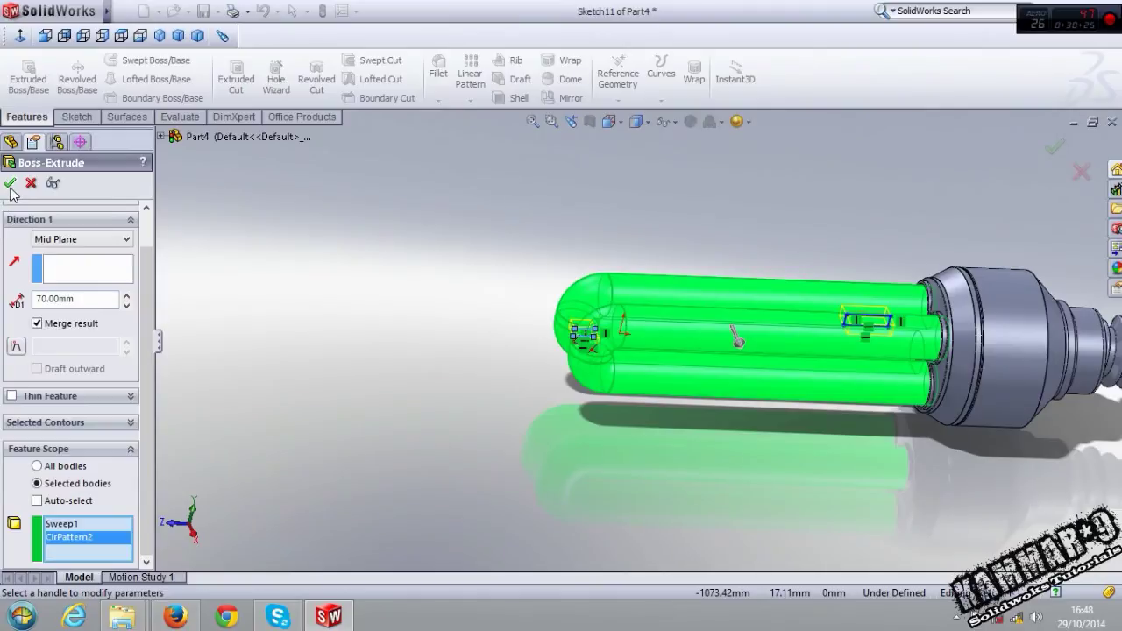
left_click(9, 184)
Check the result by highlighting the Fillet5 and Boss-Extrude2 bodies in the body list
scroll(616, 343, "down", 2)
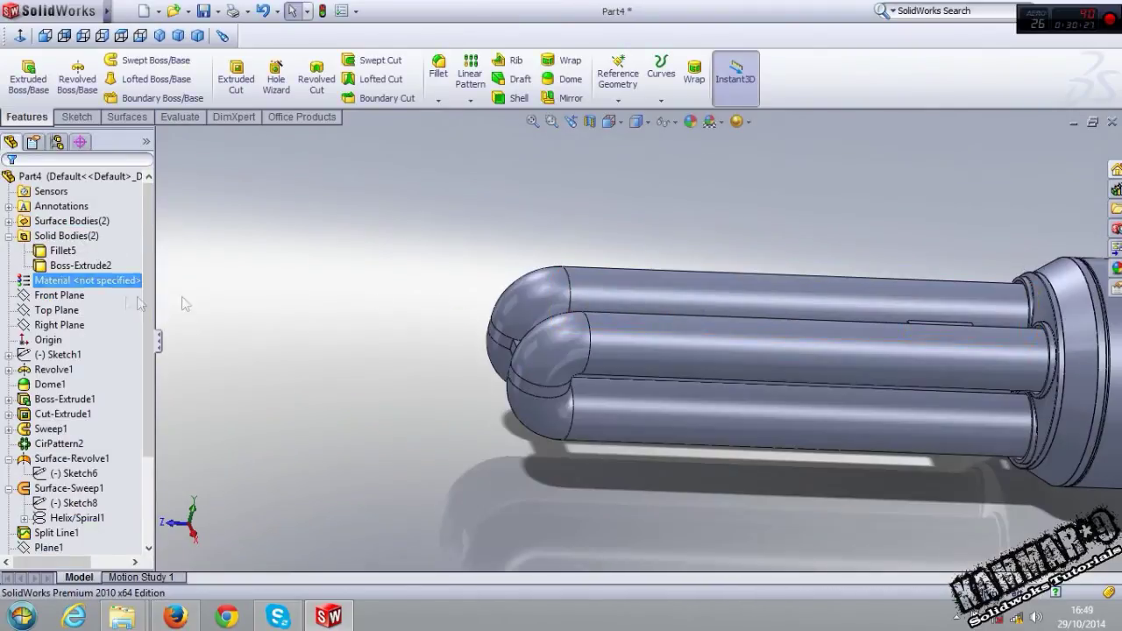
left_click(9, 221)
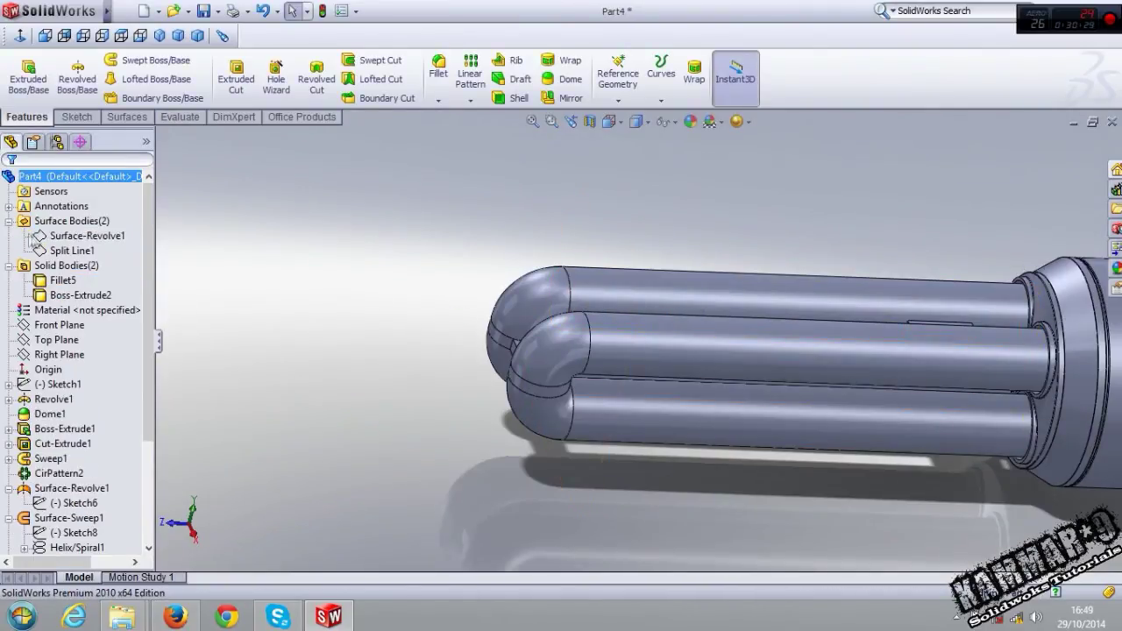
left_click(63, 279)
scroll(310, 328, "up", 3)
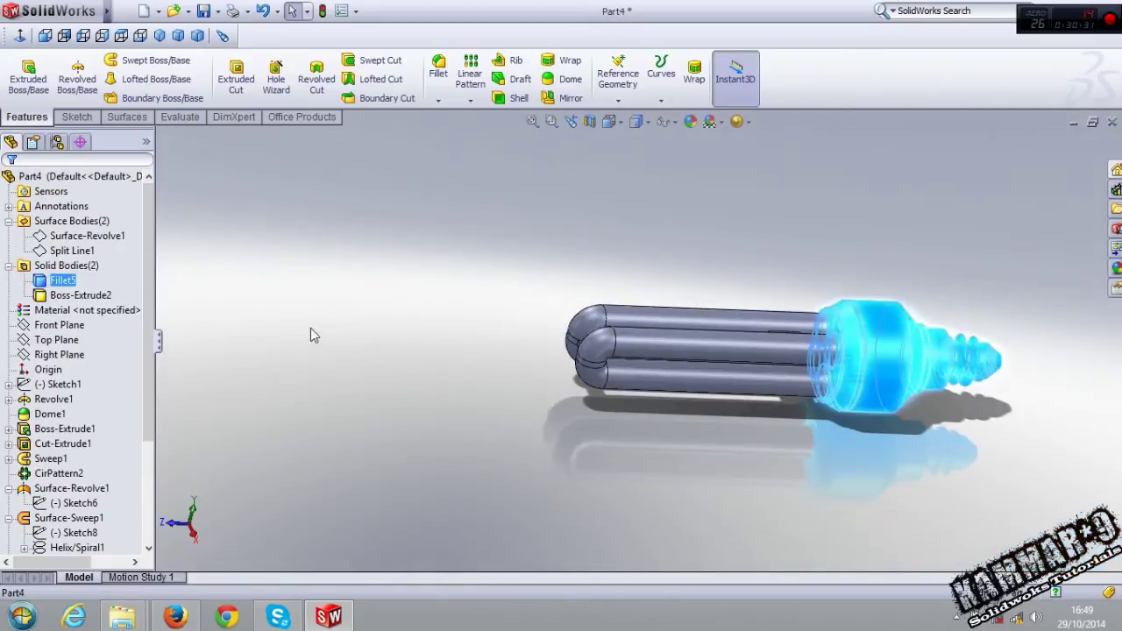
scroll(310, 328, "down", 2)
left_click(81, 295)
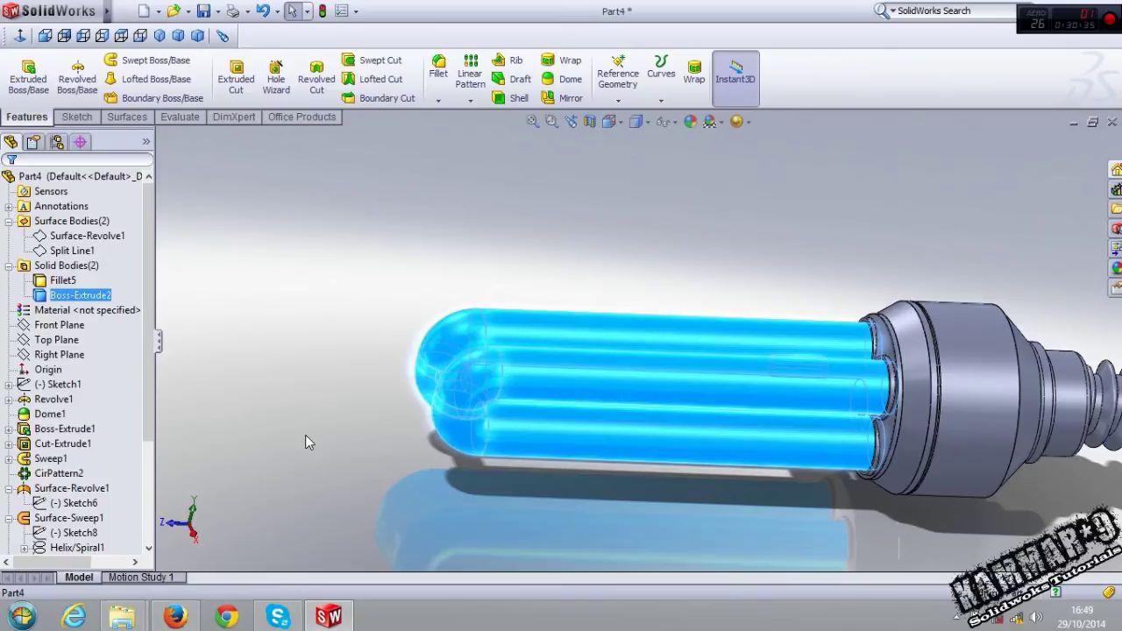
left_click(305, 435)
scroll(426, 458, "up", 2)
scroll(425, 458, "down", 1)
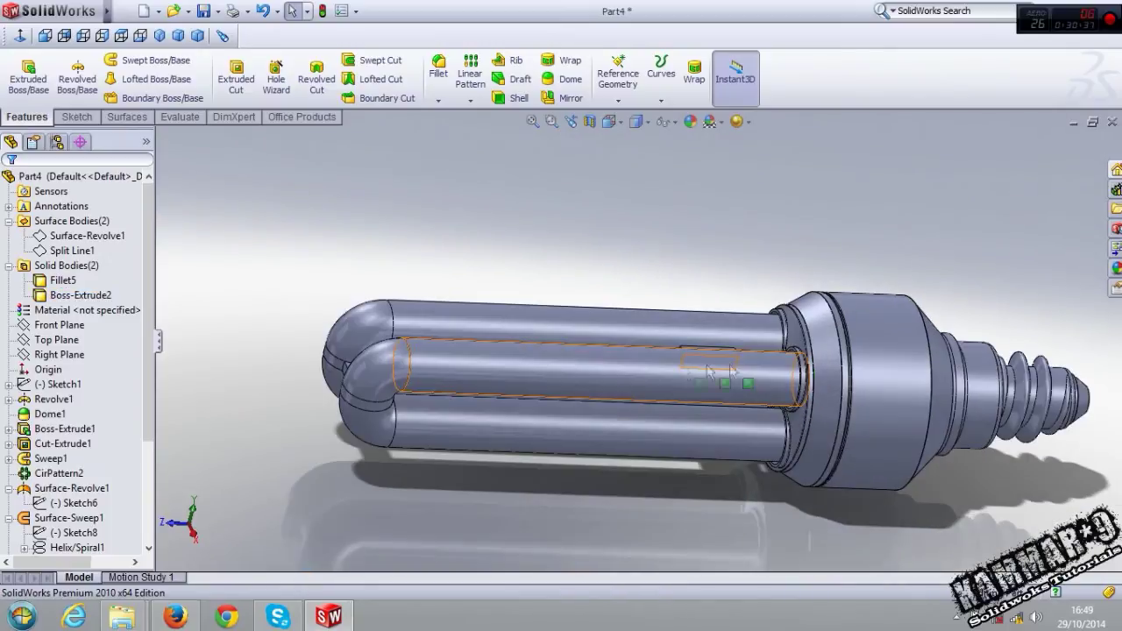
middle_click_drag(708, 373, 1037, 175)
Minimize Part4 and bring up the Neon lamp model, zooming and orbiting around it
left_click(1071, 123)
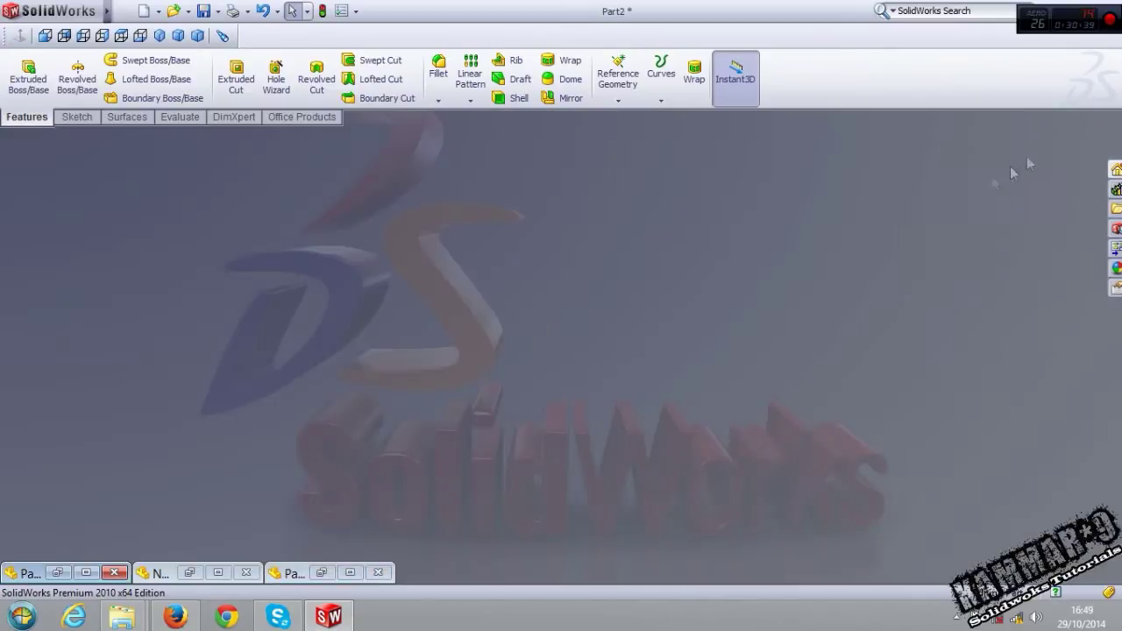
left_click(190, 571)
scroll(555, 387, "up", 3)
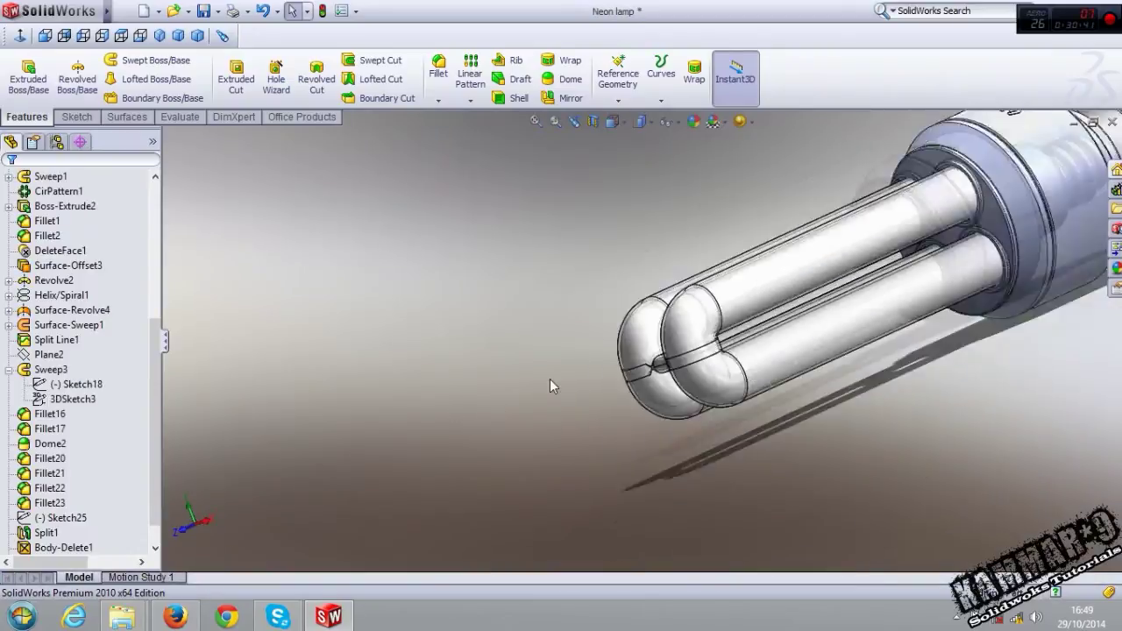
scroll(607, 357, "up", 3)
scroll(719, 320, "down", 5)
middle_click_drag(718, 320, 605, 390)
scroll(605, 390, "up", 3)
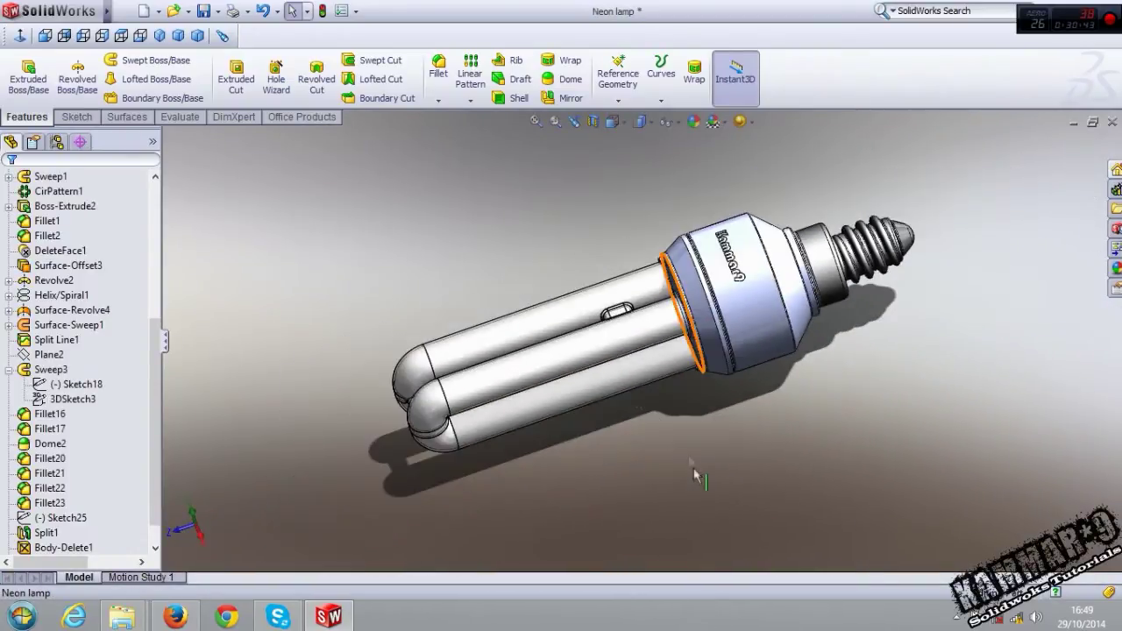
scroll(606, 391, "down", 5)
scroll(574, 399, "down", 3)
scroll(375, 393, "down", 3)
scroll(293, 421, "down", 3)
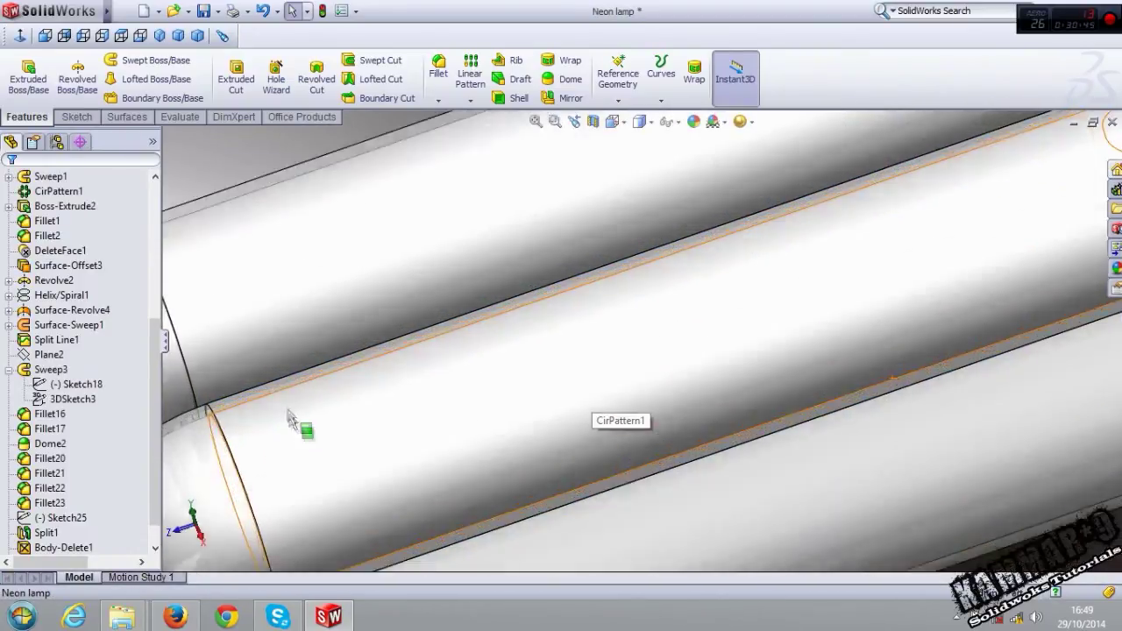
scroll(283, 383, "down", 2)
scroll(351, 436, "up", 5)
scroll(351, 435, "down", 3)
scroll(399, 341, "down", 2)
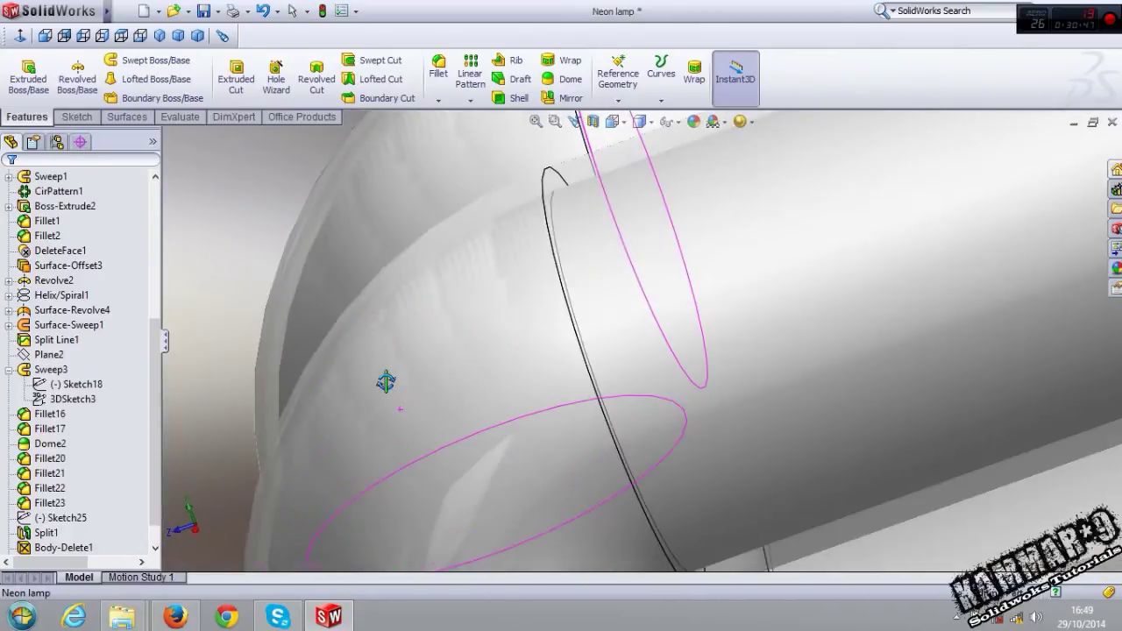
scroll(351, 364, "up", 2)
Select the Neon lamp's tube elbow face to inspect its R5 bend, then minimize the window
left_click(344, 350)
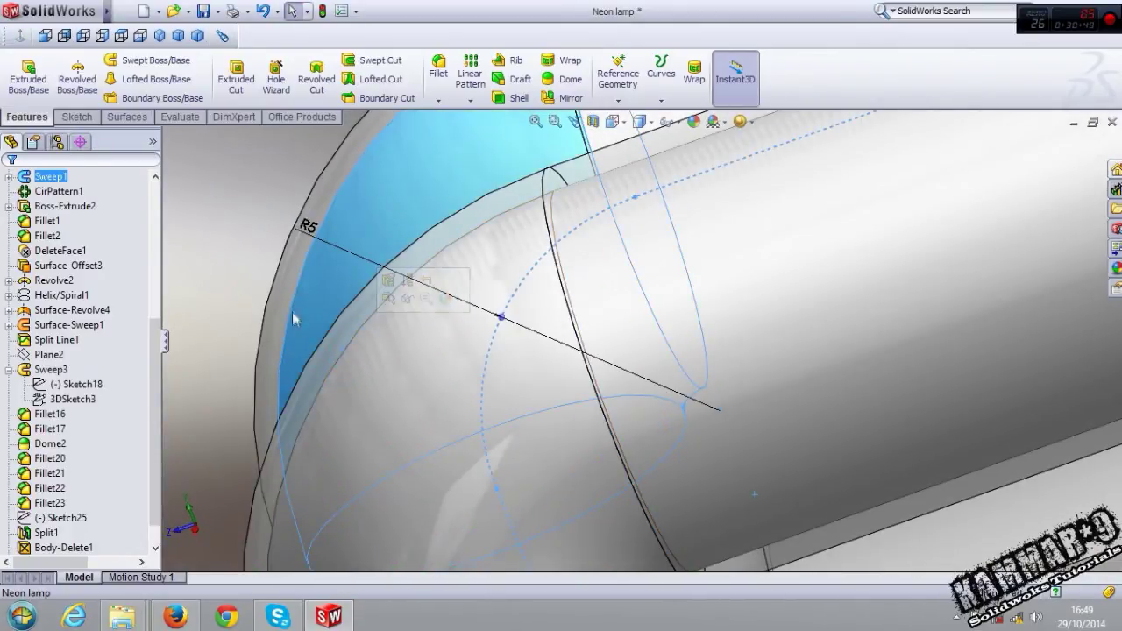
left_click(227, 209)
scroll(250, 249, "up", 2)
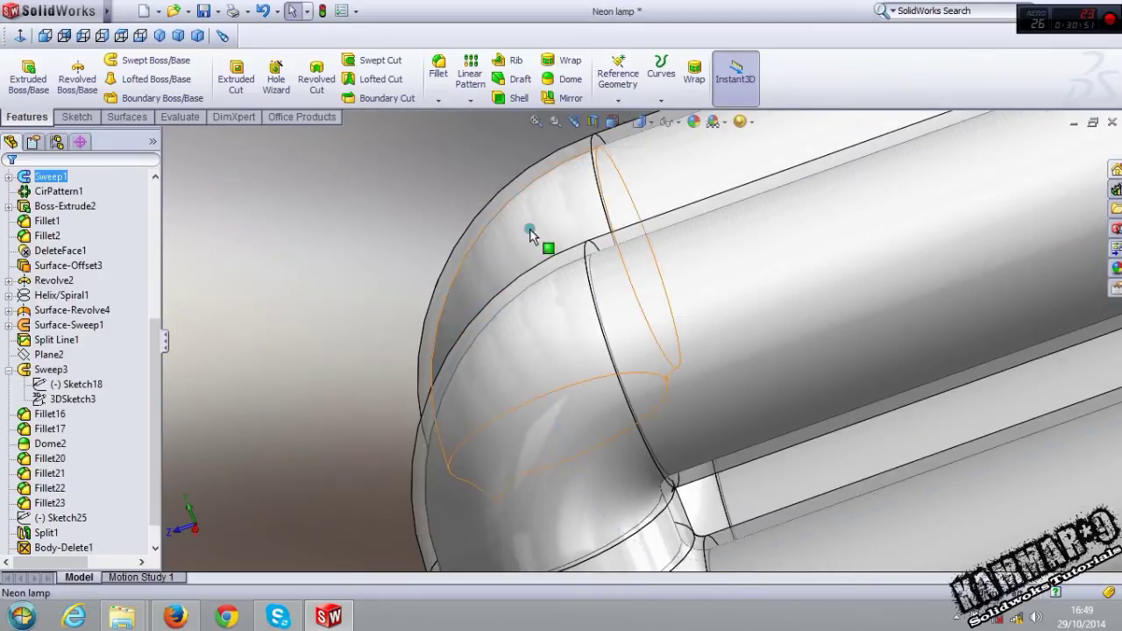
left_click(530, 232)
middle_click_drag(514, 262, 510, 241)
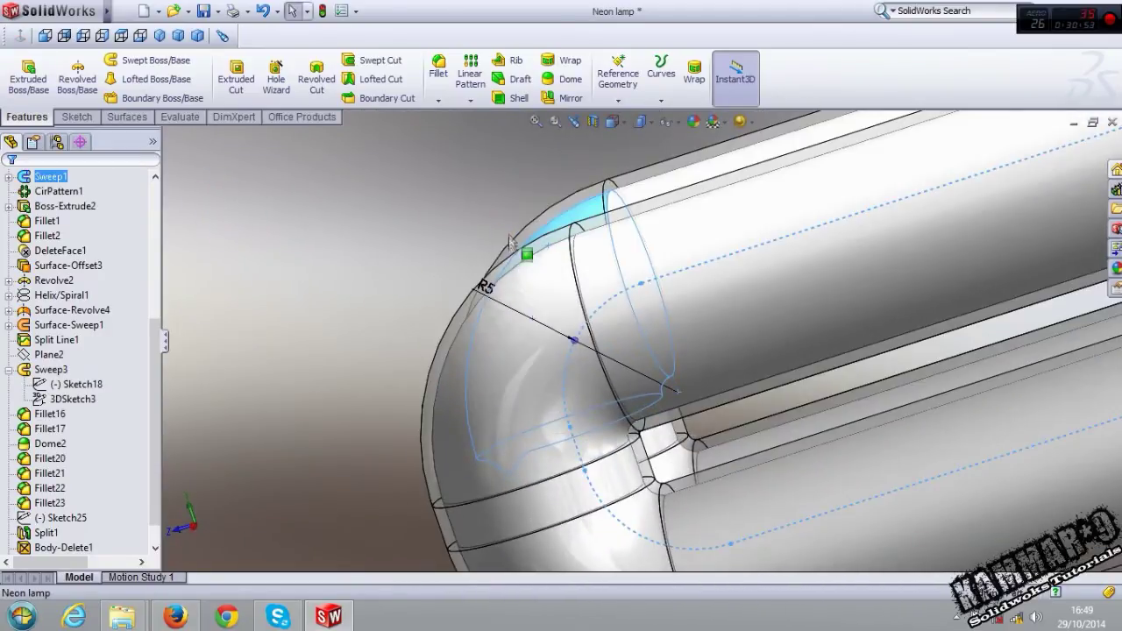
scroll(511, 244, "down", 2)
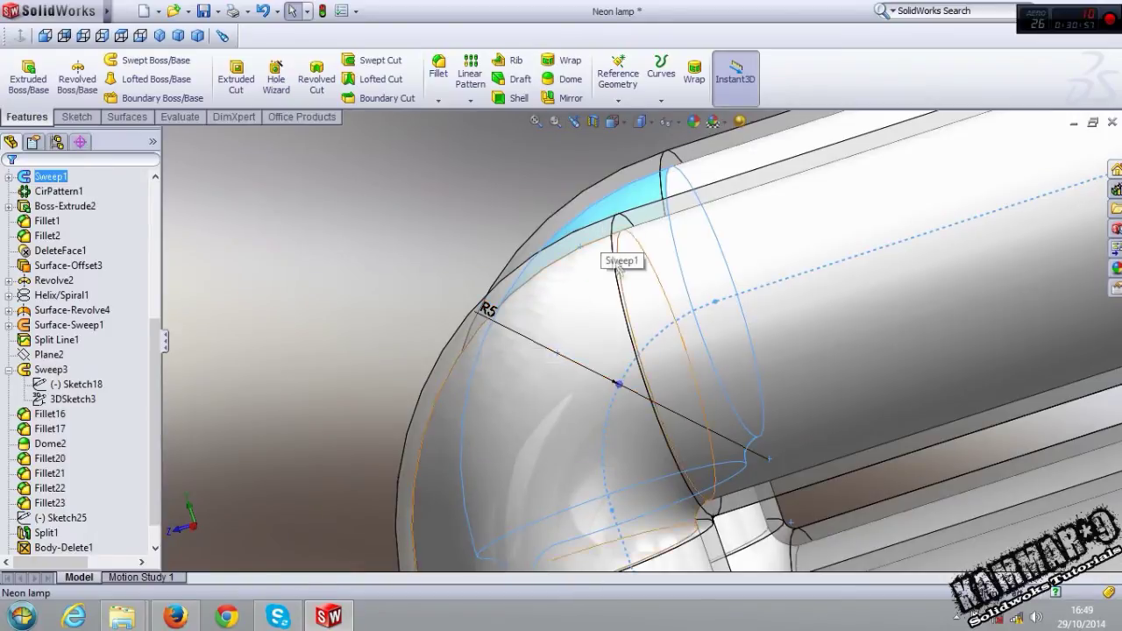
scroll(619, 267, "up", 2)
scroll(820, 254, "up", 1)
scroll(789, 289, "up", 1)
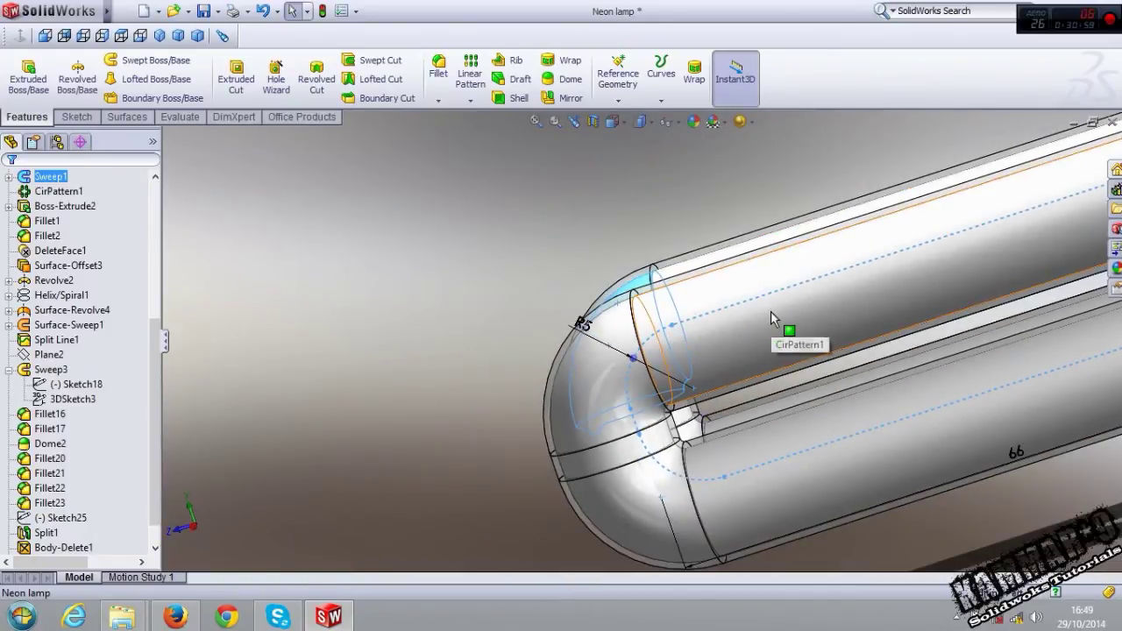
scroll(698, 354, "up", 2)
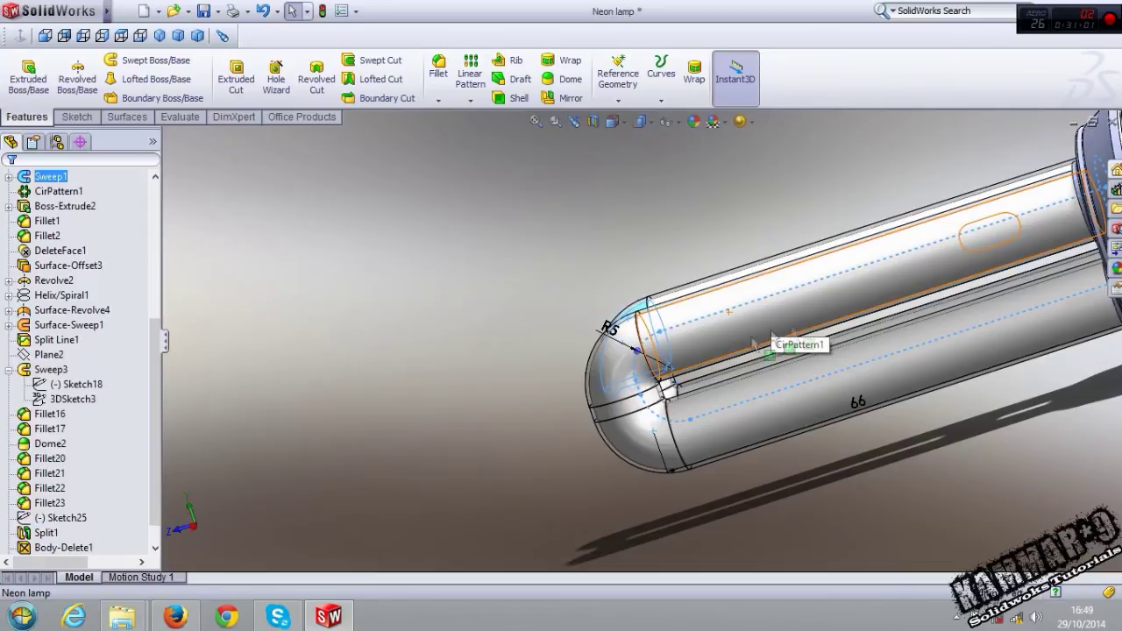
scroll(581, 331, "down", 2)
scroll(596, 331, "down", 2)
scroll(619, 339, "down", 2)
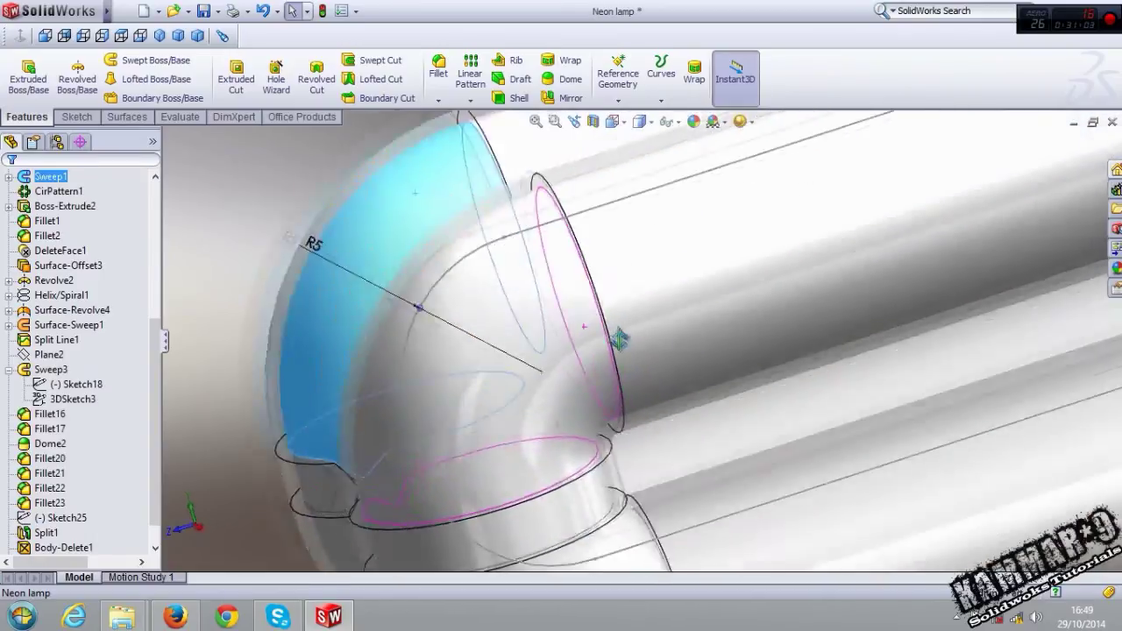
scroll(618, 339, "up", 1)
scroll(648, 338, "up", 2)
scroll(705, 337, "up", 1)
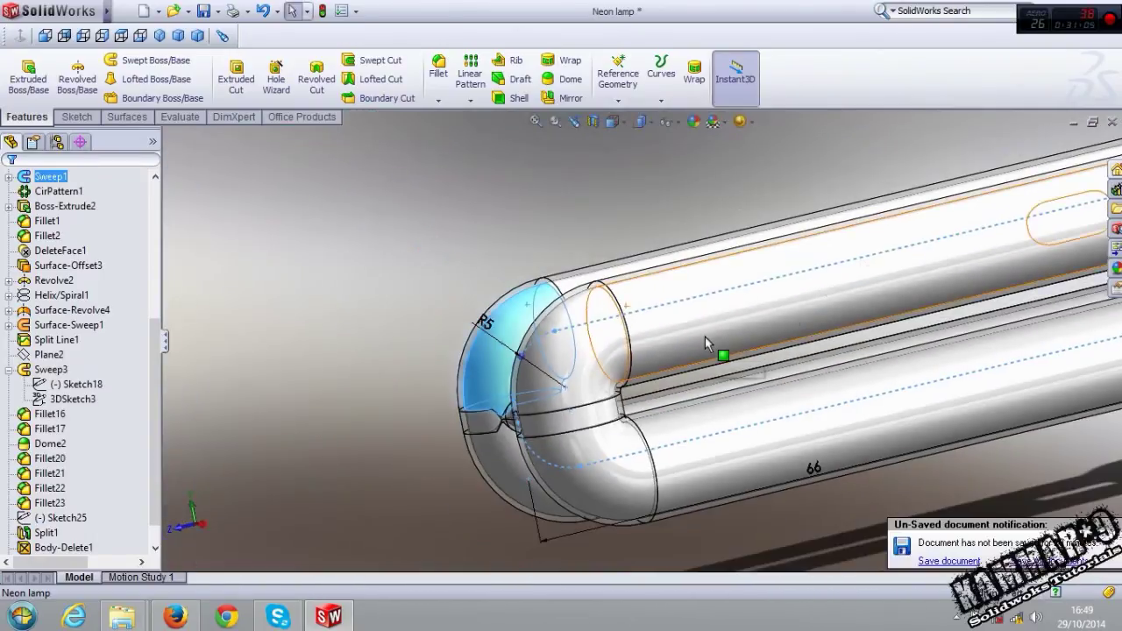
left_click(1073, 123)
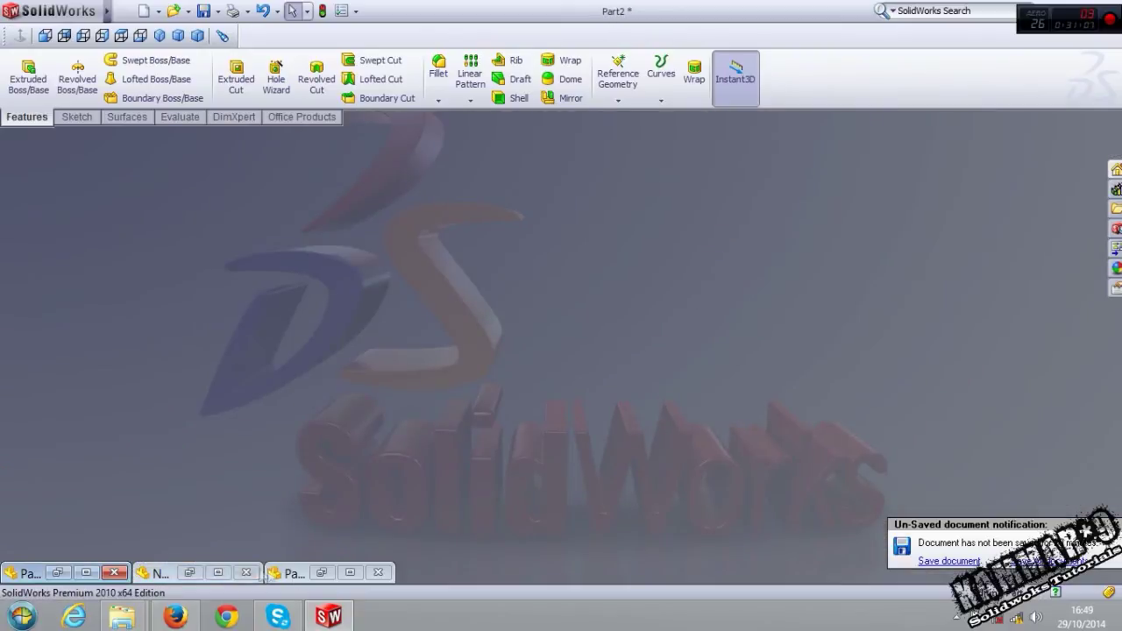
Restore Part4 and orbit it to show the rounded tube ends
left_click(198, 574)
mouse_move(581, 400)
middle_mouse_down()
mouse_move(580, 374)
mouse_move(646, 395)
mouse_move(501, 459)
middle_mouse_up()
scroll(653, 447, "down", 2)
scroll(634, 415, "down", 2)
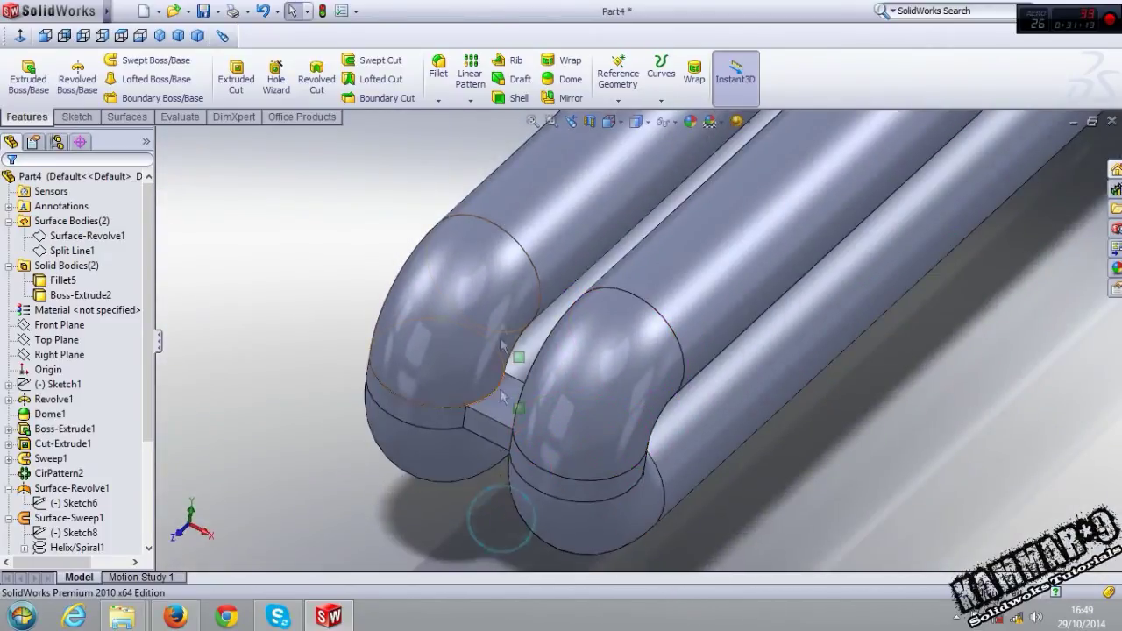
Start a Fillet and select the curved edges where the bridge meets the two tubes
left_click(447, 76)
scroll(543, 476, "down", 2)
scroll(400, 342, "down", 1)
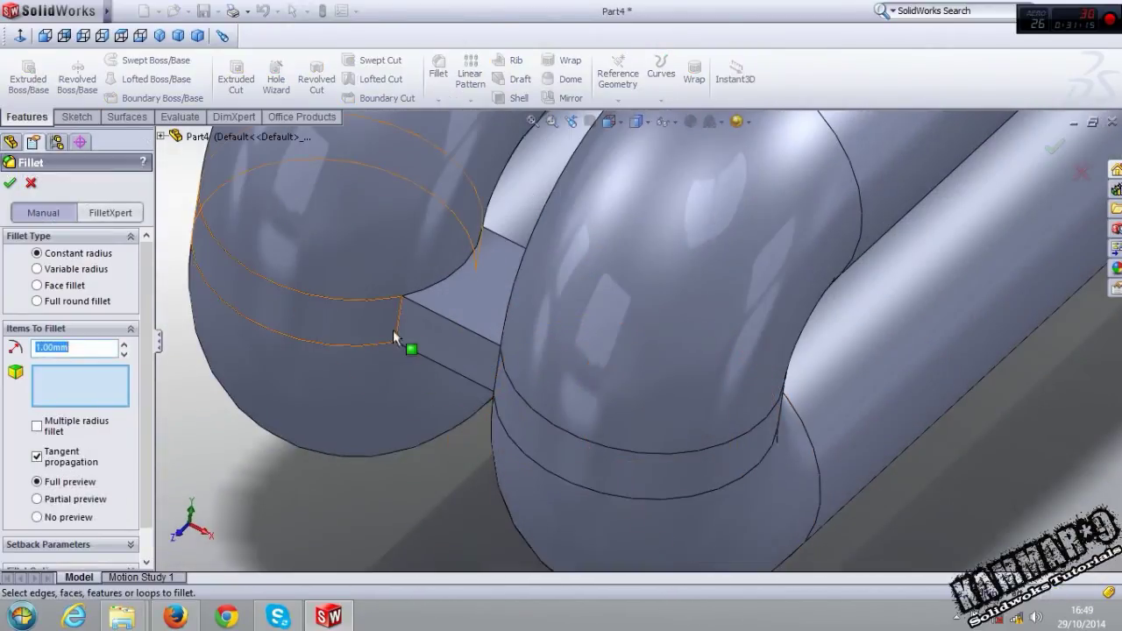
left_click(396, 326)
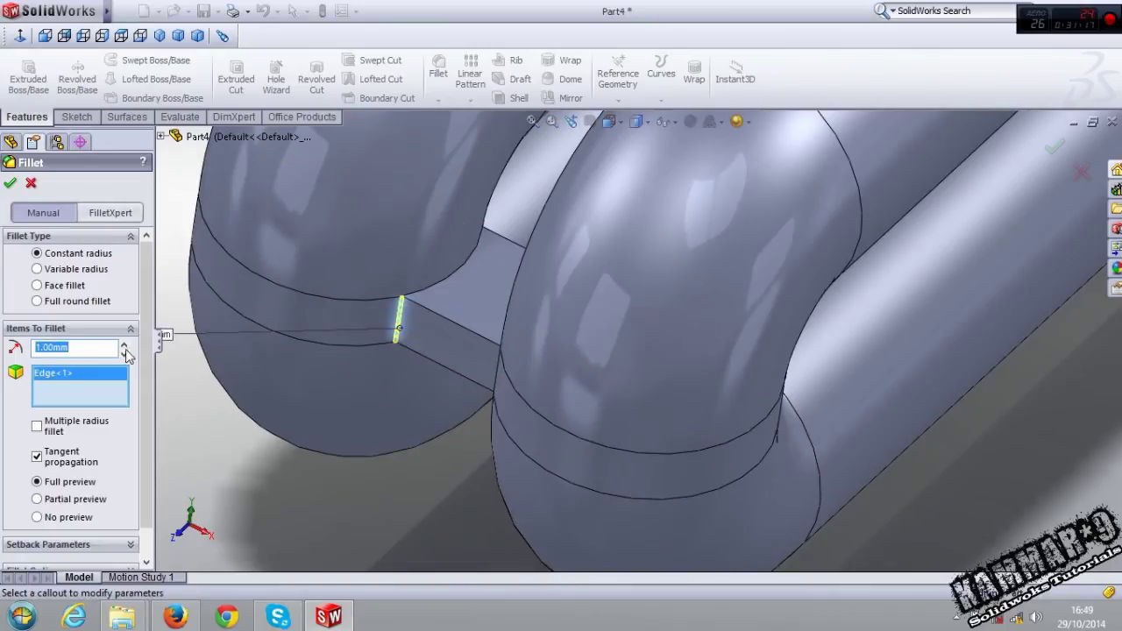
middle_click_drag(377, 377, 477, 376)
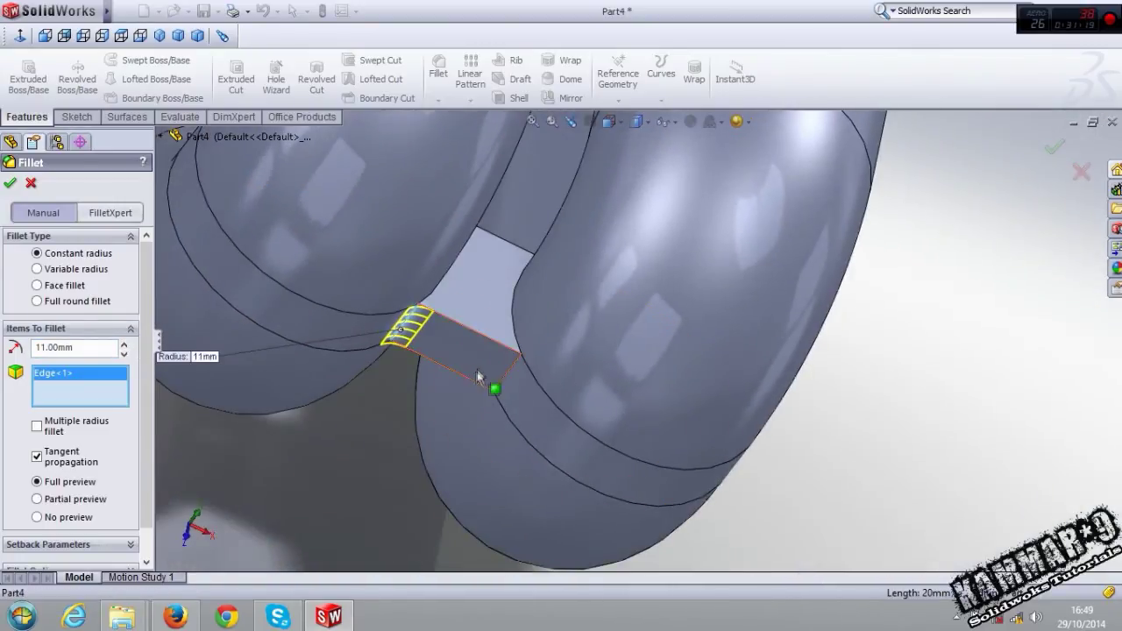
right_click(88, 396)
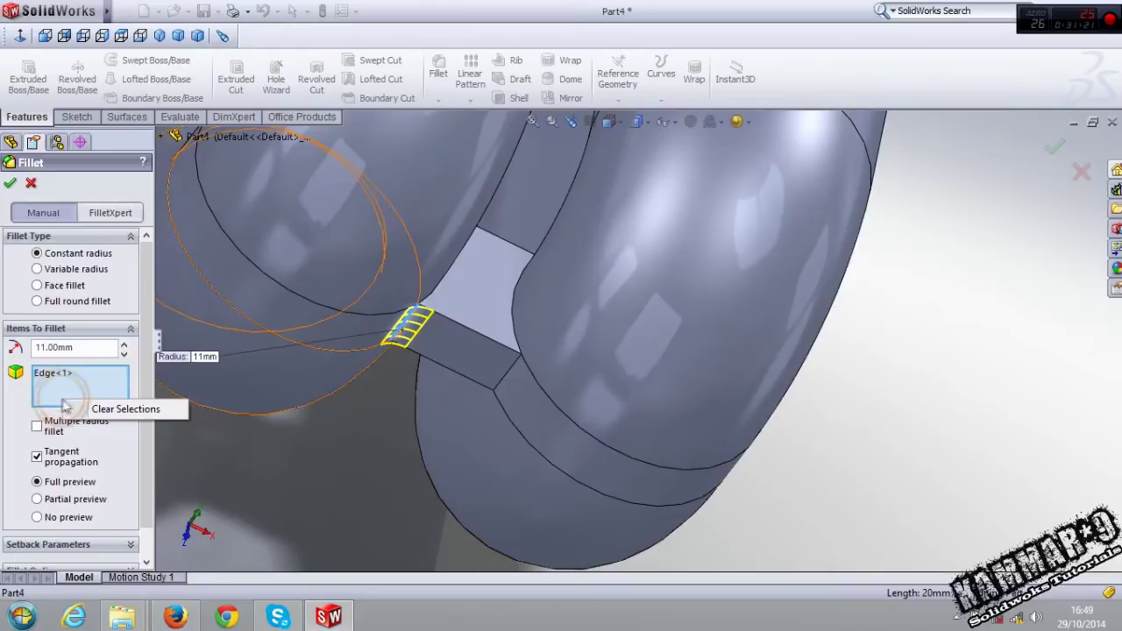
left_click(96, 409)
left_click(456, 340)
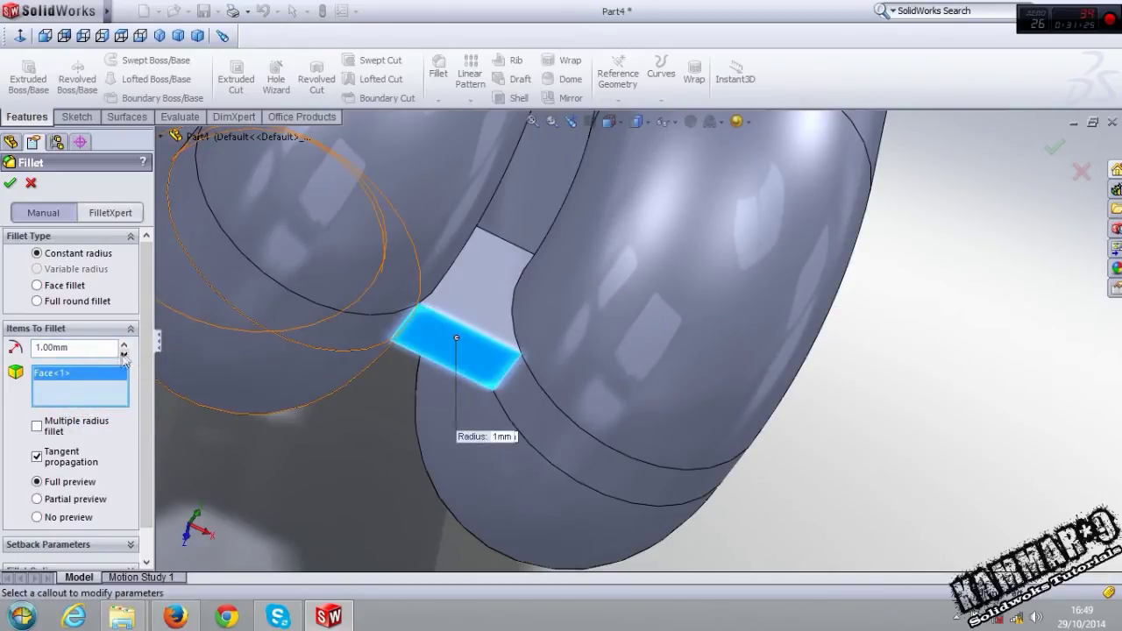
left_click(491, 343)
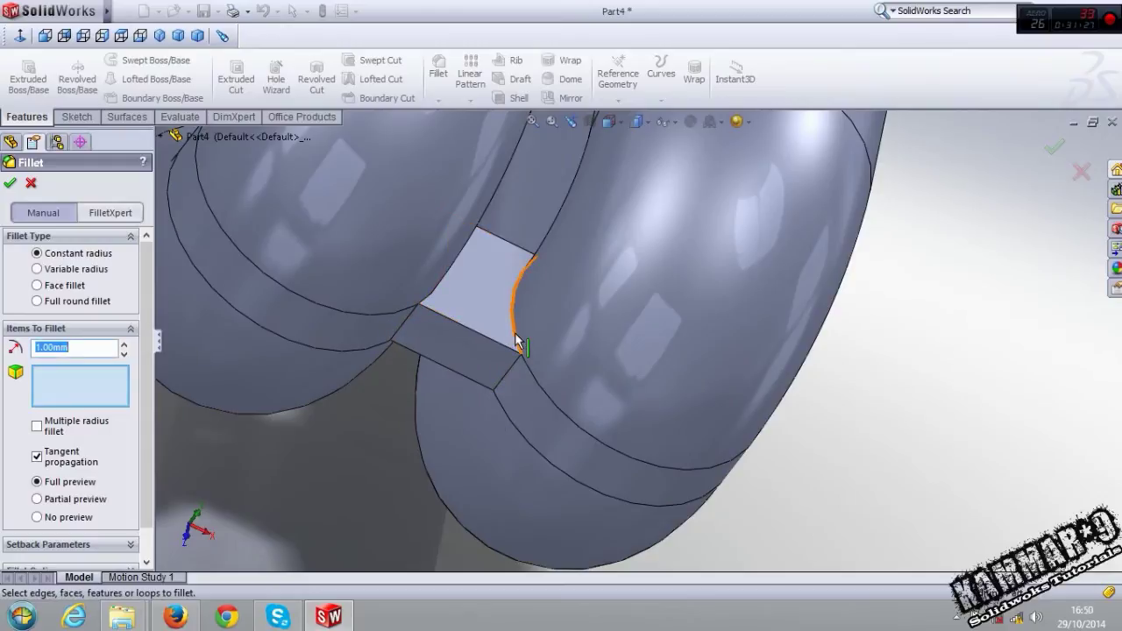
left_click(517, 340)
middle_click_drag(517, 342, 454, 281)
left_click(456, 283)
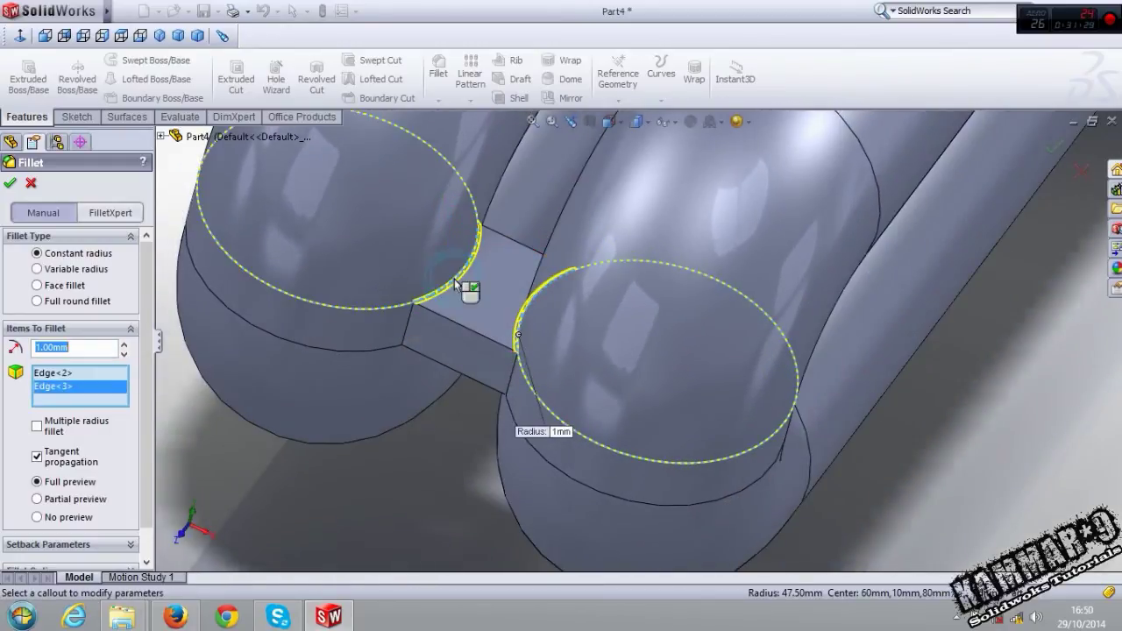
Add more bridge-to-tube junction edges to the fillet selection
key("Return")
mouse_move(491, 368)
middle_mouse_down()
mouse_move(470, 393)
mouse_move(522, 171)
middle_mouse_up()
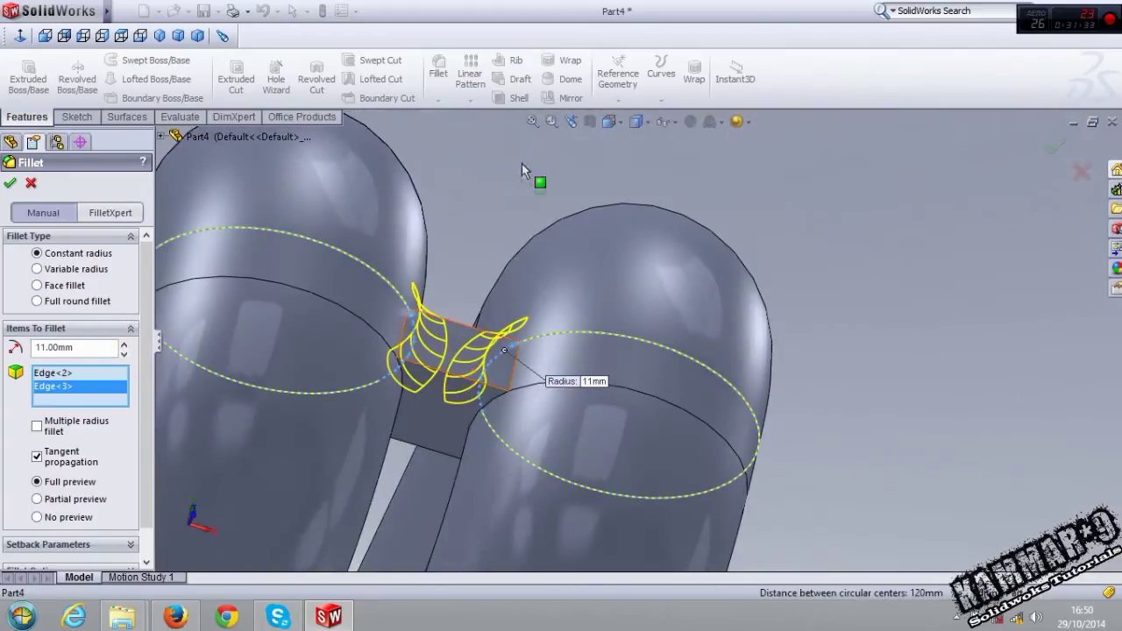
left_click(481, 408)
middle_click_drag(481, 408, 378, 397)
left_click(381, 396)
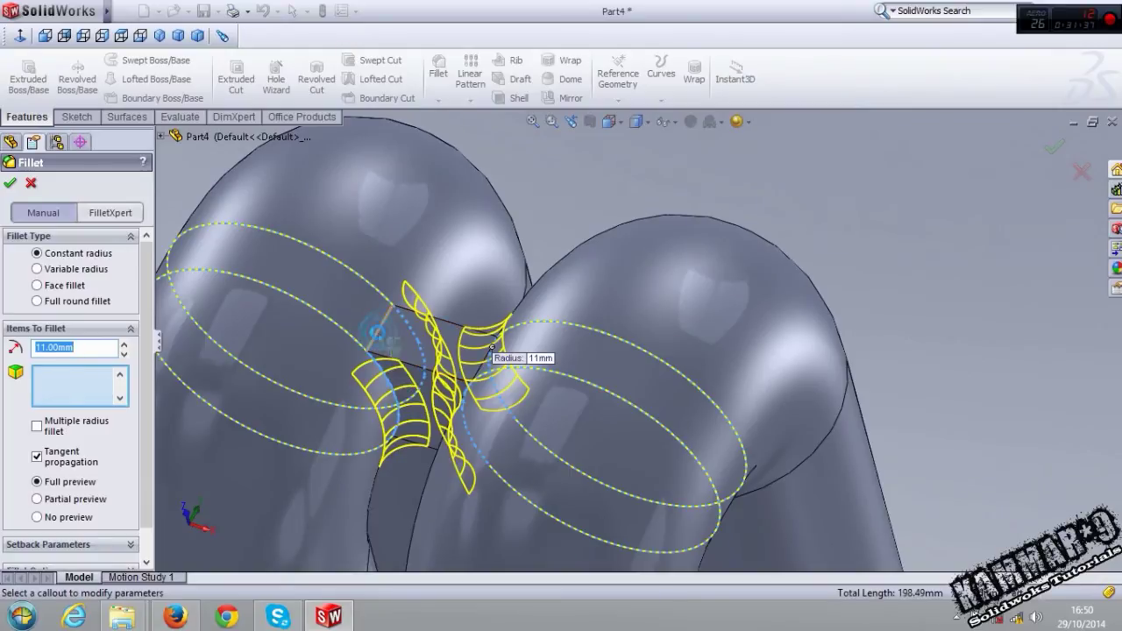
middle_click_drag(504, 355, 473, 419)
left_click(489, 366)
Add the last junction edges underneath, set the radius to 5 mm, and create the fillet
mouse_move(489, 366)
middle_mouse_down()
mouse_move(437, 238)
mouse_move(532, 334)
mouse_move(287, 327)
middle_mouse_up()
scroll(532, 333, "down", 5)
left_click(532, 334)
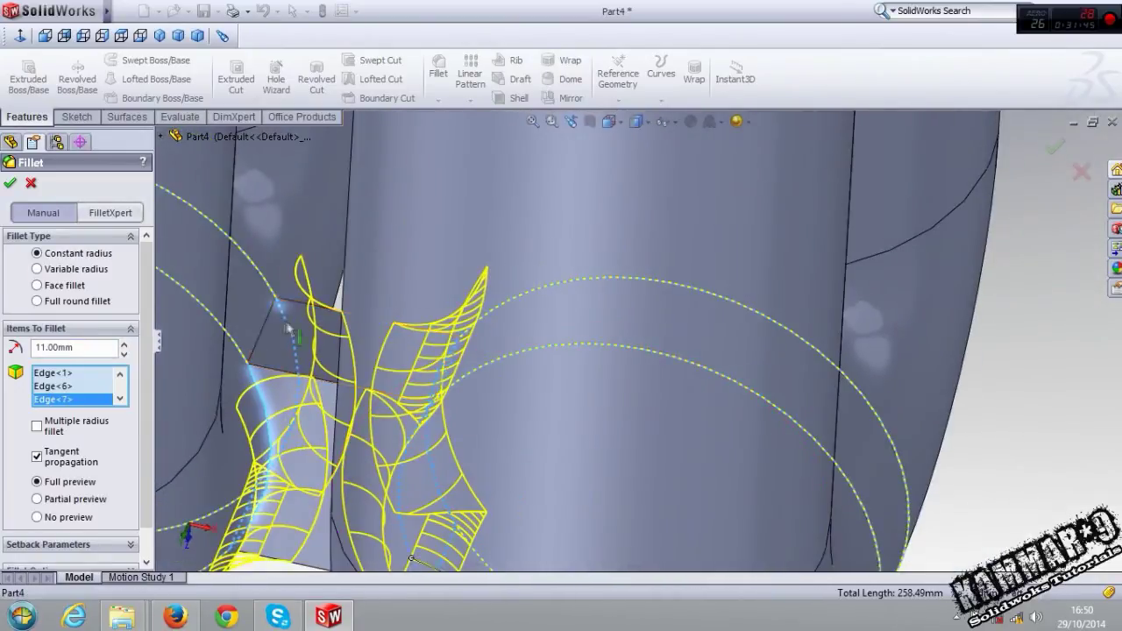
left_click(267, 320)
scroll(295, 388, "up", 5)
middle_click_drag(295, 388, 327, 247)
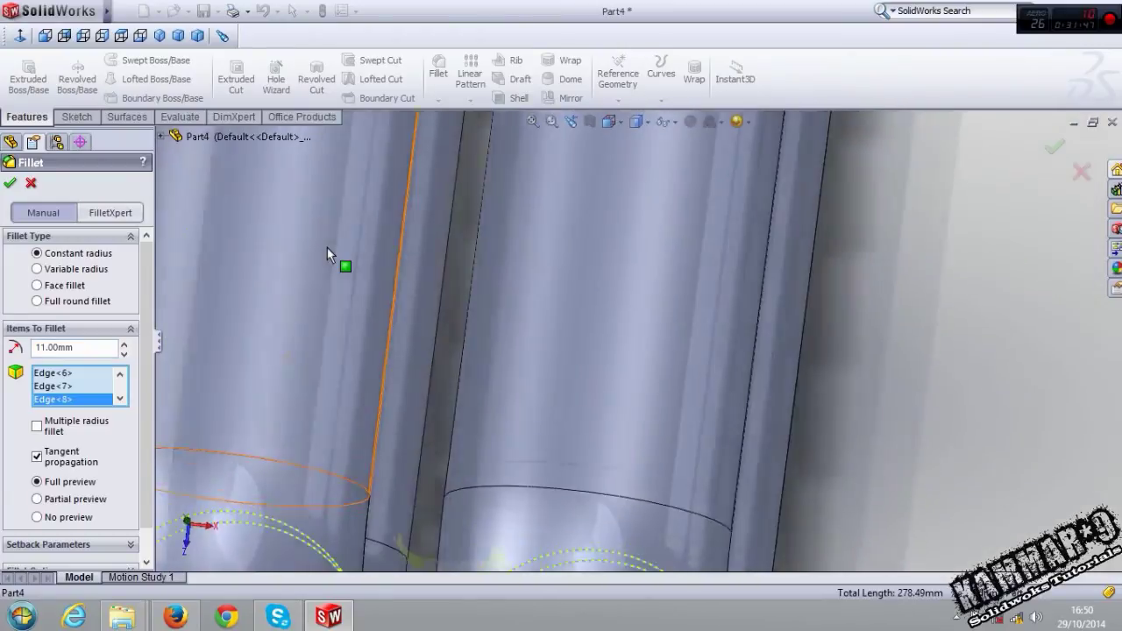
scroll(496, 493, "down", 5)
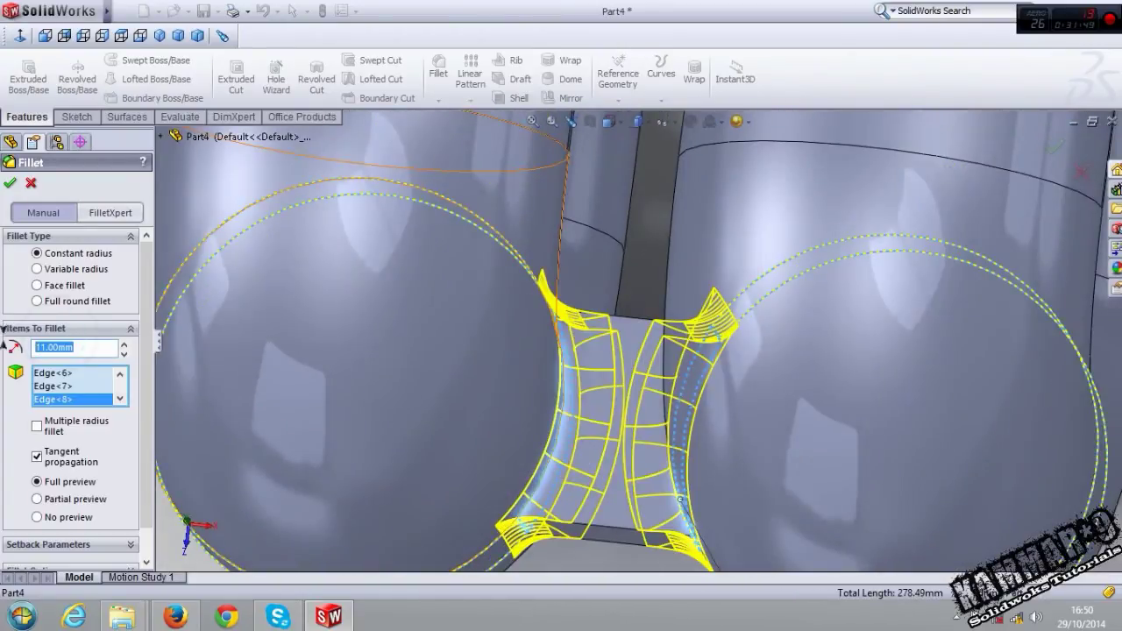
type("5")
key("Return")
scroll(509, 382, "up", 8)
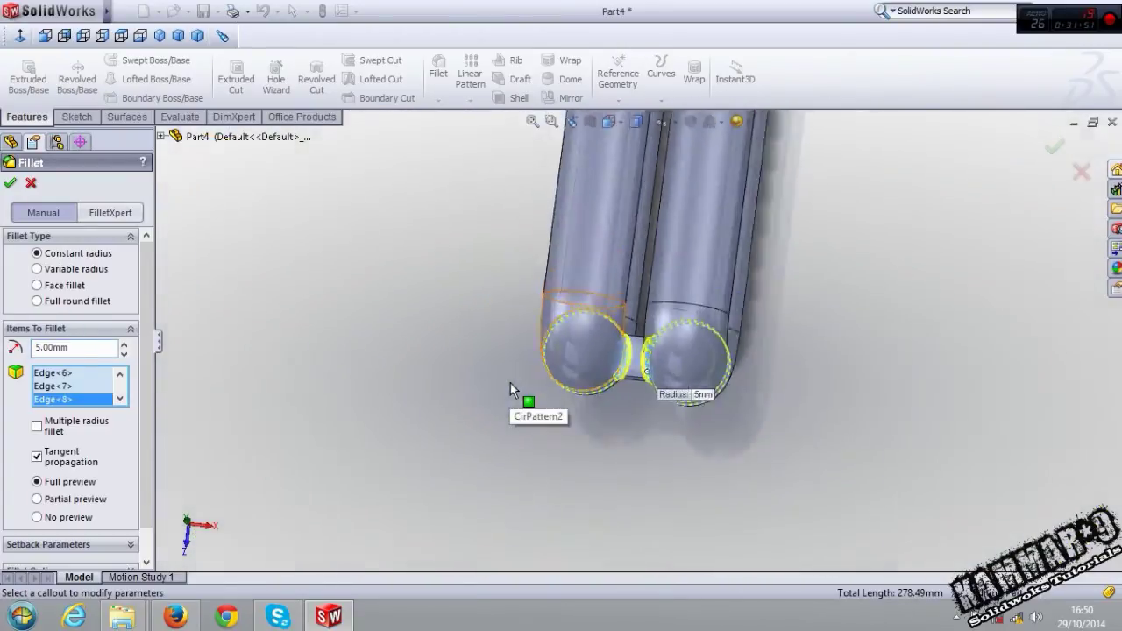
key("Return")
Start another fillet on the lower bridge, pick trial edges and a face, then clear all picks
scroll(631, 333, "down", 3)
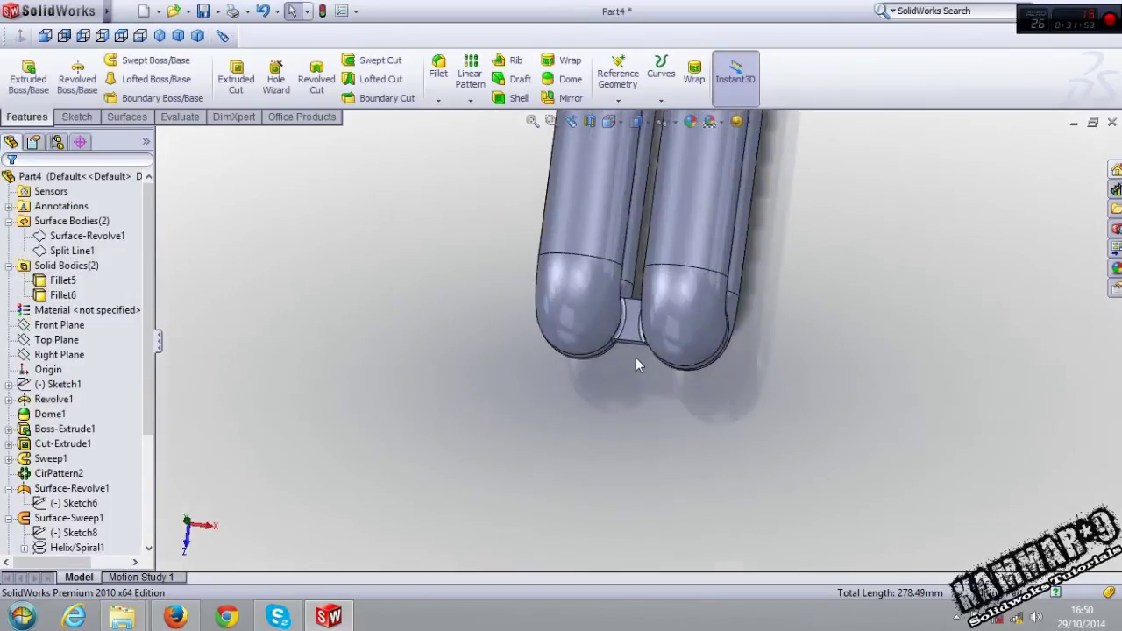
scroll(635, 350, "down", 3)
middle_click_drag(635, 350, 646, 312)
key("Return")
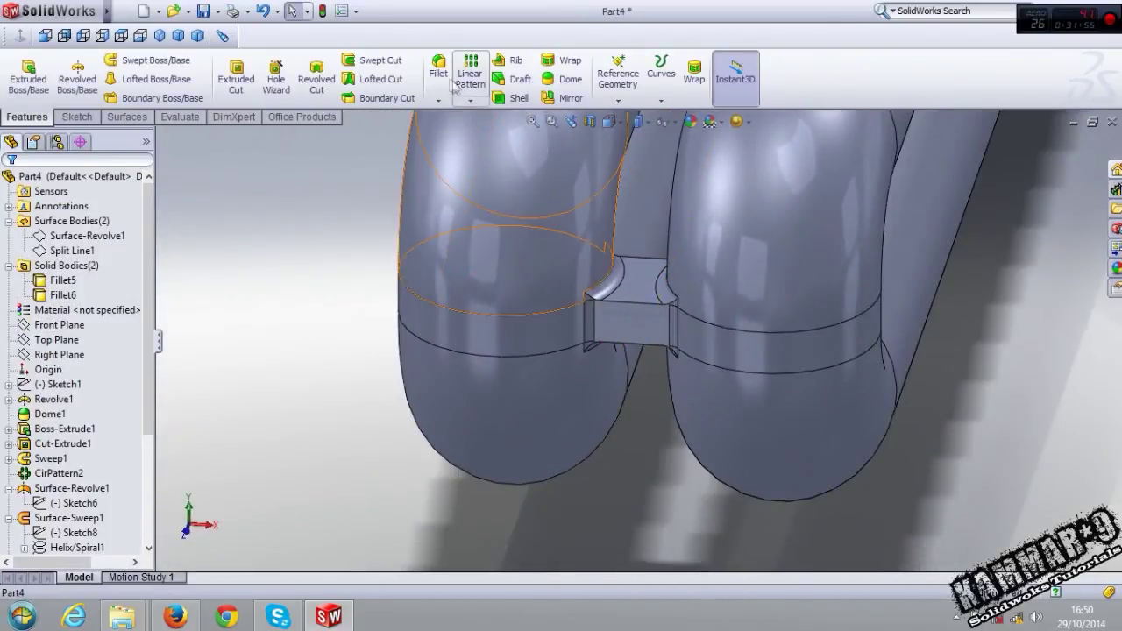
left_click(646, 307)
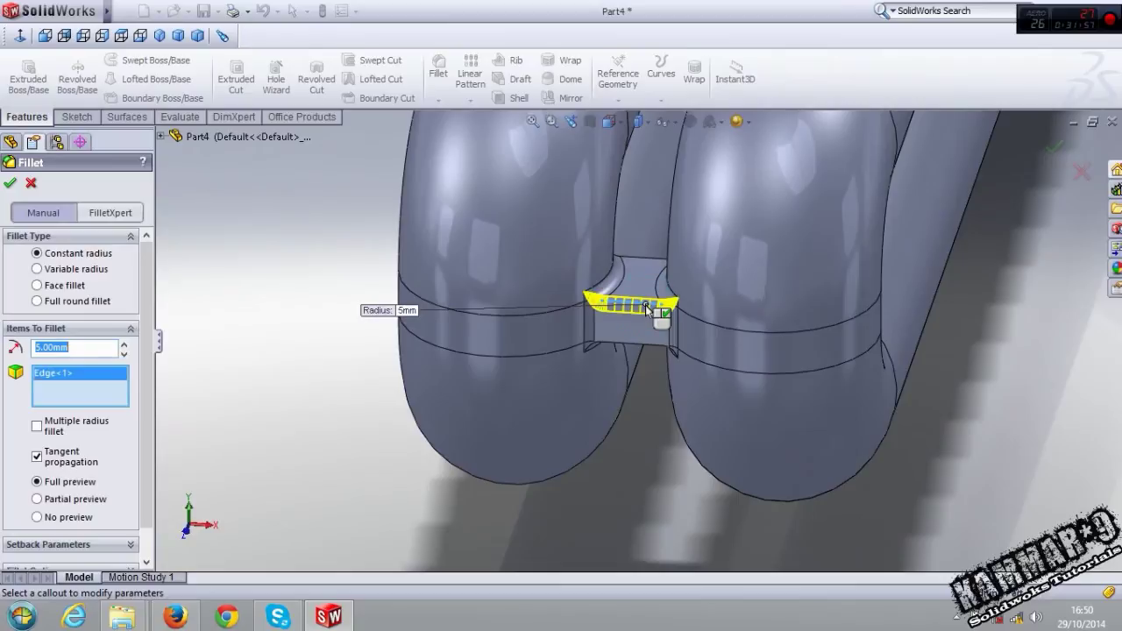
left_click(637, 350)
middle_click_drag(640, 254, 644, 478)
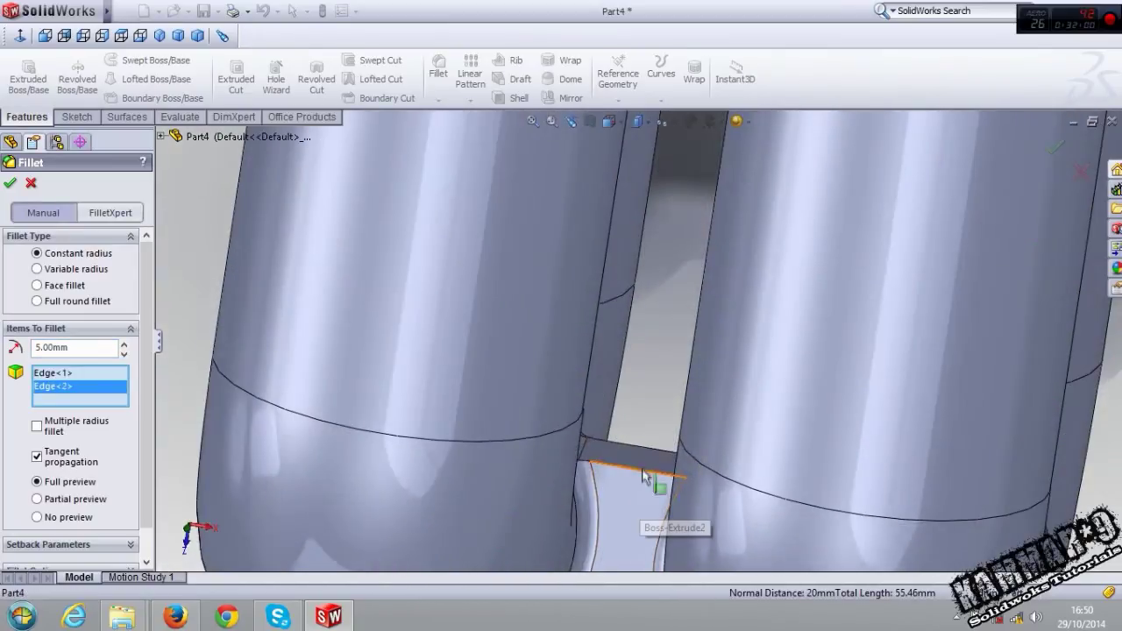
left_click(644, 478)
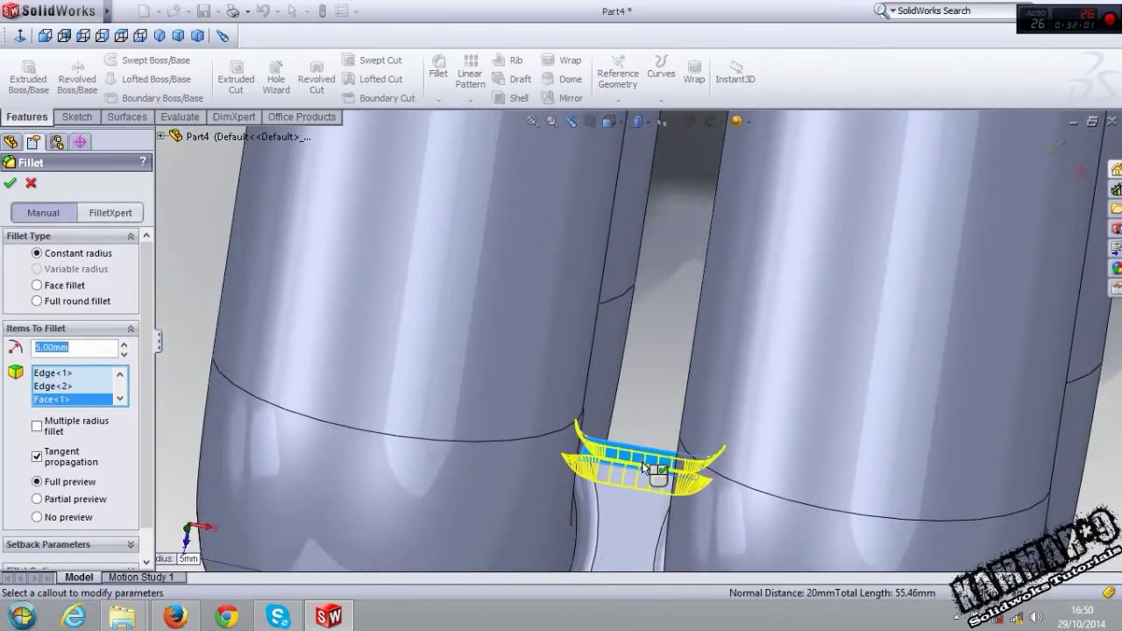
scroll(640, 491, "up", 4)
middle_click_drag(637, 491, 617, 376)
right_click(42, 396)
left_click(87, 401)
Round both lower bridge faces into the tubes with a 5 mm fillet, creating Fillet7
scroll(648, 535, "down", 3)
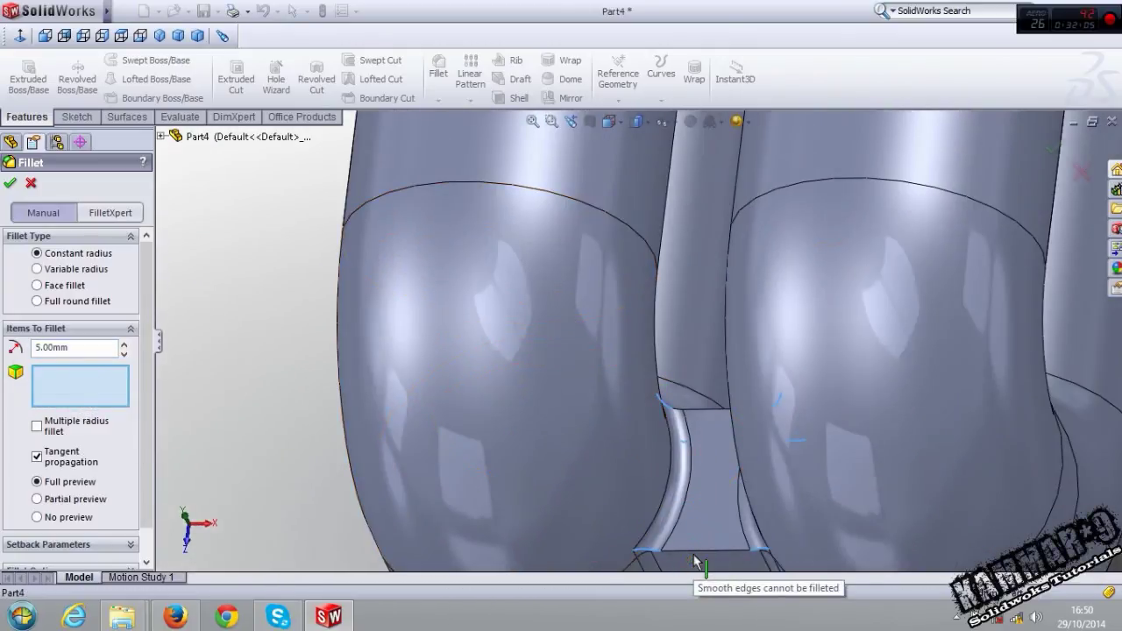
left_click(701, 552)
middle_click_drag(701, 552, 706, 592)
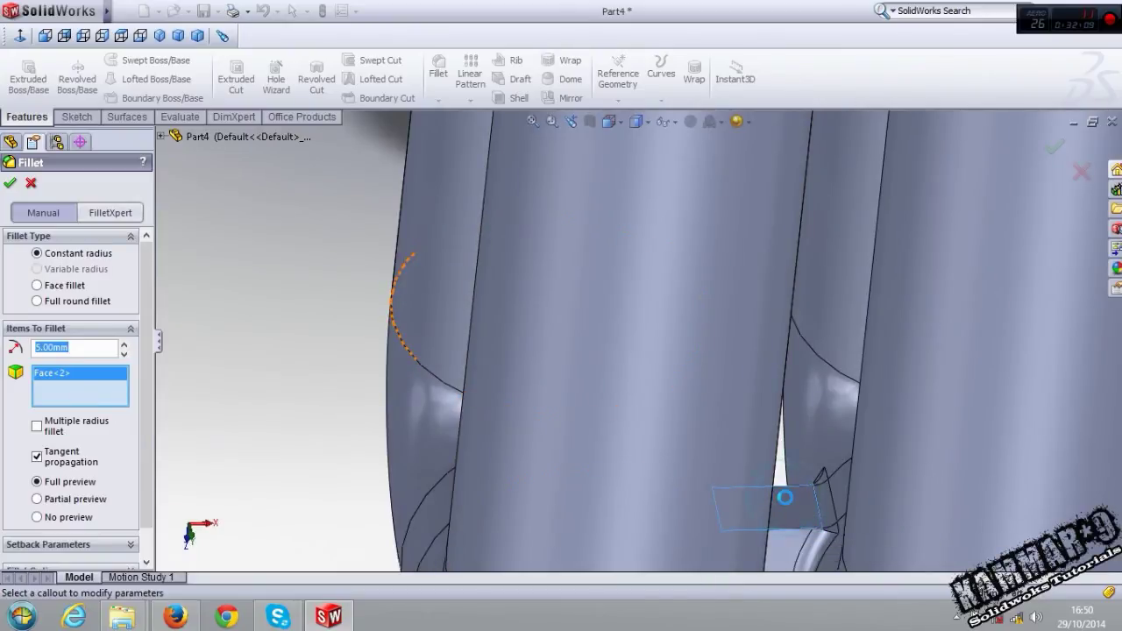
left_click(786, 497)
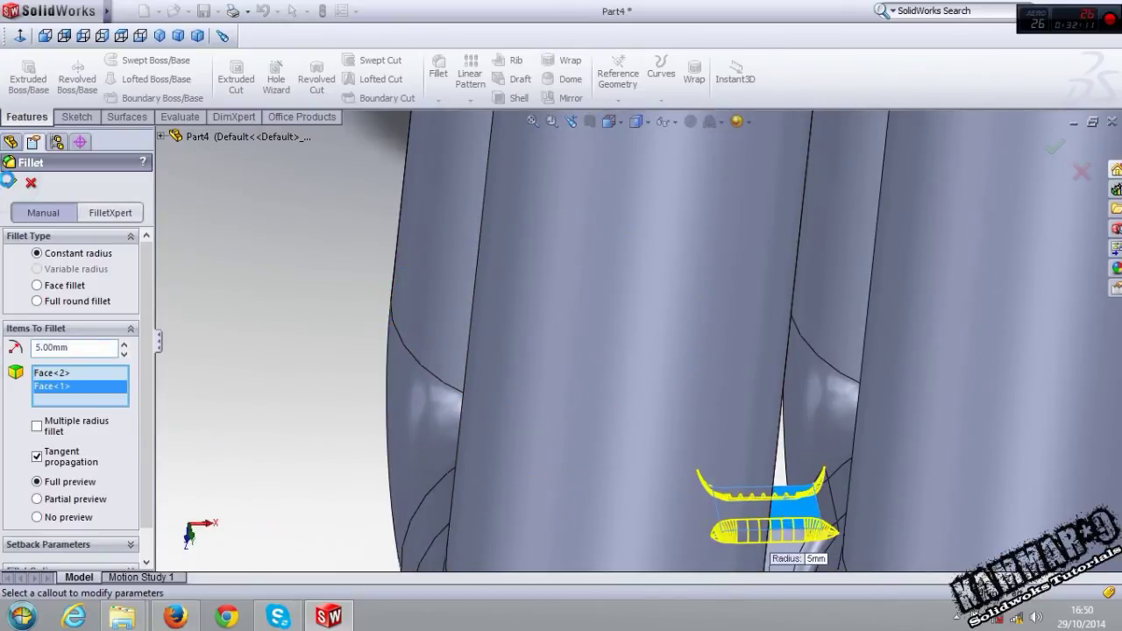
key("Return")
scroll(789, 504, "up", 3)
middle_click_drag(788, 504, 695, 232)
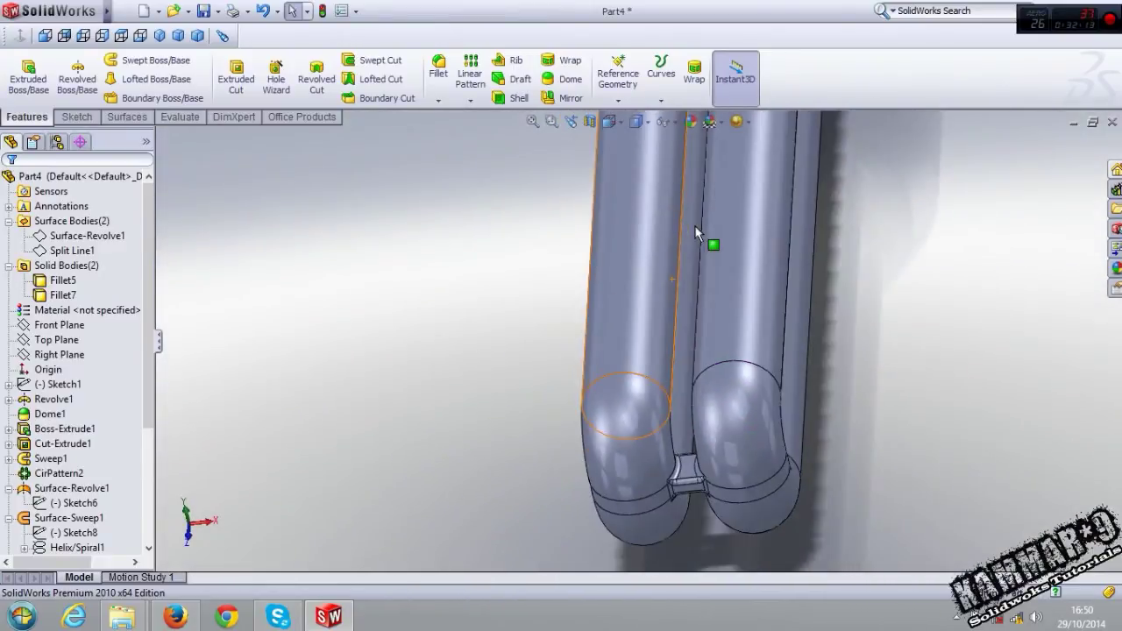
scroll(695, 232, "up", 3)
Fillet both faces of the upper connector bridge at 5 mm as Fillet8, then fit the bulb in view
scroll(667, 226, "down", 4)
scroll(648, 263, "down", 2)
left_click(438, 70)
left_click(589, 323)
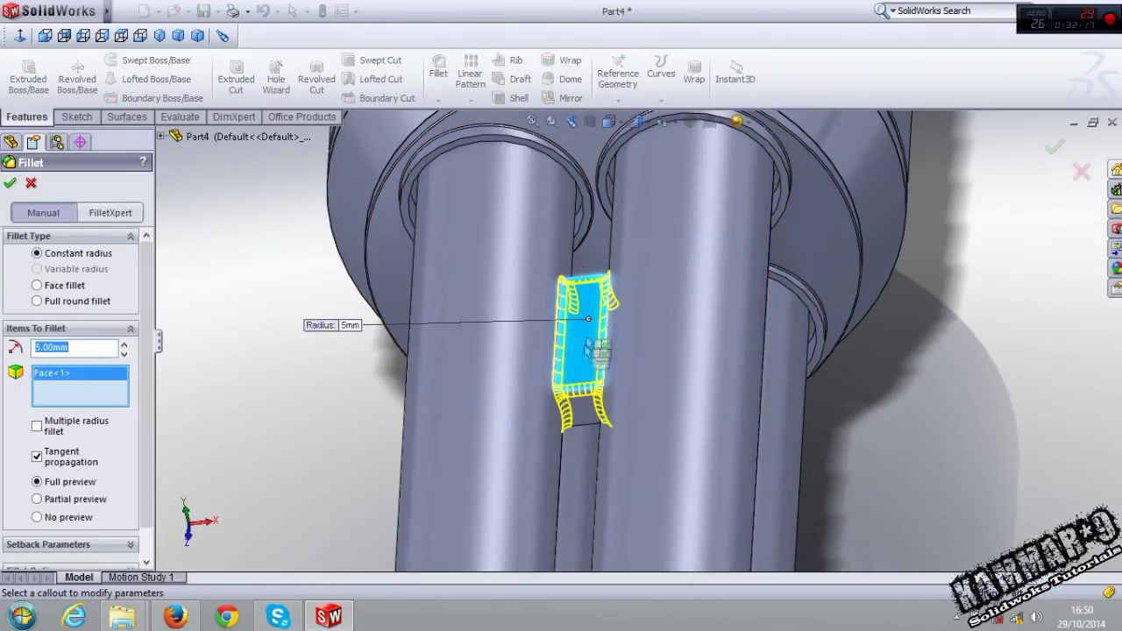
middle_click_drag(589, 346, 668, 241)
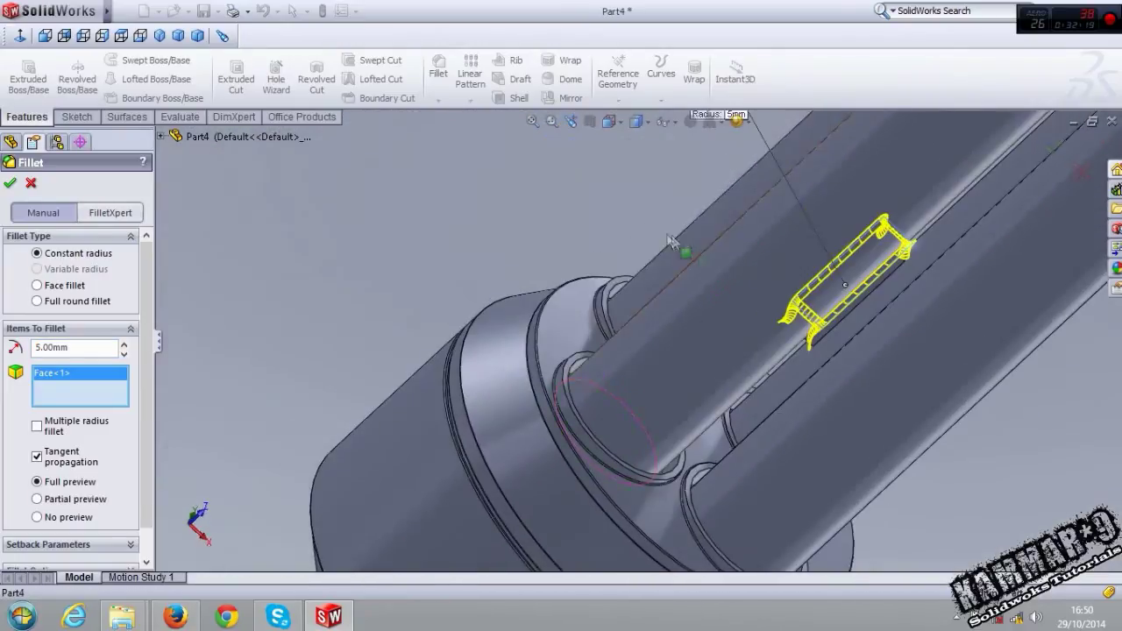
middle_click_drag(854, 297, 856, 289)
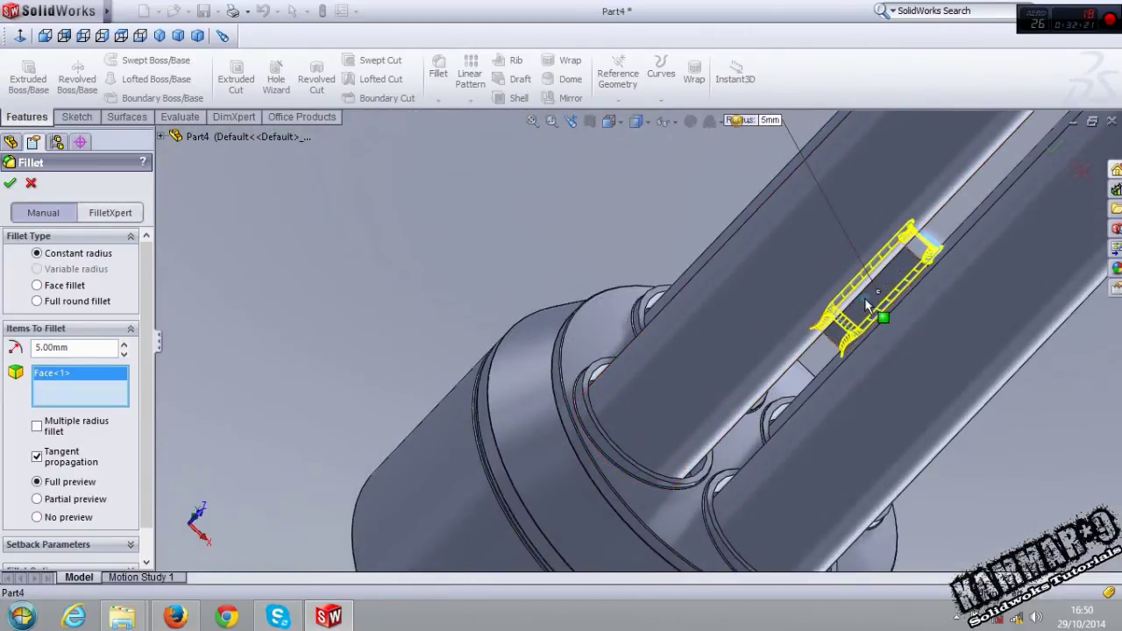
left_click(864, 297)
mouse_move(792, 302)
middle_mouse_down()
mouse_move(850, 277)
mouse_move(254, 309)
middle_mouse_up()
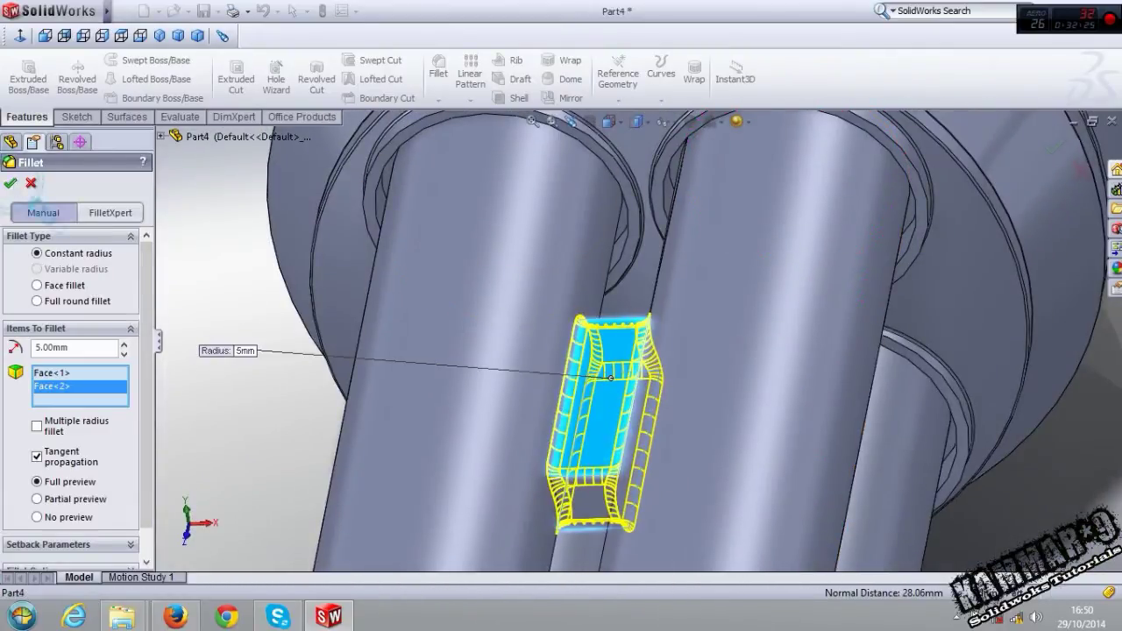
key("Return")
key("f")
mouse_move(269, 355)
middle_mouse_down()
mouse_move(516, 504)
mouse_move(592, 502)
mouse_move(593, 429)
middle_mouse_up()
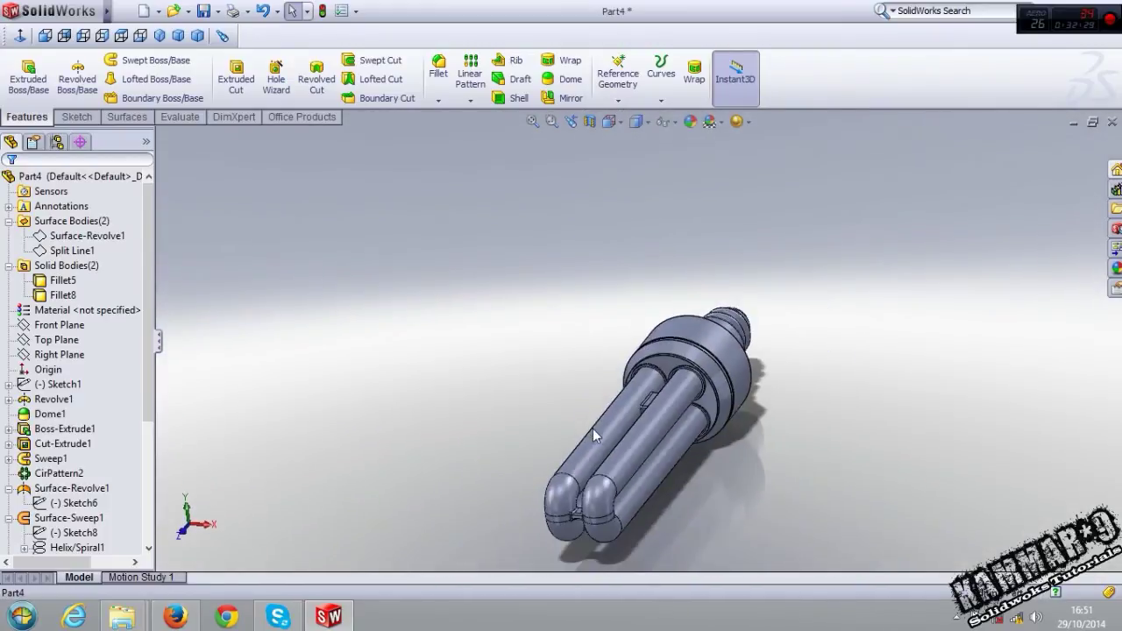
scroll(508, 430, "down", 3)
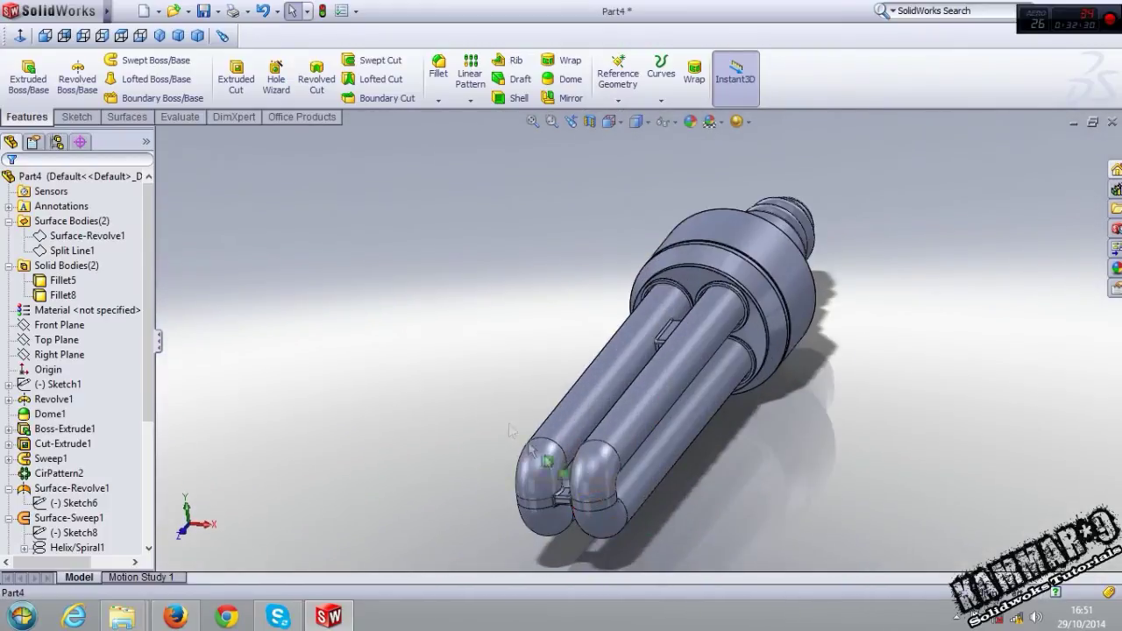
Switch to the Surfaces tools and try Offset Surface on the middle tube face, cancelling twice
left_click(133, 120)
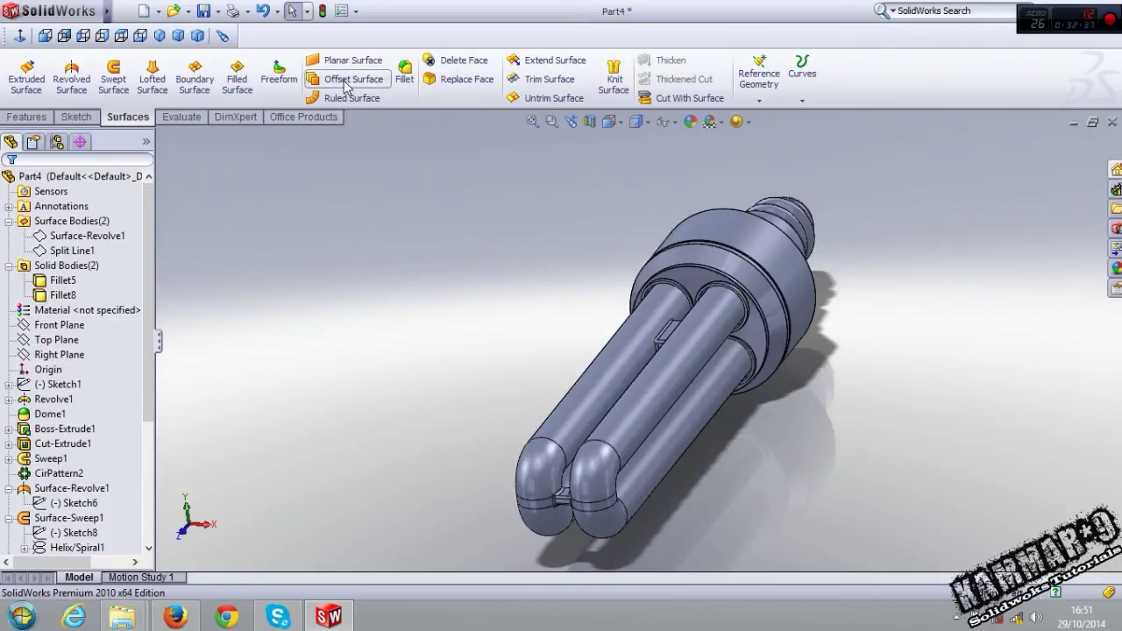
left_click(347, 81)
left_click(647, 393)
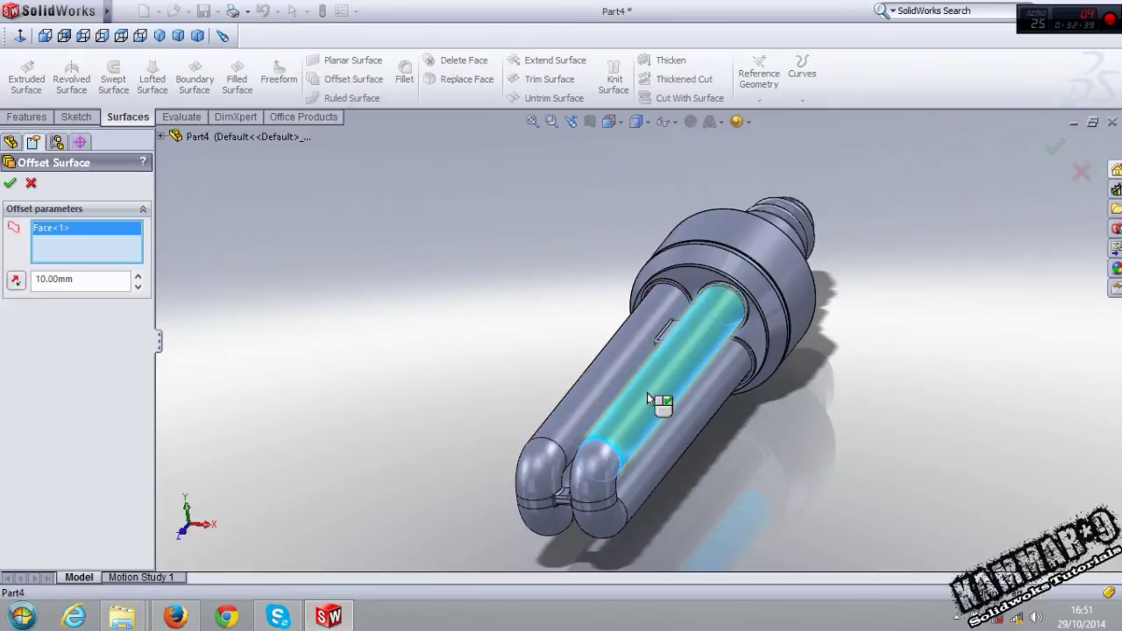
scroll(598, 525, "down", 3)
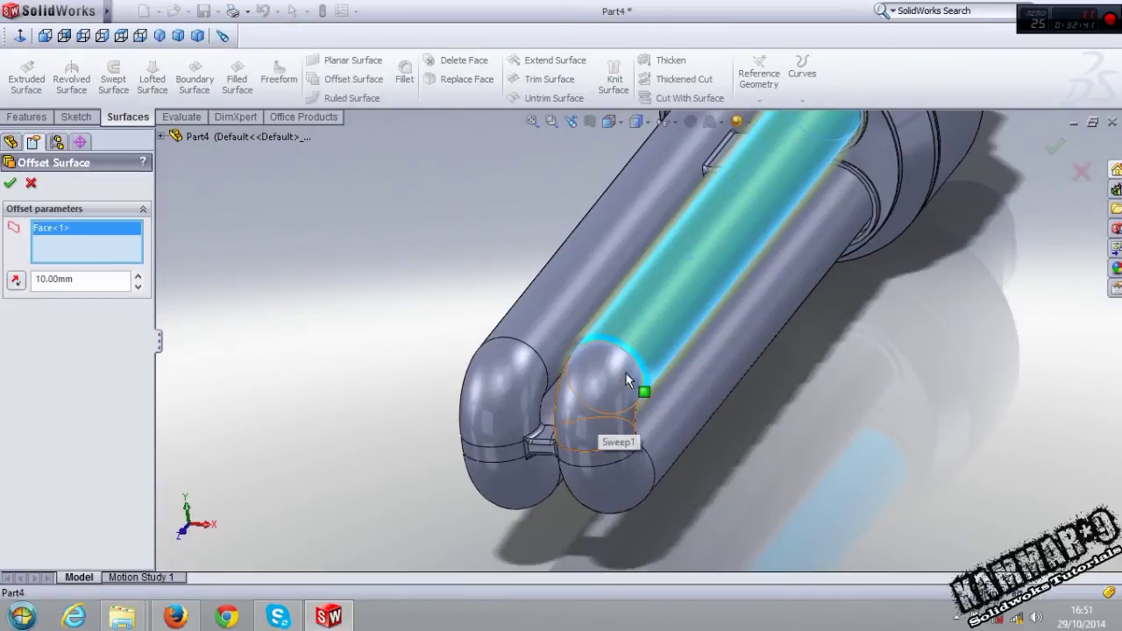
left_click(599, 366)
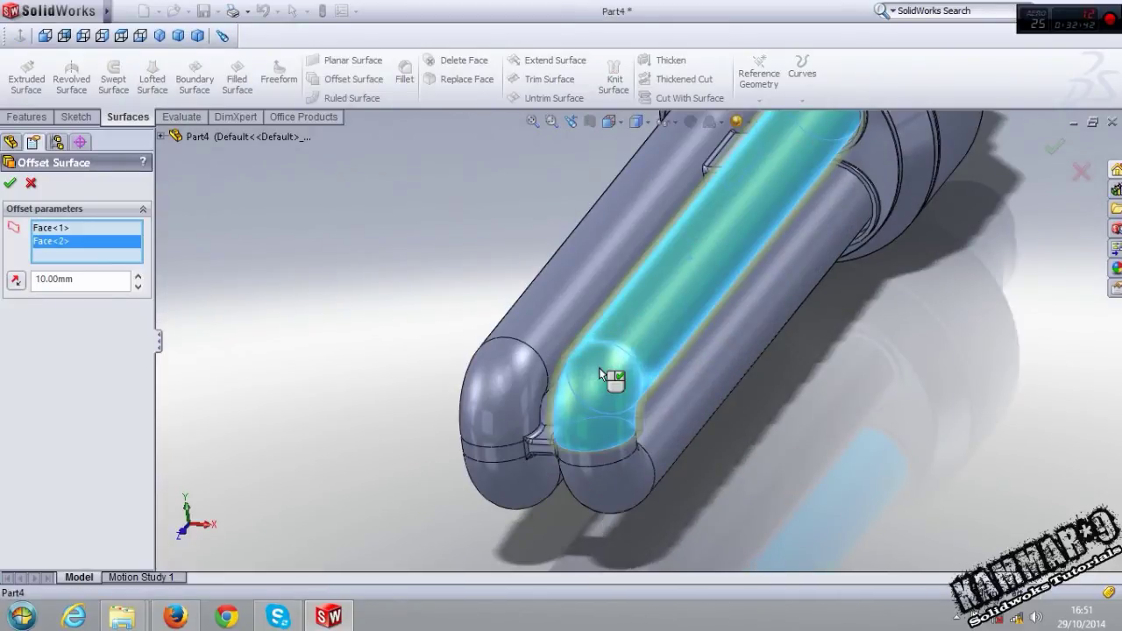
left_click(31, 183)
left_click(61, 294)
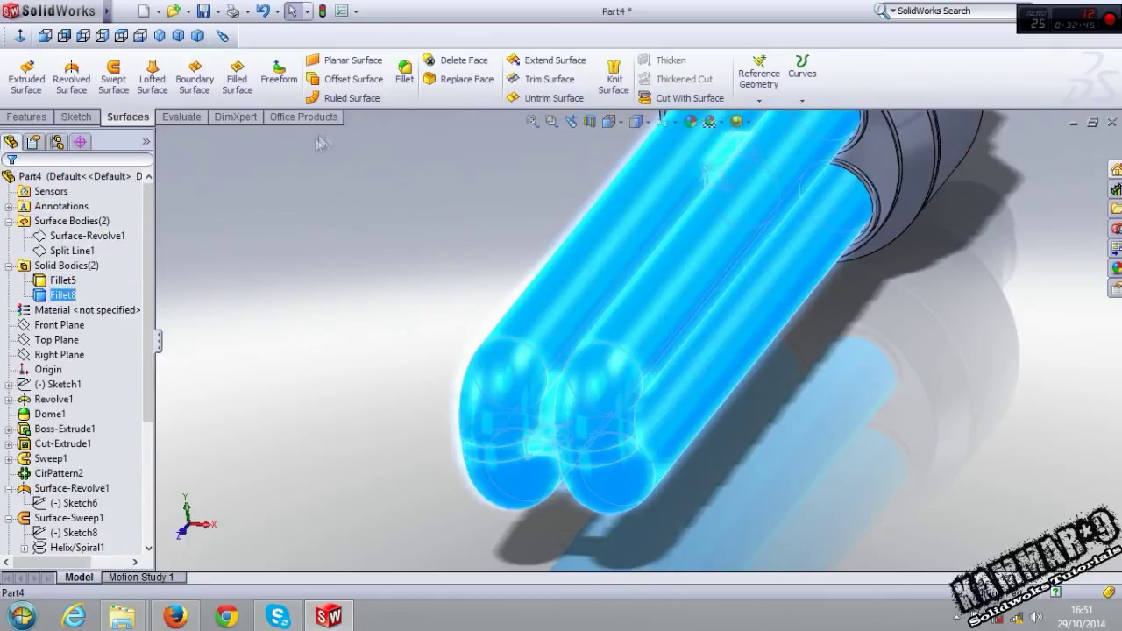
left_click(358, 85)
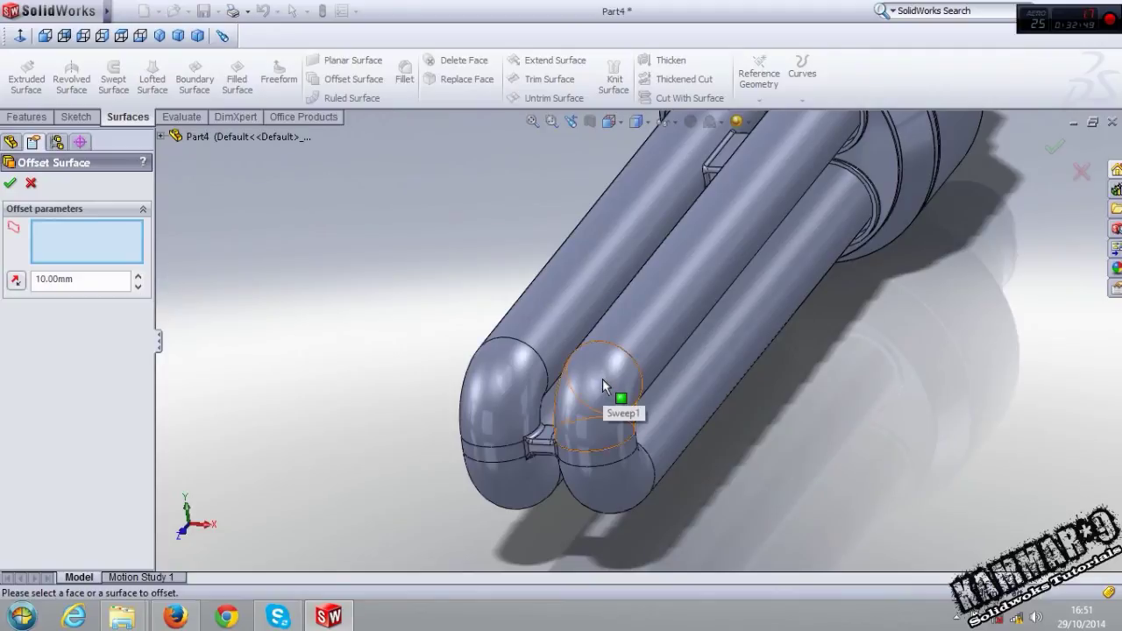
scroll(602, 378, "up", 4)
left_click(32, 184)
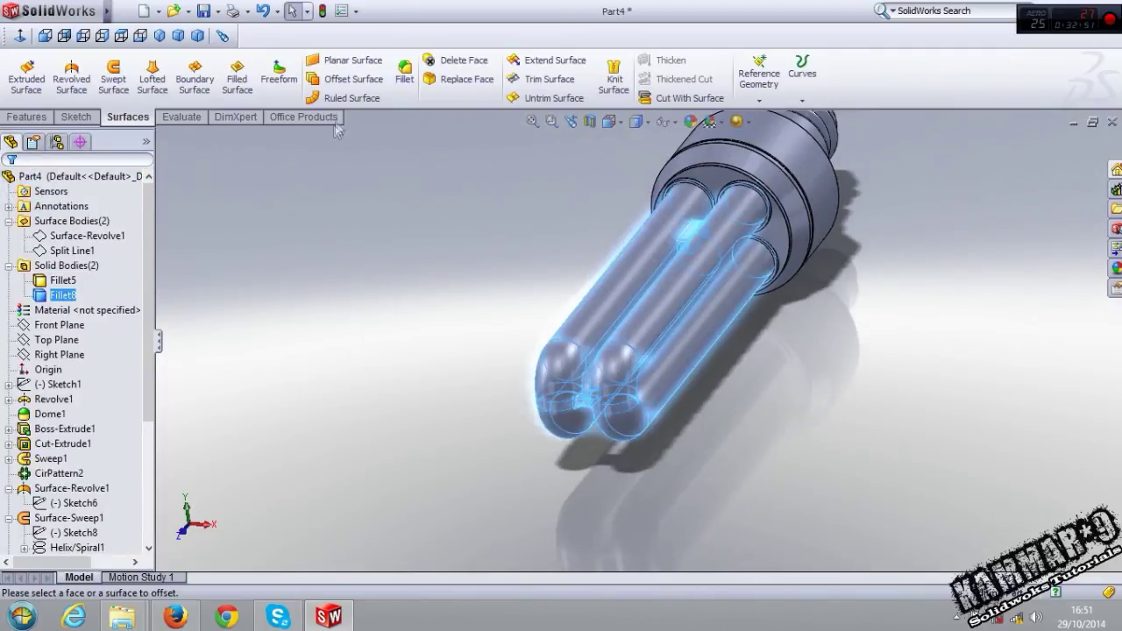
Trial an offset of the tube, end and connector faces, then close it unapplied
left_click(359, 85)
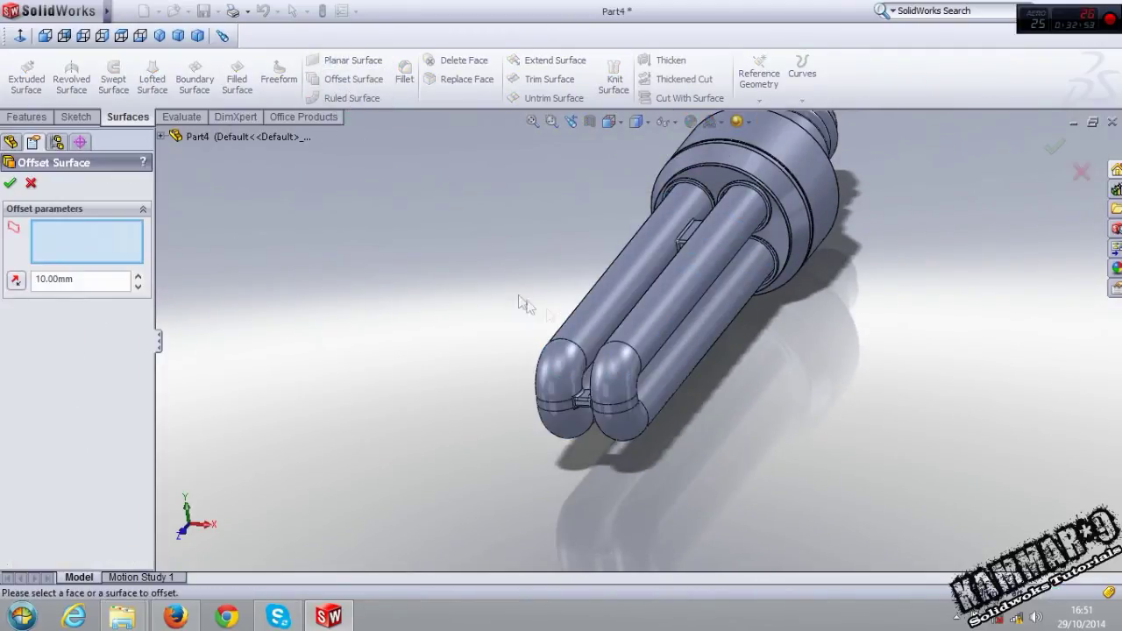
left_click(641, 336)
left_click(616, 394)
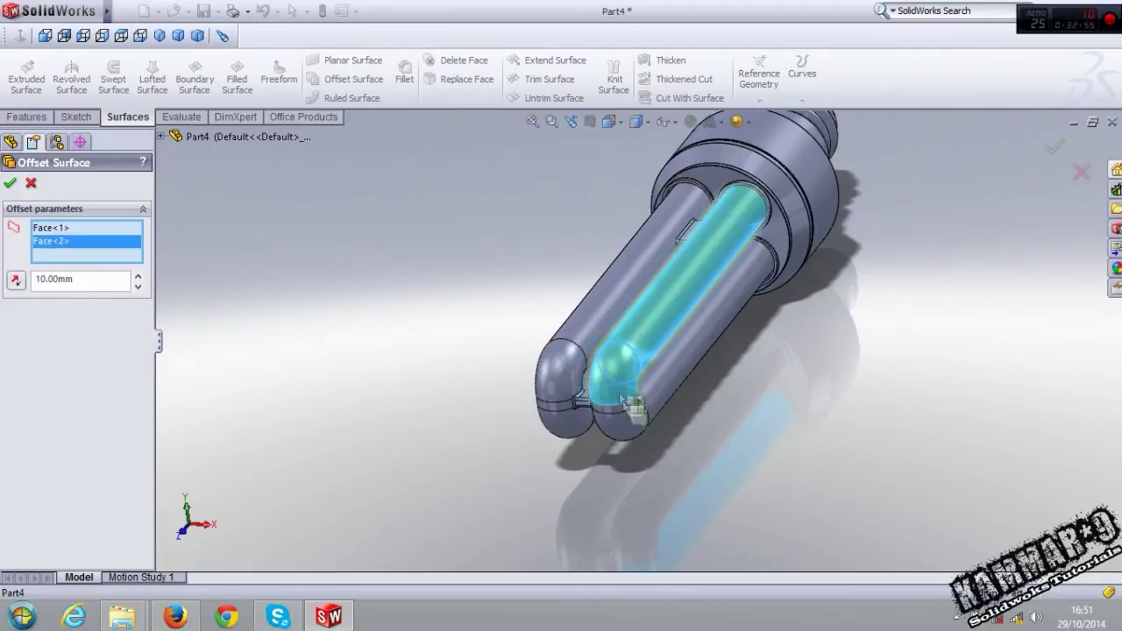
scroll(619, 398, "down", 3)
left_click(619, 398)
left_click(627, 423)
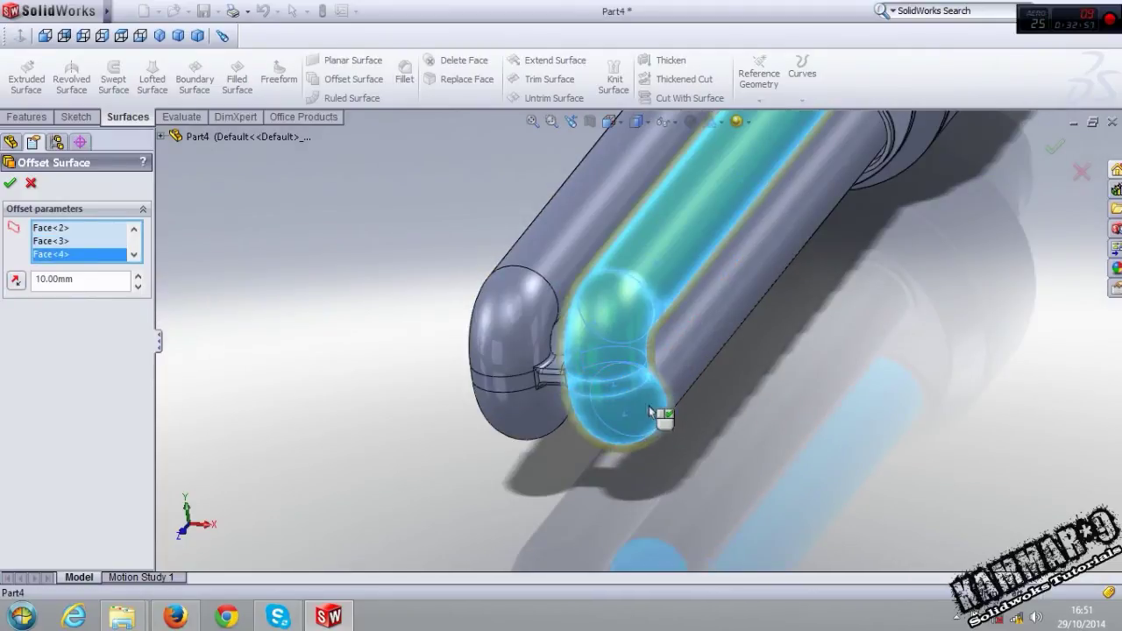
middle_click_drag(652, 412, 723, 388)
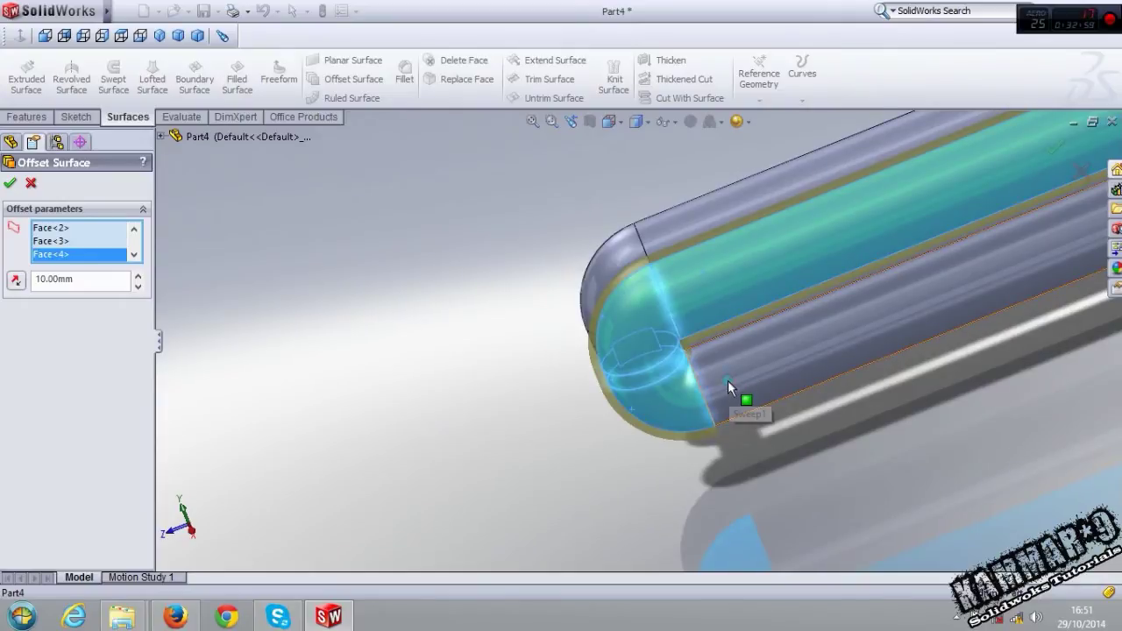
left_click(727, 383)
scroll(725, 417, "up", 3)
mouse_move(725, 349)
middle_mouse_down()
mouse_move(823, 283)
mouse_move(648, 347)
mouse_move(652, 386)
middle_mouse_up()
scroll(648, 346, "down", 3)
scroll(648, 347, "down", 2)
left_click(653, 344)
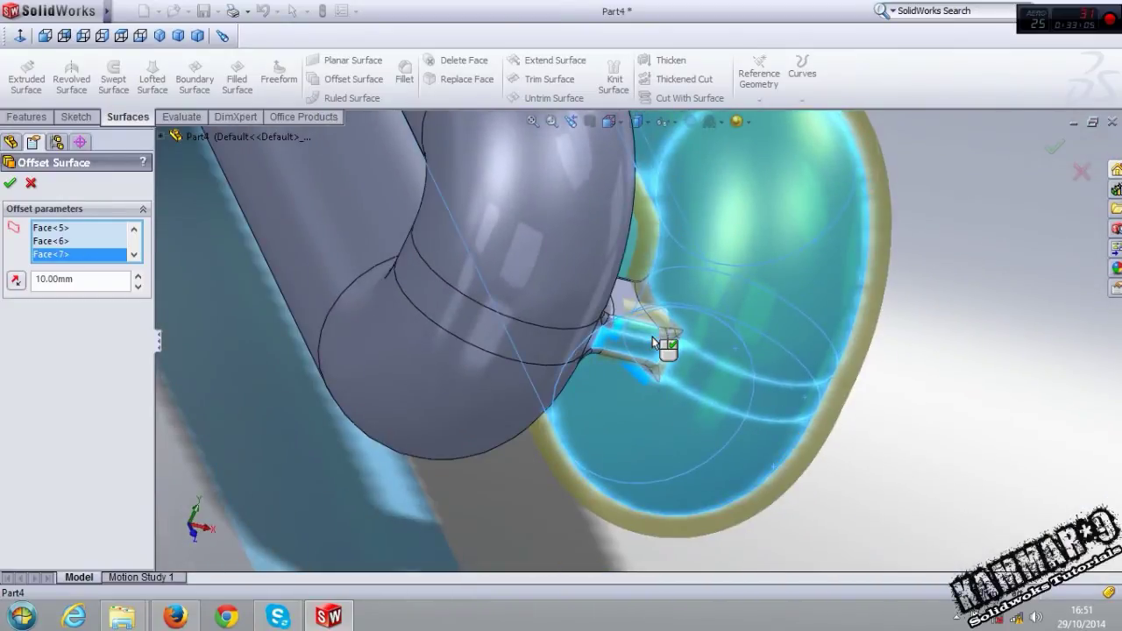
left_click(631, 308)
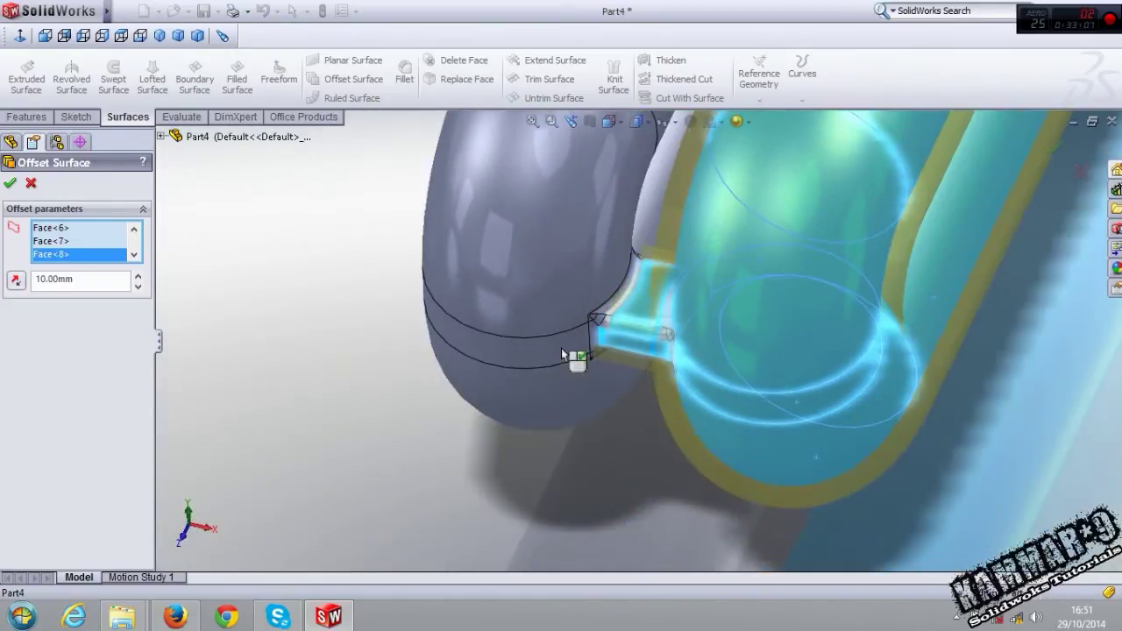
left_click(592, 306)
scroll(604, 354, "down", 5)
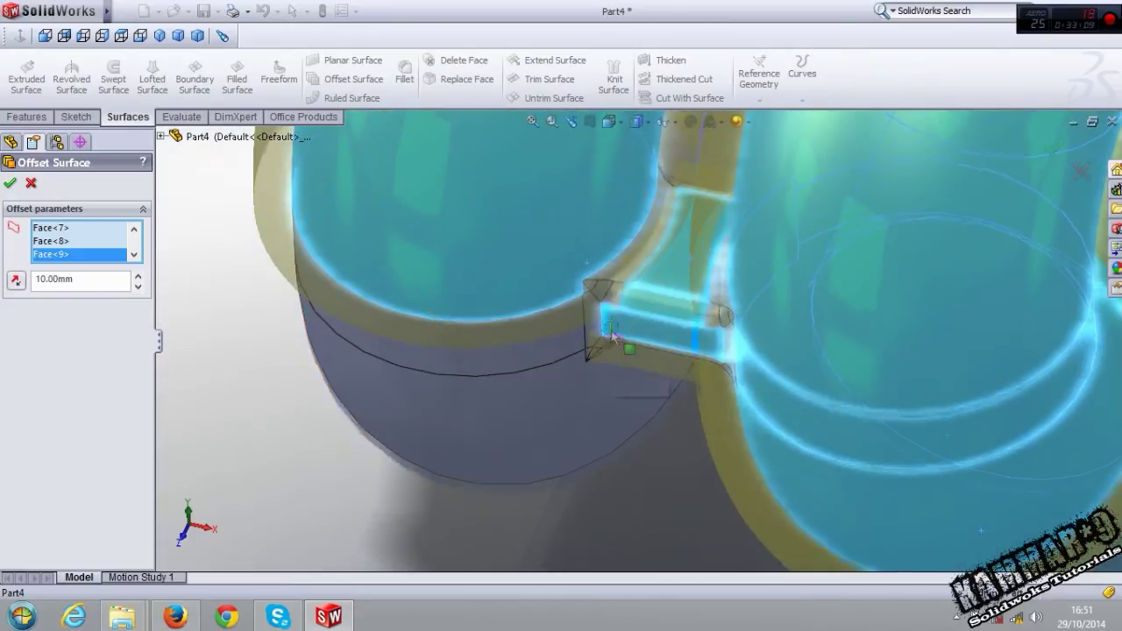
mouse_move(604, 354)
middle_mouse_down()
mouse_move(660, 153)
mouse_move(645, 211)
middle_mouse_up()
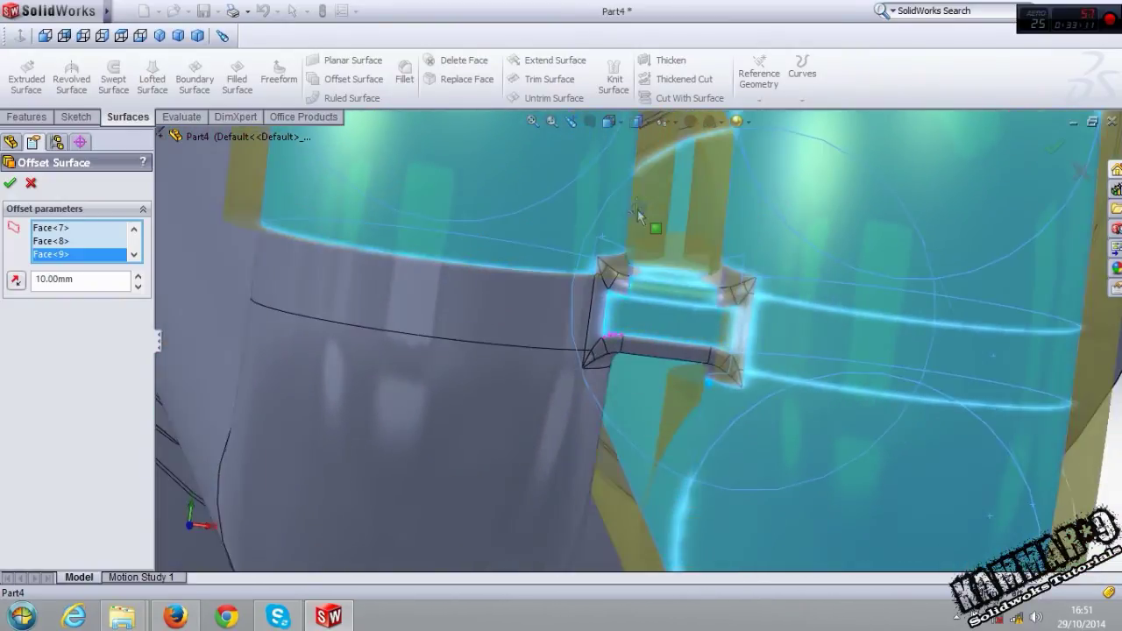
left_click(31, 185)
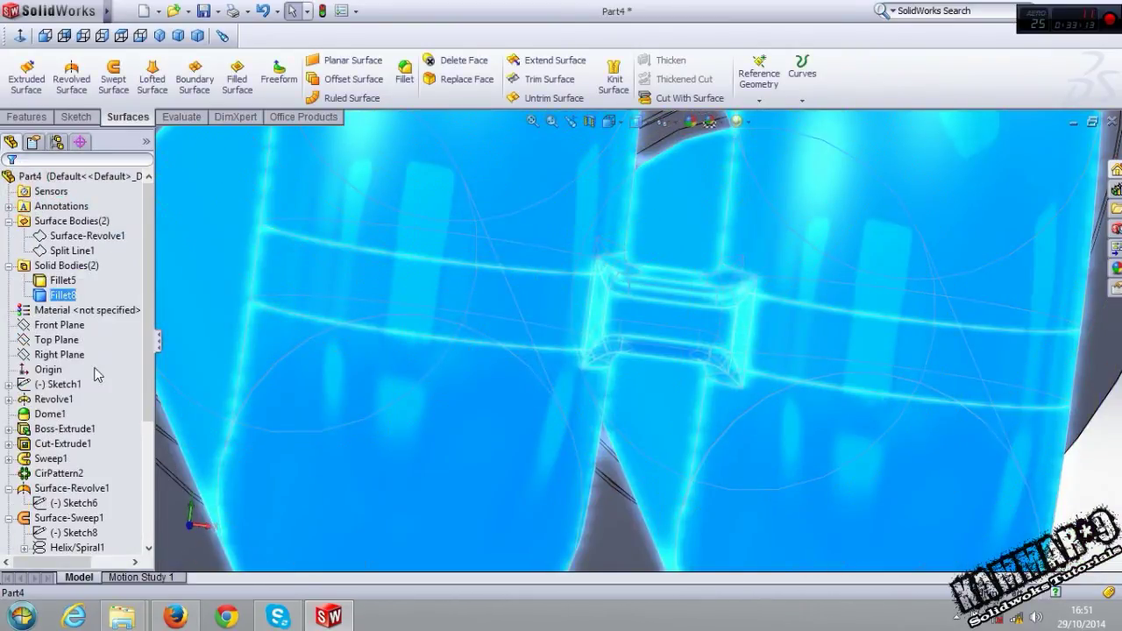
scroll(546, 401, "up", 5)
mouse_move(546, 401)
middle_mouse_down()
mouse_move(545, 371)
mouse_move(526, 393)
mouse_move(980, 324)
mouse_move(990, 338)
middle_mouse_up()
left_click(459, 401)
Try another offset on the lower tube, bend and connector faces, then cancel it
scroll(555, 406, "up", 3)
scroll(979, 324, "down", 5)
scroll(981, 326, "up", 3)
scroll(989, 338, "down", 2)
scroll(812, 372, "up", 3)
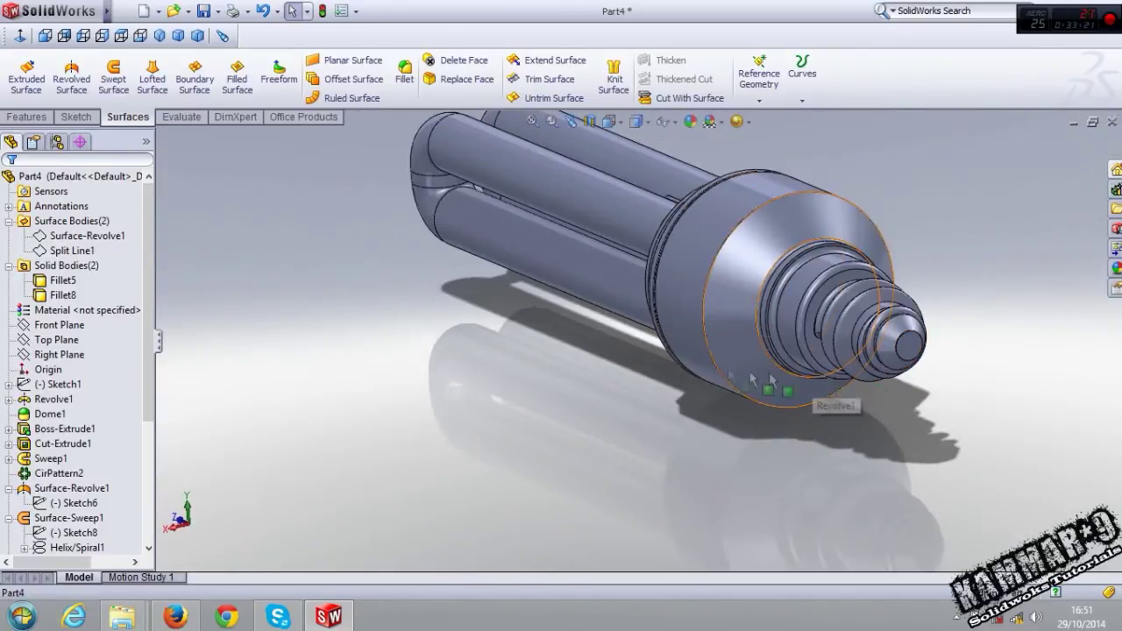
middle_click_drag(811, 371, 746, 369)
scroll(745, 369, "down", 3)
scroll(746, 369, "up", 2)
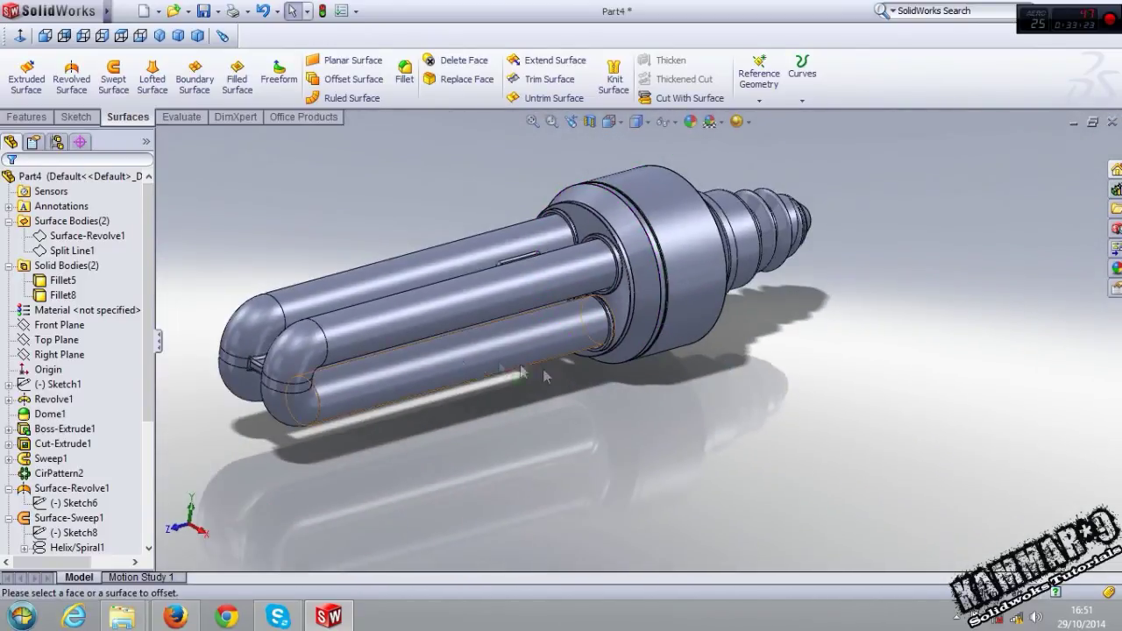
left_click(378, 335)
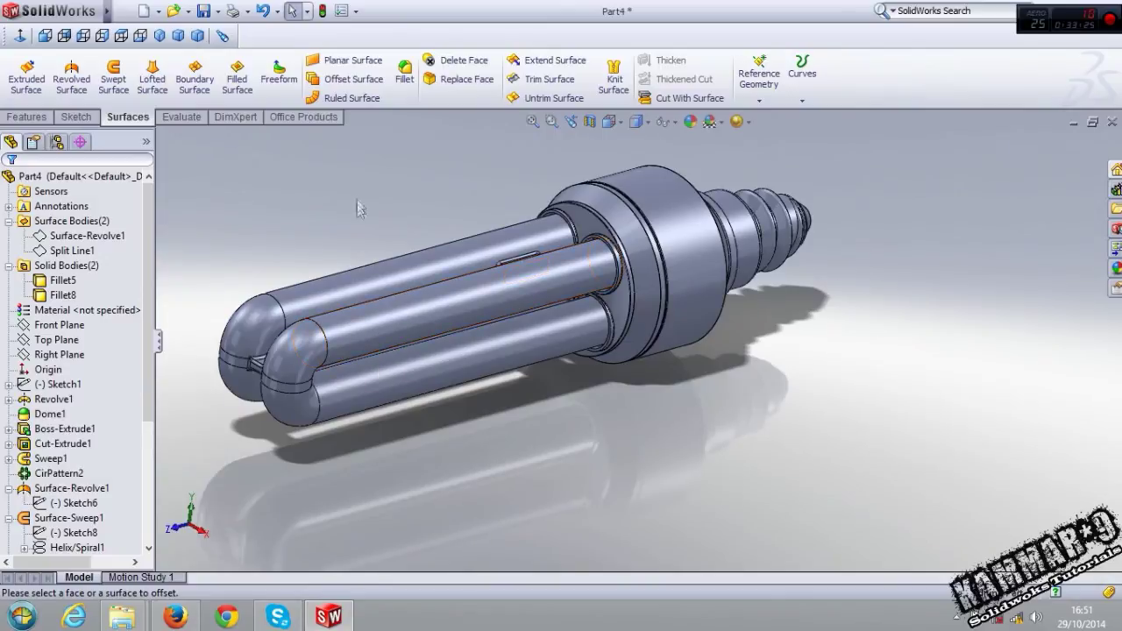
left_click(351, 88)
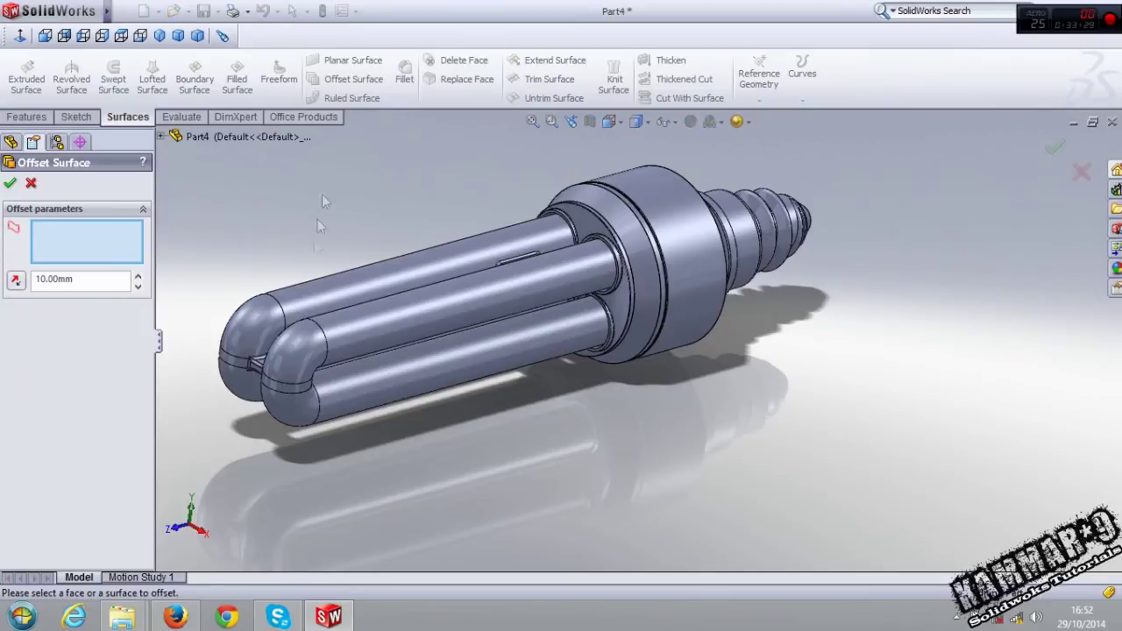
left_click(363, 337)
left_click(297, 385)
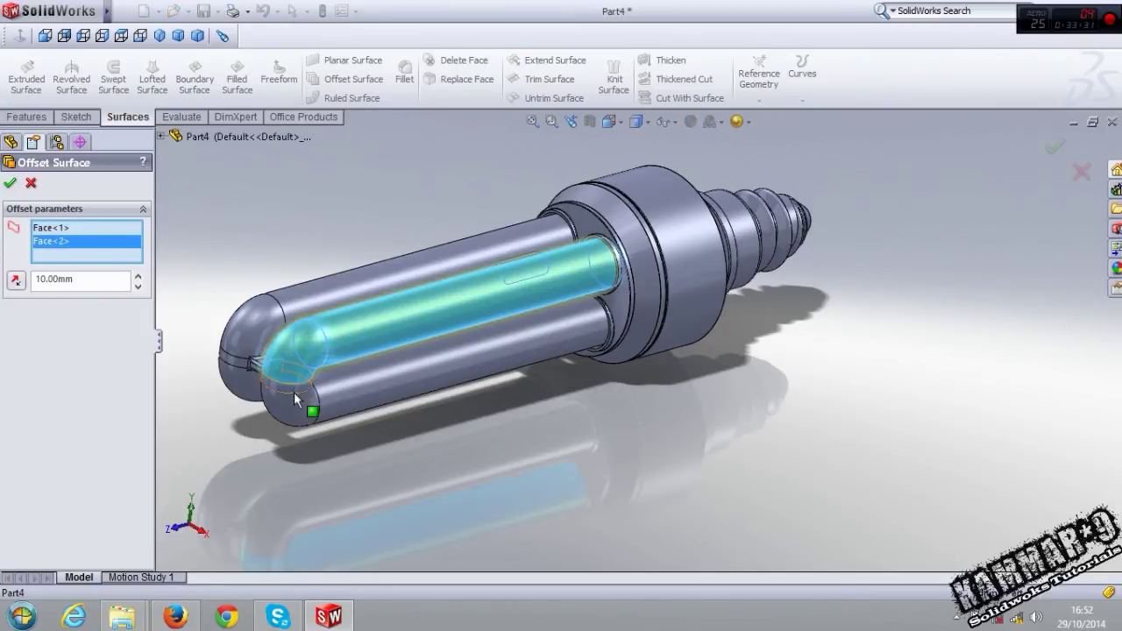
left_click(294, 392)
left_click(347, 414)
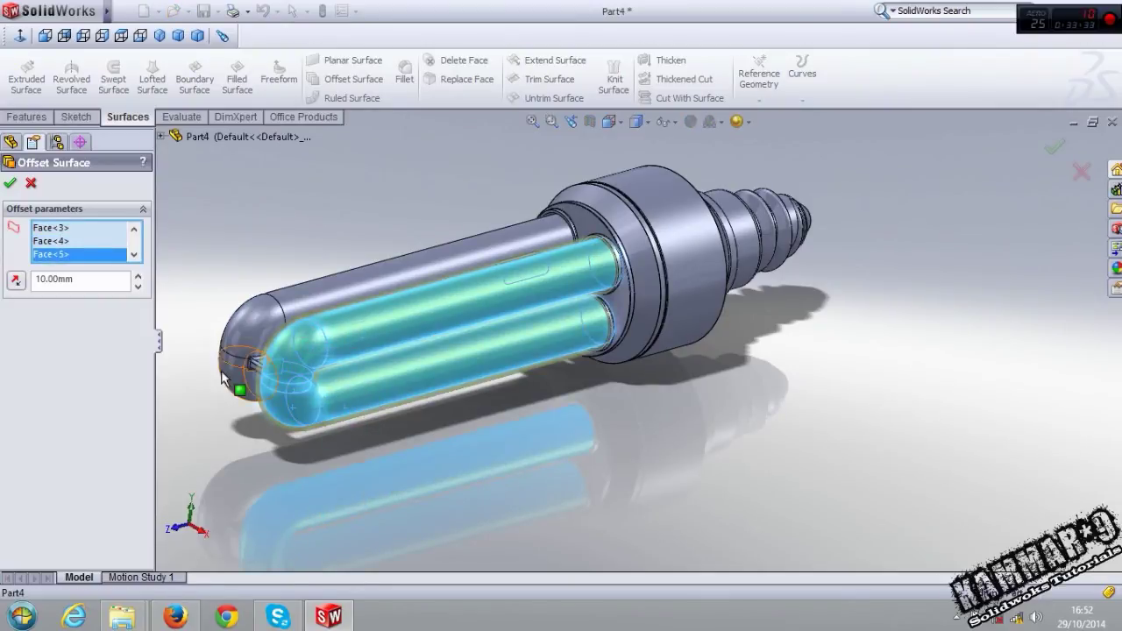
scroll(224, 377, "down", 3)
middle_click_drag(299, 340, 377, 302)
scroll(375, 301, "down", 3)
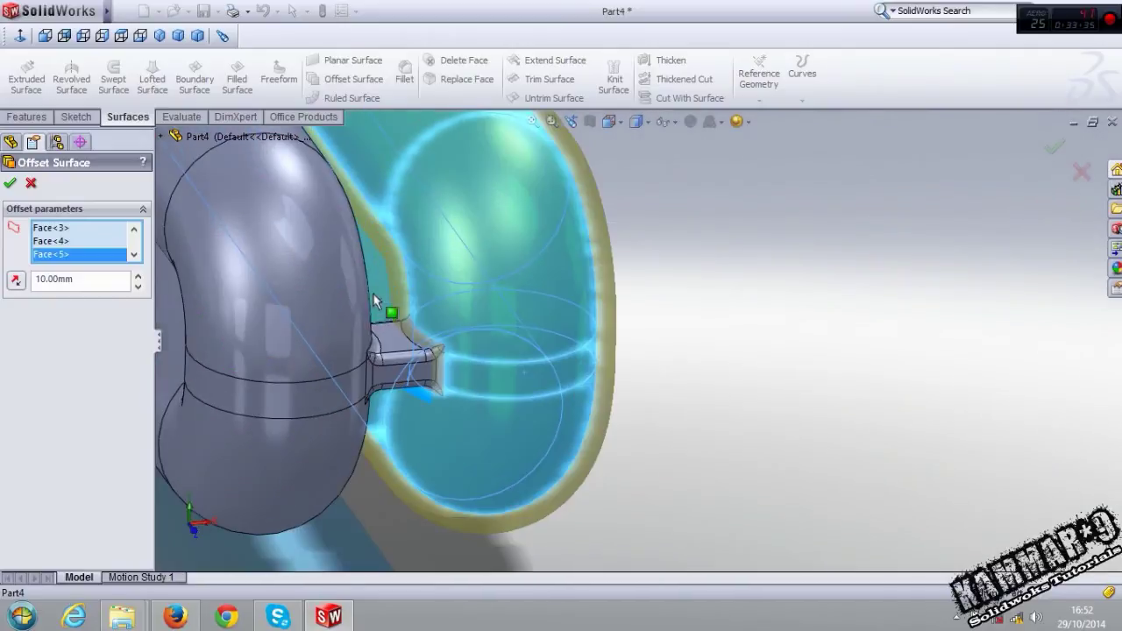
left_click(393, 375)
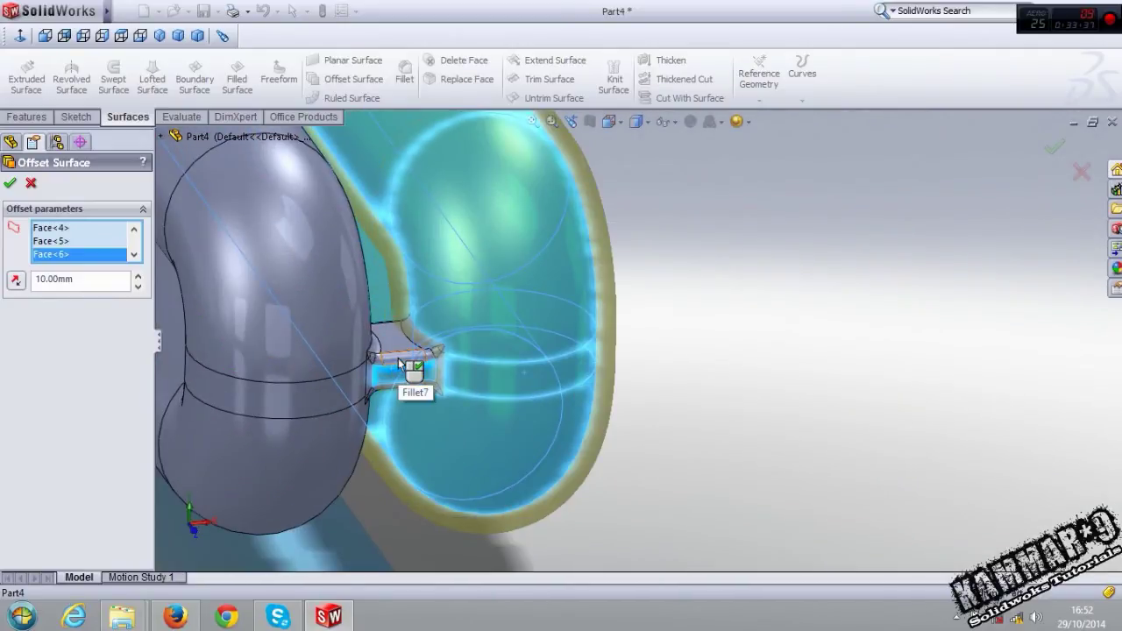
left_click(399, 363)
scroll(398, 349, "up", 3)
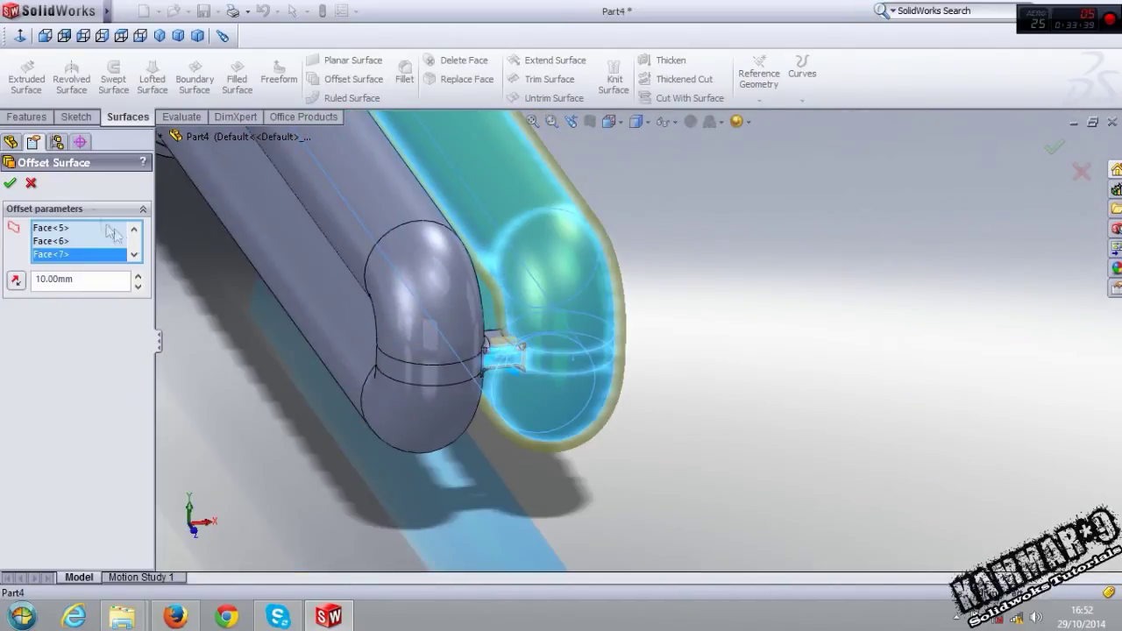
left_click(31, 183)
Hide the threaded revolved base body and select one tube end face
scroll(677, 235, "up", 5)
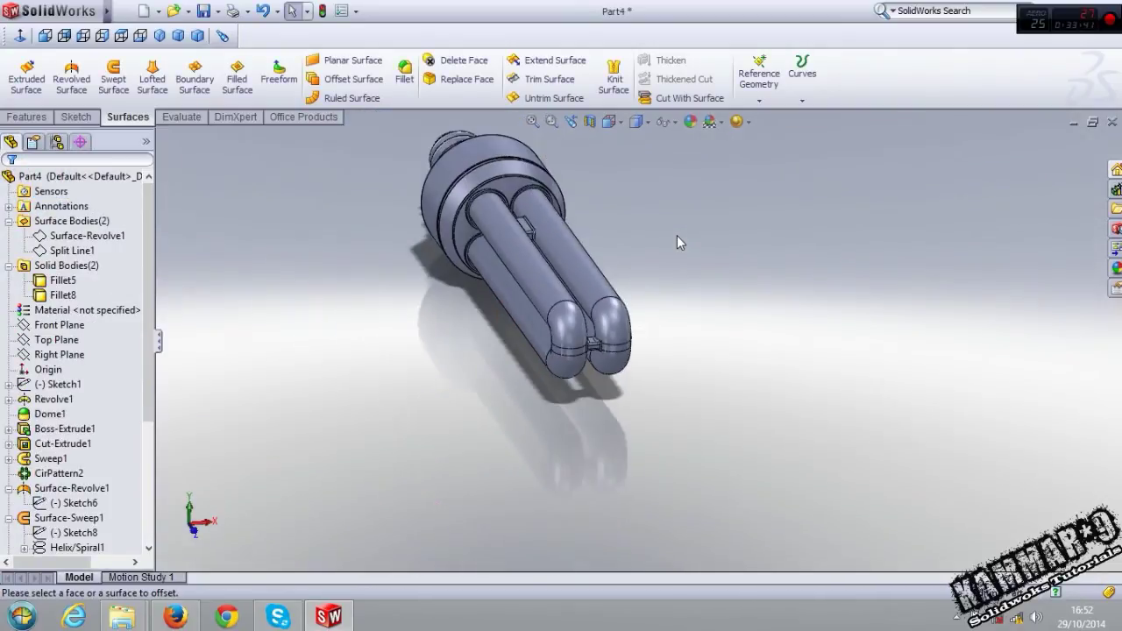
scroll(583, 261, "down", 3)
scroll(583, 261, "down", 3)
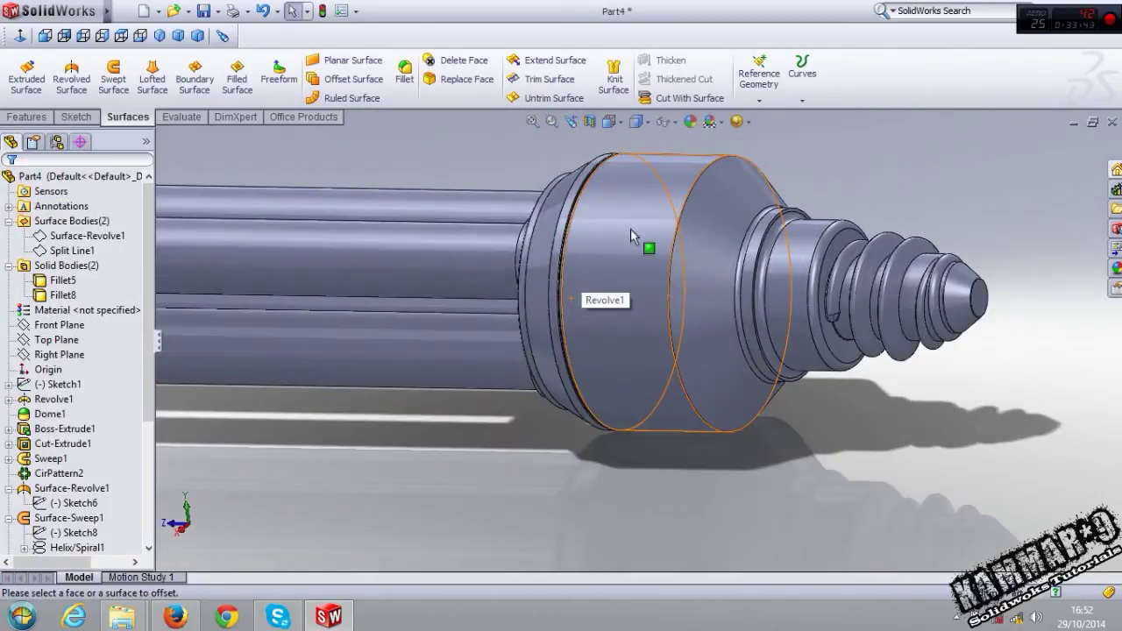
left_click(622, 226)
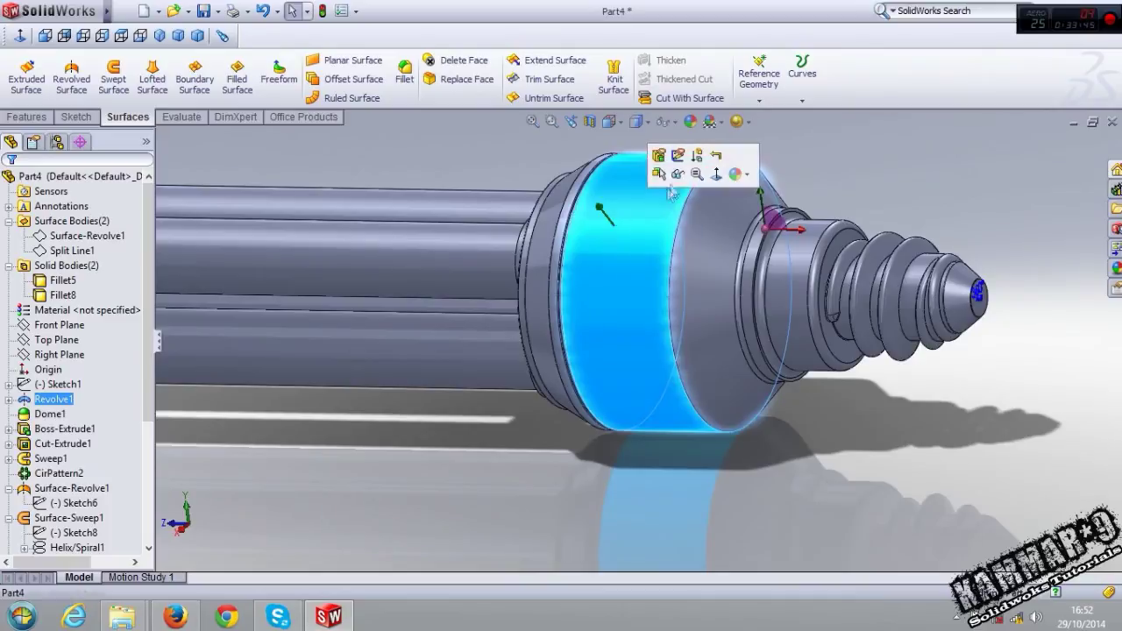
left_click(678, 176)
scroll(679, 176, "up", 3)
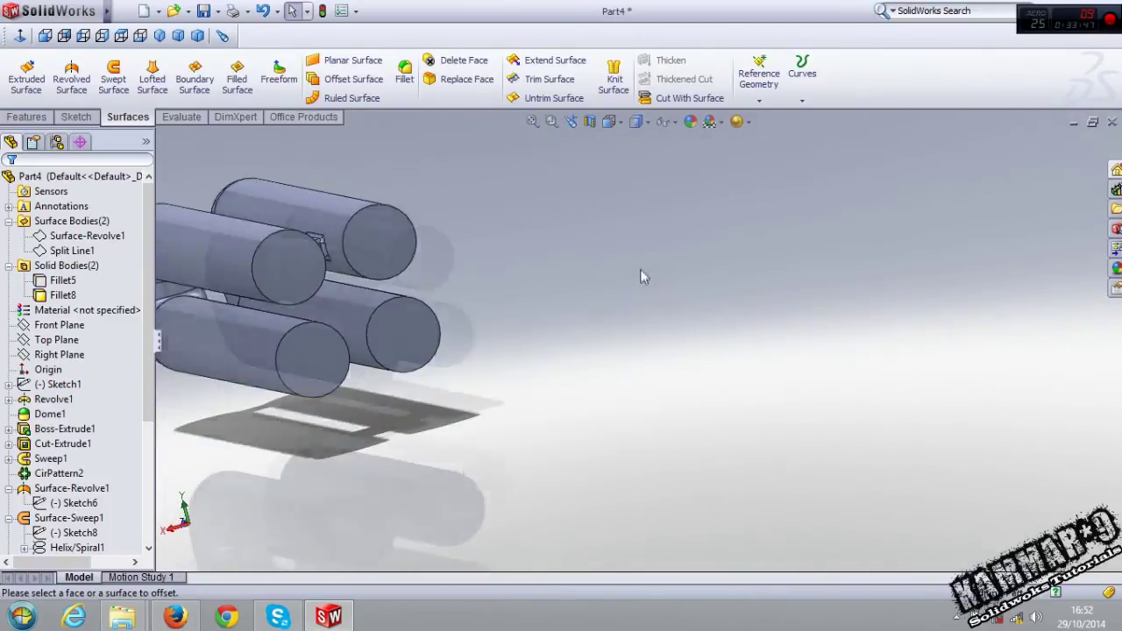
middle_click_drag(640, 268, 578, 217)
mouse_move(425, 158)
middle_mouse_down()
mouse_move(426, 187)
mouse_move(430, 142)
middle_mouse_up()
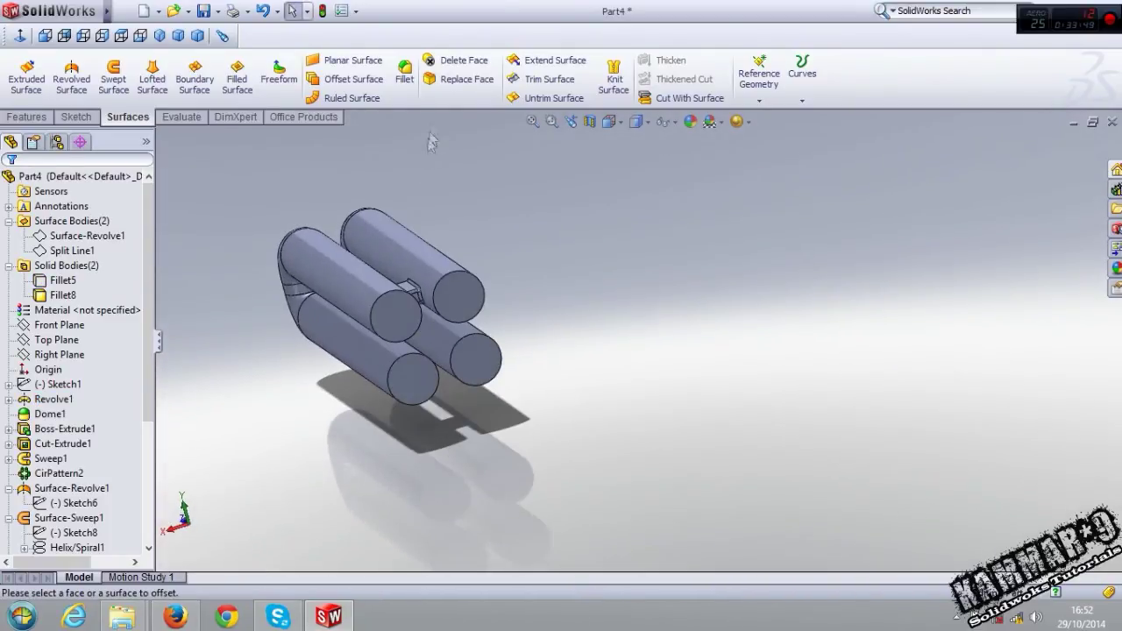
left_click(394, 315)
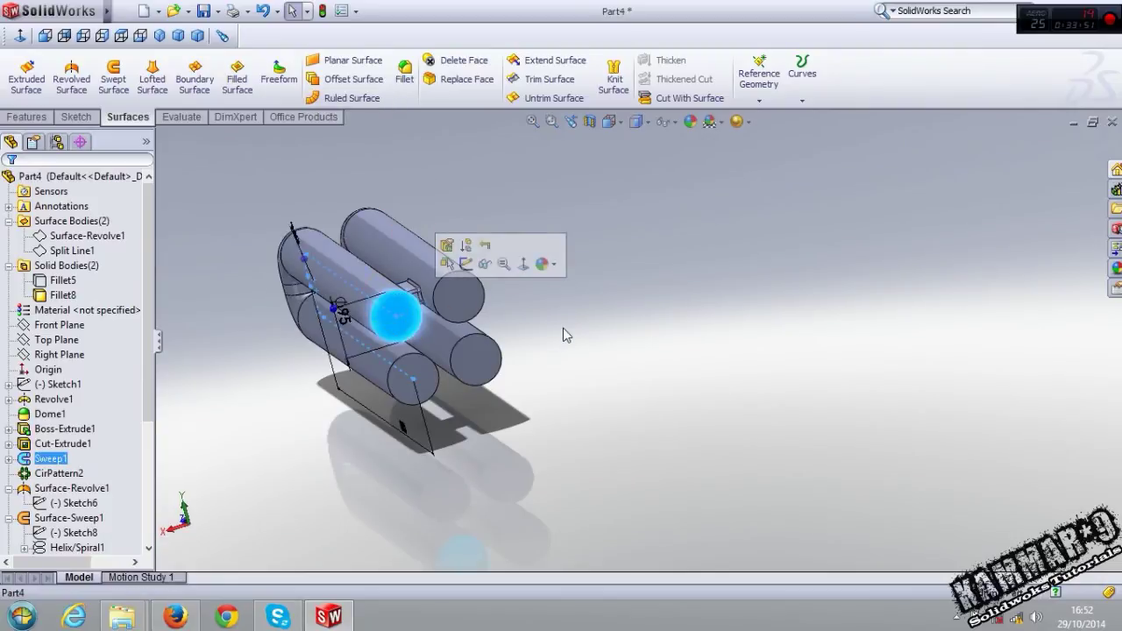
Delete the four tube end faces without patching, creating DeleteFace1
left_click(465, 64)
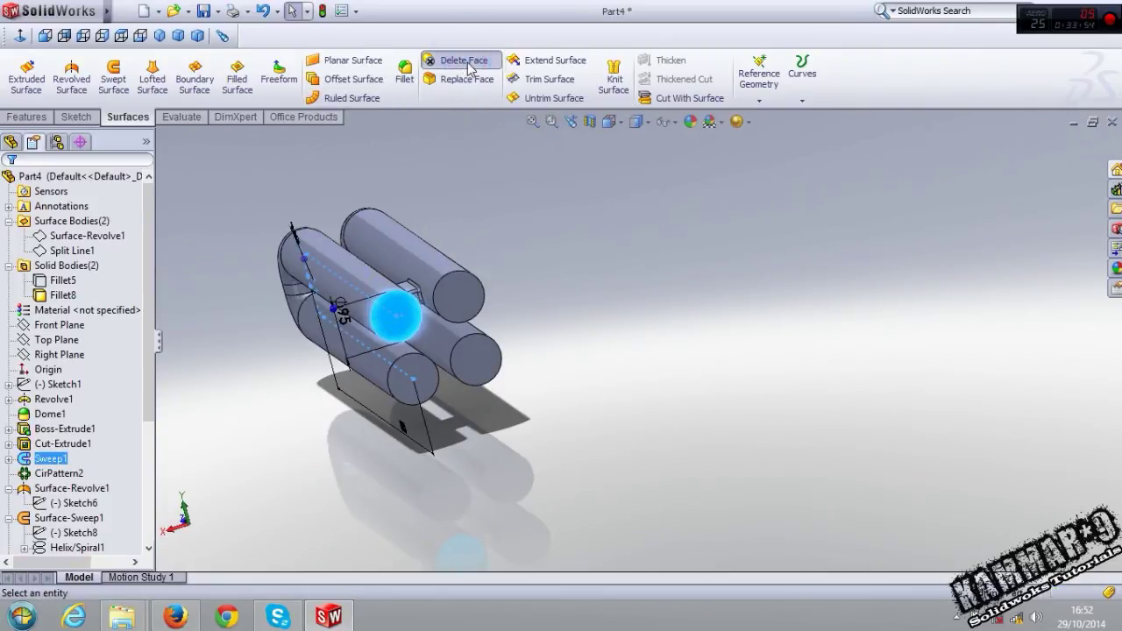
left_click(468, 309)
left_click(475, 358)
left_click(412, 377)
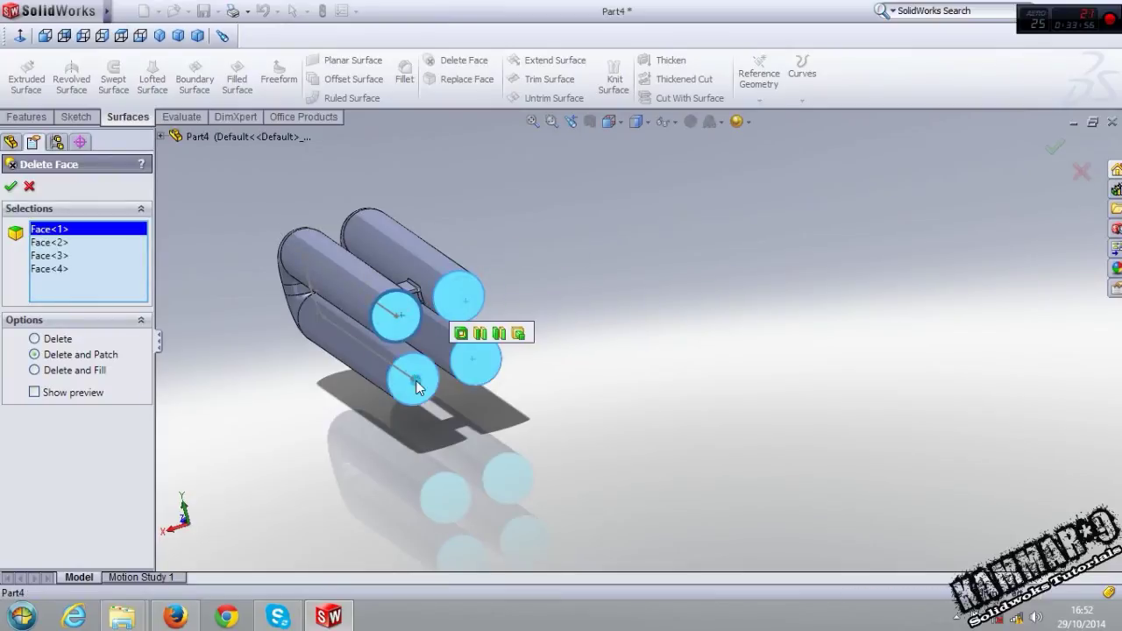
left_click(48, 340)
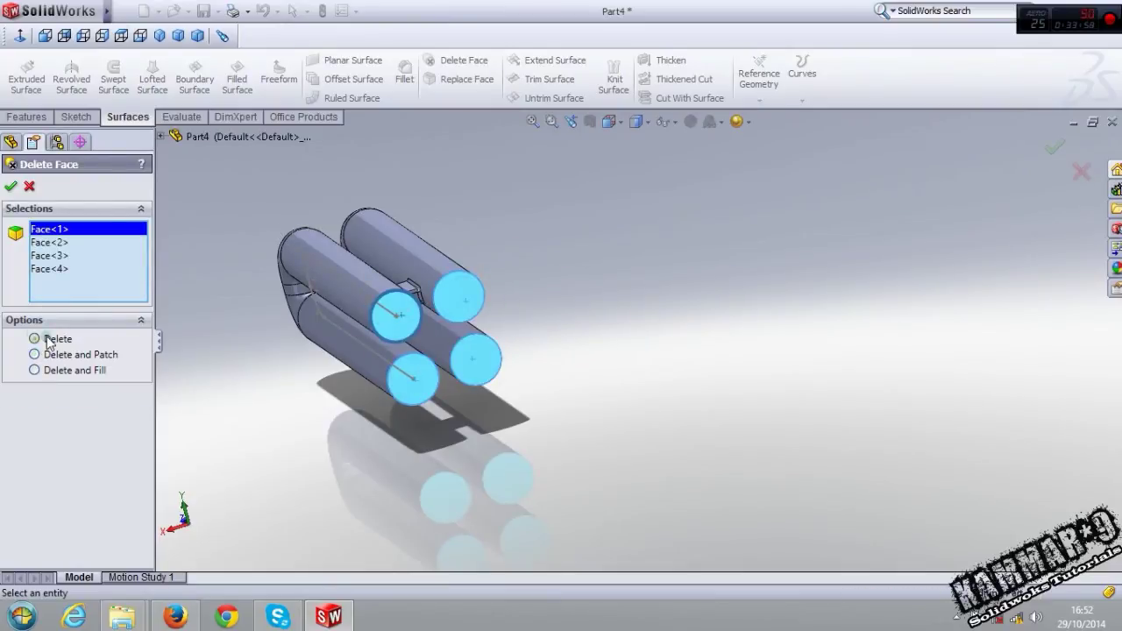
left_click(11, 188)
Orbit the tubes and leave only the DeleteFace1 surface body selected
scroll(403, 337, "down", 3)
mouse_move(426, 363)
middle_mouse_down()
mouse_move(450, 250)
mouse_move(450, 388)
middle_mouse_up()
scroll(426, 233, "up", 3)
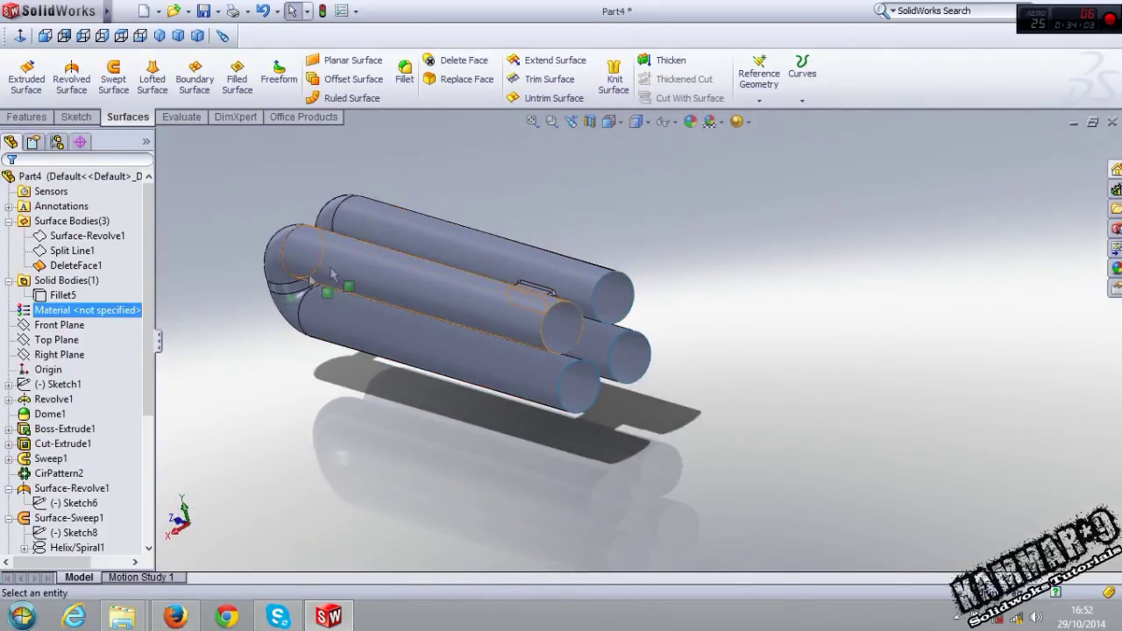
left_click(66, 266)
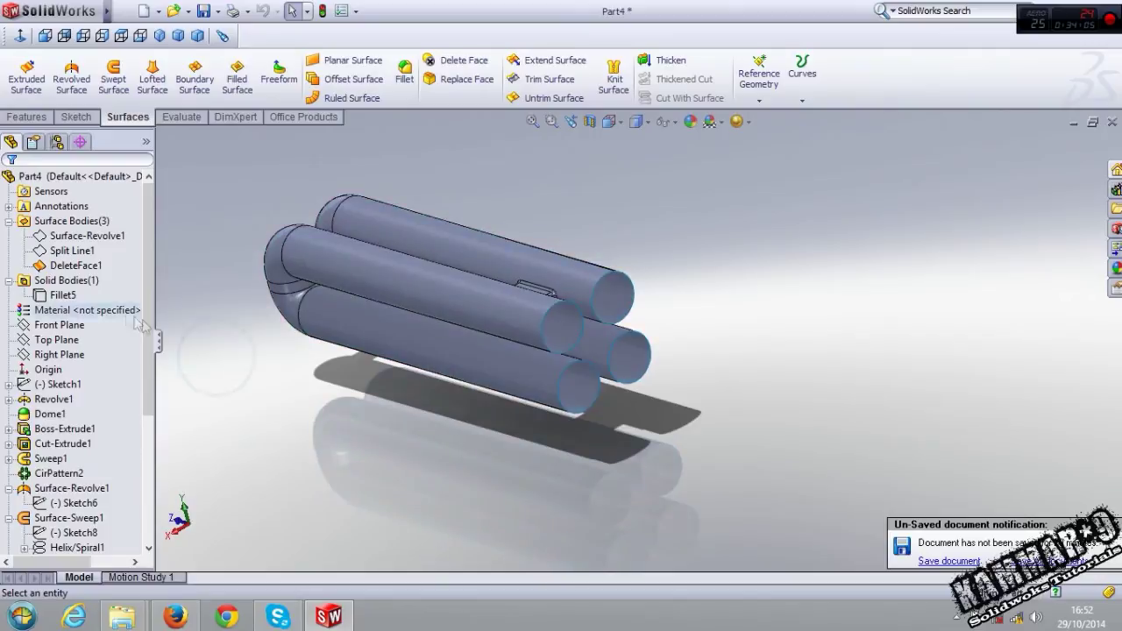
left_click(50, 296)
left_click(236, 390)
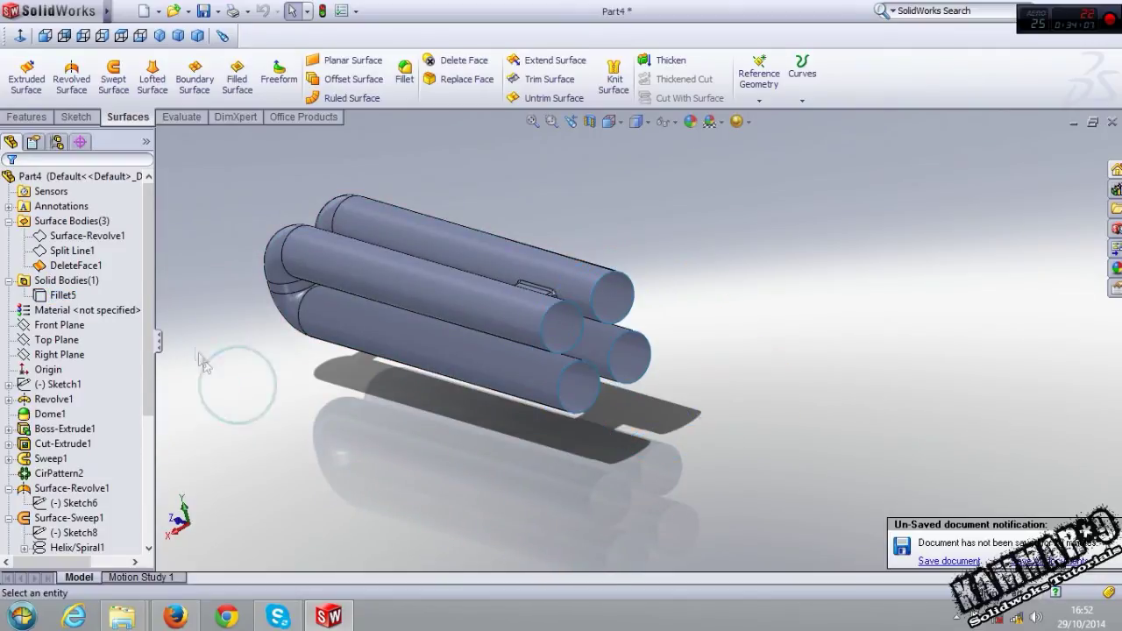
left_click(77, 267)
left_click(57, 251, "ctrl")
left_click(210, 386)
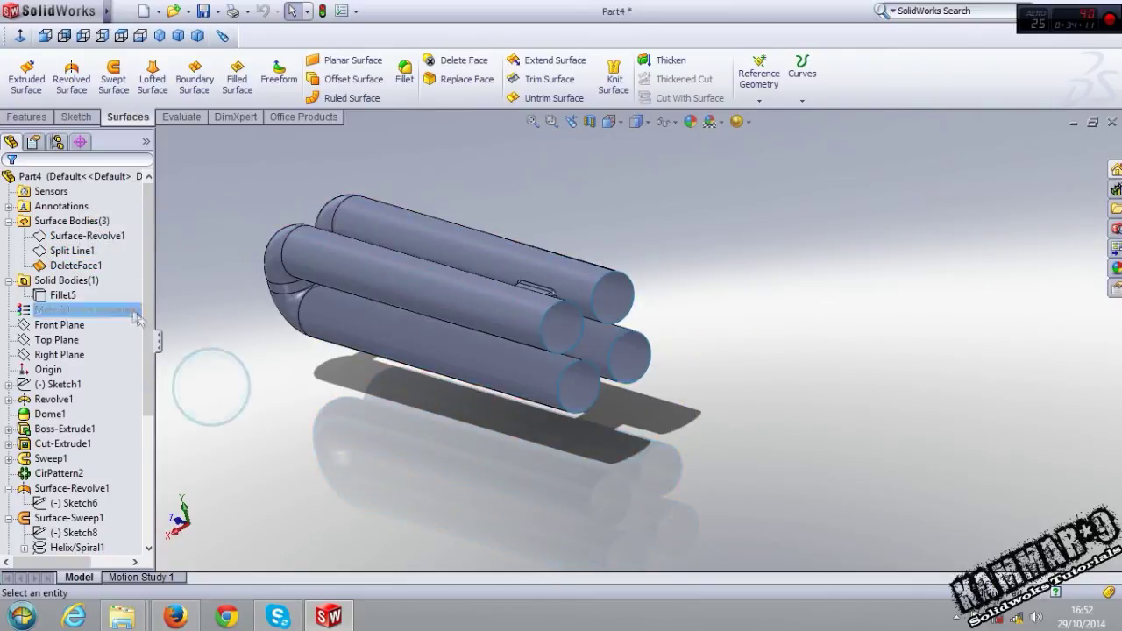
left_click(80, 267)
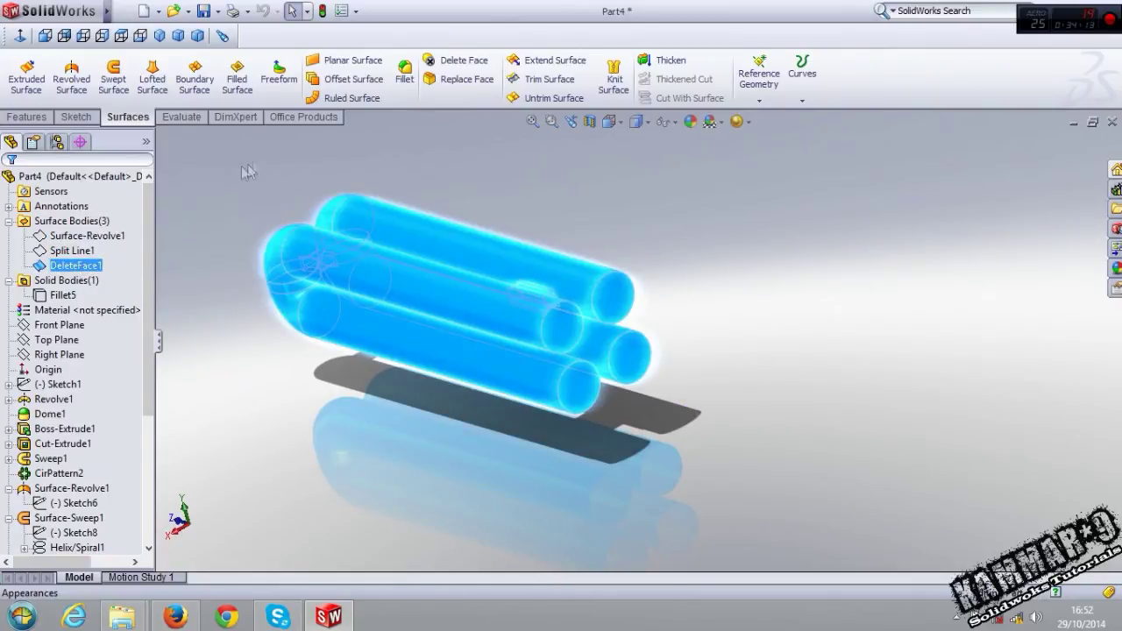
Start an Offset Surface on DeleteFace1 with a 2 mm distance and inspect the preview
left_click(342, 78)
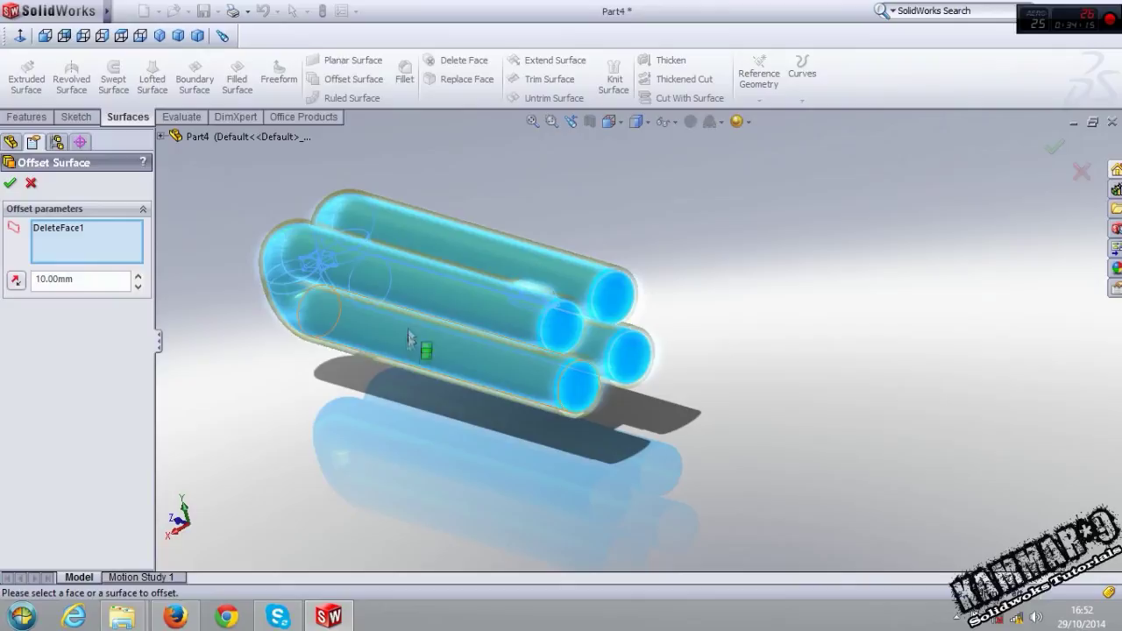
scroll(243, 291, "down", 3)
middle_click_drag(243, 292, 442, 244)
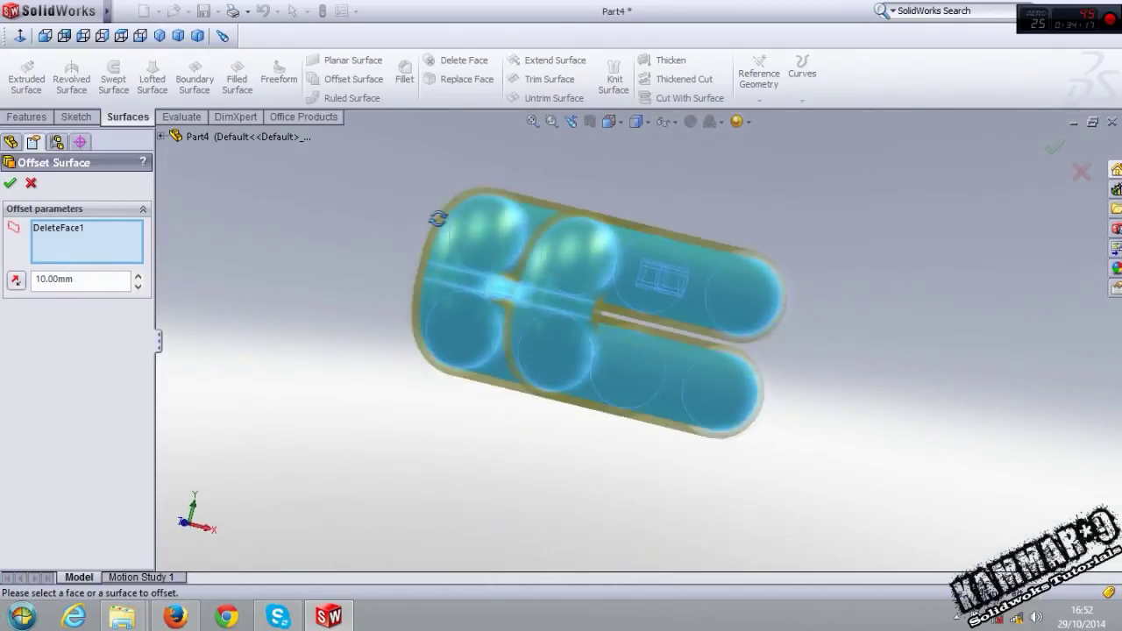
scroll(574, 331, "down", 2)
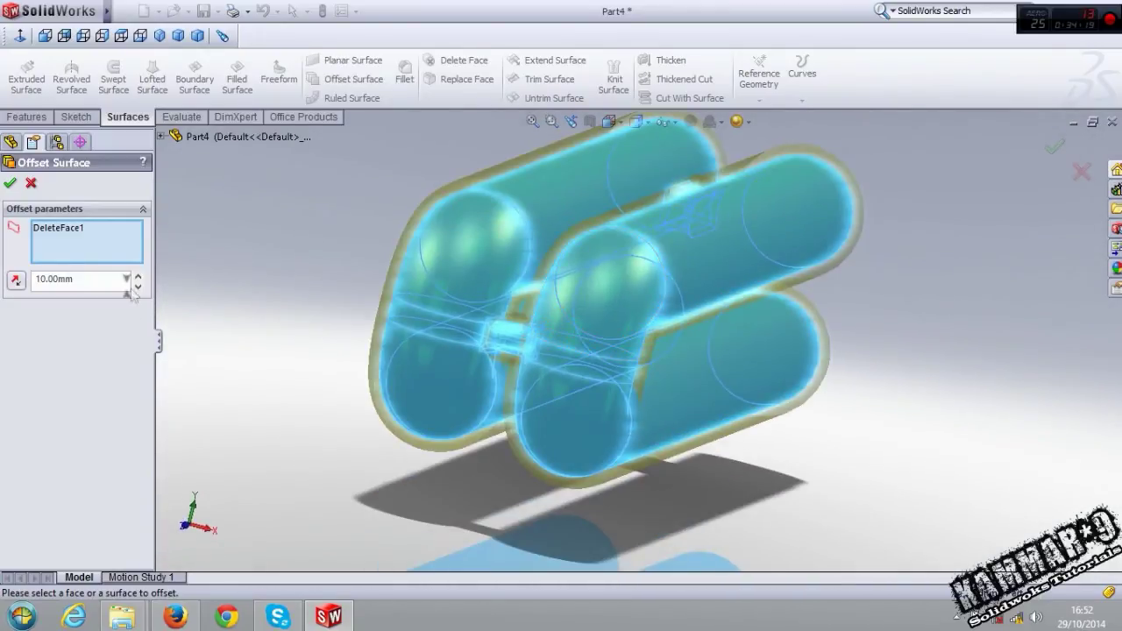
type("2")
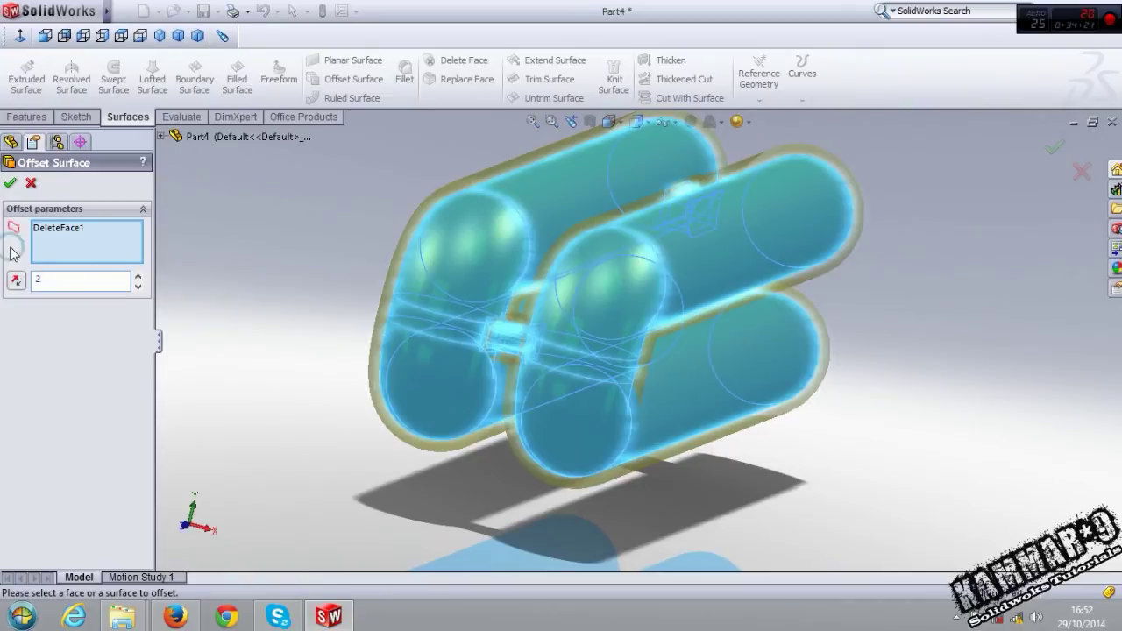
key("Return")
scroll(567, 329, "down", 2)
scroll(534, 303, "down", 1)
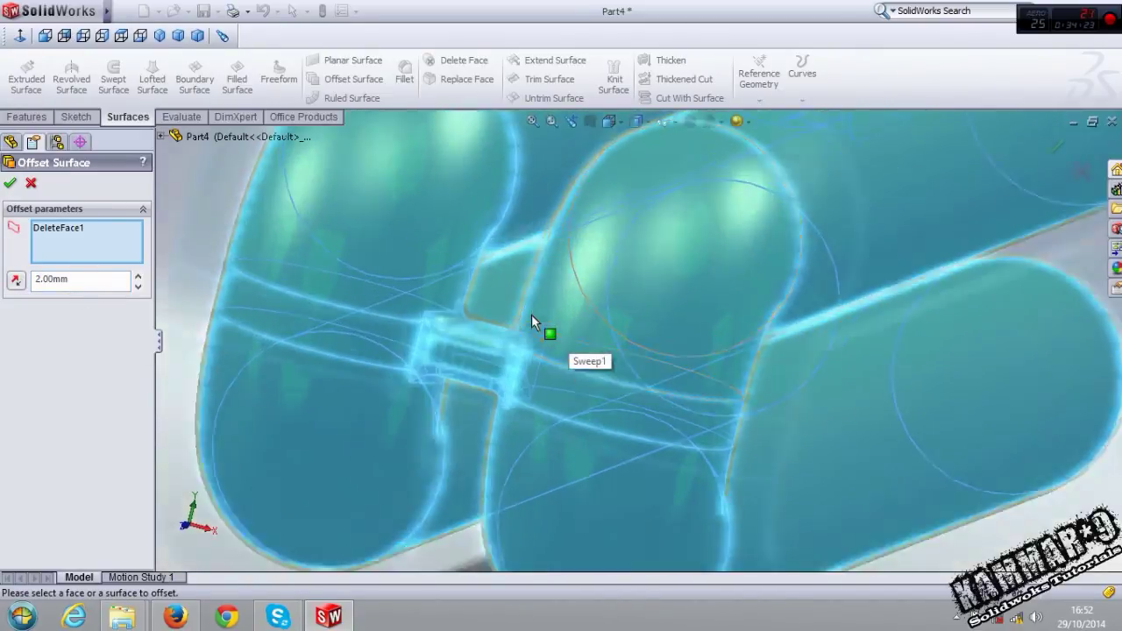
scroll(531, 314, "down", 2)
scroll(495, 329, "down", 2)
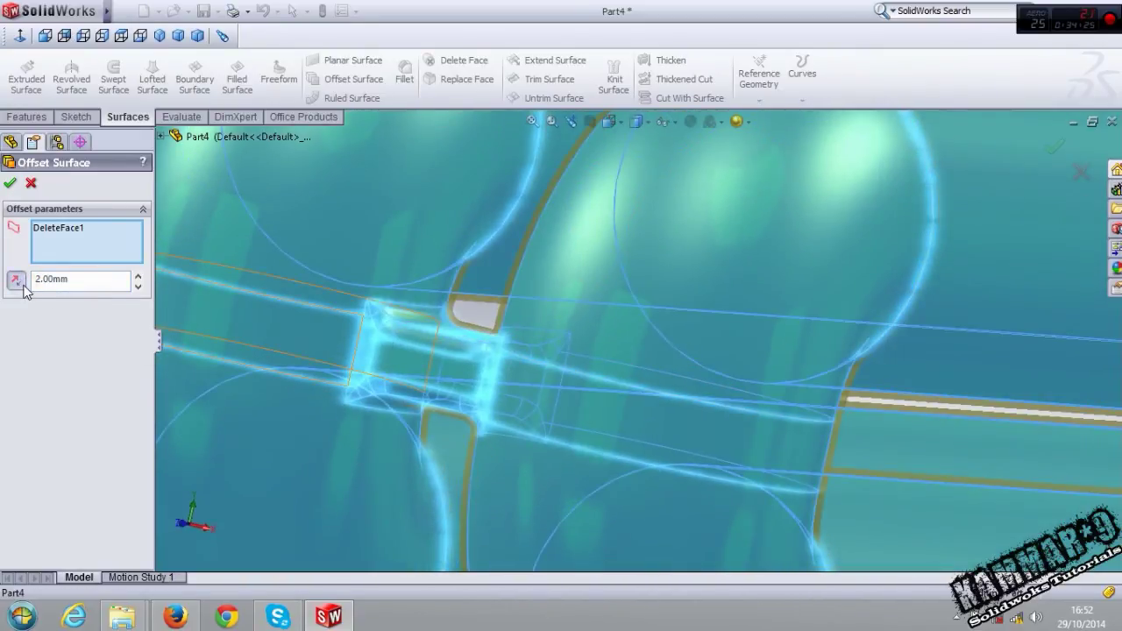
scroll(178, 326, "up", 5)
mouse_move(576, 351)
middle_mouse_down()
mouse_move(643, 350)
mouse_move(563, 351)
mouse_move(846, 355)
middle_mouse_up()
scroll(846, 355, "down", 3)
scroll(746, 357, "down", 3)
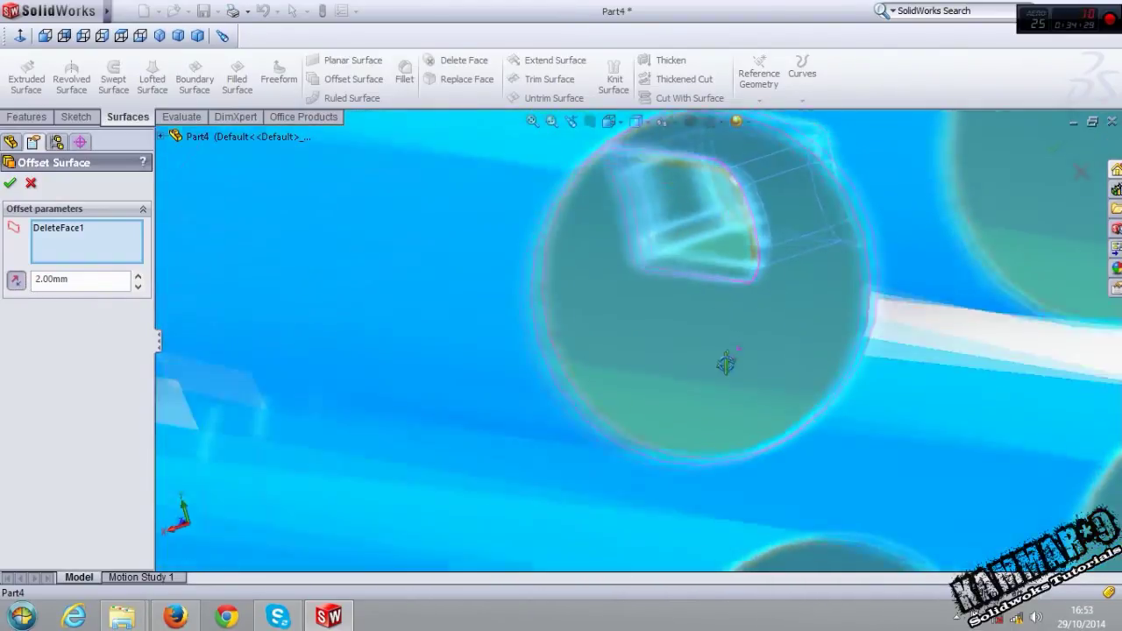
scroll(726, 363, "down", 2)
Test flipped directions and a 5 mm distance, then accept Surface-Offset2 at 2 mm
left_click(15, 280)
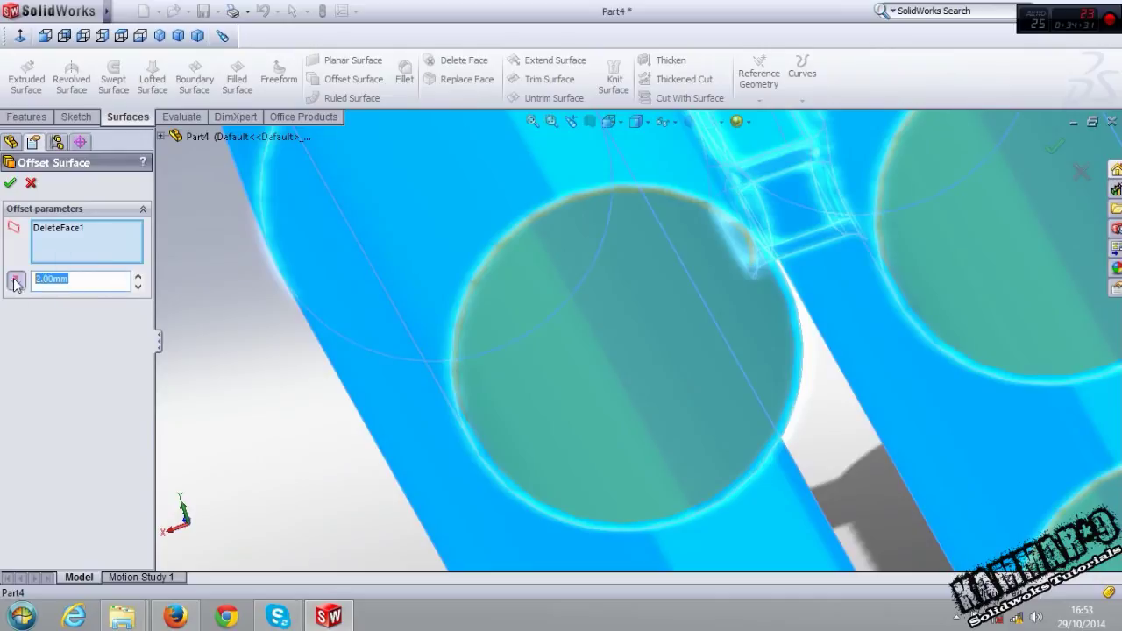
type("5")
key("Return")
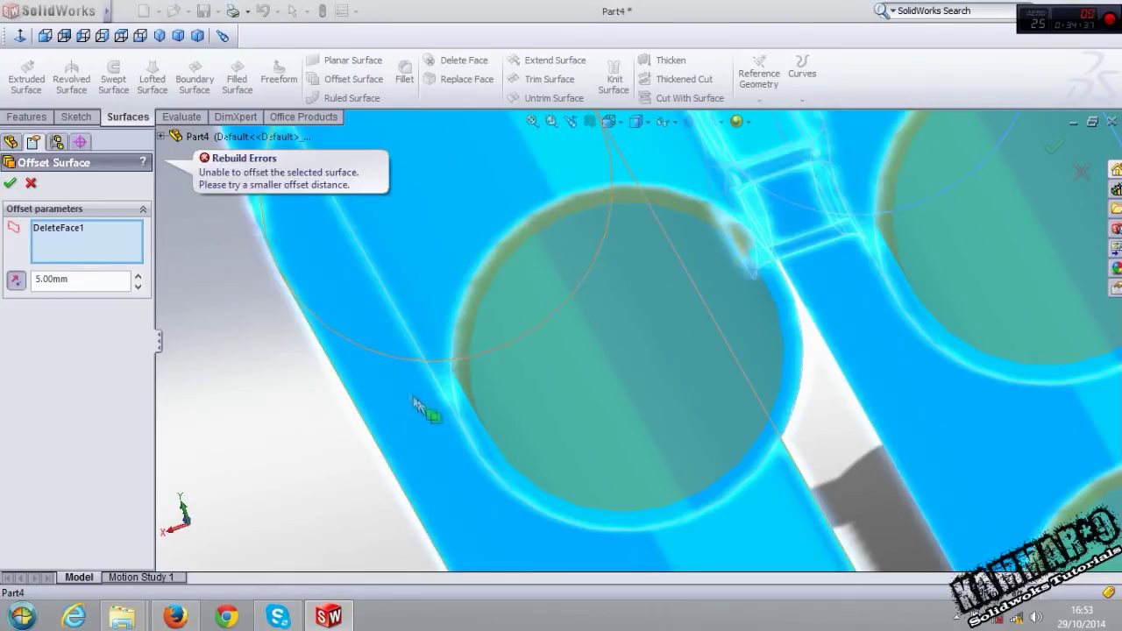
left_click(18, 281)
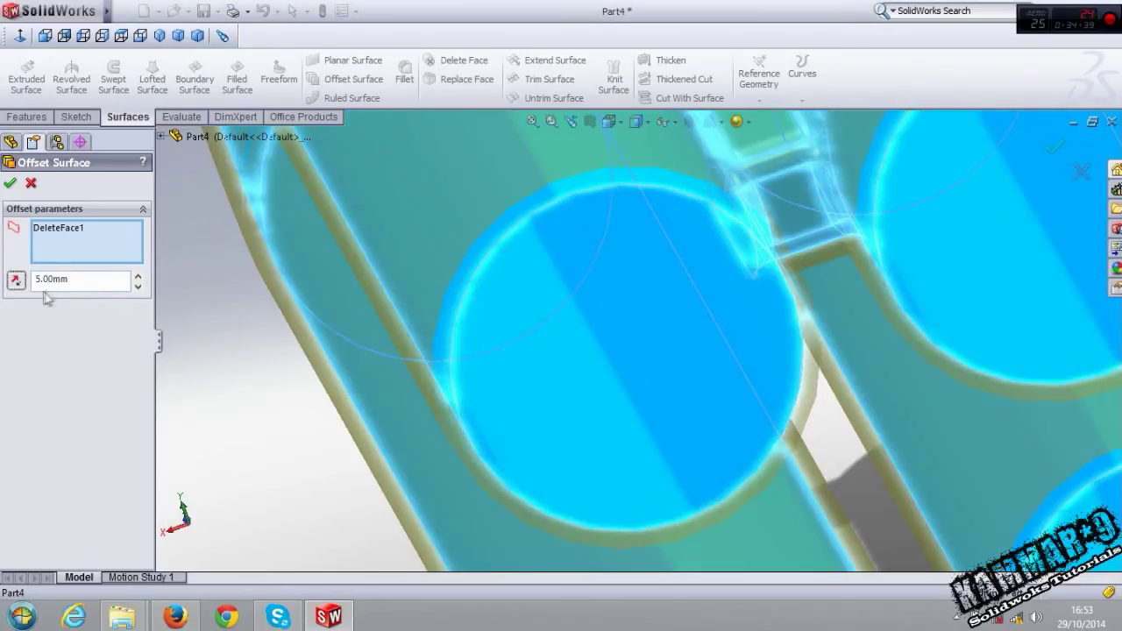
left_click(16, 279)
key("Return")
scroll(418, 351, "up", 5)
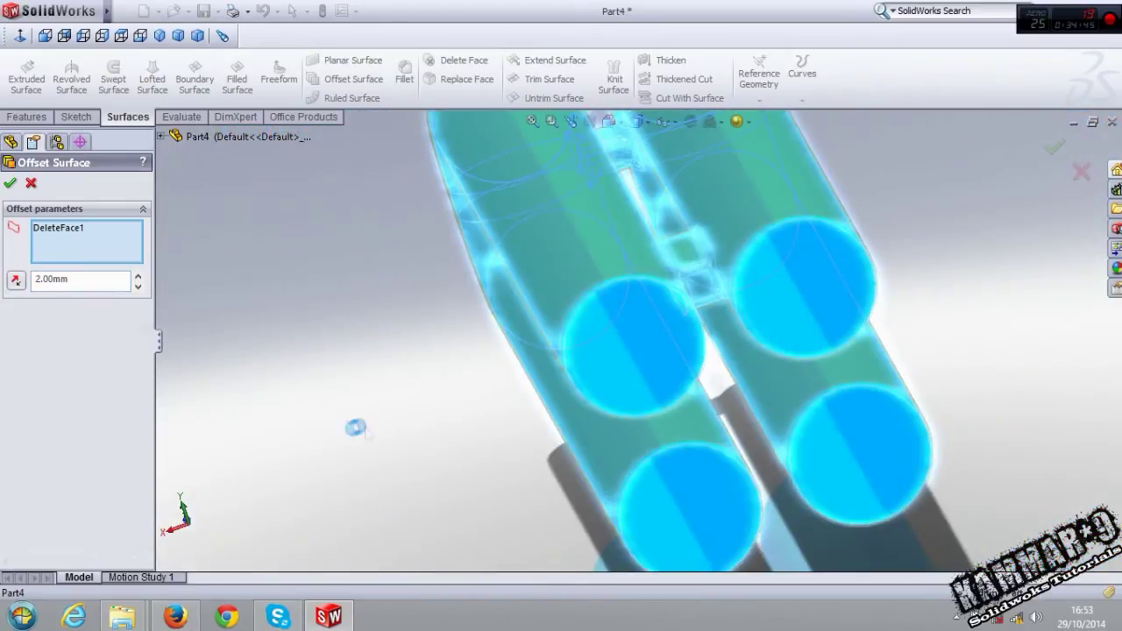
middle_click_drag(368, 425, 568, 366)
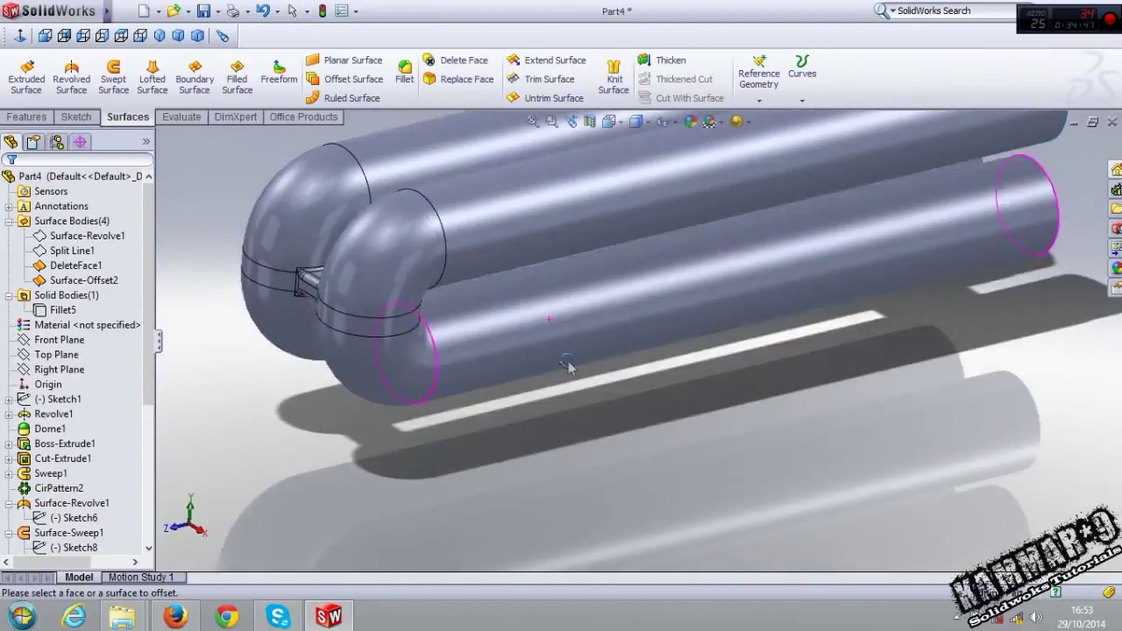
scroll(568, 366, "up", 5)
scroll(493, 290, "down", 2)
scroll(509, 412, "down", 2)
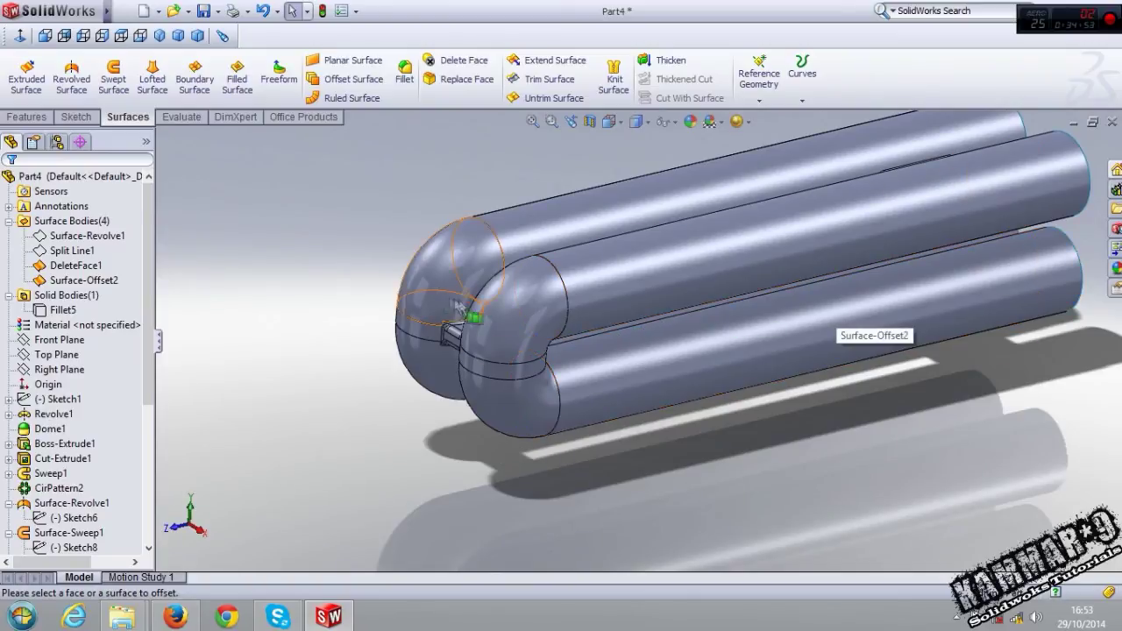
Give the DeleteFace1 surface body a shiny finish
left_click(77, 265)
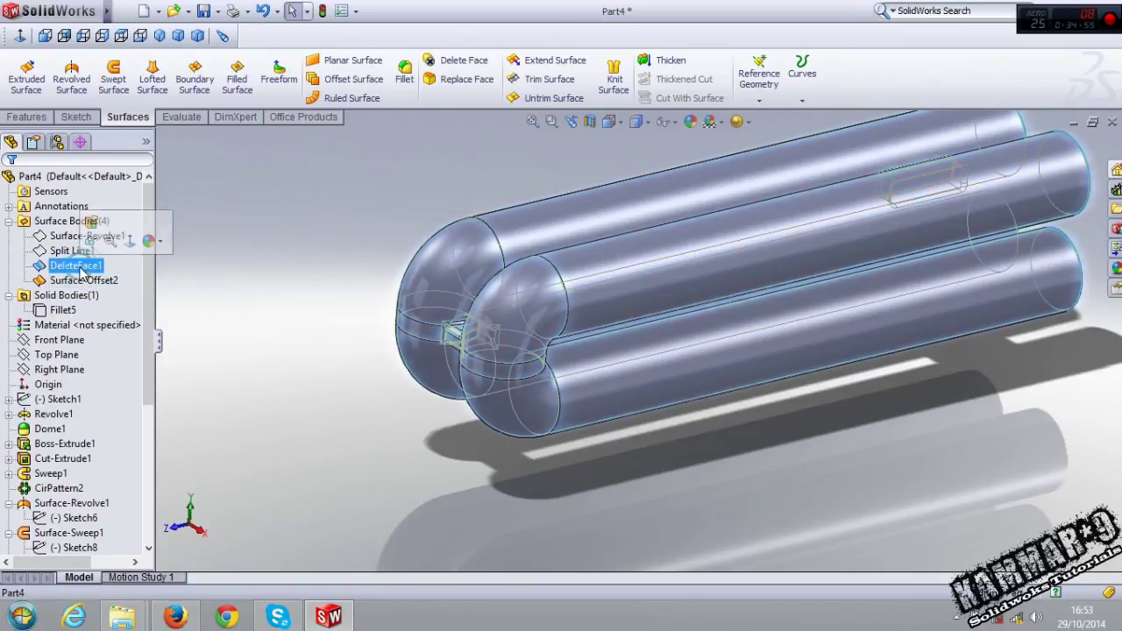
left_click(87, 281)
left_click(67, 266)
left_click(68, 251, "ctrl")
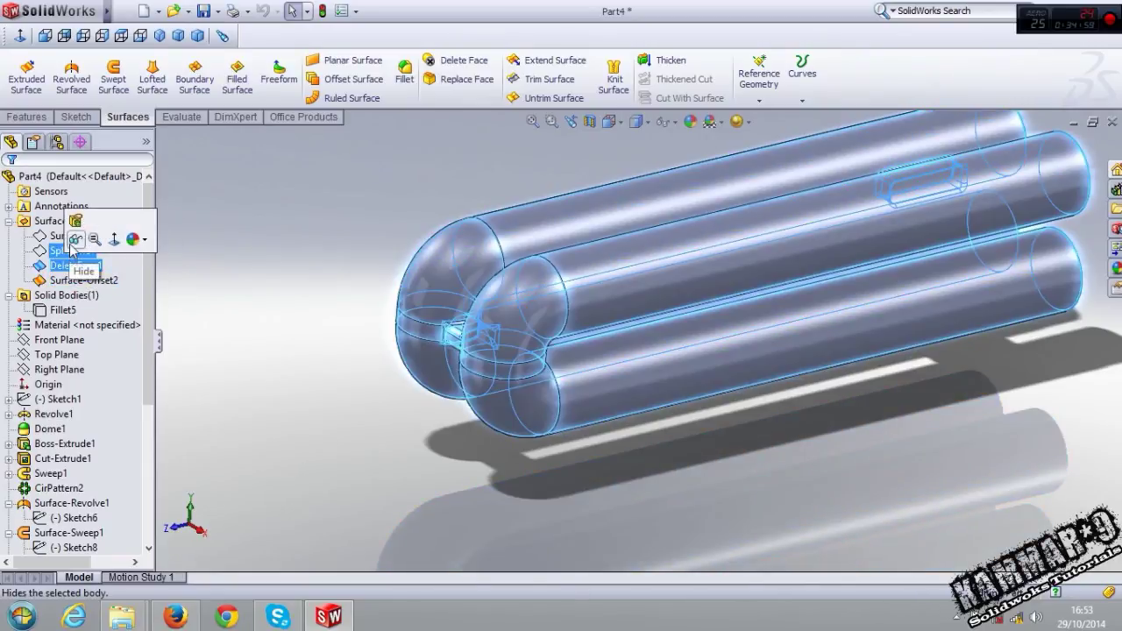
left_click(135, 240)
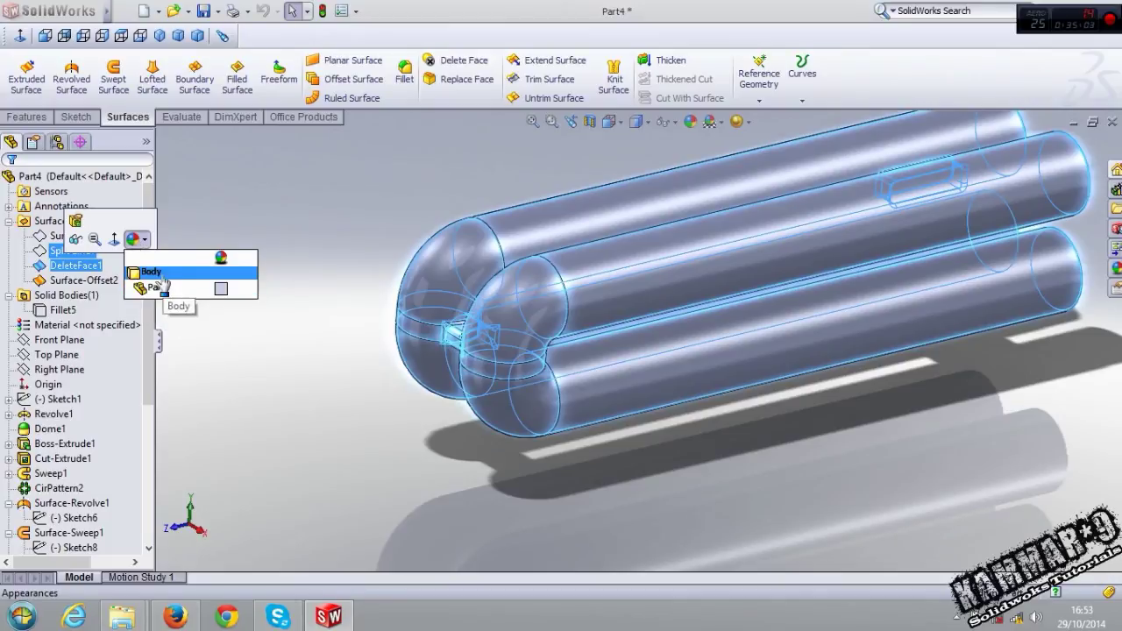
left_click(161, 273)
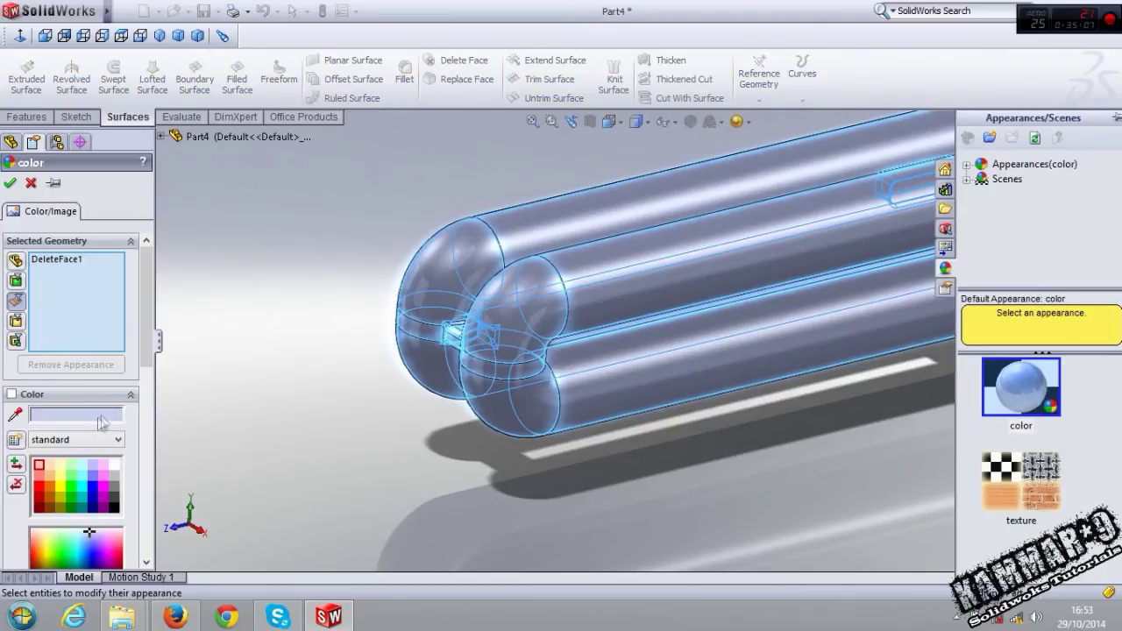
left_click(90, 441)
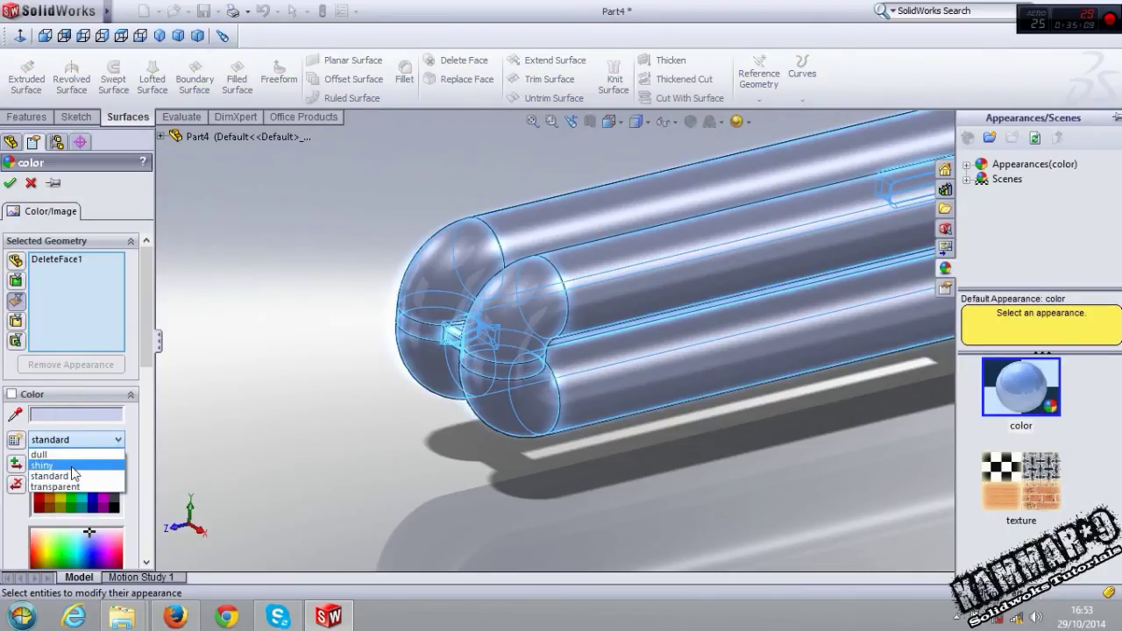
left_click(79, 466)
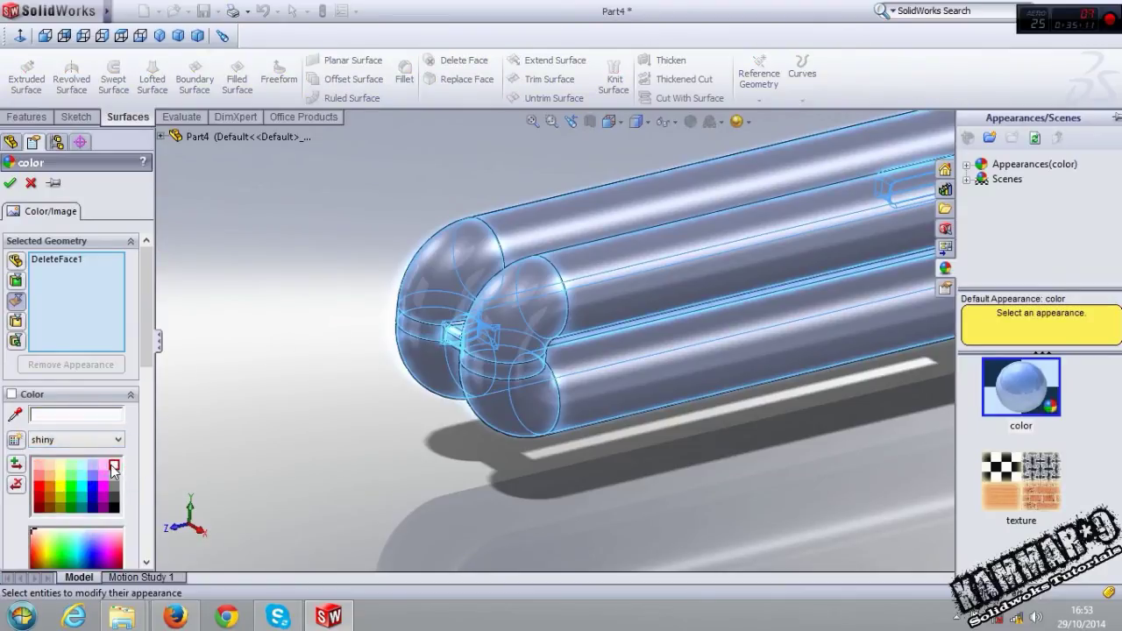
scroll(318, 415, "up", 3)
middle_click_drag(318, 414, 262, 421)
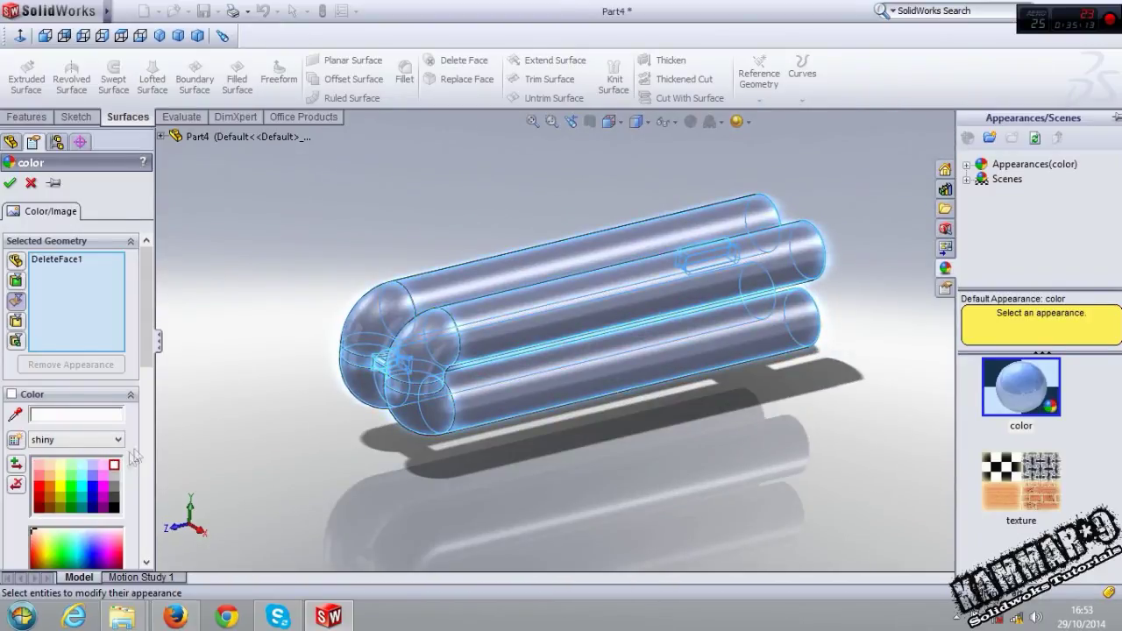
left_click(10, 184)
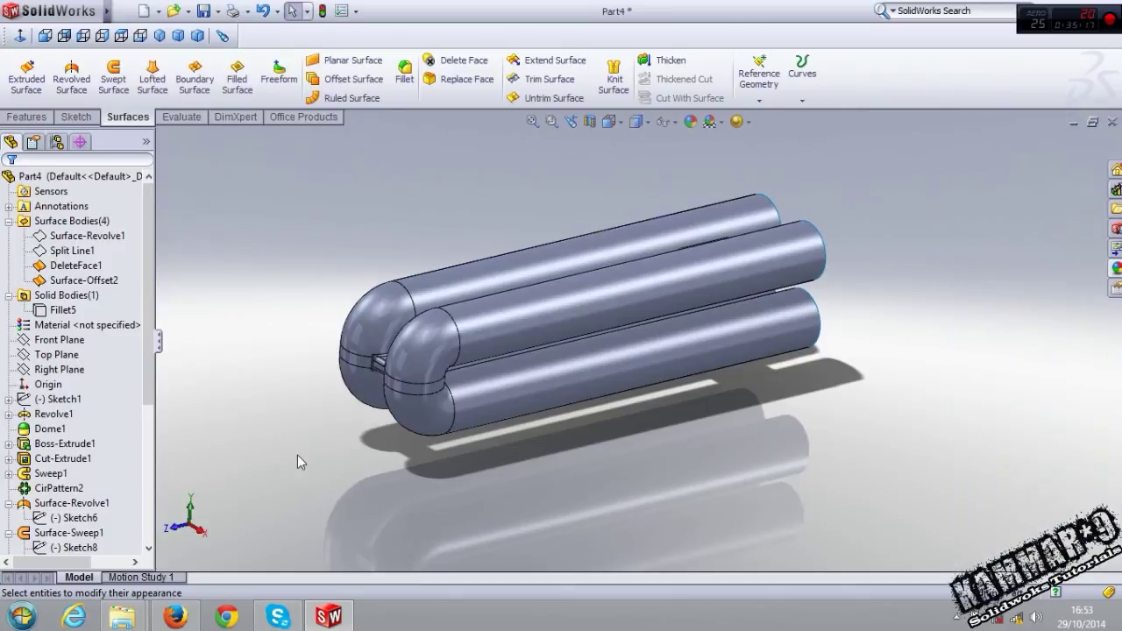
Make the Surface-Offset2 tube surfaces transparent with a light grey colour
left_click(98, 280)
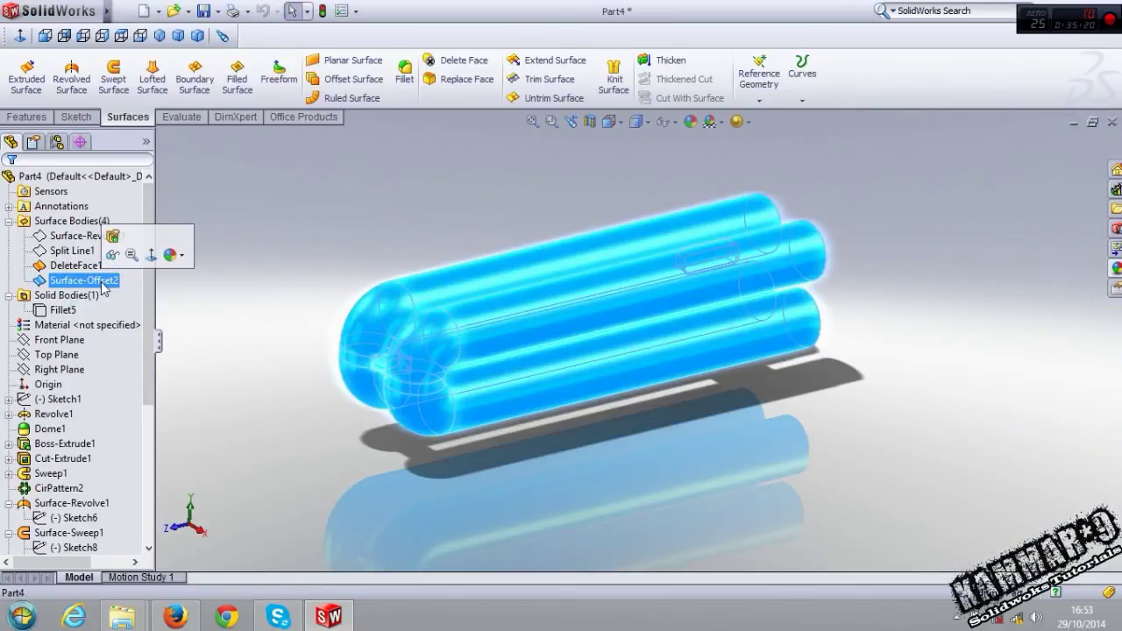
left_click(171, 262)
left_click(193, 291)
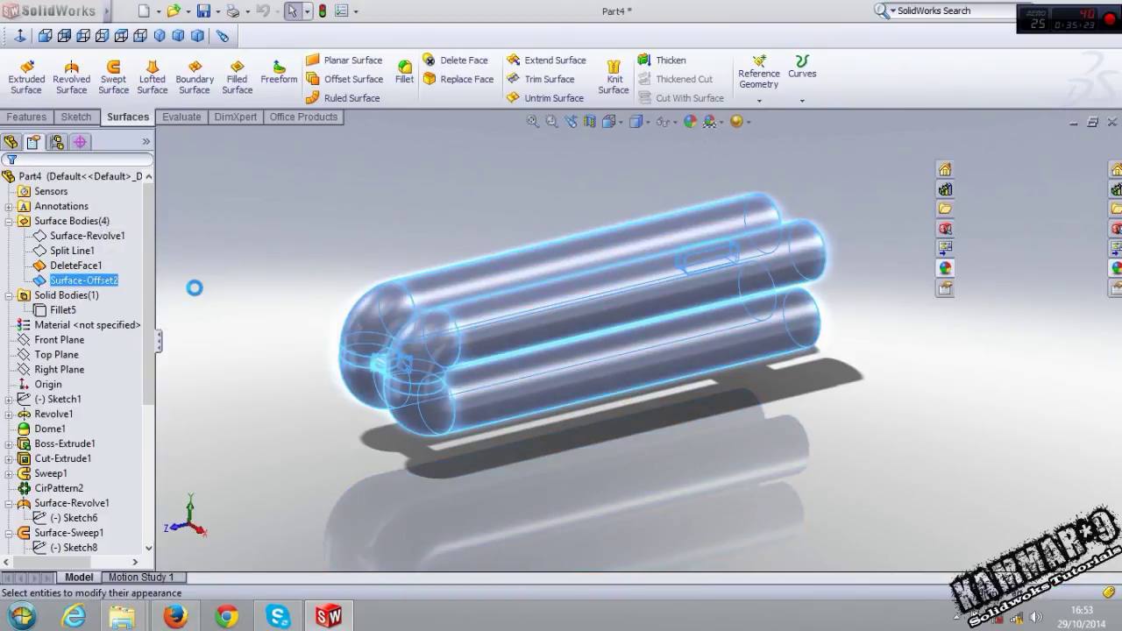
left_click(96, 440)
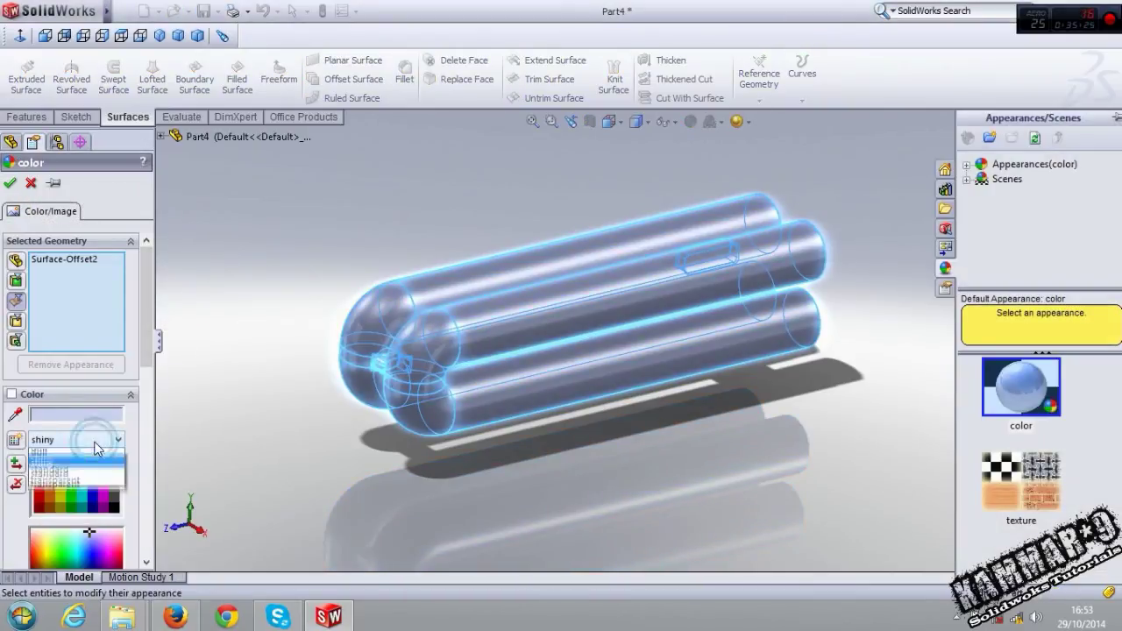
left_click(70, 487)
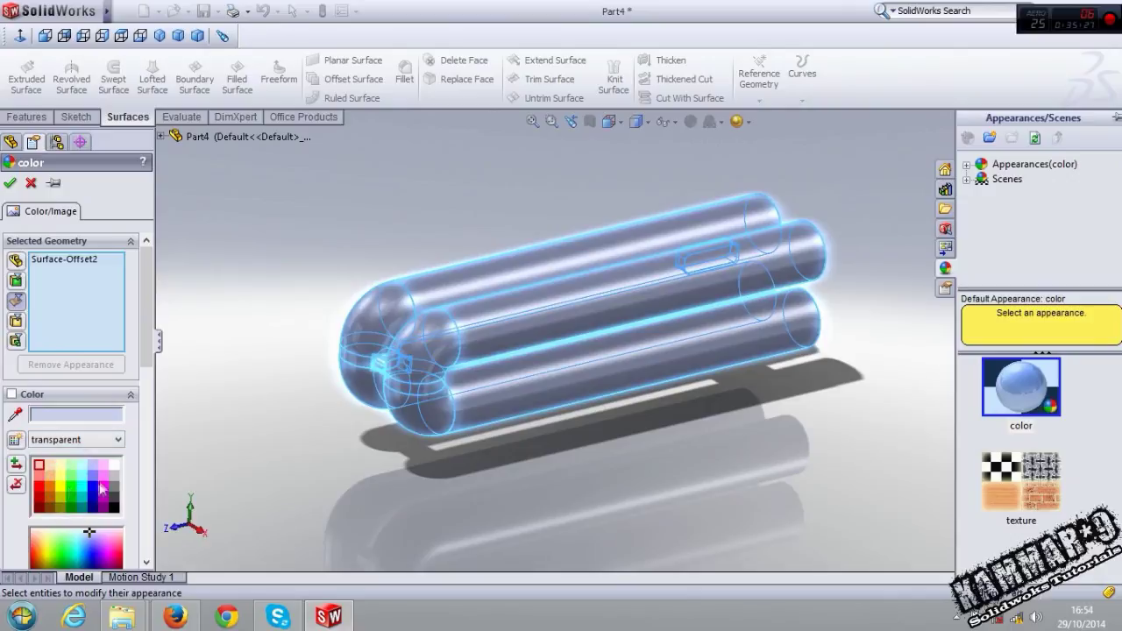
left_click(114, 473)
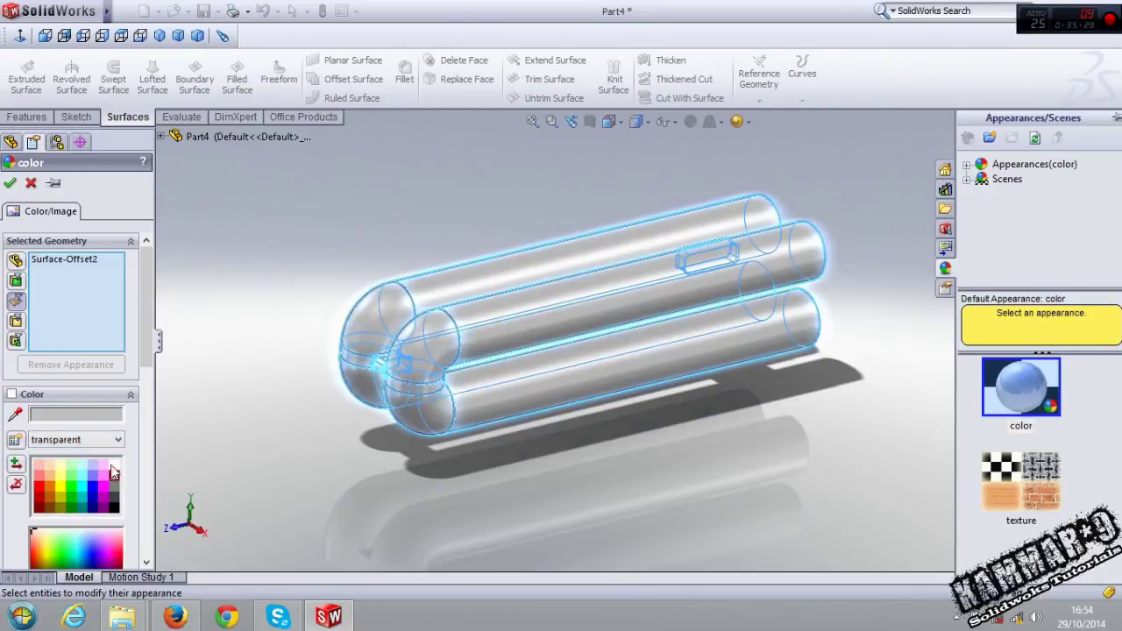
left_click(113, 465)
left_click(114, 474)
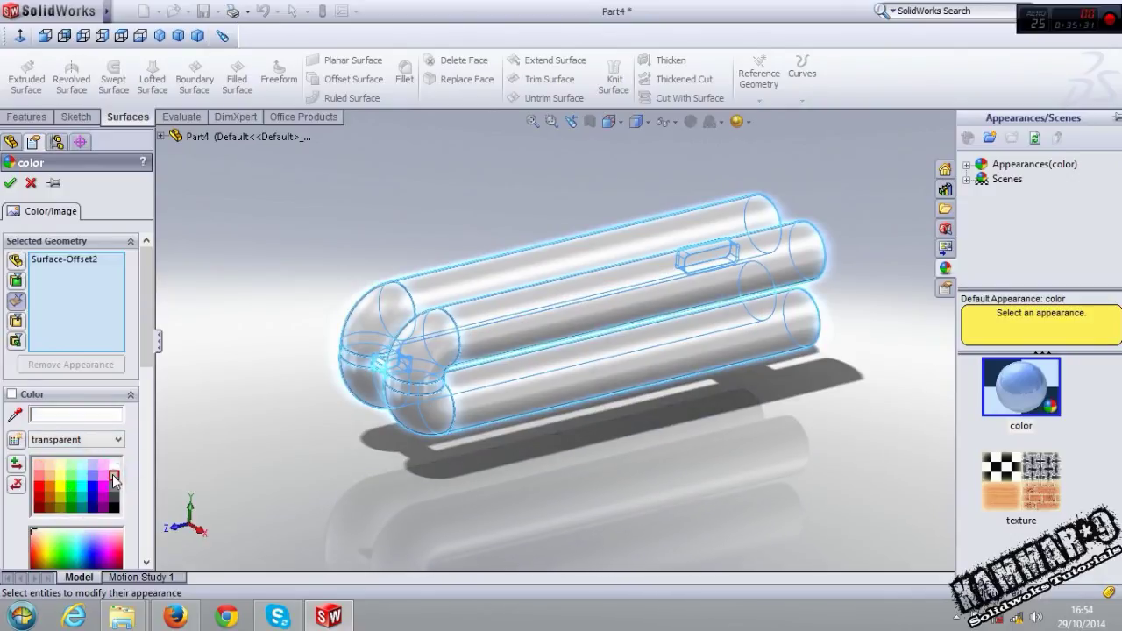
left_click(10, 183)
scroll(574, 385, "down", 3)
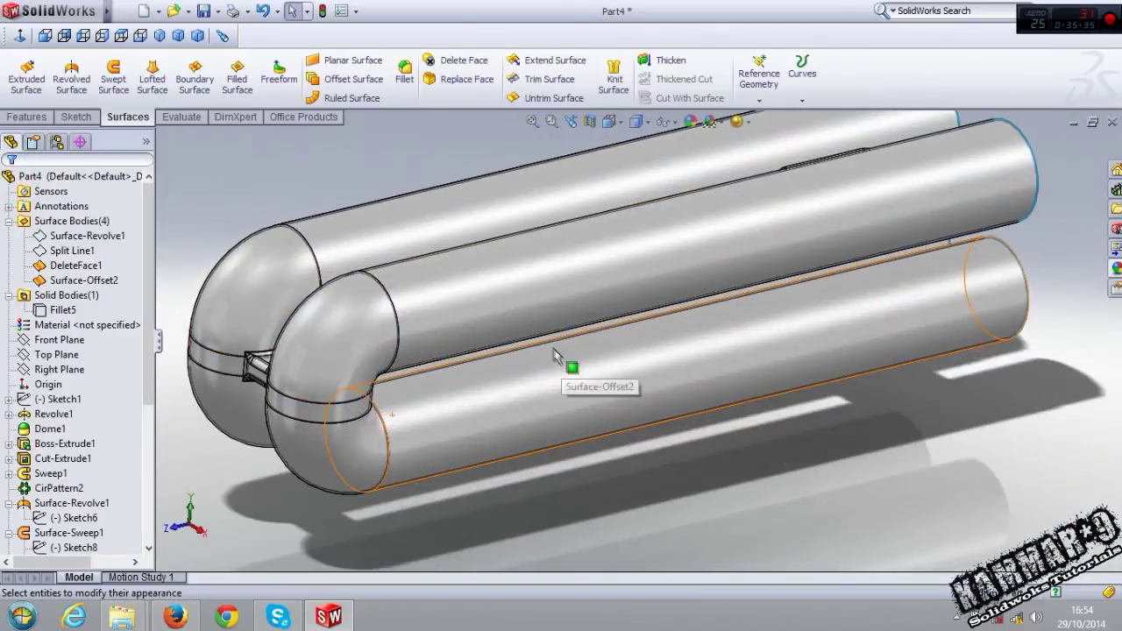
scroll(634, 207, "down", 3)
scroll(634, 208, "up", 3)
middle_click_drag(634, 208, 645, 315)
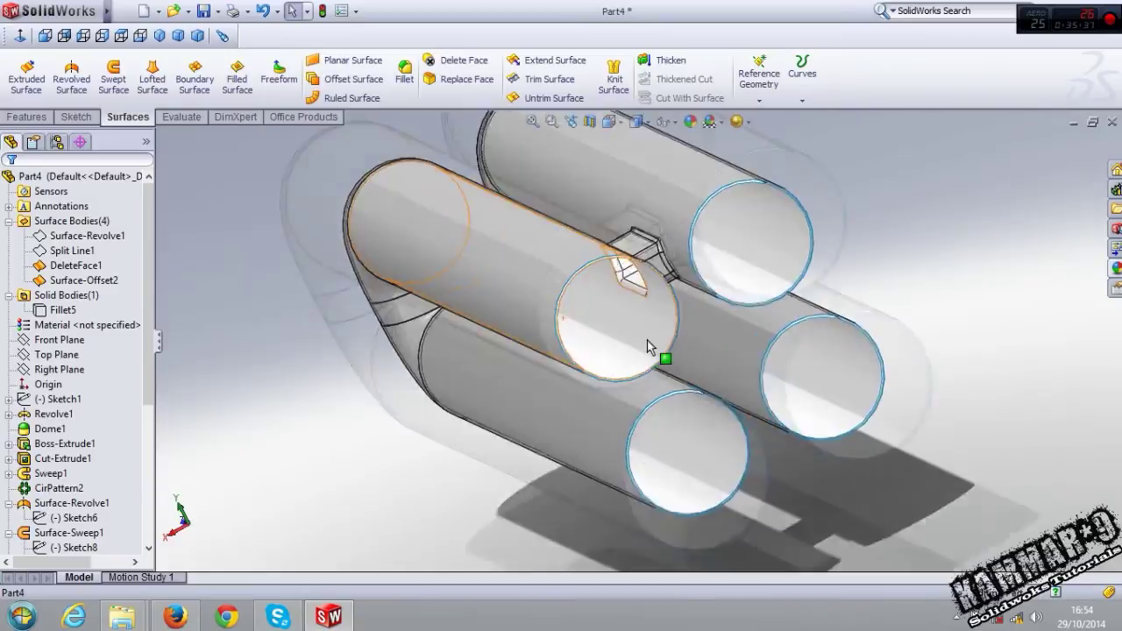
scroll(622, 340, "down", 5)
scroll(622, 340, "up", 3)
left_click(615, 344)
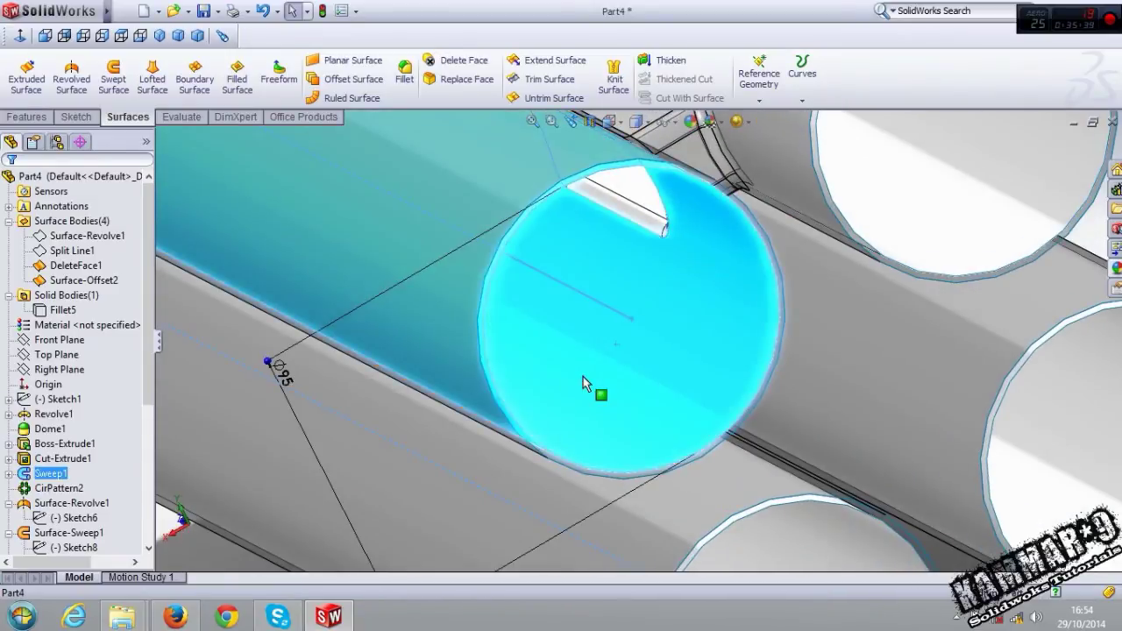
scroll(582, 376, "up", 3)
left_click(507, 470)
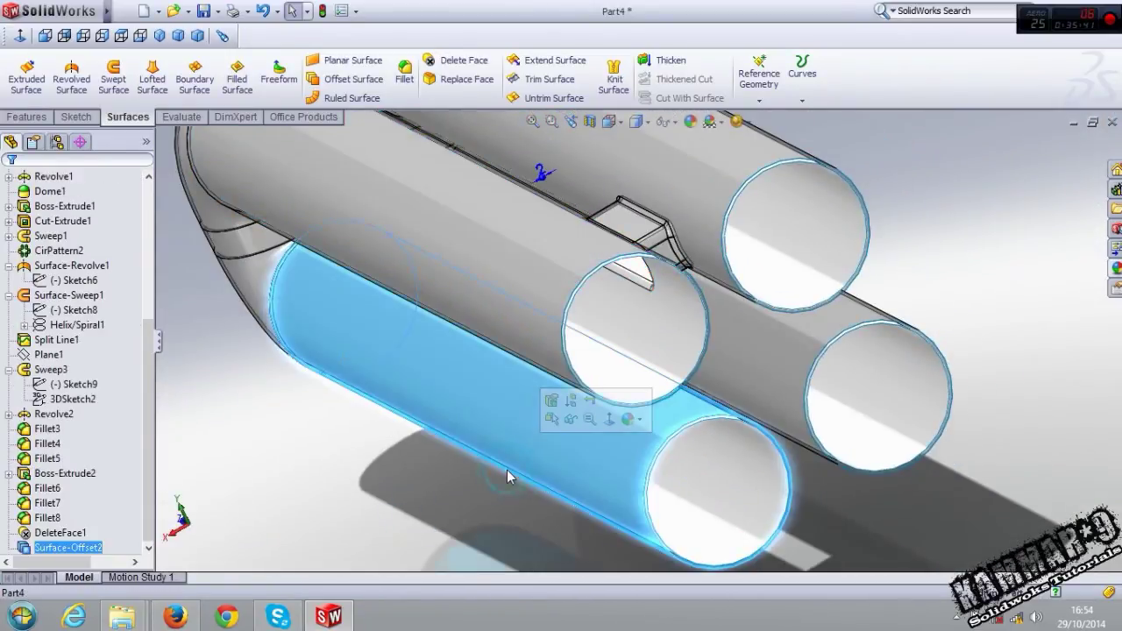
scroll(490, 443, "up", 2)
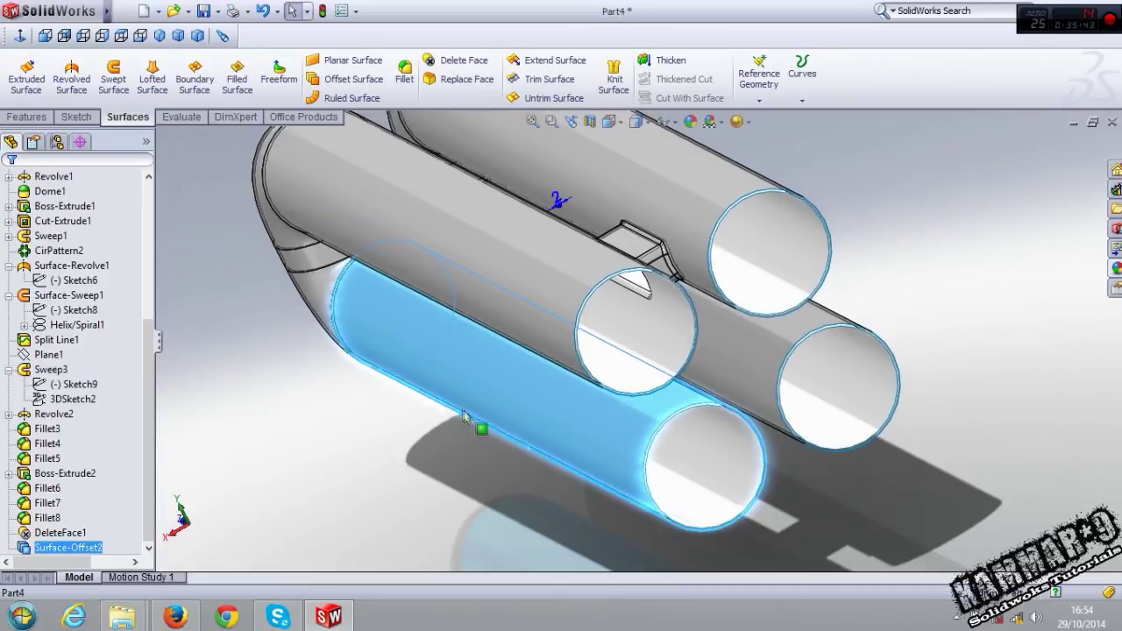
middle_click_drag(479, 428, 474, 327)
scroll(474, 326, "down", 5)
scroll(491, 342, "up", 5)
left_click(531, 442)
scroll(583, 400, "up", 1)
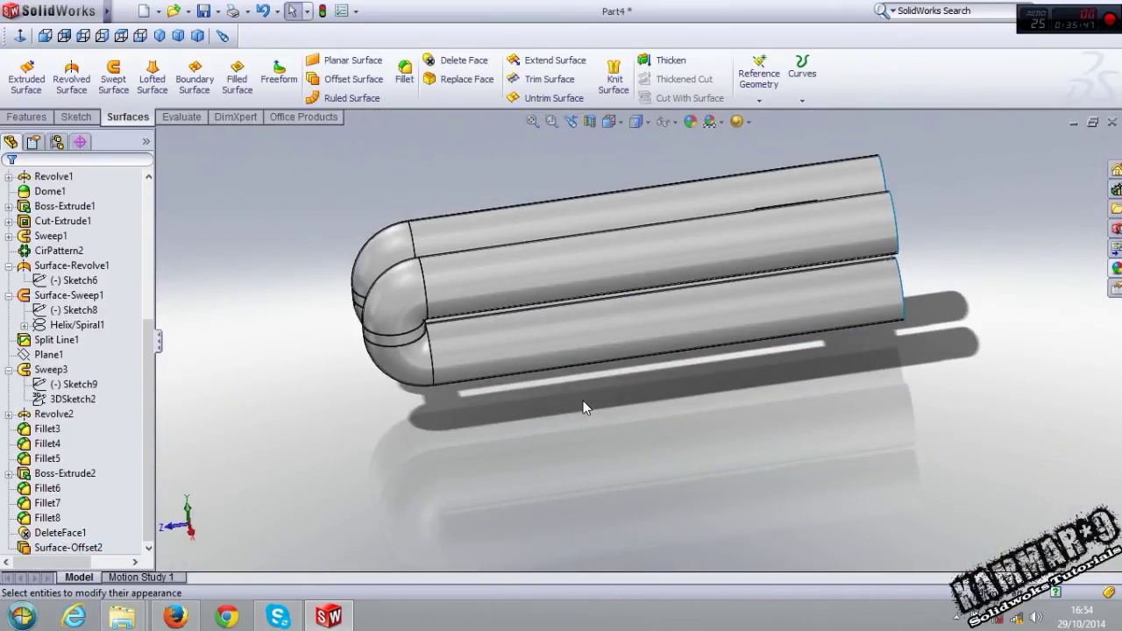
mouse_move(523, 418)
middle_mouse_down()
mouse_move(483, 330)
mouse_move(486, 356)
middle_mouse_up()
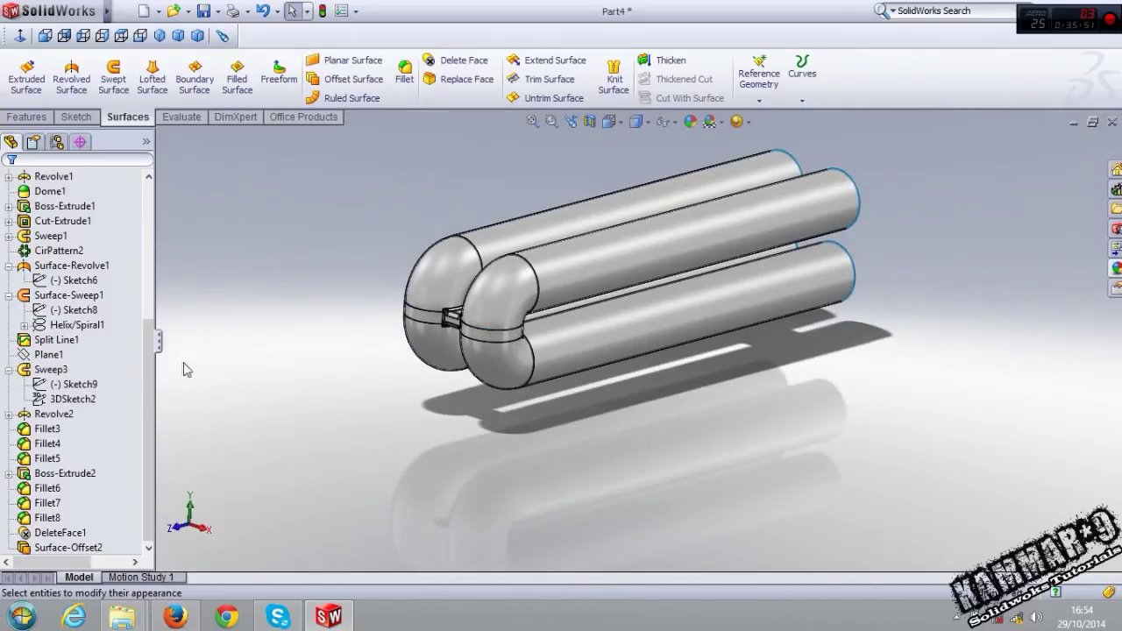
scroll(87, 333, "up", 6)
Show the hidden lamp-base solid body
left_click(79, 296)
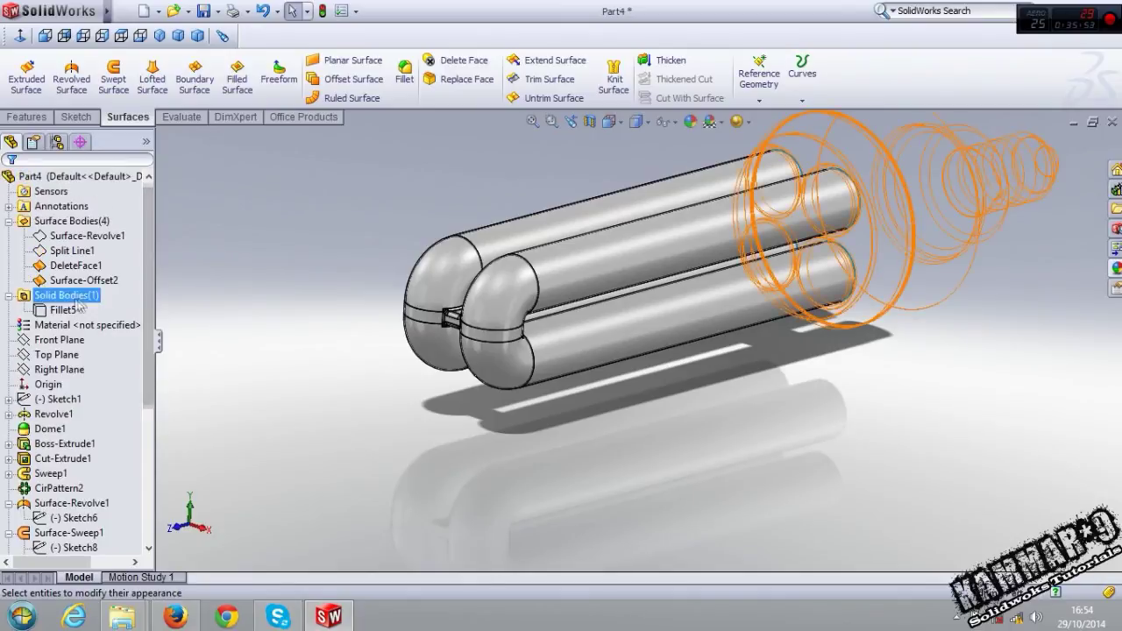
left_click(53, 310)
left_click(58, 297)
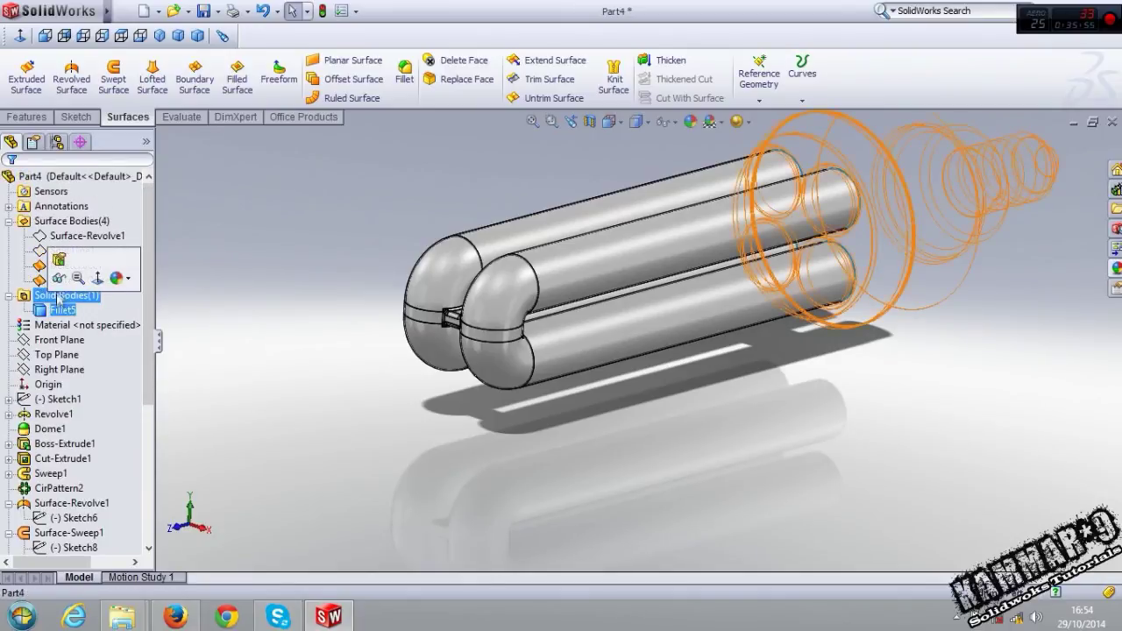
left_click(59, 279)
scroll(497, 420, "up", 2)
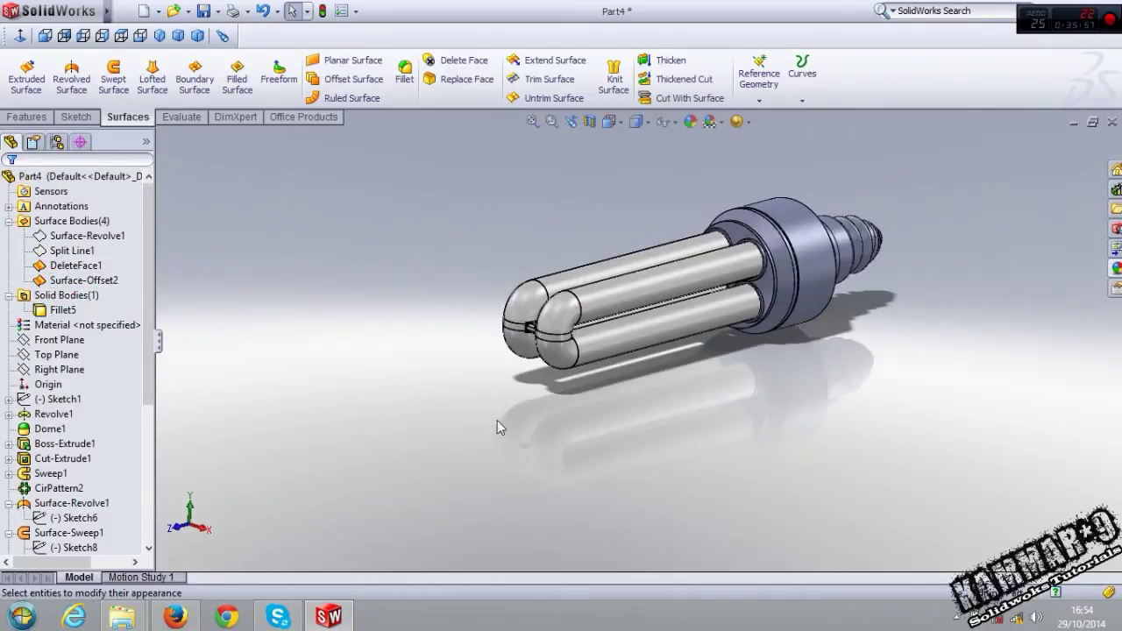
scroll(497, 419, "down", 2)
scroll(497, 419, "down", 2)
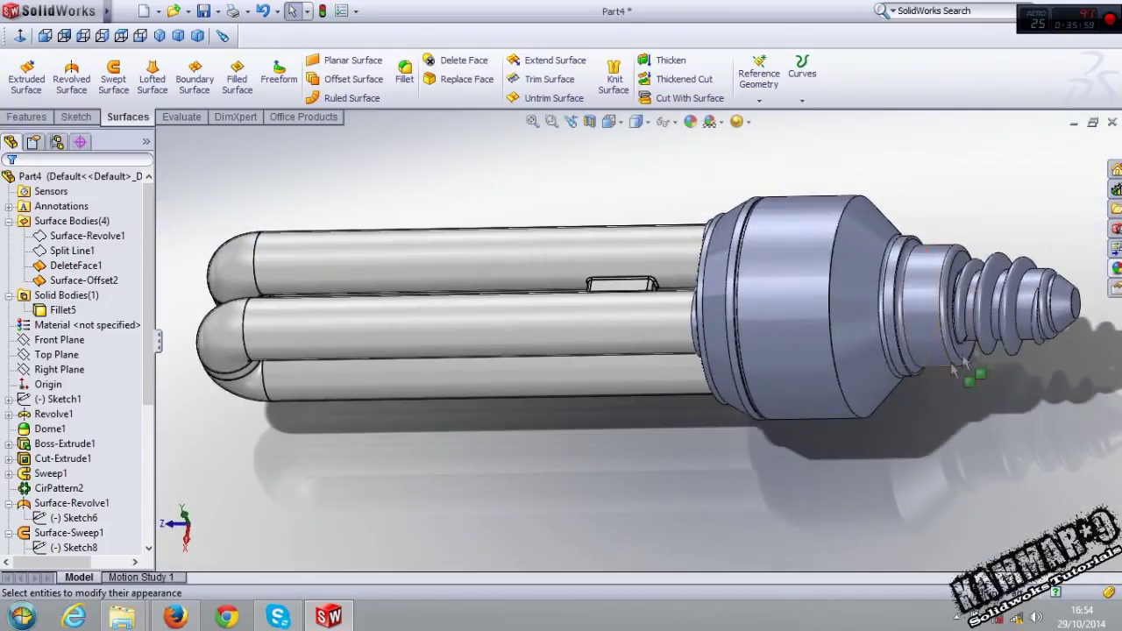
scroll(943, 331, "down", 3)
scroll(943, 332, "down", 2)
Add a 10 mm dome to the screw base's flat tip face, then minimize Part4
middle_click_drag(943, 331, 895, 251)
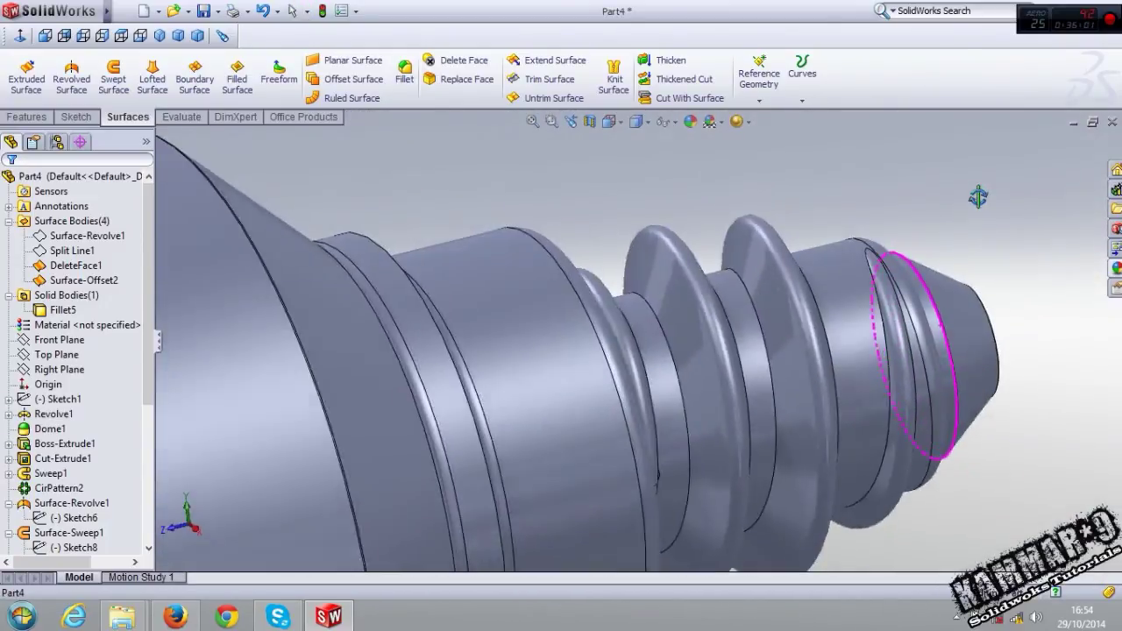
scroll(896, 252, "up", 2)
middle_click_drag(892, 291, 780, 417)
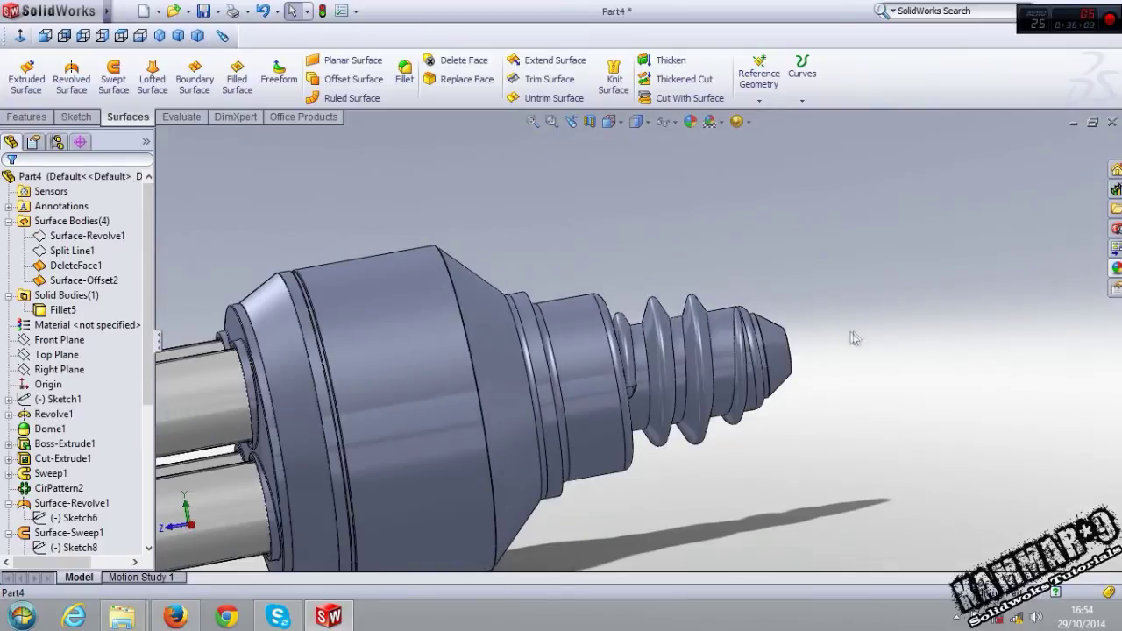
scroll(774, 435, "down", 2)
left_click(775, 354)
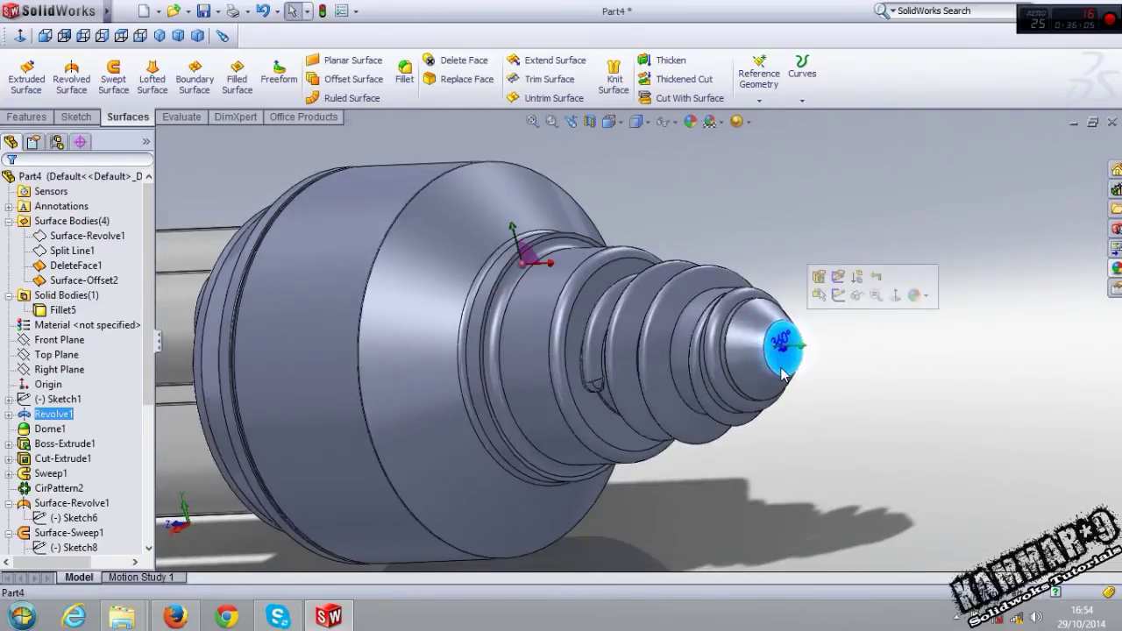
middle_click_drag(776, 353, 793, 386)
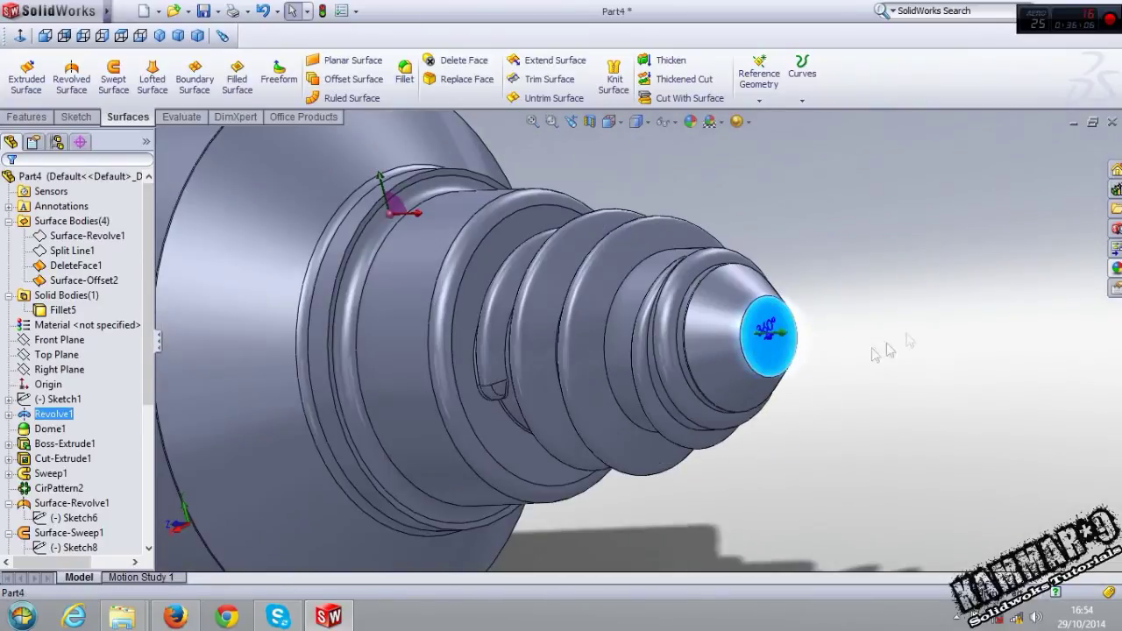
left_click(27, 116)
left_click(568, 79)
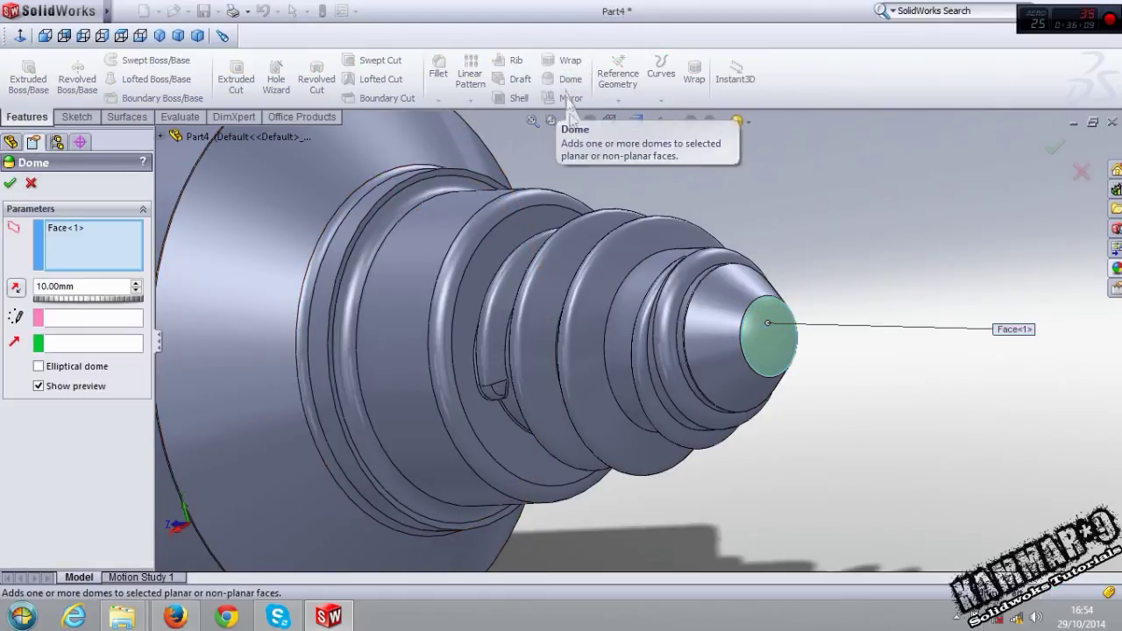
scroll(771, 335, "down", 3)
scroll(763, 330, "down", 1)
mouse_move(741, 376)
middle_mouse_down()
mouse_move(756, 515)
mouse_move(759, 483)
mouse_move(776, 468)
middle_mouse_up()
key("Return")
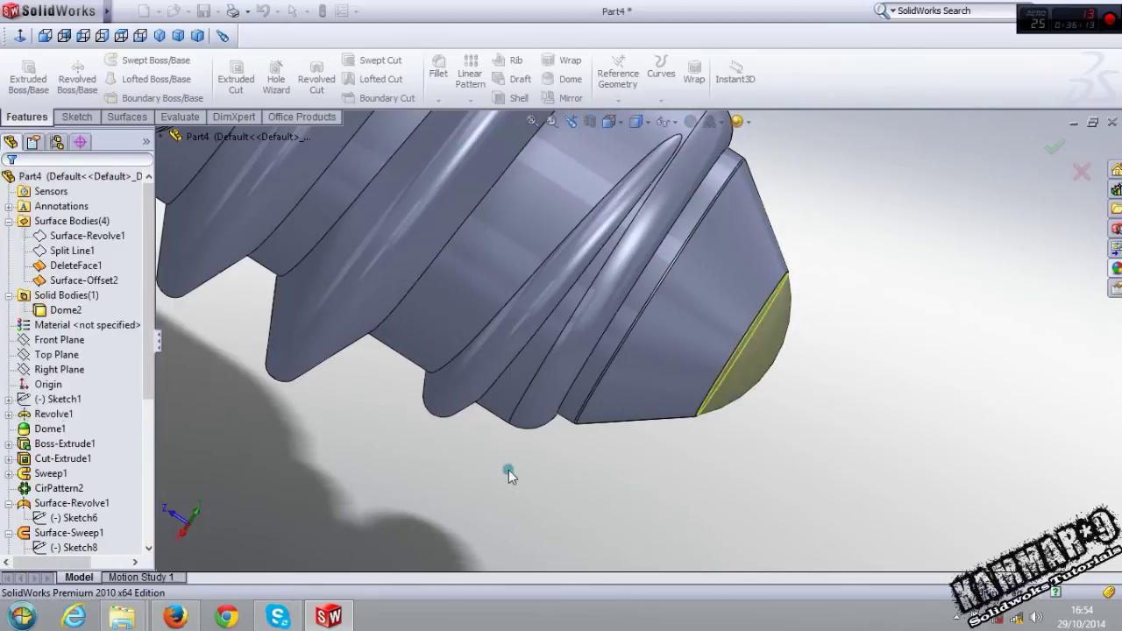
left_click(1078, 123)
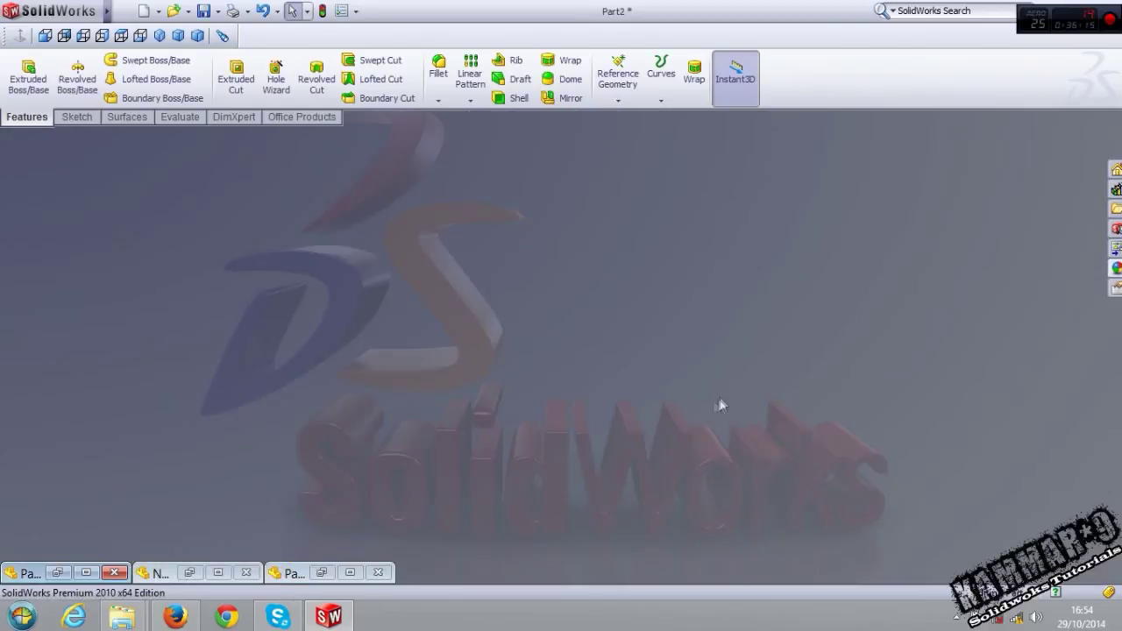
Inspect the Neon lamp reference model, then restore Part4 in the Right view
left_click(188, 572)
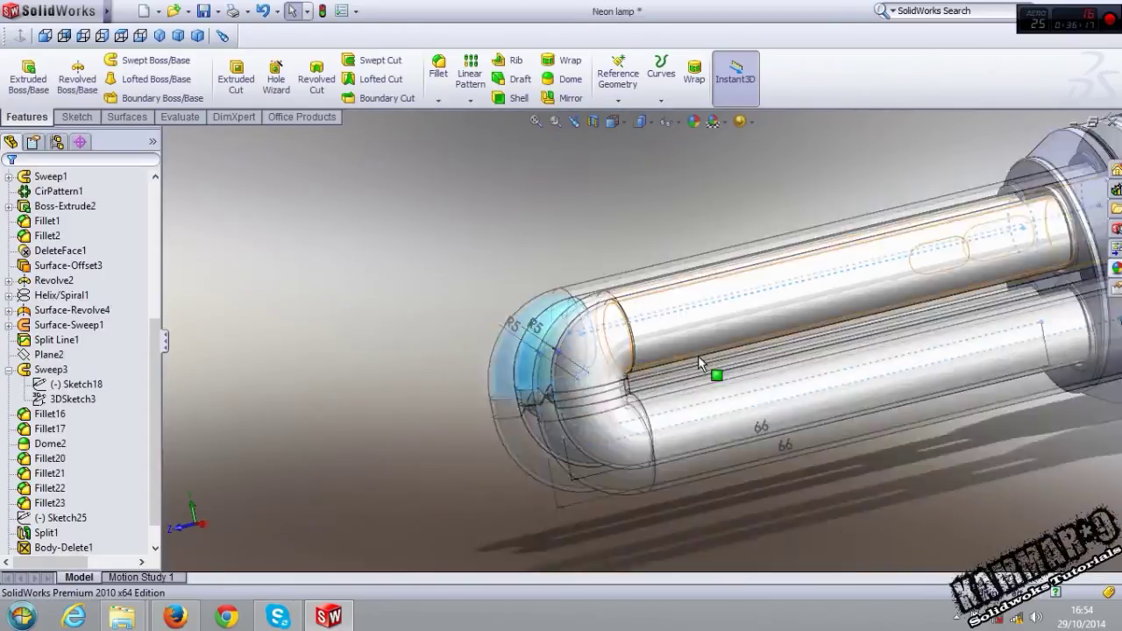
scroll(699, 468, "up", 5)
scroll(684, 444, "down", 5)
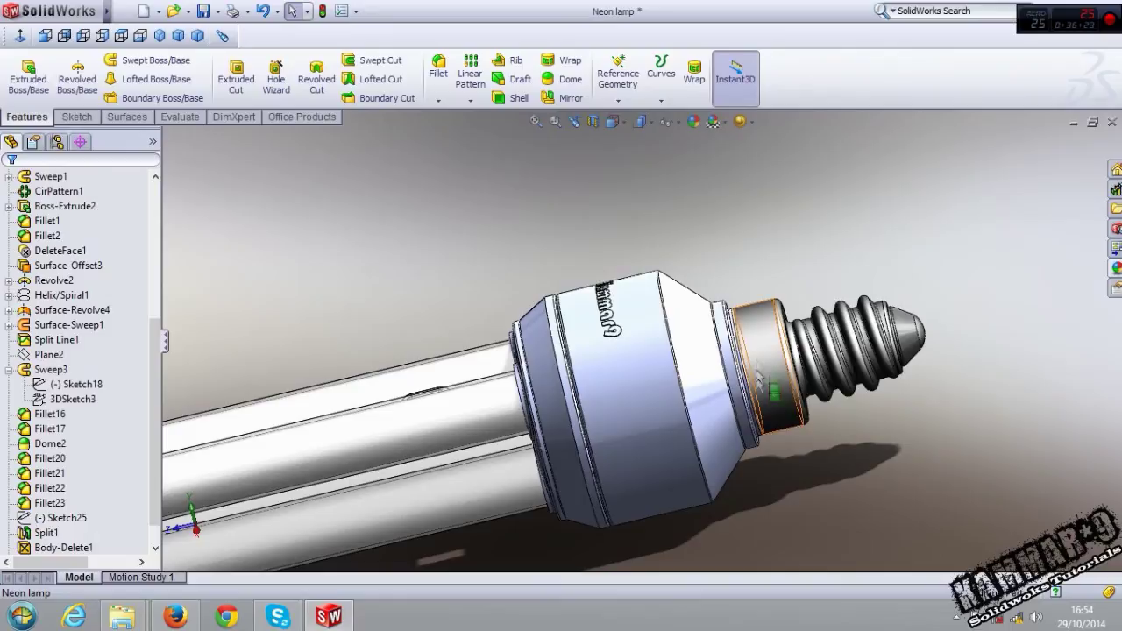
left_click(1069, 124)
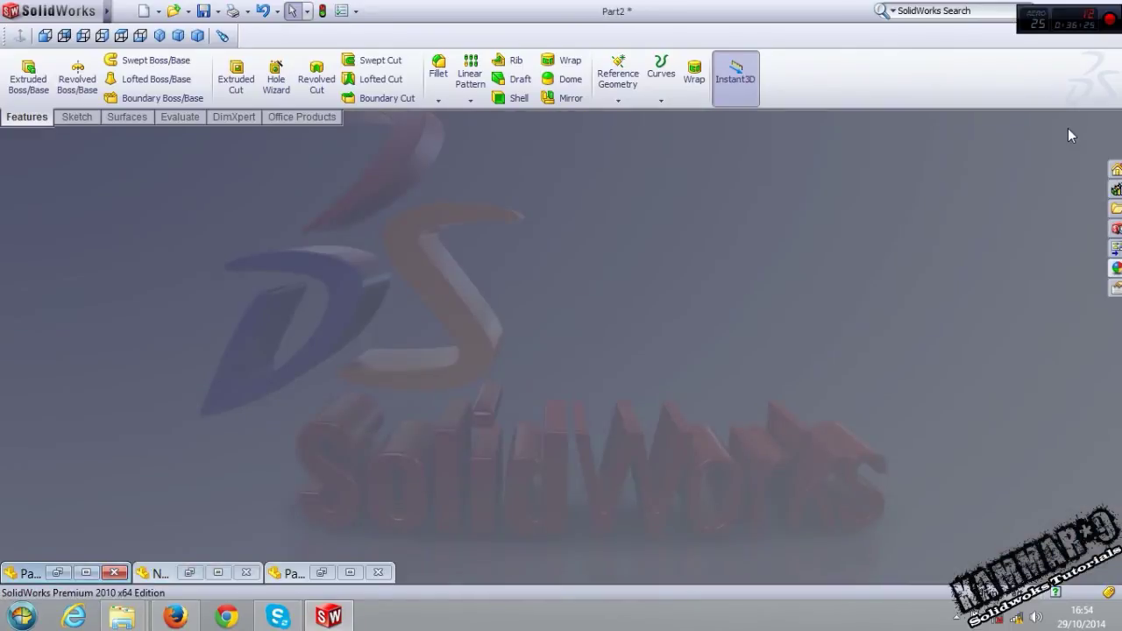
left_click(322, 572)
left_click(102, 35)
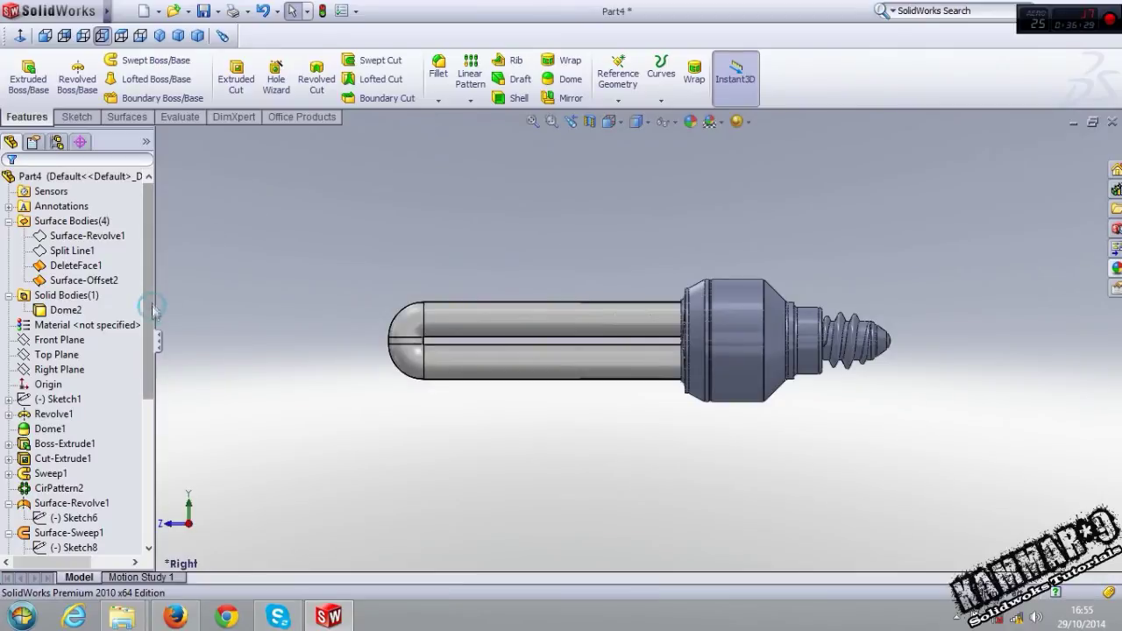
Open Sketch12 on Part4's Right Plane with the Line tool, zoomed onto the threaded base
left_click(70, 295)
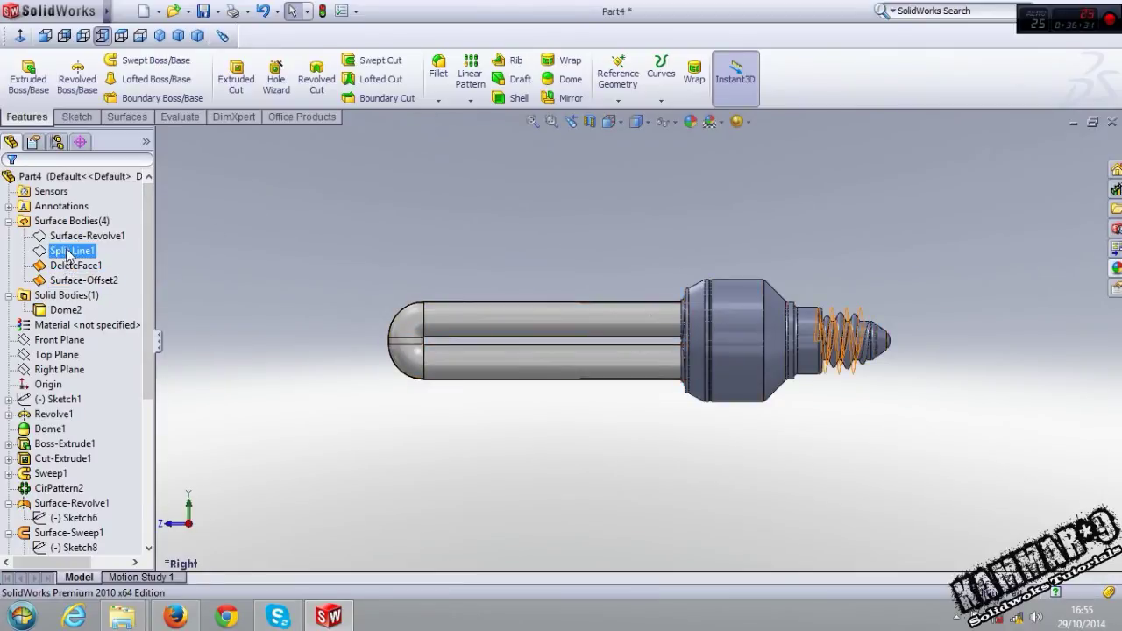
left_click(65, 325)
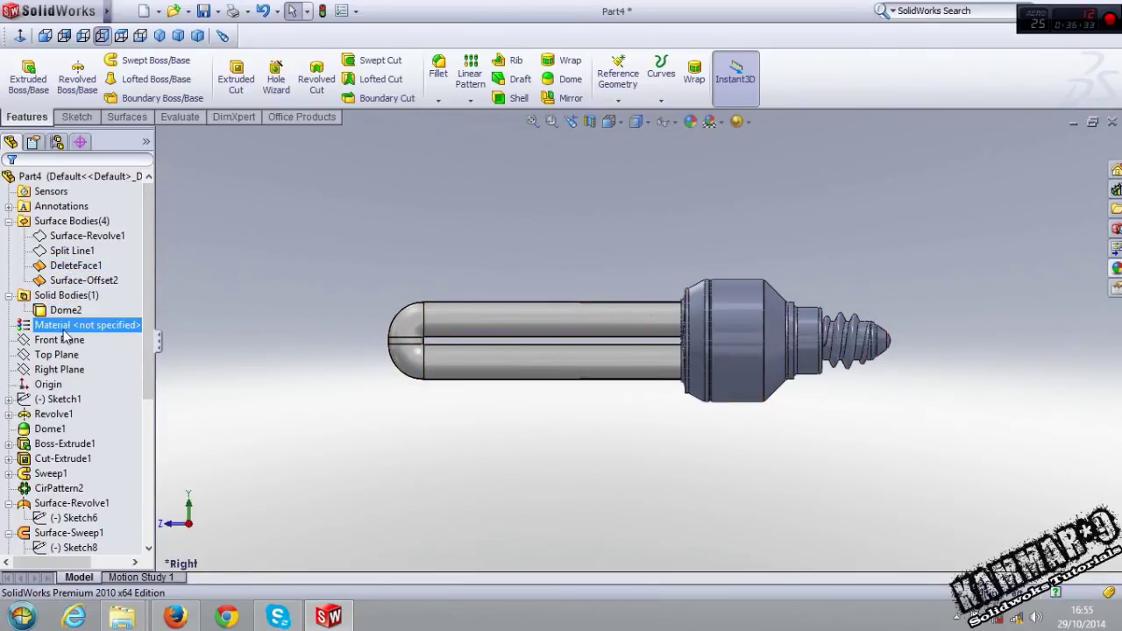
left_click(78, 279)
left_click(57, 370)
left_click(64, 346)
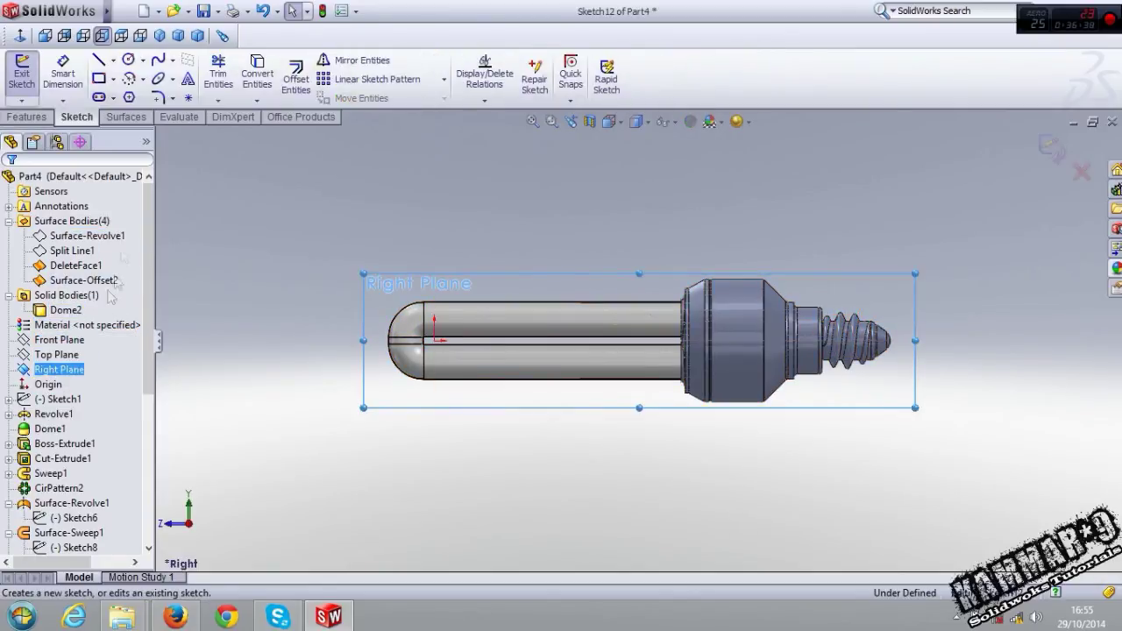
left_click(99, 60)
scroll(839, 329, "down", 2)
scroll(840, 330, "down", 2)
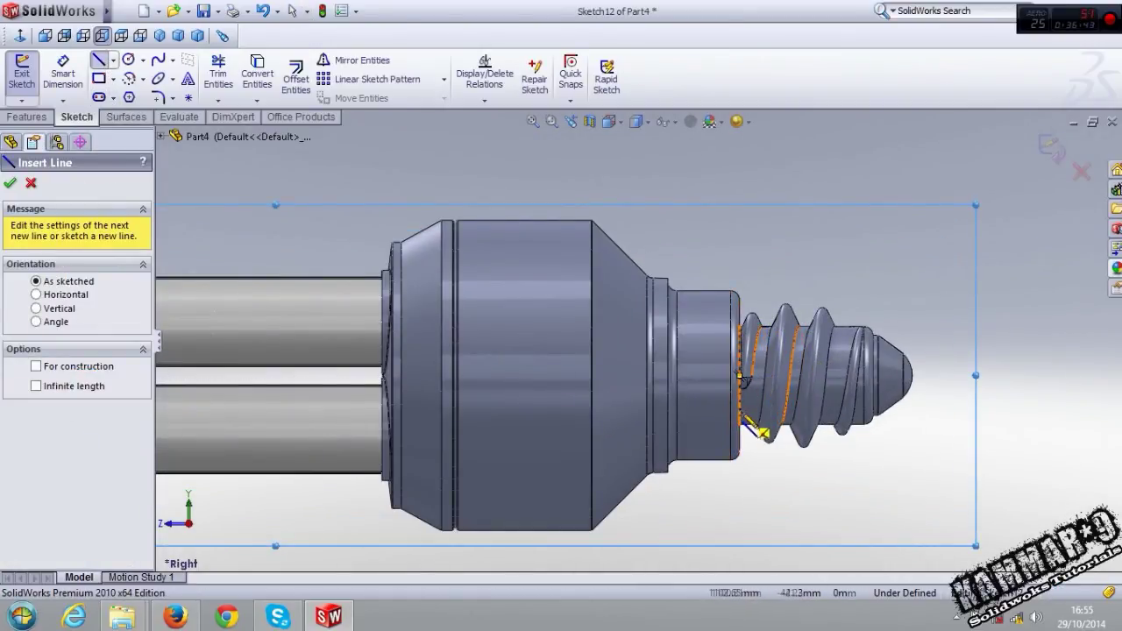
left_click(1072, 123)
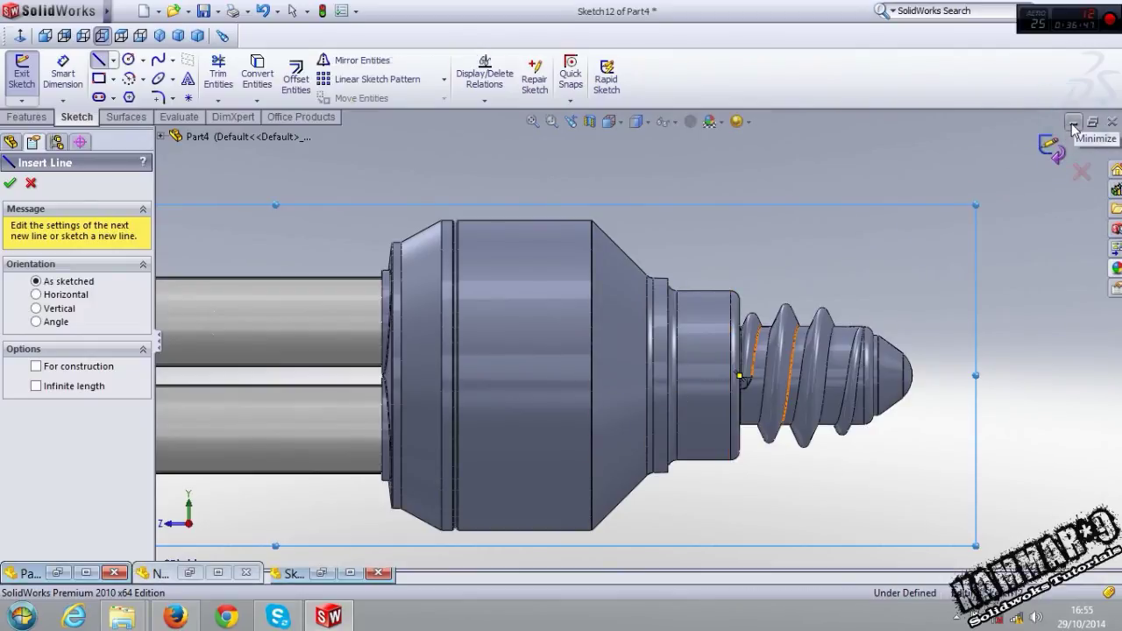
left_click(216, 572)
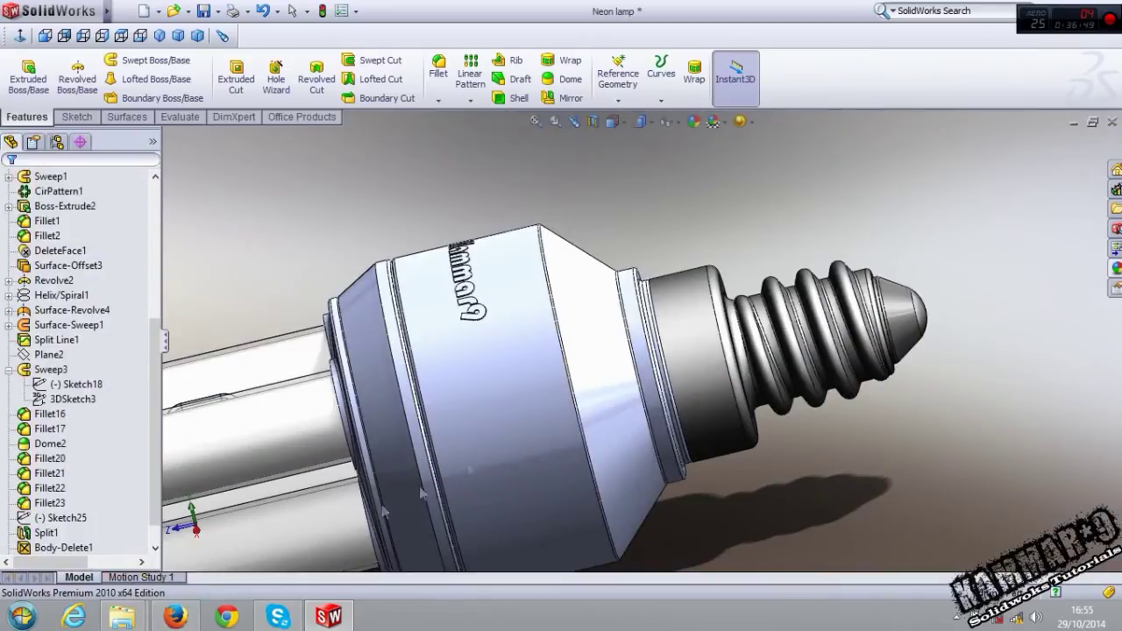
left_click(1076, 123)
left_click(322, 572)
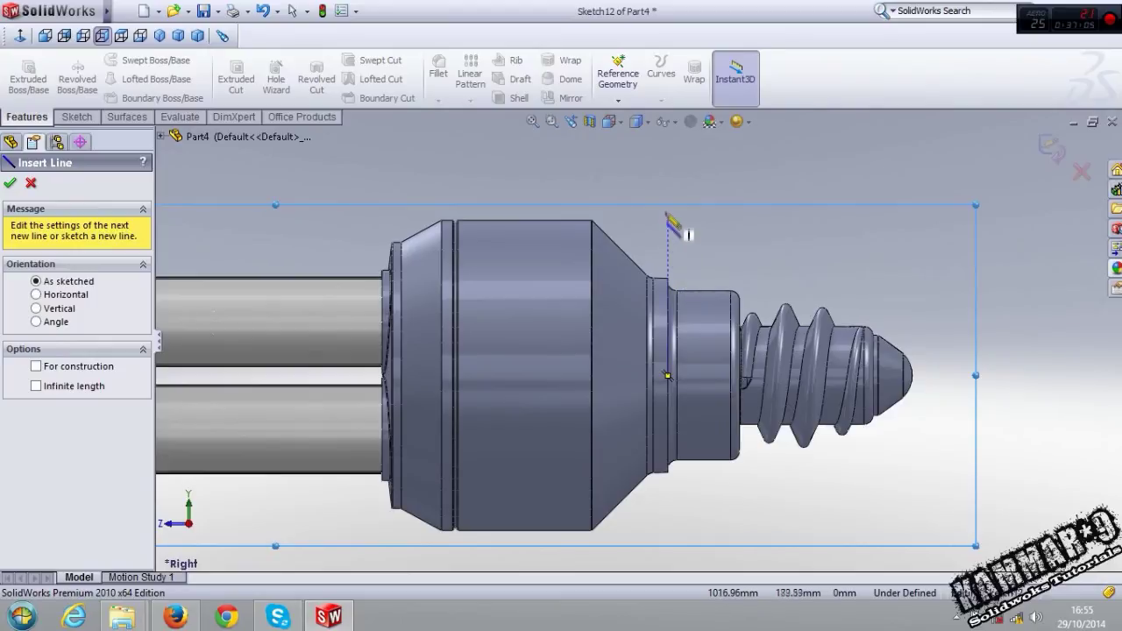
Draw one vertical line at the collar's end and another just before the tip
left_click(667, 202)
left_click(668, 518)
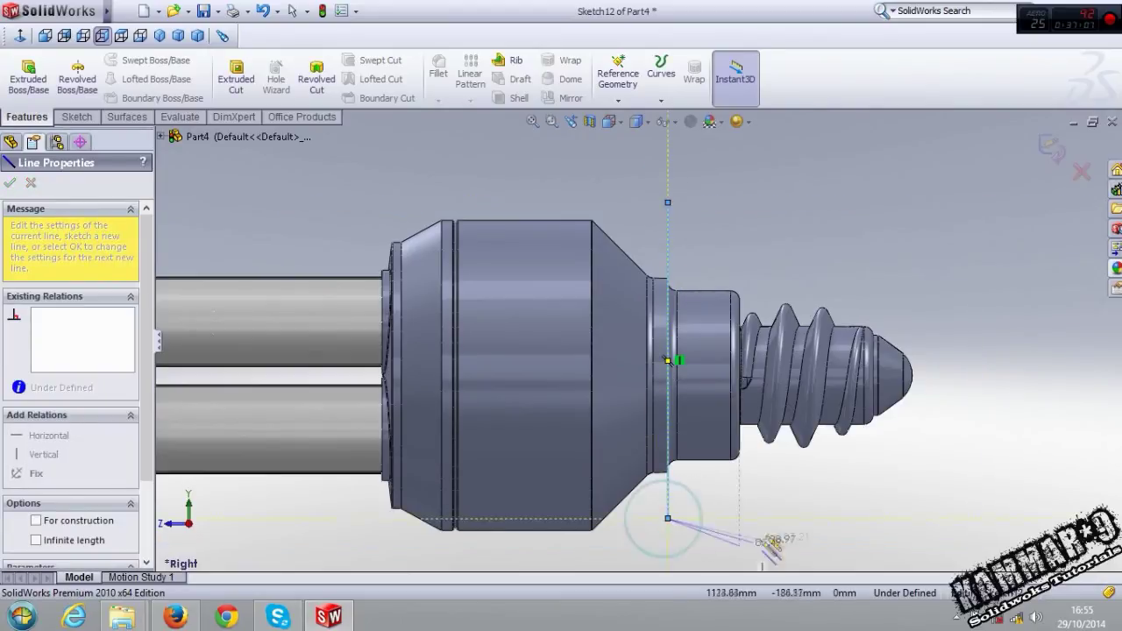
key("Escape")
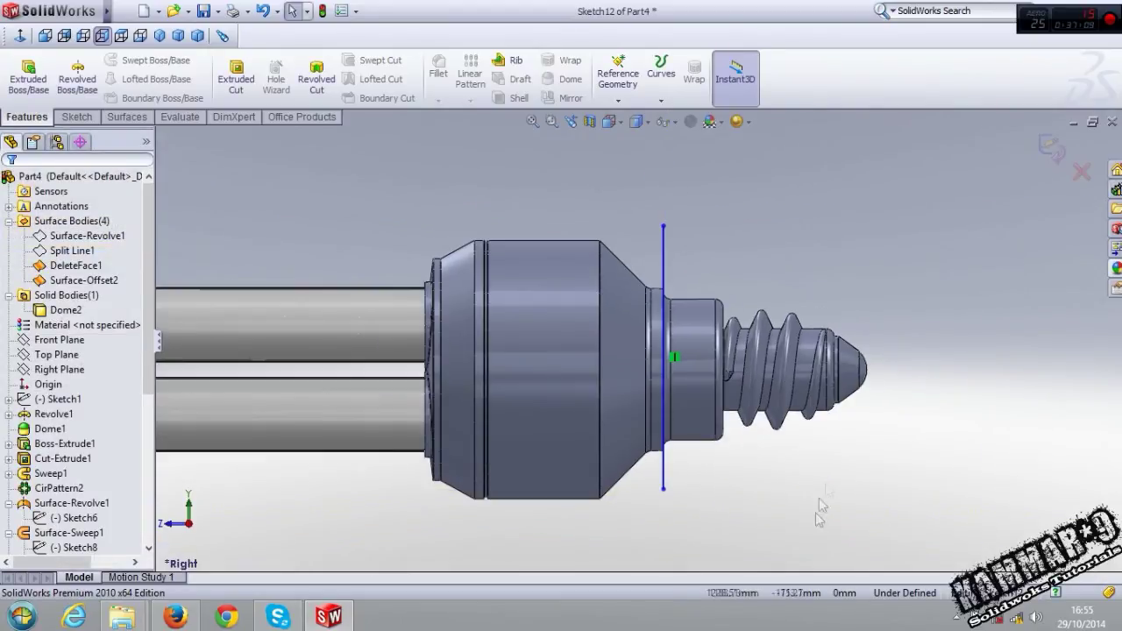
scroll(876, 409, "up", 2)
left_click(83, 116)
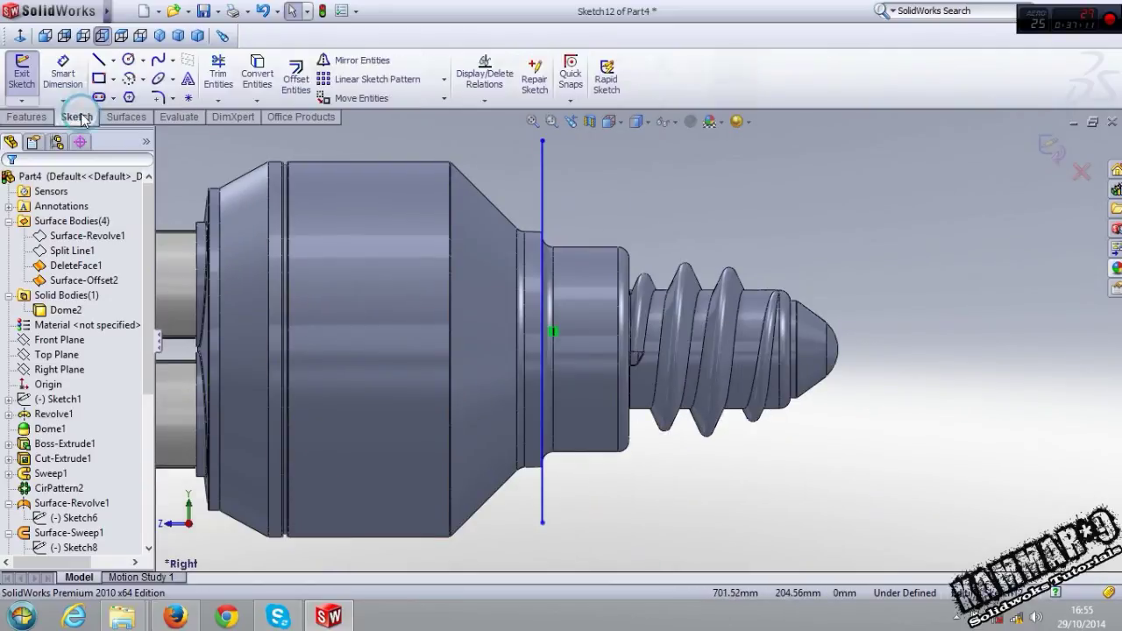
left_click(111, 59)
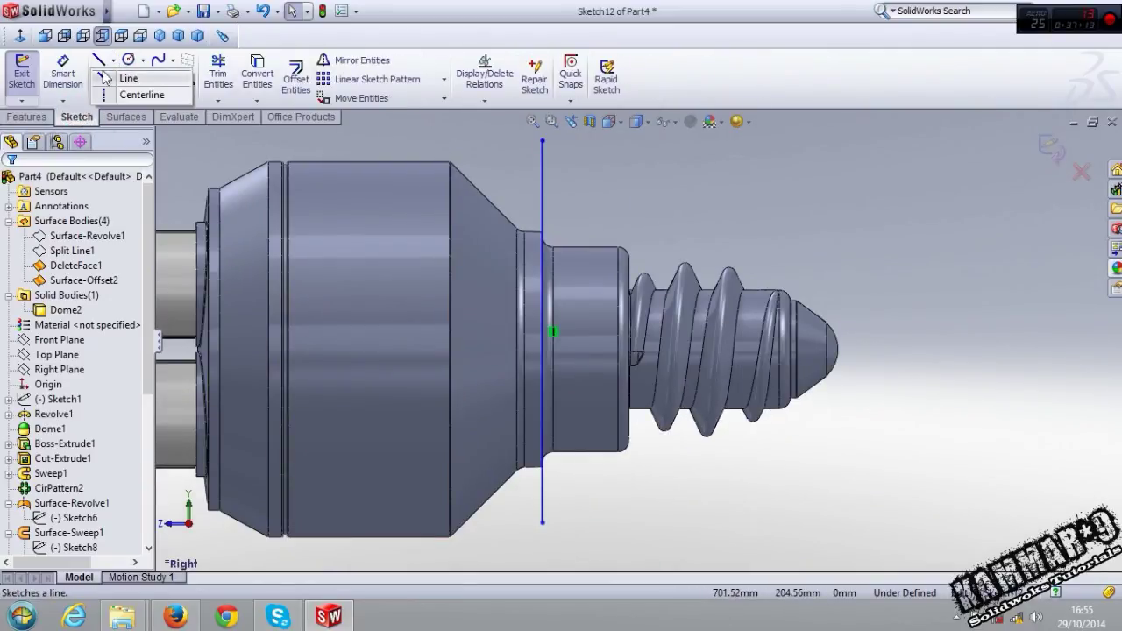
left_click(128, 78)
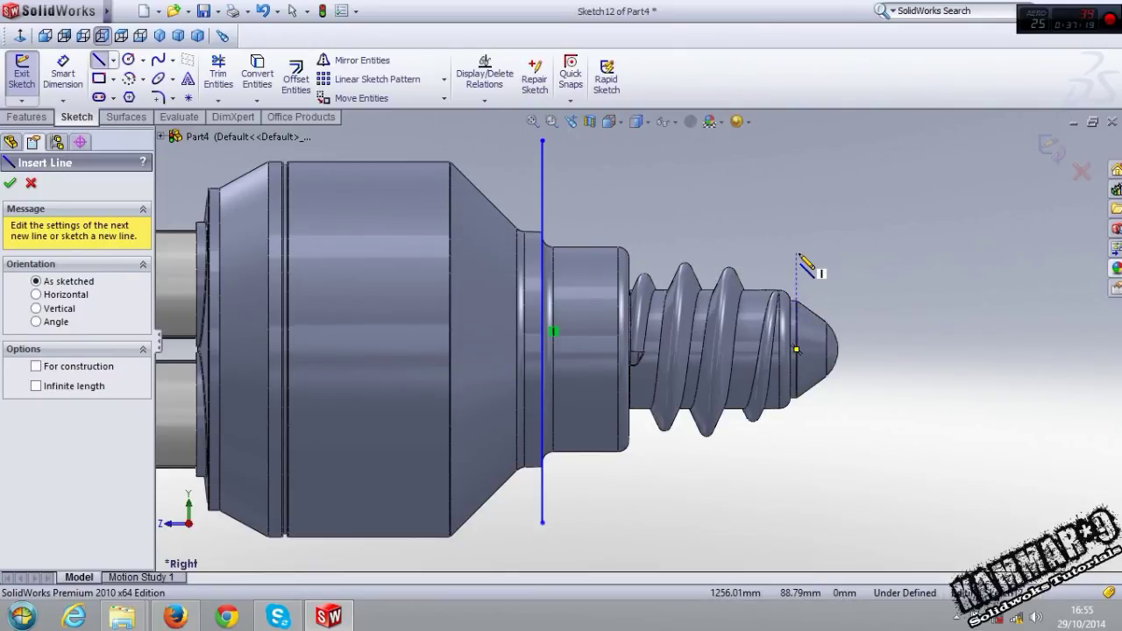
left_click(796, 253)
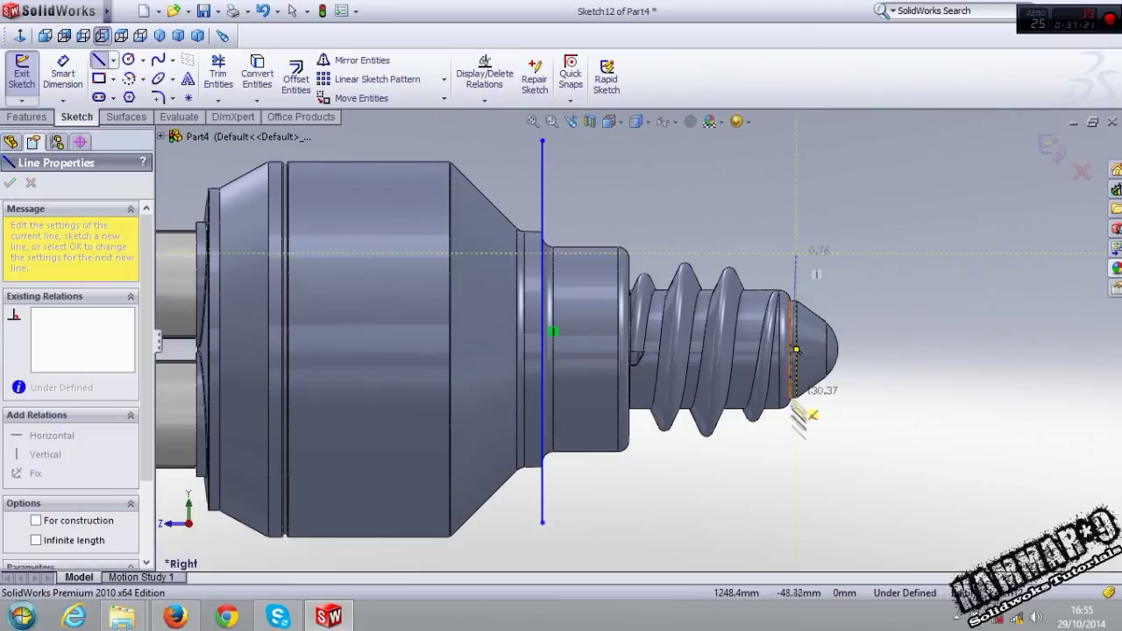
left_click(796, 467)
key("Escape")
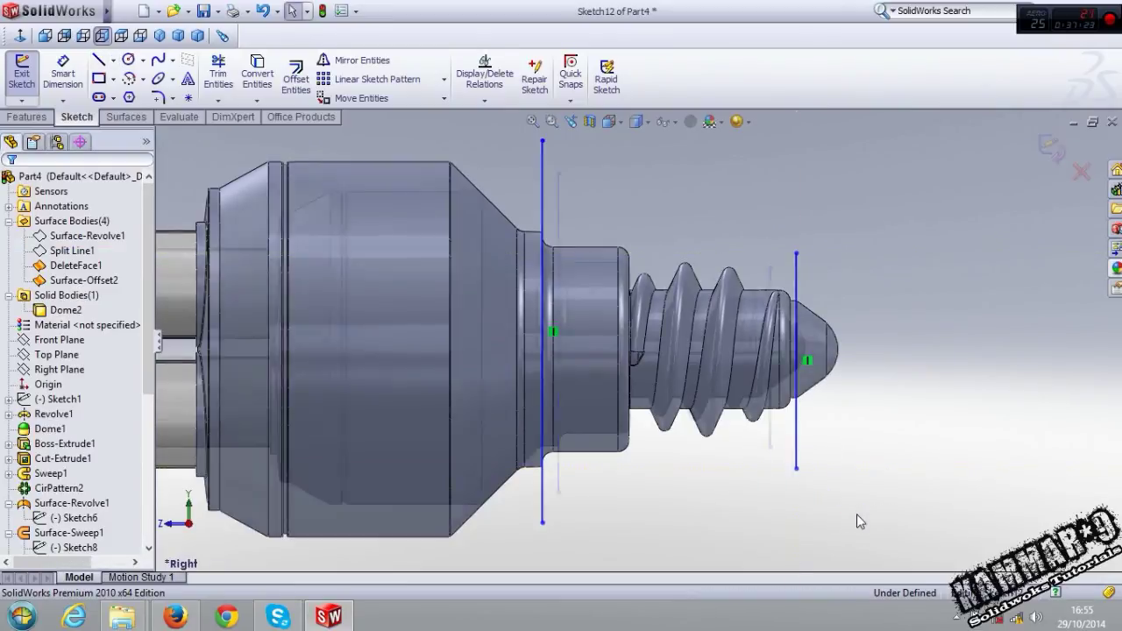
scroll(639, 351, "up", 3)
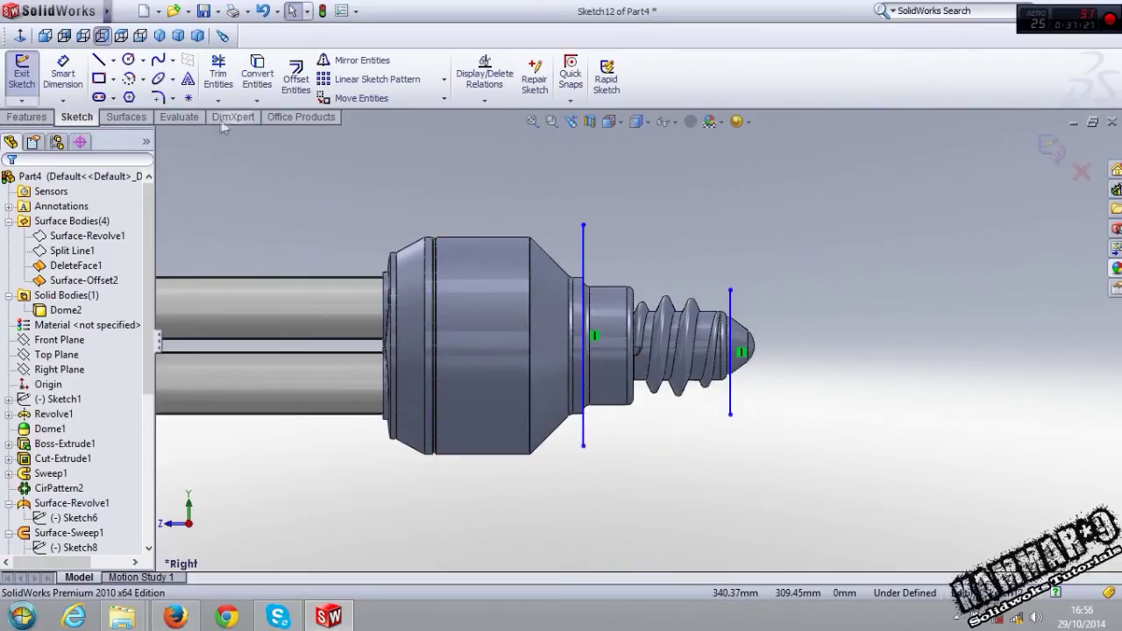
Enable the Direct Editing tab in the CommandManager
left_click(300, 116)
left_click(233, 116)
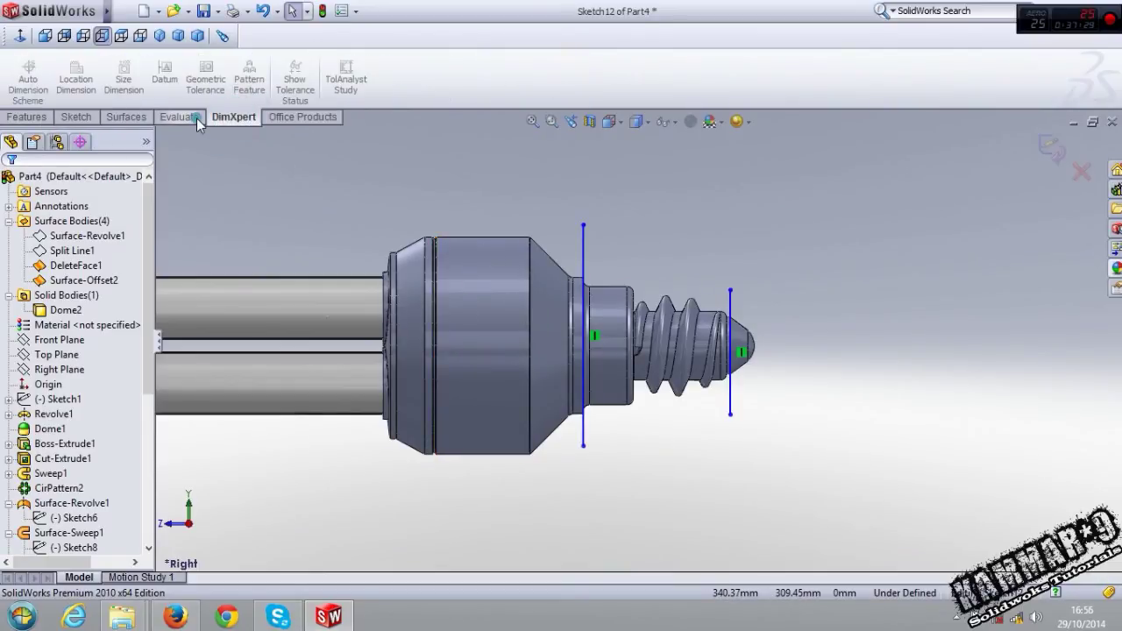
left_click(197, 121)
right_click(198, 122)
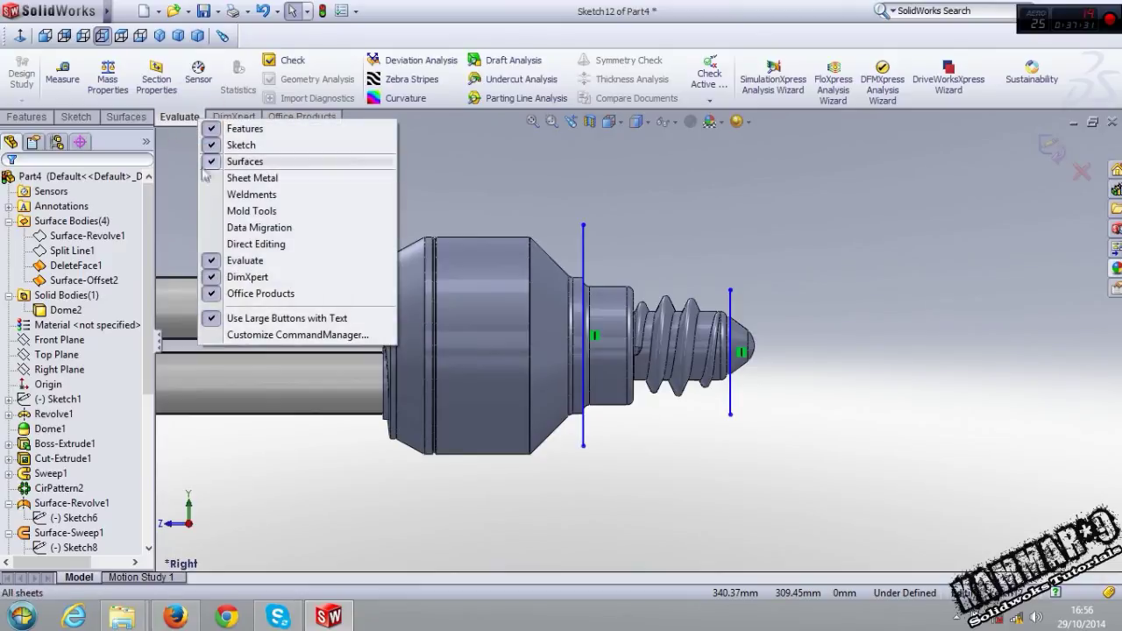
left_click(286, 246)
Split the part with Sketch12 via Cut Part, keeping all three bodies: threads, collar and tip
left_click(188, 120)
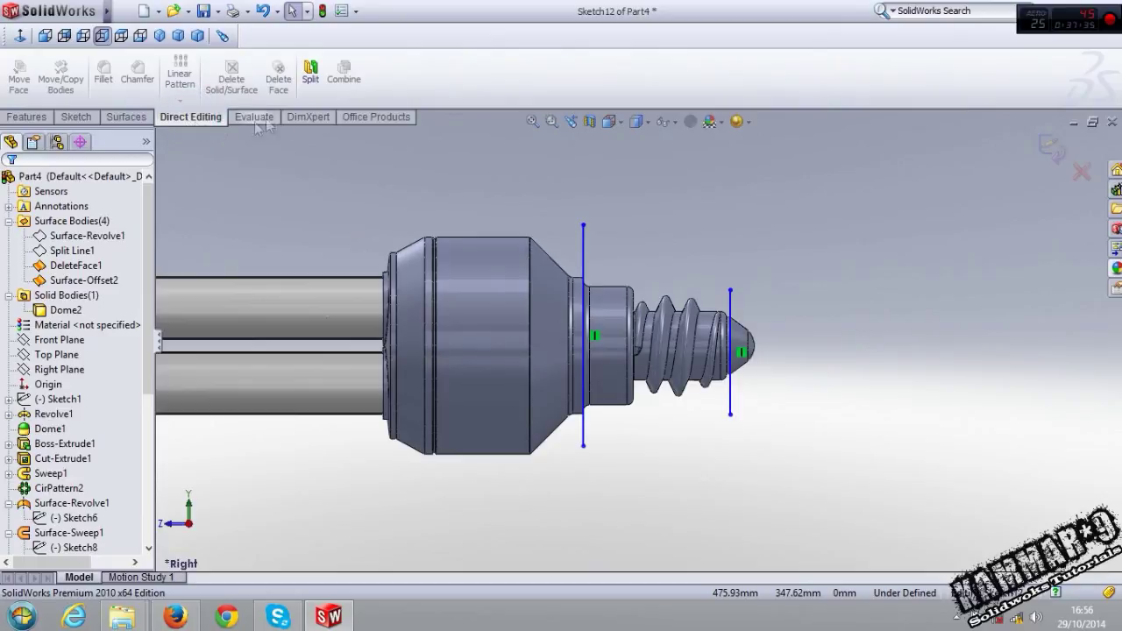
left_click(310, 76)
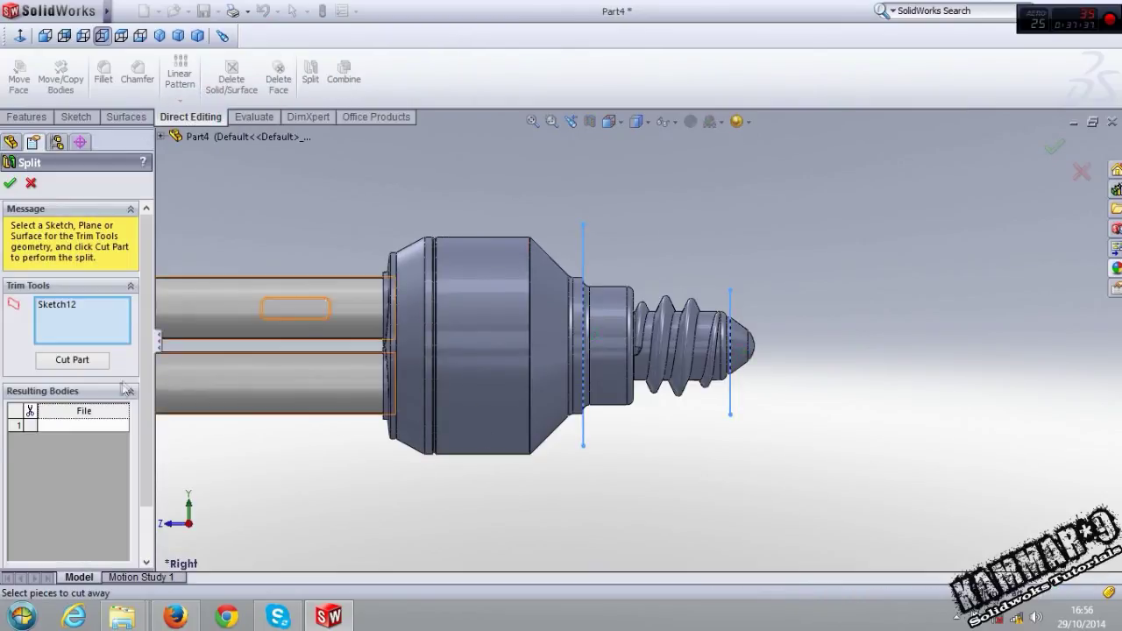
left_click(85, 368)
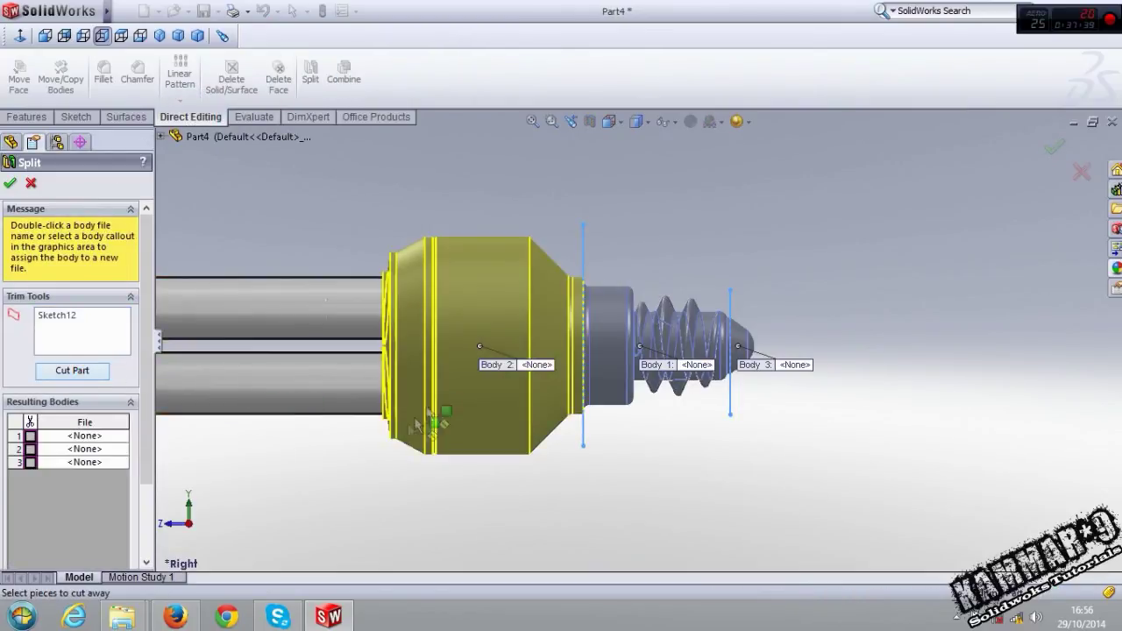
left_click(29, 435)
left_click(30, 449)
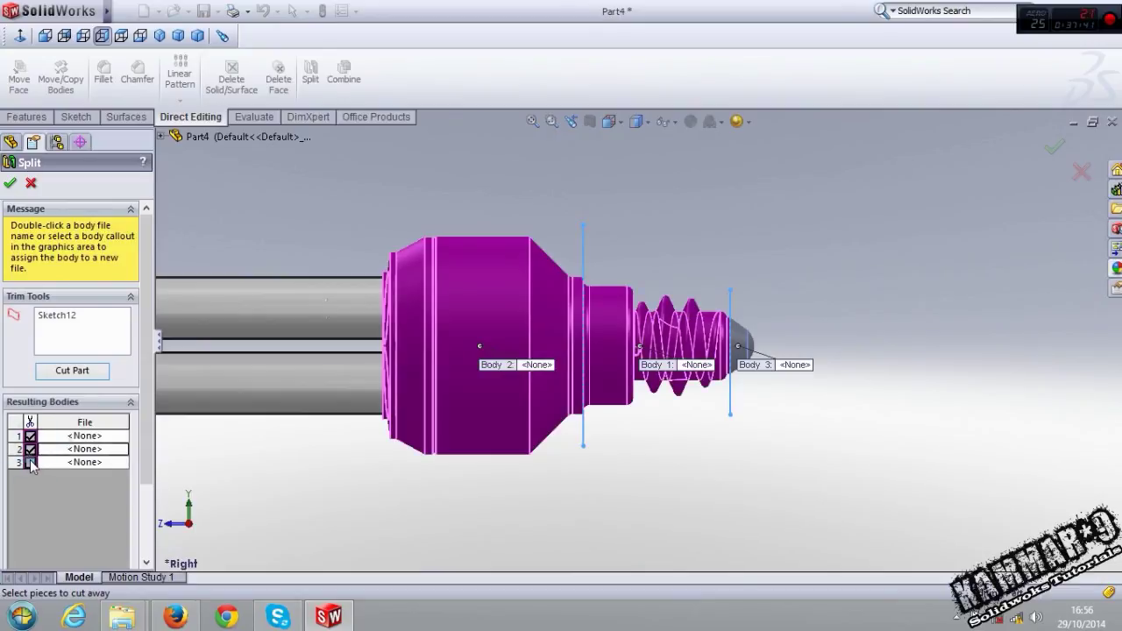
left_click(30, 462)
left_click(10, 185)
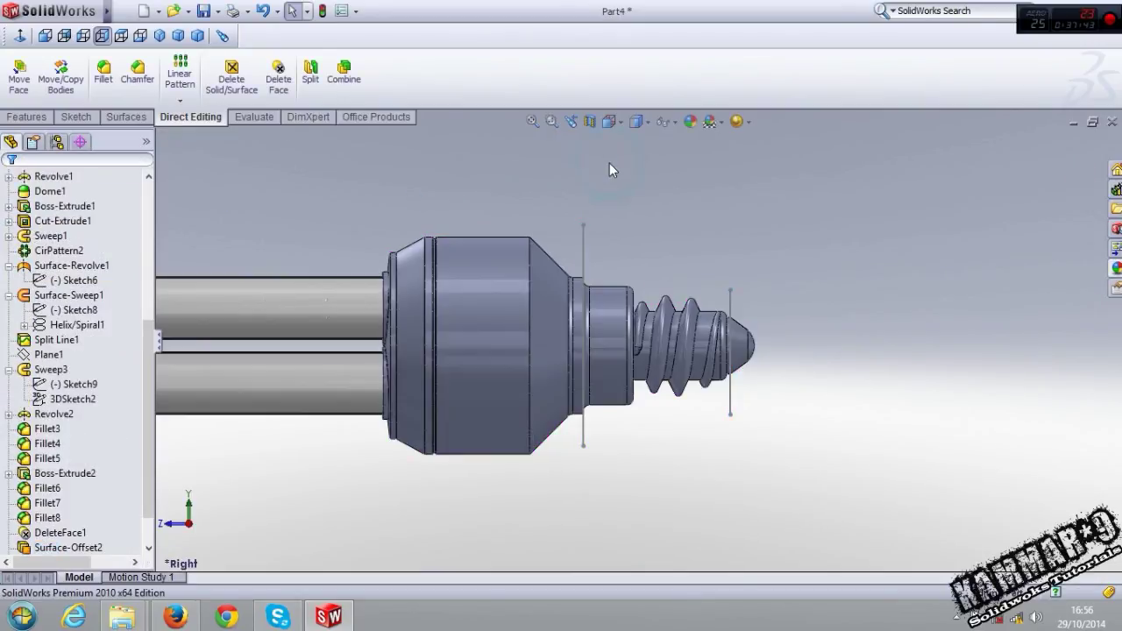
Select the domed tip's end face and open the appearance editor for its body
middle_click_drag(785, 382, 738, 488)
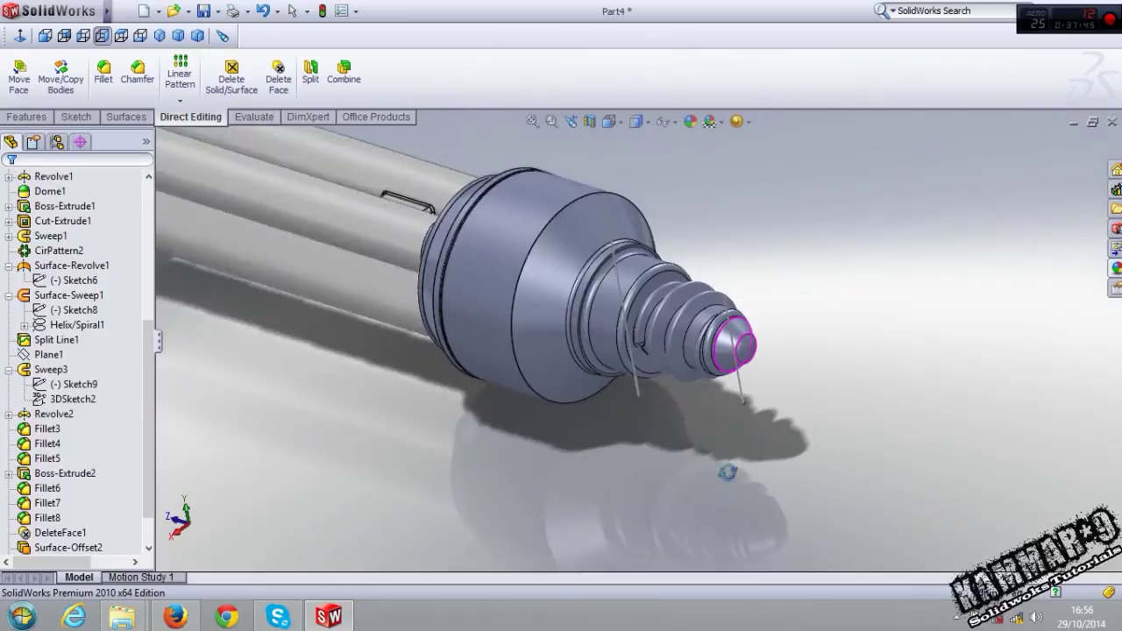
middle_click_drag(739, 377, 657, 385)
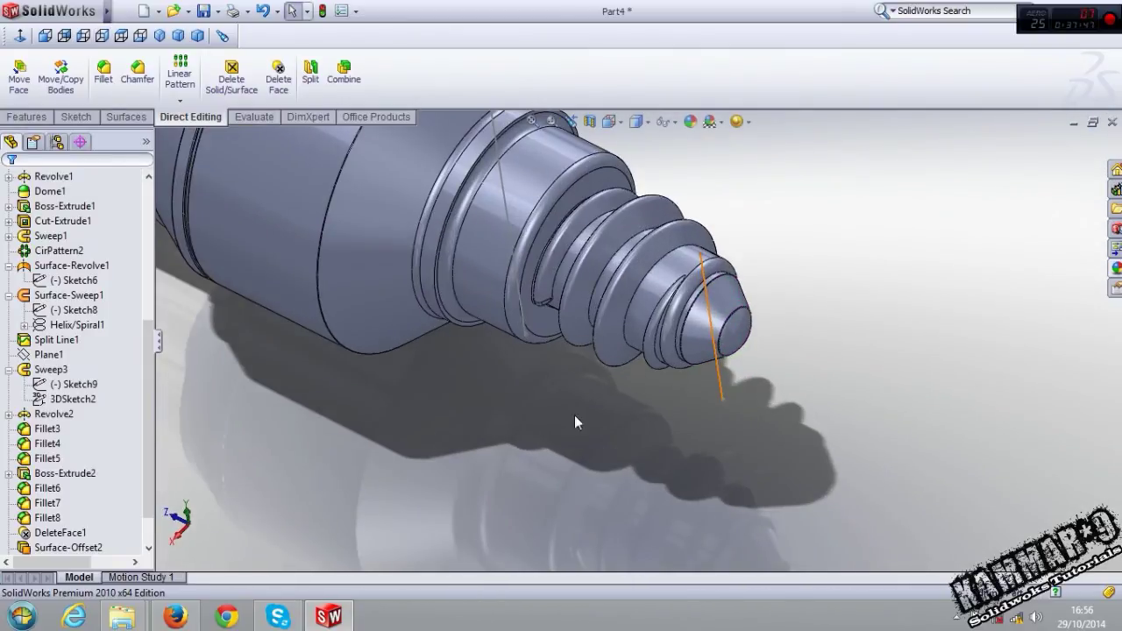
left_click(686, 339)
left_click(686, 339)
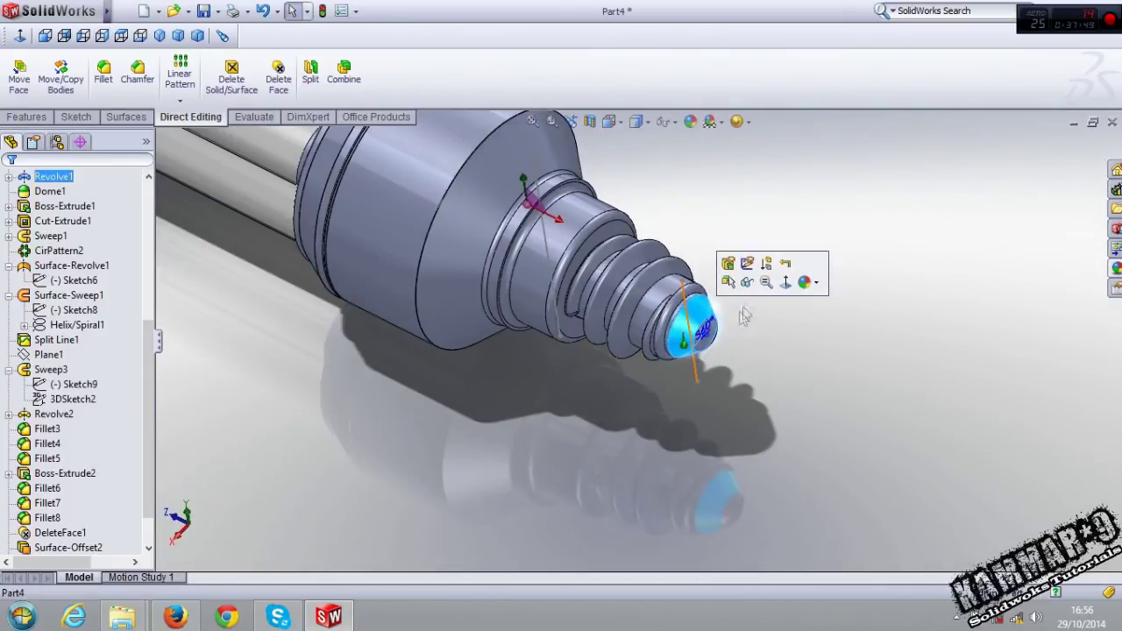
middle_click_drag(339, 344, 160, 282)
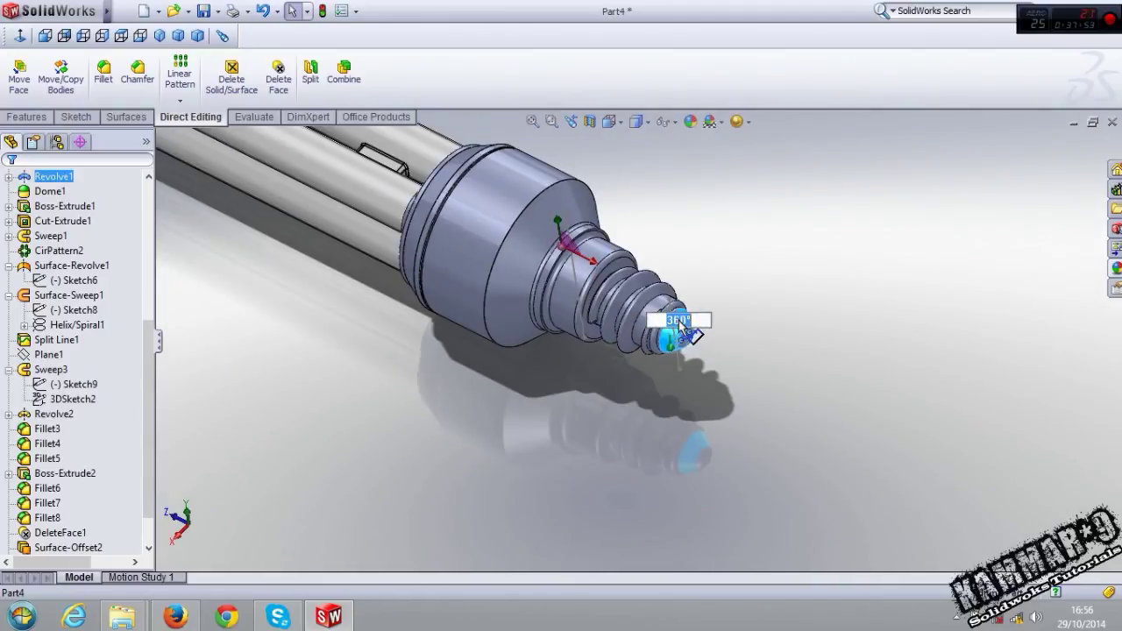
left_click(515, 420)
left_click(690, 331)
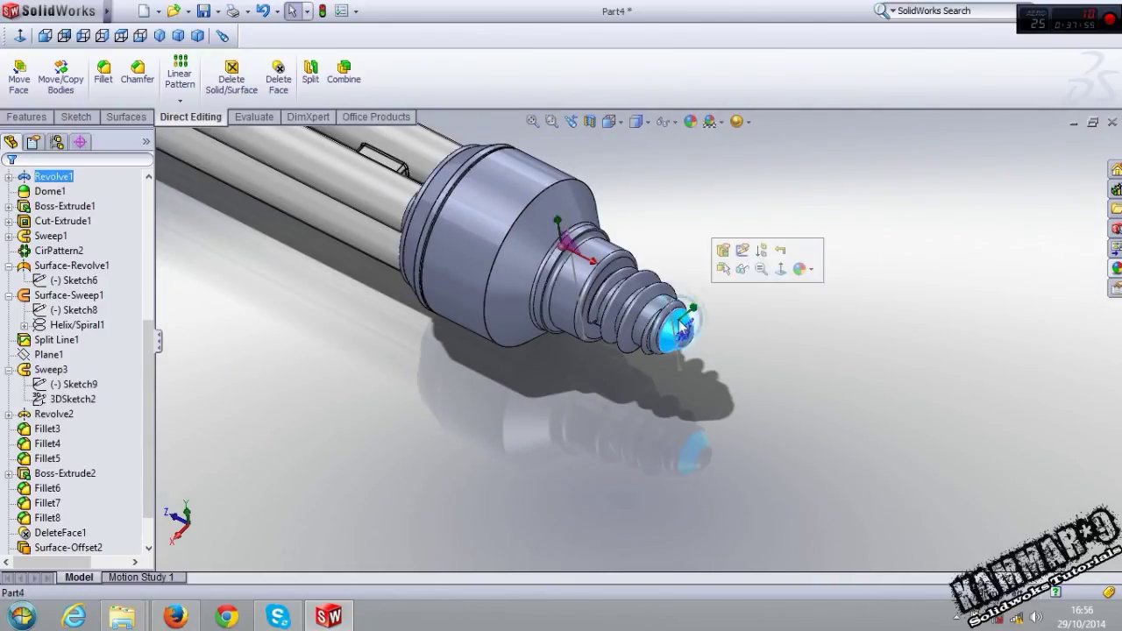
left_click(800, 269)
left_click(829, 335)
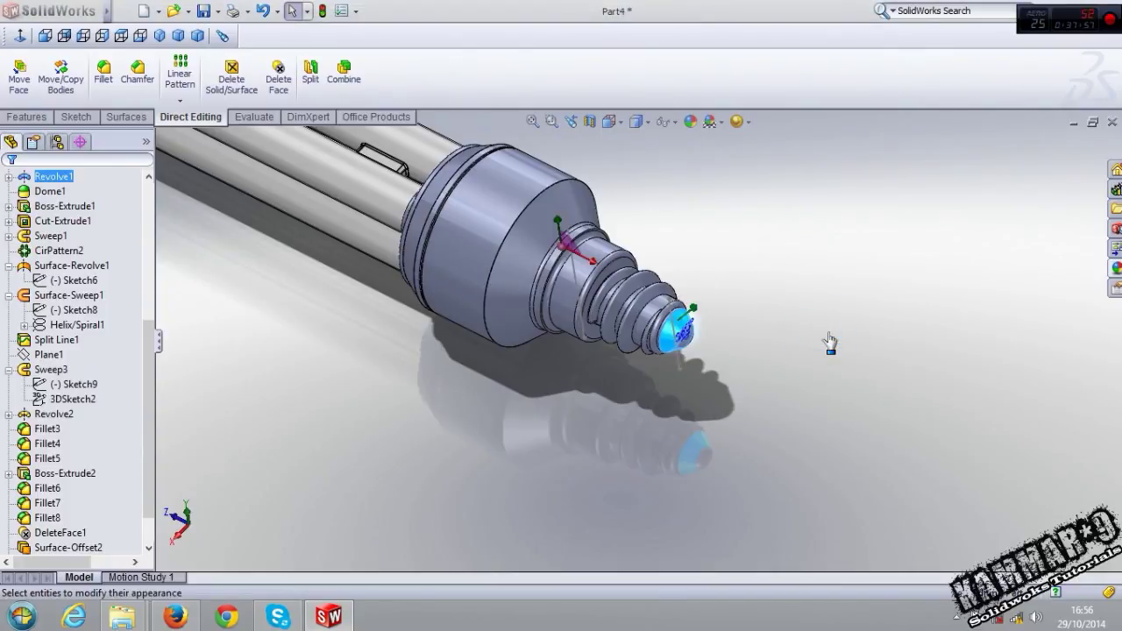
Colour the Split1[3] tip body black with a dull finish
left_click(113, 493)
left_click(113, 506)
left_click(104, 441)
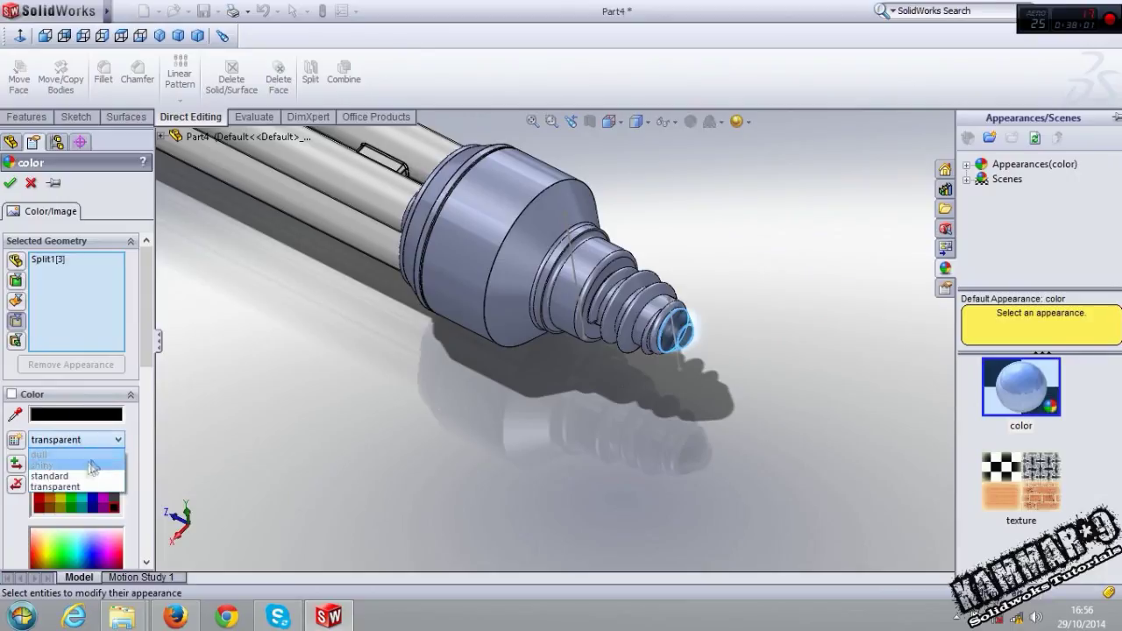
left_click(70, 480)
left_click(115, 500)
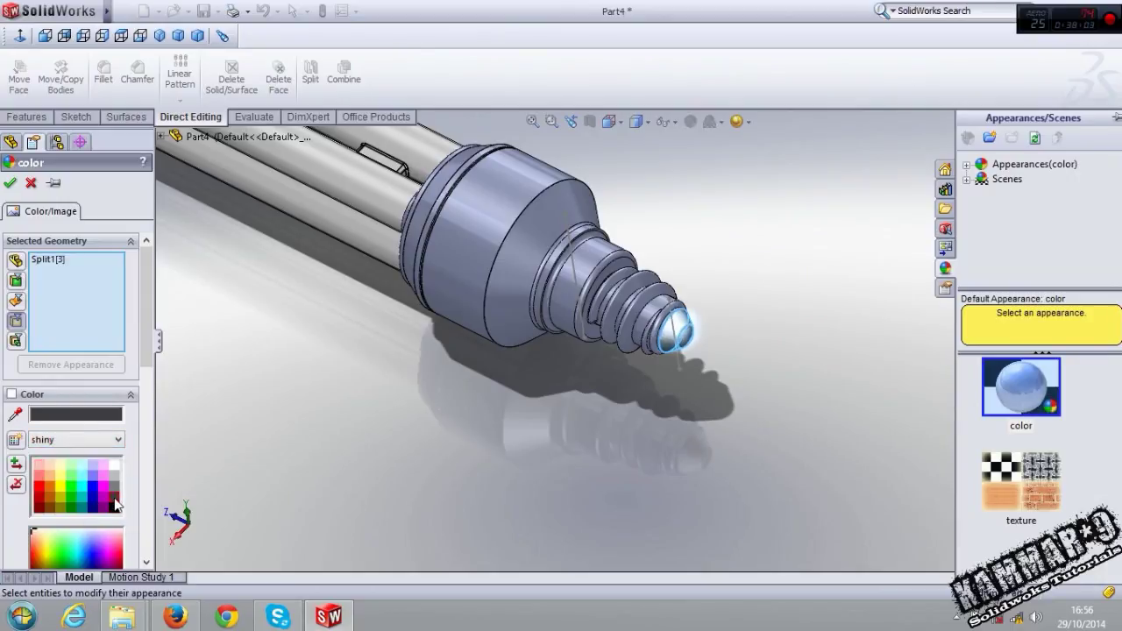
left_click(114, 507)
left_click(100, 441)
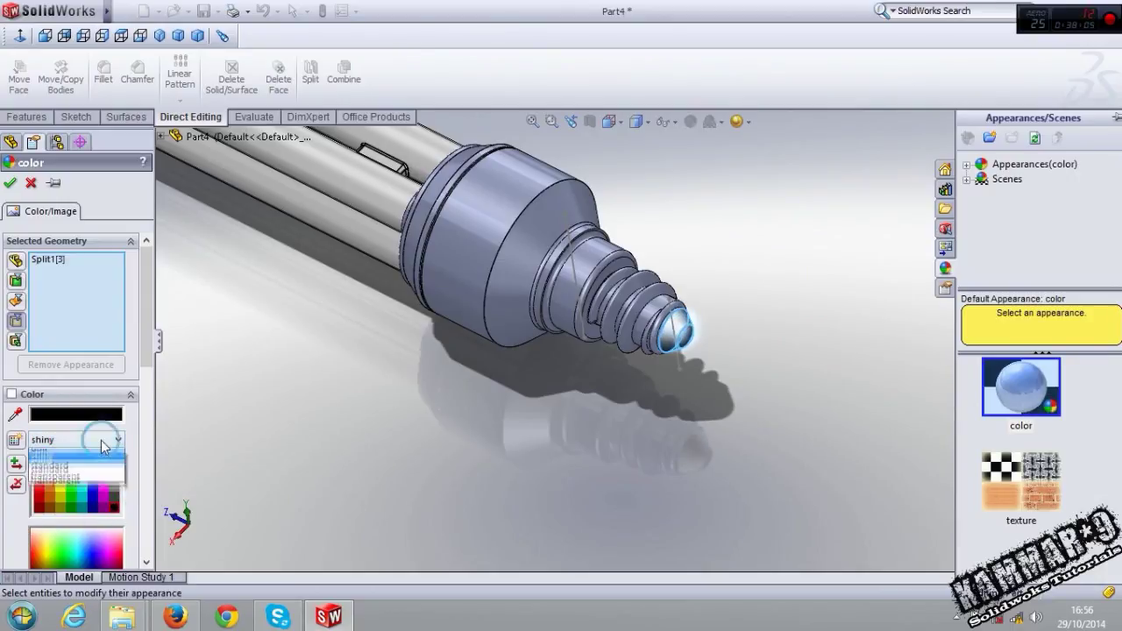
left_click(83, 451)
left_click(115, 500)
left_click(114, 508)
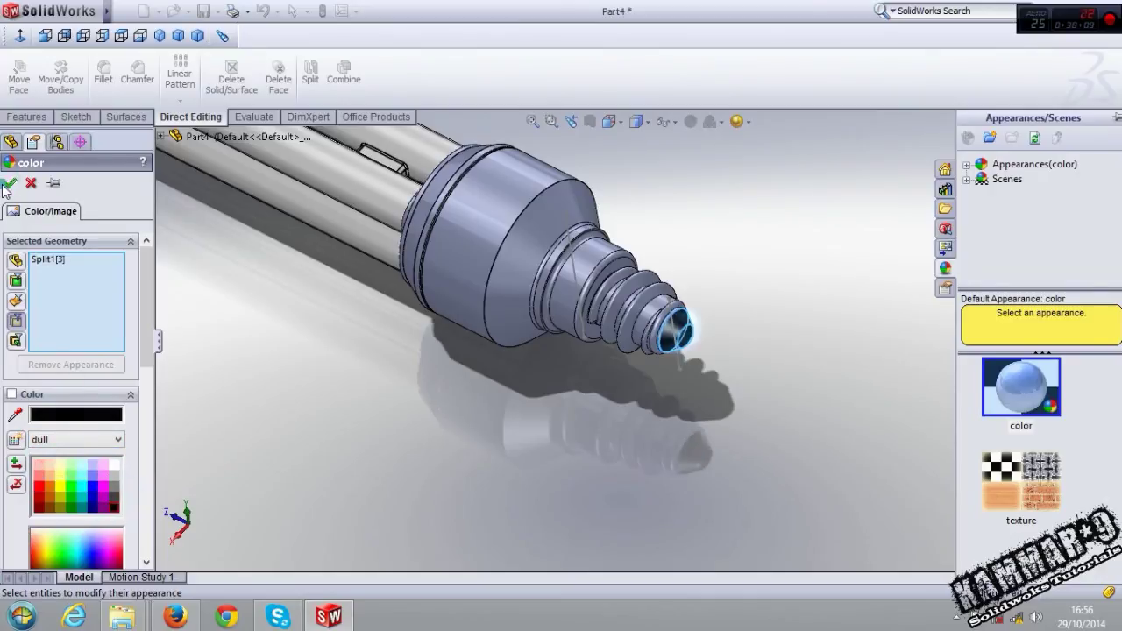
left_click(9, 182)
middle_click_drag(426, 370, 622, 289)
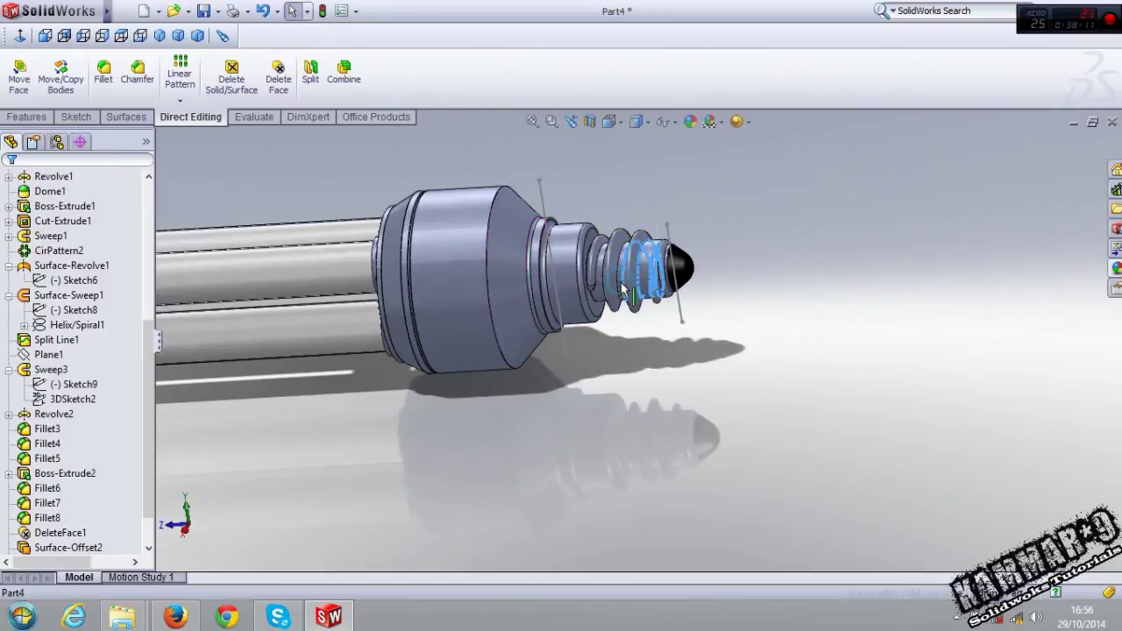
Give the thread body a shiny finish in a near-black colour
left_click(639, 272)
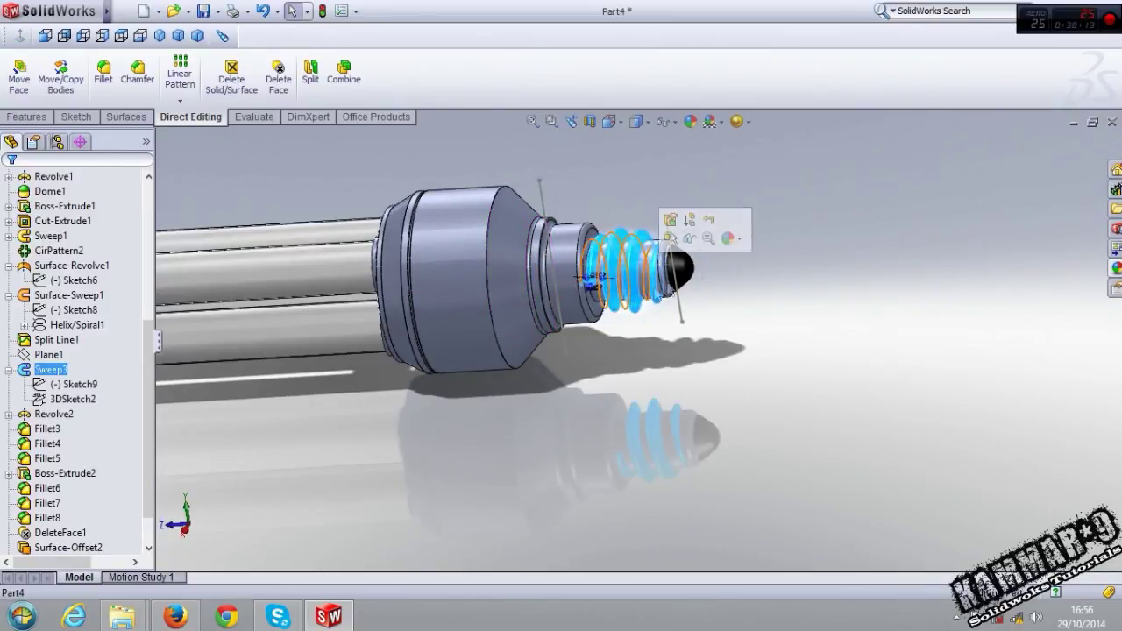
left_click(729, 238)
left_click(756, 304)
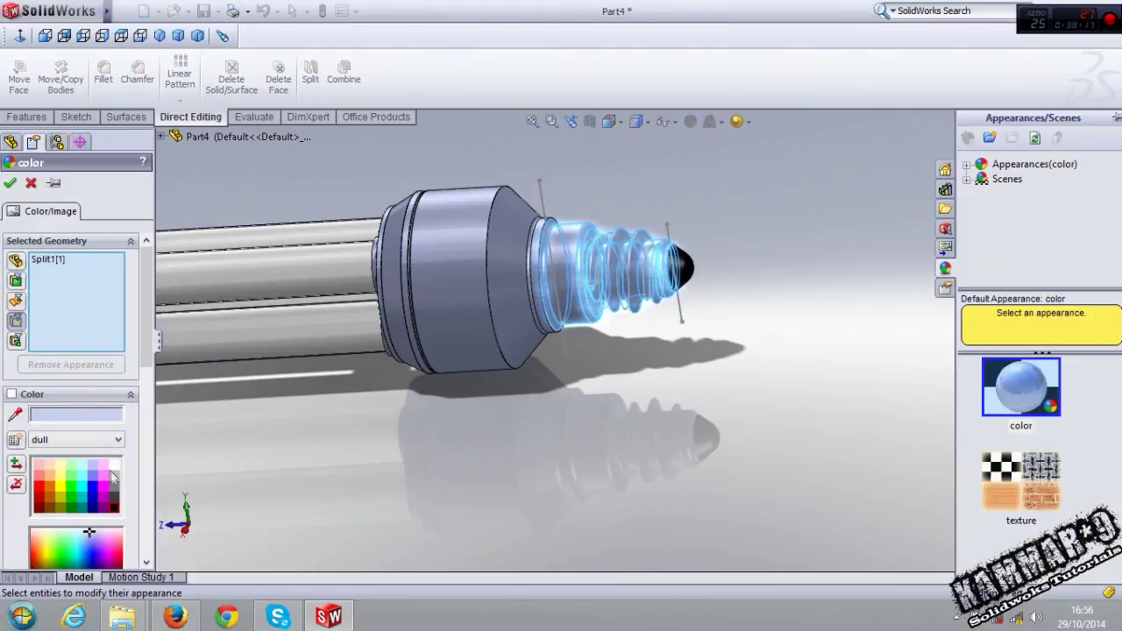
left_click(112, 443)
left_click(78, 467)
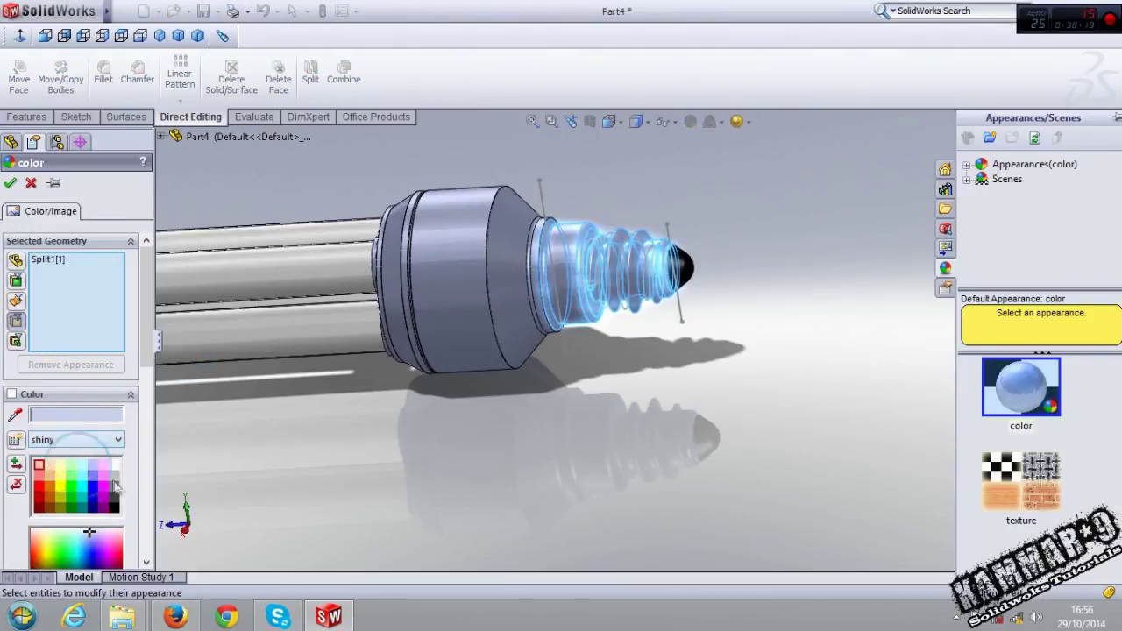
left_click(112, 489)
left_click(115, 501)
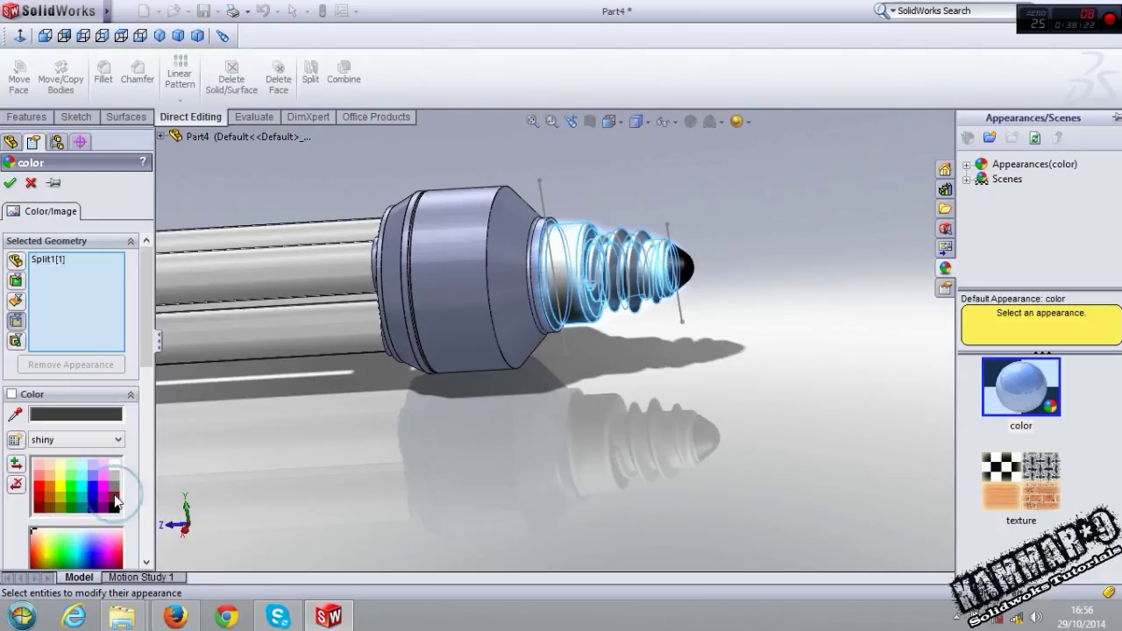
left_click(10, 184)
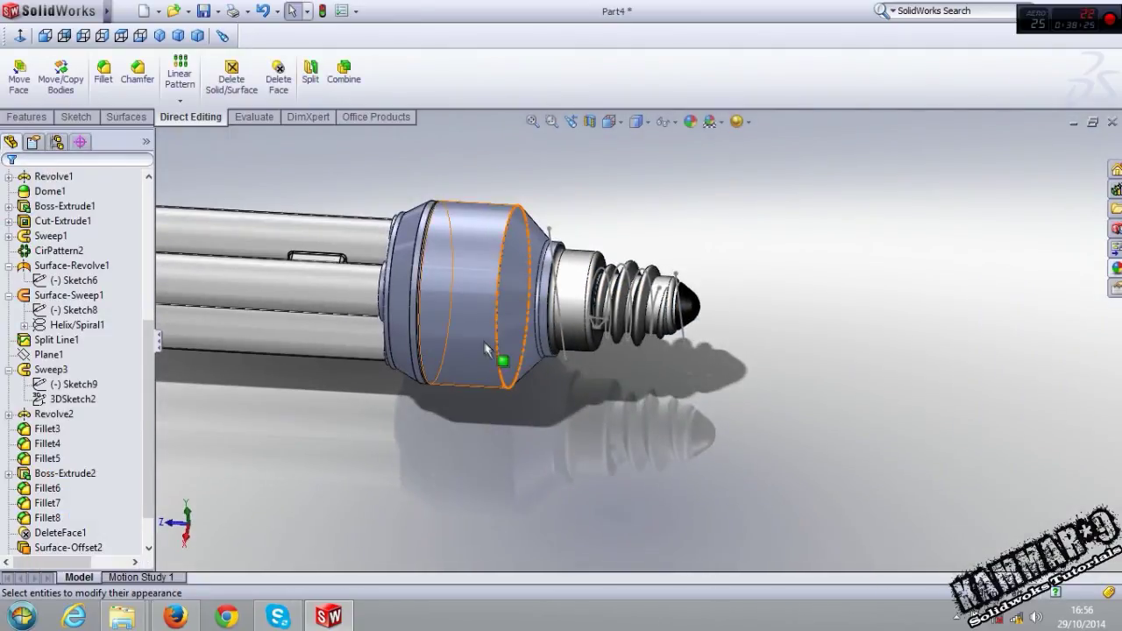
Set the collar body's appearance to a standard finish with a grey swatch
left_click(487, 348)
left_click(608, 291)
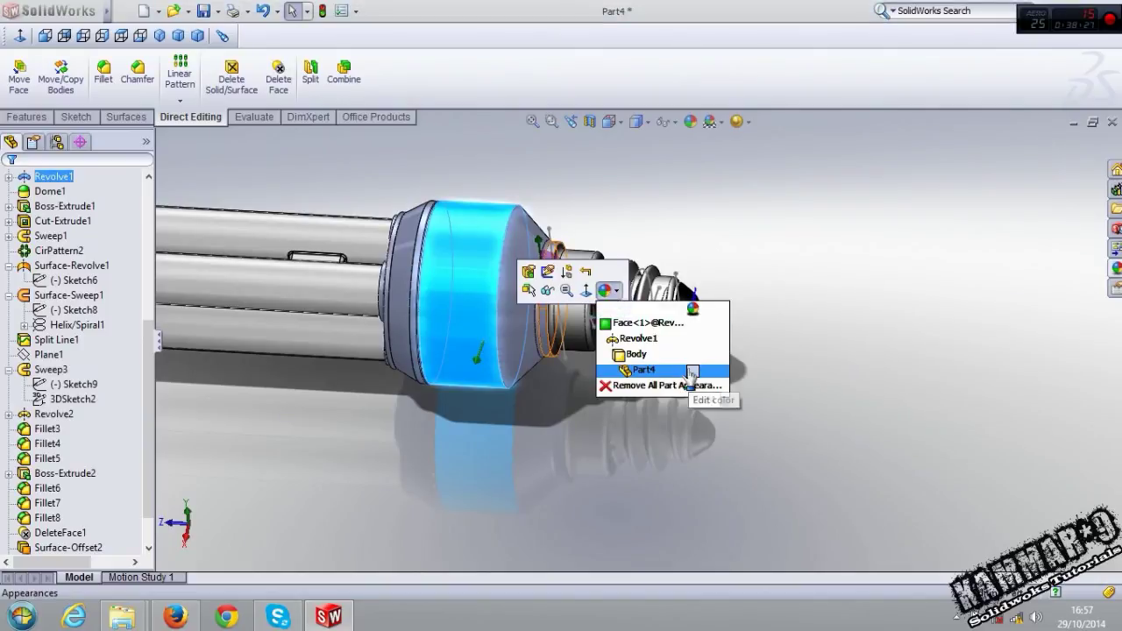
left_click(635, 354)
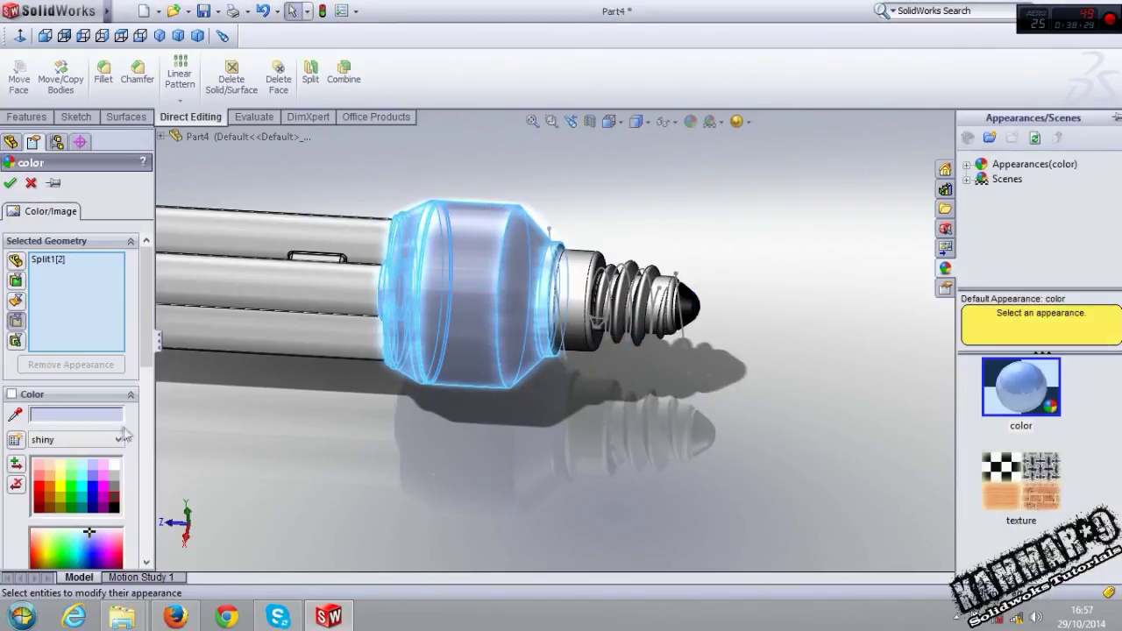
left_click(92, 475)
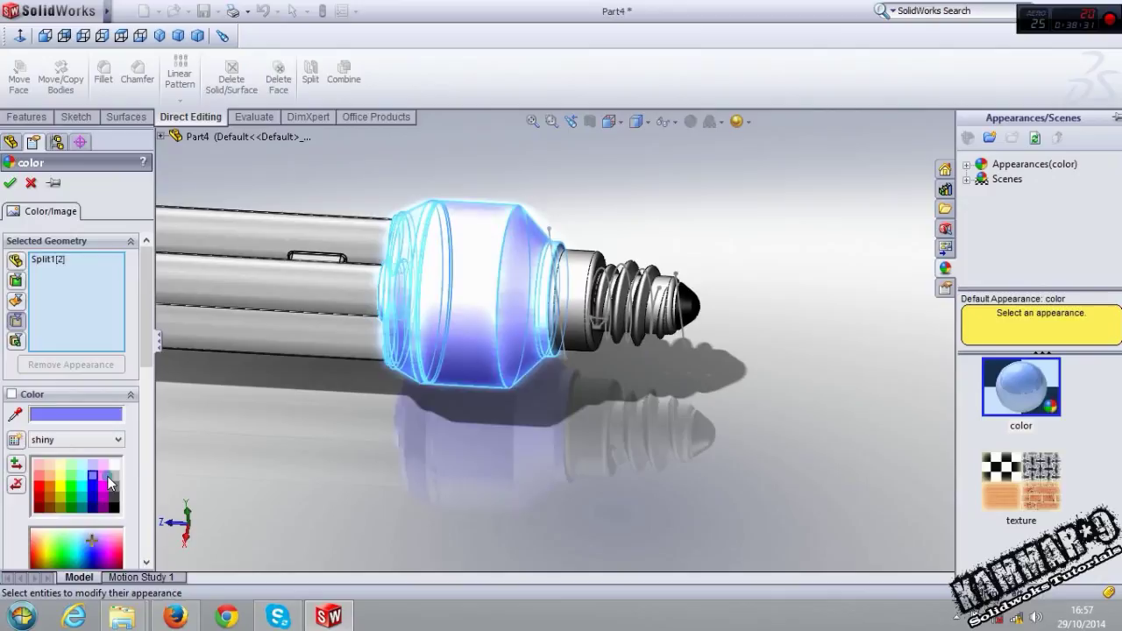
left_click(107, 476)
left_click(114, 475)
left_click(114, 485)
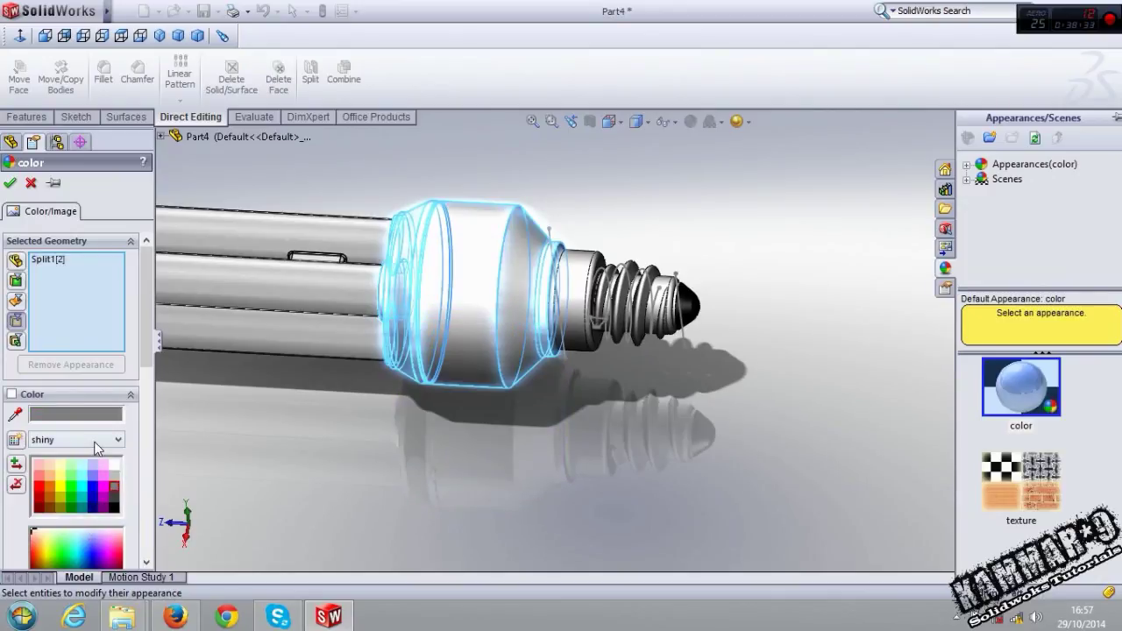
left_click(97, 442)
left_click(77, 469)
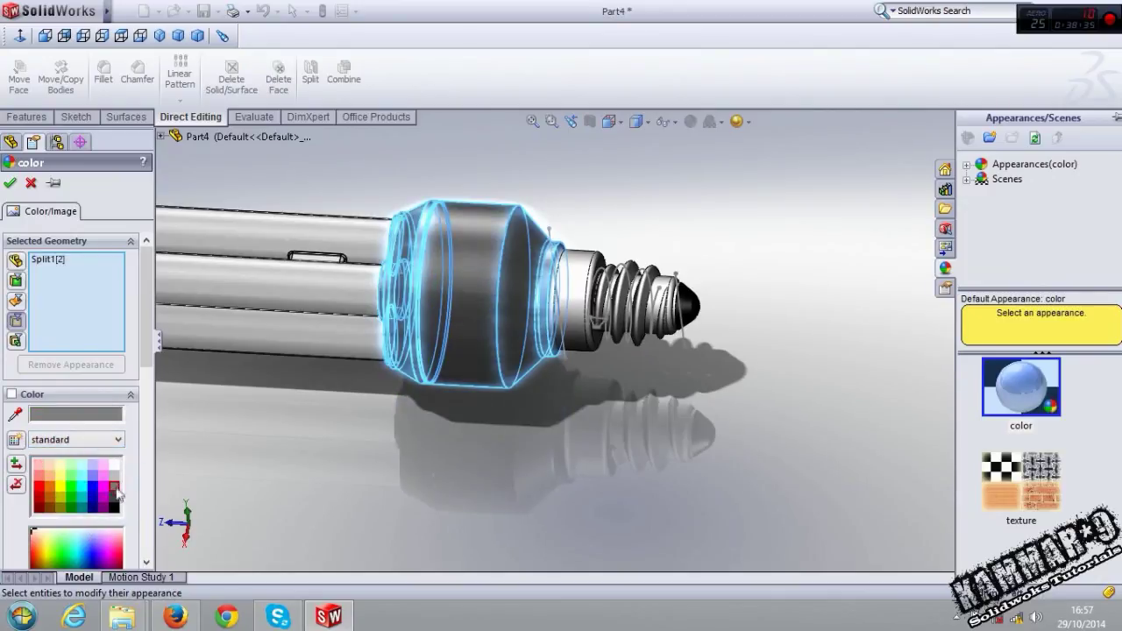
left_click(113, 500)
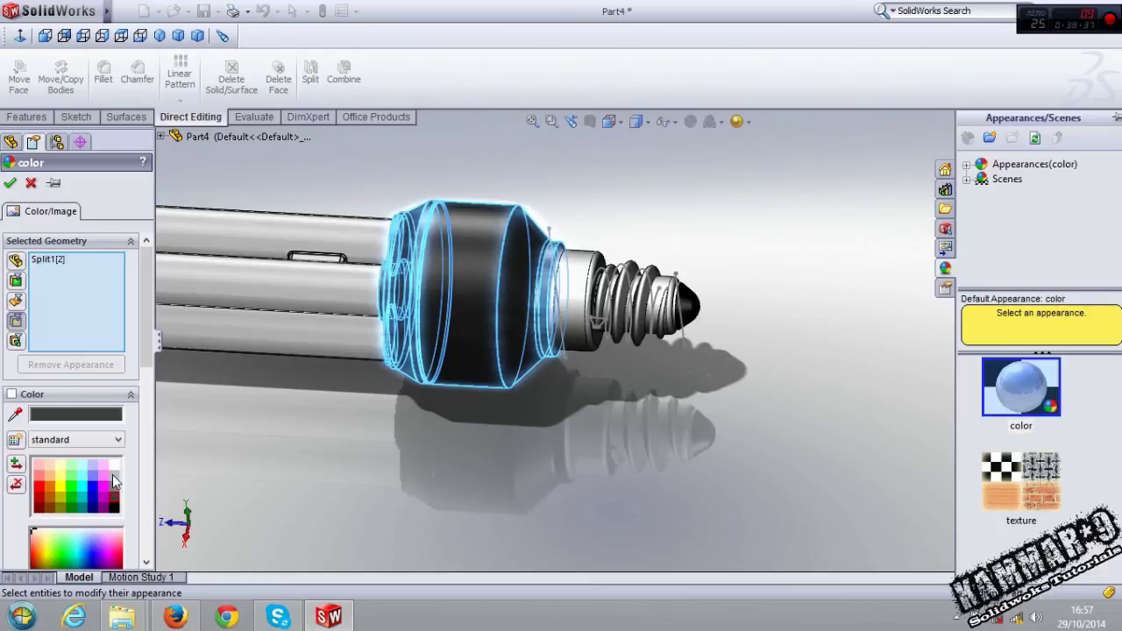
left_click(113, 474)
Accept the grey collar appearance and reframe the whole bulb in view
left_click(9, 182)
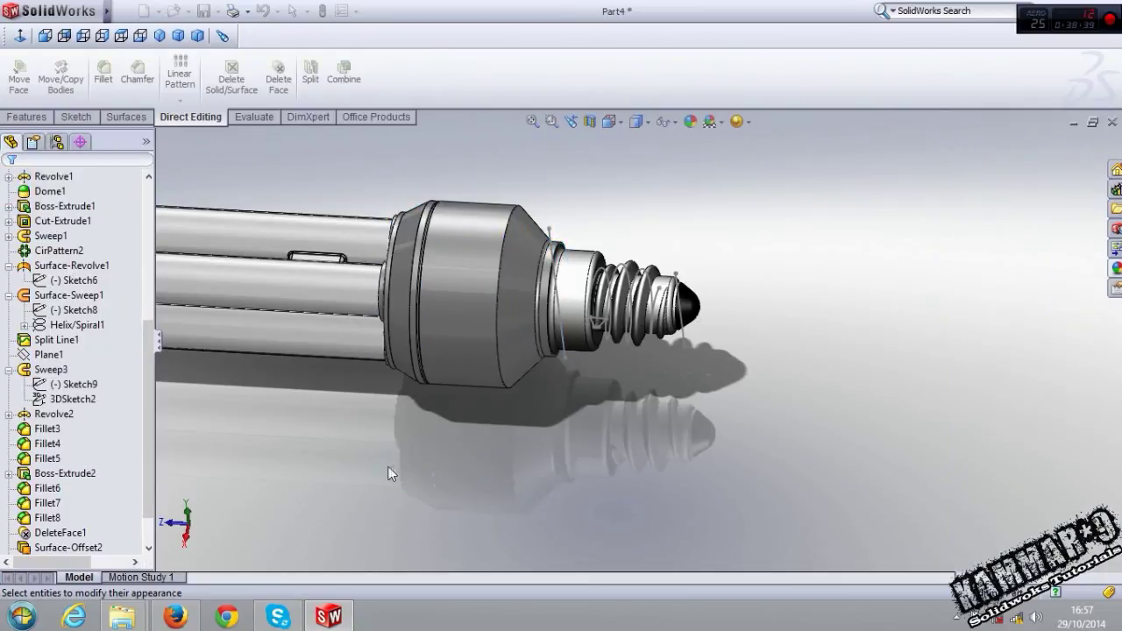
key("f")
middle_click_drag(456, 333, 510, 328)
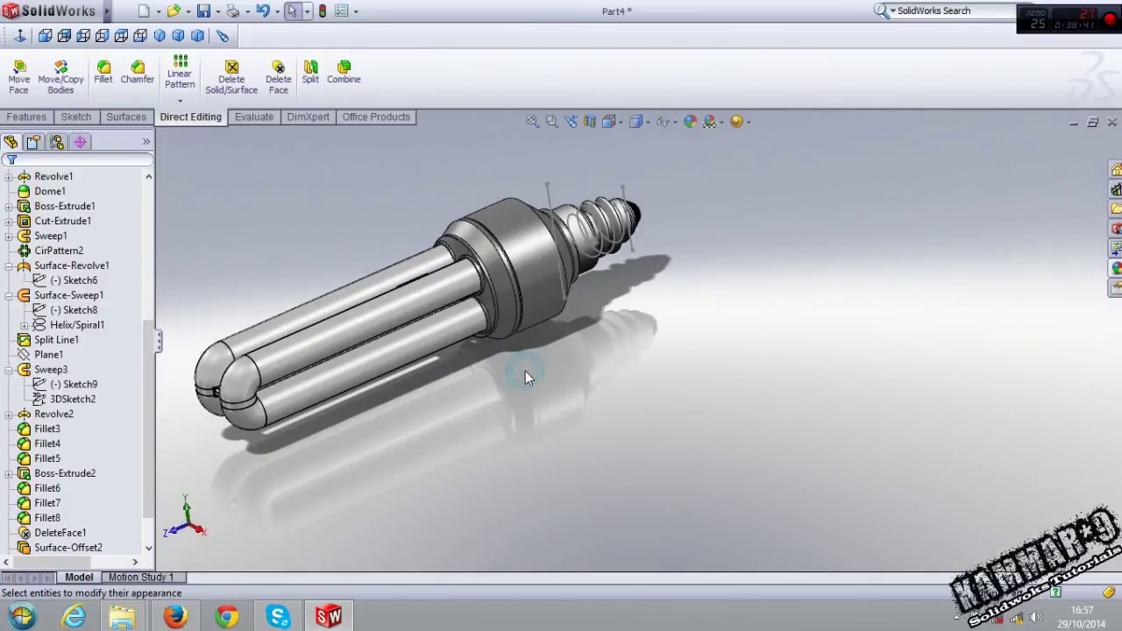
scroll(525, 371, "down", 2)
scroll(581, 276, "down", 2)
scroll(591, 265, "down", 3)
scroll(591, 265, "up", 2)
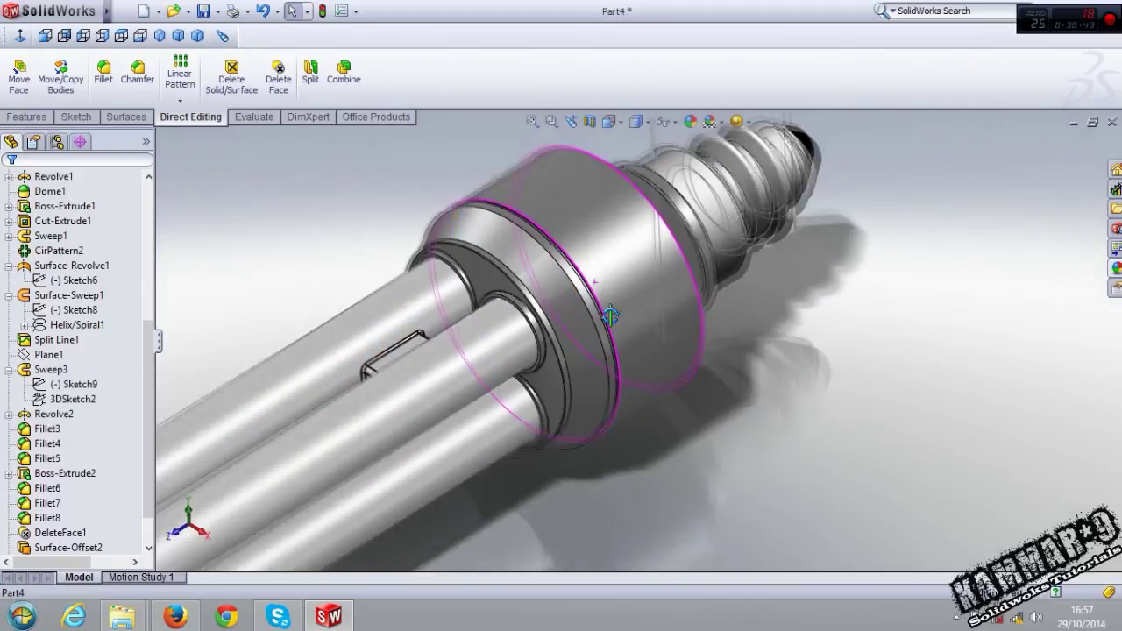
scroll(591, 266, "up", 4)
Hide the coil sketches 3DSketch2 and Sketch9 under Sweep3
left_click(712, 239)
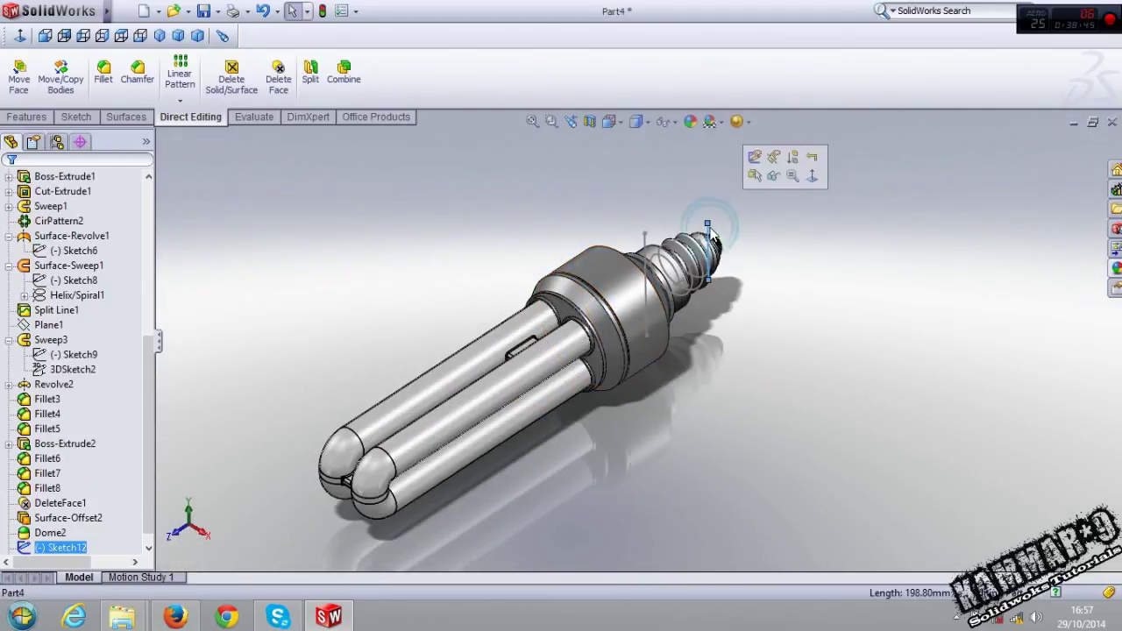
left_click(699, 276)
left_click(70, 368)
left_click(92, 326)
left_click(75, 354)
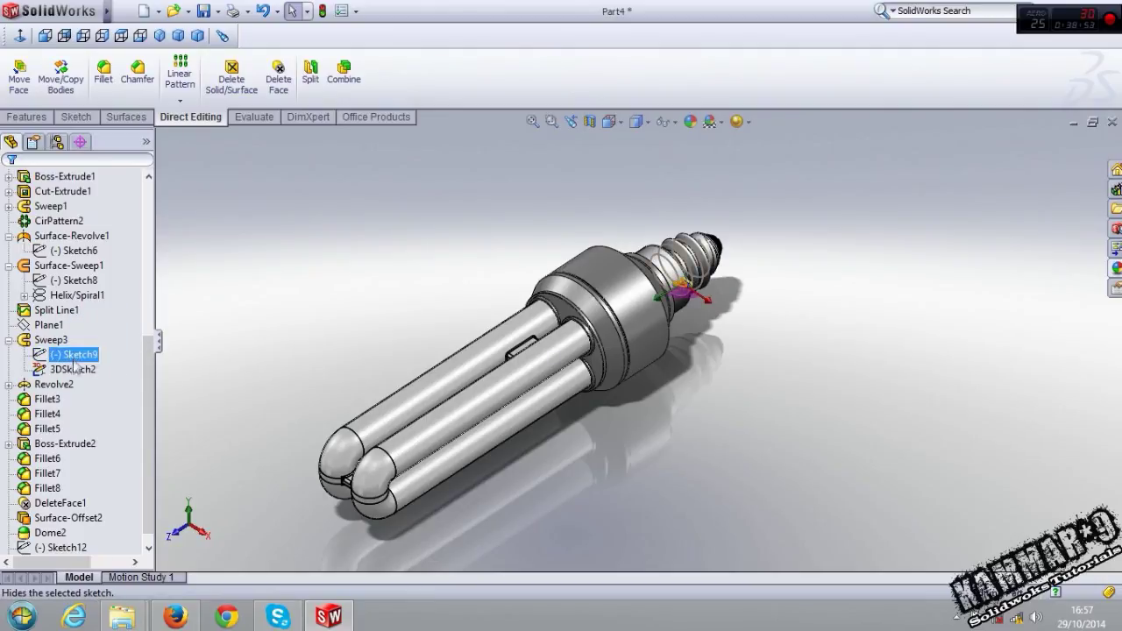
left_click(82, 323)
Orbit, zoom and pan around the finished coloured bulb to inspect it
key("f")
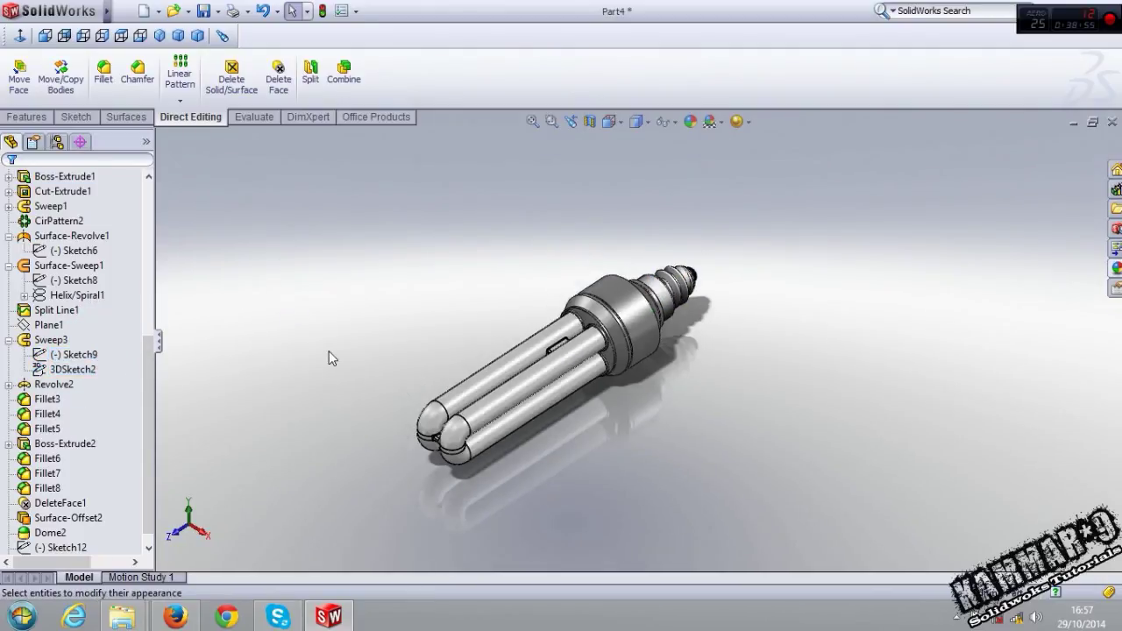
scroll(538, 388, "down", 3)
scroll(602, 400, "down", 3)
middle_click_drag(601, 400, 571, 358)
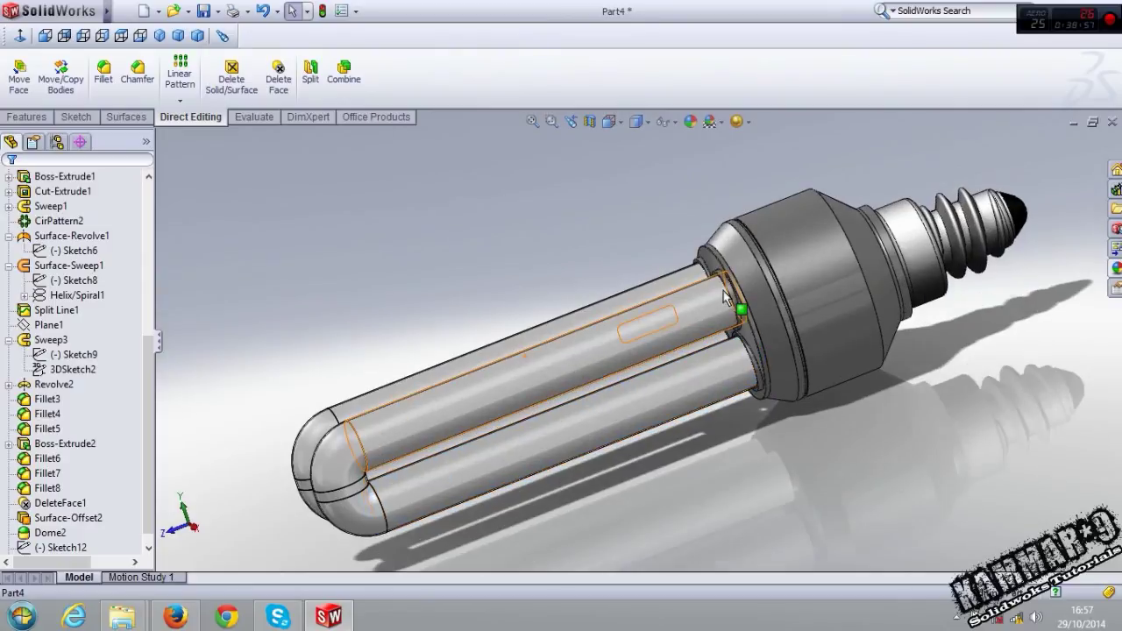
key("z")
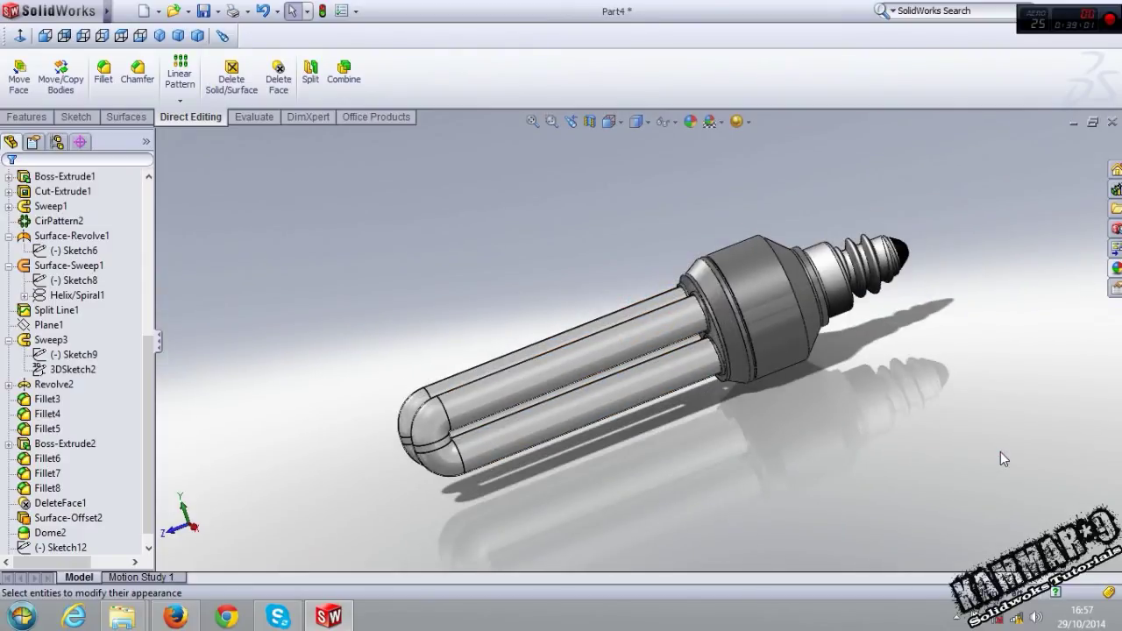
key("ctrl+shift+z")
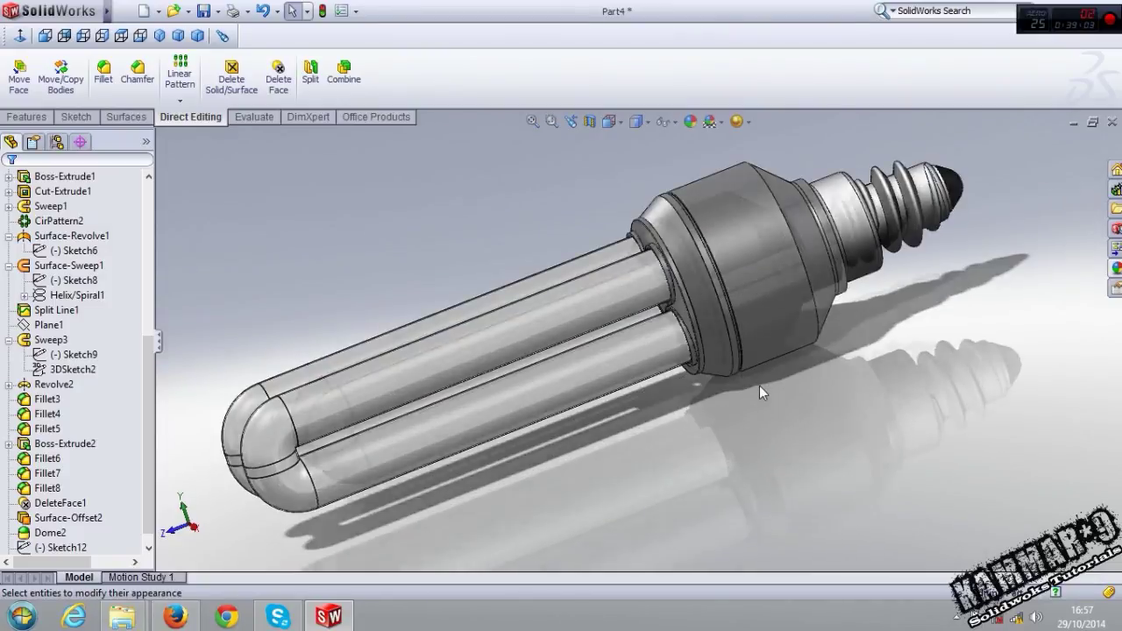
scroll(730, 331, "down", 2)
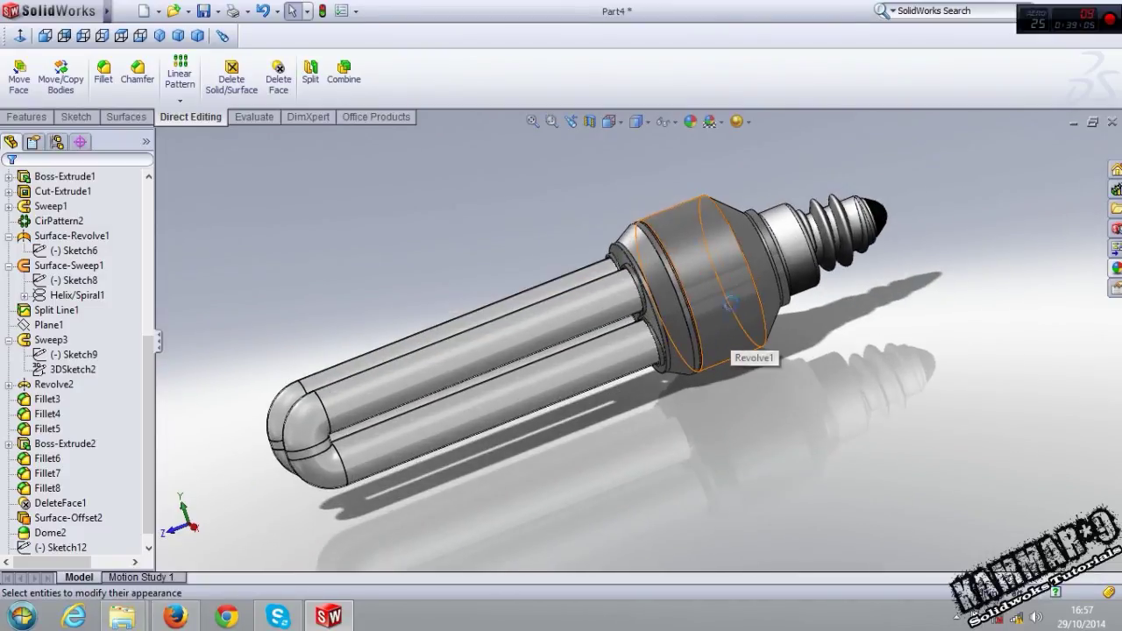